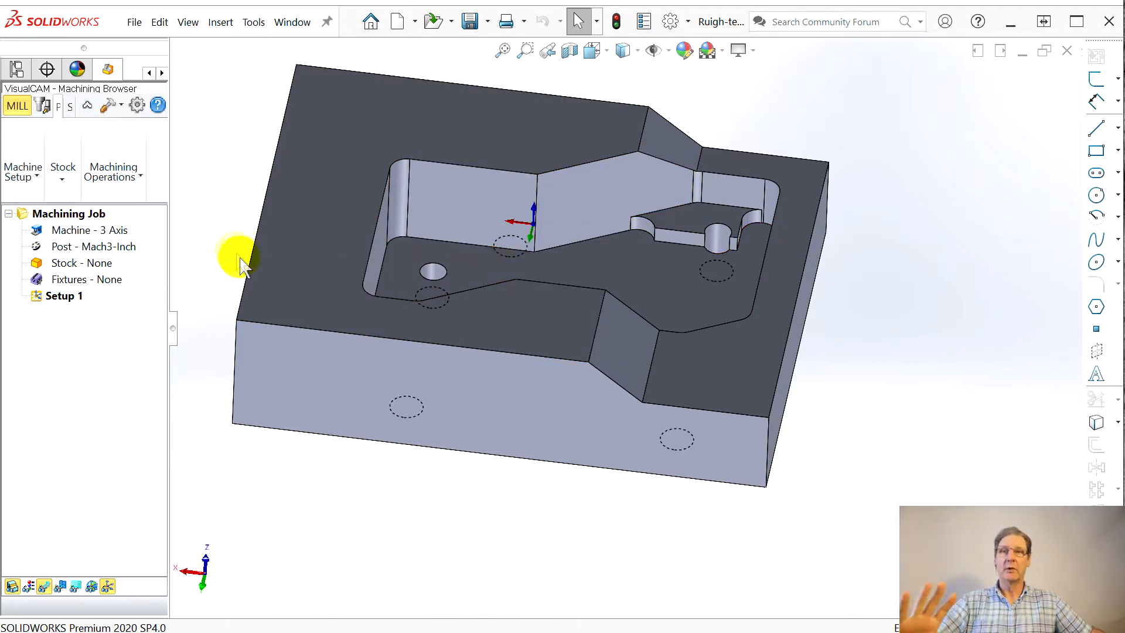
Step: Widen the VisualCAM Machining Browser so that all of its program commands fit
ctrl+middle_drag(466, 220, 615, 221)
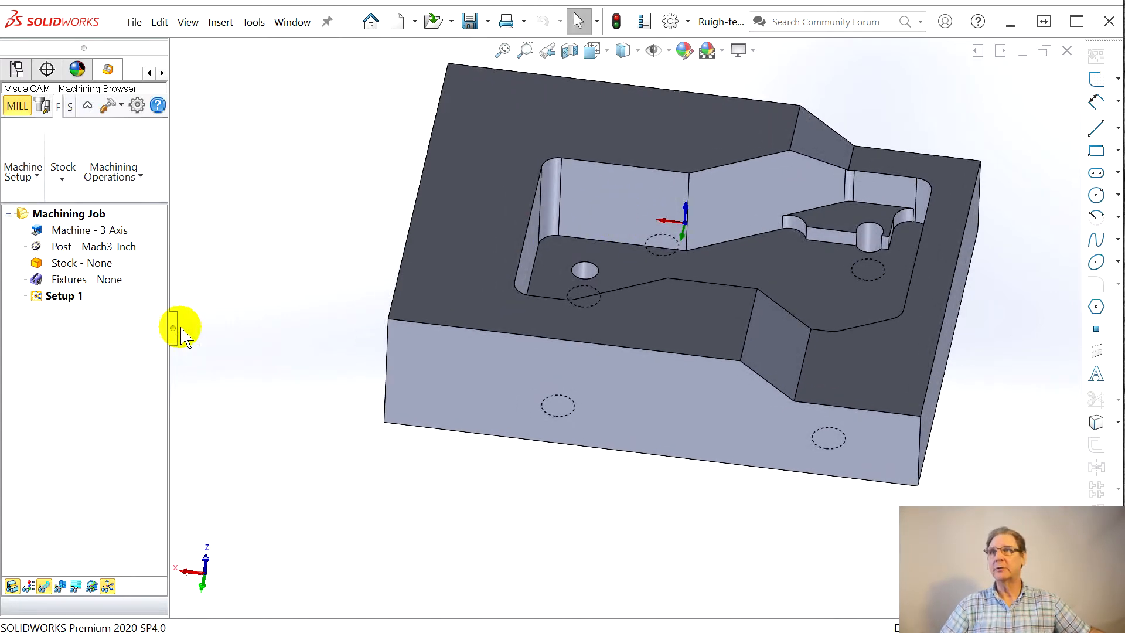
drag(173, 333, 382, 340)
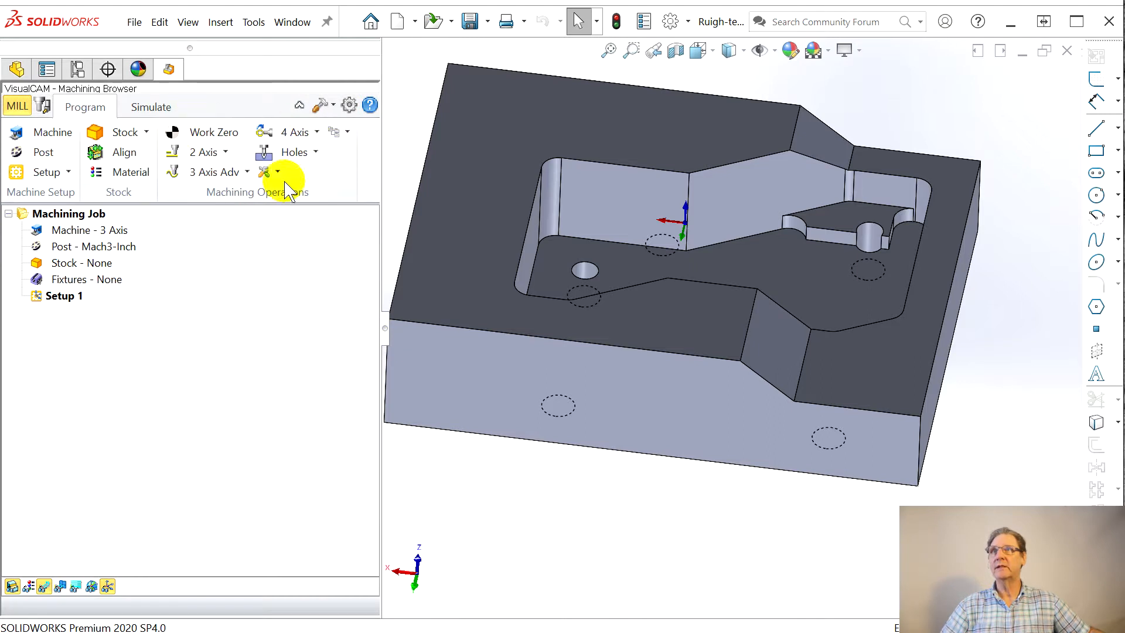
Step: Show the Machining Objects browser, adjust its height, and hide it again
click(44, 107)
drag(160, 258, 160, 408)
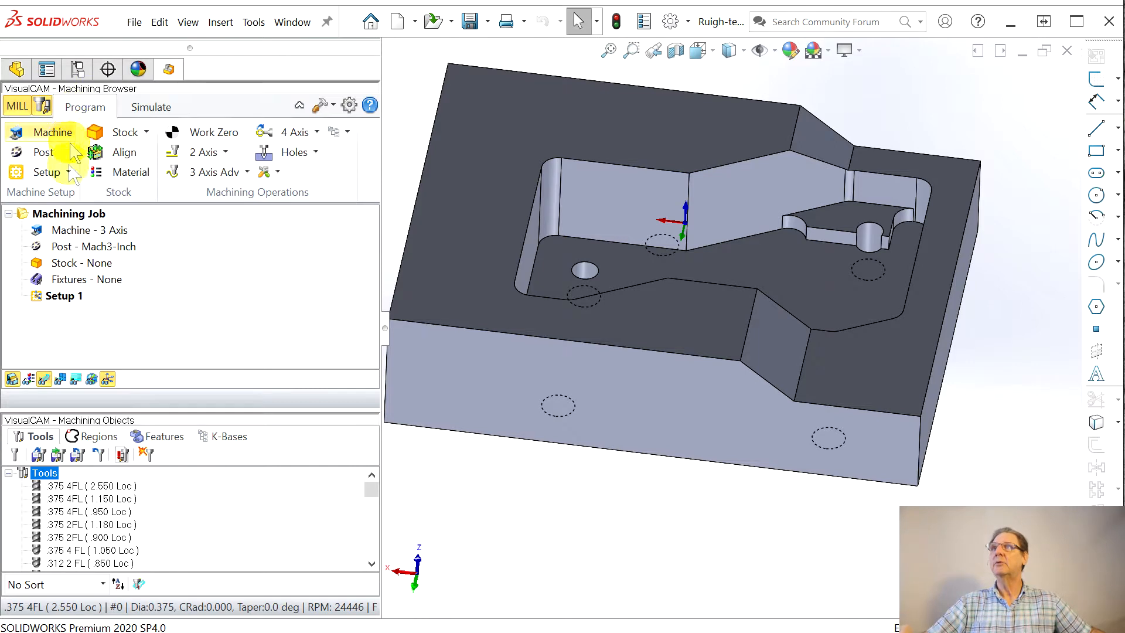
click(44, 106)
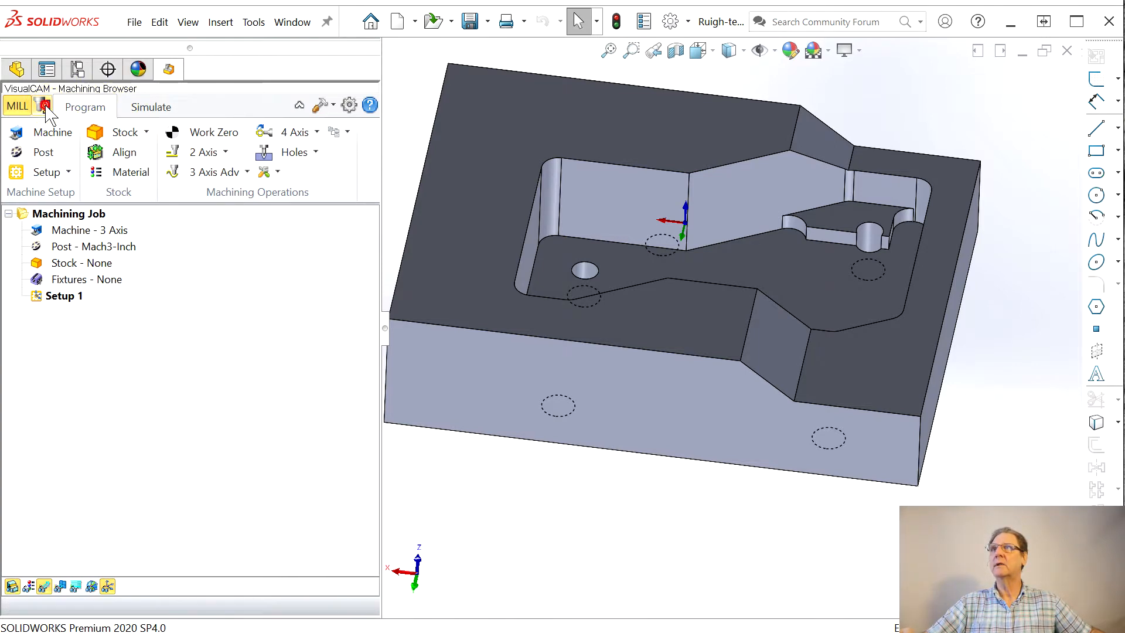
Step: Reverse the X direction of the machine coordinate system by rotating it about the Z axis with a 90° spin angle
click(91, 231)
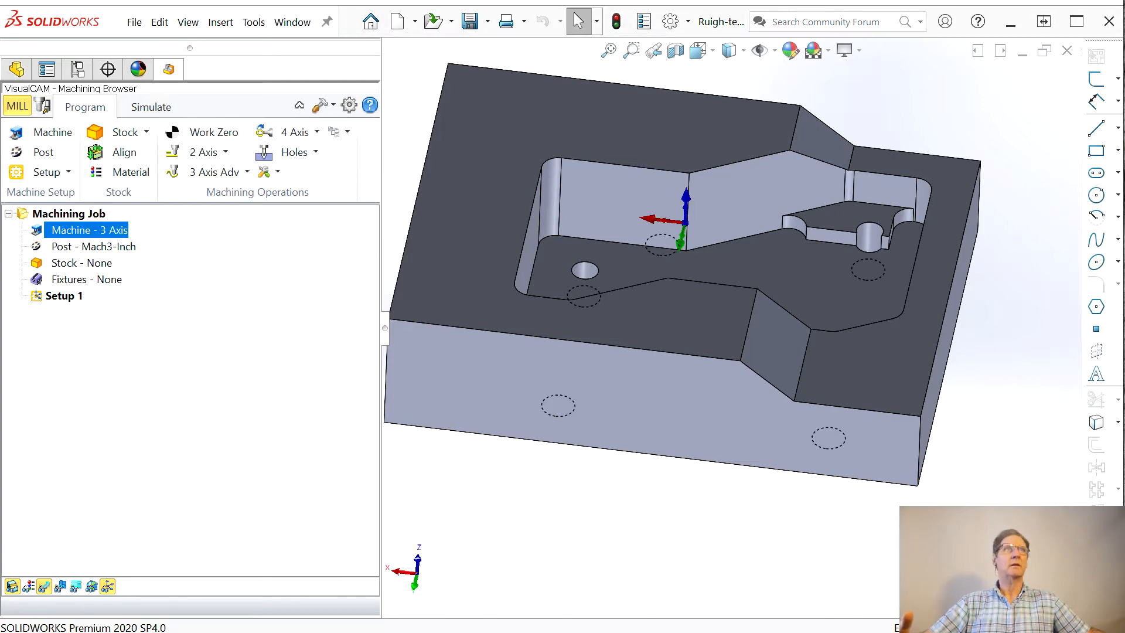
drag(331, 0, 238, 31)
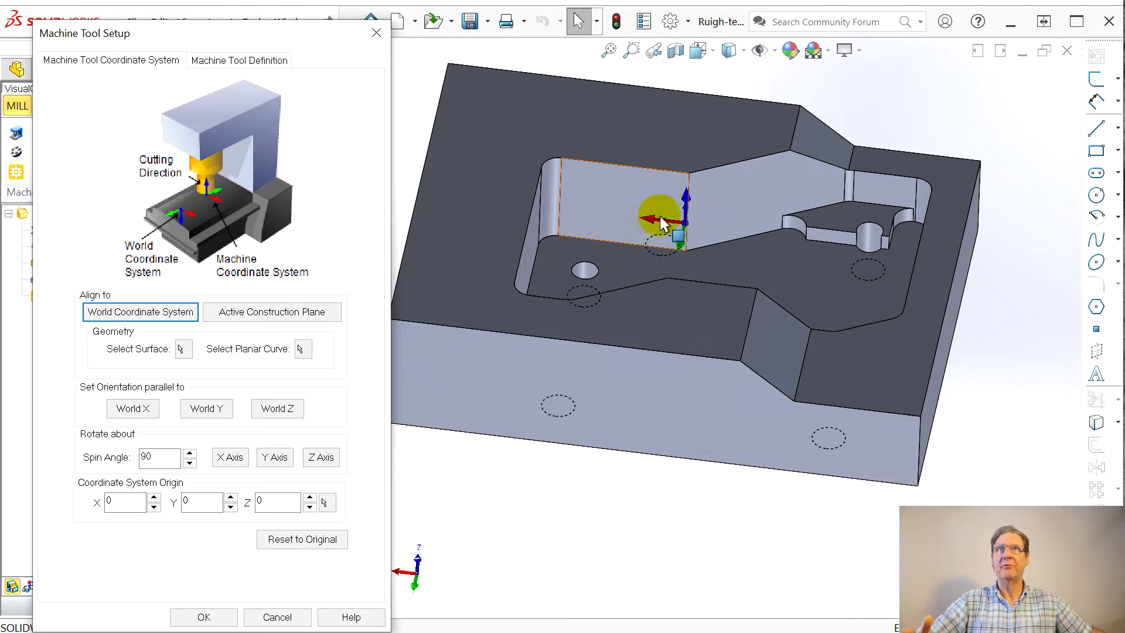
middle_drag(666, 314, 674, 283)
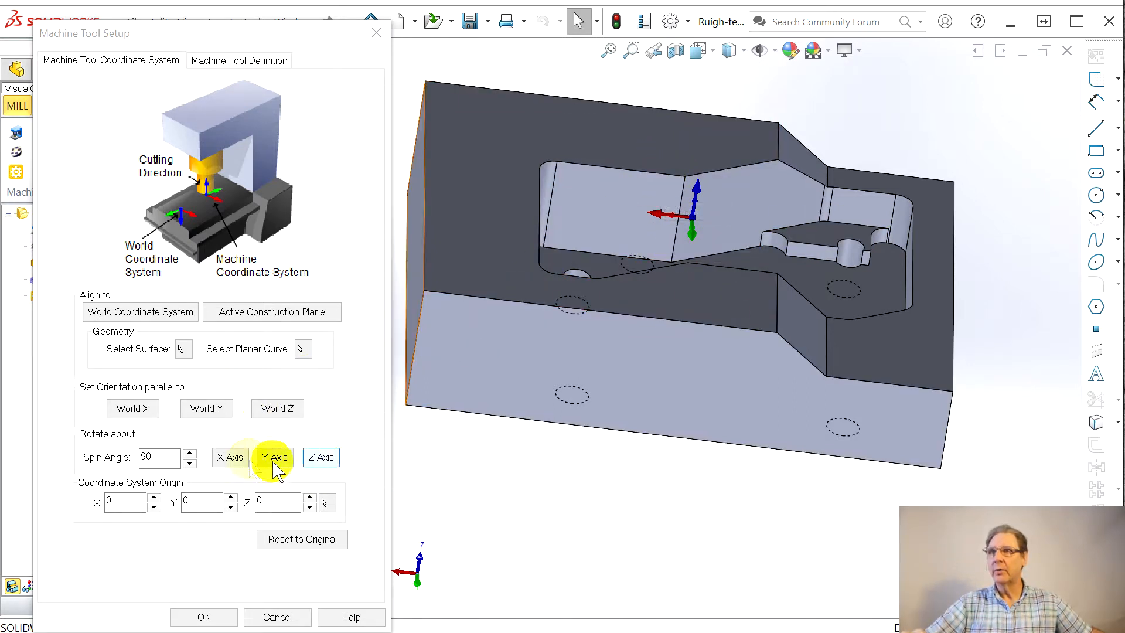
click(322, 457)
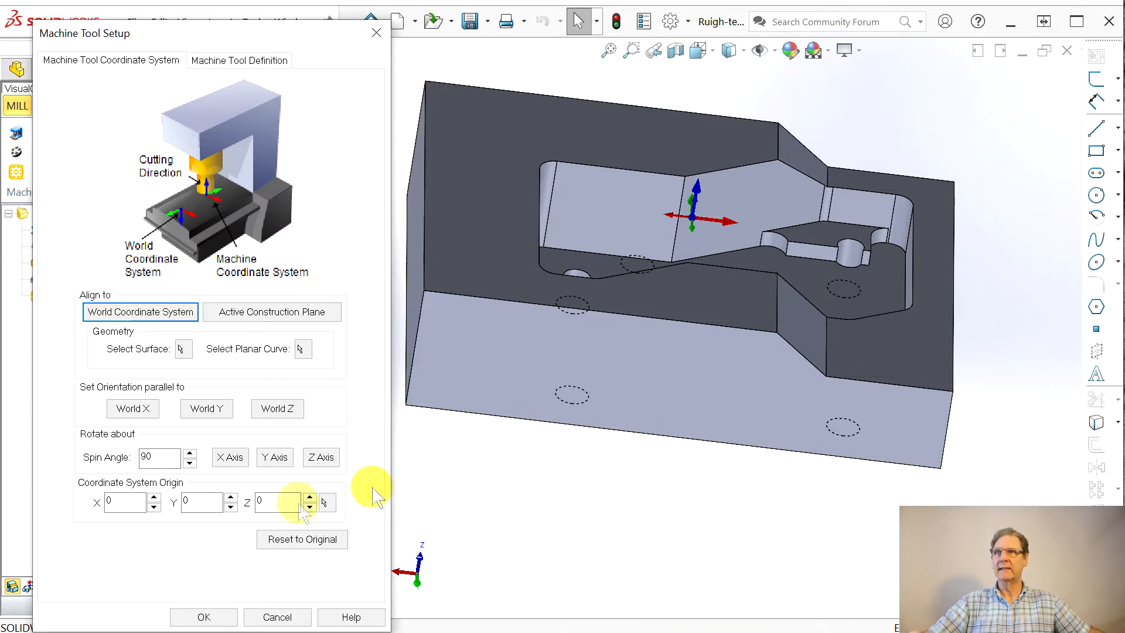
click(202, 615)
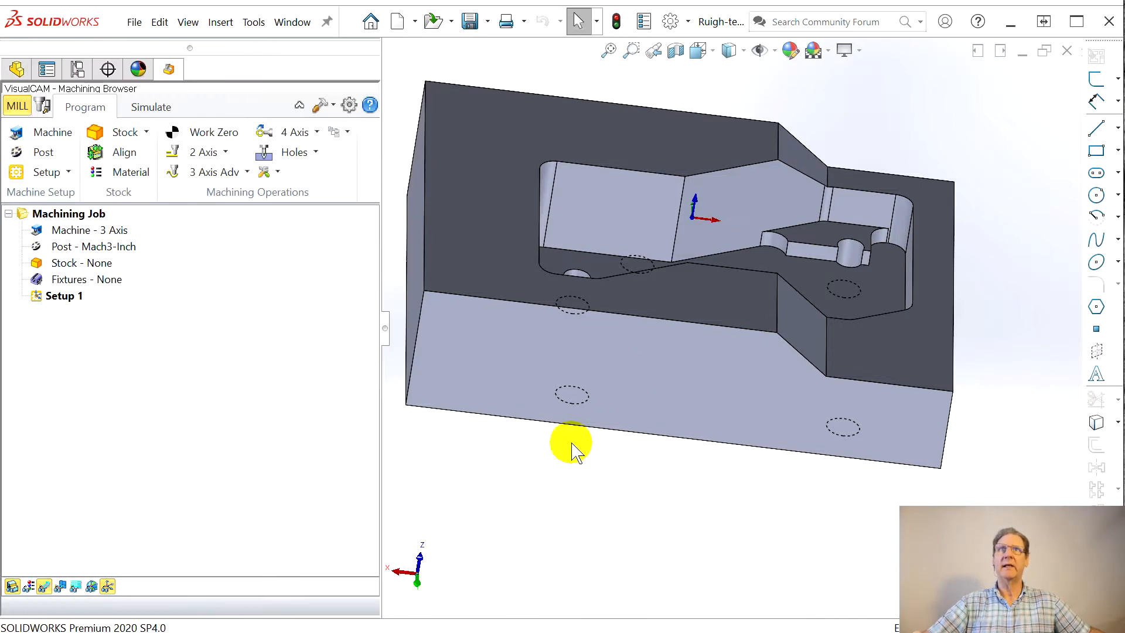
middle_drag(728, 372, 728, 329)
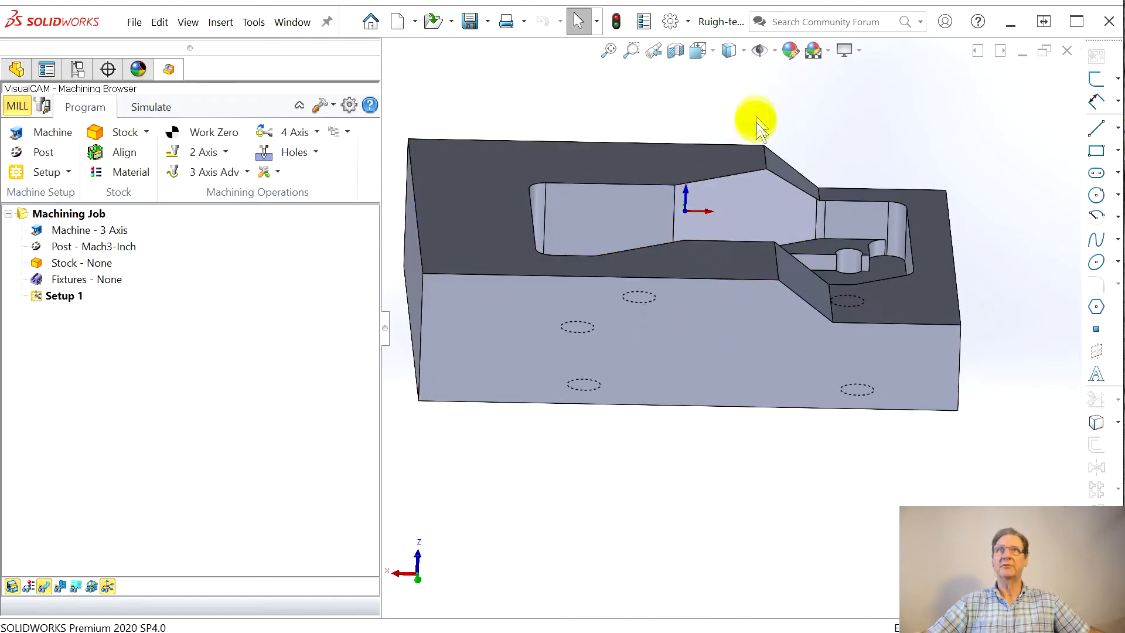
click(554, 389)
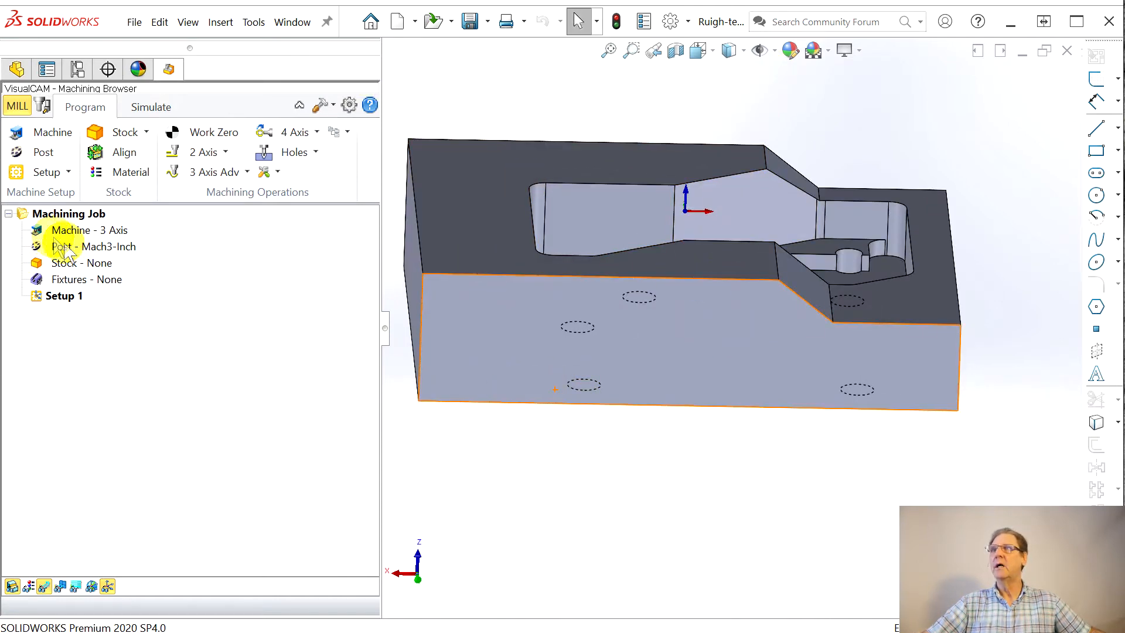
click(97, 248)
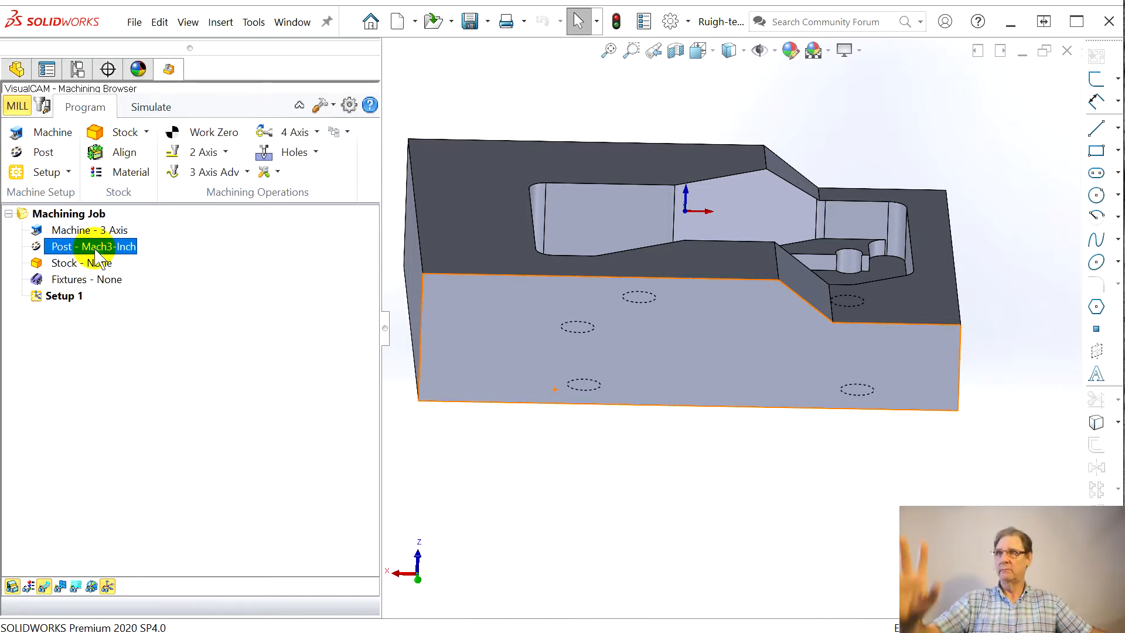
Step: Define a box stock for the part with length 4.5, width 3.5 and height 1.5
click(61, 270)
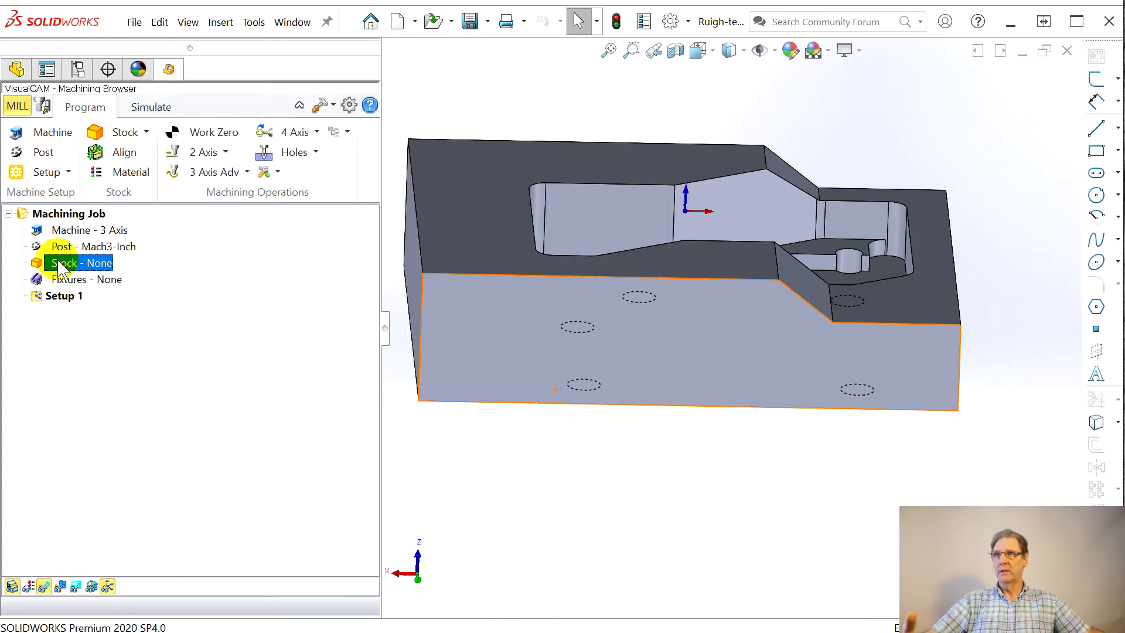
drag(326, 75, 211, 87)
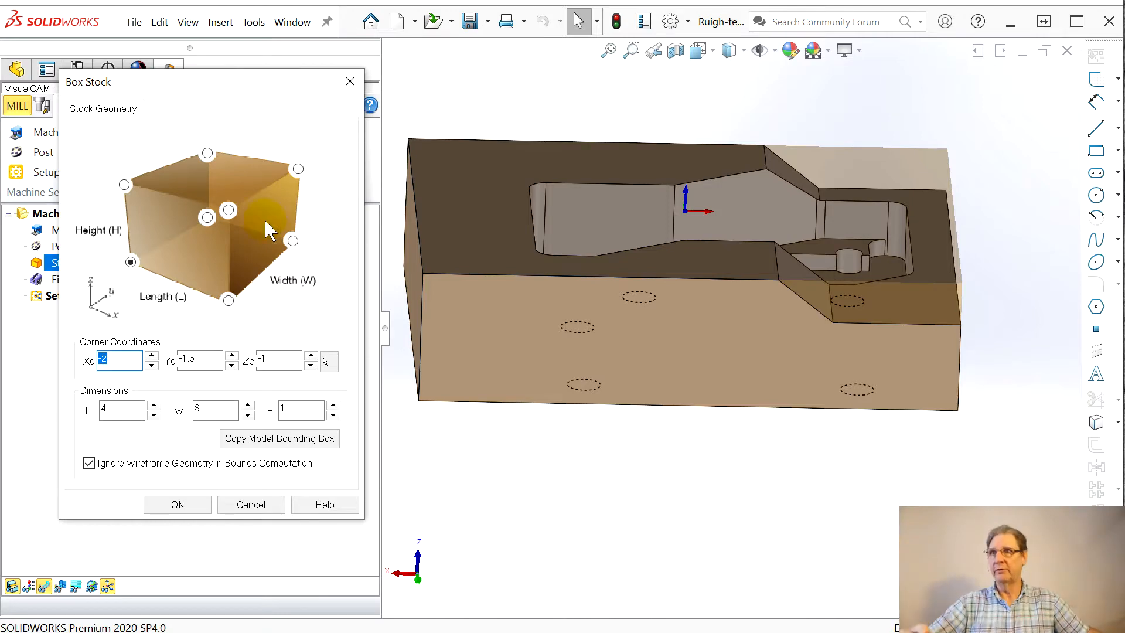
middle_drag(610, 377, 595, 402)
scroll(553, 367, down, 1)
scroll(553, 367, up, 2)
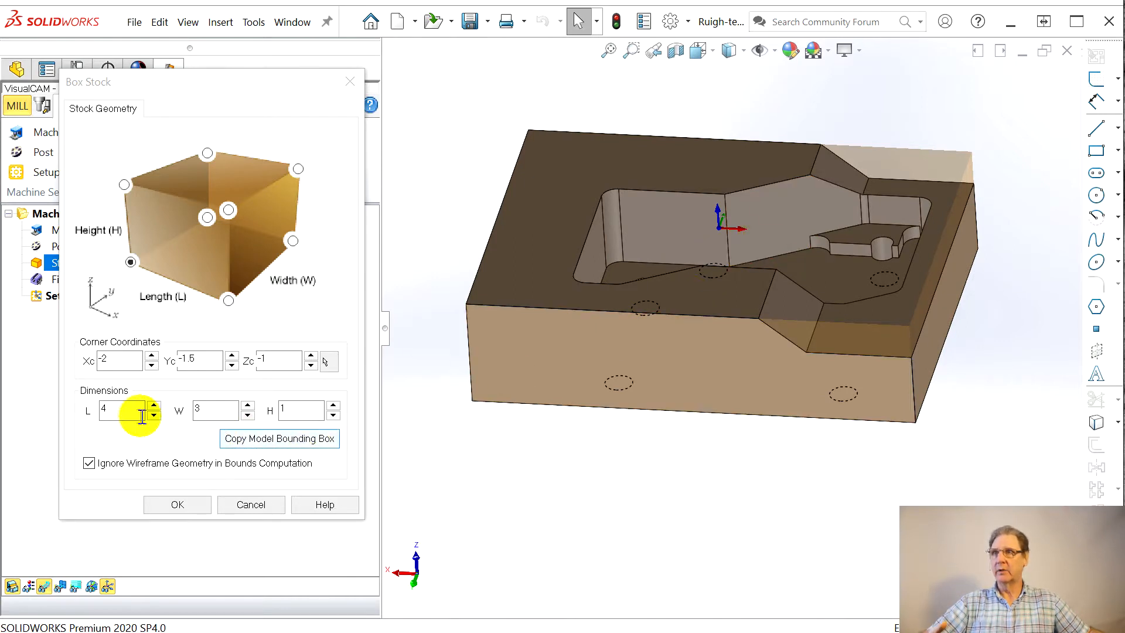
click(112, 406)
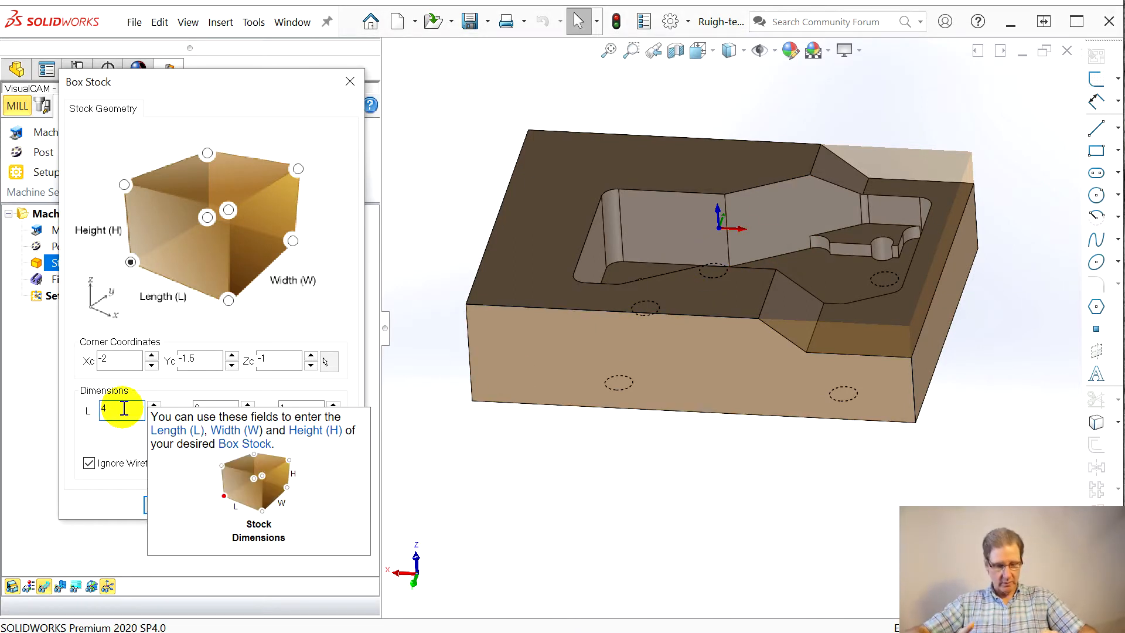
click(218, 409)
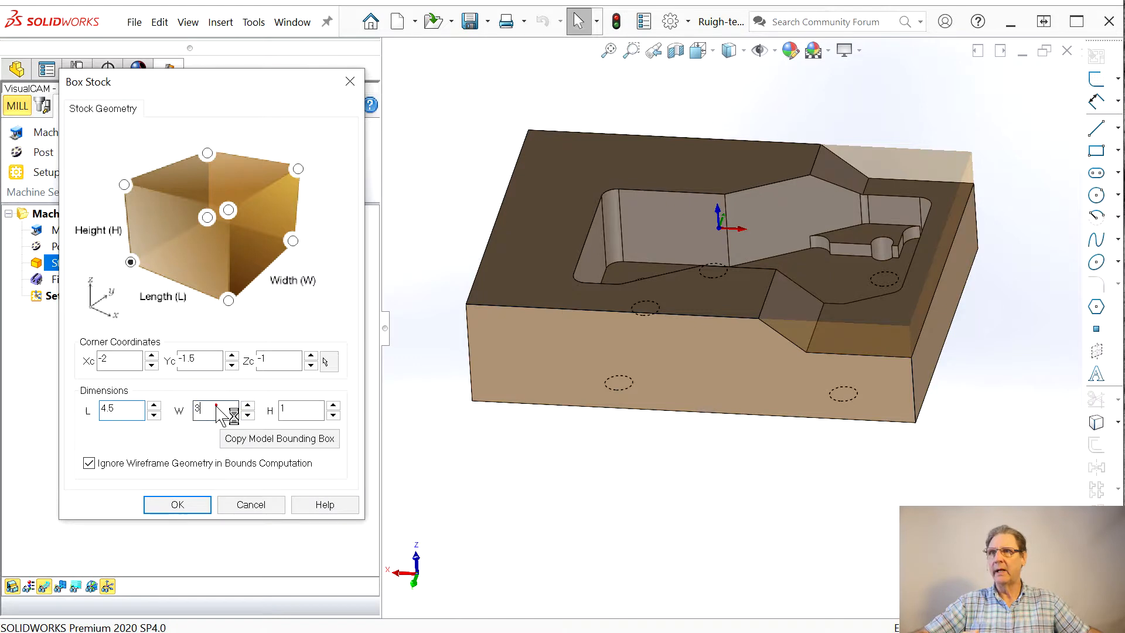
click(217, 406)
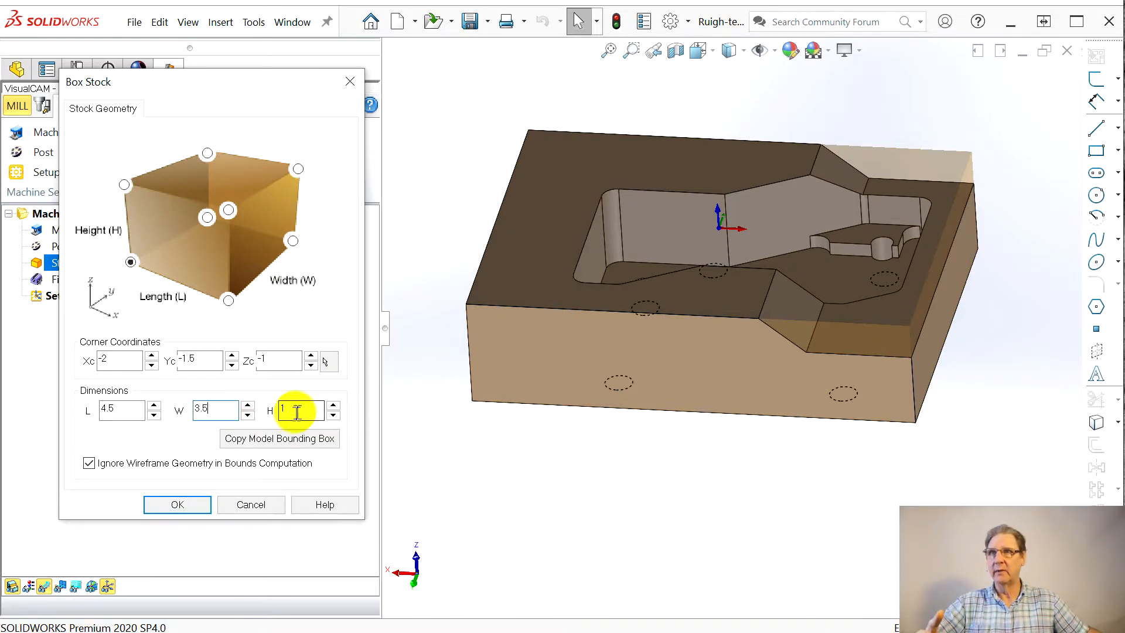
click(299, 410)
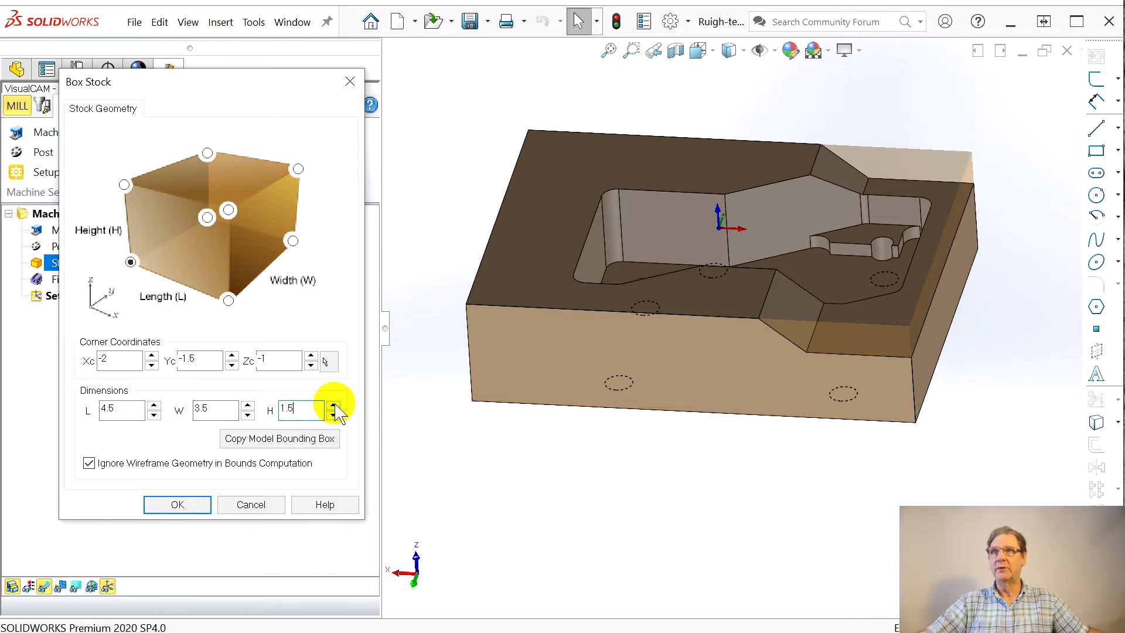
click(333, 414)
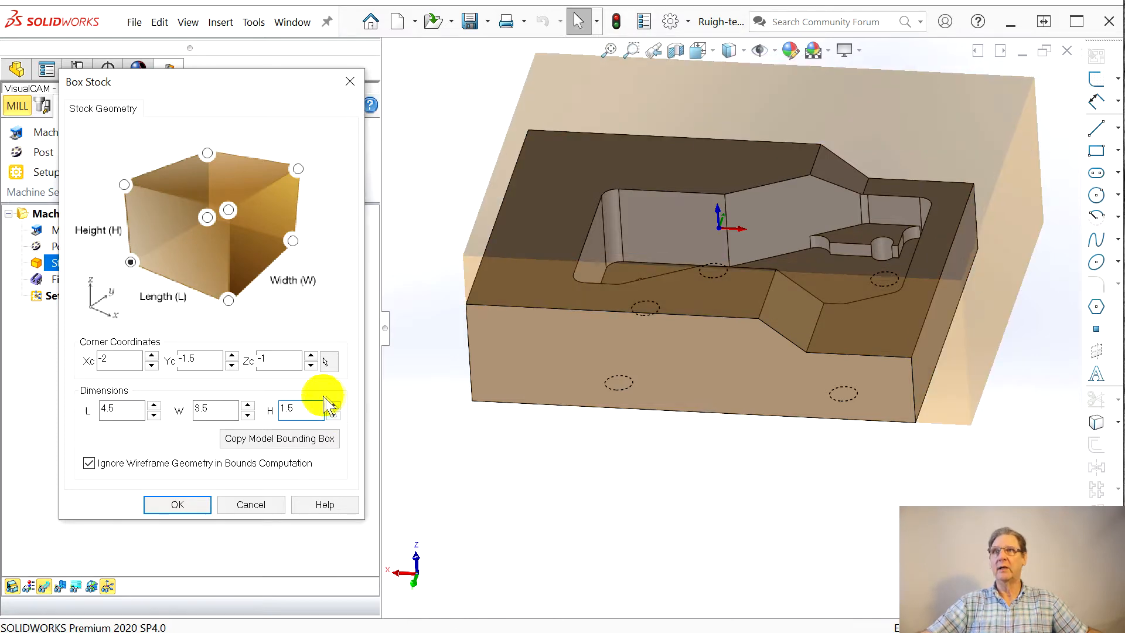
middle_drag(712, 331, 646, 390)
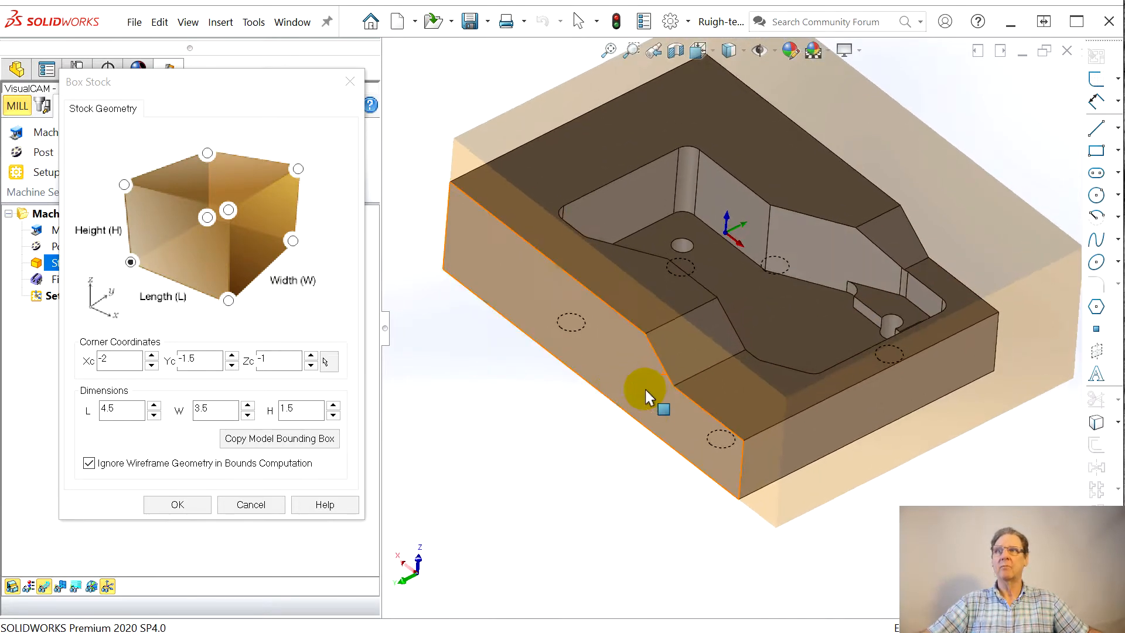
click(180, 507)
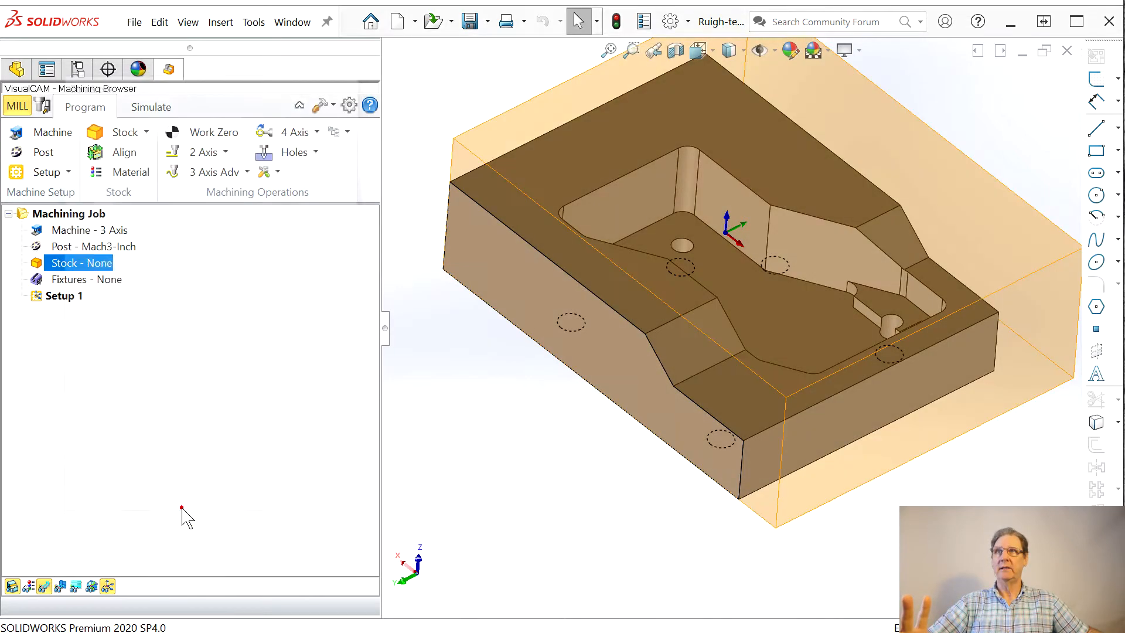
Step: Align the box stock about the part with Z alignment Top and XY alignment Center
click(120, 153)
middle_drag(926, 240, 585, 193)
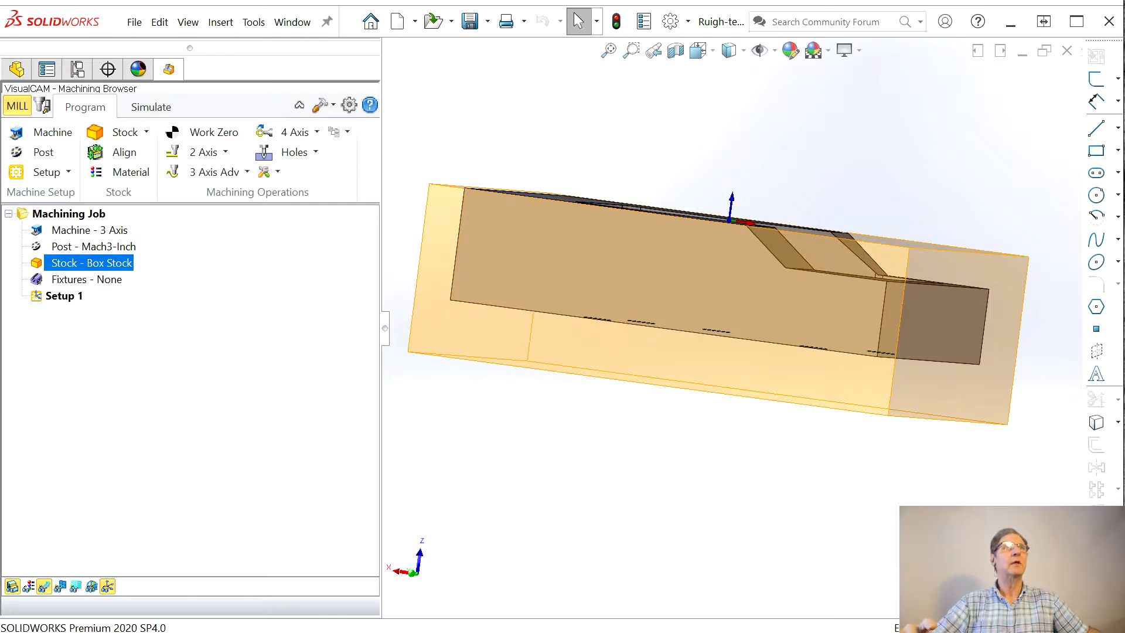
drag(377, 43, 284, 80)
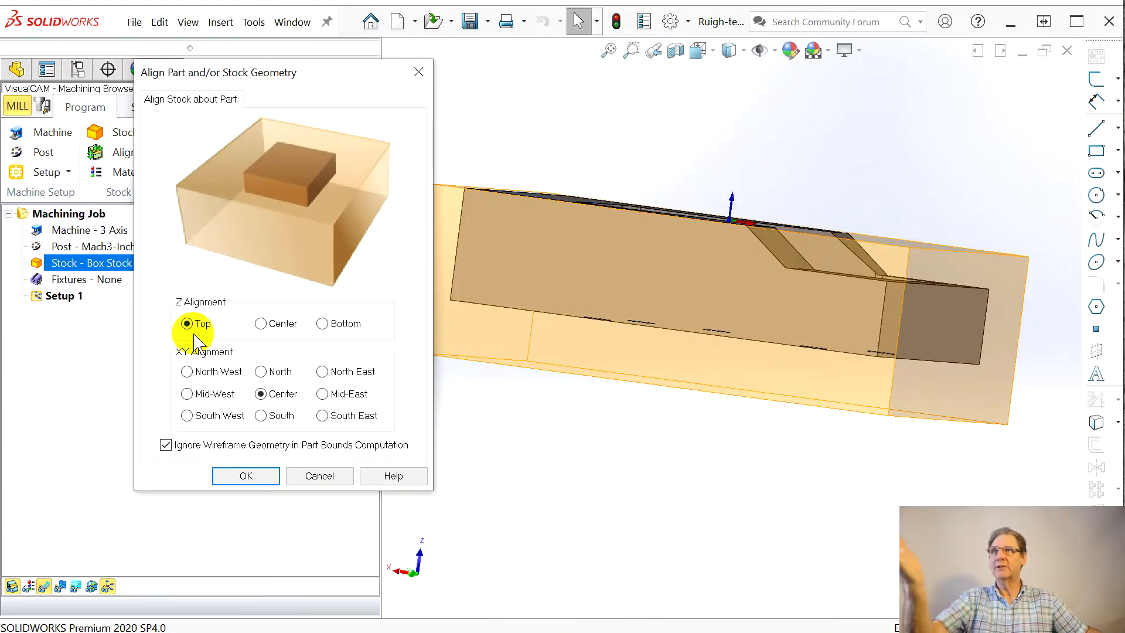
click(246, 476)
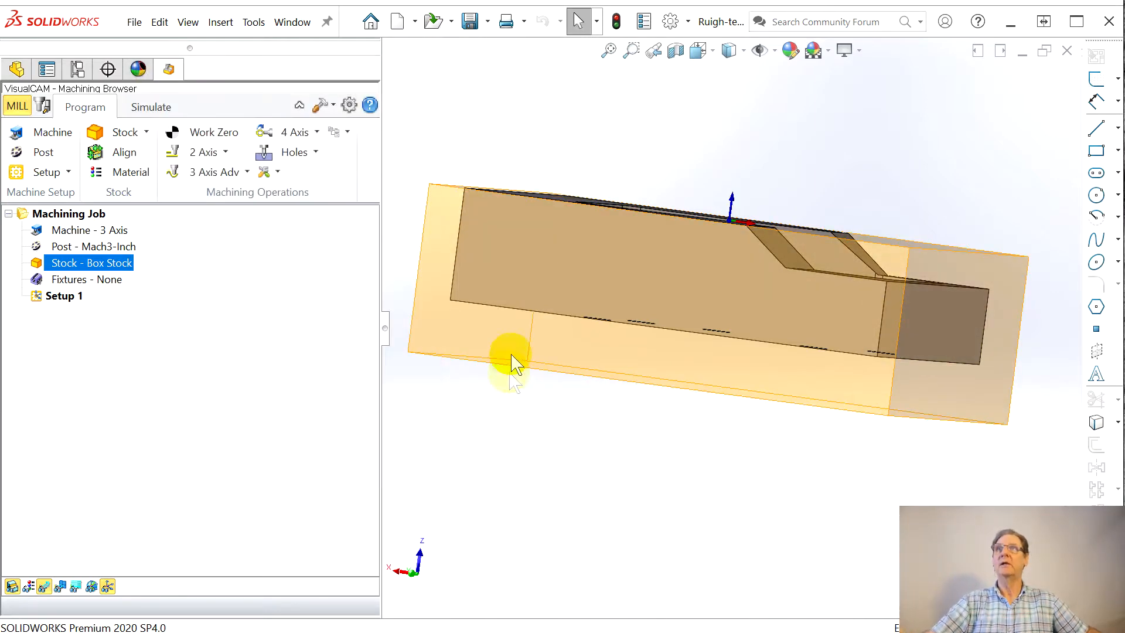
middle_drag(492, 377, 641, 259)
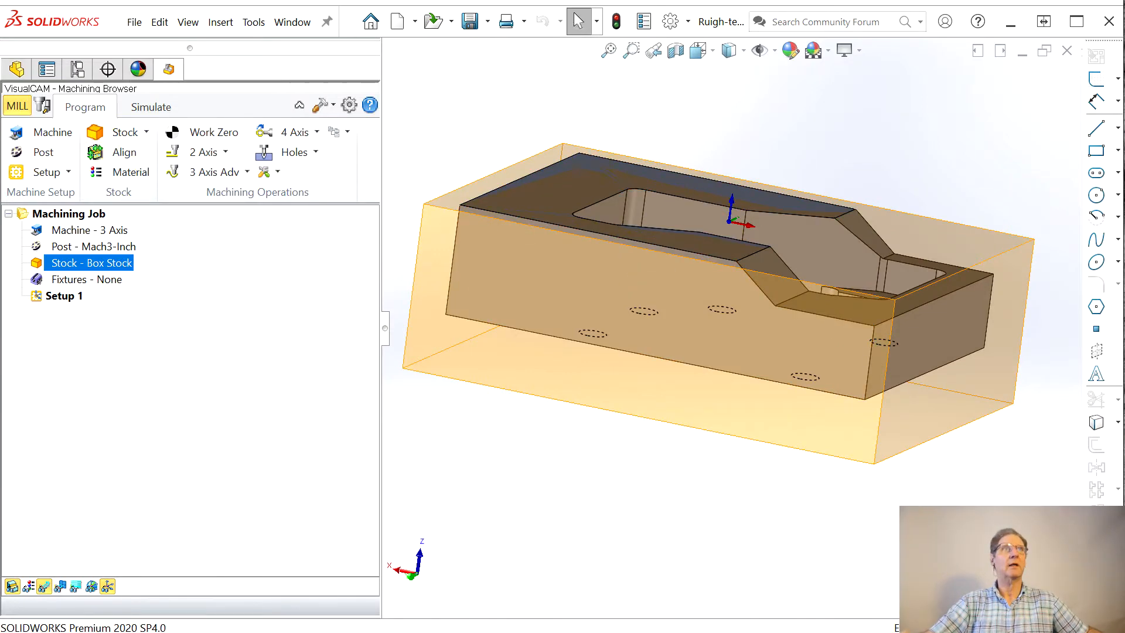
click(124, 152)
drag(408, 69, 201, 47)
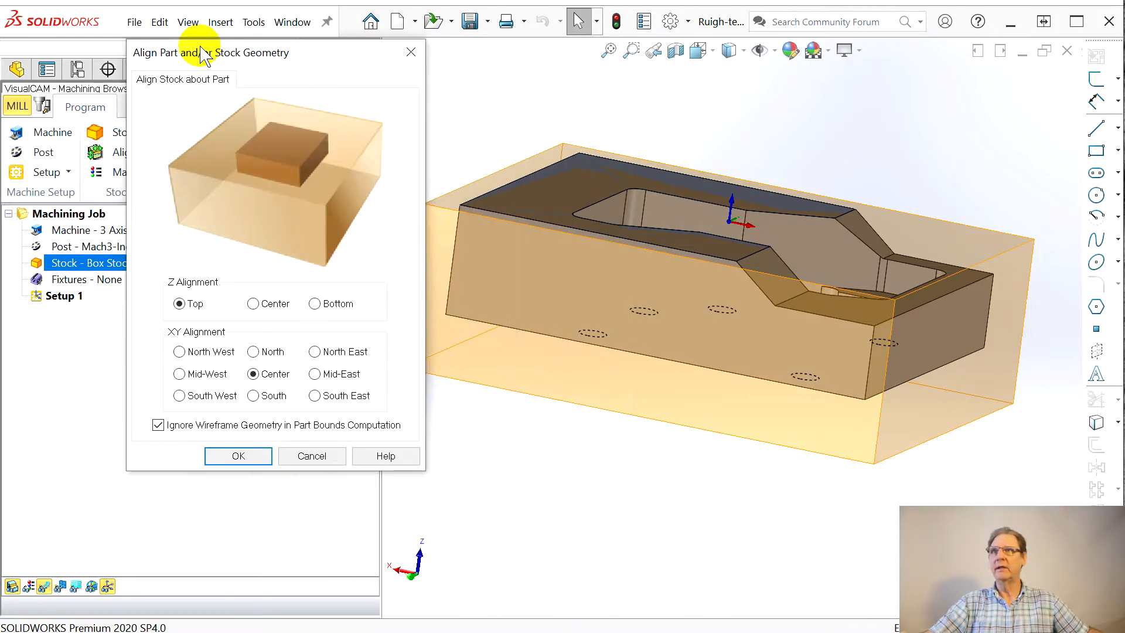
click(311, 459)
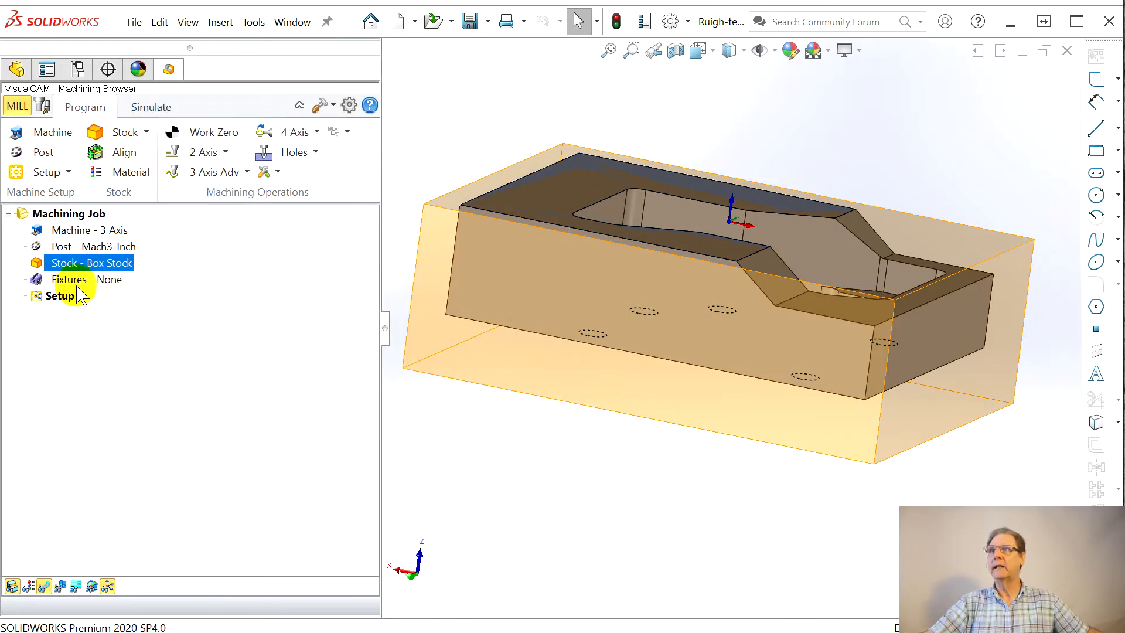
right_click(63, 263)
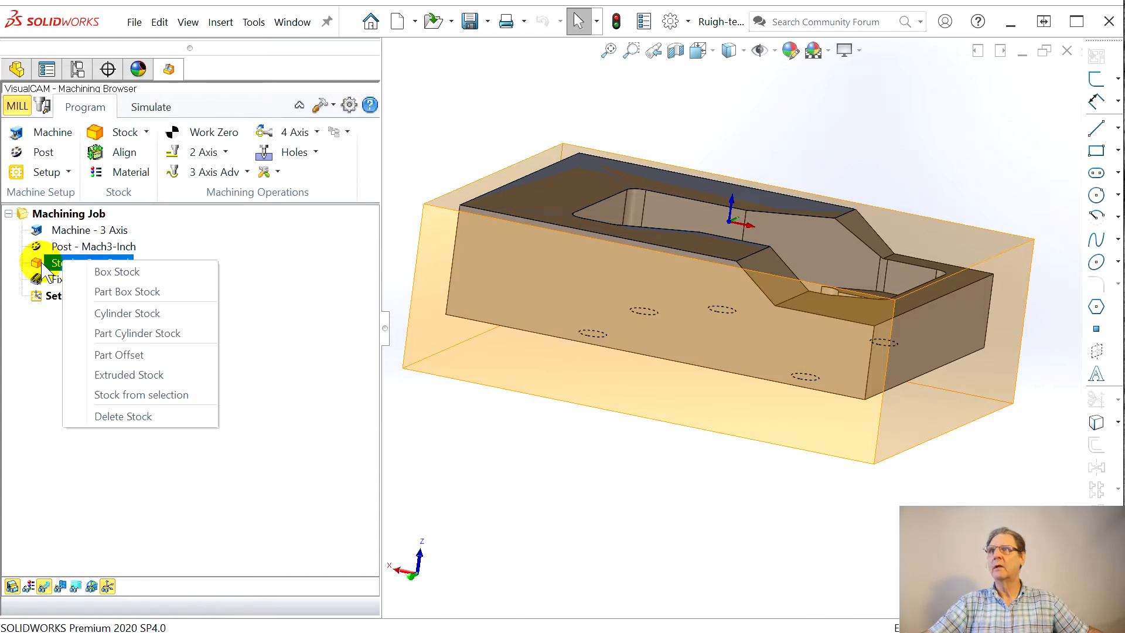
click(42, 263)
right_click(53, 262)
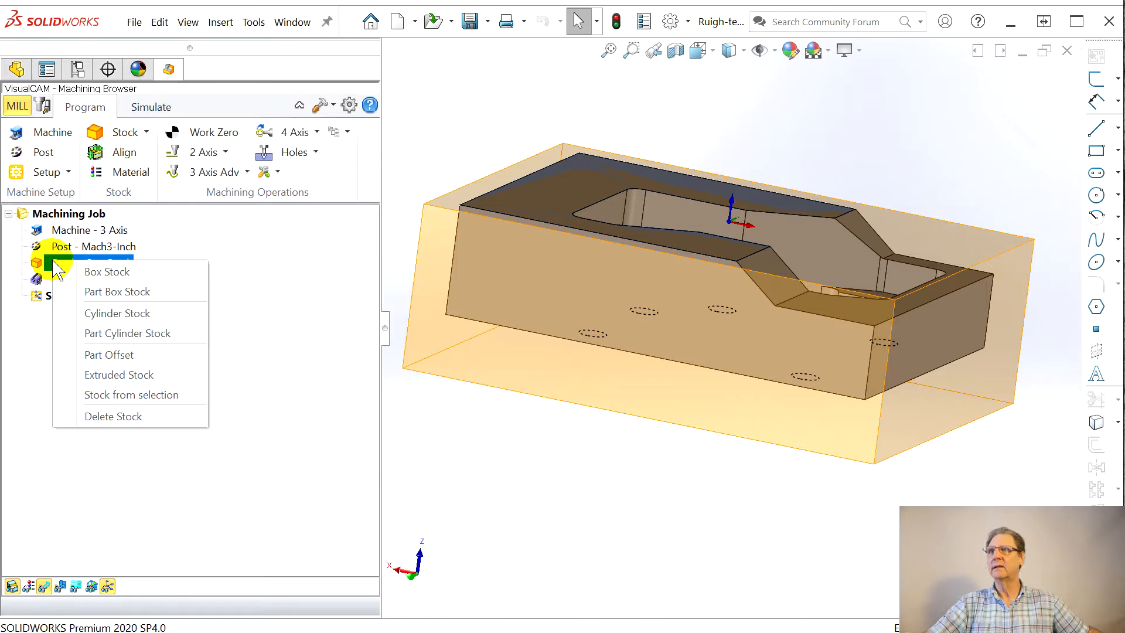
Step: Edit the box stock and set its corner X coordinate (Xc) to -2.25
click(34, 262)
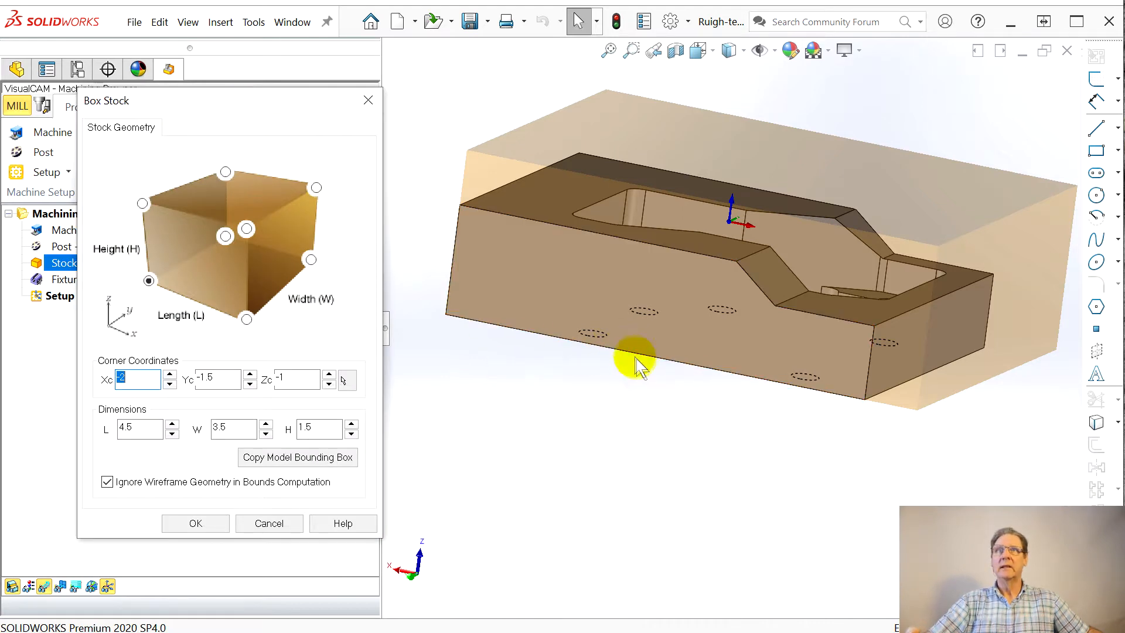
middle_drag(638, 363, 592, 502)
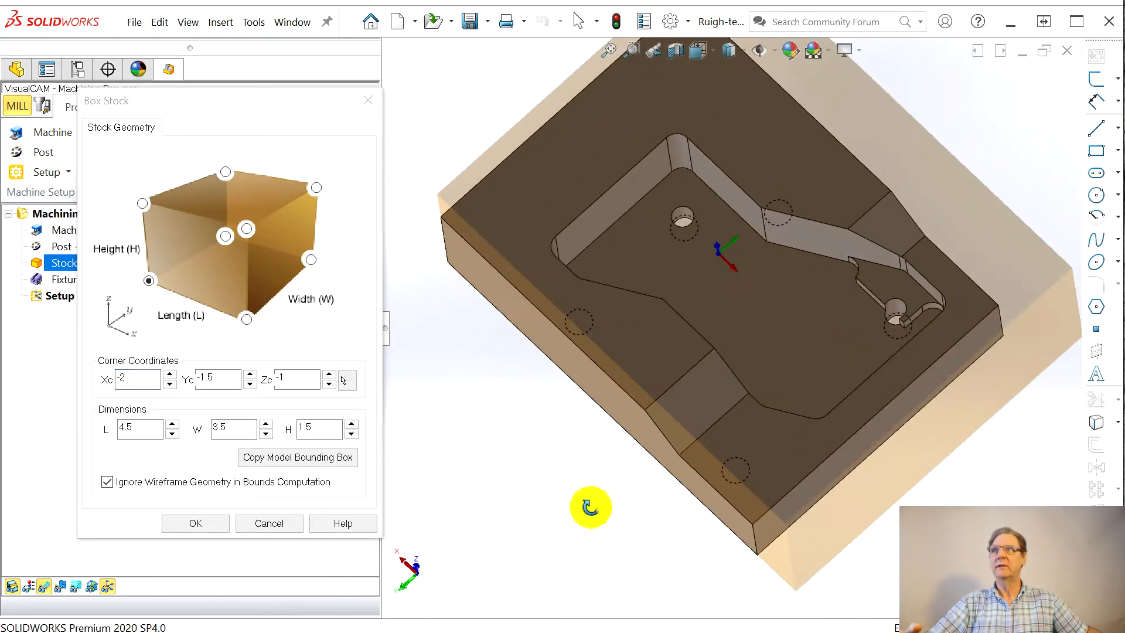
click(170, 385)
click(170, 384)
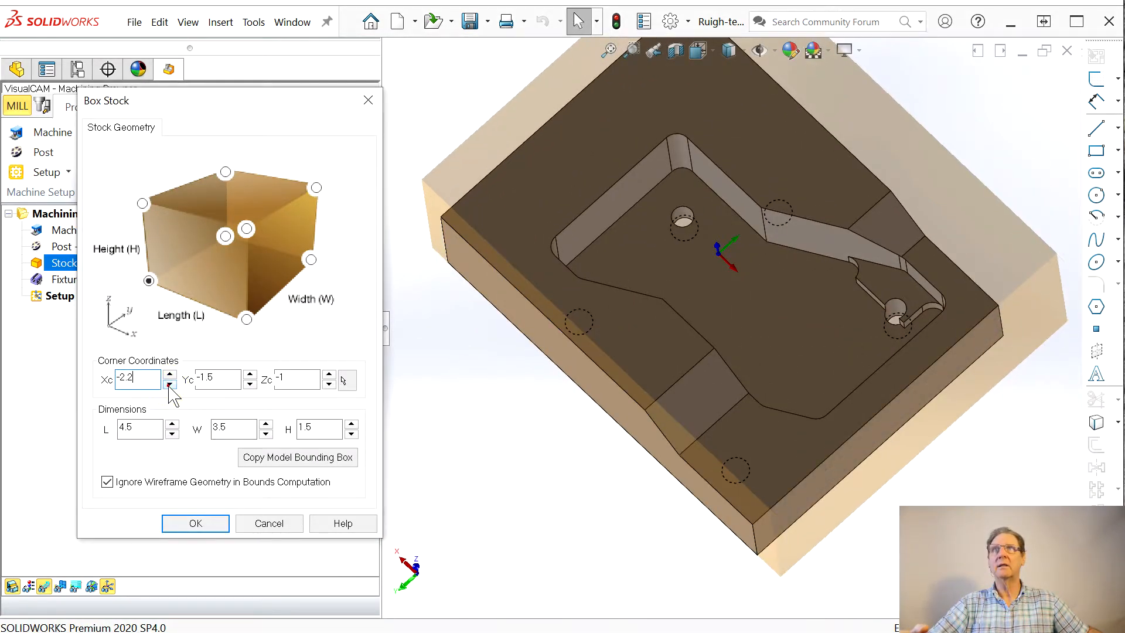
middle_drag(548, 397, 552, 473)
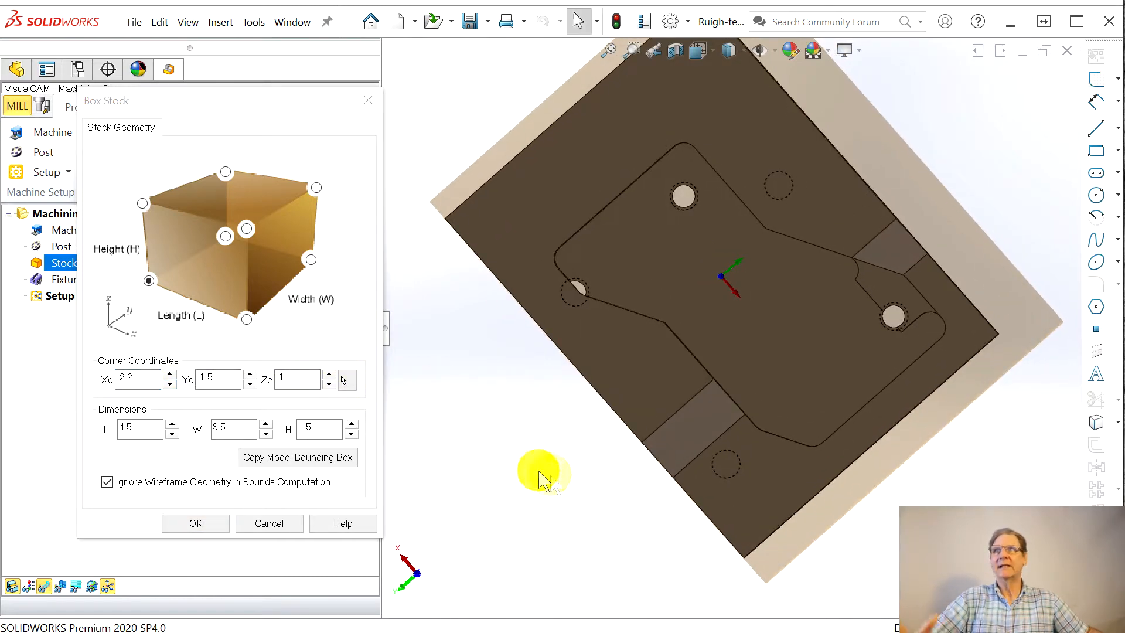
click(151, 379)
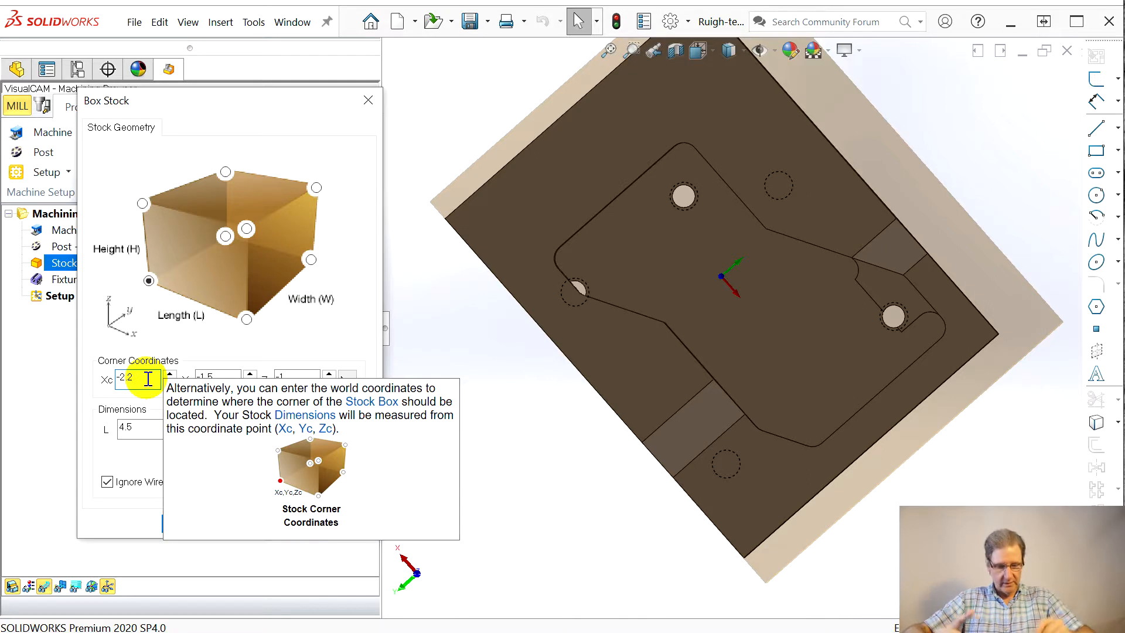
text(.5)
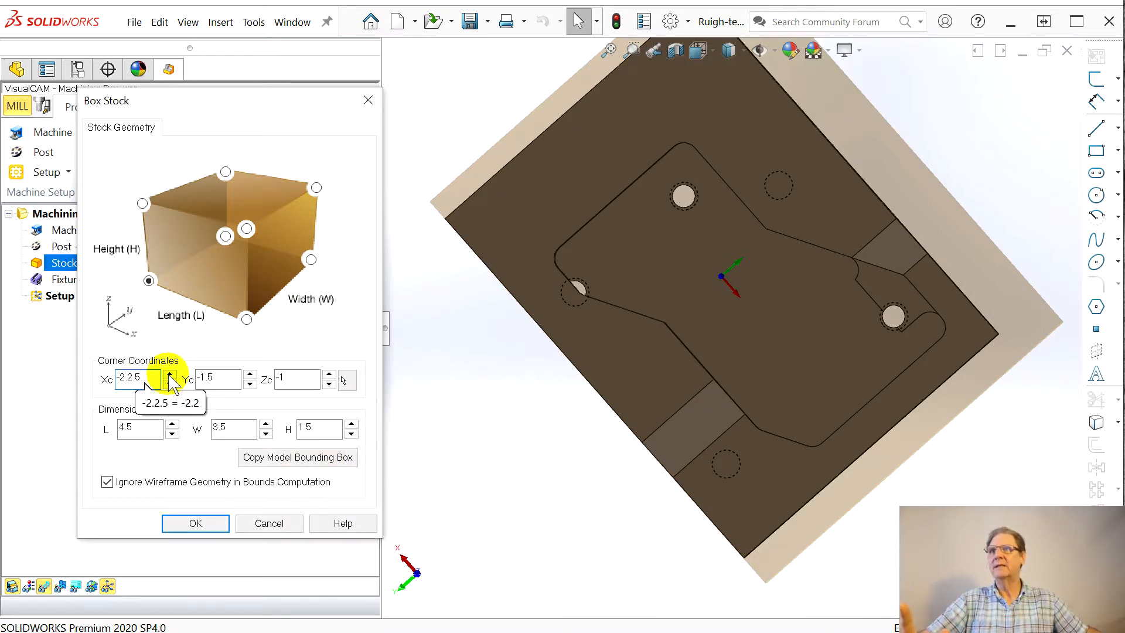
key(BackSpace)
key(BackSpace)
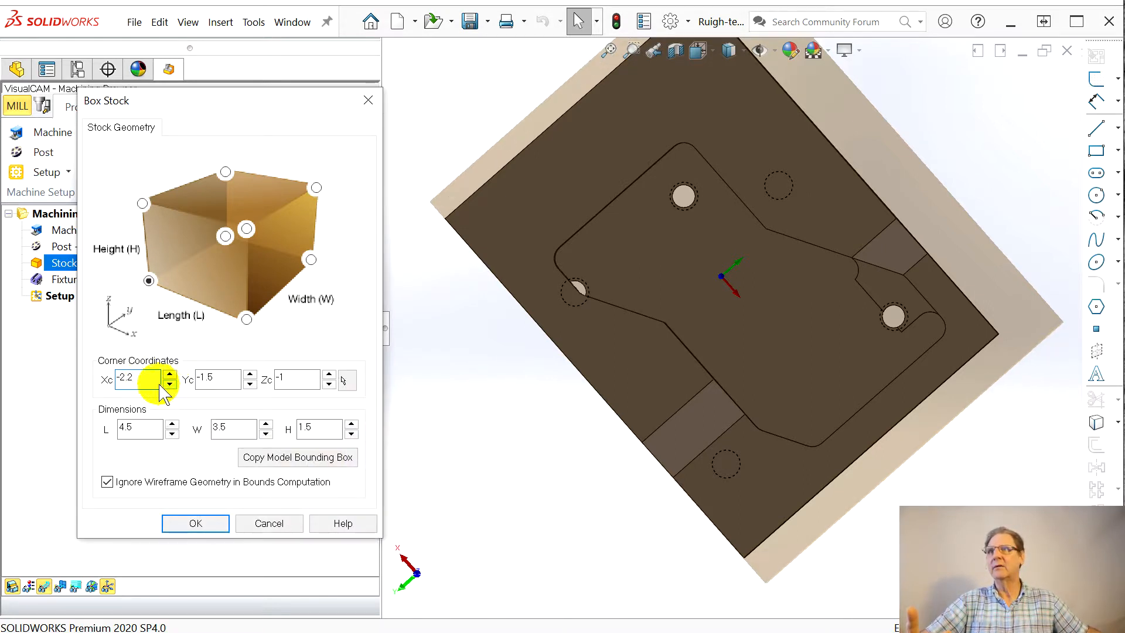
text(5)
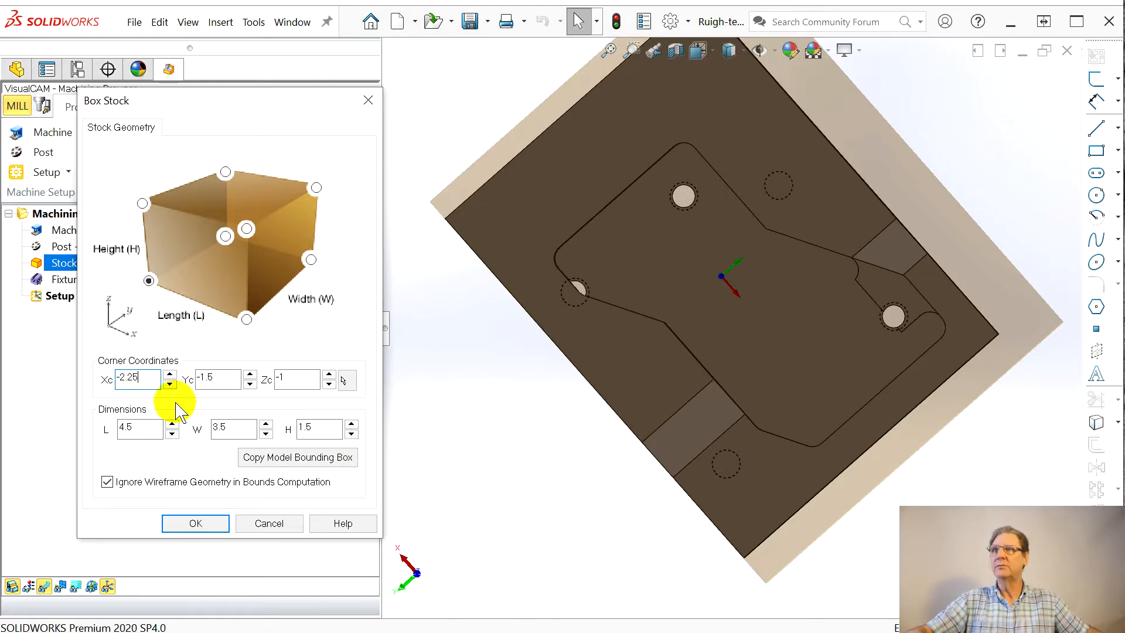
Step: Set the box stock's corner Y coordinate (Yc) to -1.75
click(233, 381)
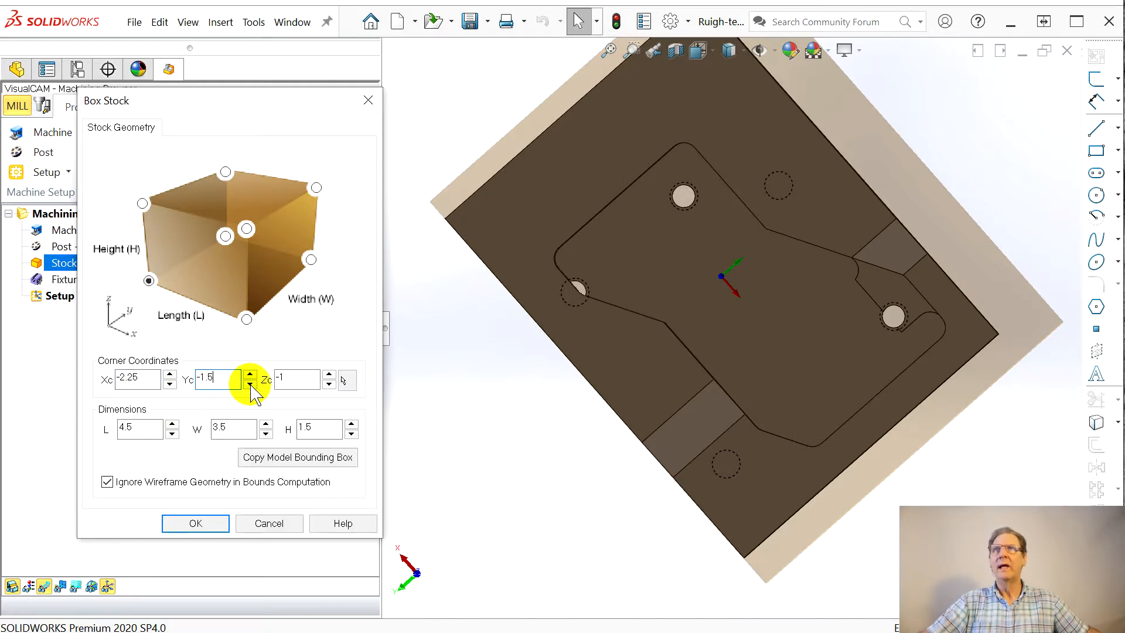
click(250, 384)
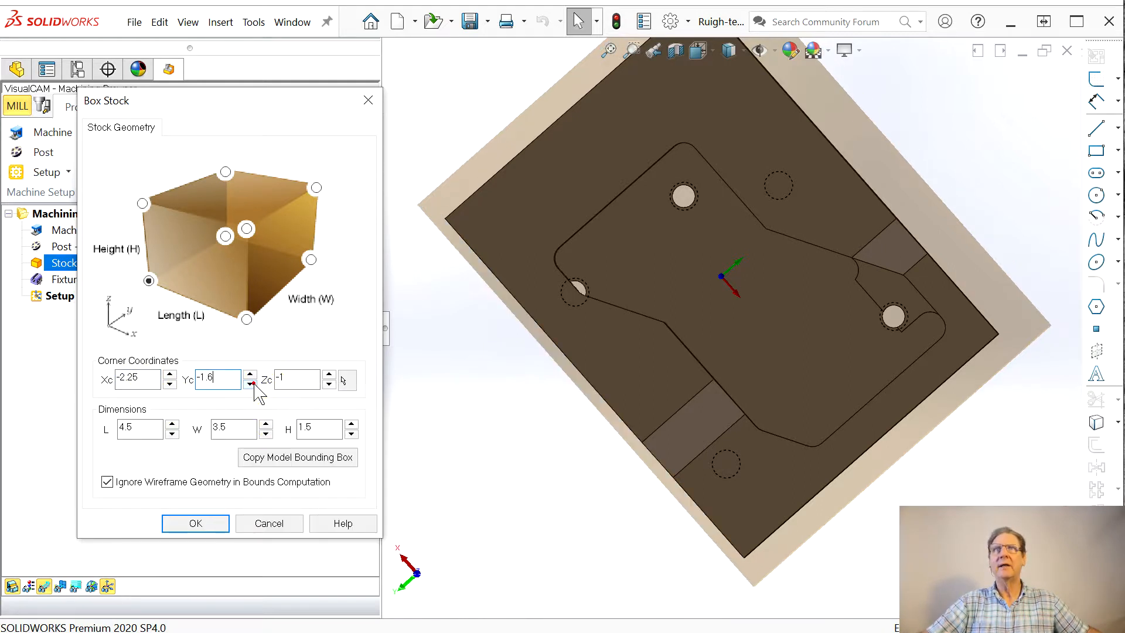
click(251, 385)
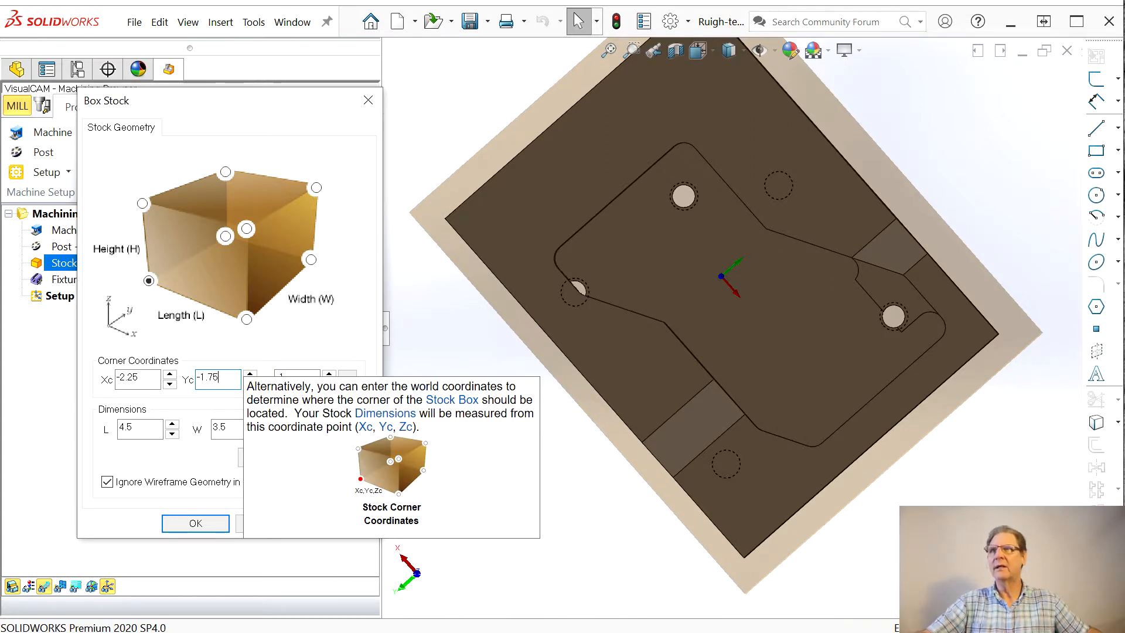
click(251, 376)
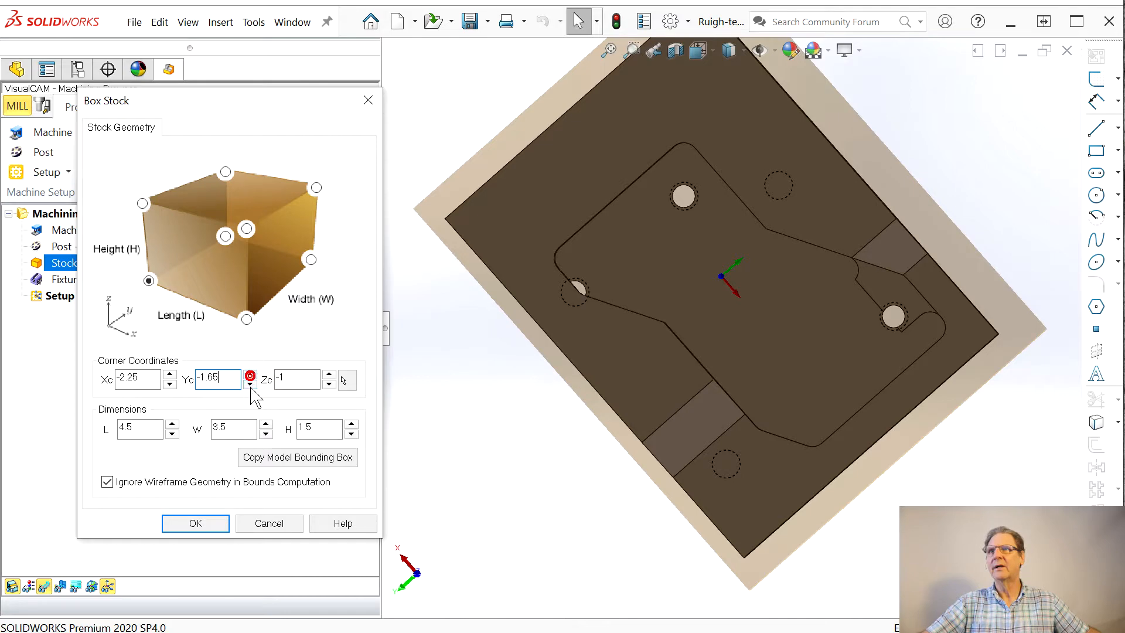
click(250, 387)
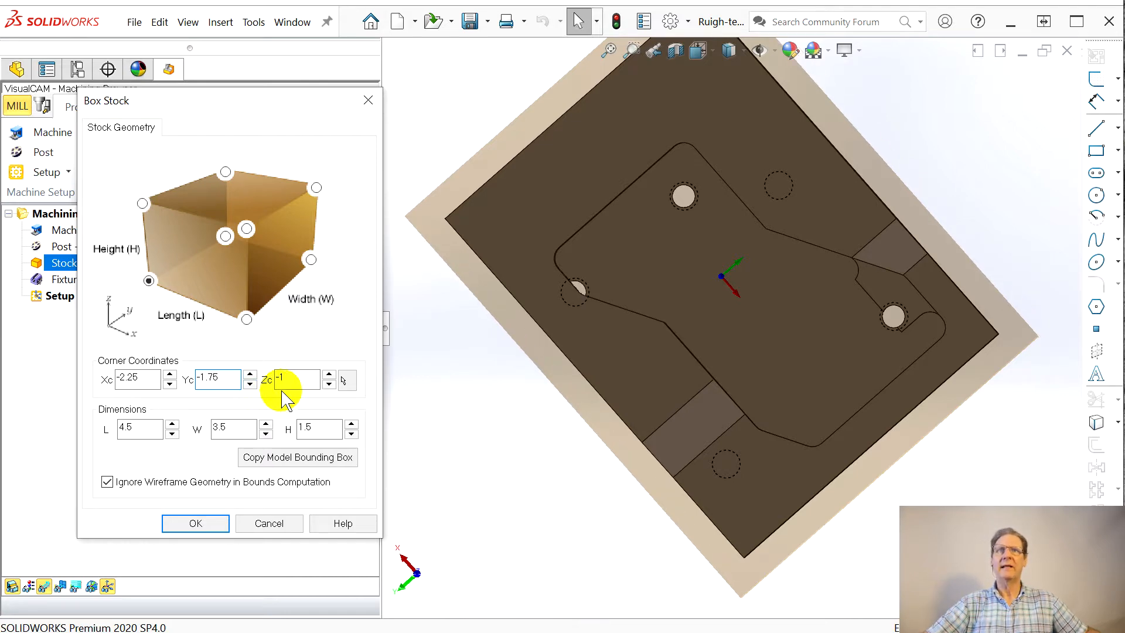
Step: Lower the box stock's corner Z coordinate (Zc) to -1.4 and accept the stock definition
middle_drag(583, 432, 603, 254)
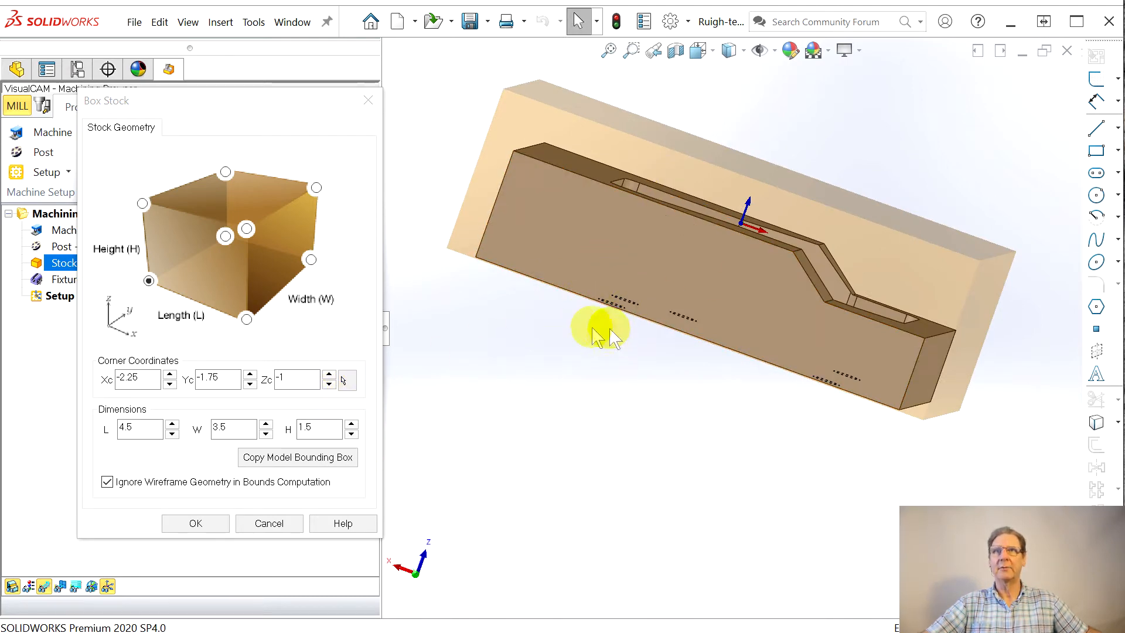
click(329, 384)
click(329, 384)
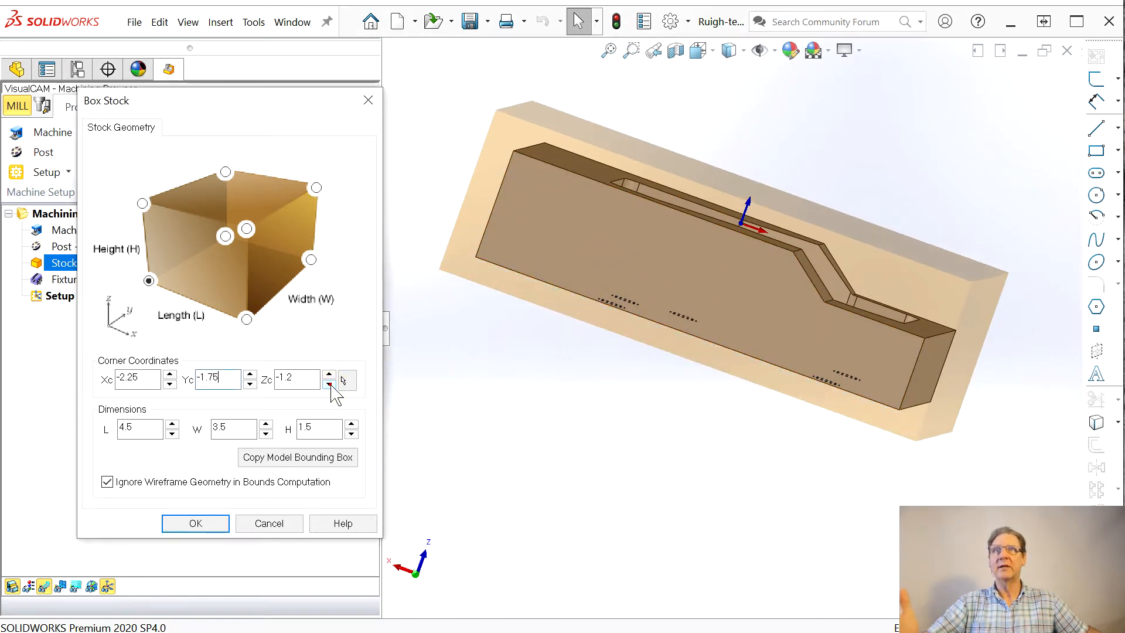
click(329, 384)
click(330, 384)
middle_drag(661, 419, 568, 510)
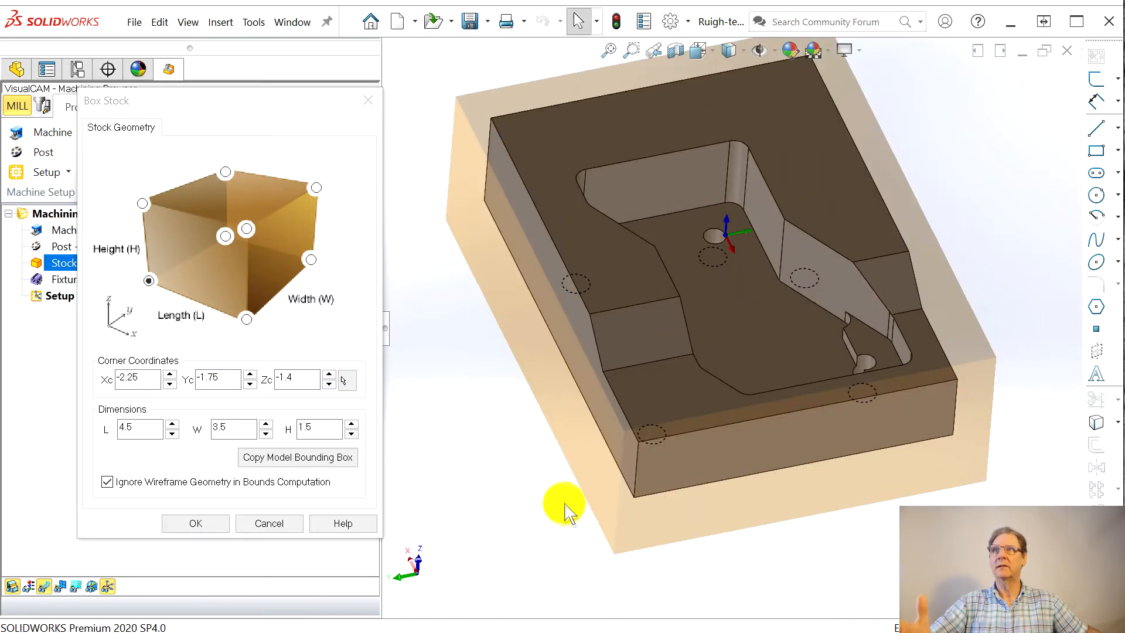
click(194, 523)
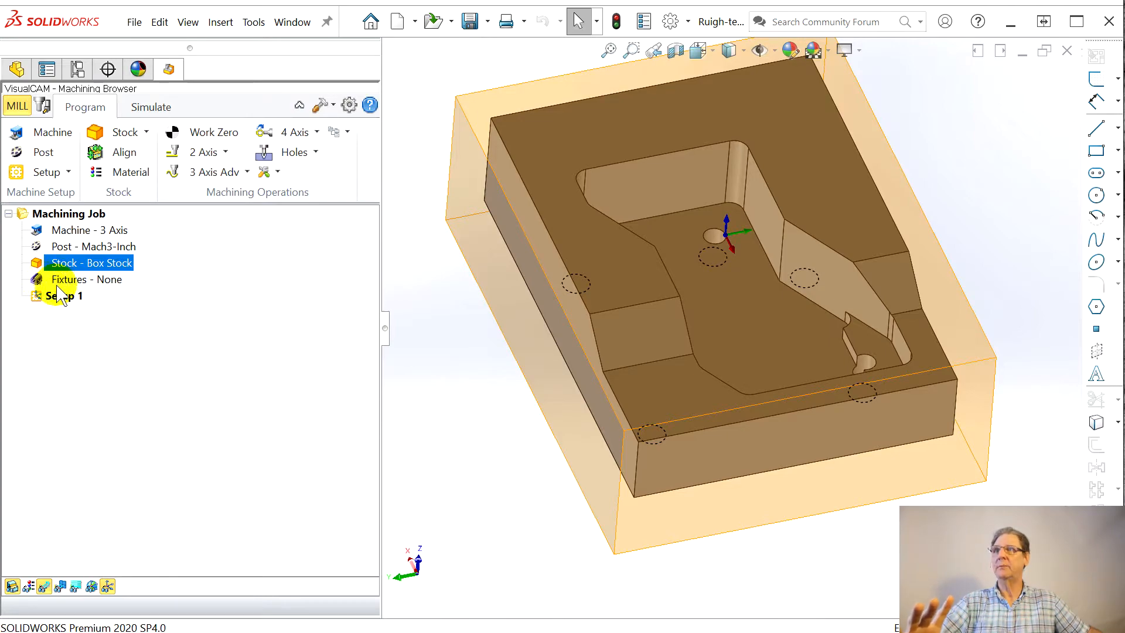
Step: Rename Setup 1 in the machining job as Top setup
middle_drag(583, 410, 703, 416)
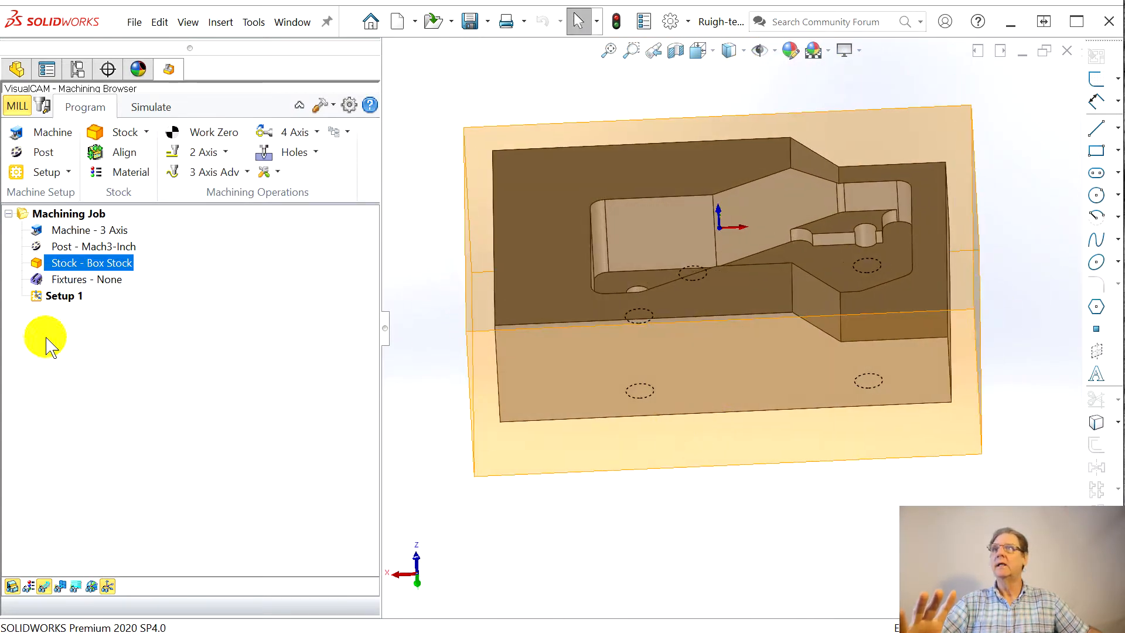
click(51, 297)
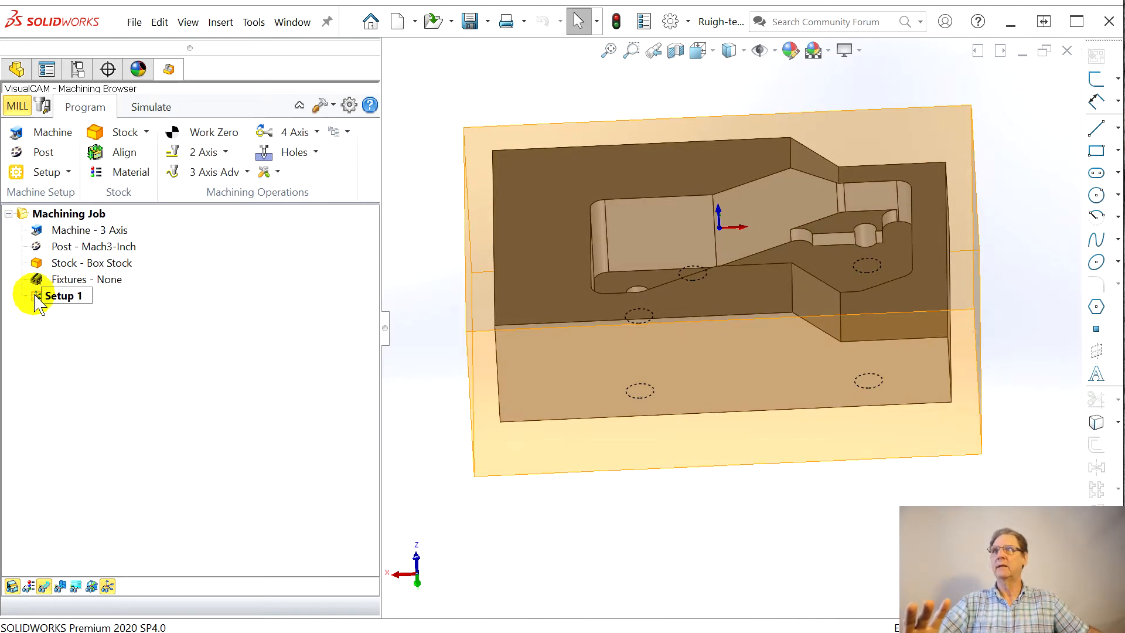
click(35, 297)
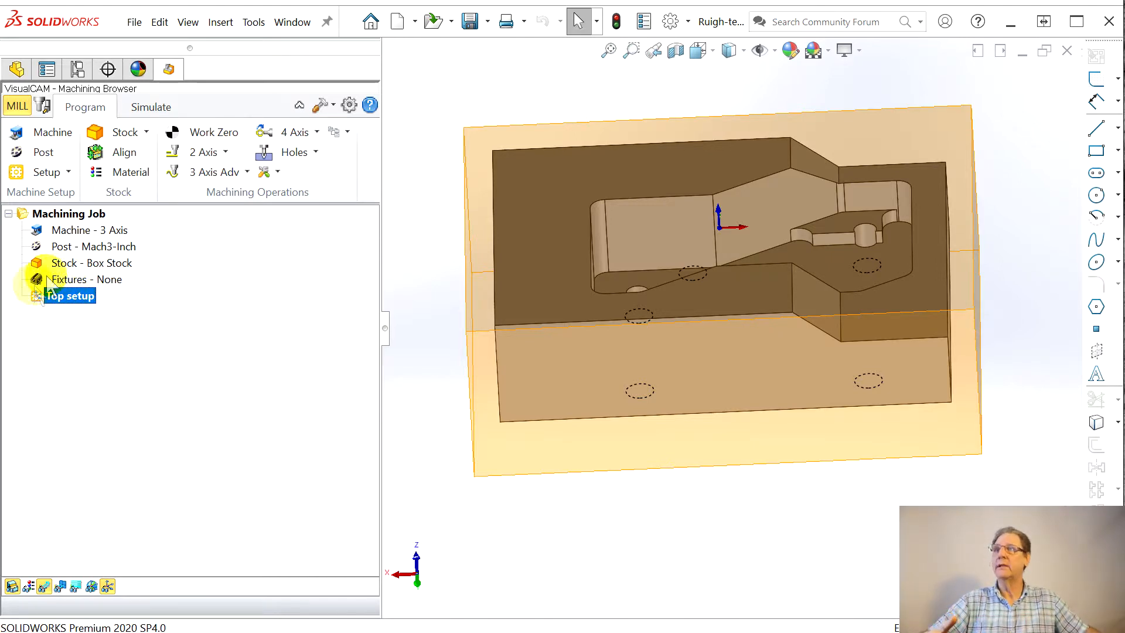
Step: Review the orientation options and fixture selection of Top setup, and close it without making changes
click(36, 297)
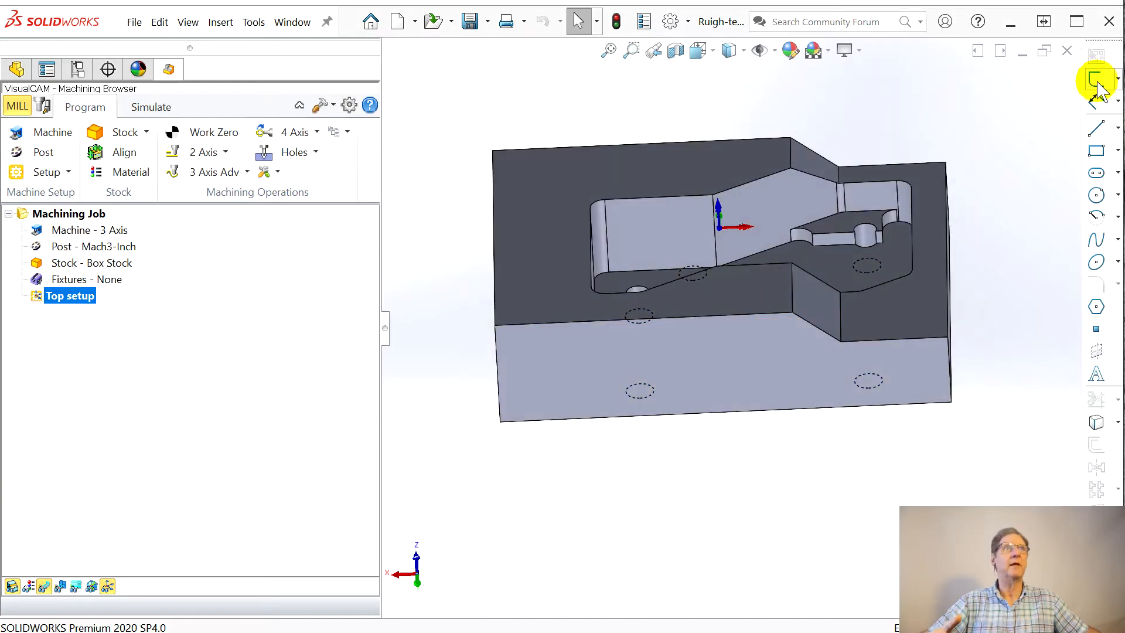
drag(1124, 105, 186, 76)
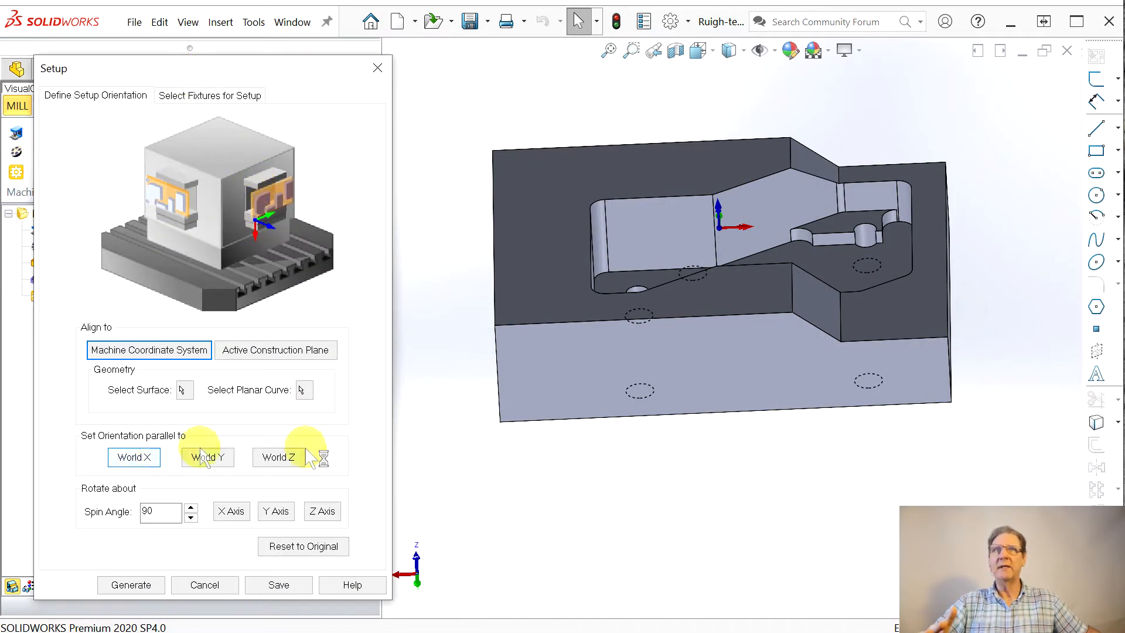
middle_drag(683, 411, 659, 440)
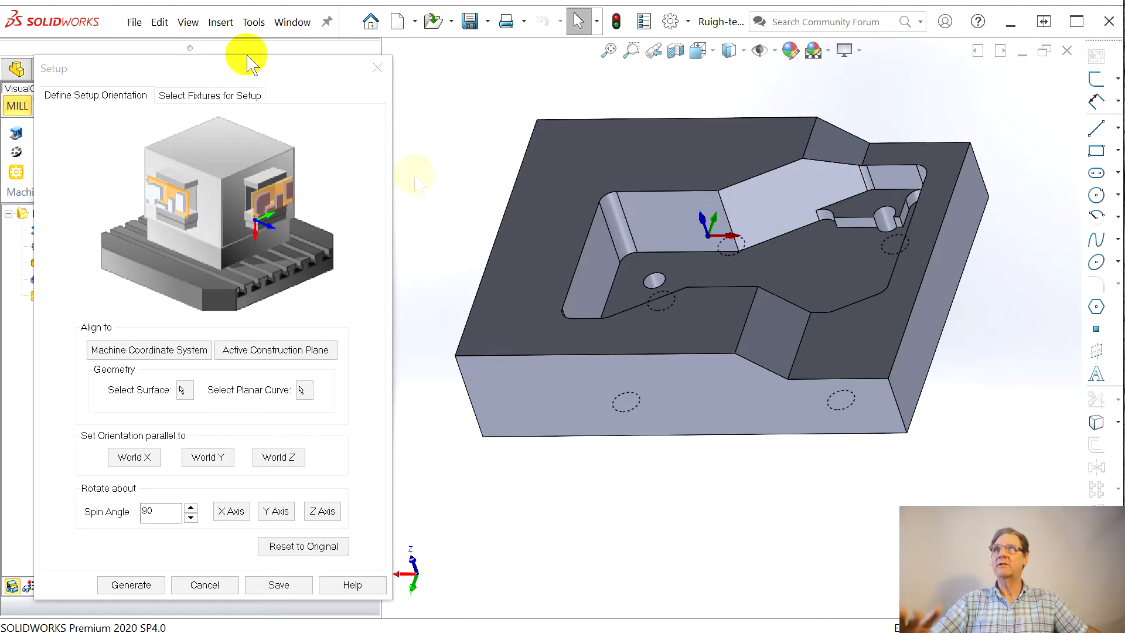
click(183, 102)
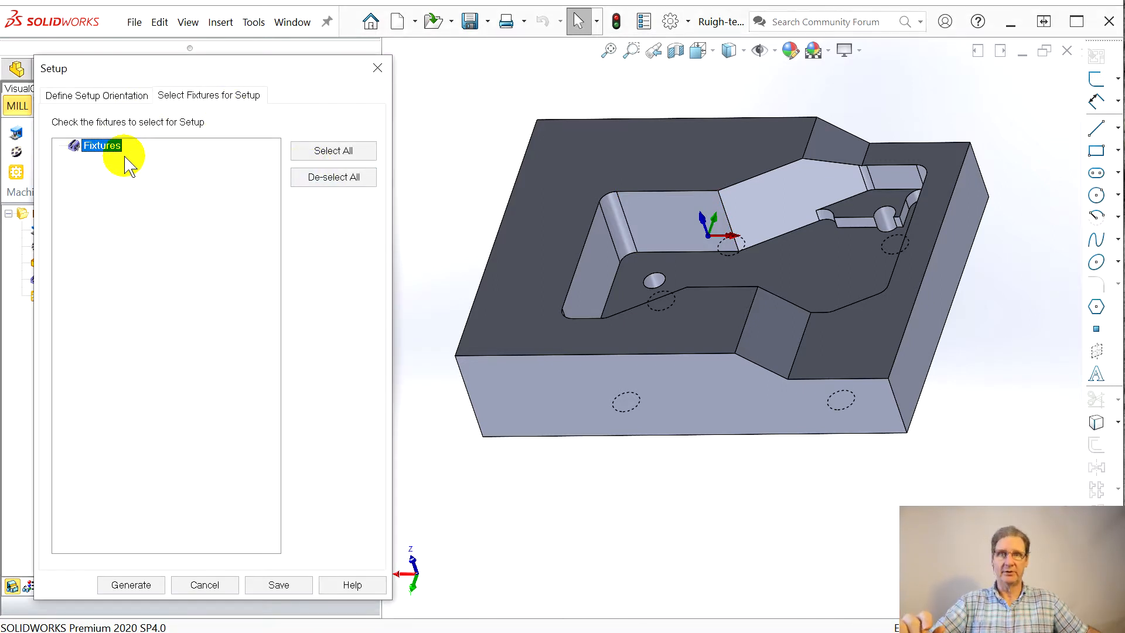
click(378, 68)
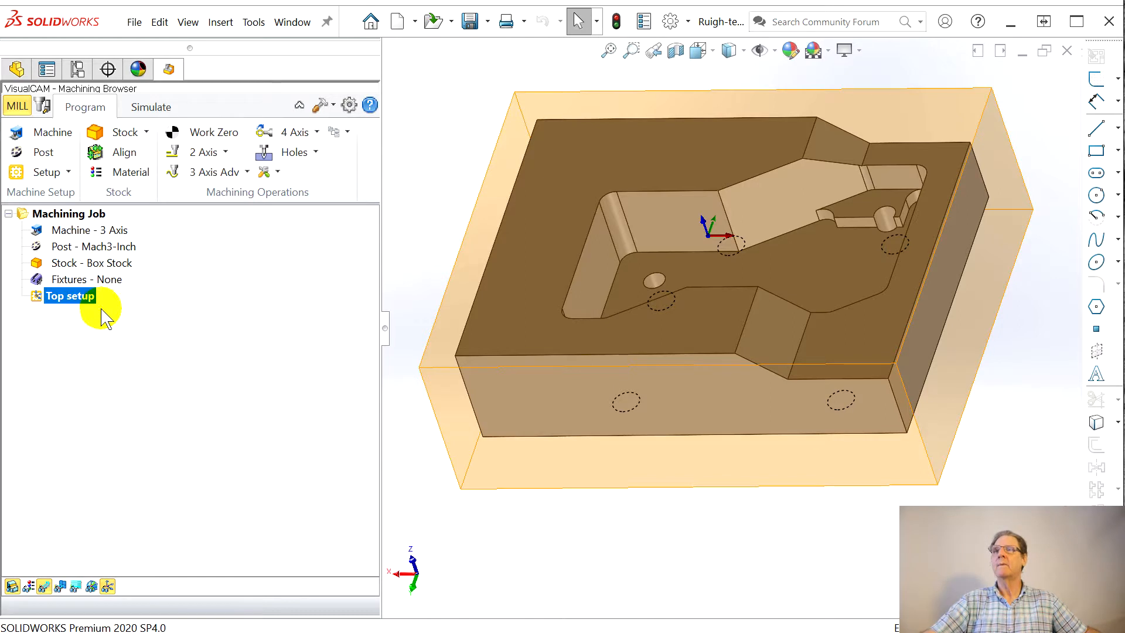
Step: Generate a work zero set to the stock box, using the Highest Z face and the North West position
click(194, 135)
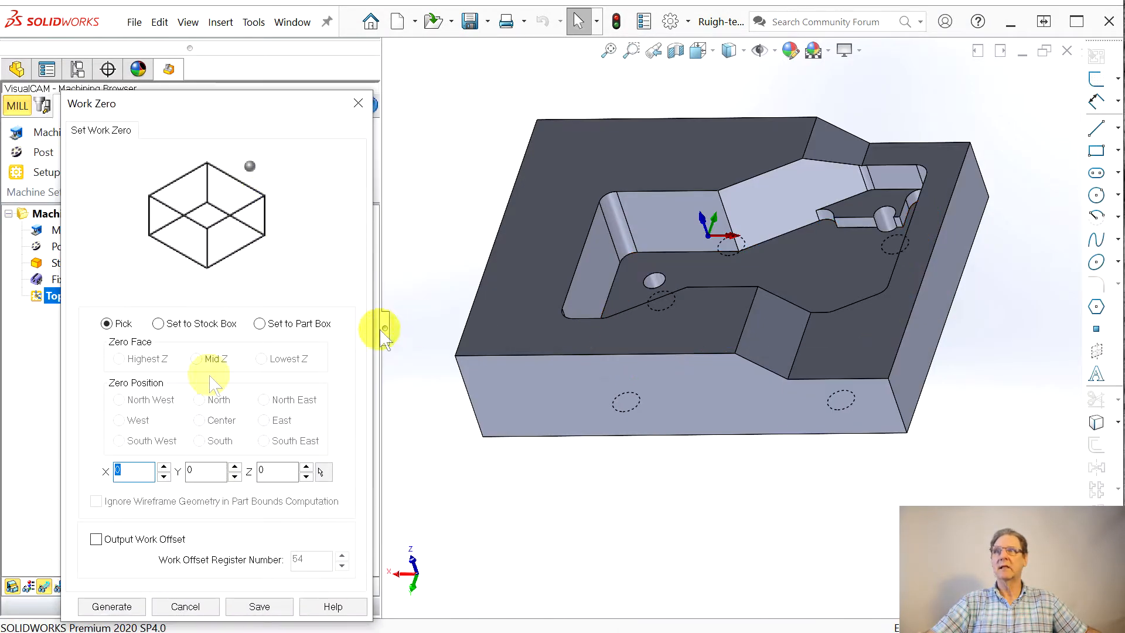
click(159, 324)
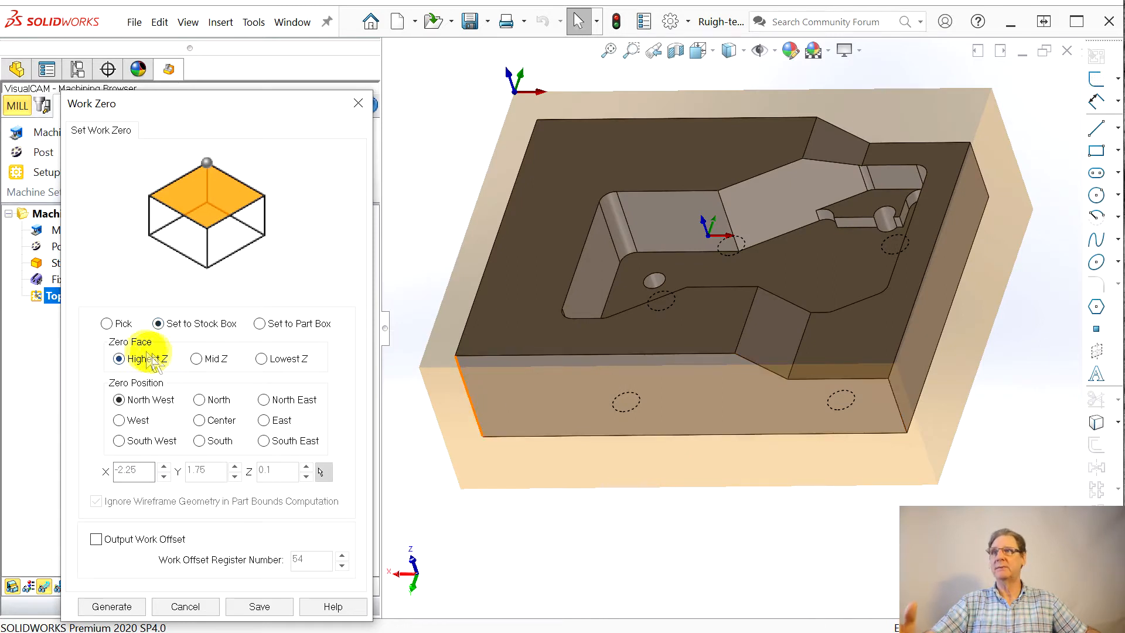
mouse_move(127, 366)
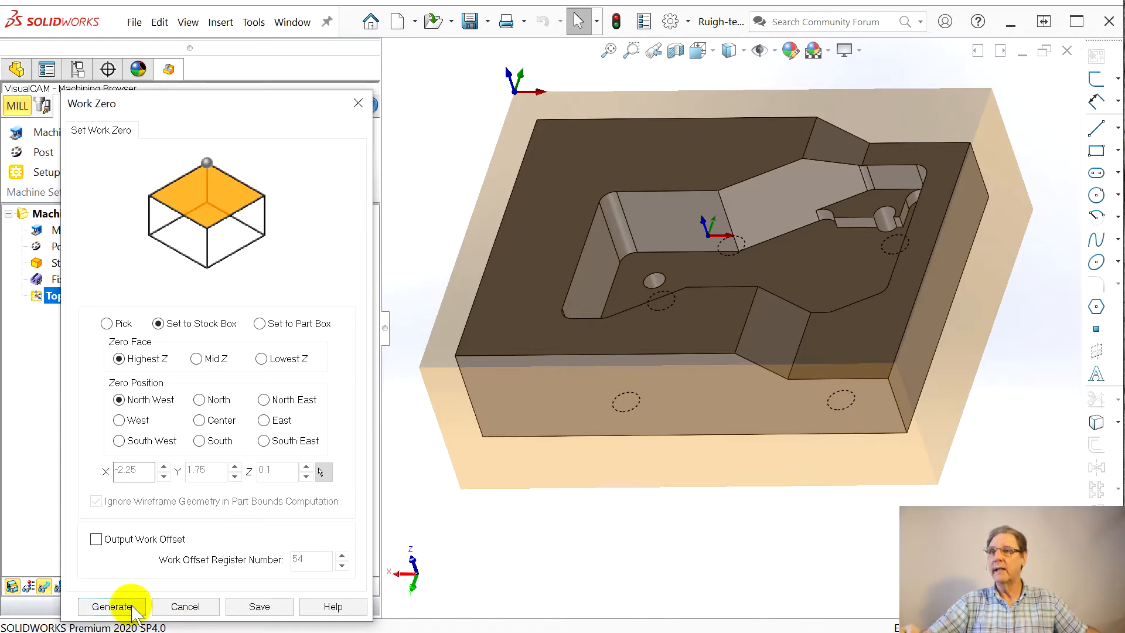
click(113, 605)
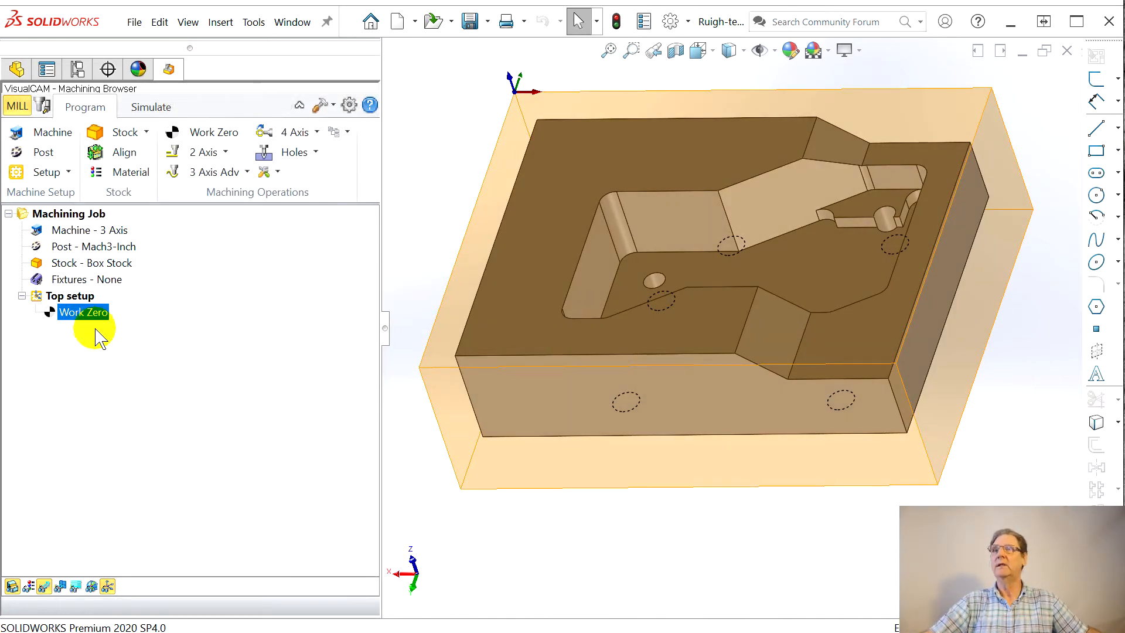
Step: Start a 2 1/2 Axis Facing operation, include the stock model silhouette as its region, and show the available tools
mouse_move(486, 311)
middle_down()
mouse_move(505, 308)
mouse_move(502, 253)
mouse_move(452, 230)
mouse_move(477, 293)
middle_up()
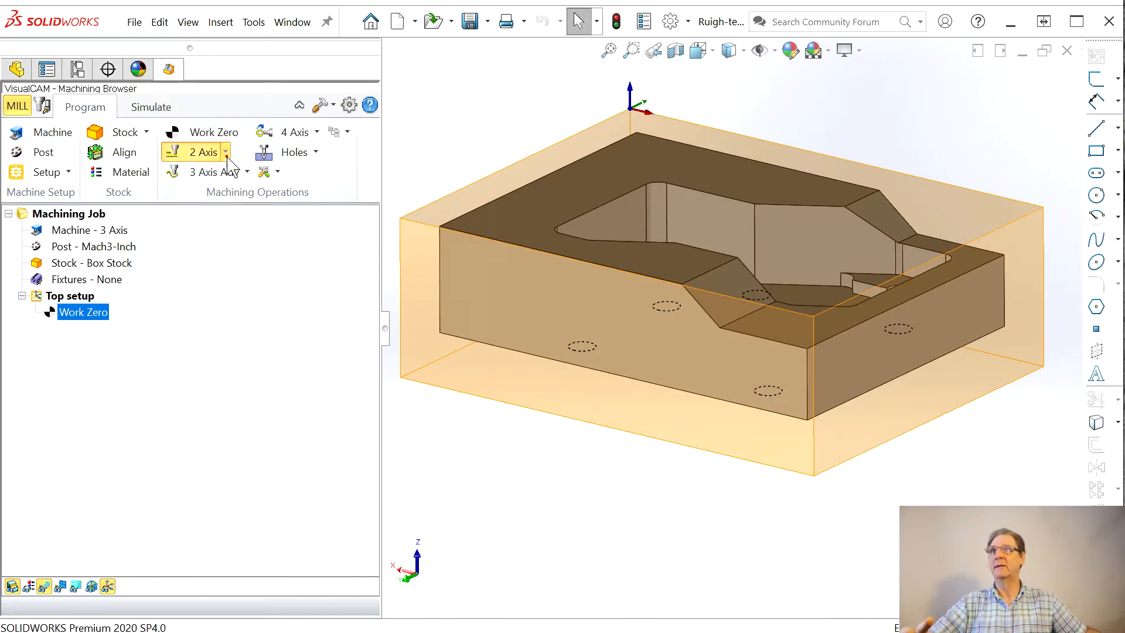
click(208, 153)
click(261, 183)
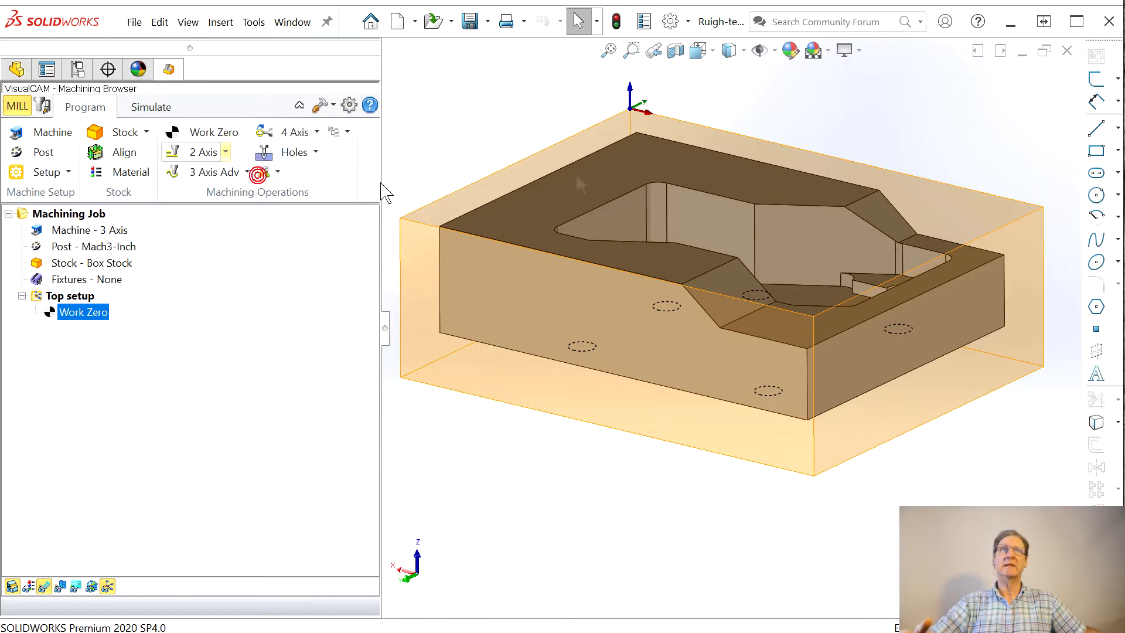
drag(421, 12, 231, 37)
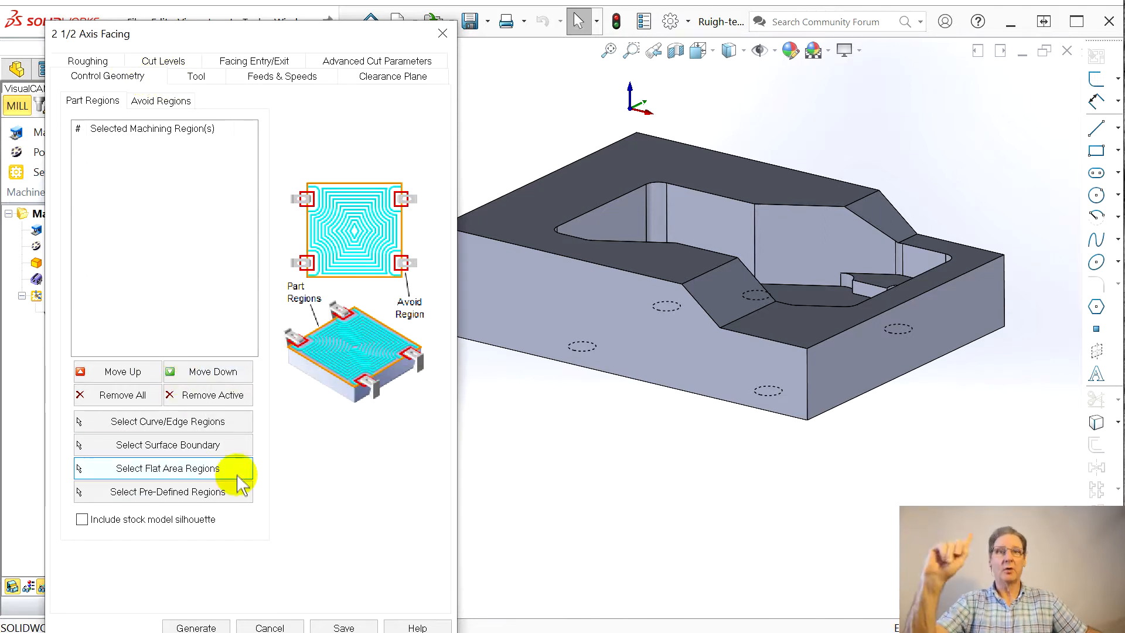
mouse_move(233, 469)
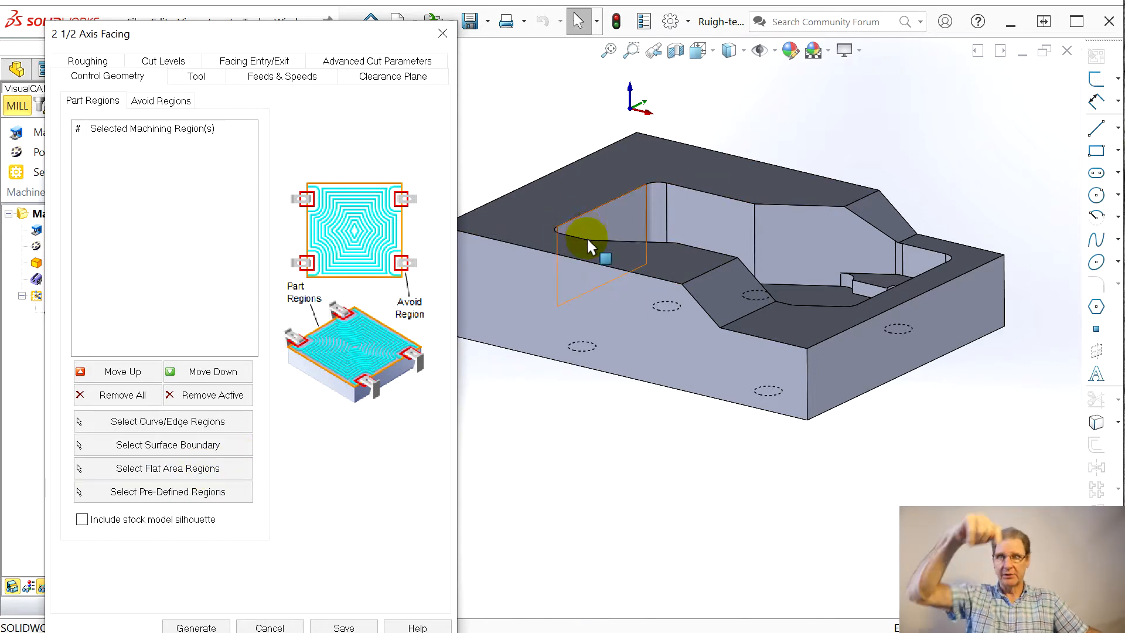
click(82, 519)
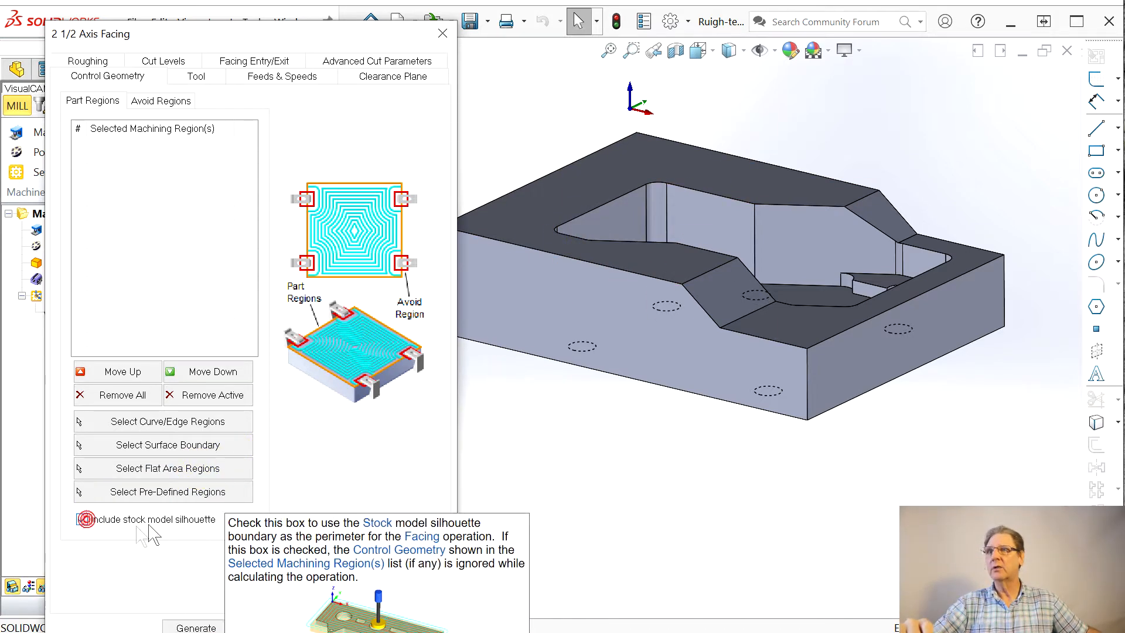
click(195, 76)
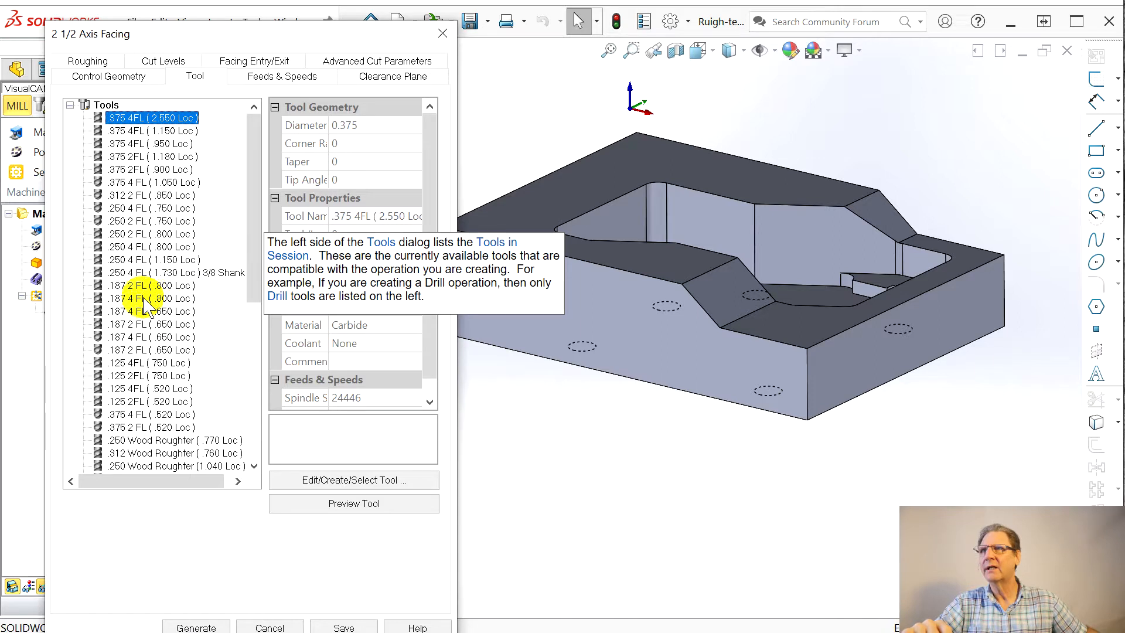
Step: Edit the .250 2 FL ( .800 Loc ) tool, setting its flute length to 1.3, and save the edits to the existing tool
click(130, 235)
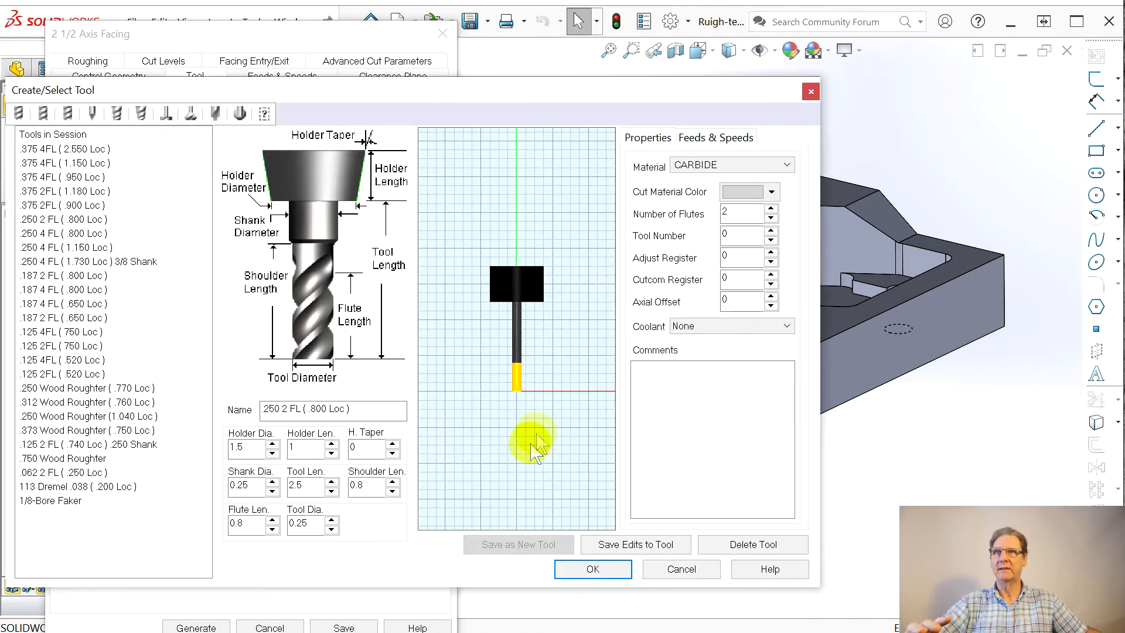
double_click(248, 528)
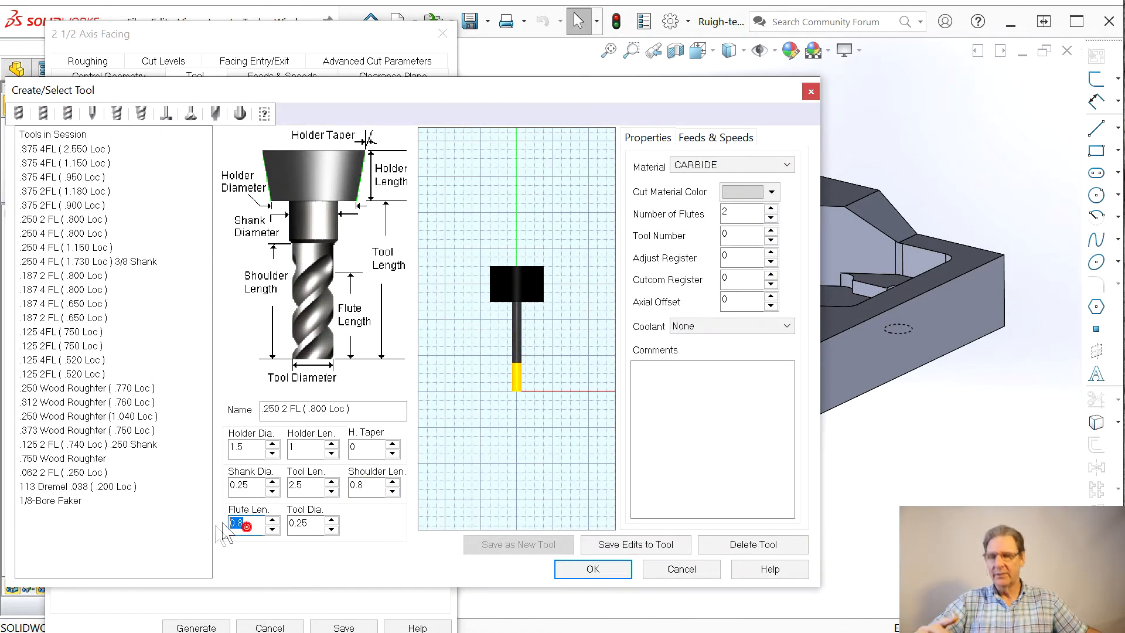
text(1.3)
click(310, 522)
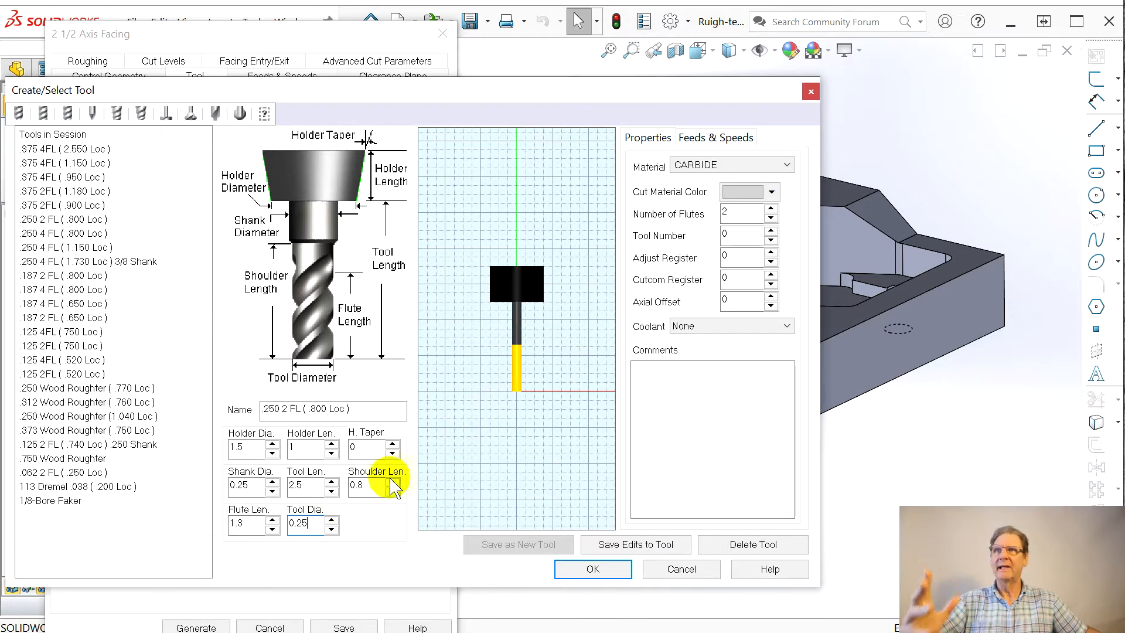
click(634, 554)
click(604, 423)
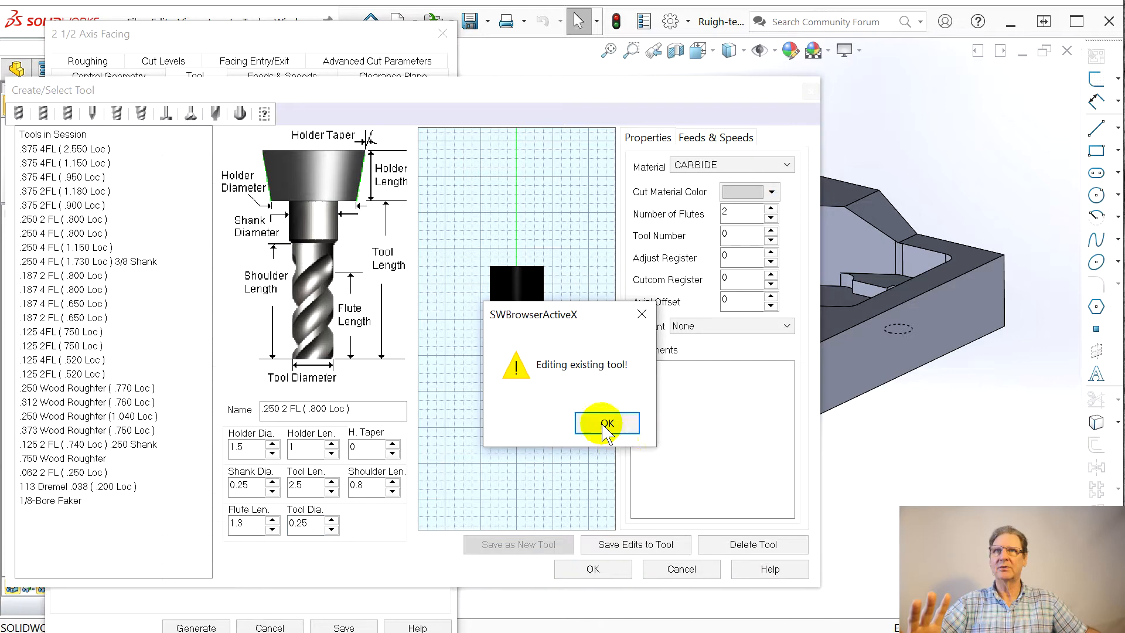
click(587, 568)
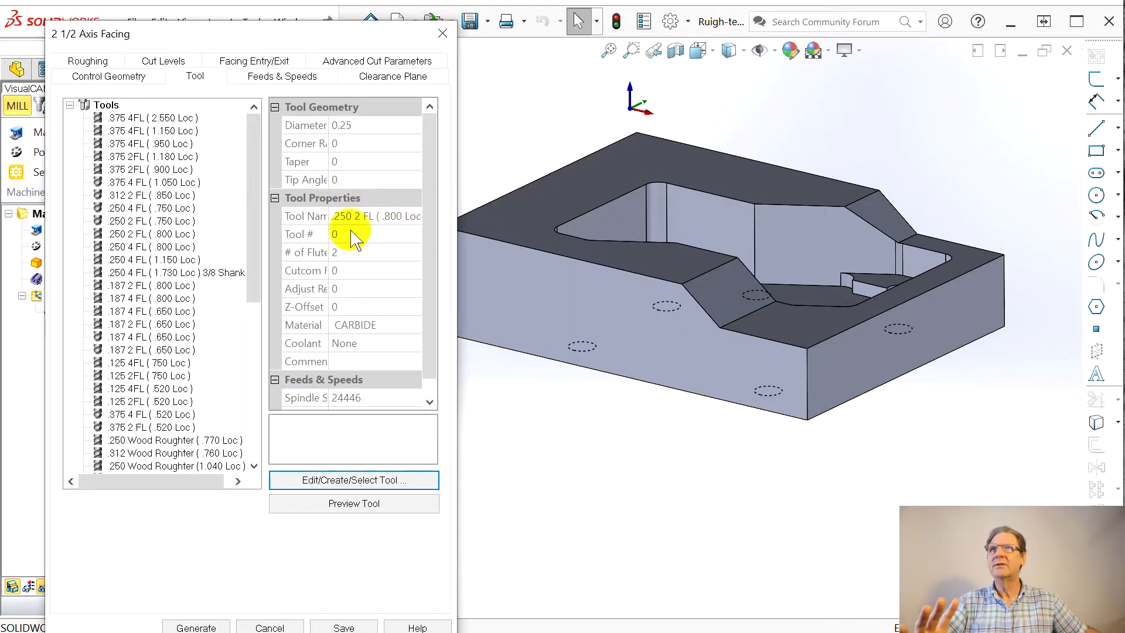
Step: Rename the edited quarter-inch two-flute tool as .250 2 FL ( 1.300 Loc ) and save the edits to the tool
click(435, 473)
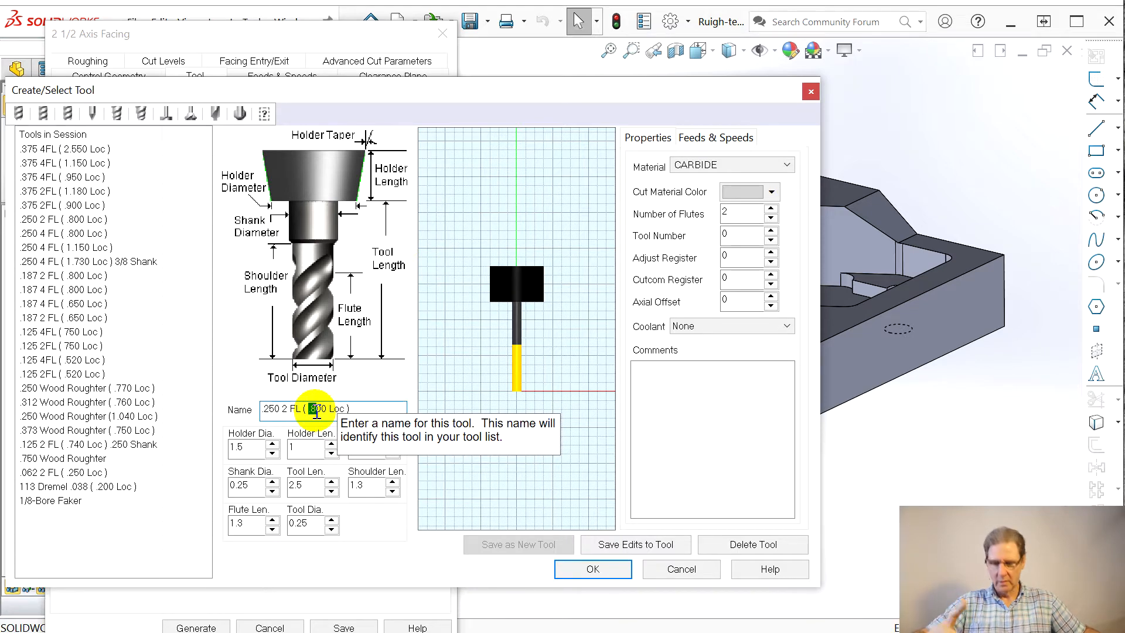
text(1.3)
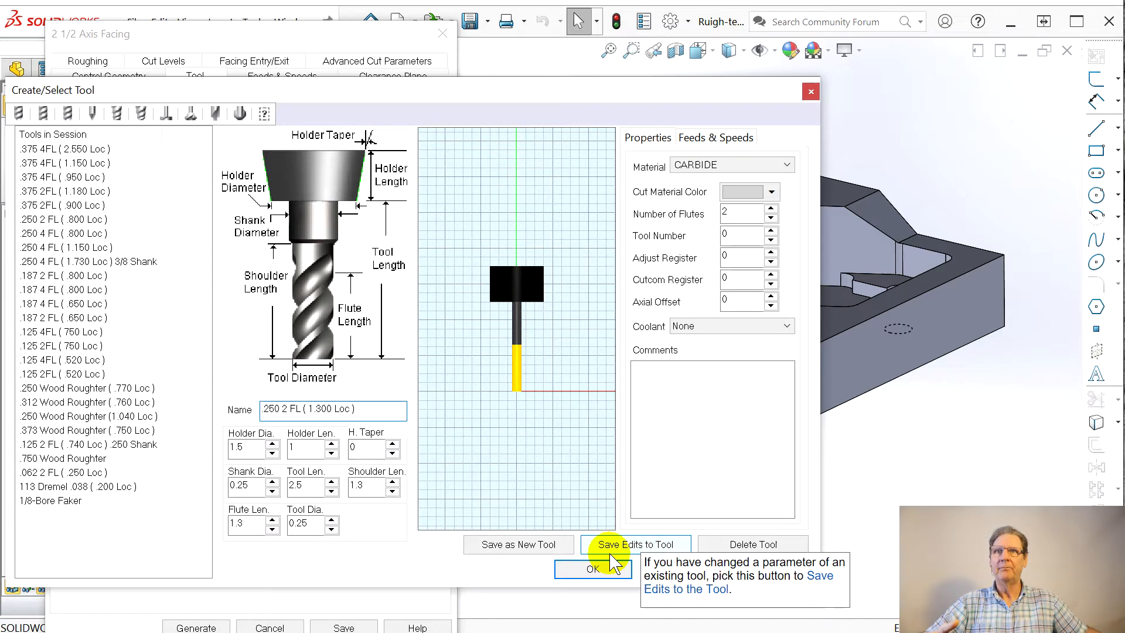
click(623, 545)
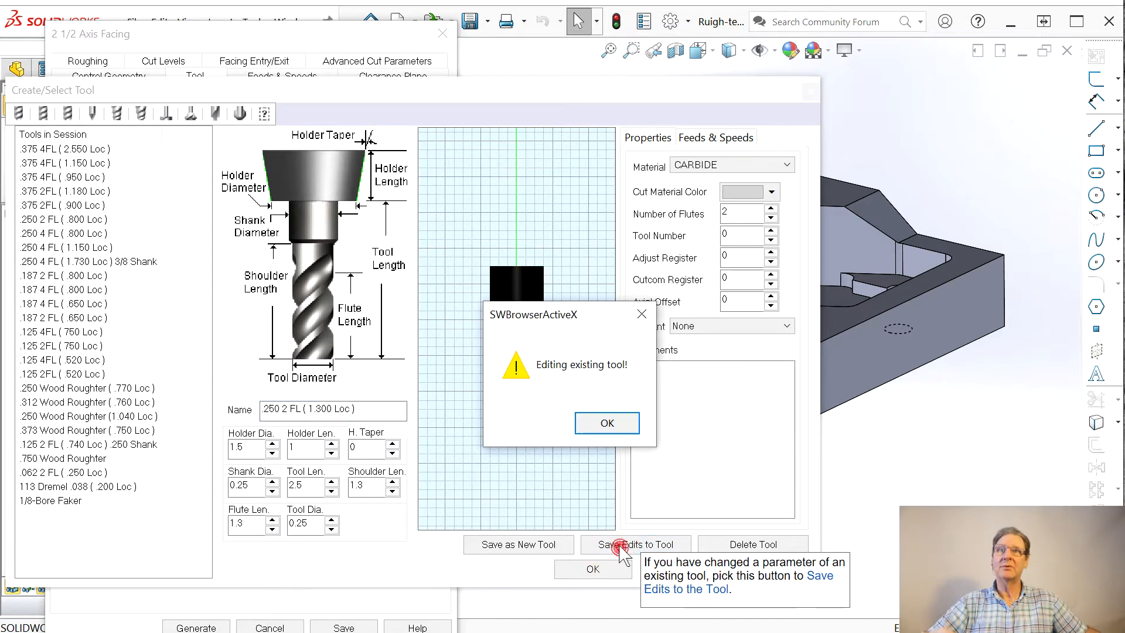
click(605, 422)
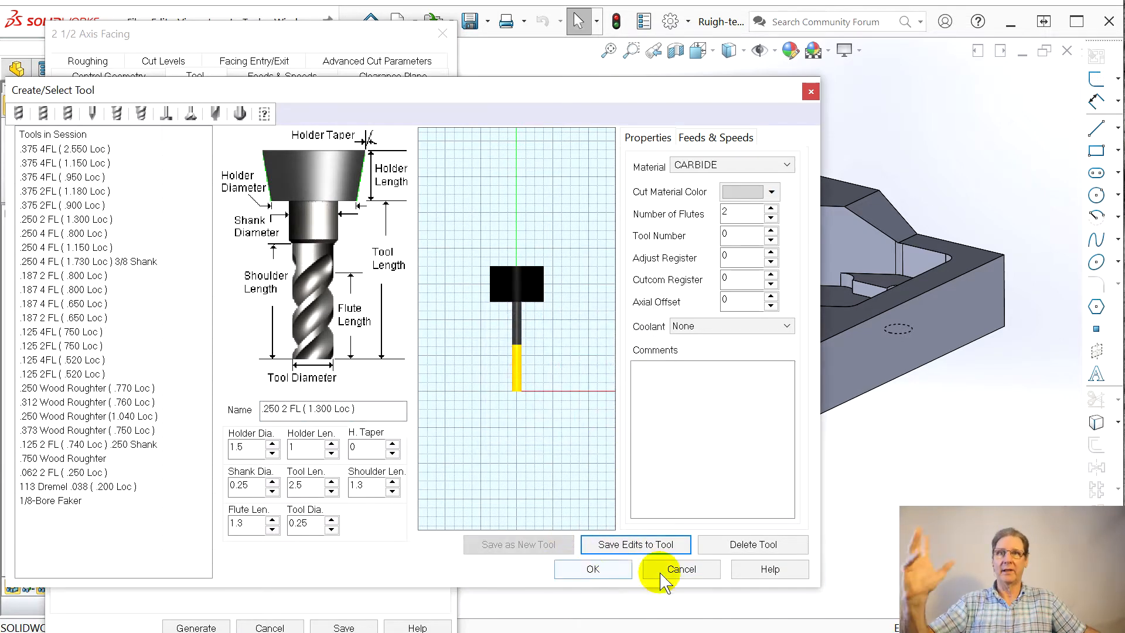
click(609, 569)
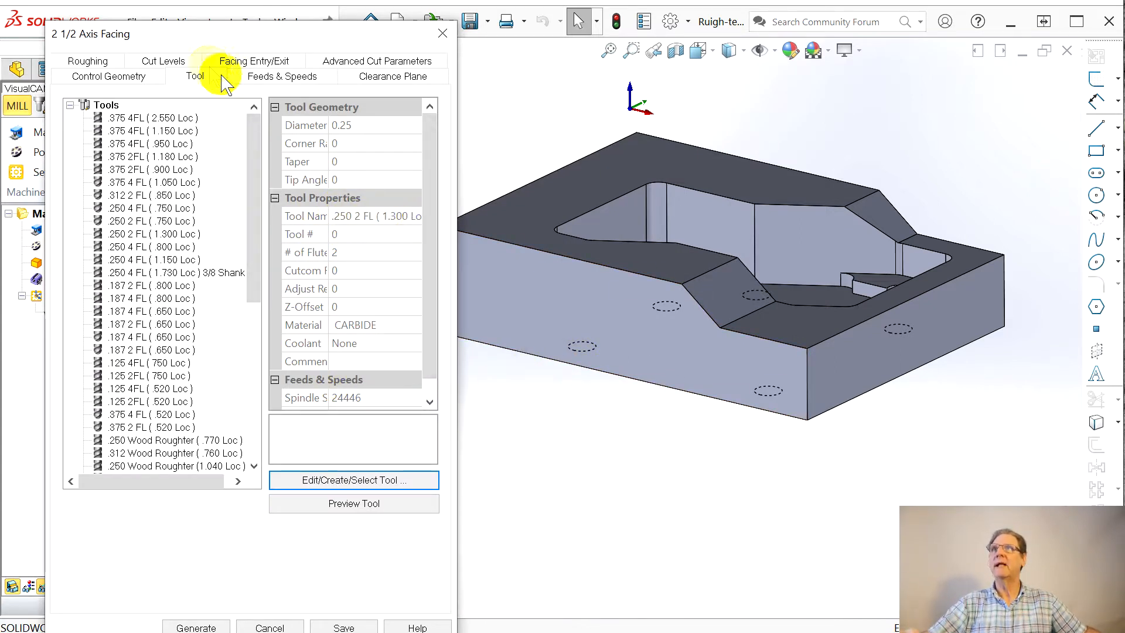
Step: Review the facing operation's feeds and speeds, clearance plane, advanced cut parameters, entry/exit motions and cut levels
click(275, 76)
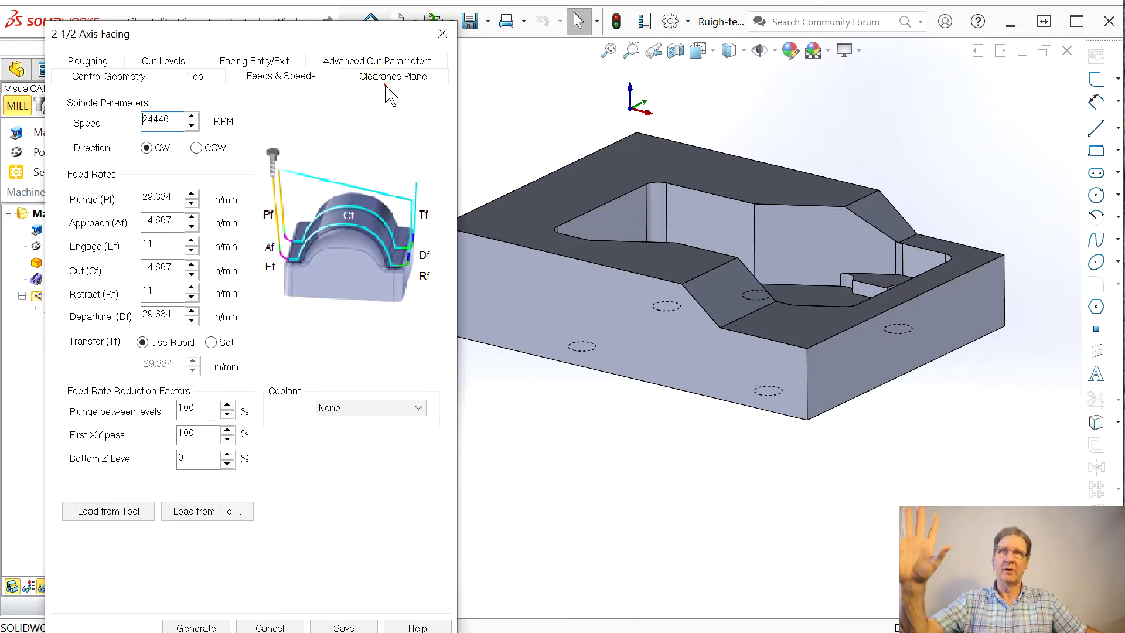
click(389, 78)
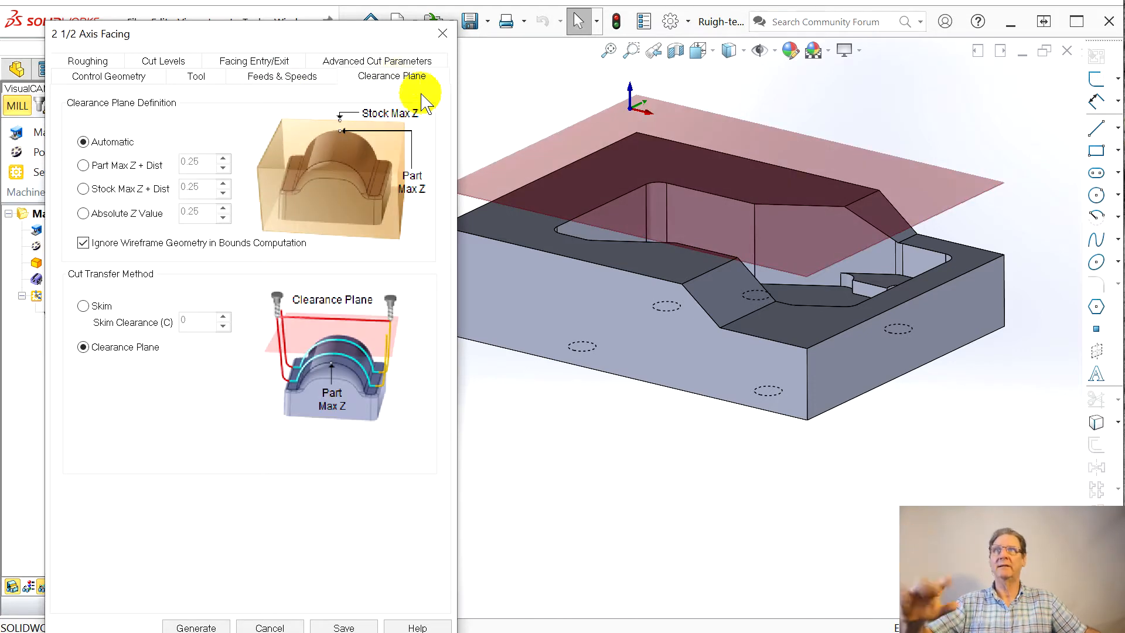
click(369, 62)
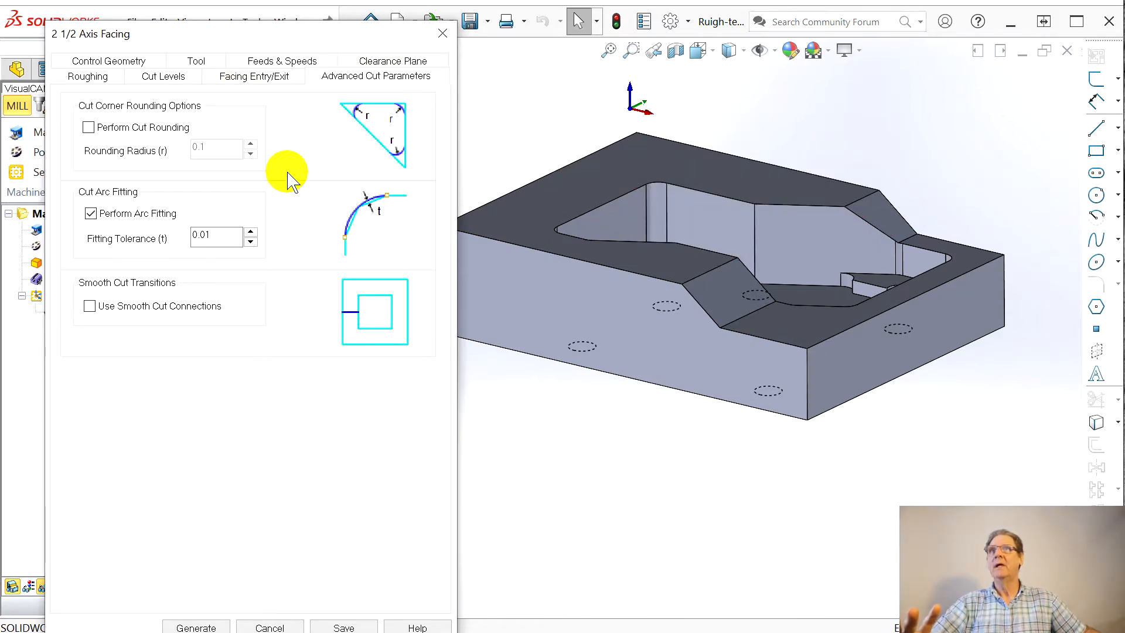
click(240, 82)
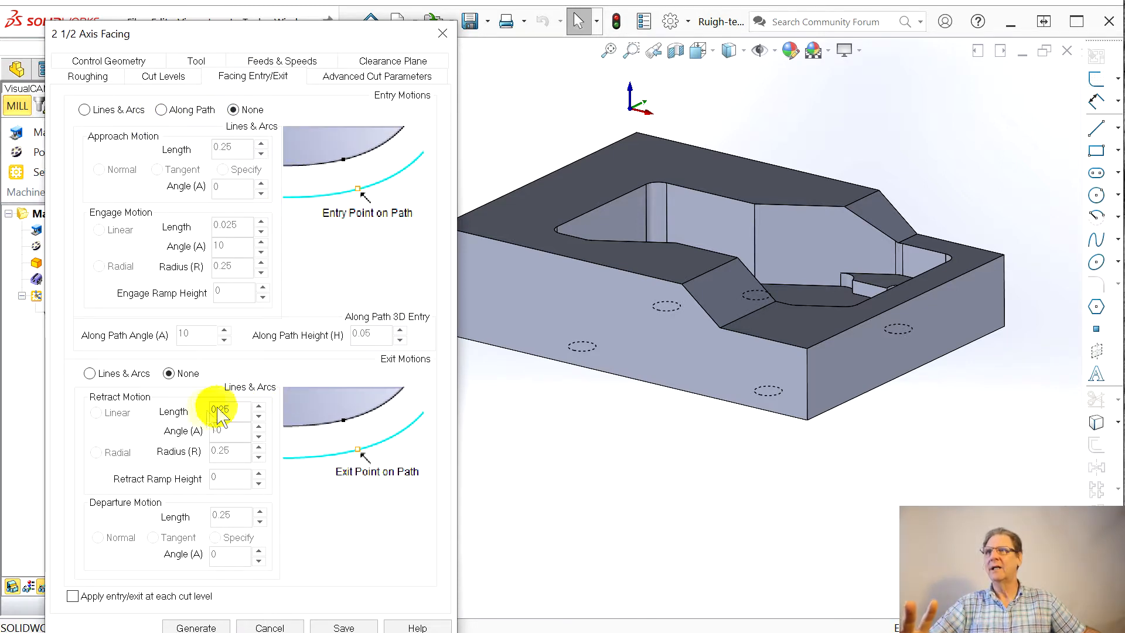
click(159, 79)
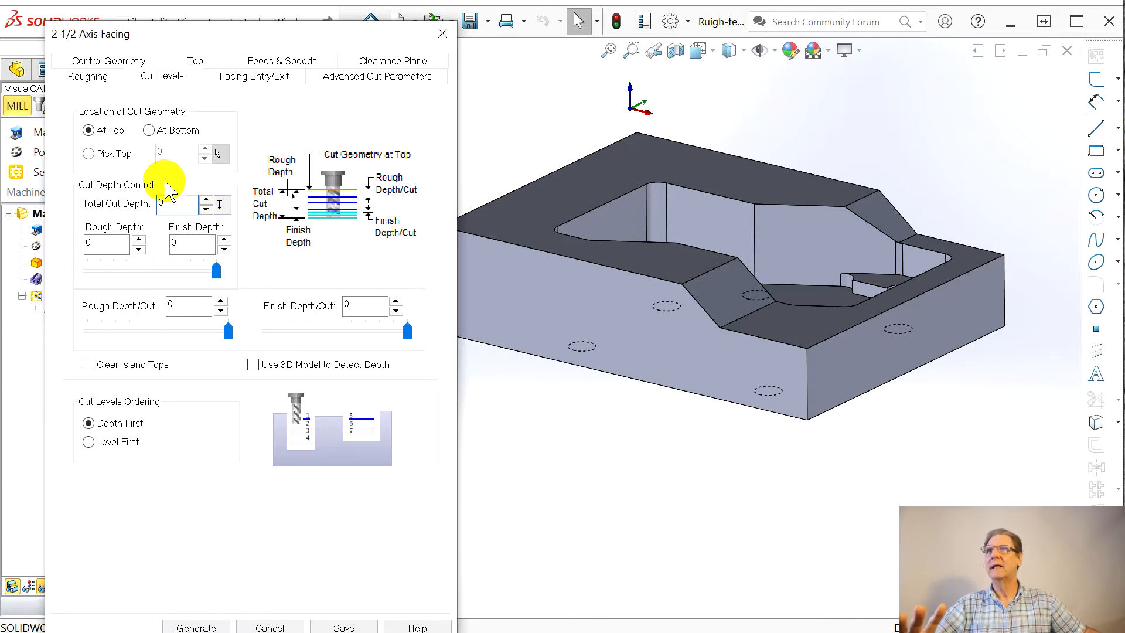
Step: Set the facing roughing tolerance to 0.0001, stock to 0.0 and cut direction to Climb (Down Cut), and generate the toolpath
click(85, 81)
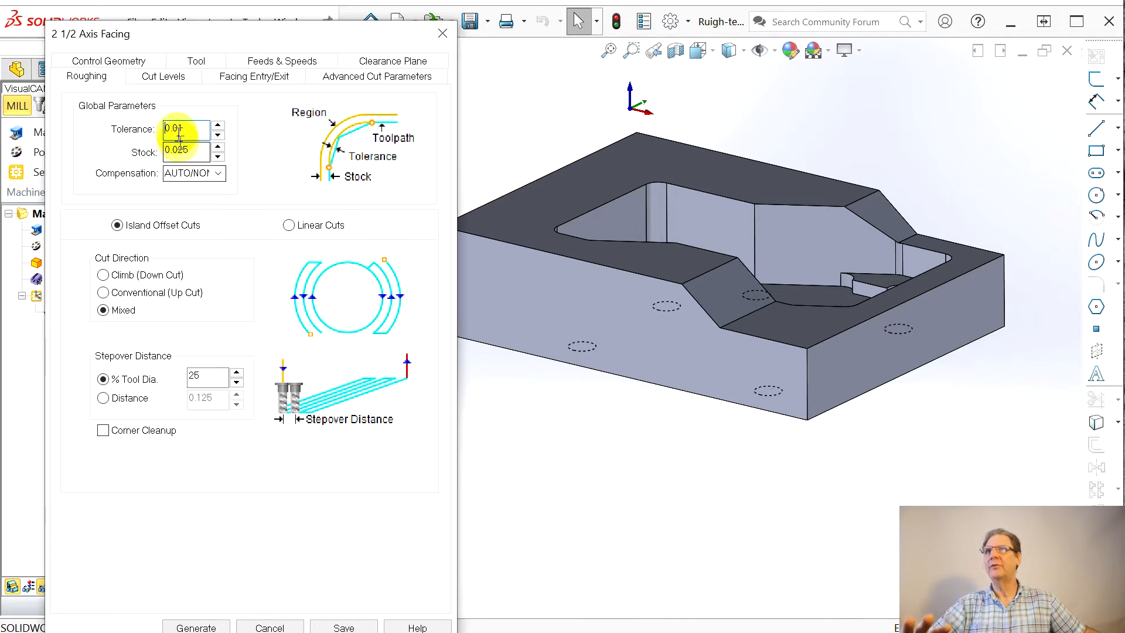
key(BackSpace)
text(01)
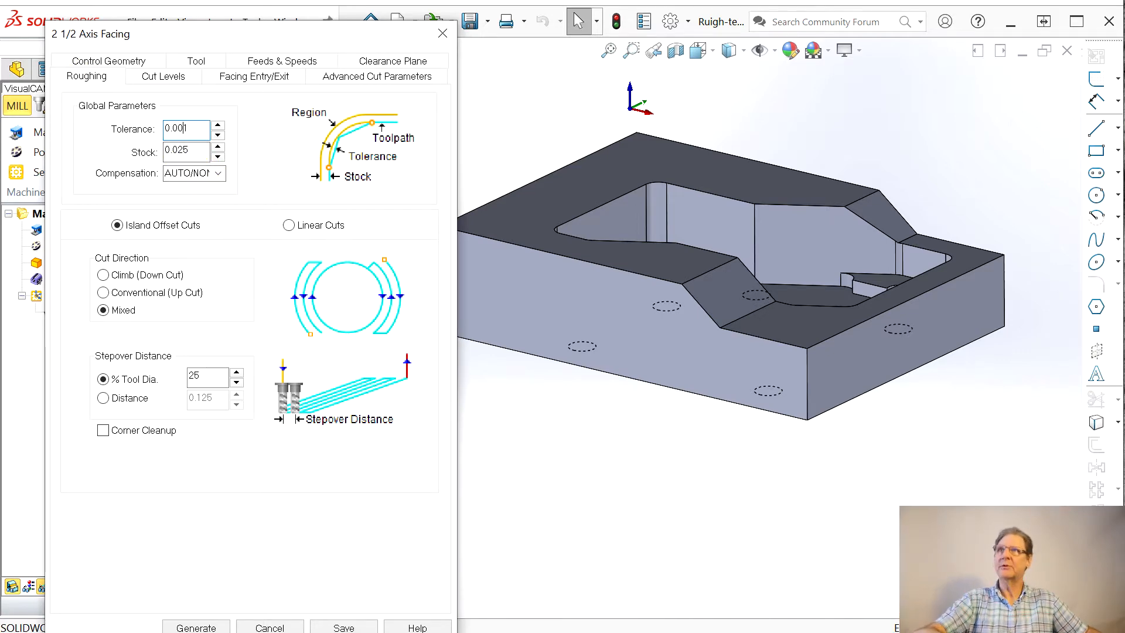
double_click(175, 150)
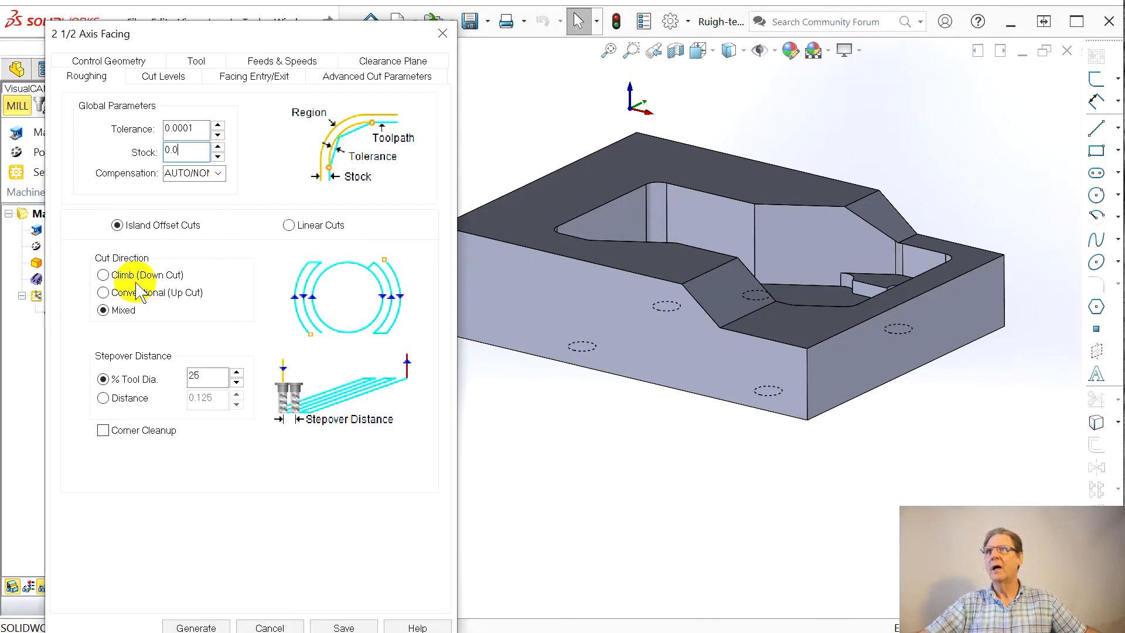
click(103, 275)
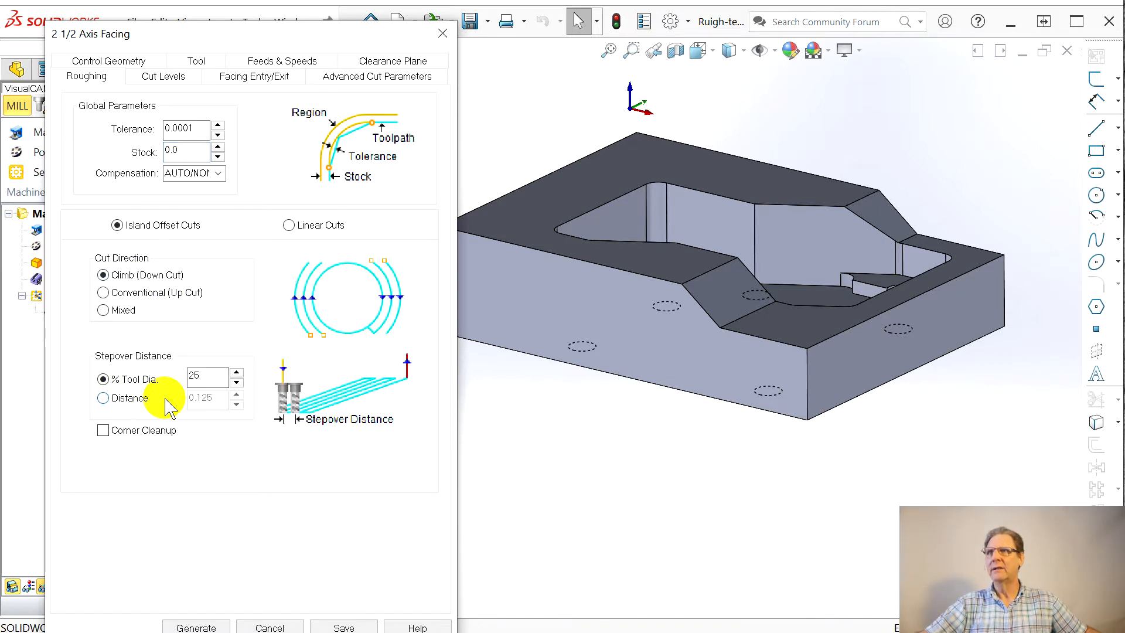
click(197, 626)
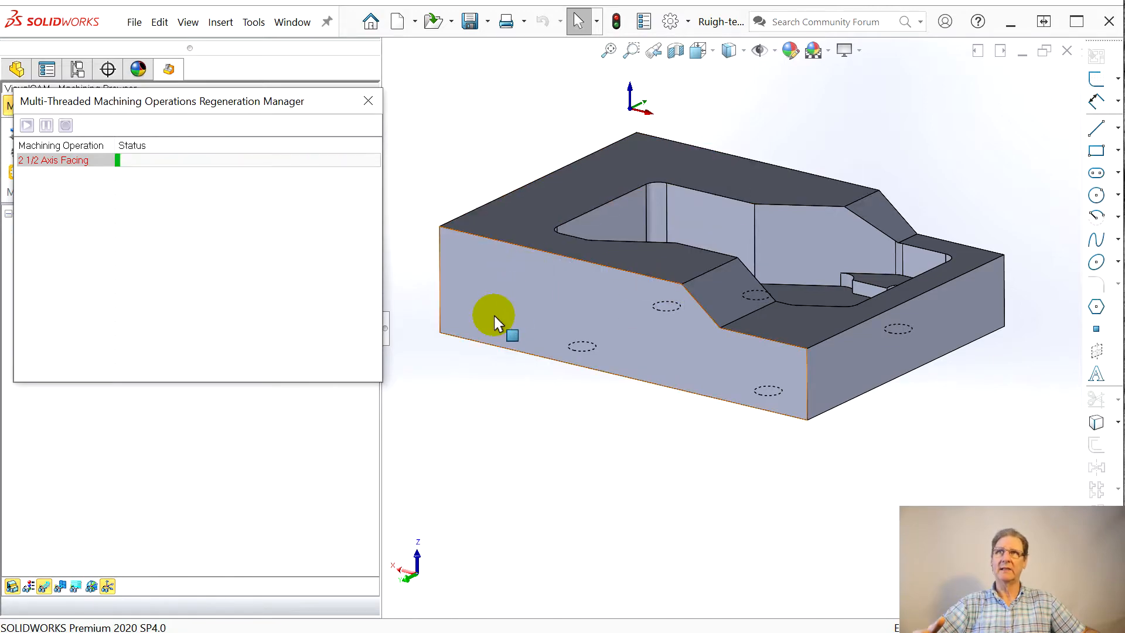
middle_drag(529, 339, 547, 383)
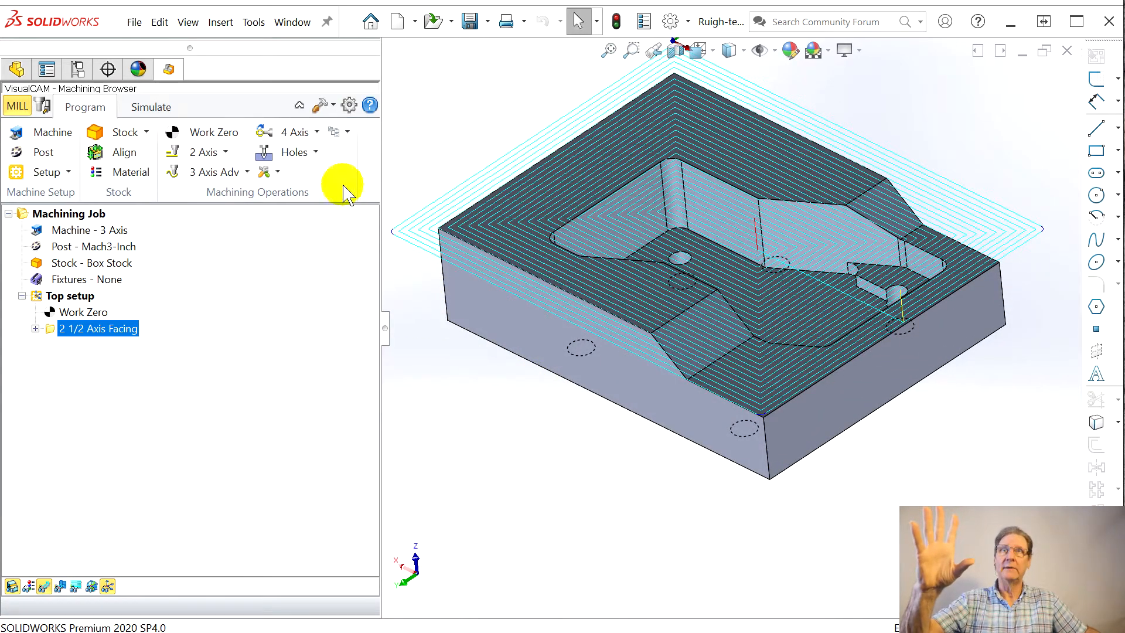
Step: Rename the 2 1/2 Axis Facing operation under Top setup as Face top
click(657, 317)
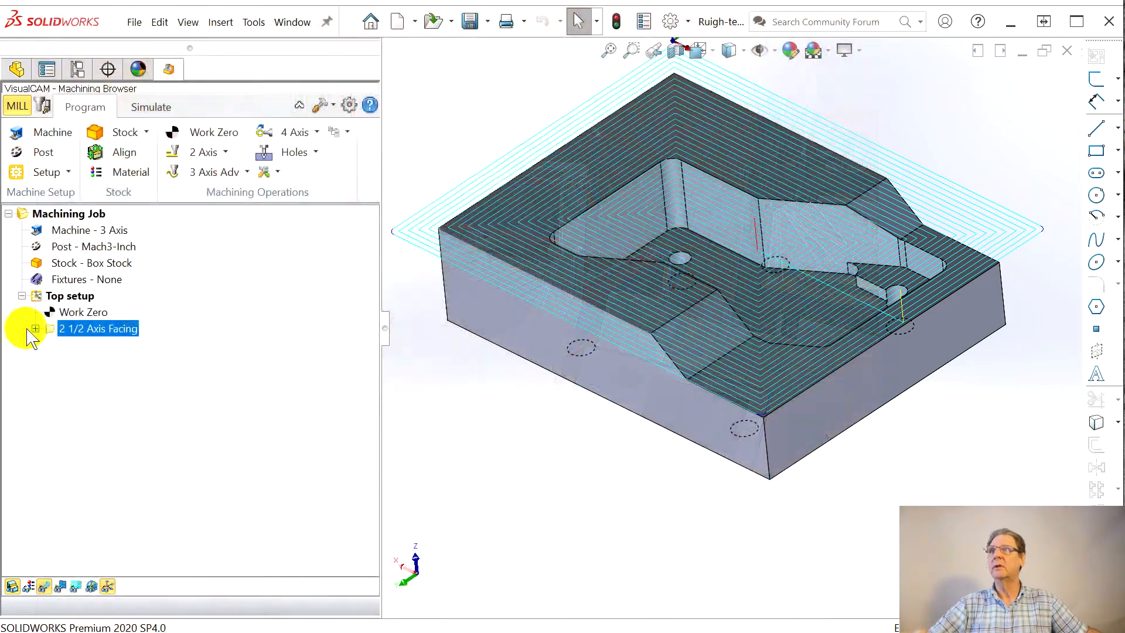
click(69, 328)
text(Face top)
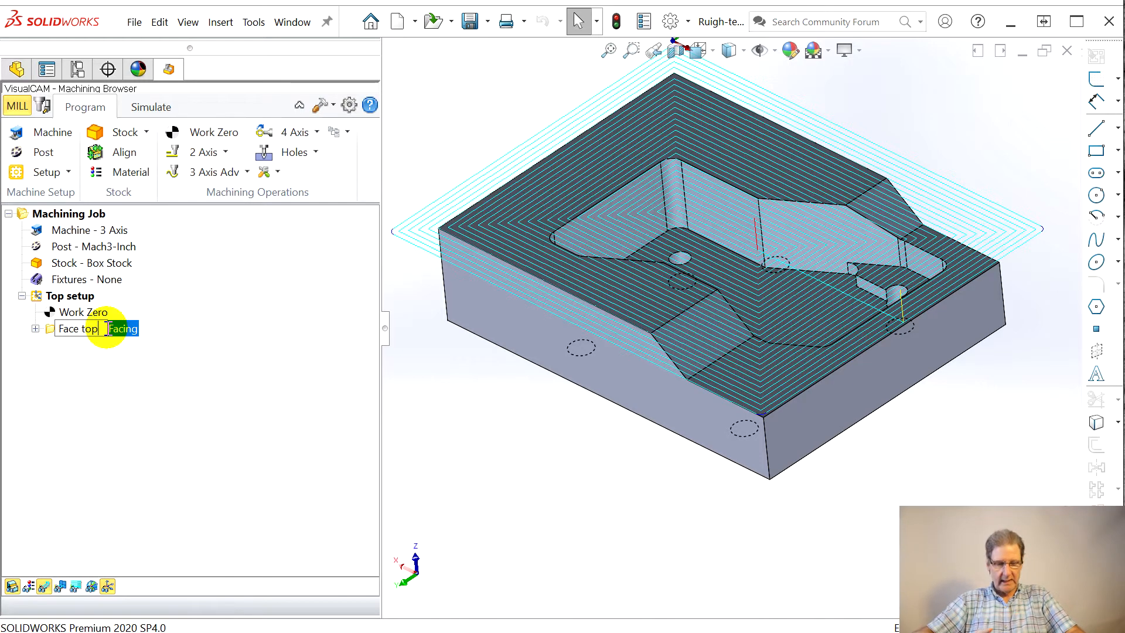
key(Return)
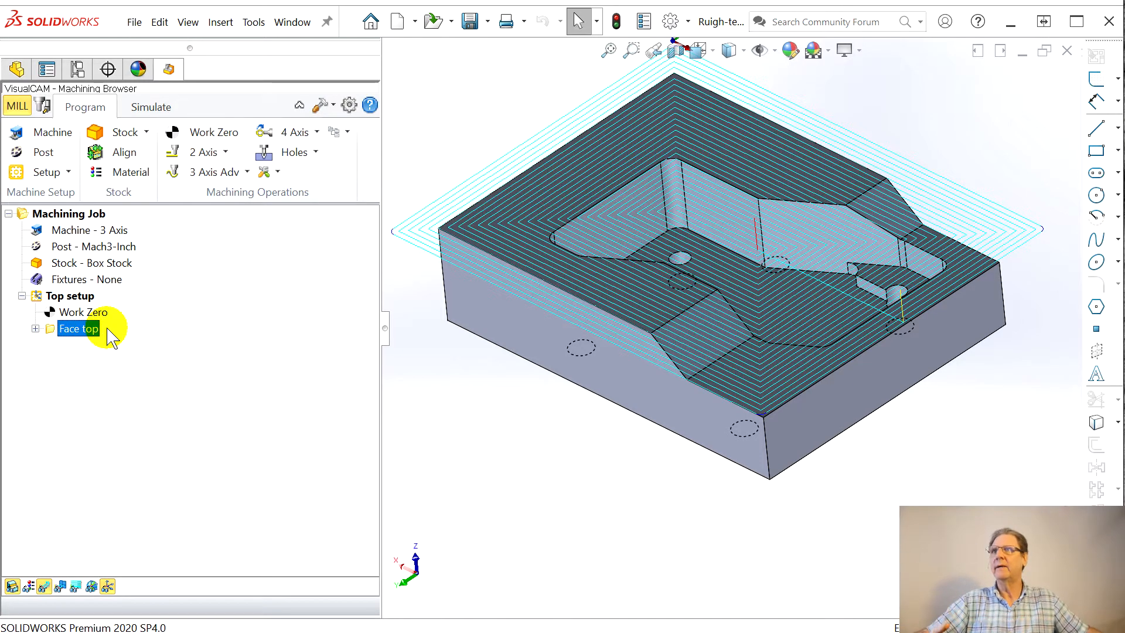
Step: Start a 2 Axis Pocketing operation, begin selecting edges for its region, and show the underside of the part
click(227, 152)
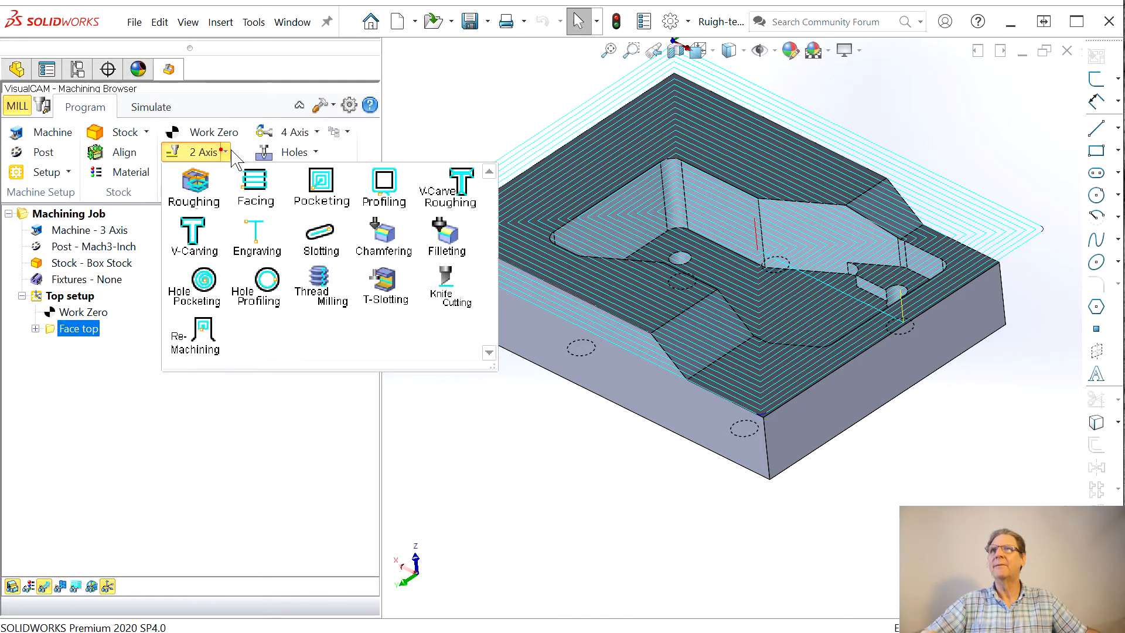
click(322, 193)
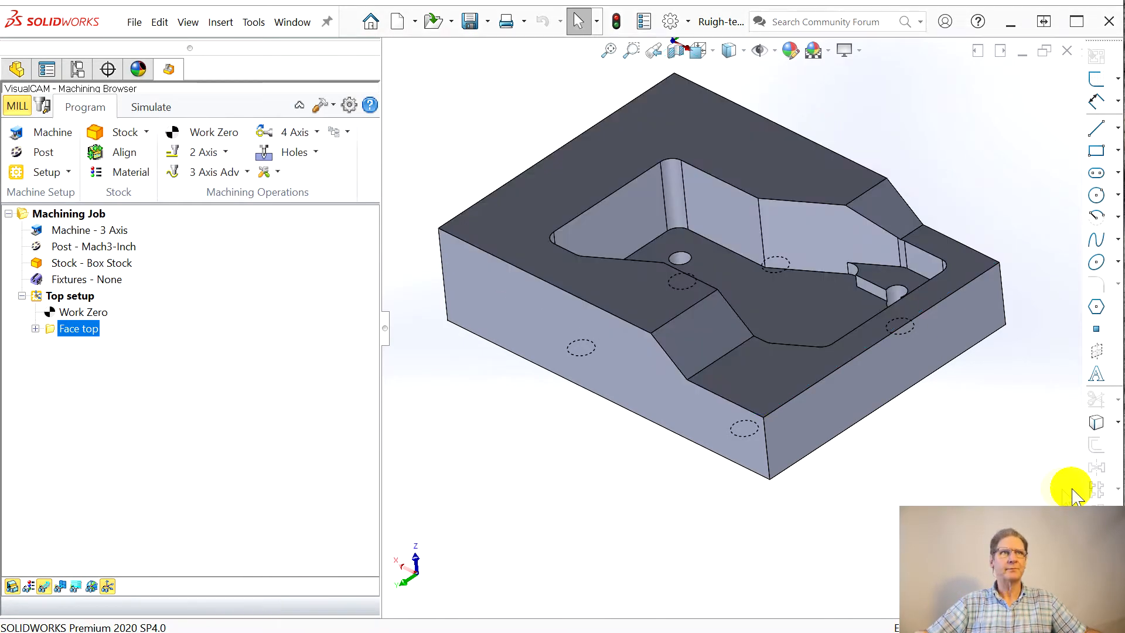
drag(301, 52, 197, 51)
click(143, 437)
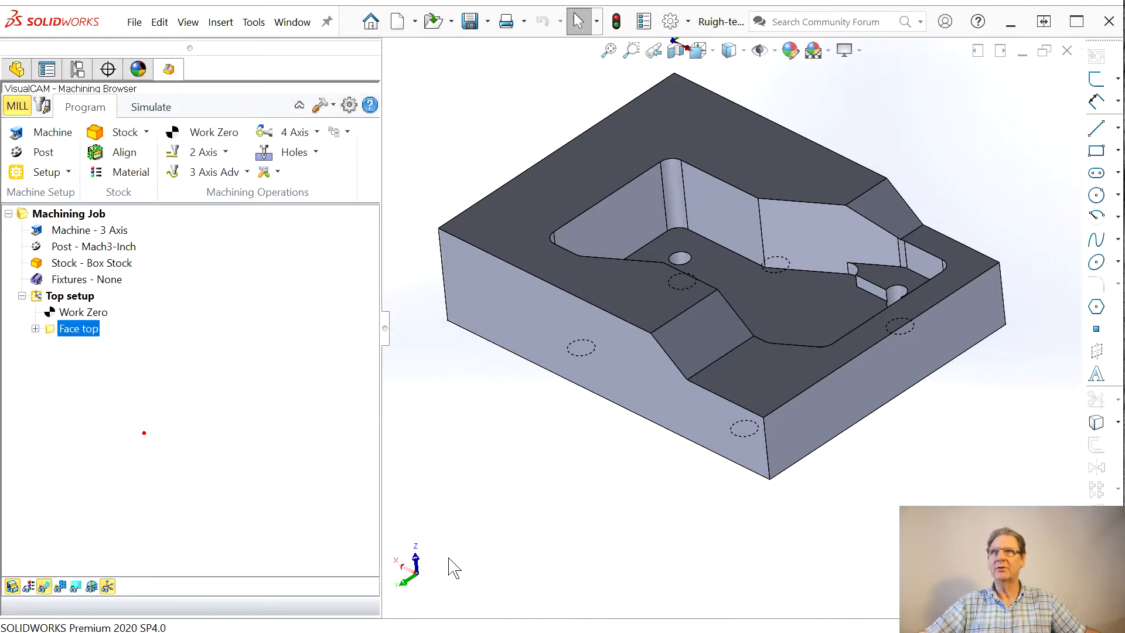
middle_drag(477, 535, 467, 367)
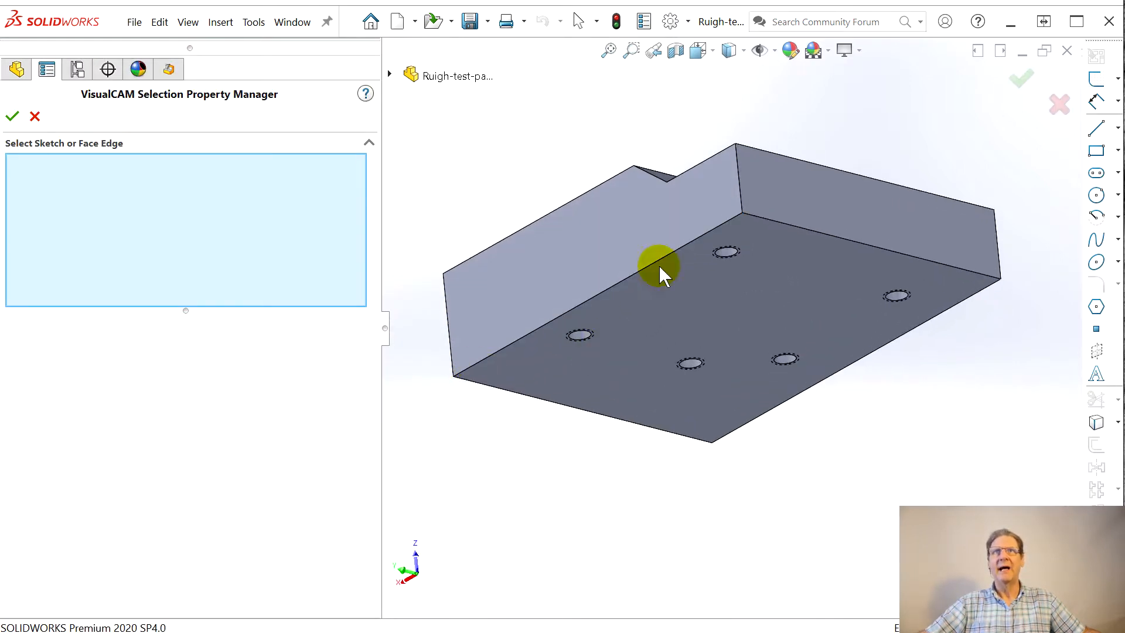
Step: Try to select the region as a loop from the long bottom edge, and remove that loop from the selection
right_click(722, 230)
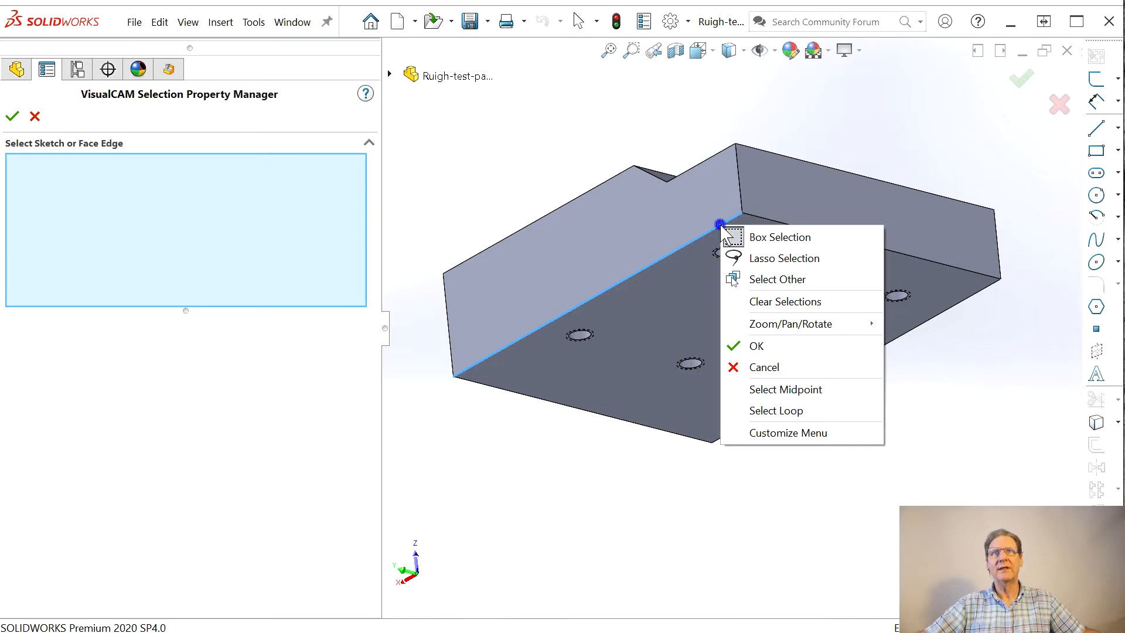
click(806, 412)
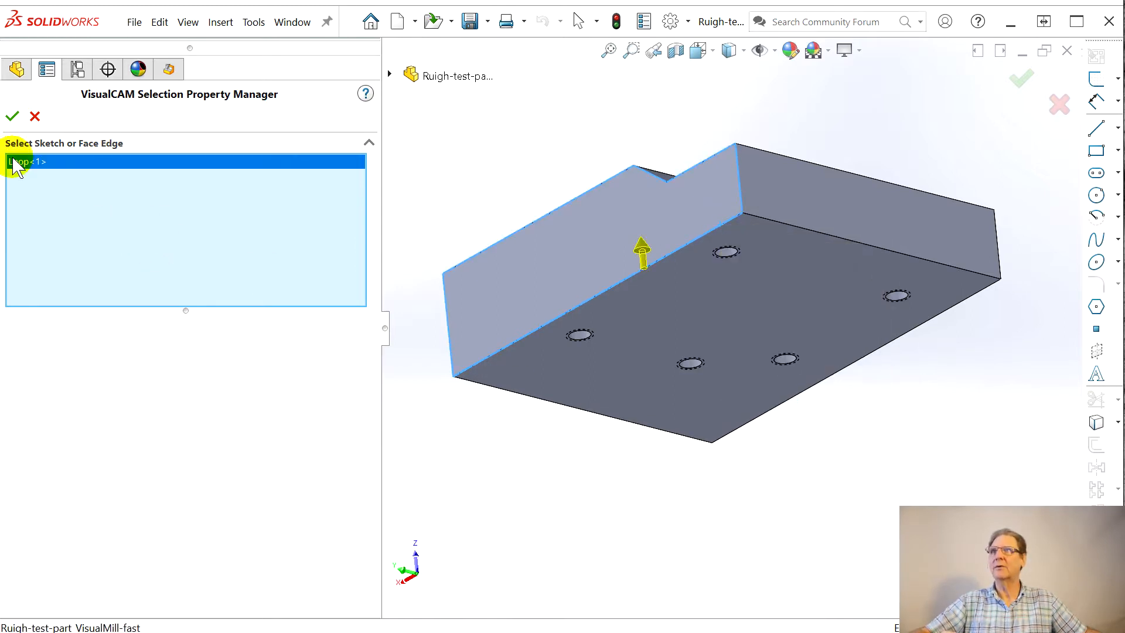
key(Delete)
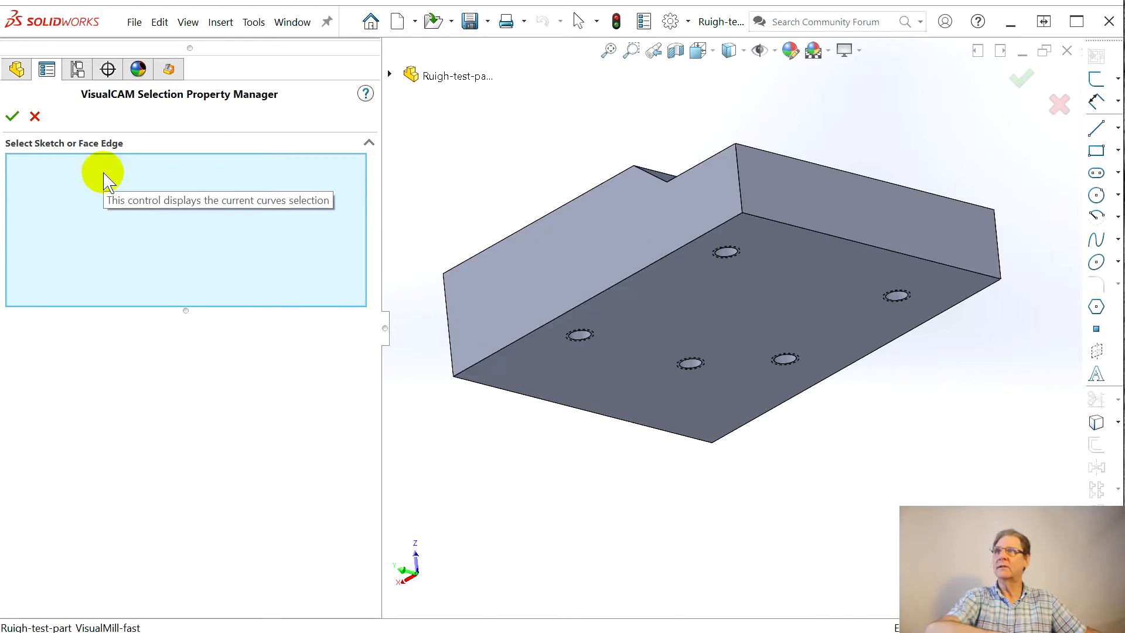
click(702, 236)
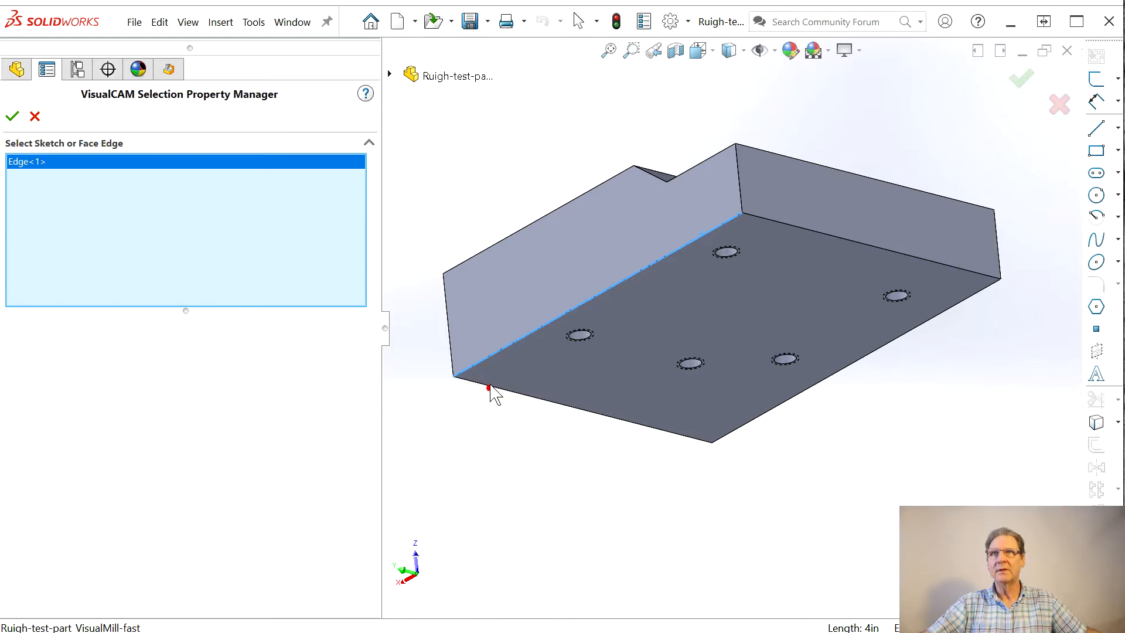
click(493, 394)
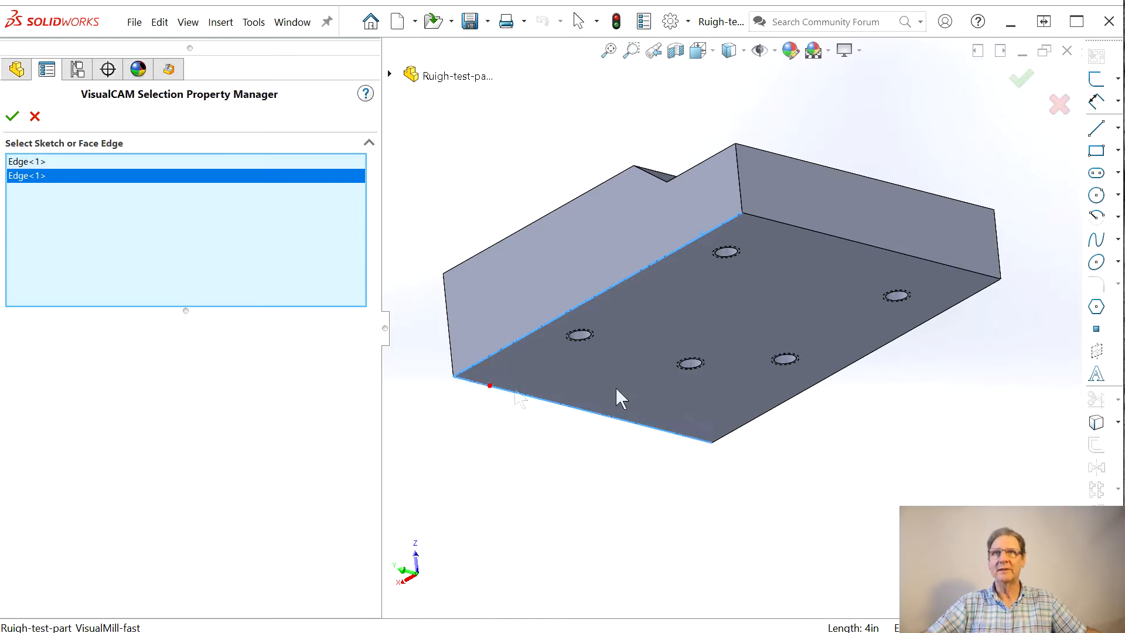
click(762, 423)
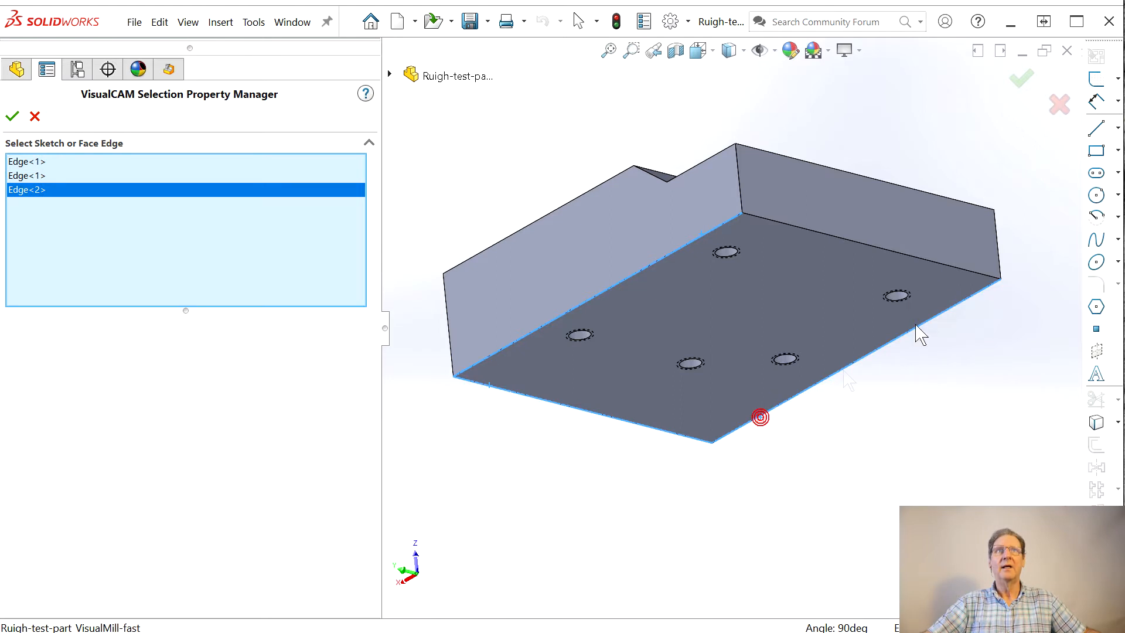
click(971, 279)
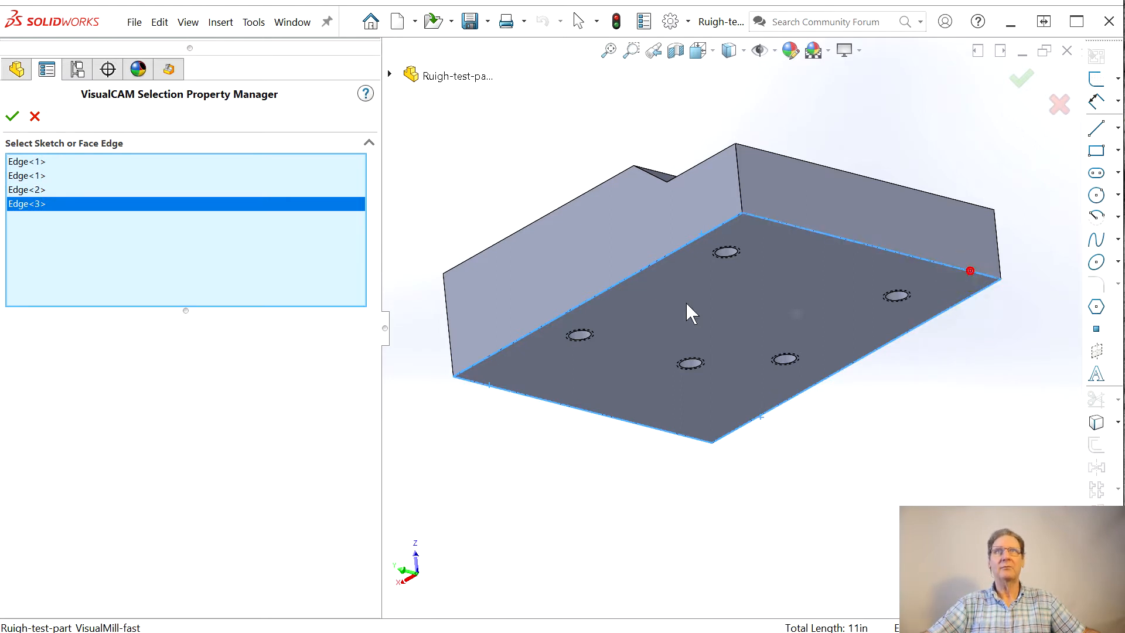
middle_drag(614, 235, 604, 364)
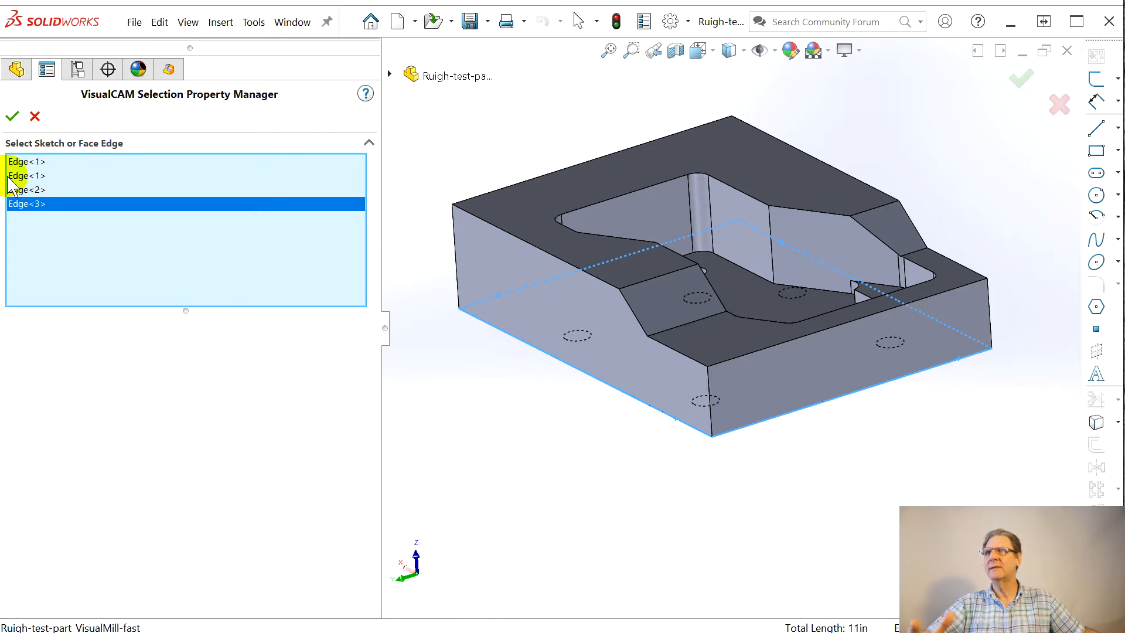
click(24, 162)
right_click(58, 189)
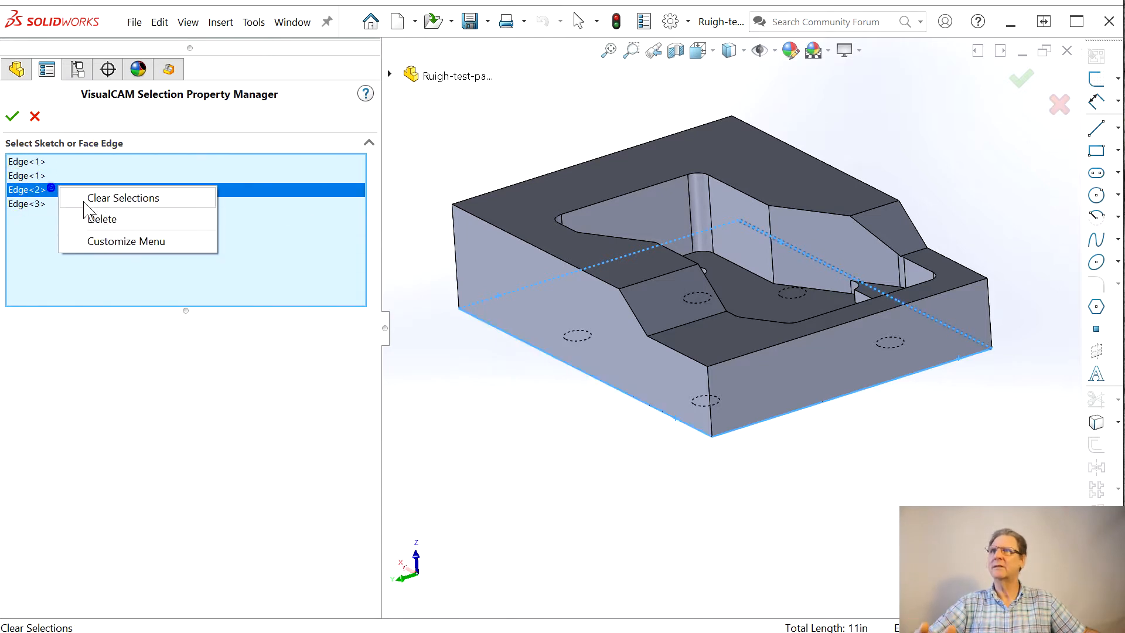
click(117, 198)
Step: Select the four outer edges of the part's bottom face one by one and accept them as the machining region
middle_drag(510, 397, 557, 170)
click(691, 147)
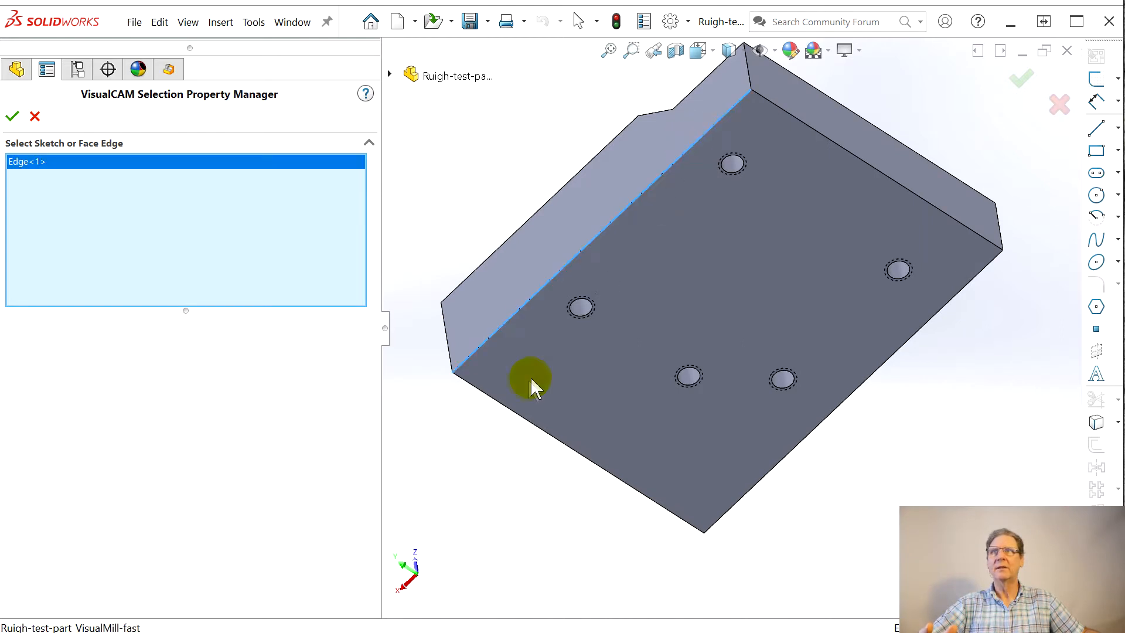
click(571, 454)
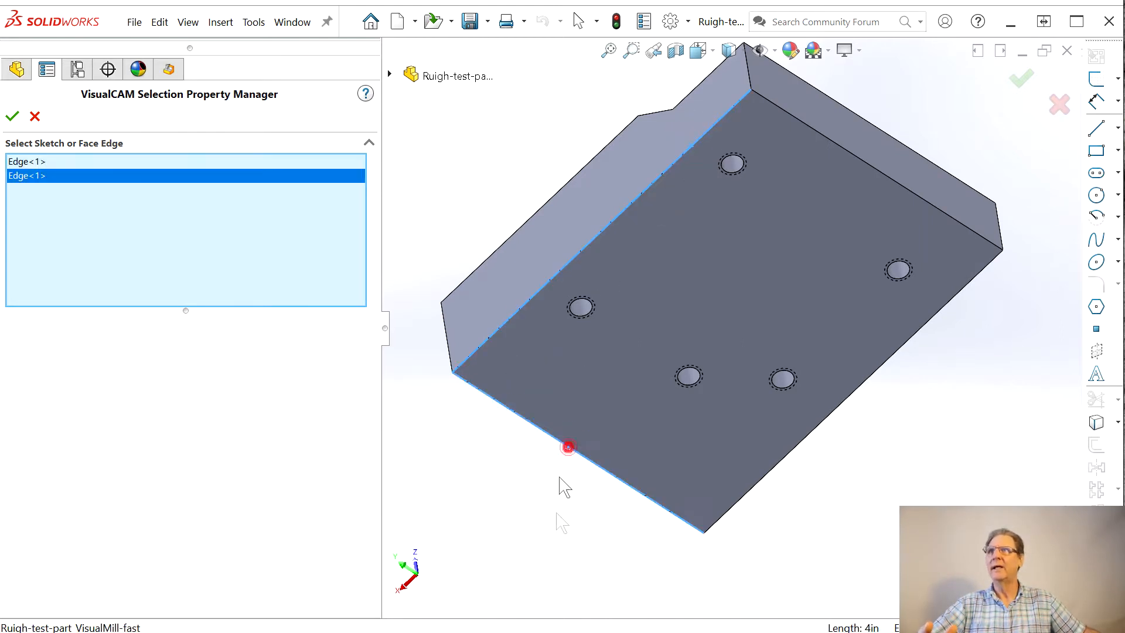
click(805, 438)
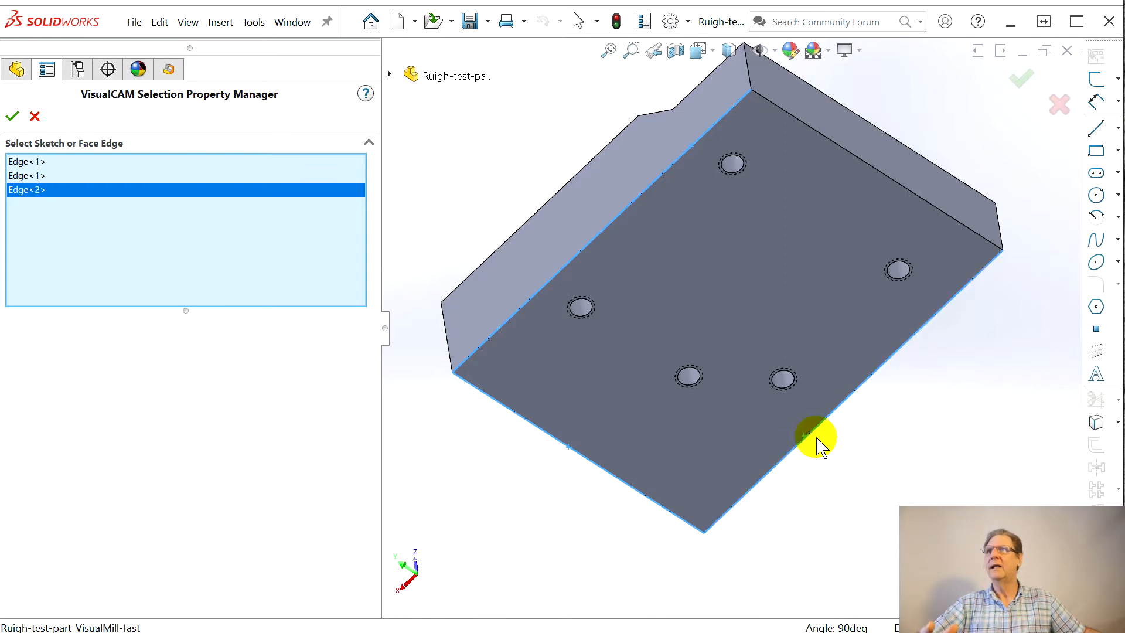
click(889, 184)
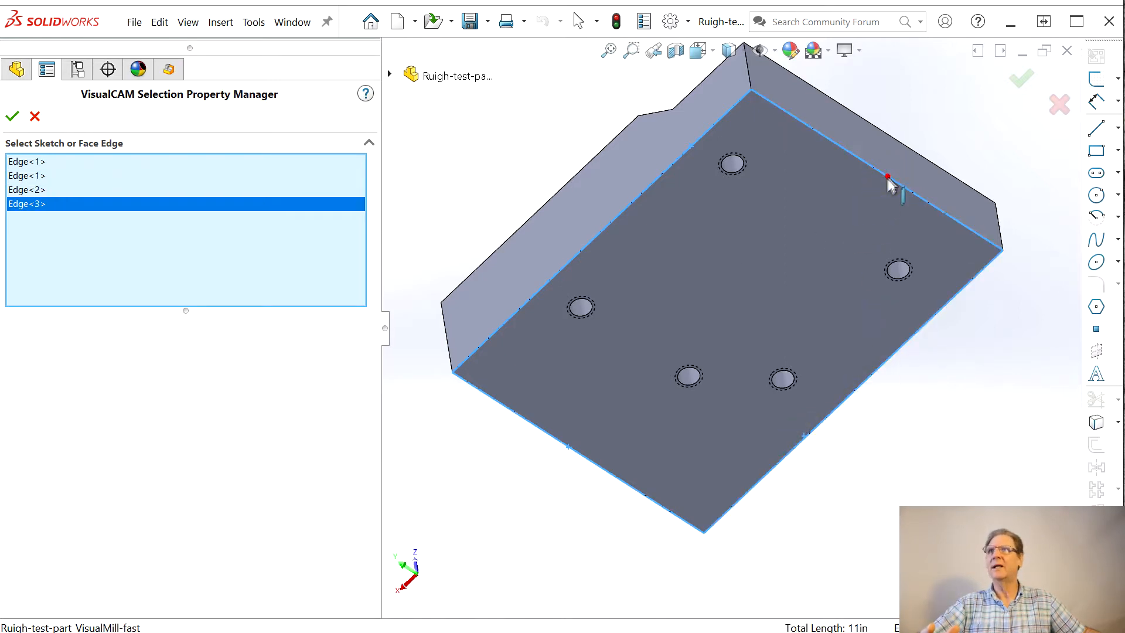
click(13, 116)
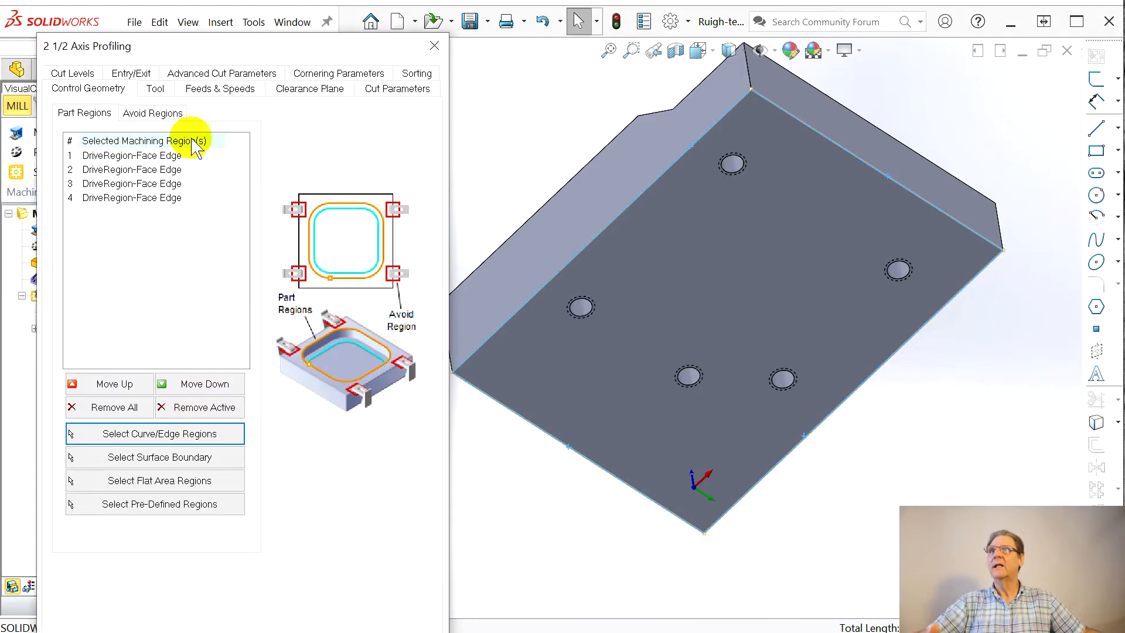
Step: Set the profiling cutting side to Left of Curves and the cut direction to Climb (Down Cut)
click(154, 88)
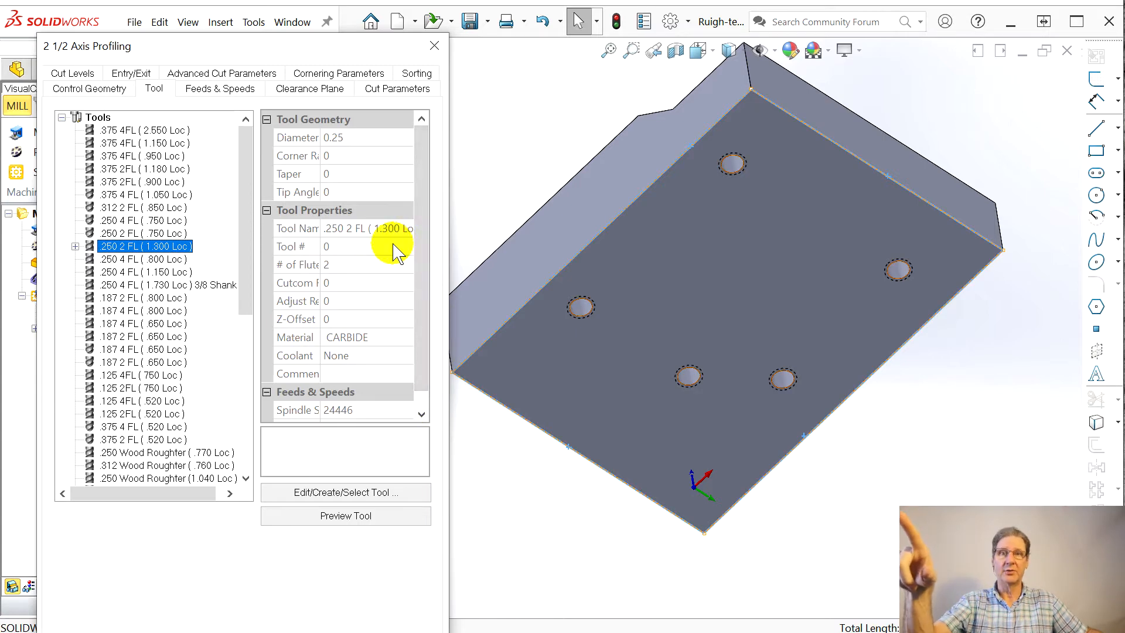
click(231, 91)
click(307, 89)
click(402, 89)
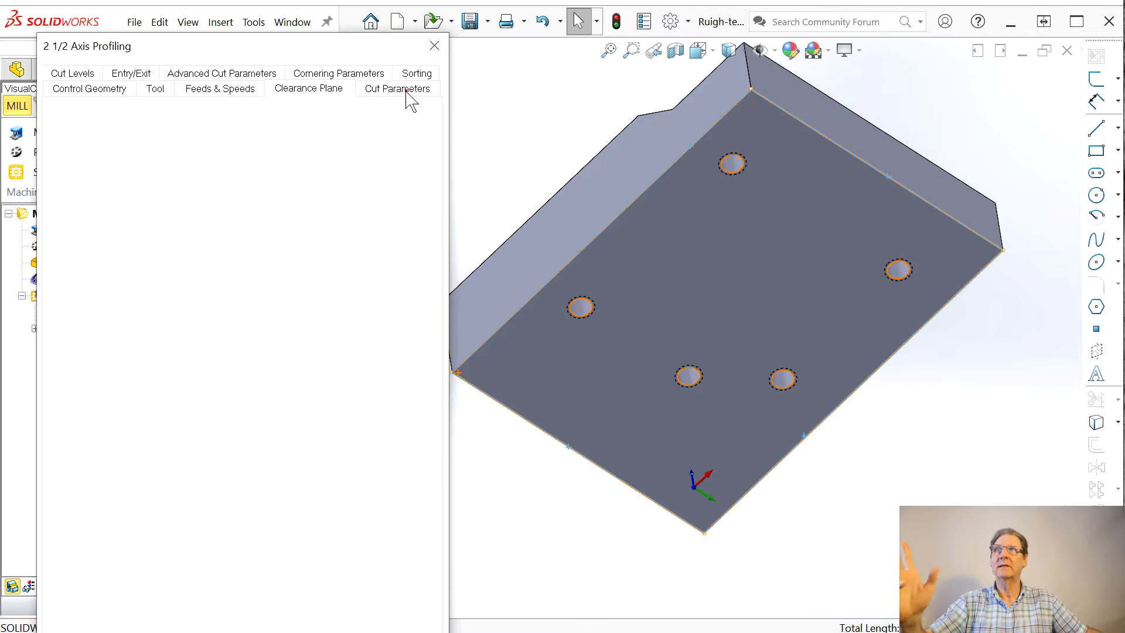
click(378, 141)
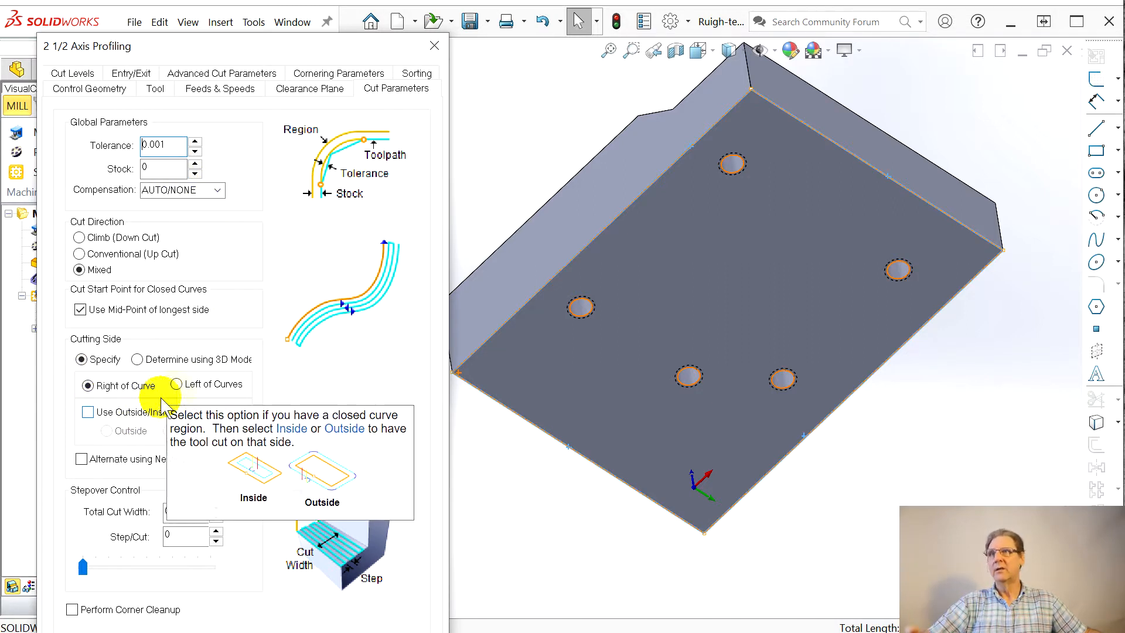
click(176, 384)
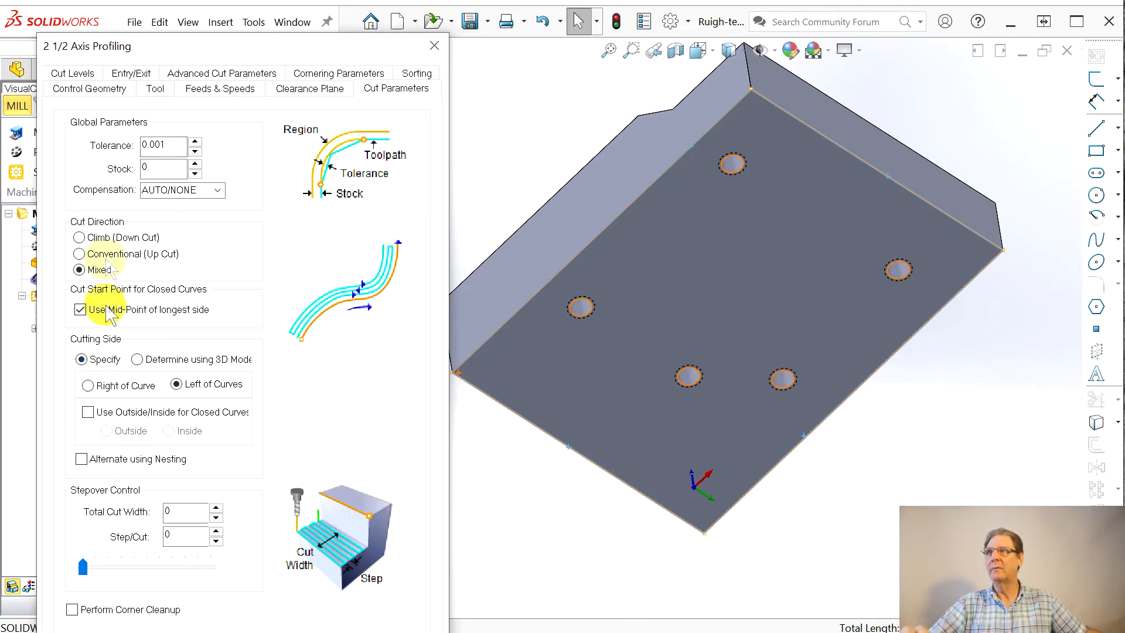
click(79, 237)
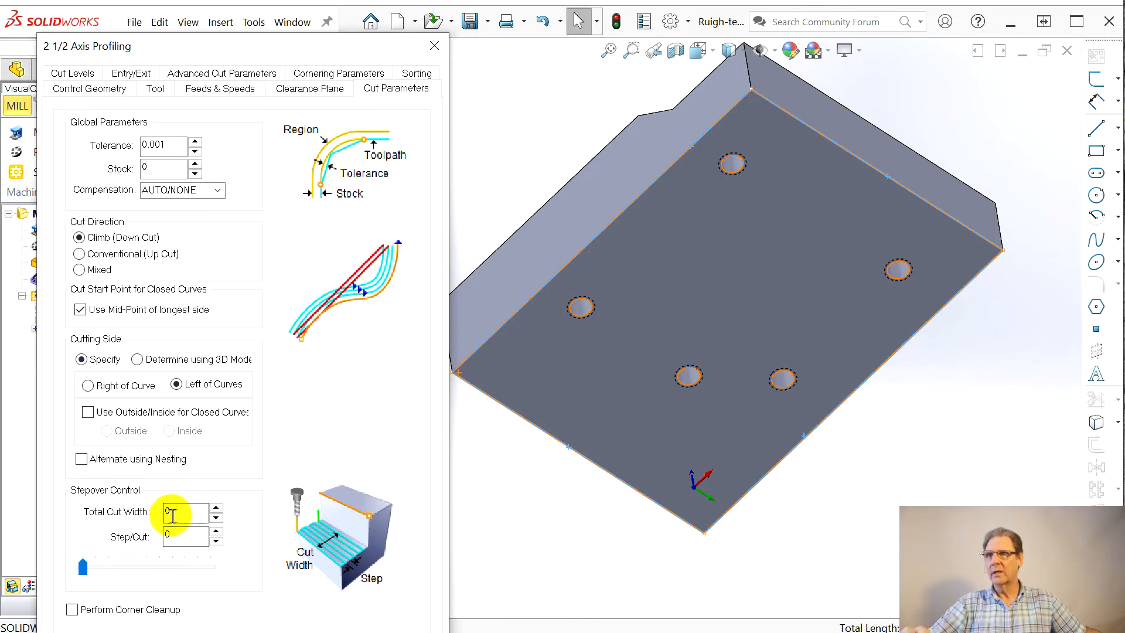
Step: Set the profiling stepover to a total cut width of 0.125 and a step per cut of 0.125
click(179, 532)
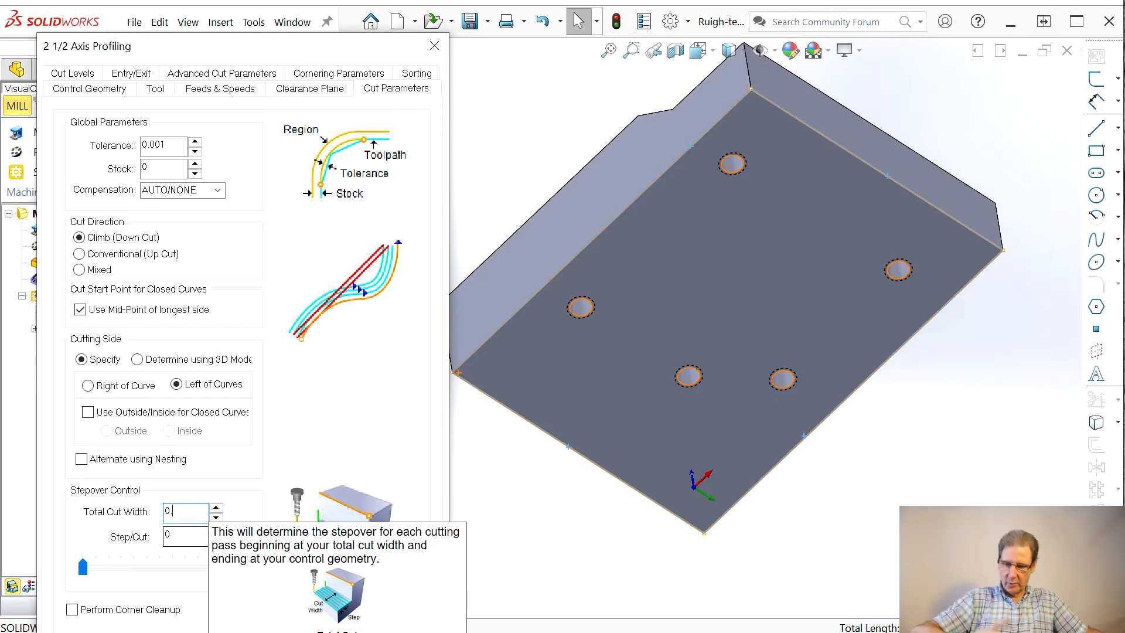
text(25)
double_click(180, 535)
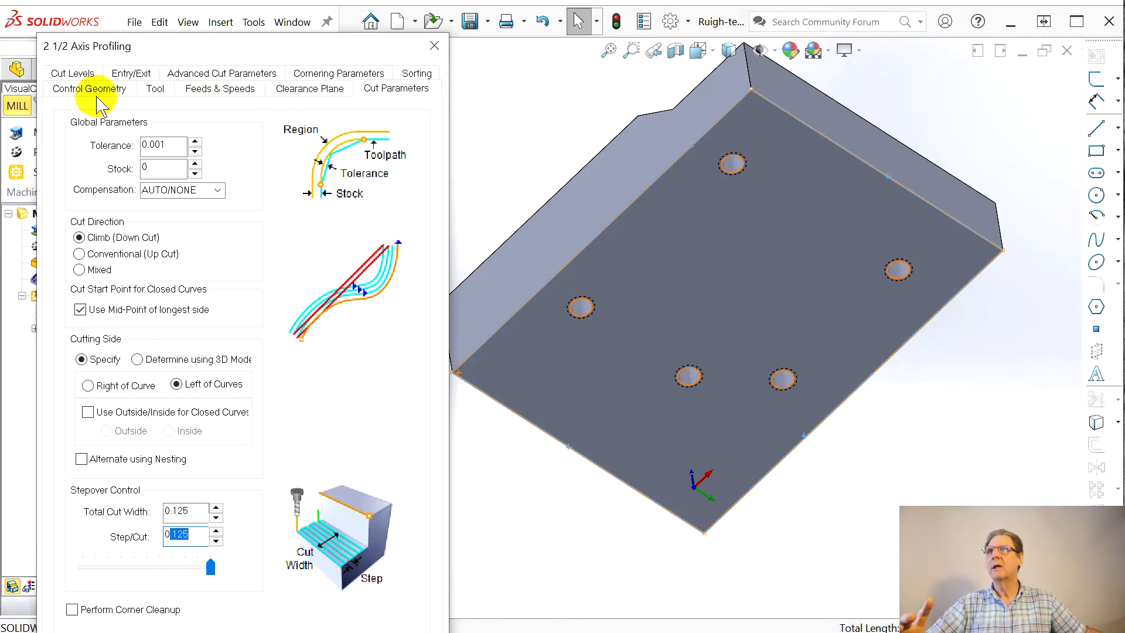
Step: Set the cut geometry location to At Bottom and pick the total cut depth from the part's upper corner to the lower corner beneath it
click(82, 78)
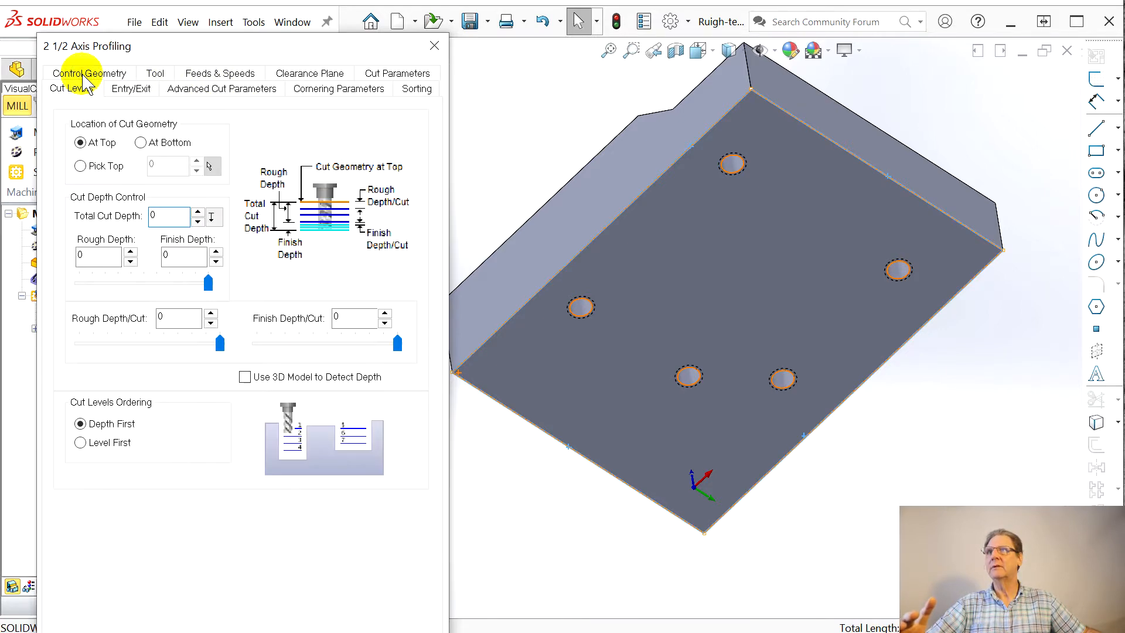
click(476, 225)
middle_drag(476, 225, 459, 402)
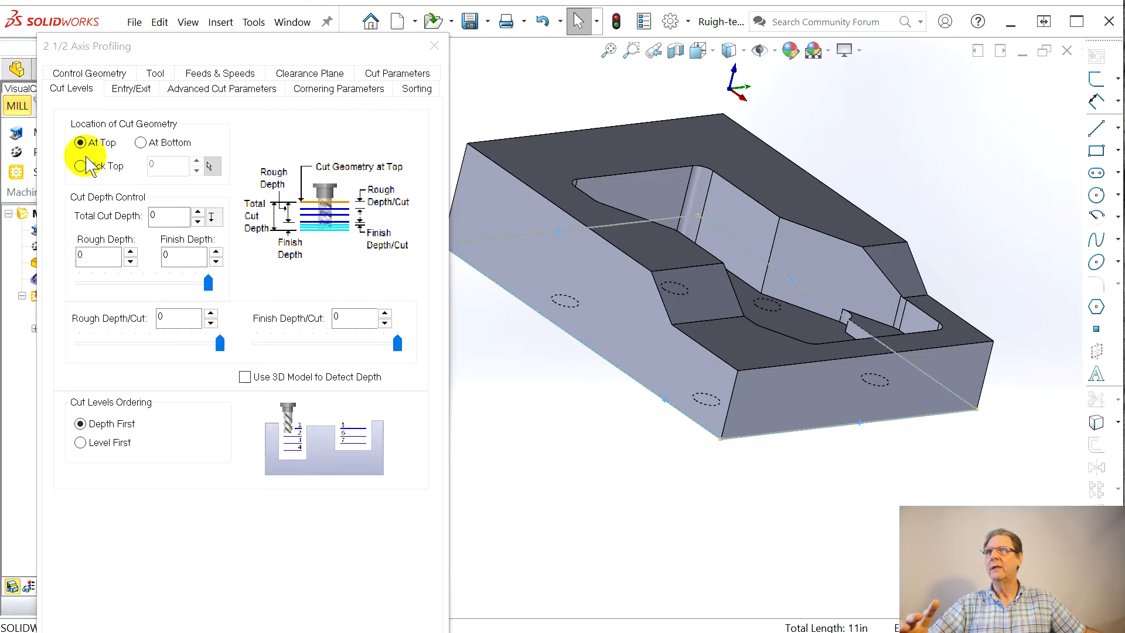
click(141, 143)
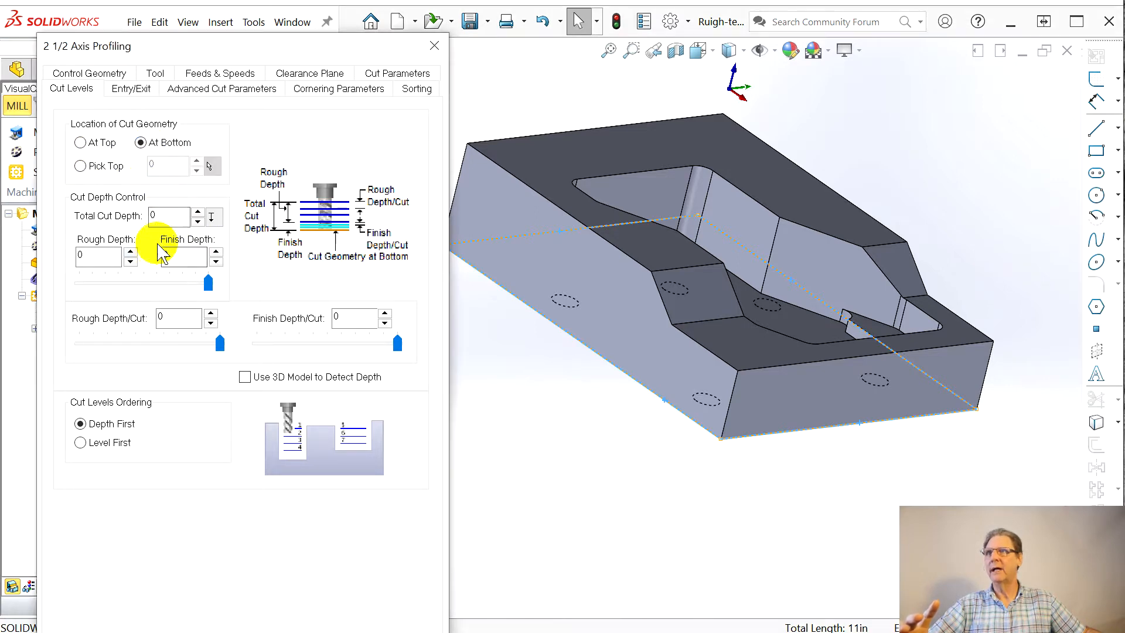
click(214, 218)
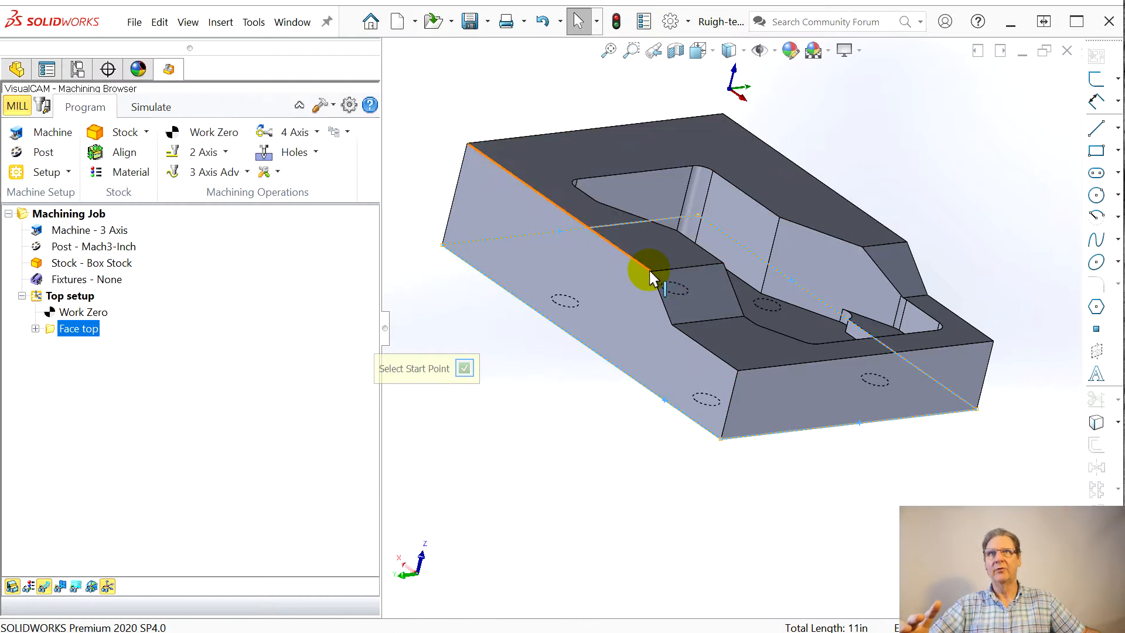
click(468, 145)
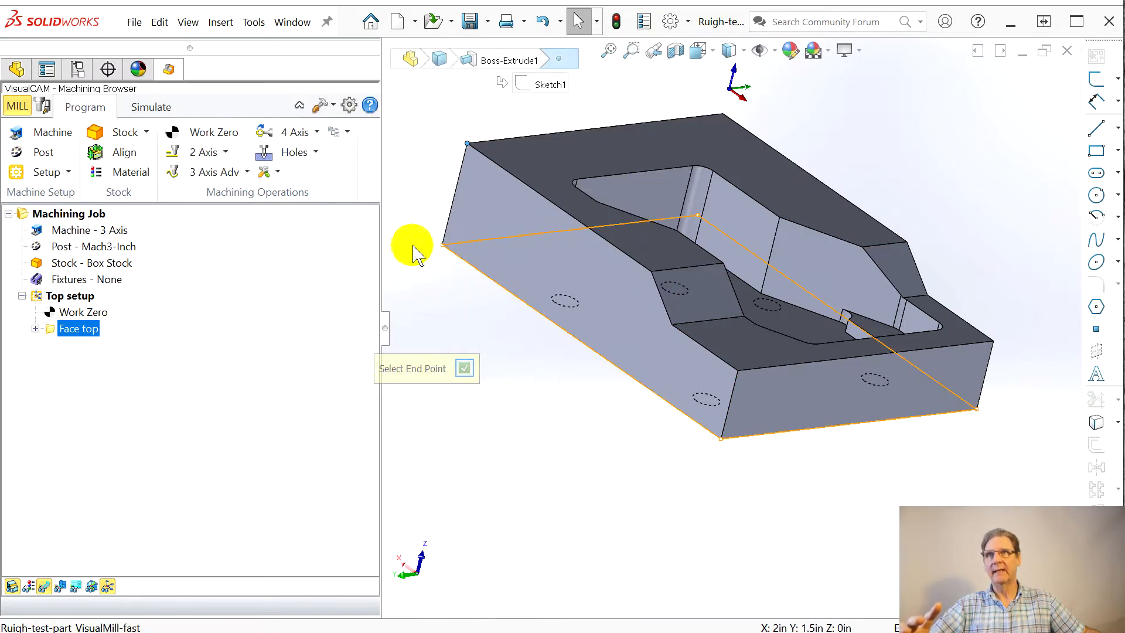
click(443, 245)
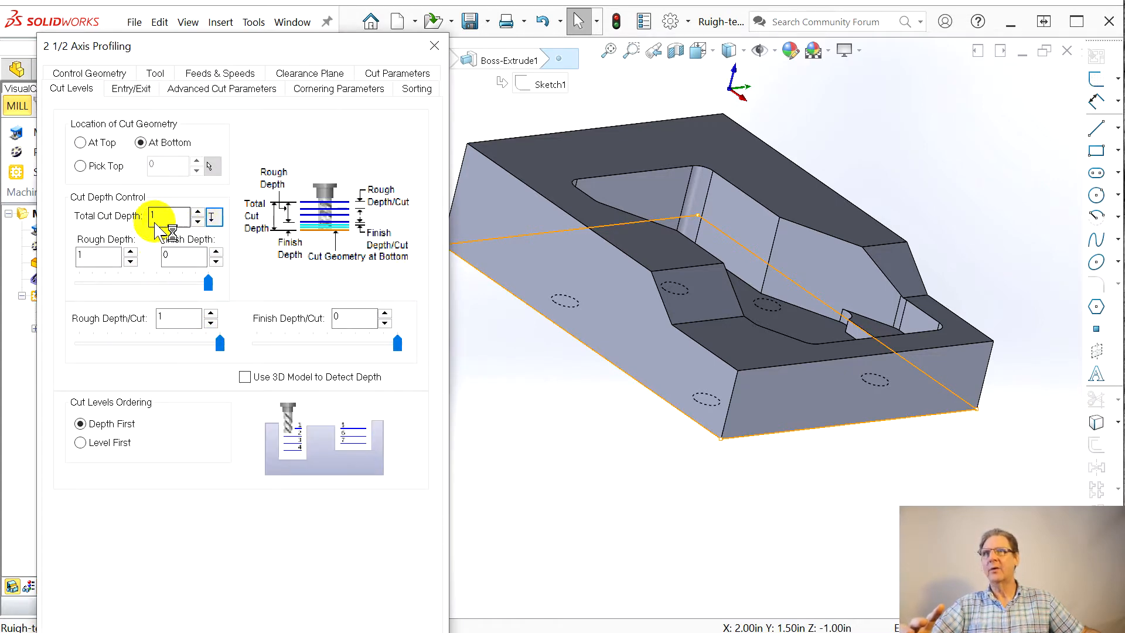
Step: Set the total cut depth to 1.02, split into 0.204 rough and 0.816 finish at 0.102 per cut, and generate the profiling toolpath
click(170, 223)
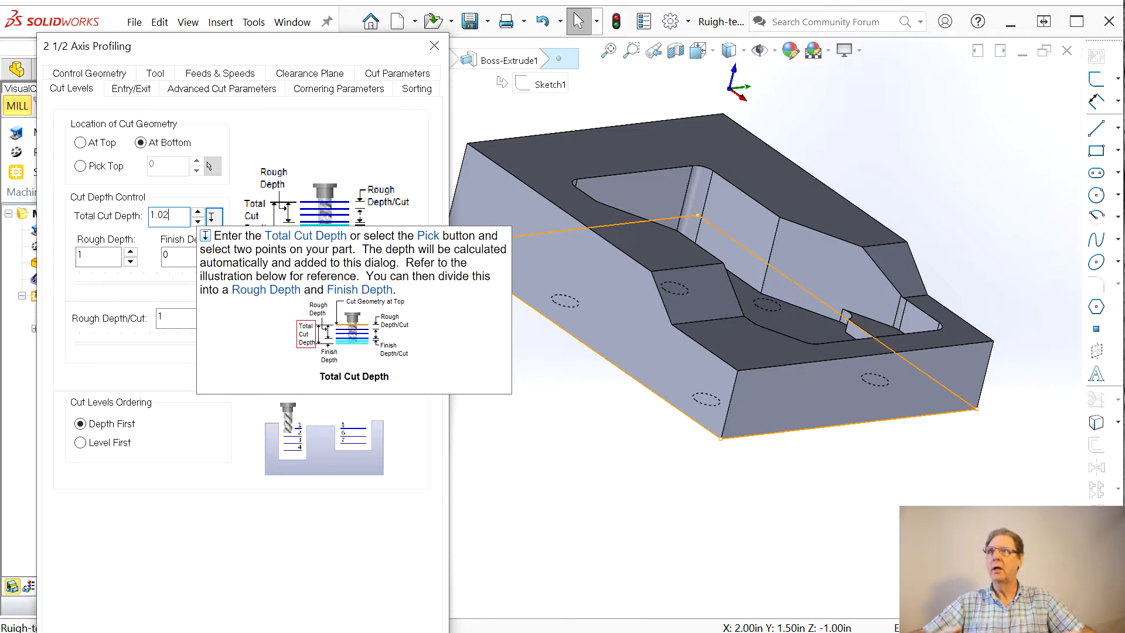
click(156, 283)
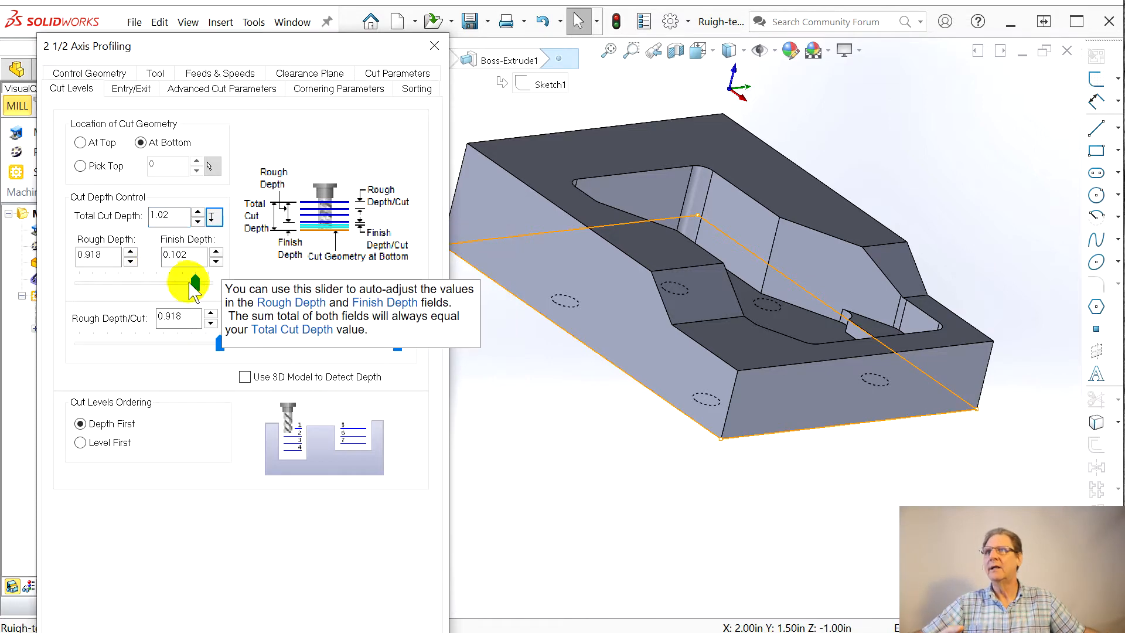
drag(162, 291, 116, 292)
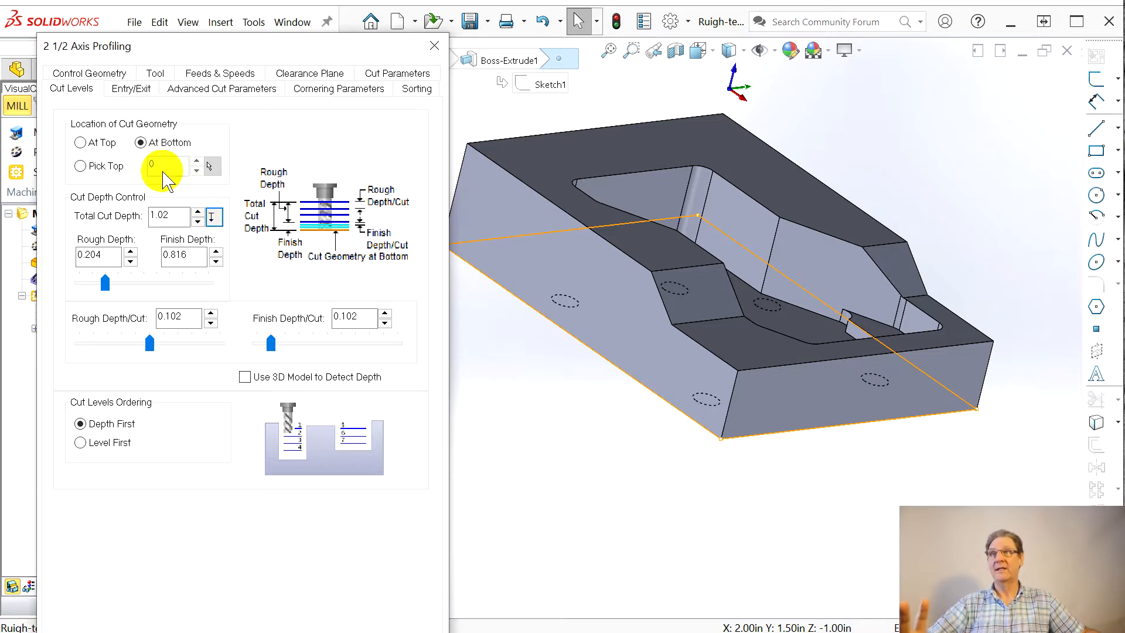
mouse_move(154, 174)
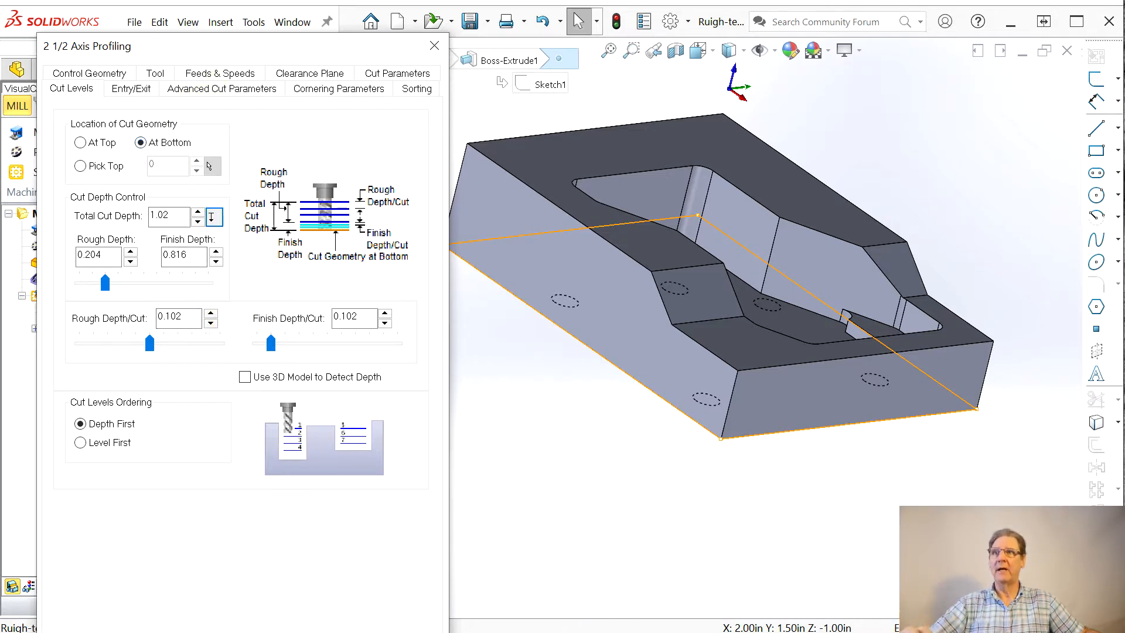
click(246, 632)
middle_drag(541, 473, 513, 545)
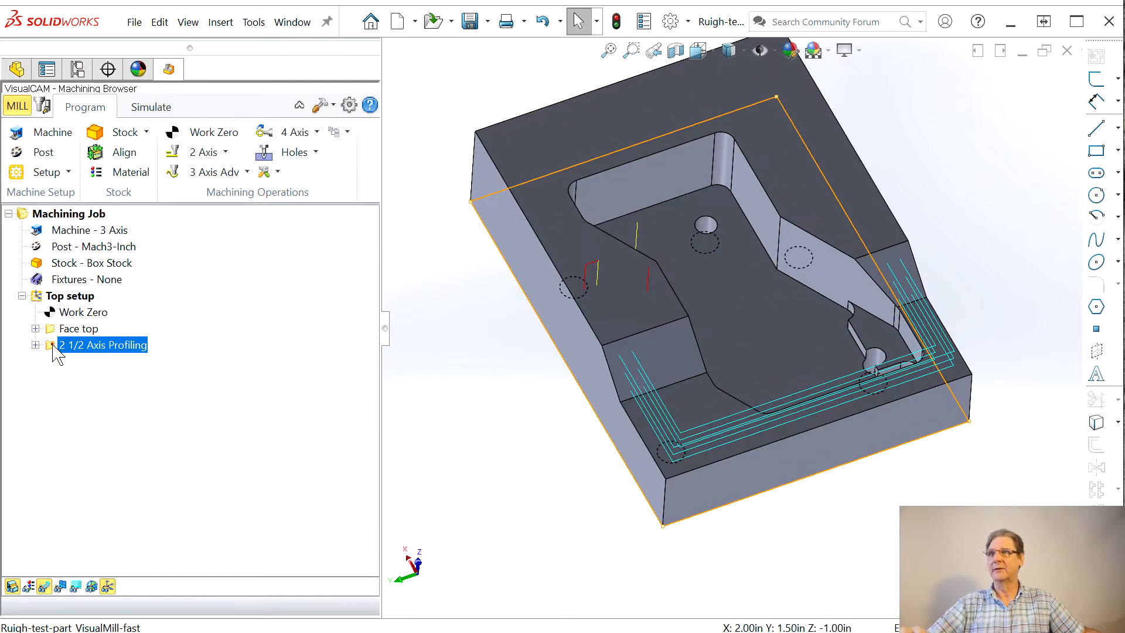
Step: Change the cutting side of the 2 1/2 Axis Profiling operation to Right of Curve, regenerate the toolpath and inspect it around the part
double_click(101, 346)
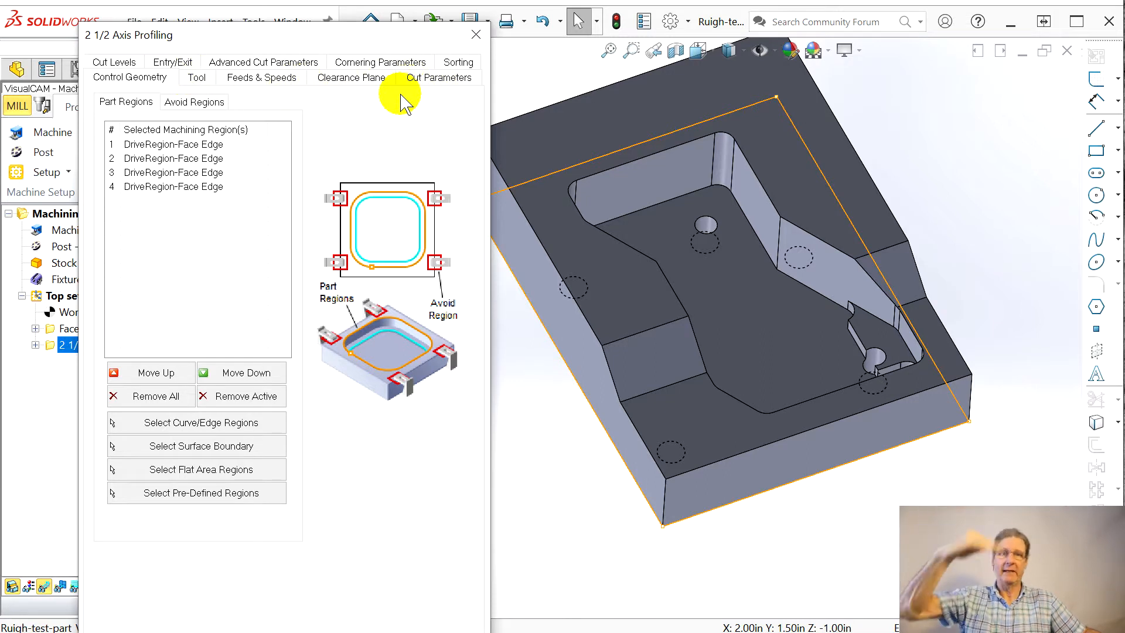
click(462, 67)
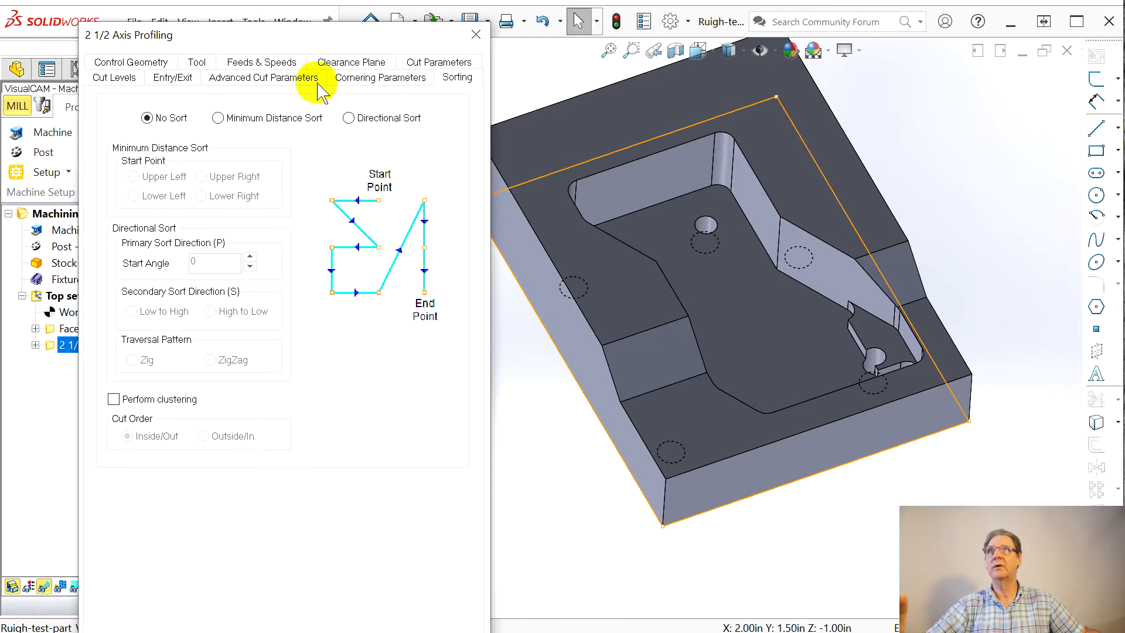
click(436, 62)
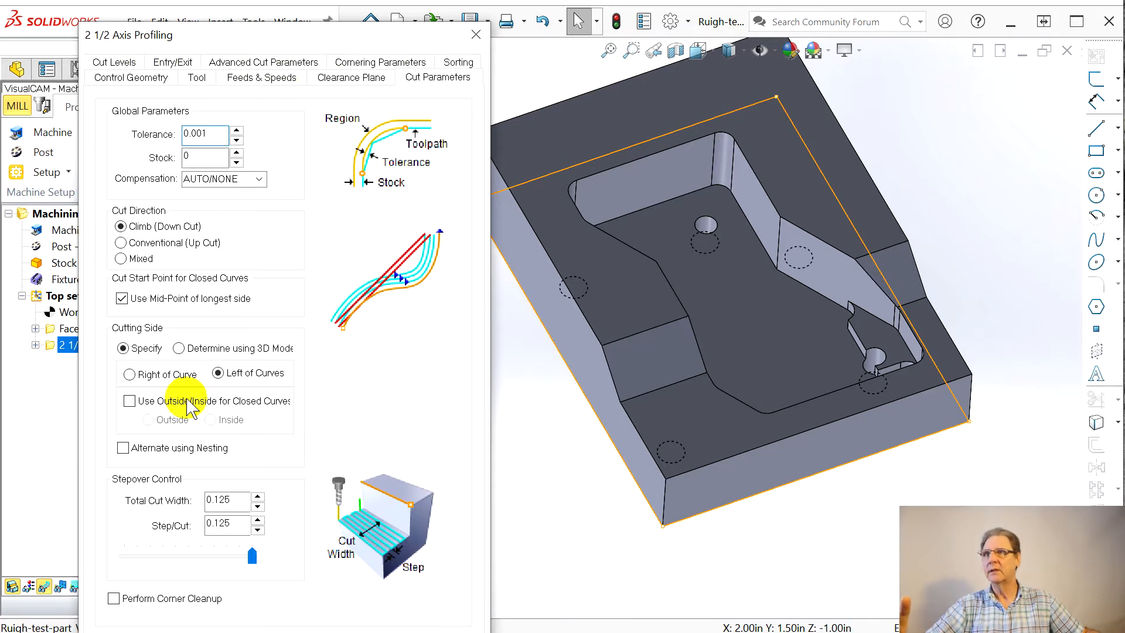
click(129, 374)
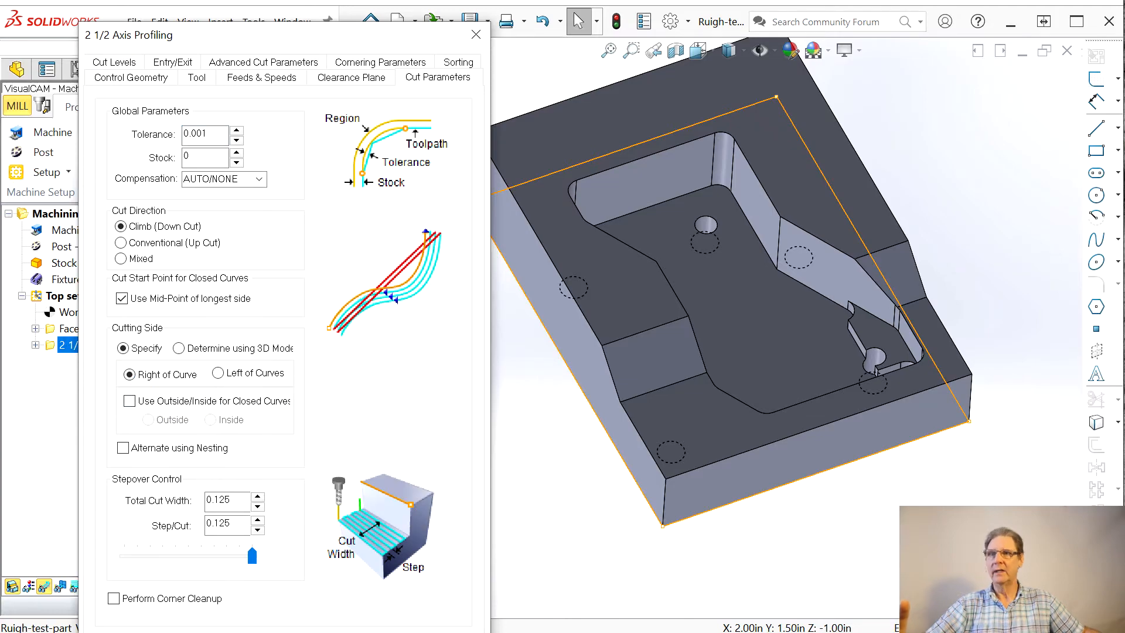
middle_drag(626, 442, 698, 389)
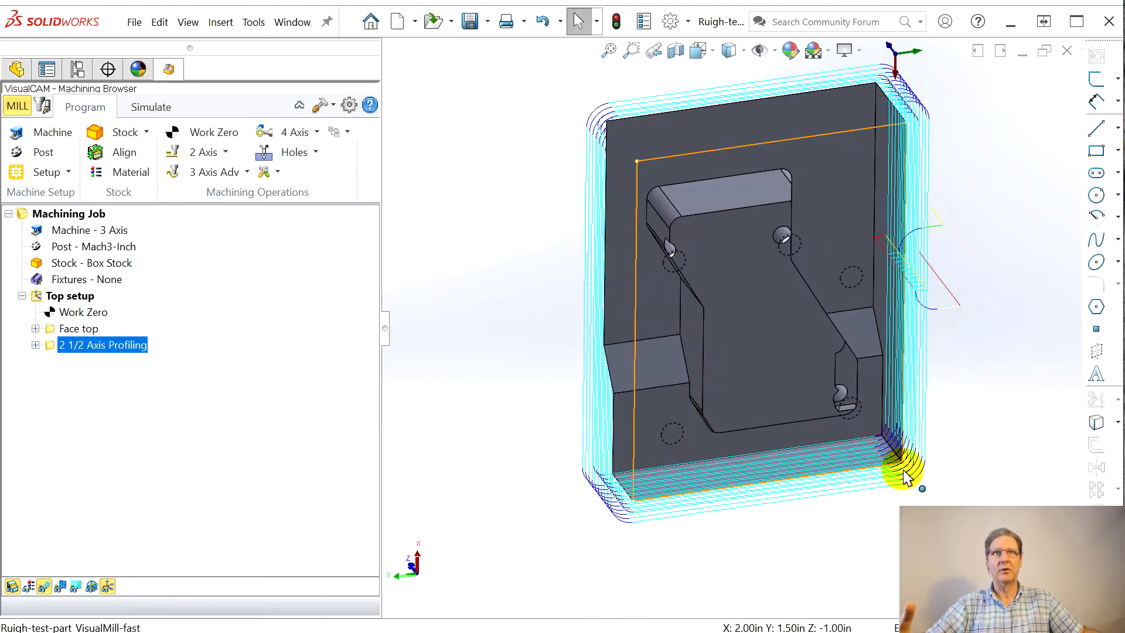
middle_drag(918, 493, 760, 549)
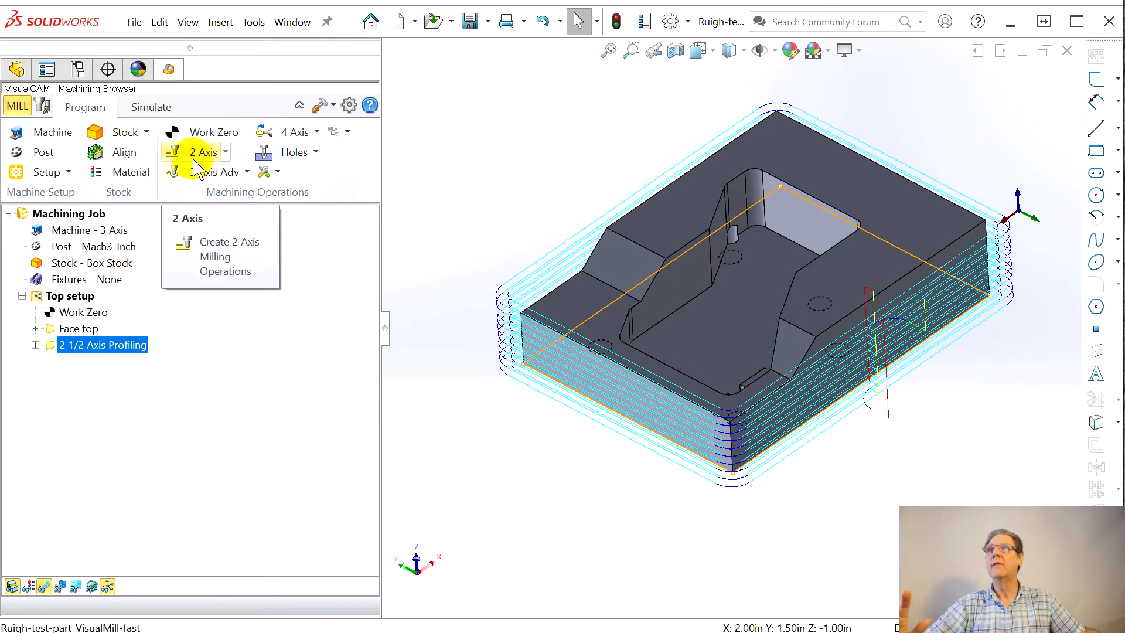
Step: Simulate the cutting of the 2 1/2 Axis Profiling operation and examine the machined stock around the part
click(151, 106)
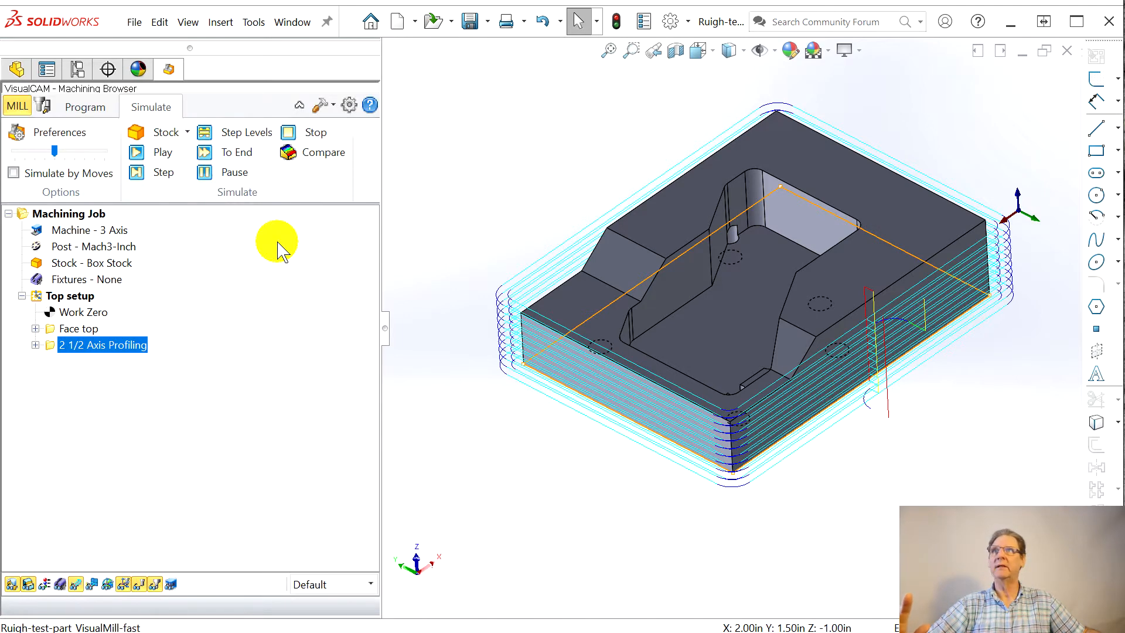
click(134, 155)
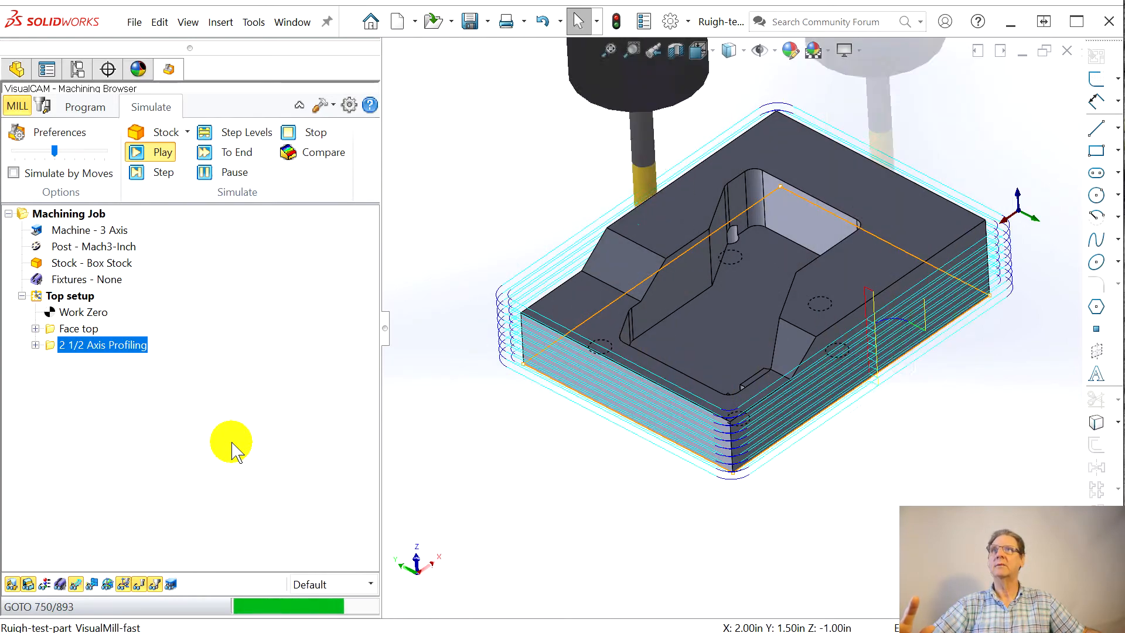
middle_drag(583, 434, 606, 387)
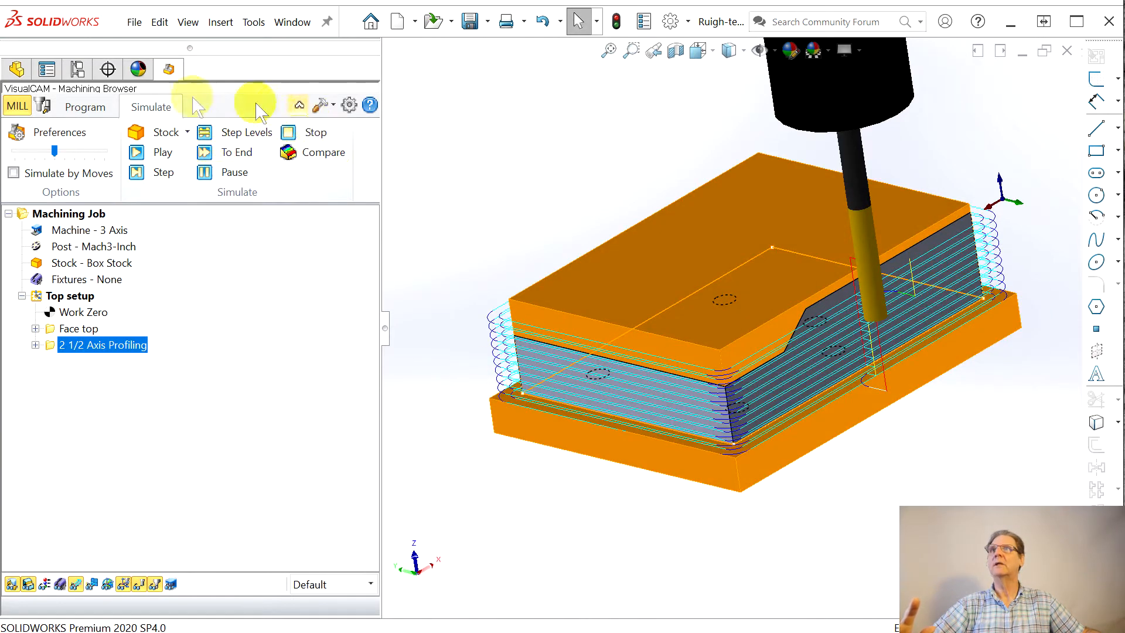
Step: Simulate the machining of the entire Top setup, covering both the facing and the profiling operation
click(65, 106)
click(63, 297)
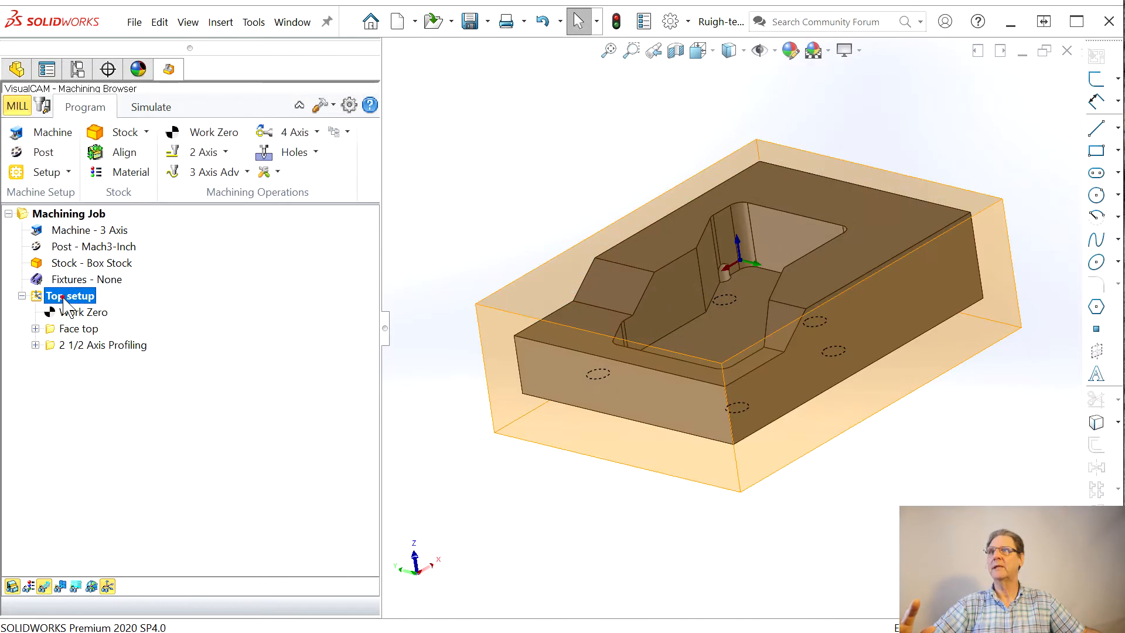
click(152, 107)
click(140, 151)
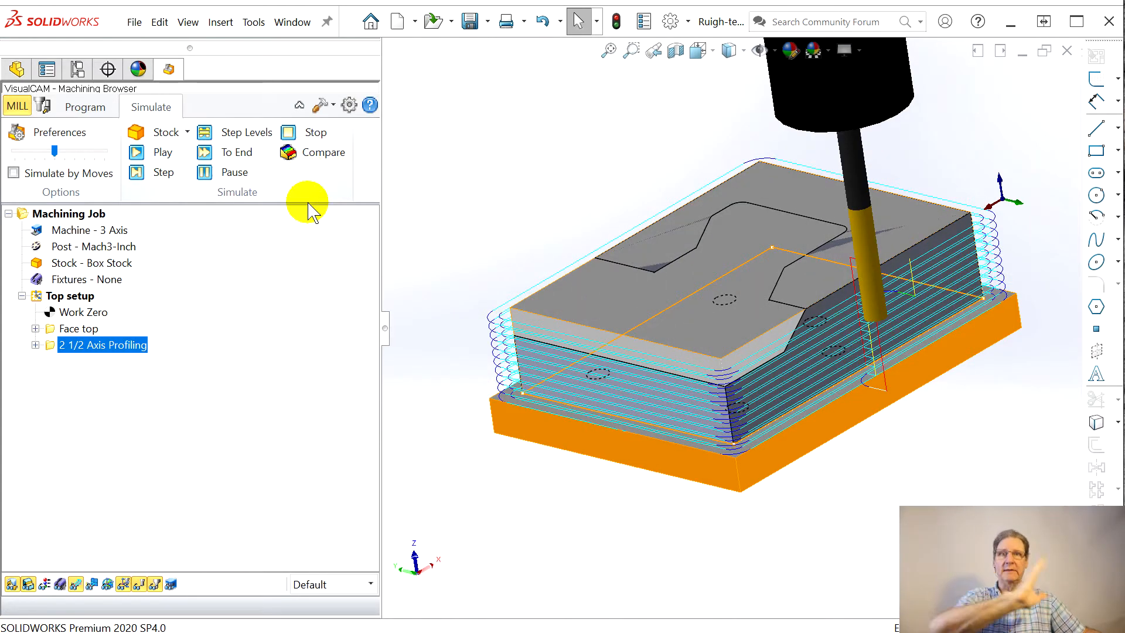
Step: Compare the simulated stock with the part and examine the colour-coded deviations from several sides
click(296, 154)
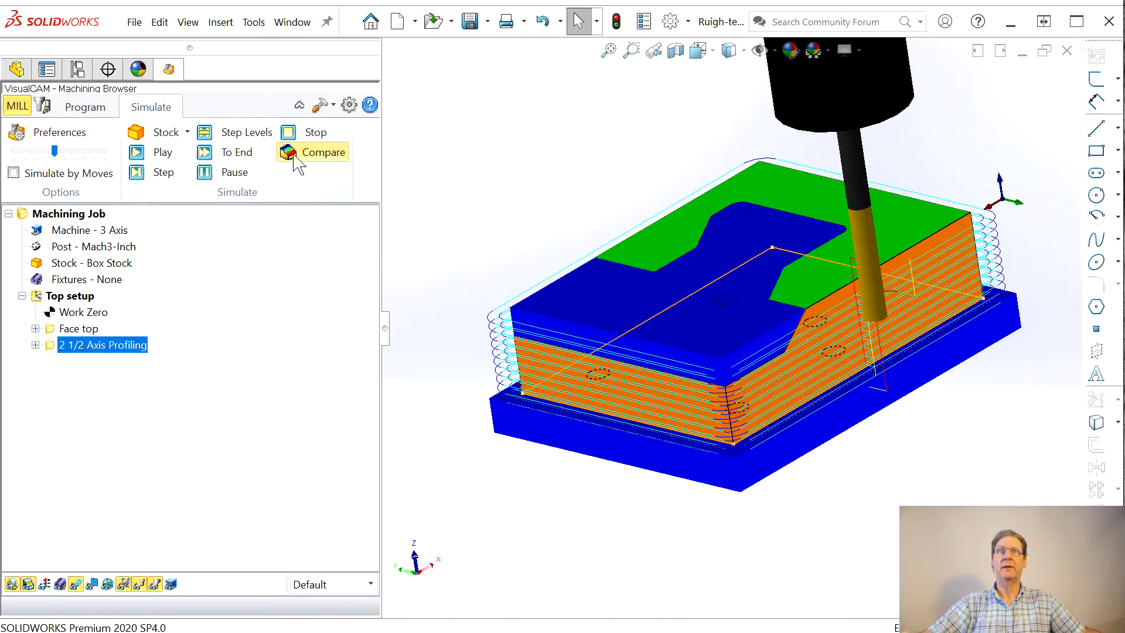
middle_drag(832, 522, 828, 557)
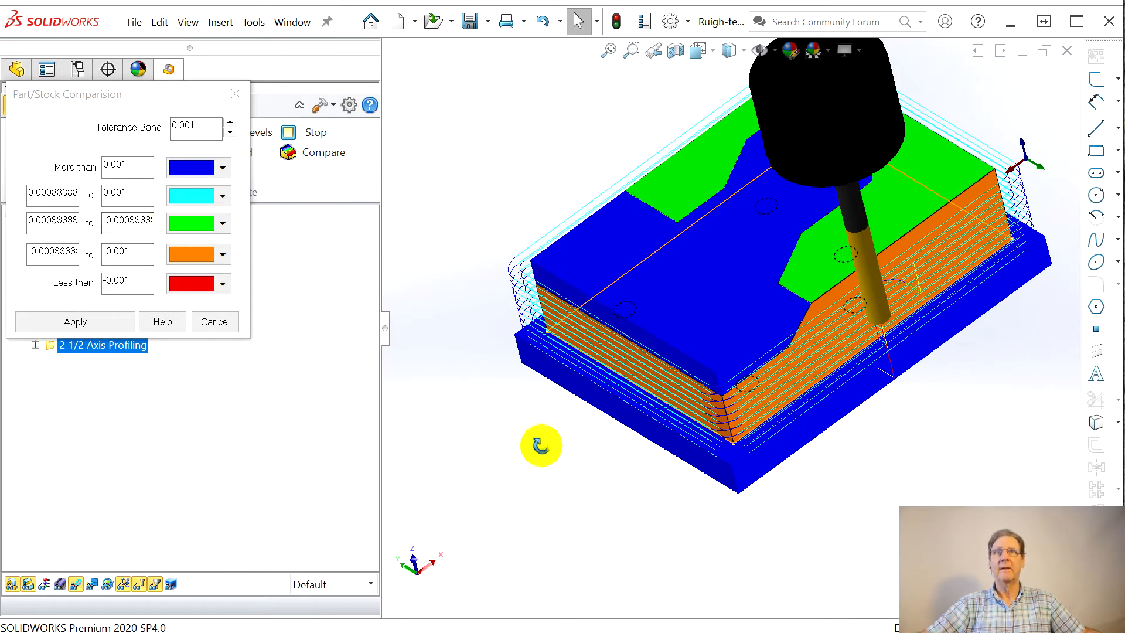
middle_drag(538, 445, 535, 427)
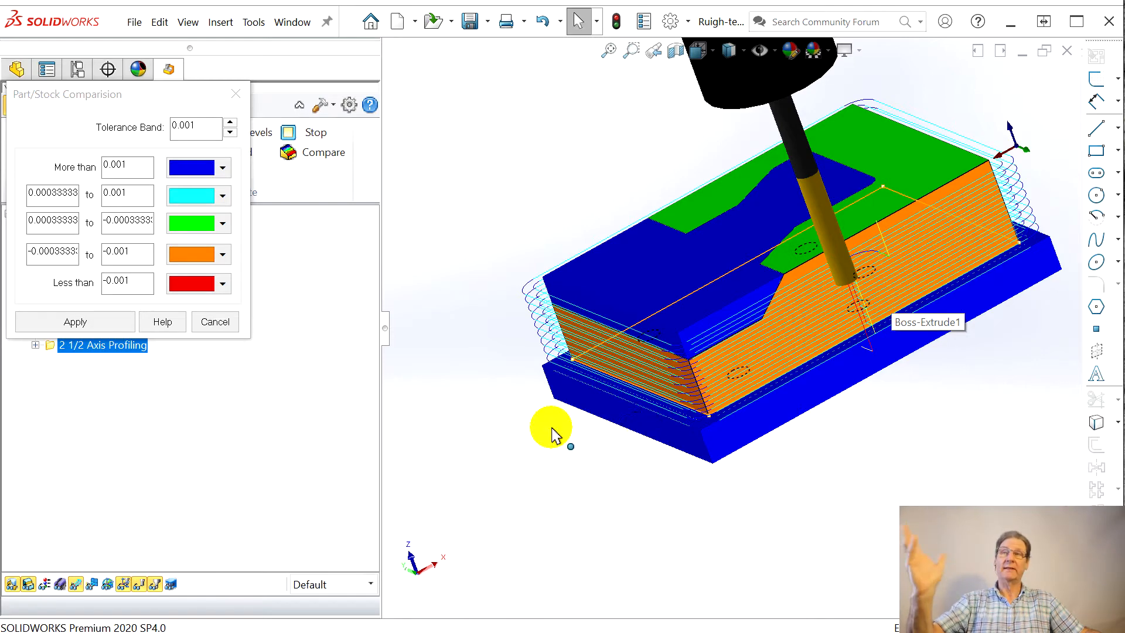
click(236, 94)
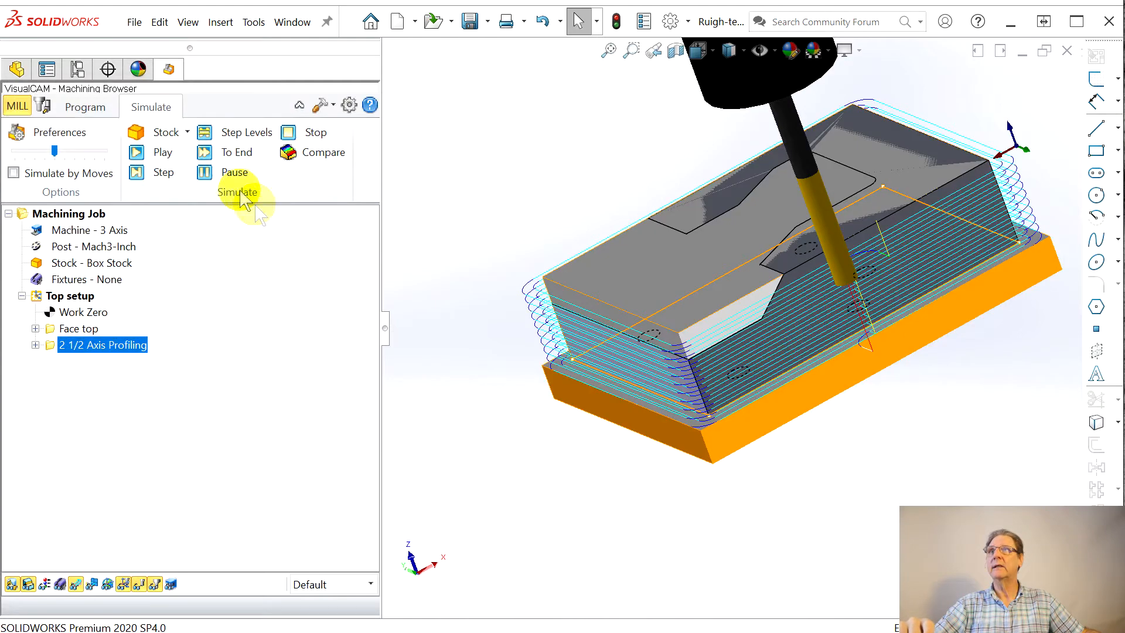
Step: Rename the 2 1/2 Axis Profiling operation as Perimeter
click(82, 109)
middle_drag(533, 427, 593, 448)
scroll(884, 289, down, 1)
scroll(890, 282, up, 2)
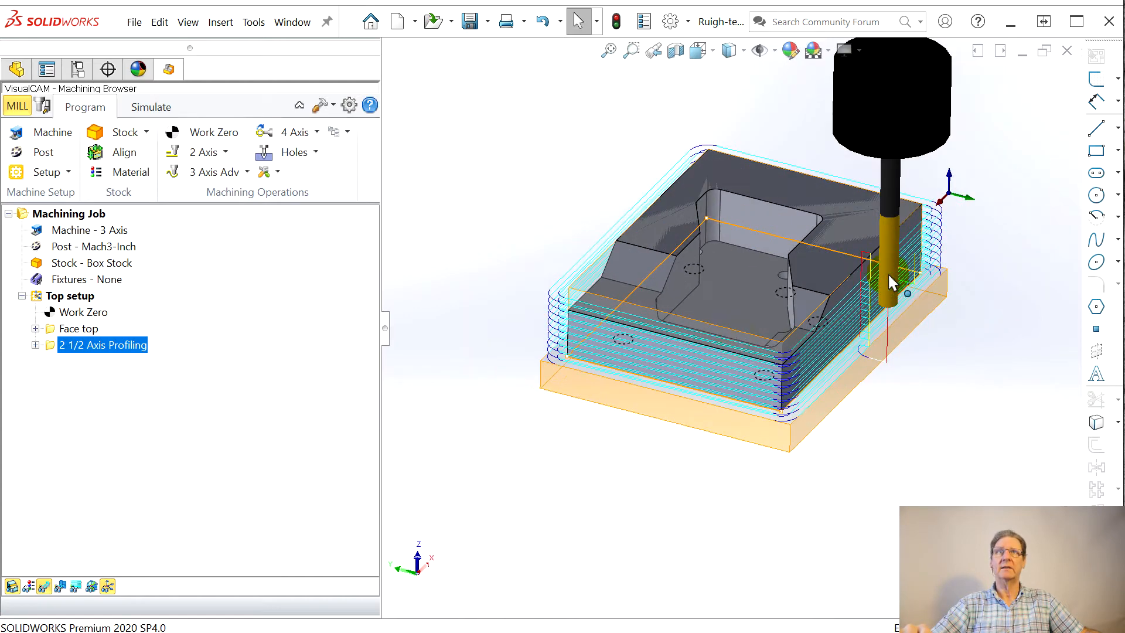
click(115, 346)
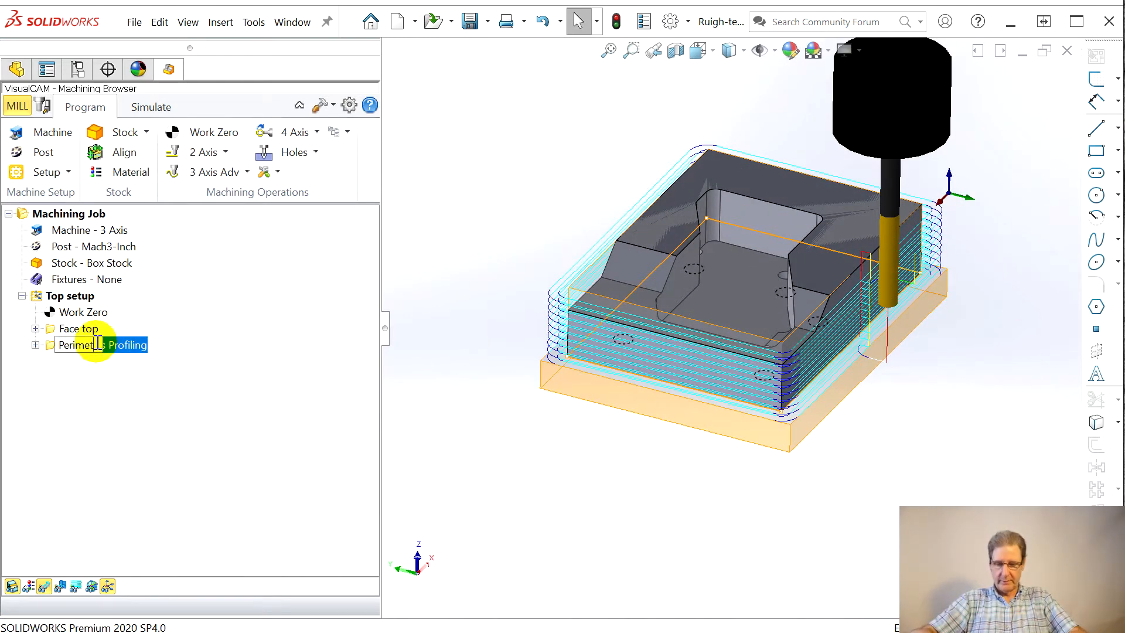
key(Delete)
key(Return)
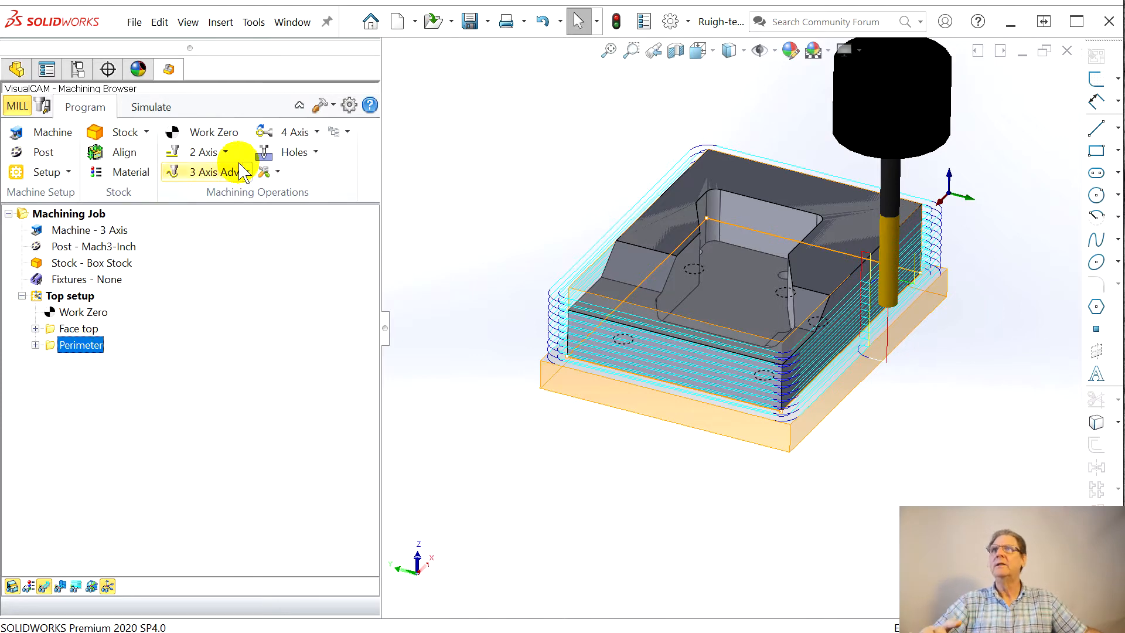
Step: Start a 2 1/2 Axis Pocketing operation and select the tangent edge chains at both ends of the pocket's upper rim as part regions
click(223, 152)
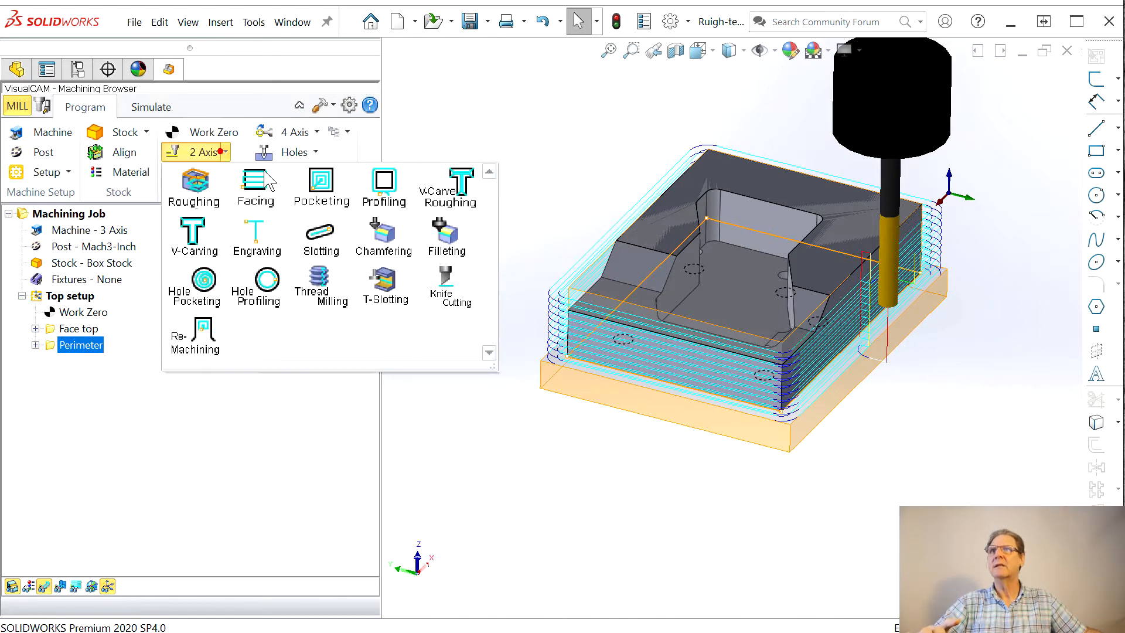
click(324, 190)
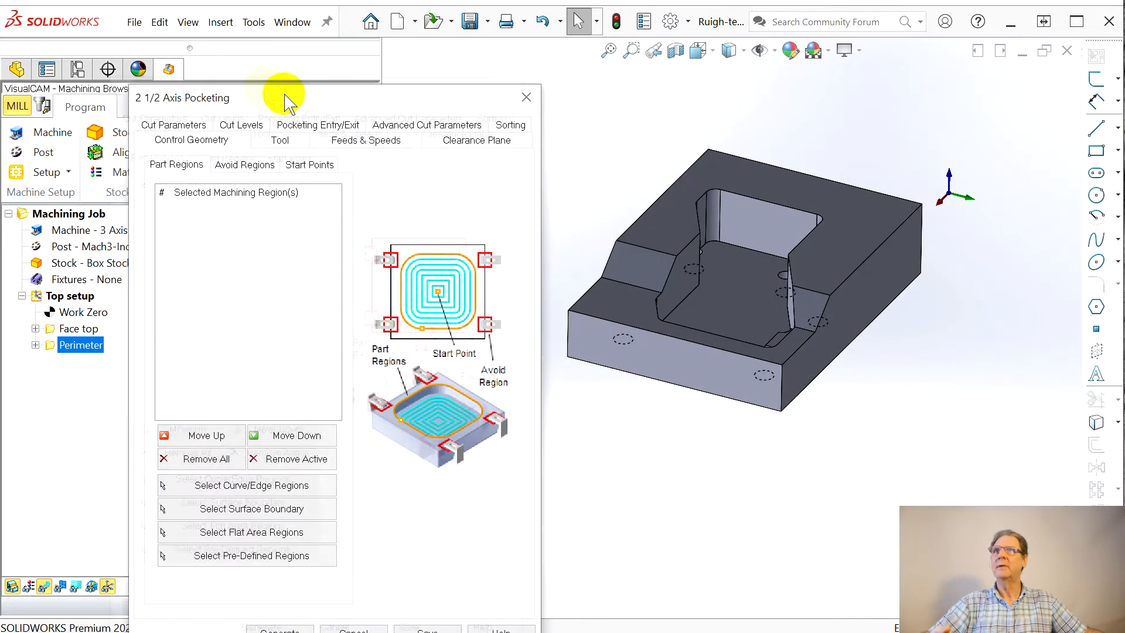
drag(313, 101, 201, 70)
click(130, 461)
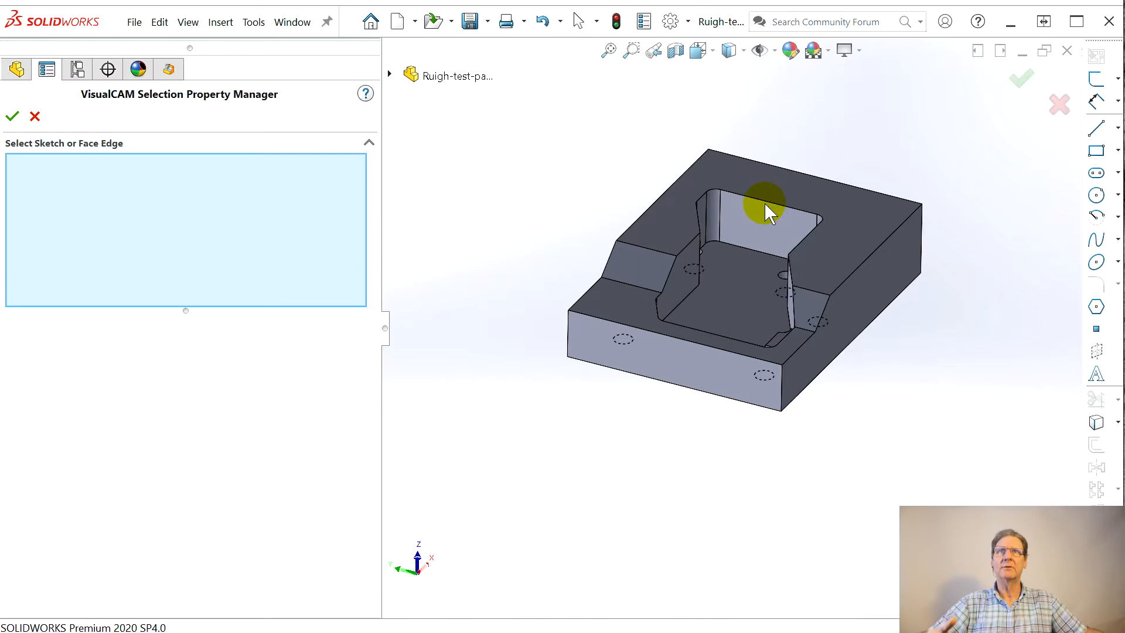
right_click(768, 201)
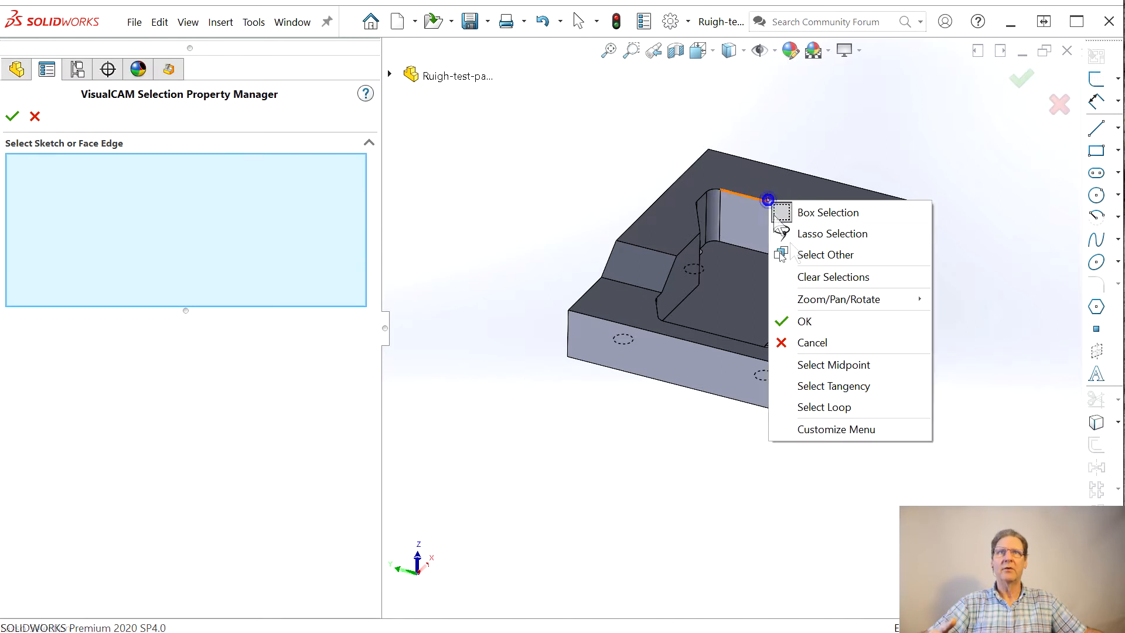
click(851, 385)
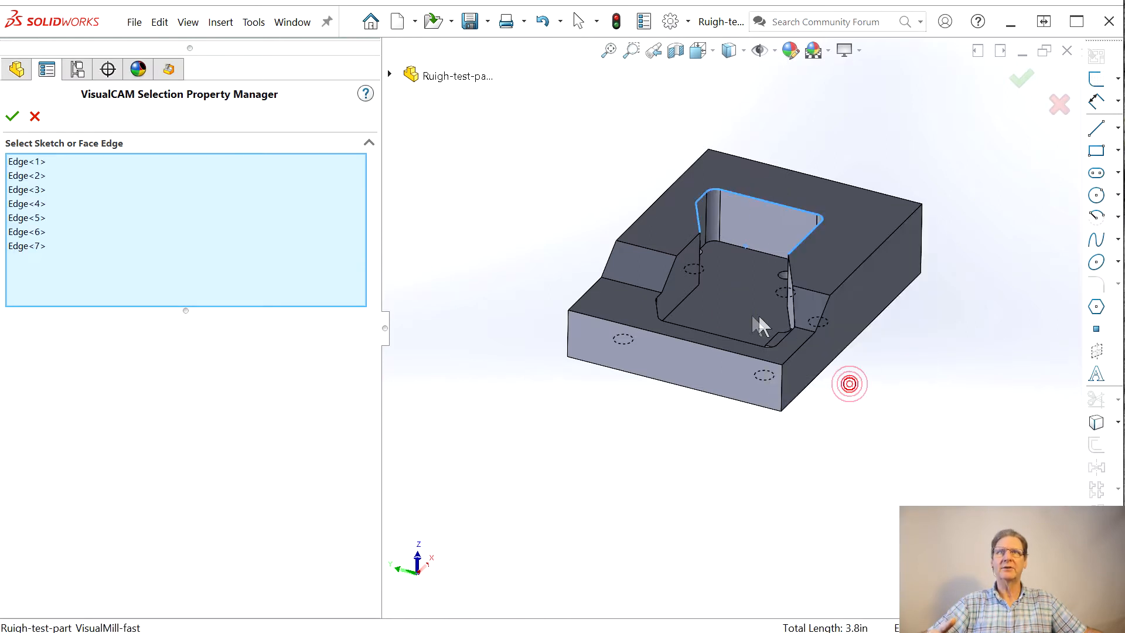
right_click(707, 333)
click(789, 521)
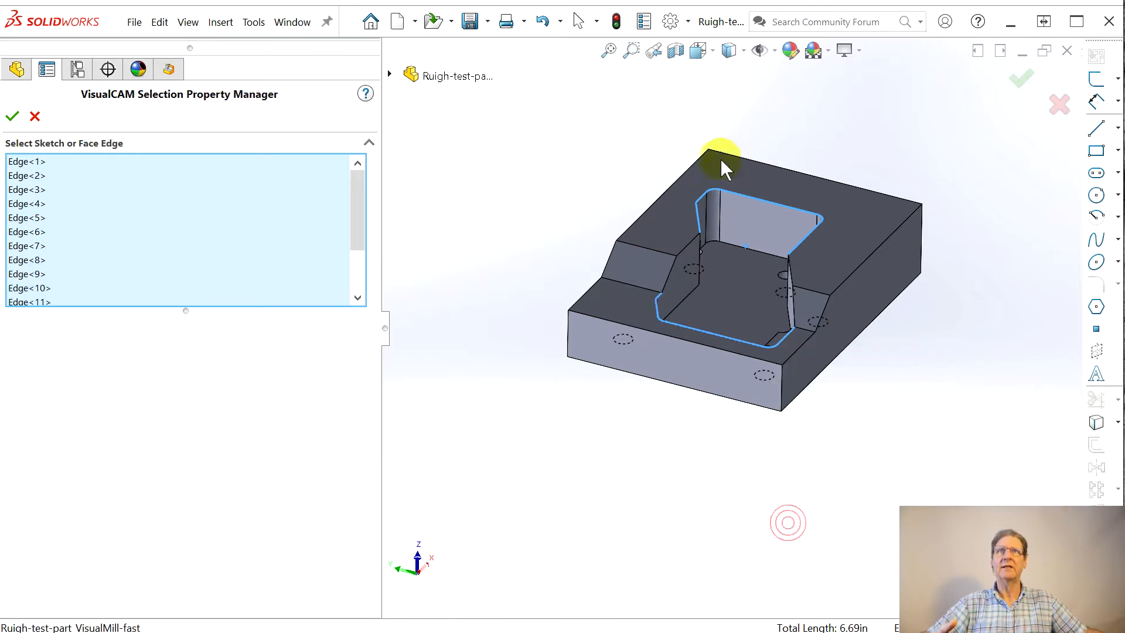
Step: Add the remaining rim edges on both sides of the pocket to close the loop, and accept the region selection
click(691, 249)
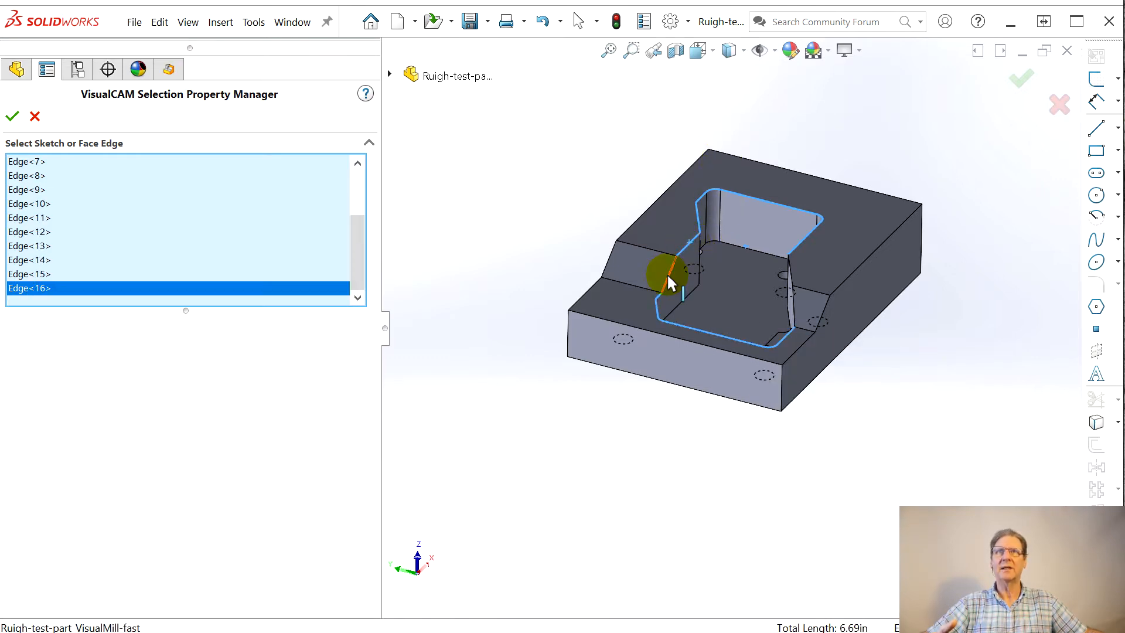
middle_drag(574, 287, 829, 334)
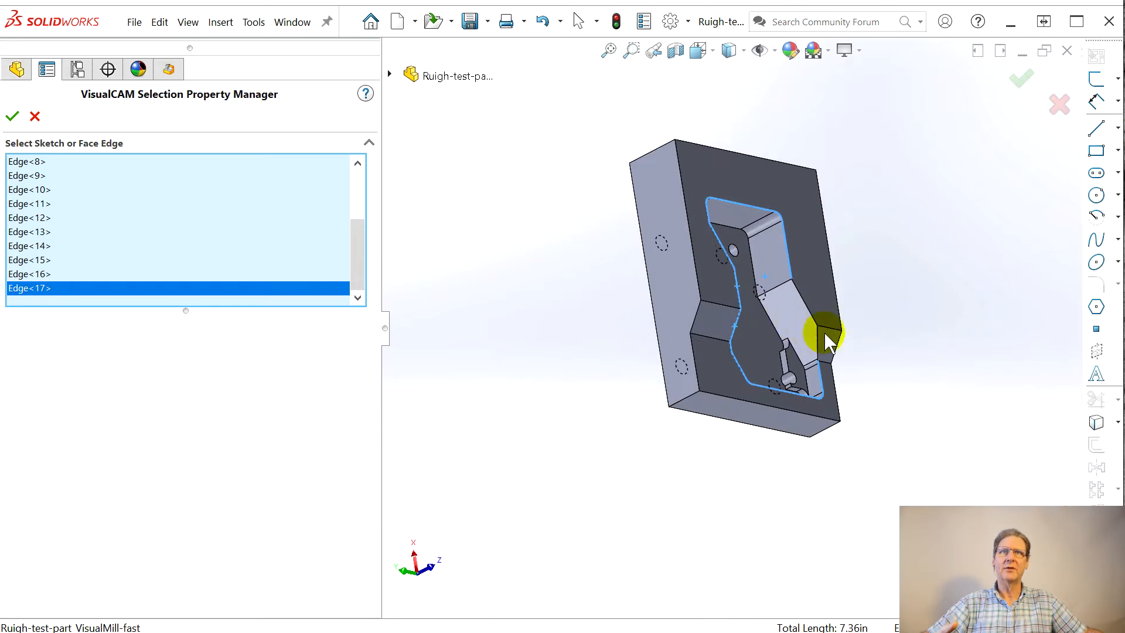
scroll(771, 413, down, 5)
scroll(796, 392, down, 3)
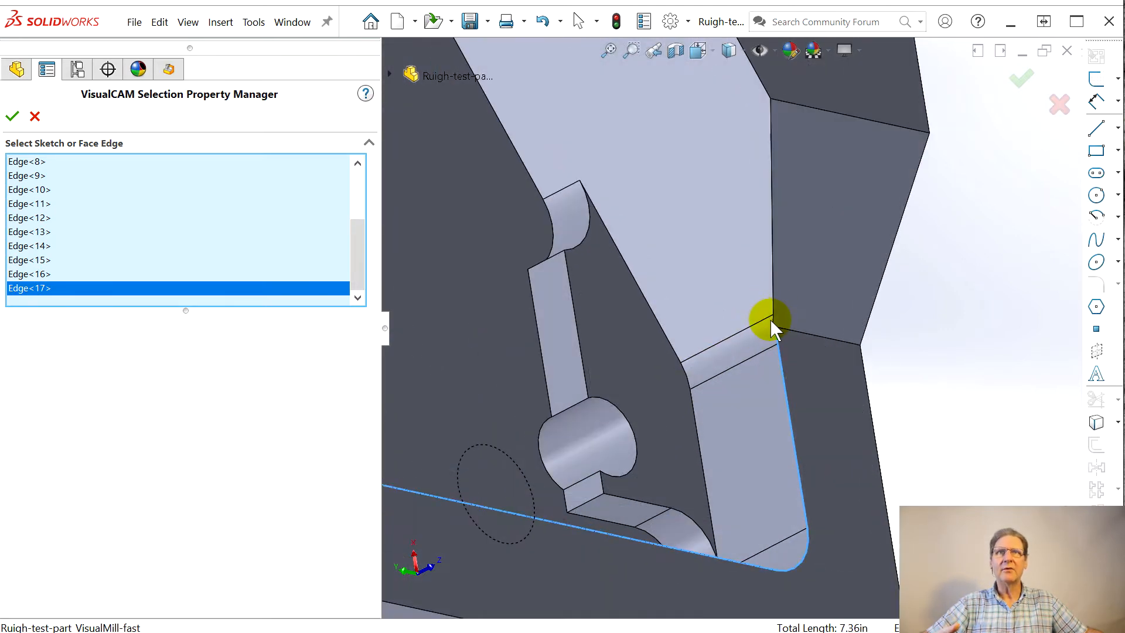
click(772, 321)
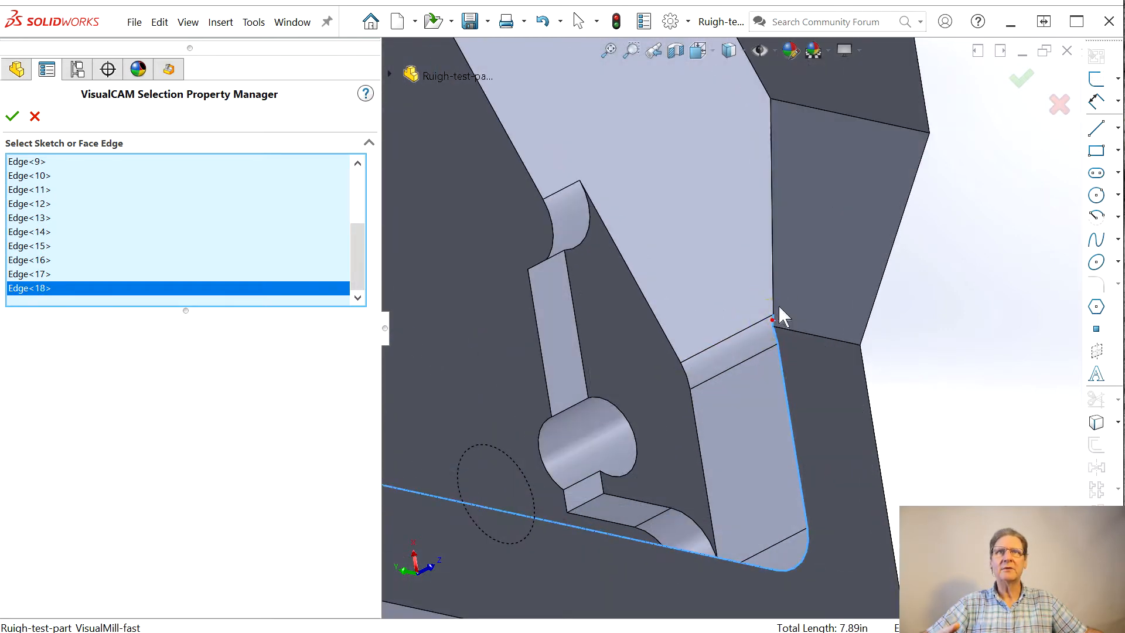
click(773, 258)
scroll(754, 108, up, 3)
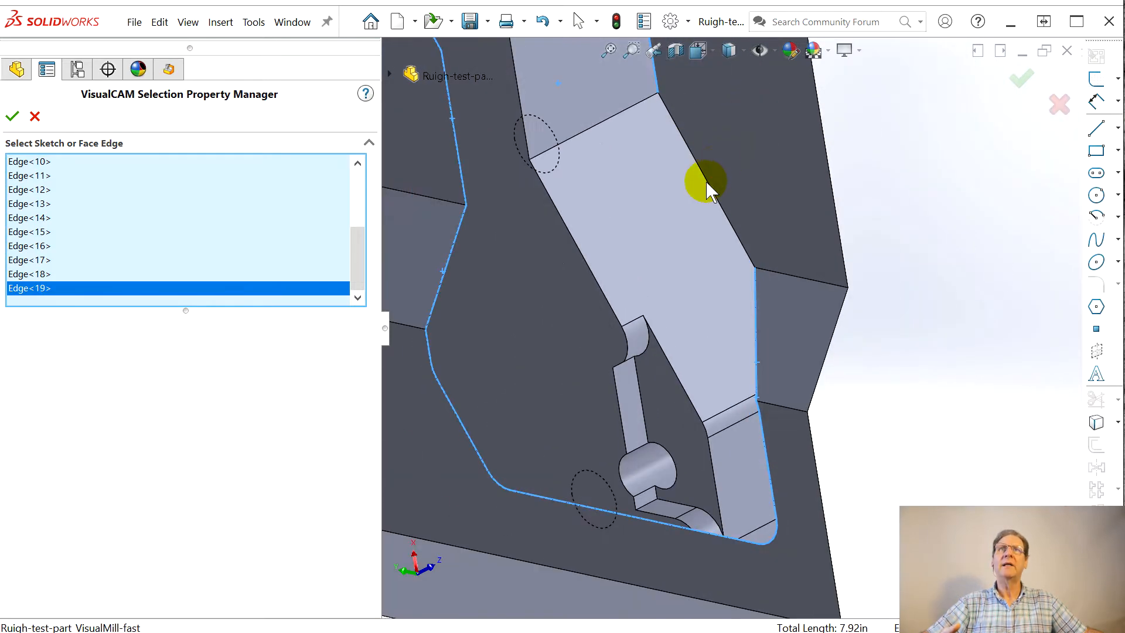
middle_drag(750, 425, 559, 305)
scroll(593, 280, up, 3)
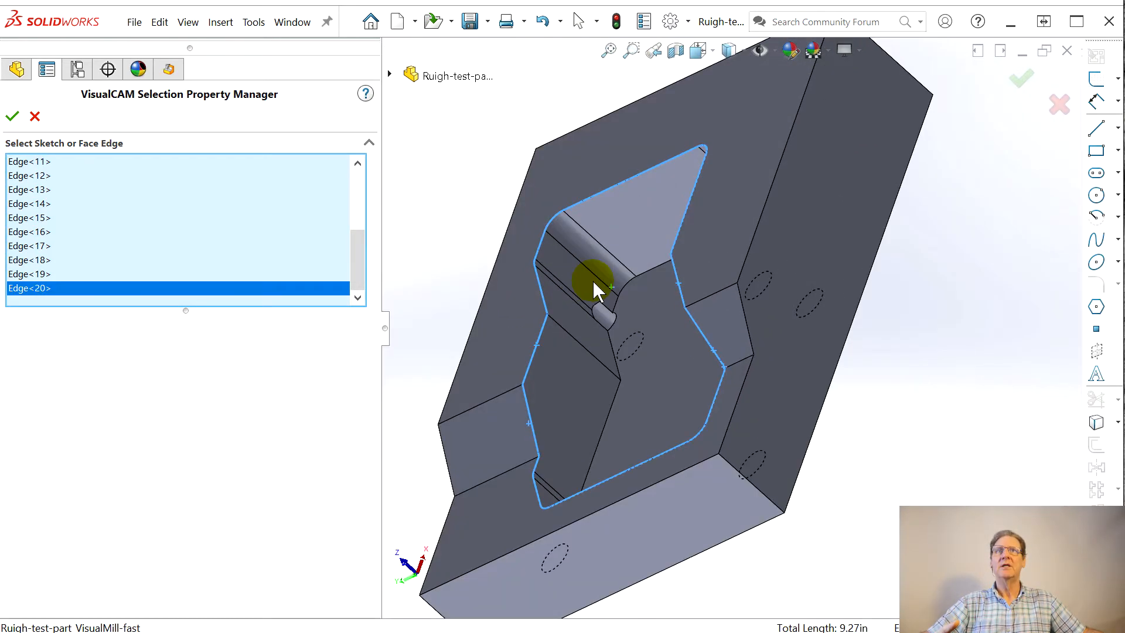
click(12, 119)
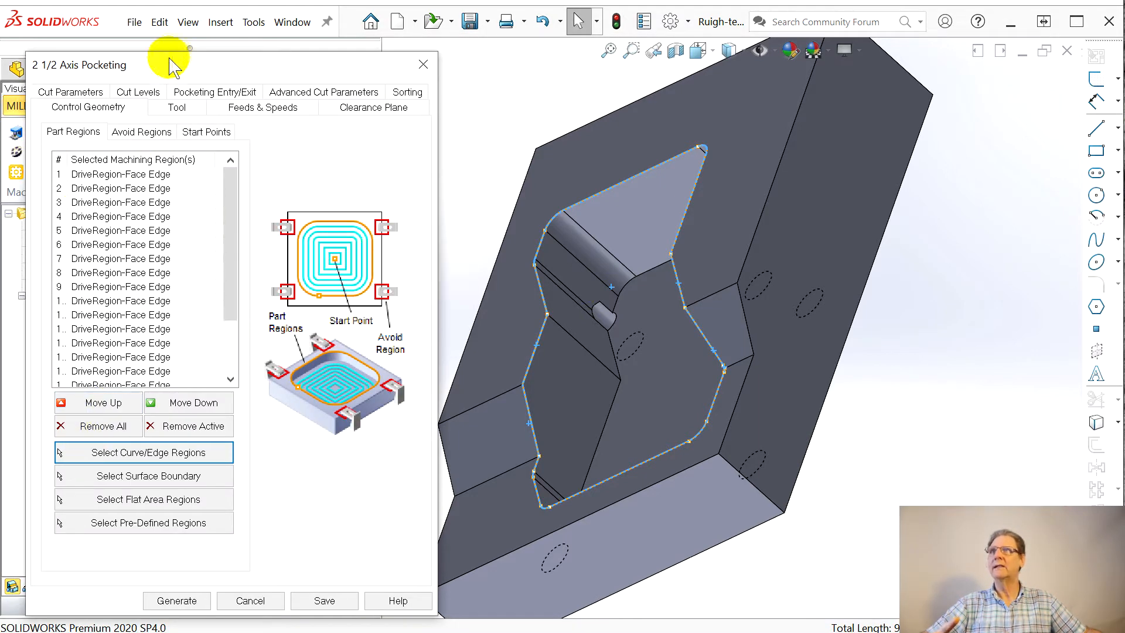
Step: Review the pocketing tool, feeds, clearance plane and sorting settings, and set the arc fitting tolerance to 0.0001
click(175, 107)
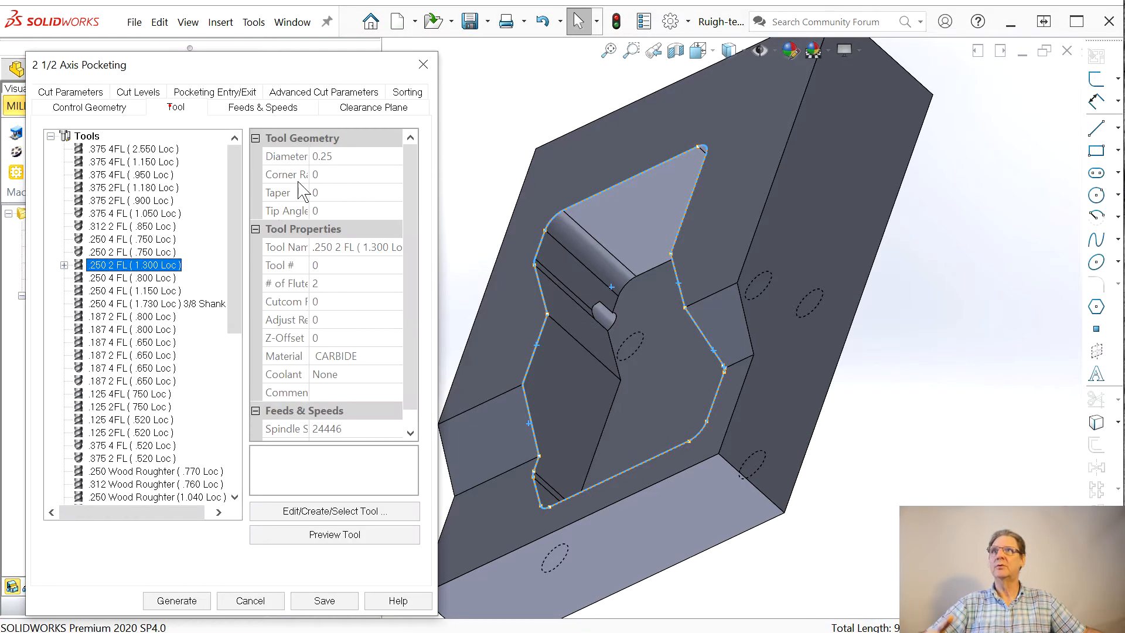
click(279, 116)
click(373, 111)
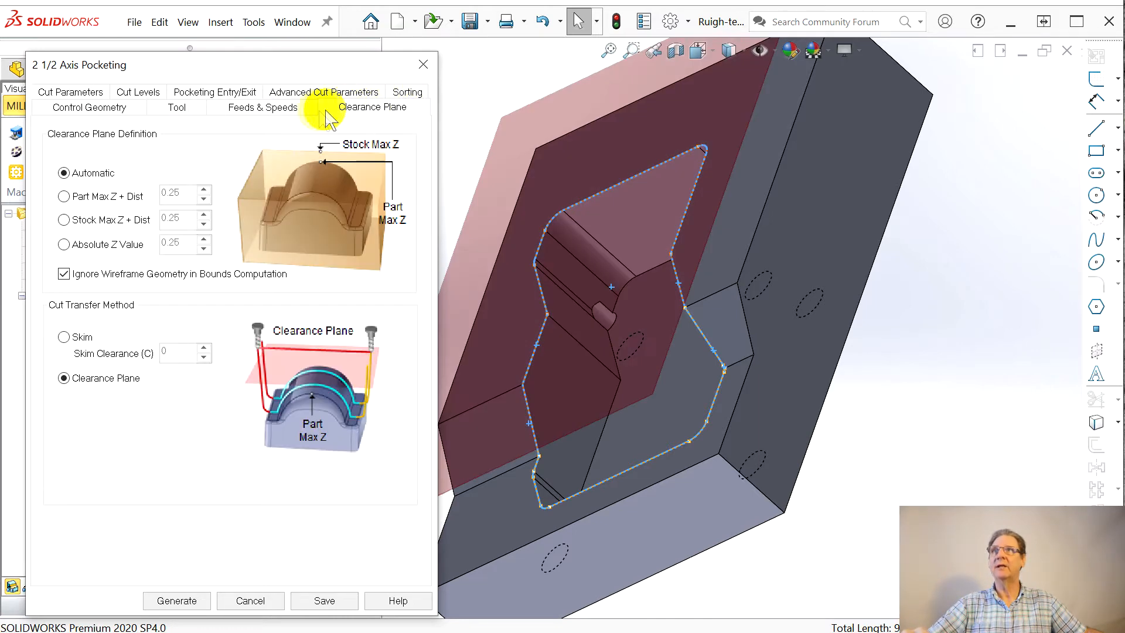
click(404, 92)
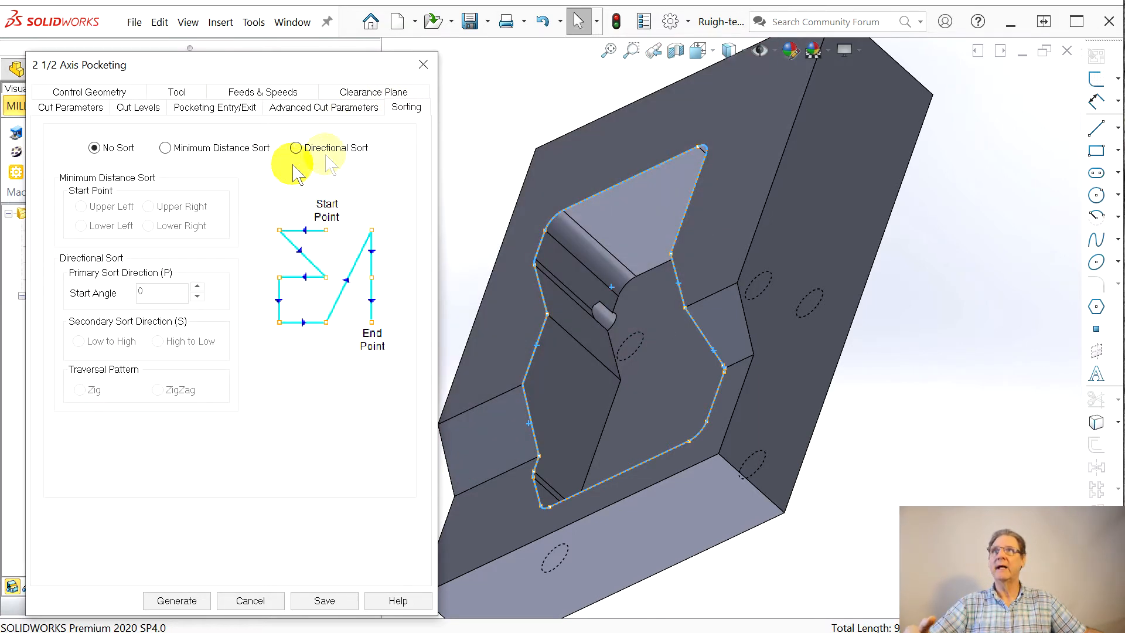
click(322, 110)
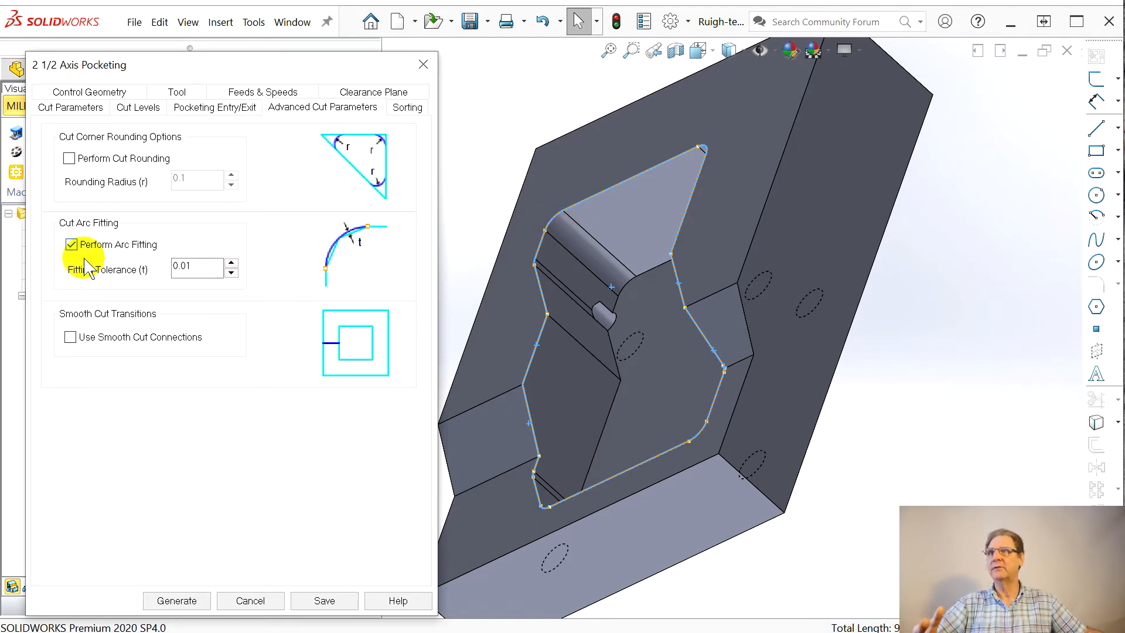
double_click(187, 267)
click(197, 306)
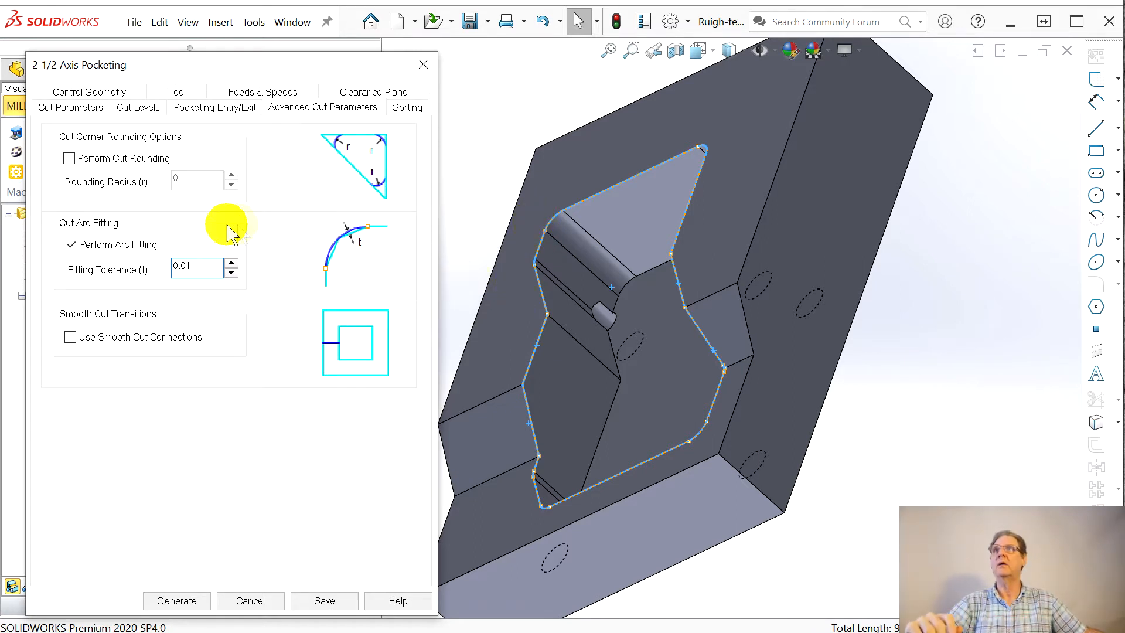
mouse_move(193, 275)
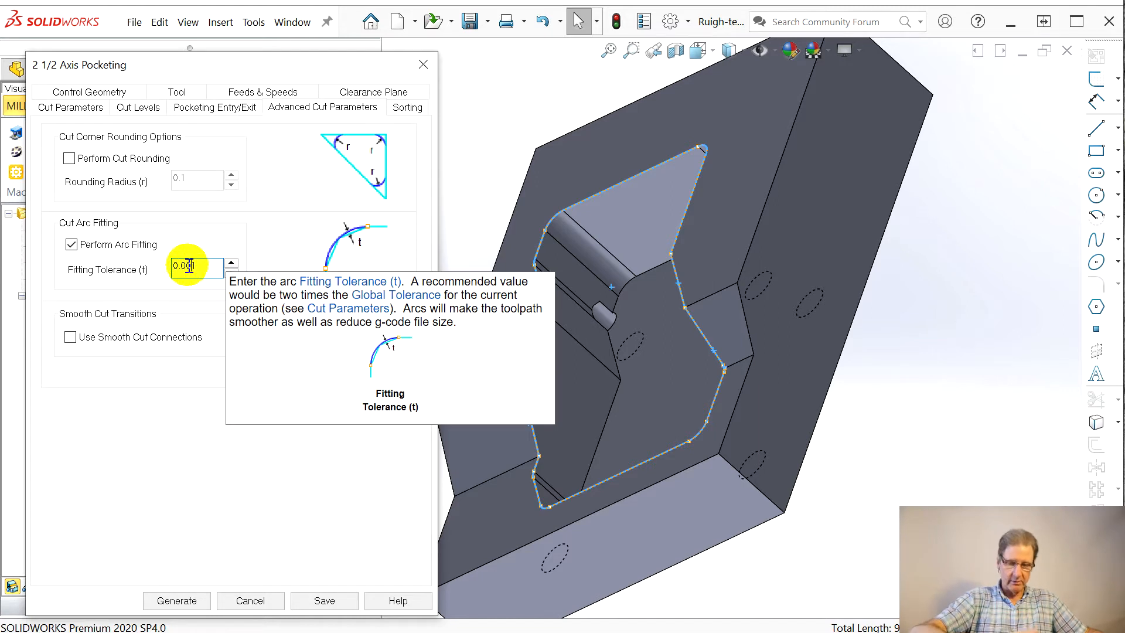
text(0)
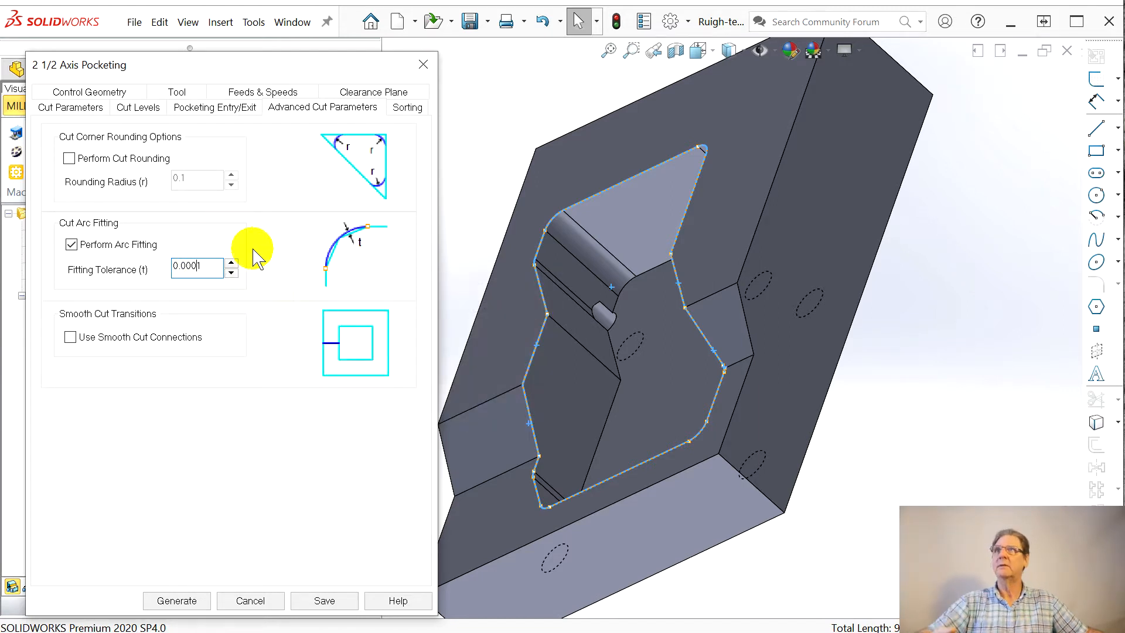
Step: Set the pocket's total cut depth to 0.625 from a top-edge point to a pocket-floor point, with 0.25 rough depth per cut
click(202, 111)
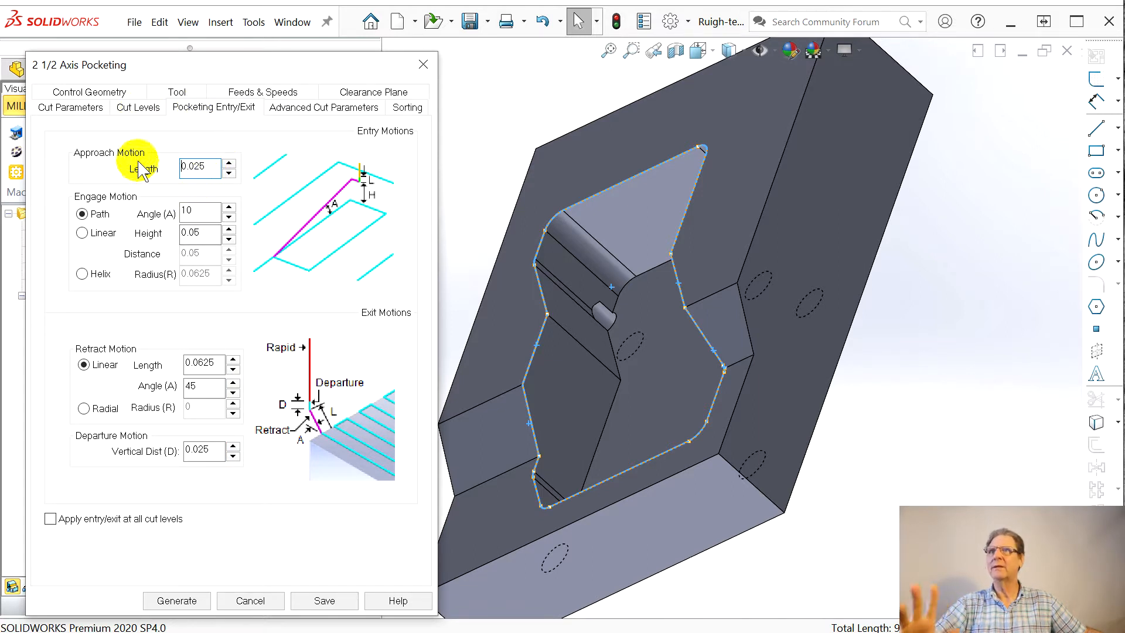
click(143, 110)
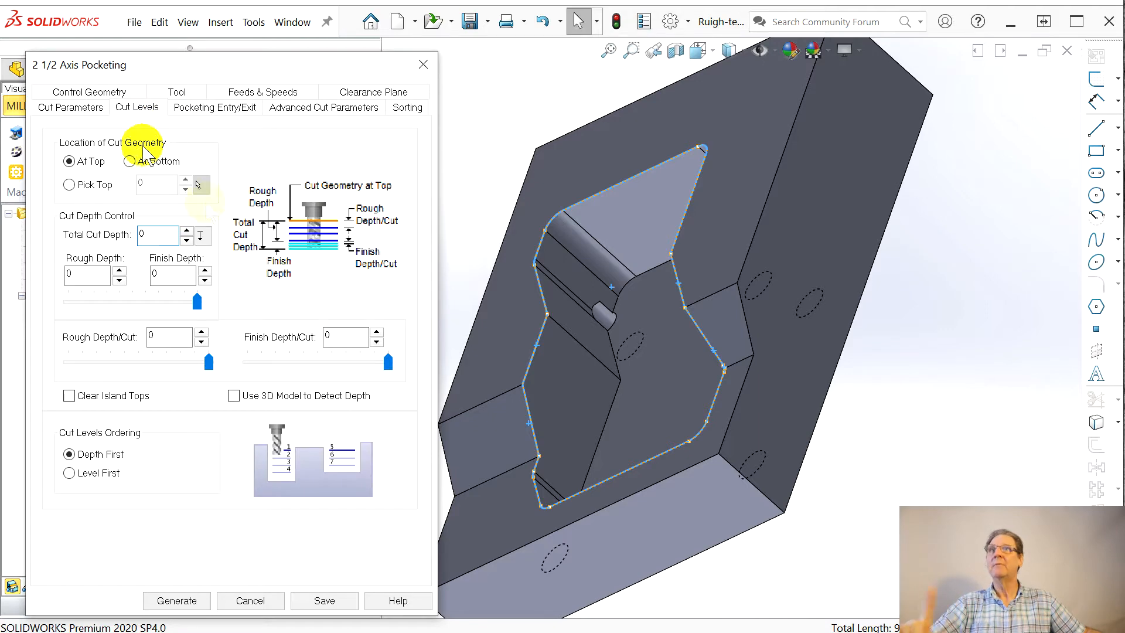
middle_drag(526, 369, 641, 301)
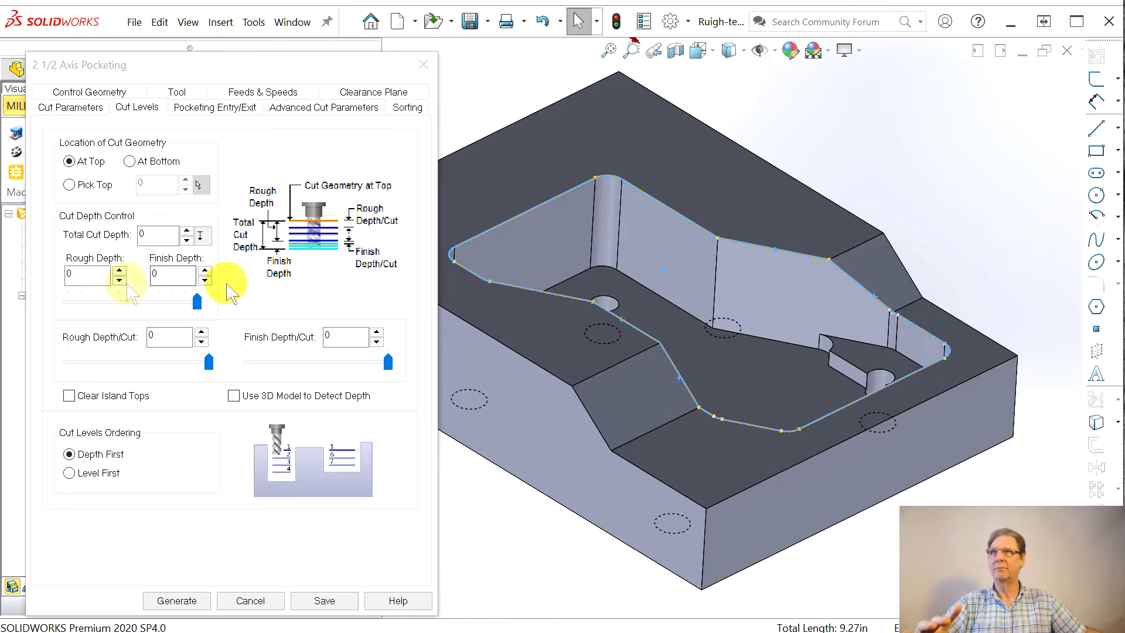
click(200, 237)
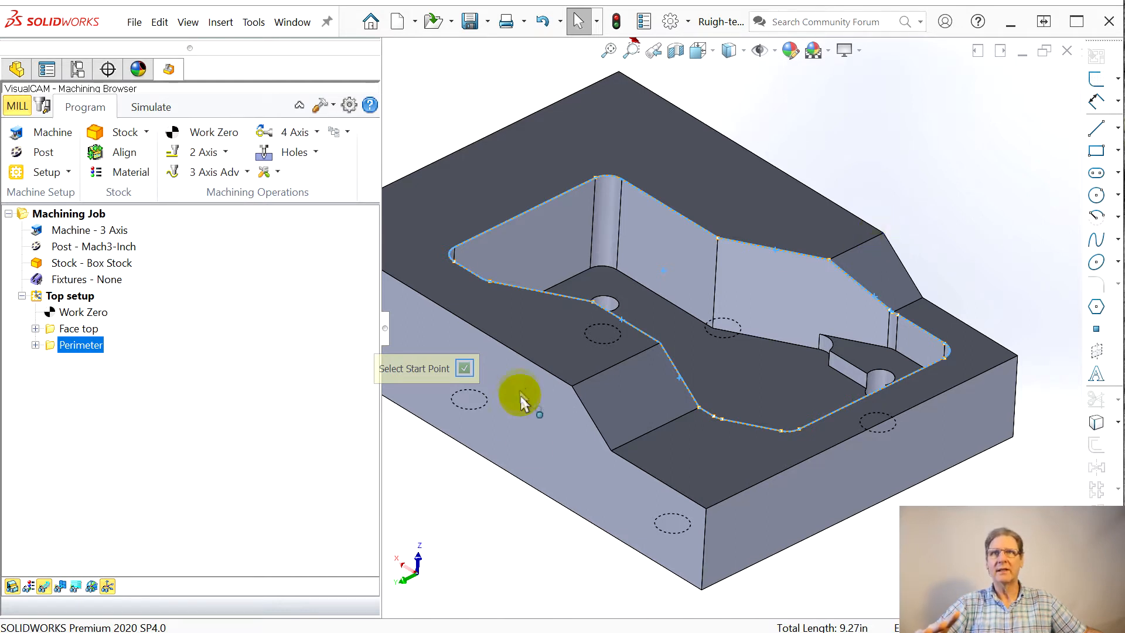
click(572, 392)
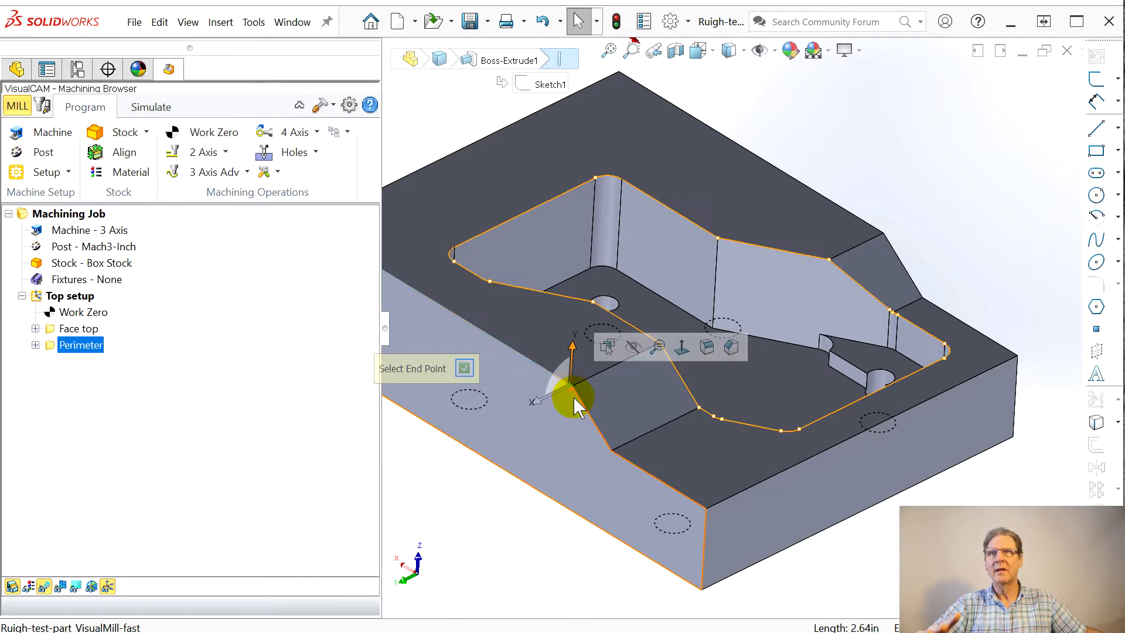
click(828, 352)
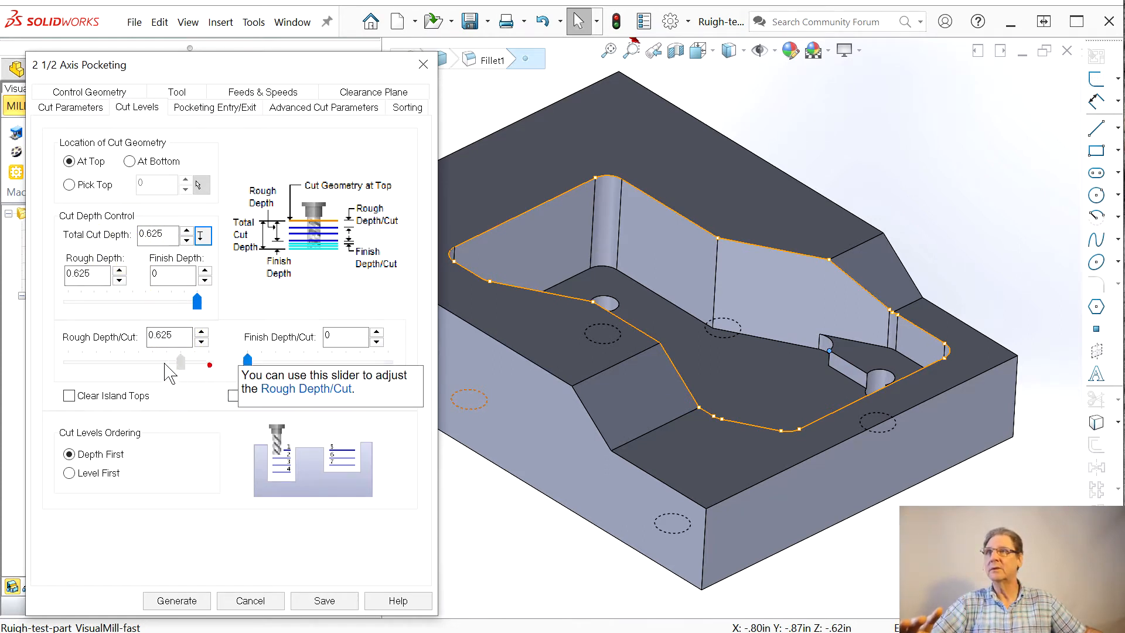
drag(209, 362, 121, 362)
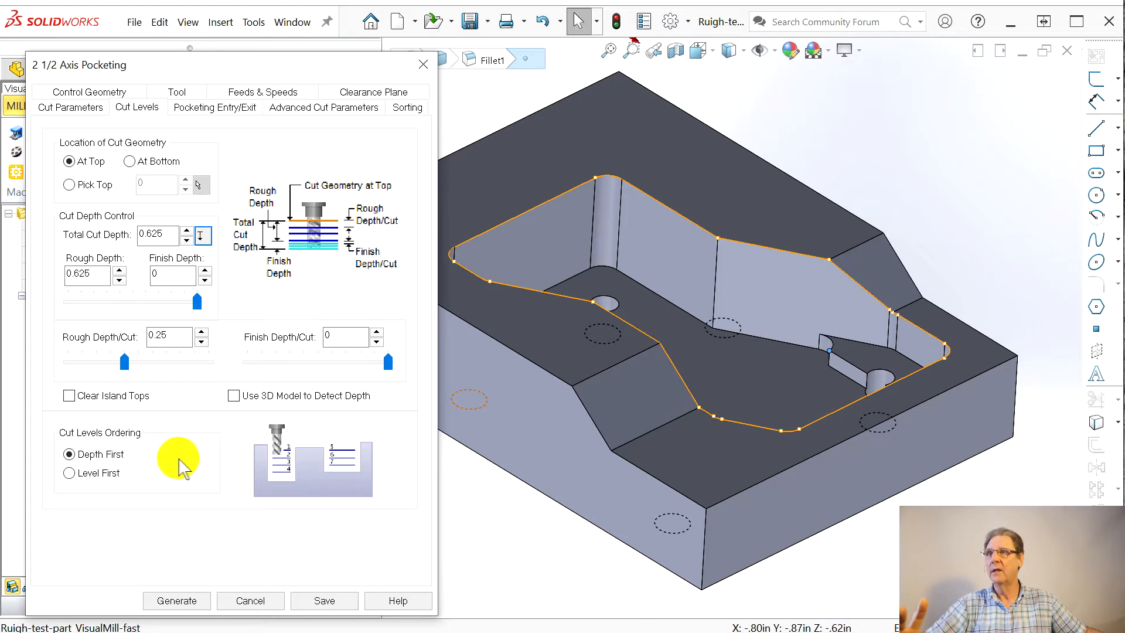
Step: Set the pocketing operation's stock allowance to 0.00 and its cutting tolerance to 0.0001
click(71, 107)
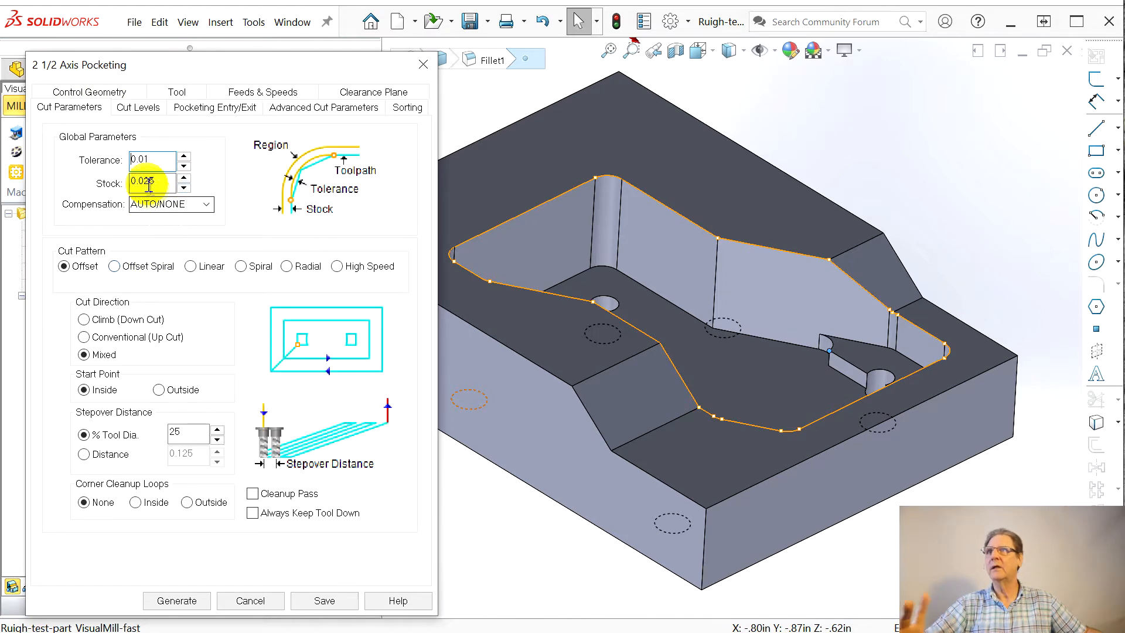
drag(146, 184, 184, 197)
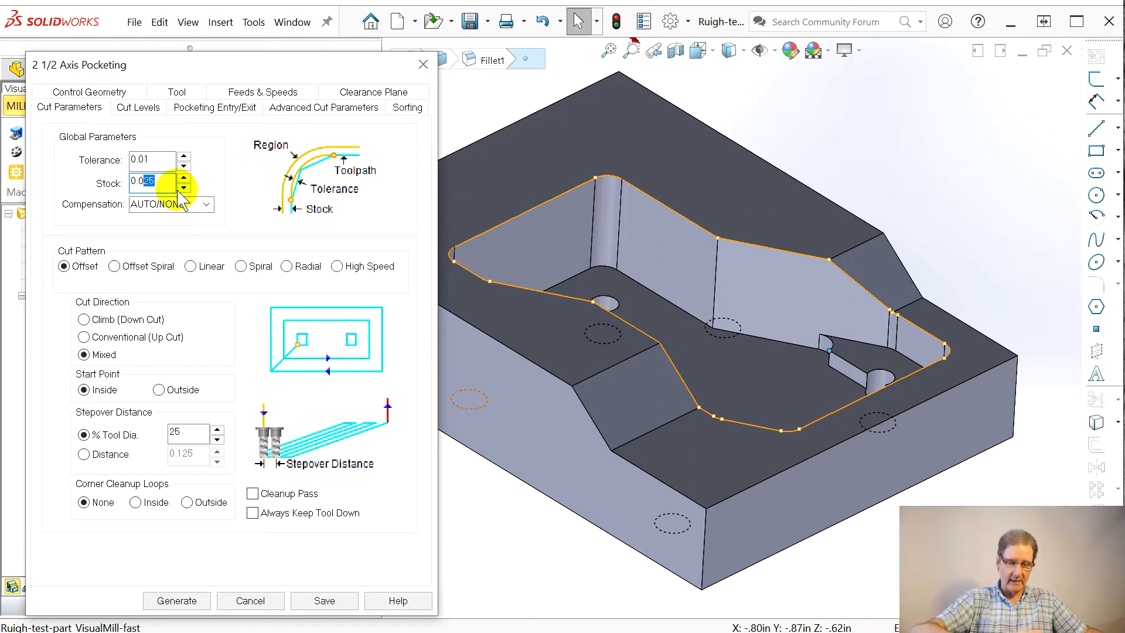
text(0)
click(142, 159)
text(00)
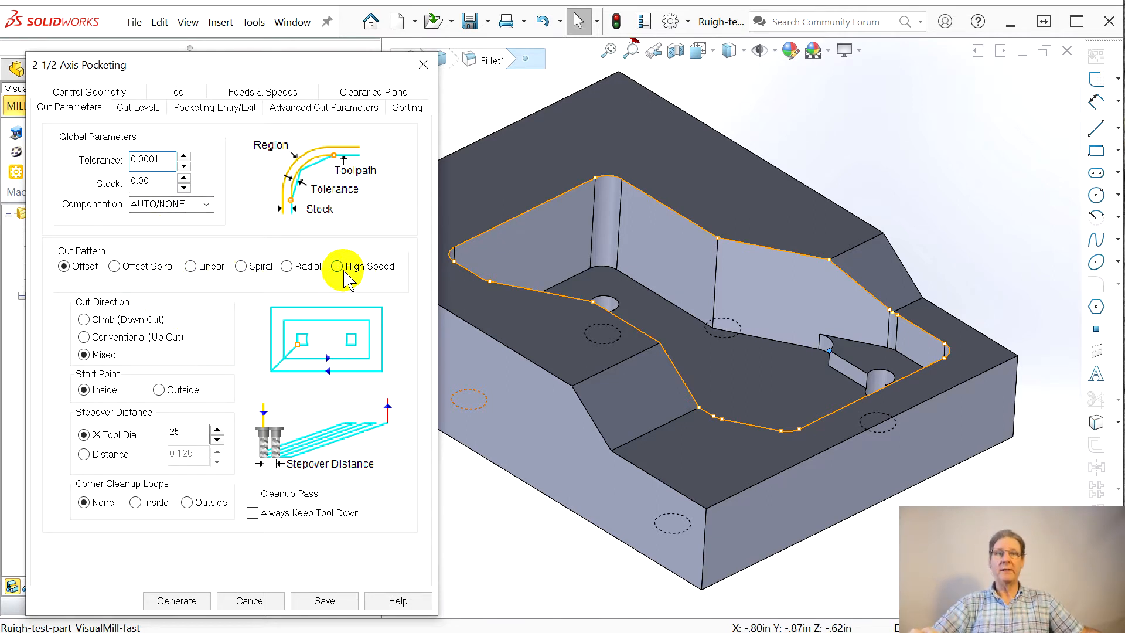
Step: Choose the climb cut direction, enable the cleanup pass, and generate the pocketing toolpath
mouse_move(346, 279)
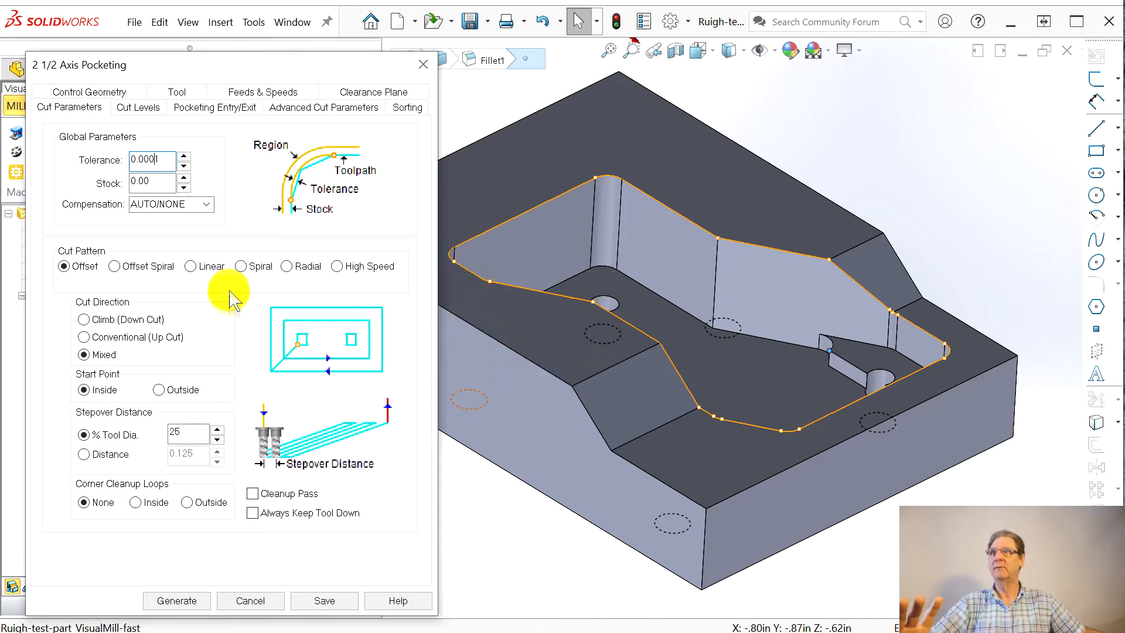
click(83, 320)
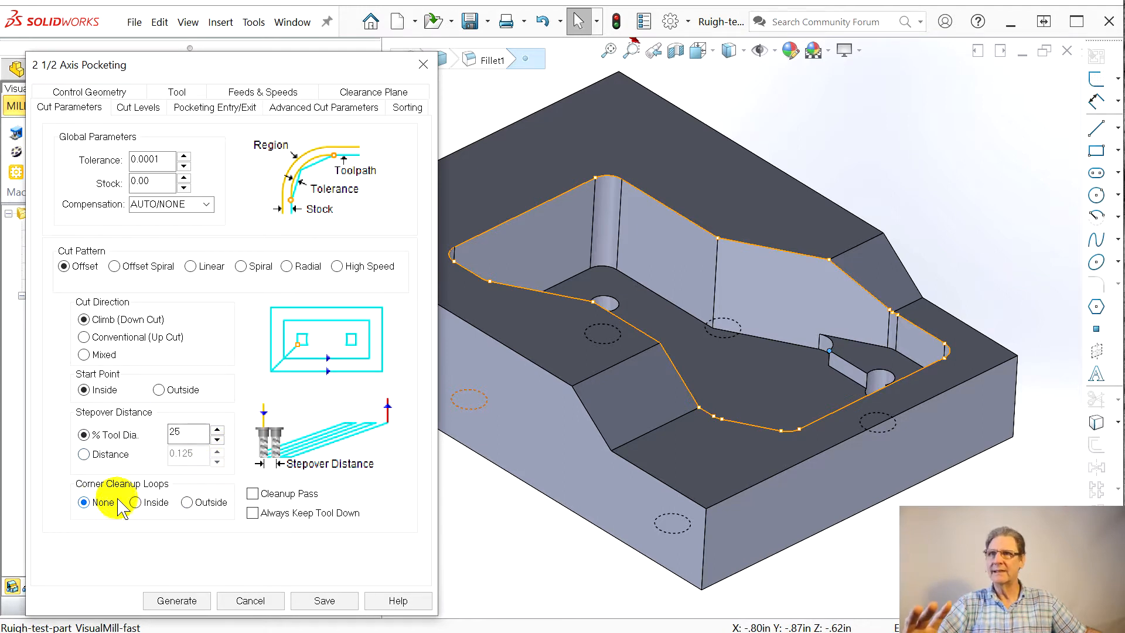
click(252, 494)
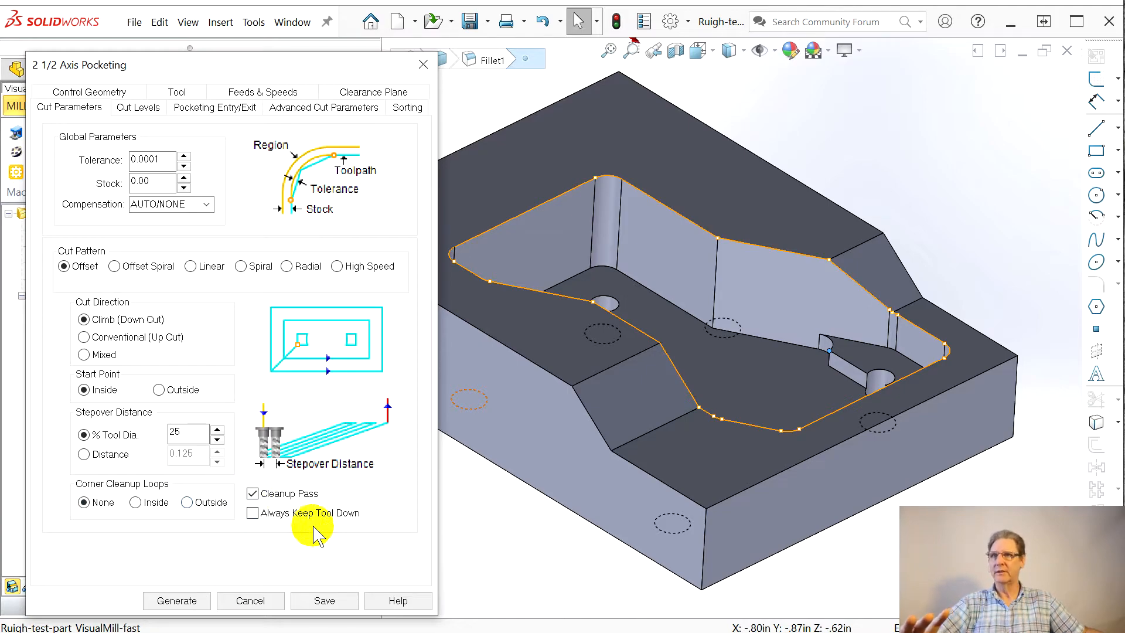
click(198, 606)
middle_drag(565, 519, 476, 481)
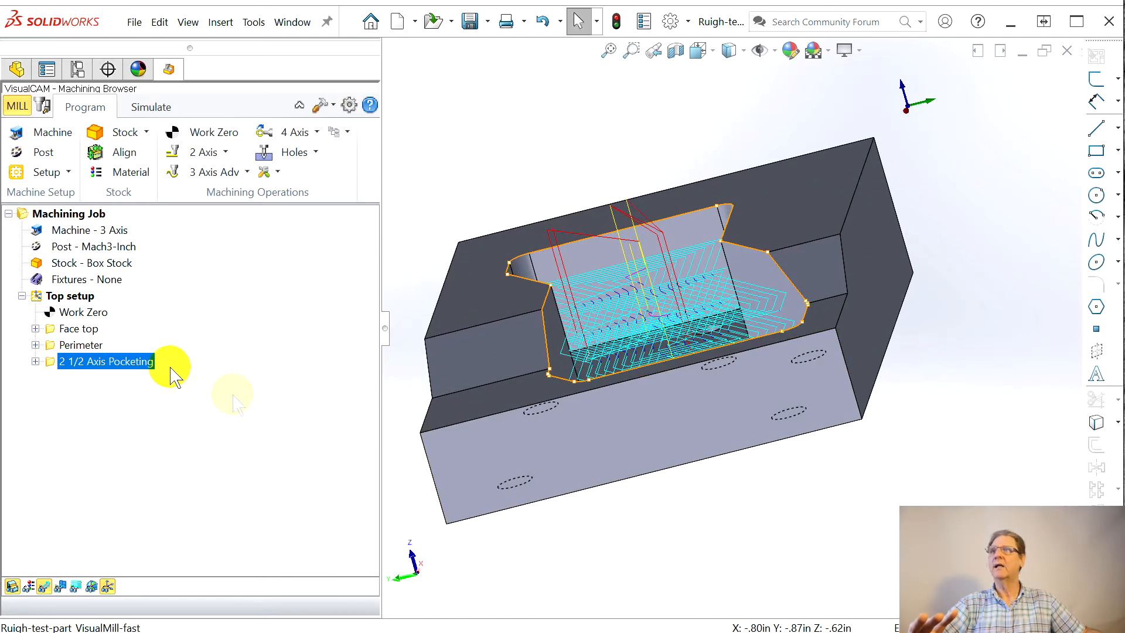
Step: Reopen the pocketing operation to check its cut levels, regenerate it, and inspect the toolpath in the pocket
click(82, 362)
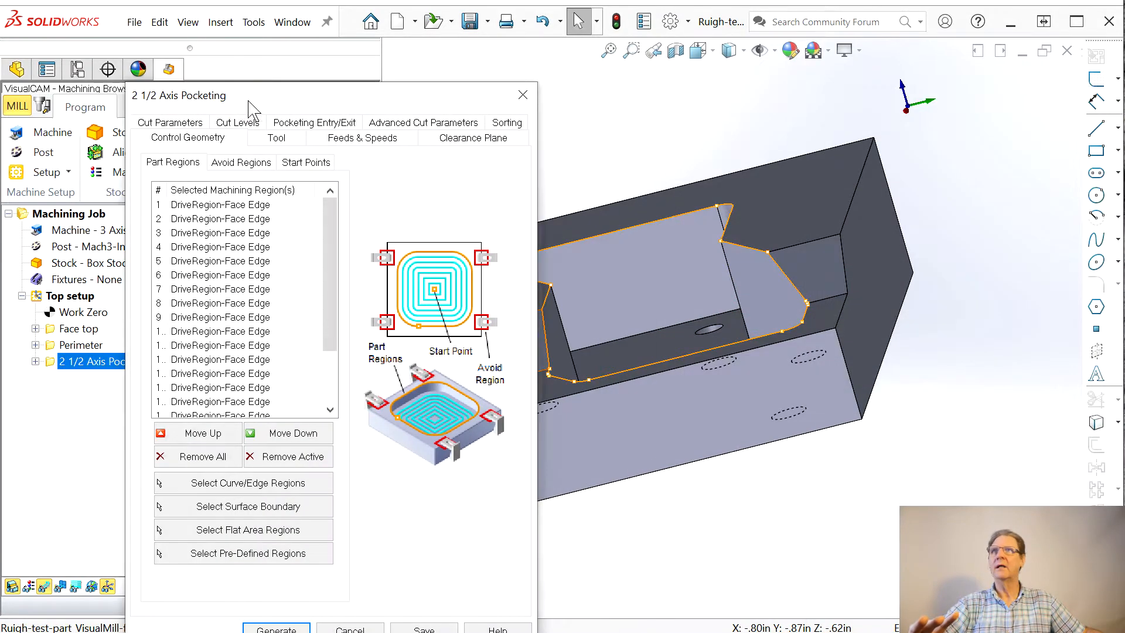
click(201, 128)
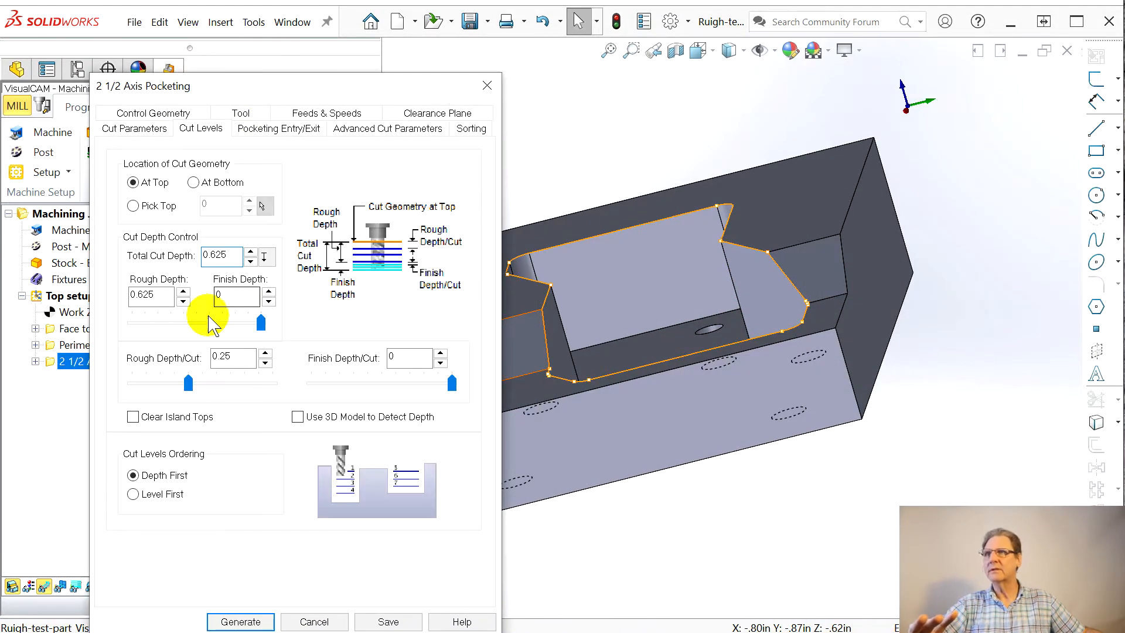
mouse_move(261, 324)
mouse_down()
mouse_move(221, 321)
mouse_move(270, 326)
mouse_up()
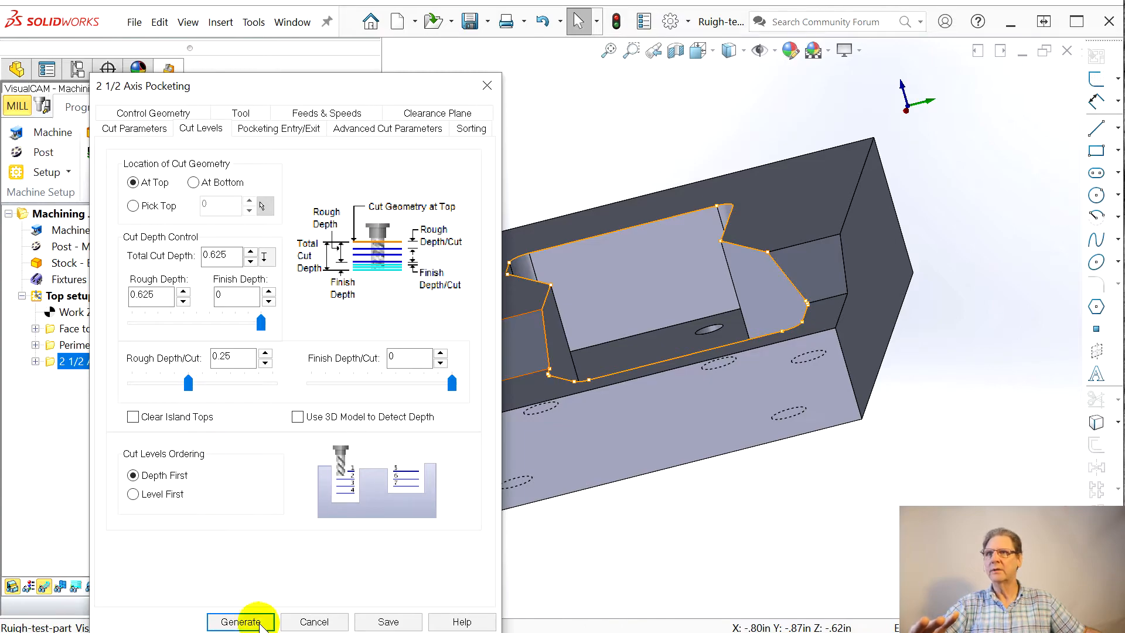
click(253, 622)
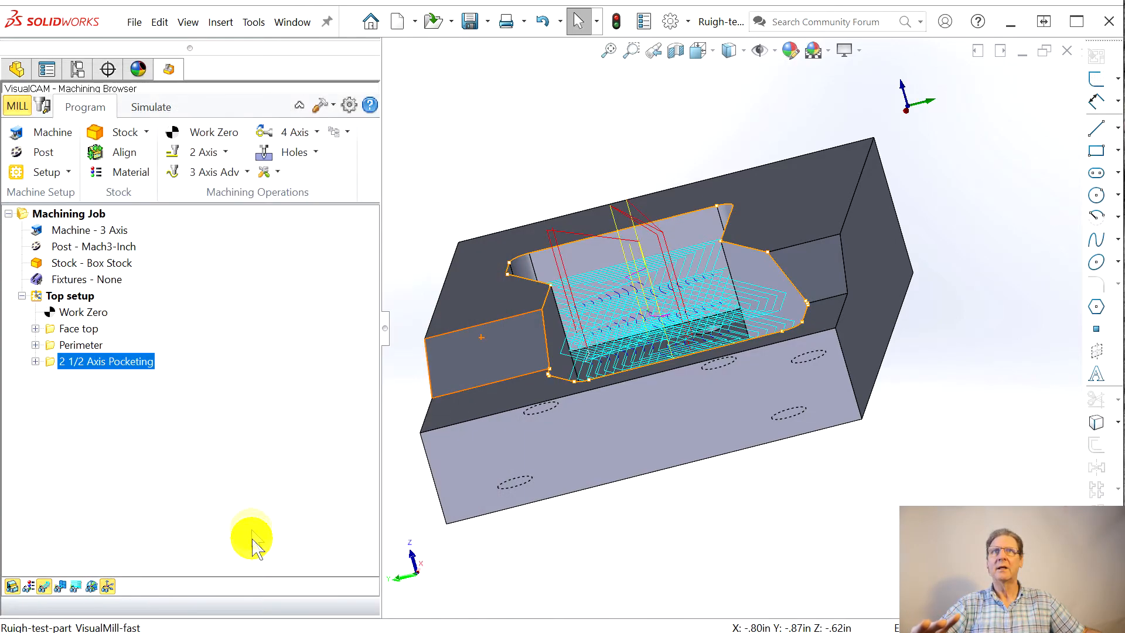
middle_drag(447, 442, 480, 455)
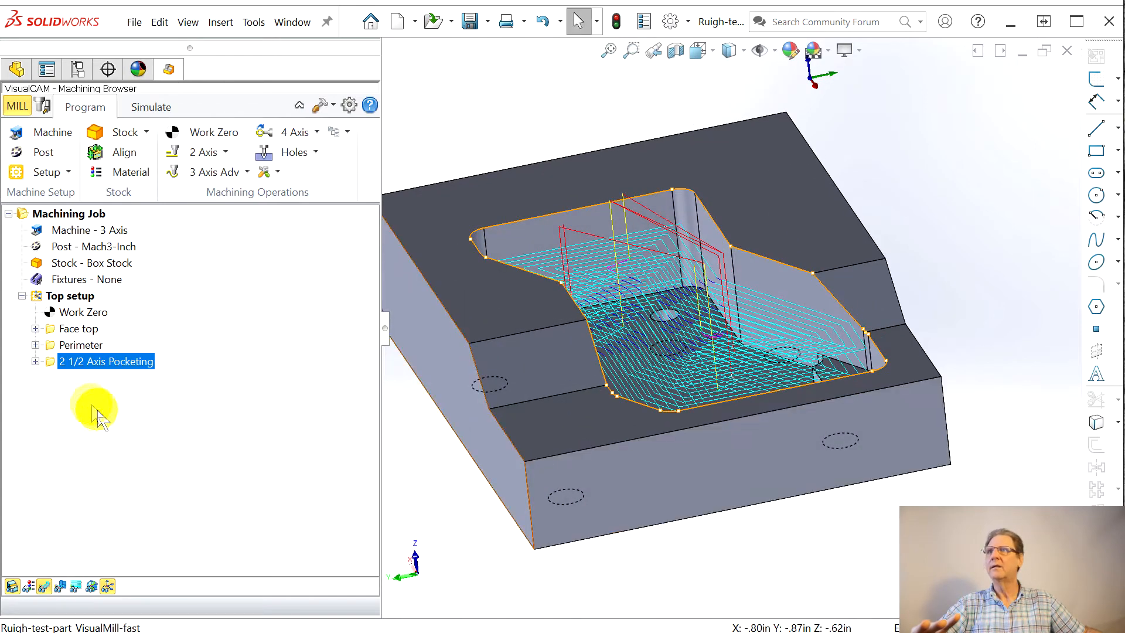
Step: Rename the 2 1/2 Axis Pocketing operation as Deep pocket
click(80, 361)
text(D)
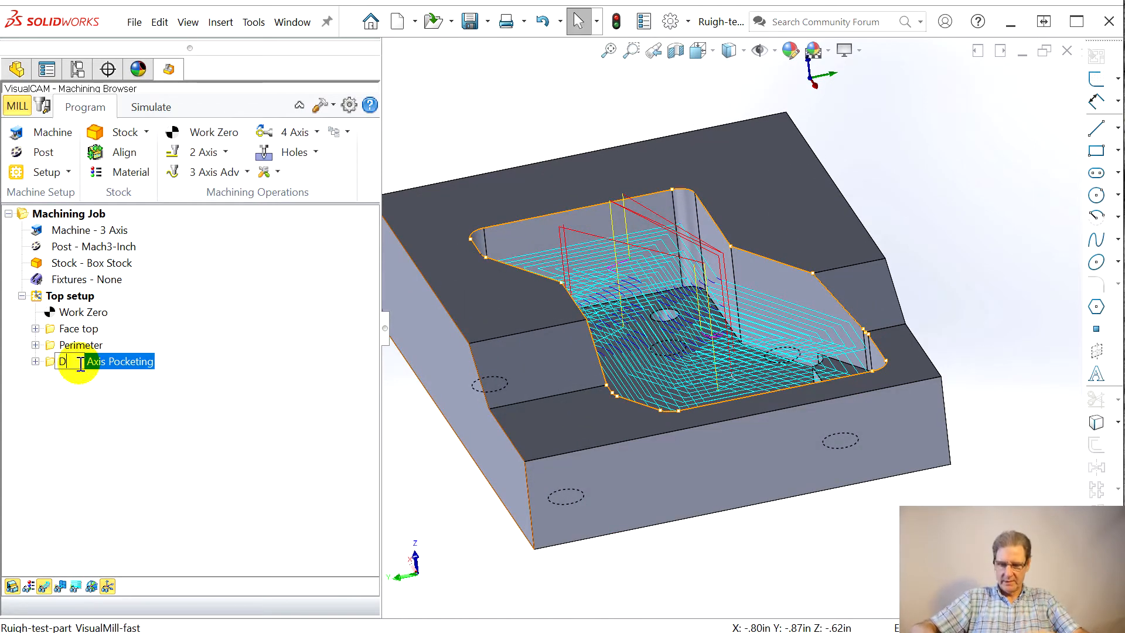
text(eep pocket)
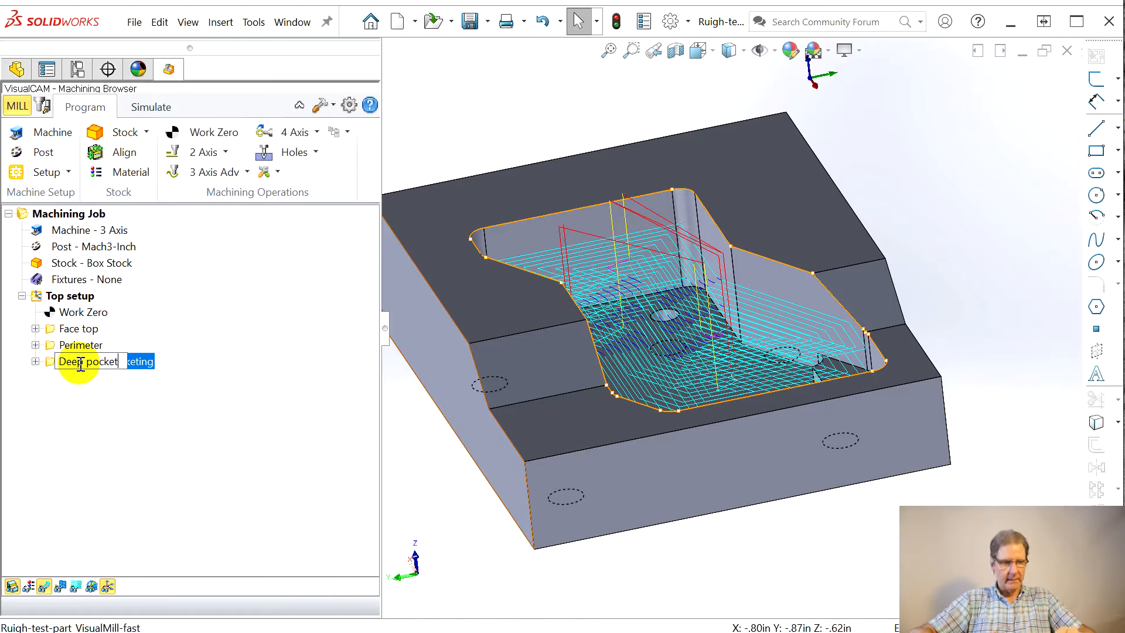
key(Return)
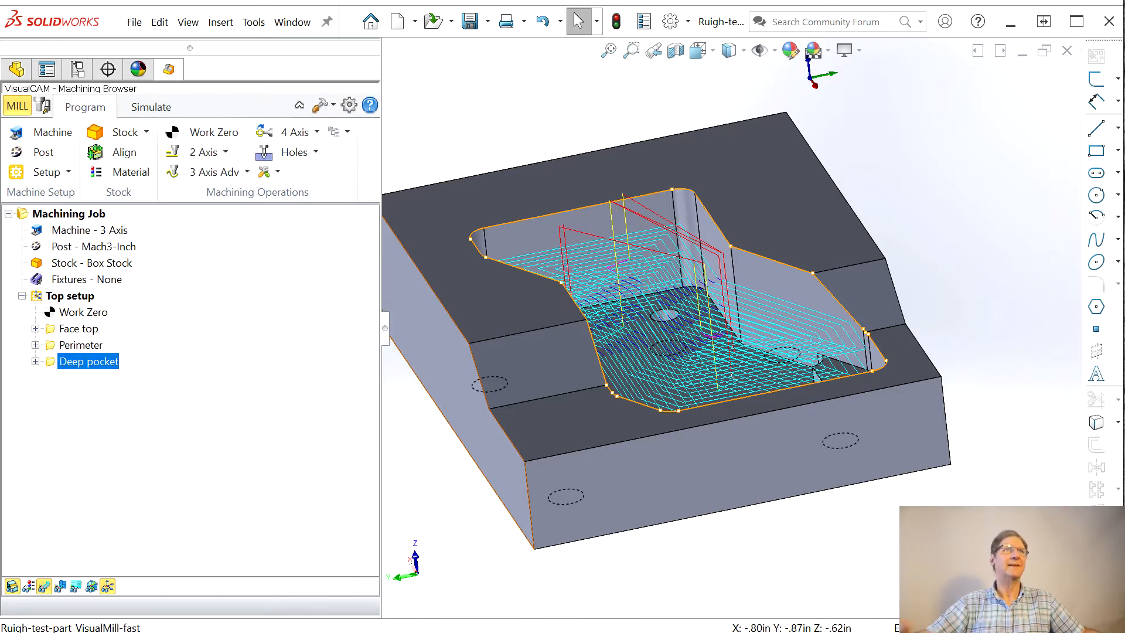
Step: Set the Deep pocket operation's rough depth per cut to 0.125 and regenerate its toolpath
middle_drag(481, 451, 481, 451)
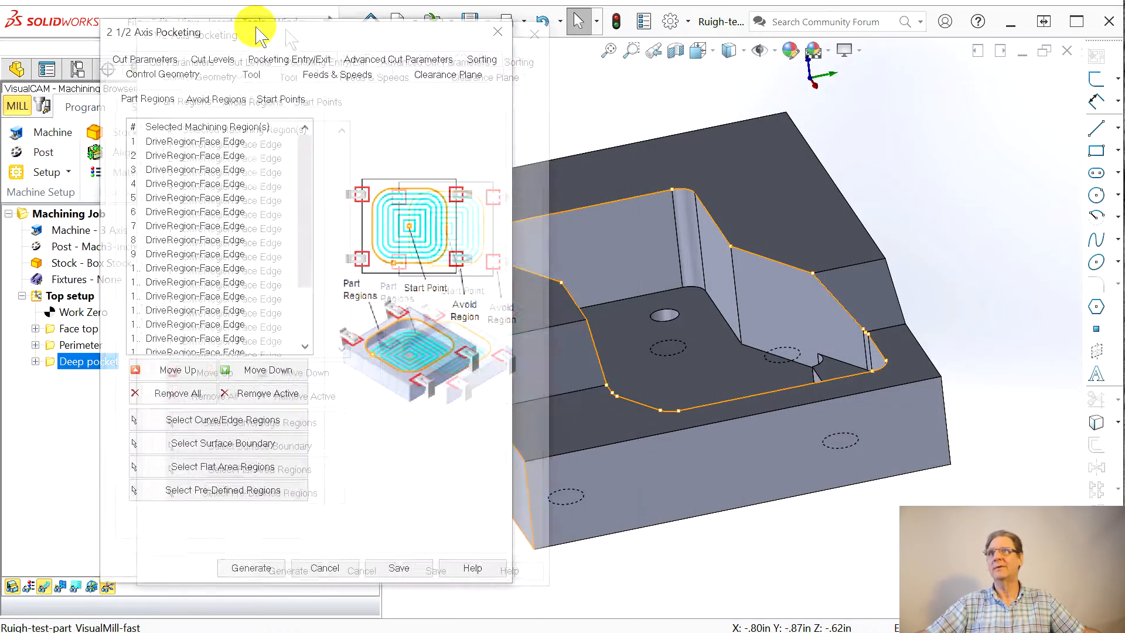
click(196, 55)
drag(186, 329, 157, 329)
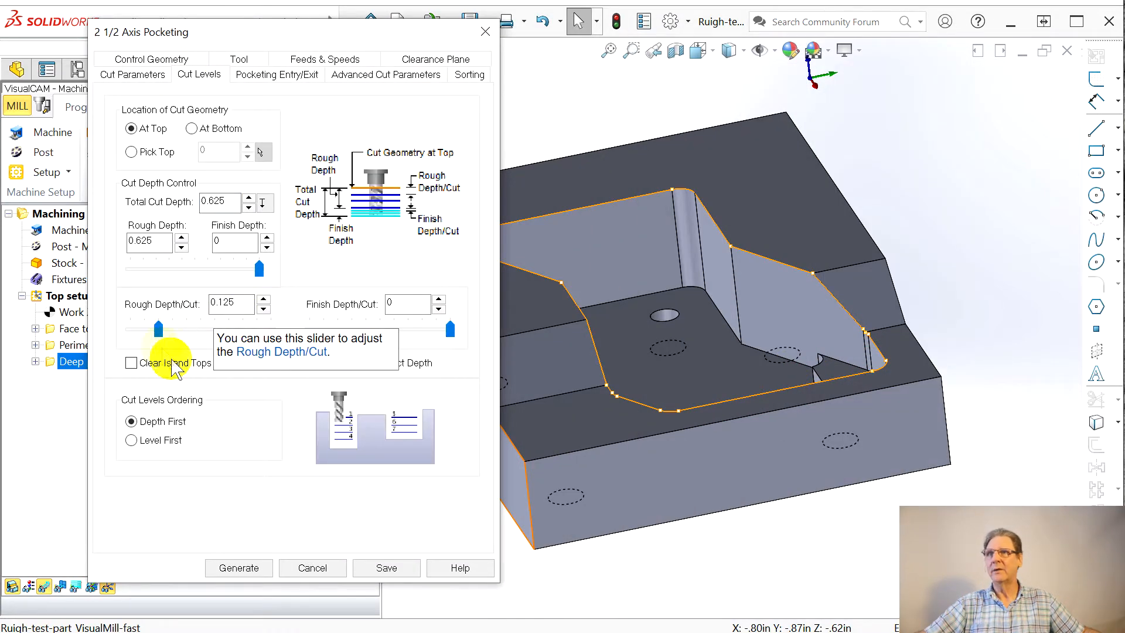
click(235, 568)
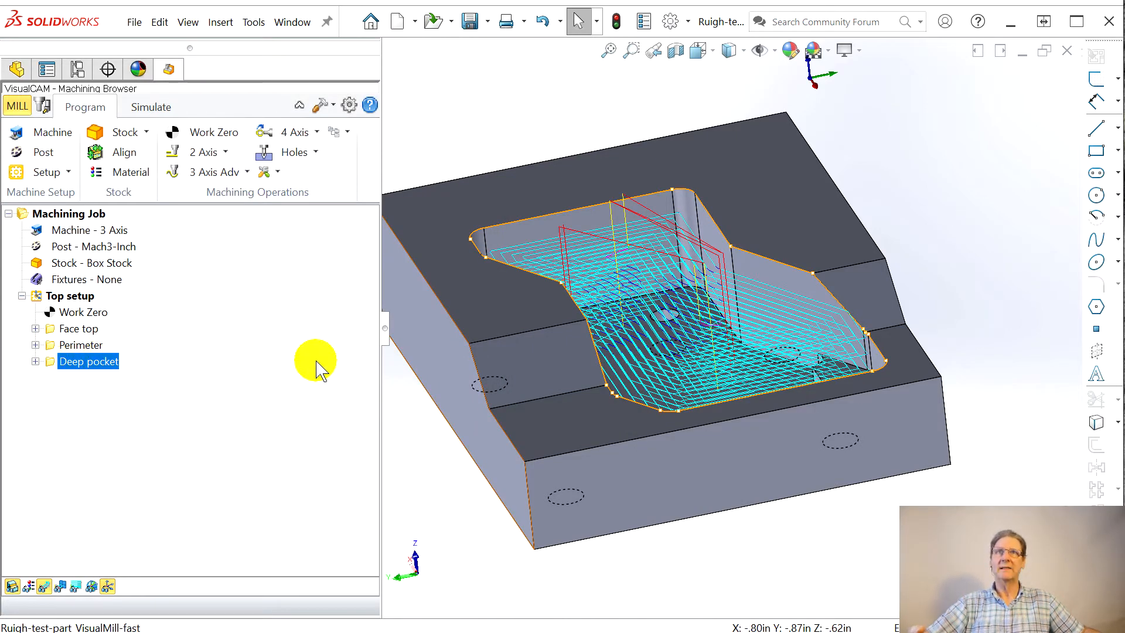
Step: Start another 2 1/2 Axis Pocketing operation and select the tangent edge chain around the narrow far end of the pocket's upper rim
click(224, 152)
click(317, 182)
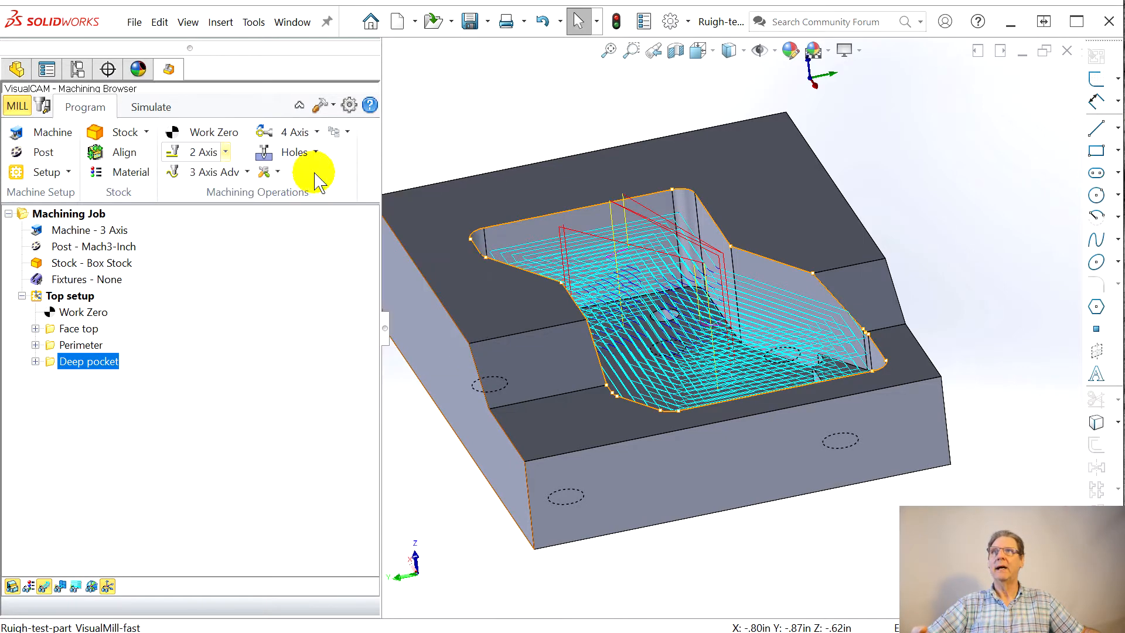
click(550, 364)
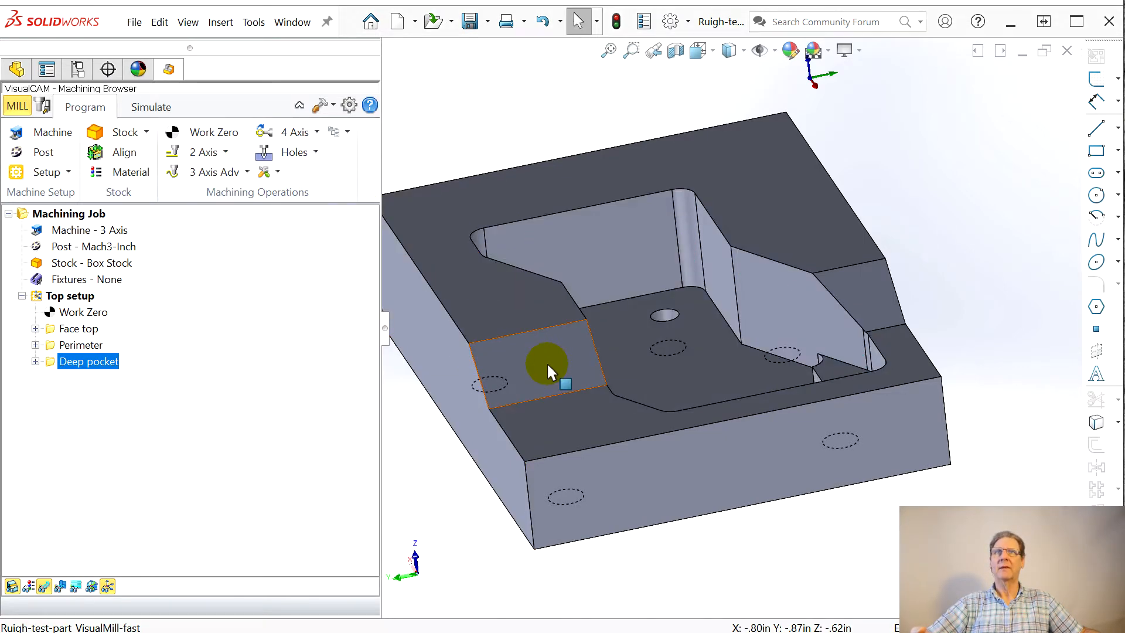
drag(527, 93, 221, 82)
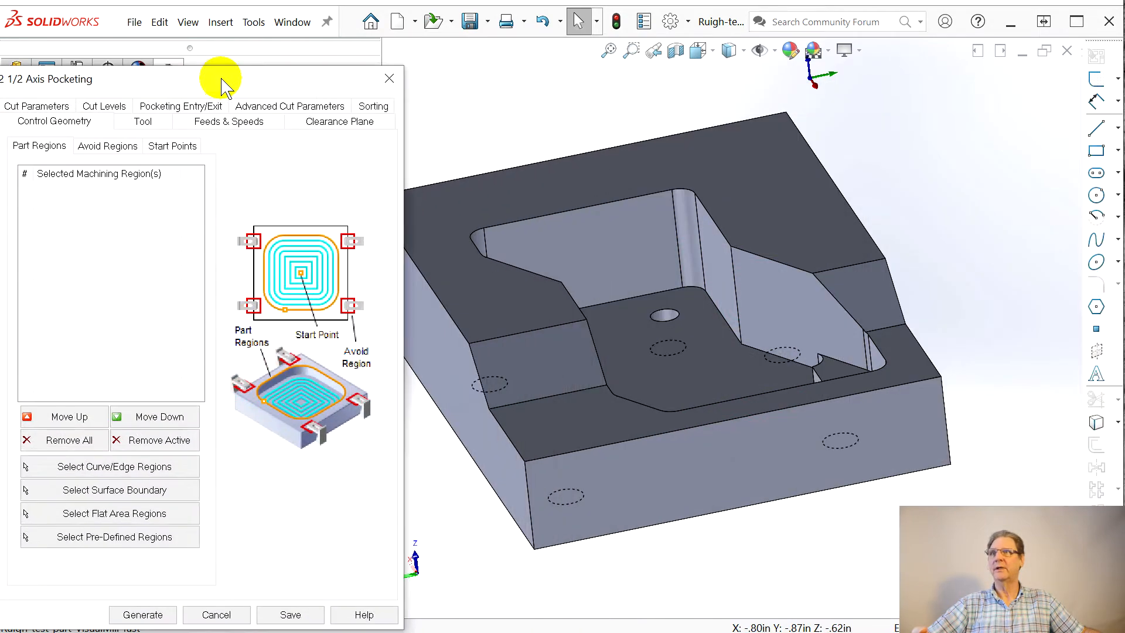
middle_drag(854, 372, 784, 488)
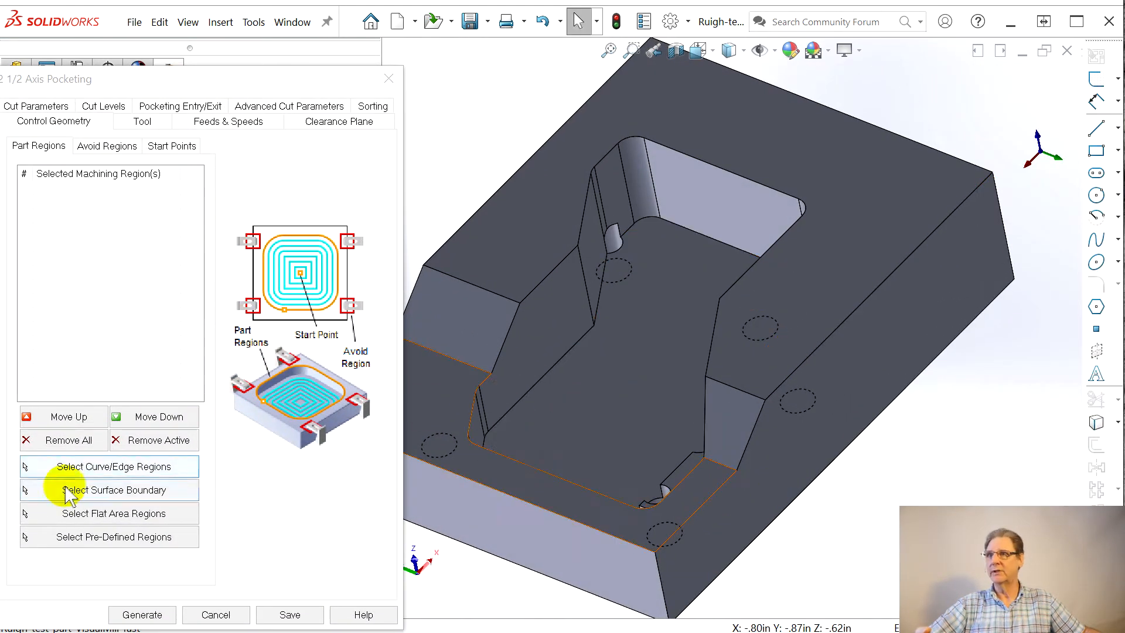
click(82, 467)
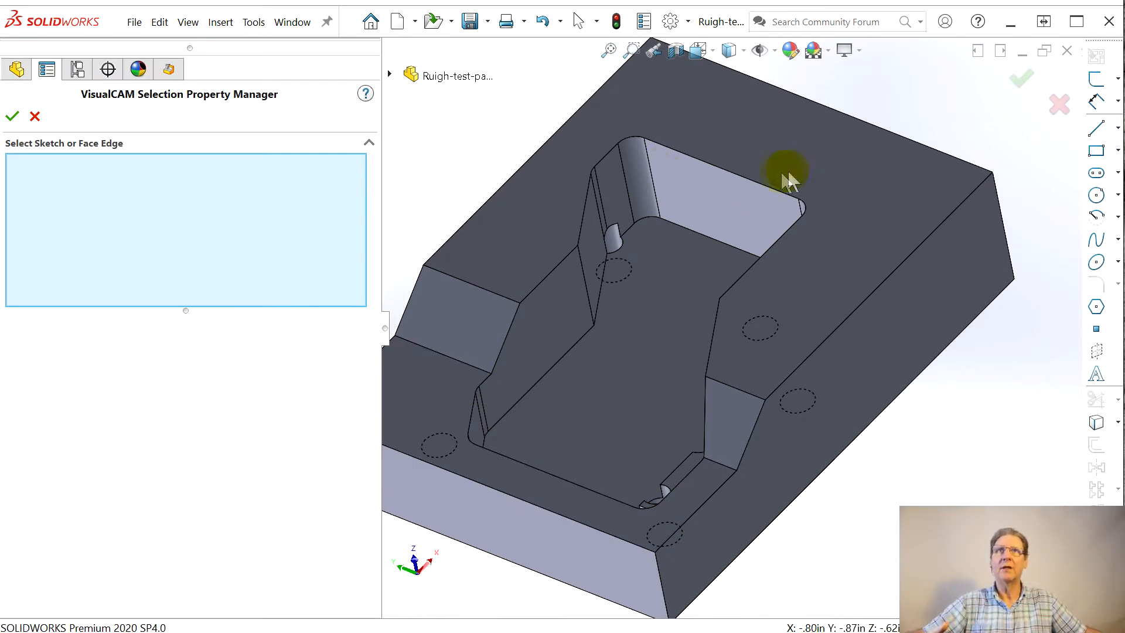
right_click(752, 181)
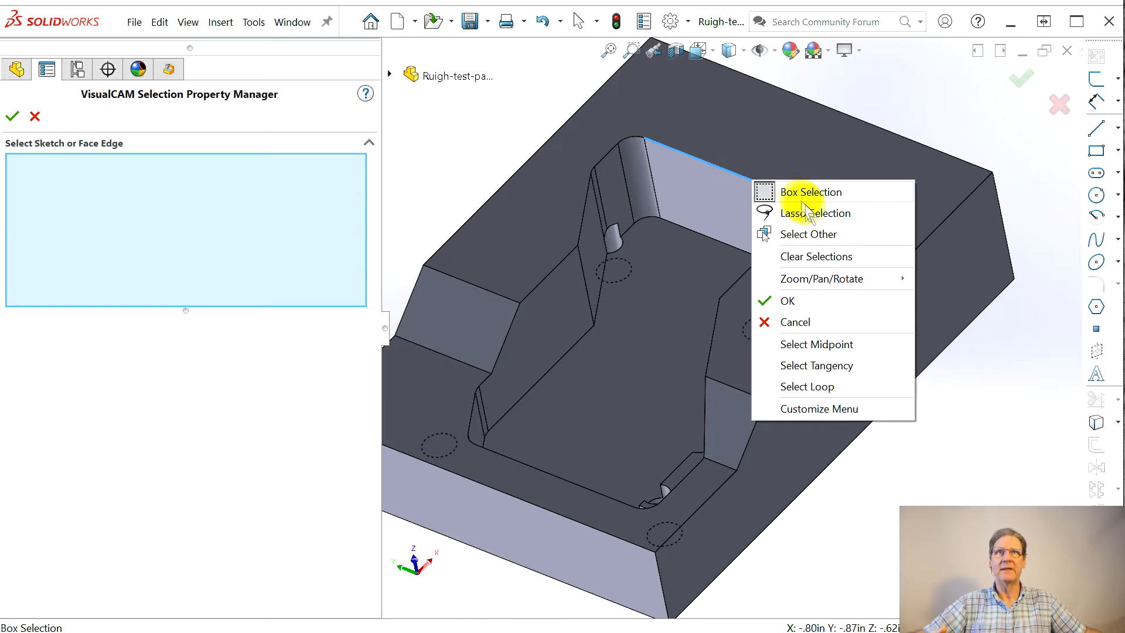
click(817, 365)
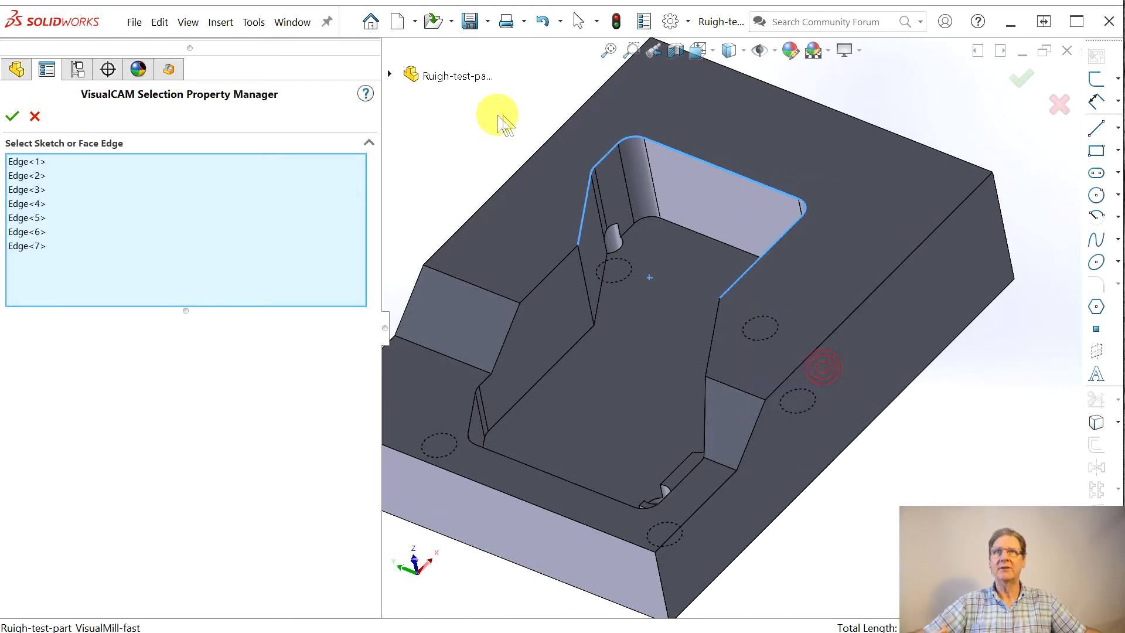
Step: Extend the machining region selection edge by edge along the pocket's stepped side rim to the corner at the wide end
right_click(552, 273)
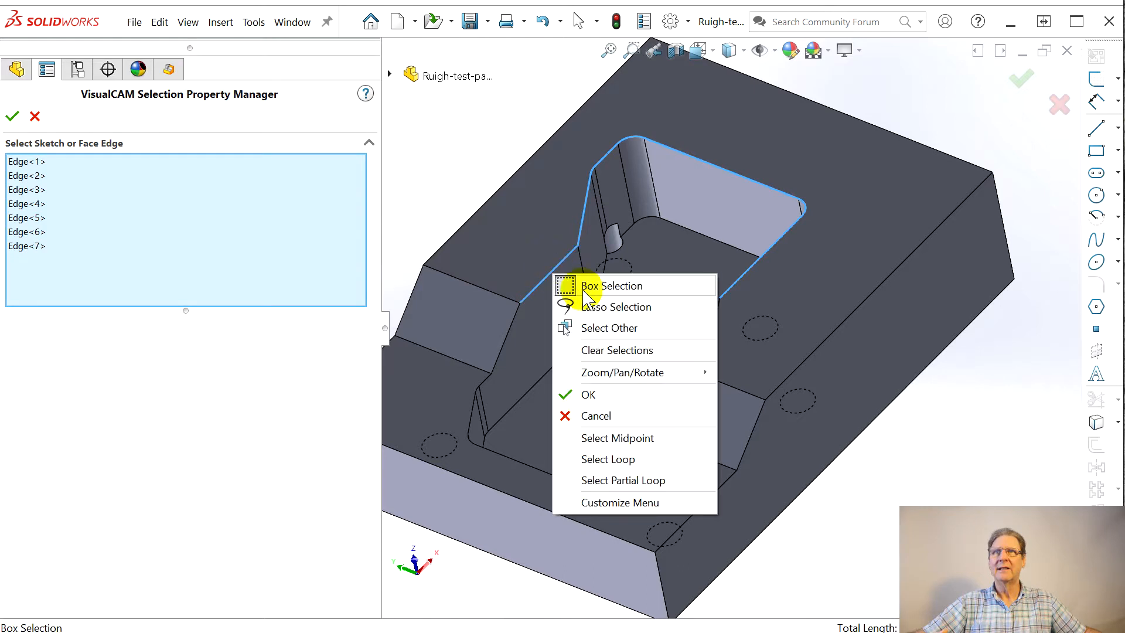
click(535, 288)
click(513, 327)
click(483, 379)
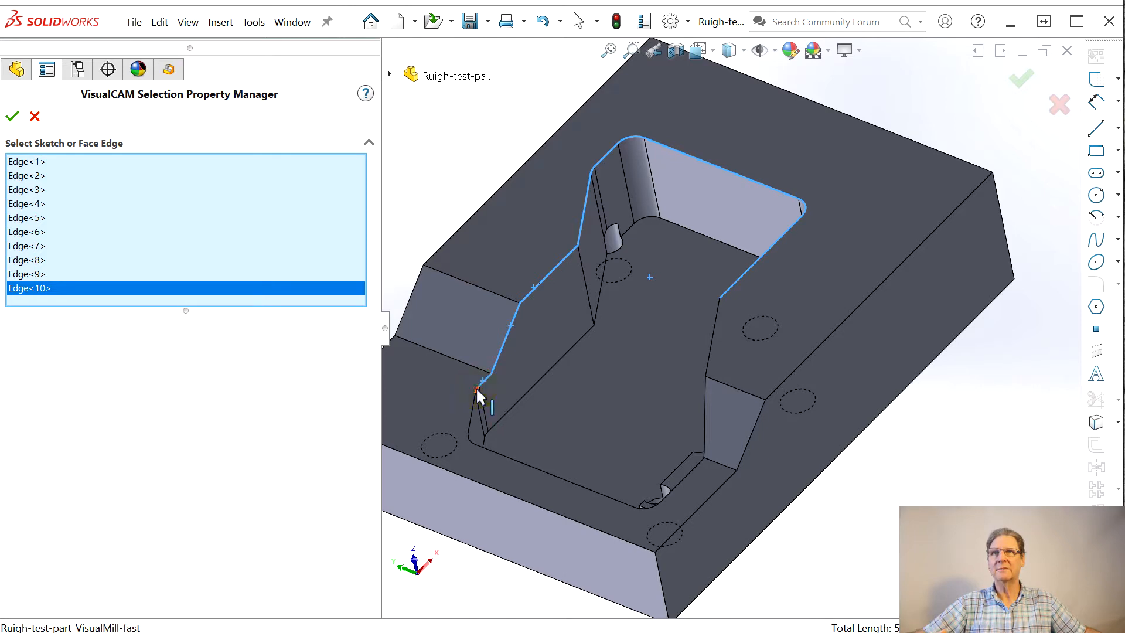
click(476, 387)
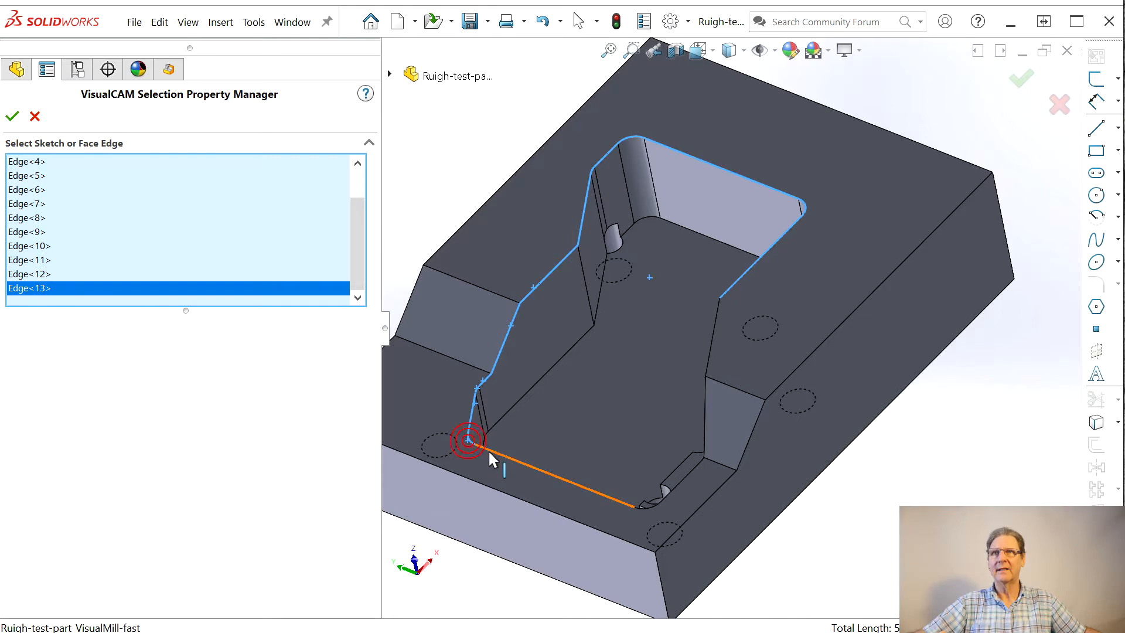
Step: Add the wide end's rim edge, its rounded corner and the connecting edges across the corner wall to the region selection
middle_drag(496, 454, 709, 578)
scroll(906, 519, down, 4)
middle_drag(622, 467, 669, 517)
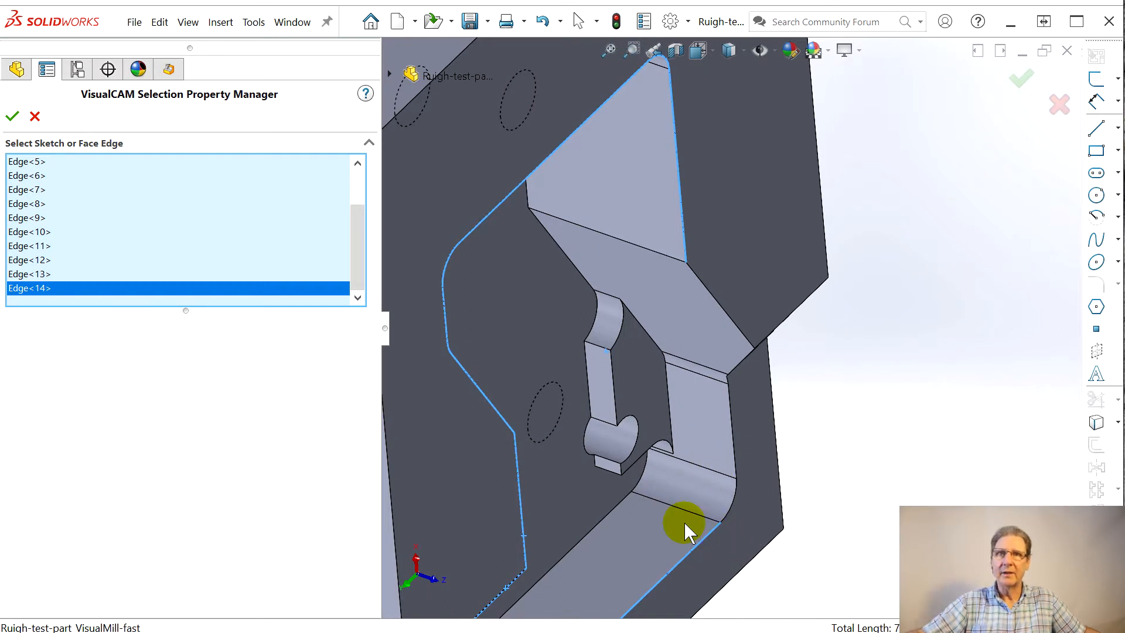
click(734, 504)
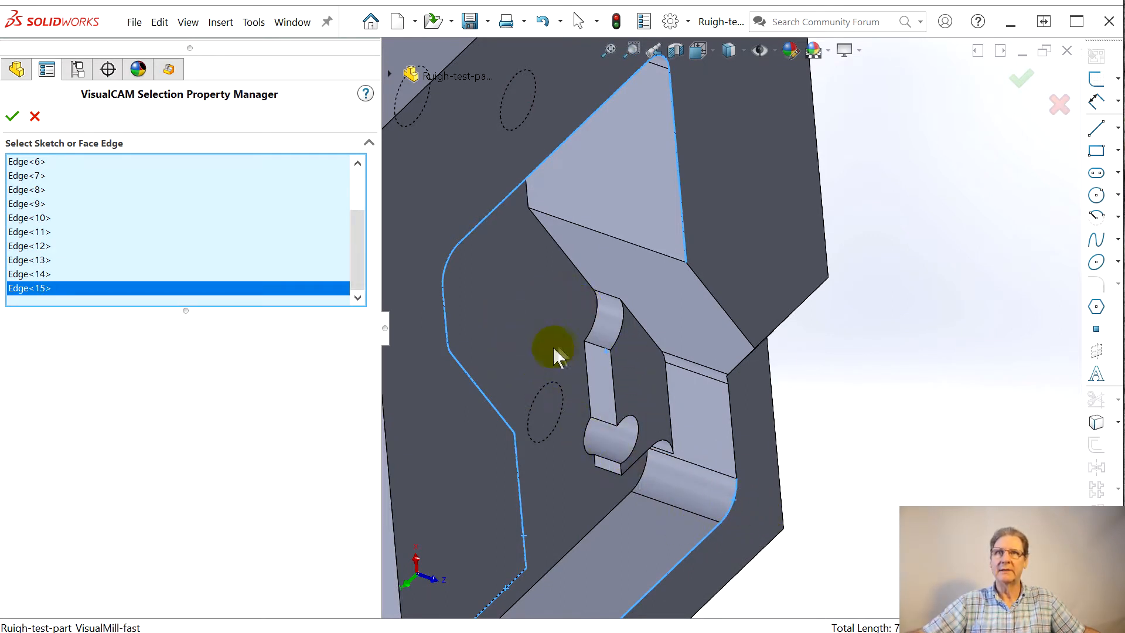
click(703, 469)
middle_drag(665, 486, 652, 420)
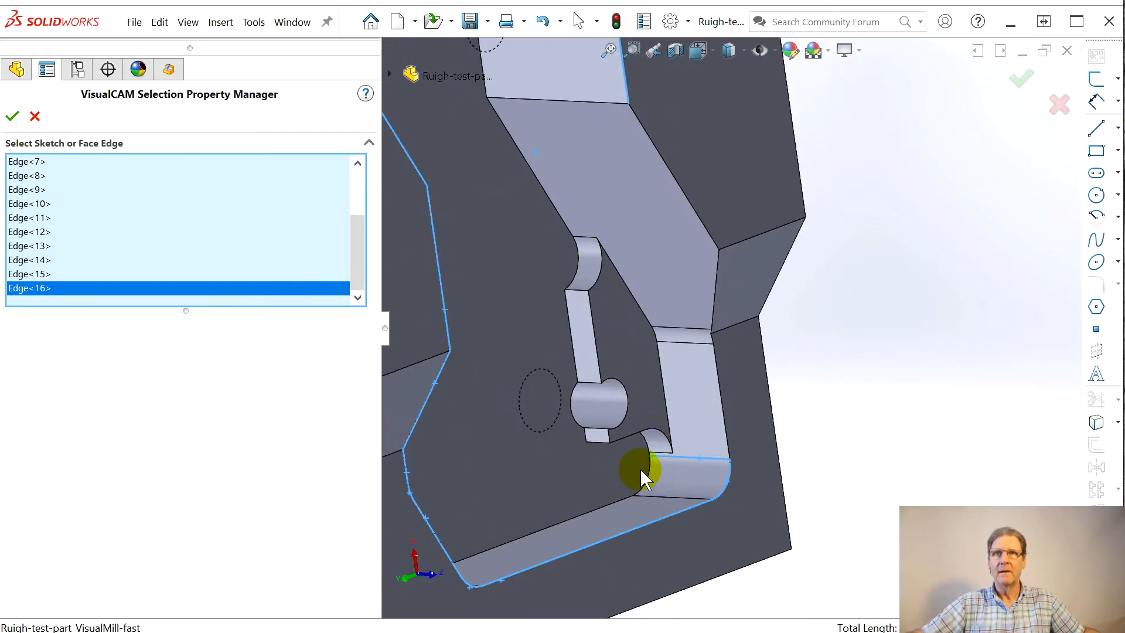
scroll(643, 478, down, 5)
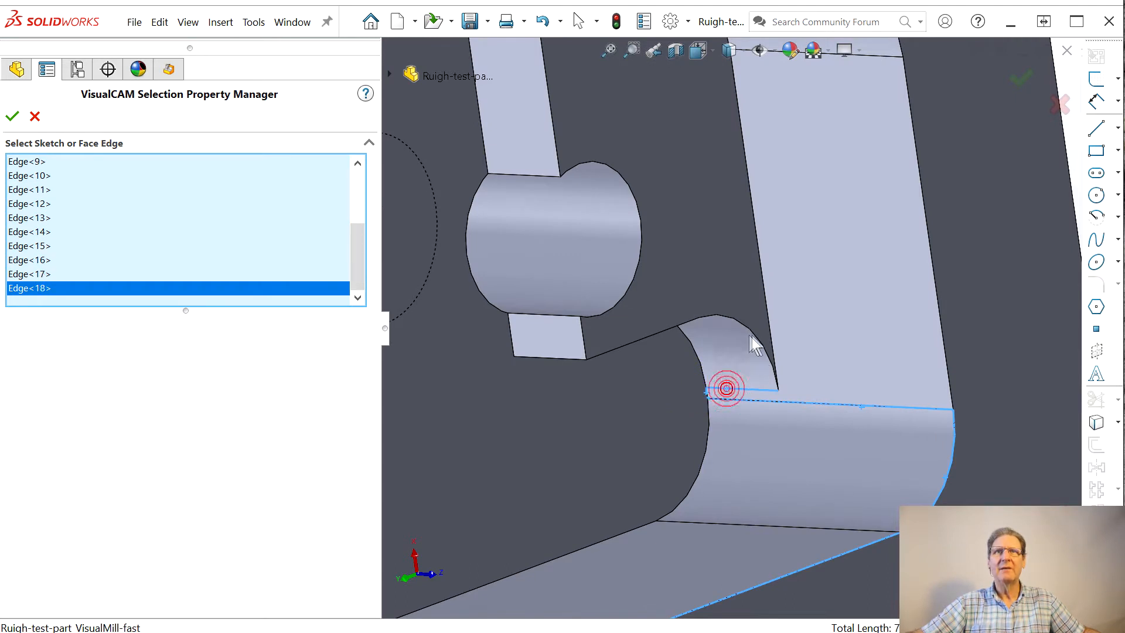
Step: Add the floor-level edges around the narrow ledge to the selection, including its corner reliefs and the arc of the hole
click(675, 327)
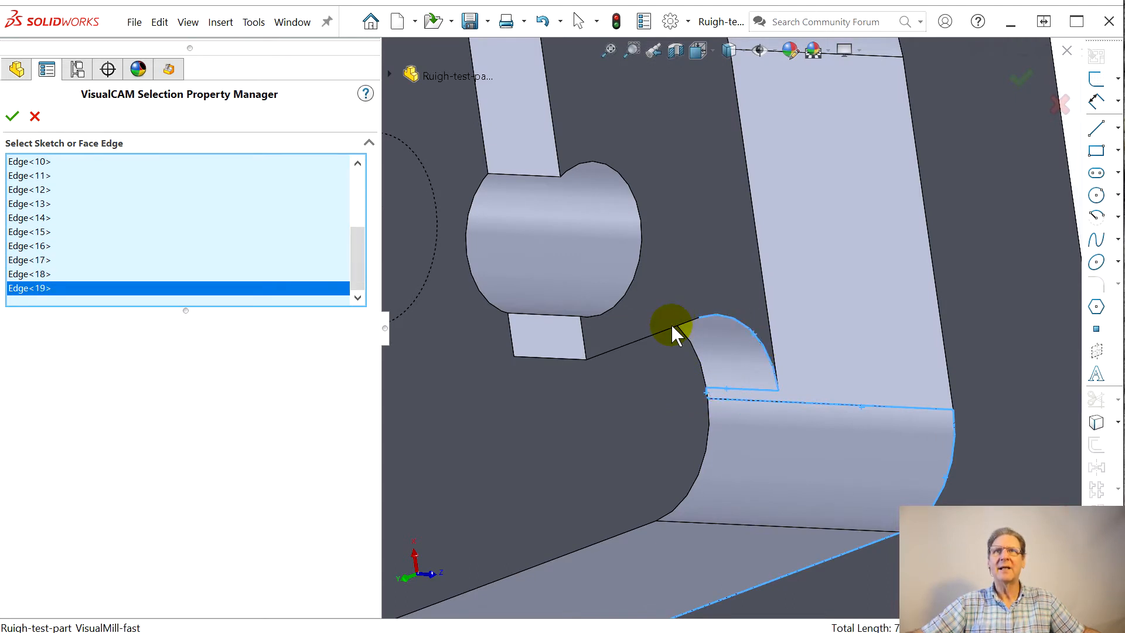
click(588, 336)
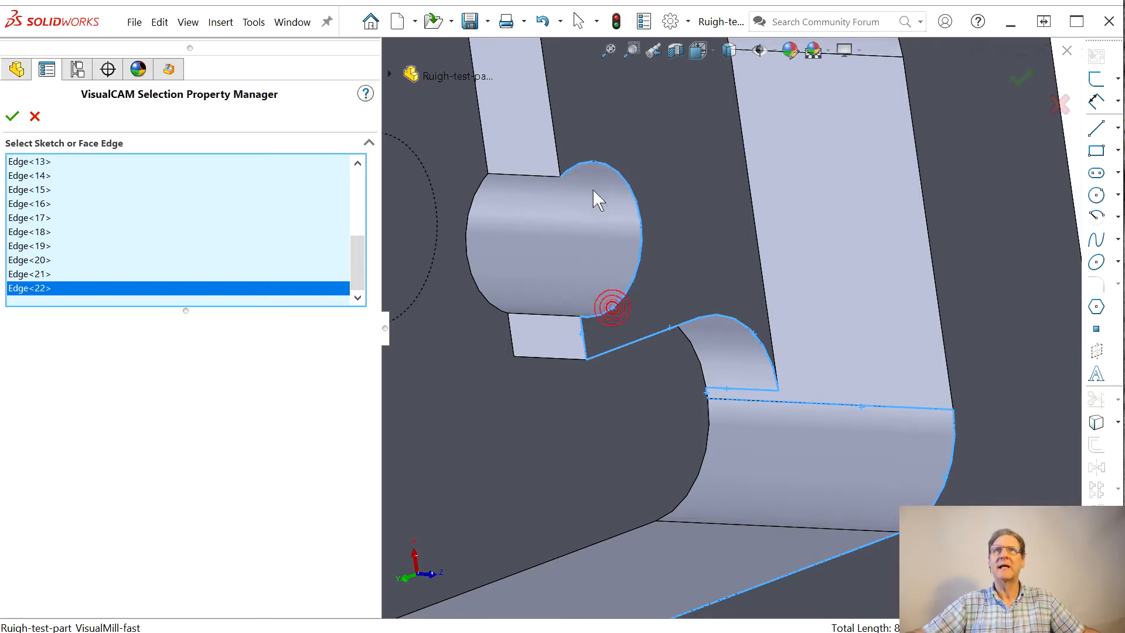
scroll(592, 170, up, 4)
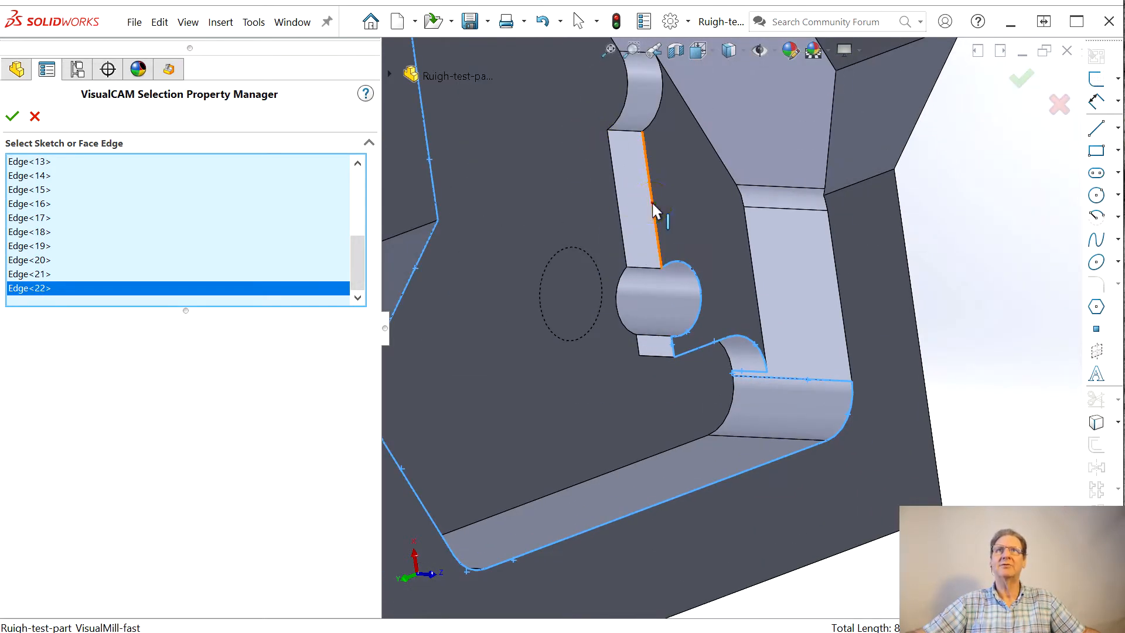
click(659, 117)
scroll(615, 77, up, 1)
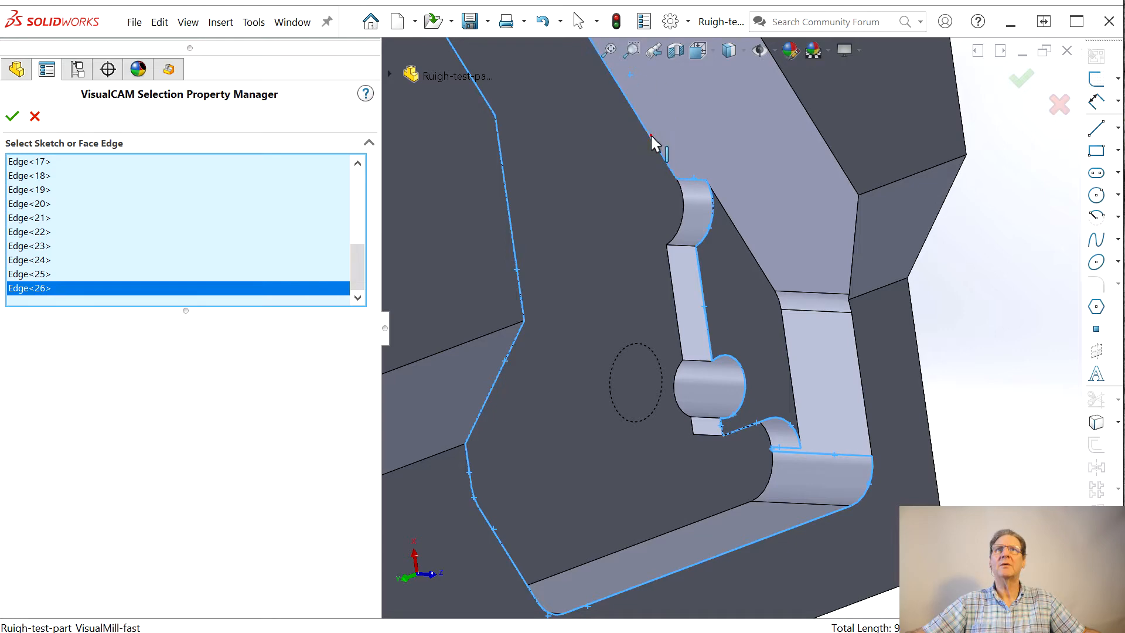
Step: Close the edge chain with the connecting edge on the side wall and accept the selected machining regions
scroll(653, 98, down, 2)
scroll(659, 99, up, 4)
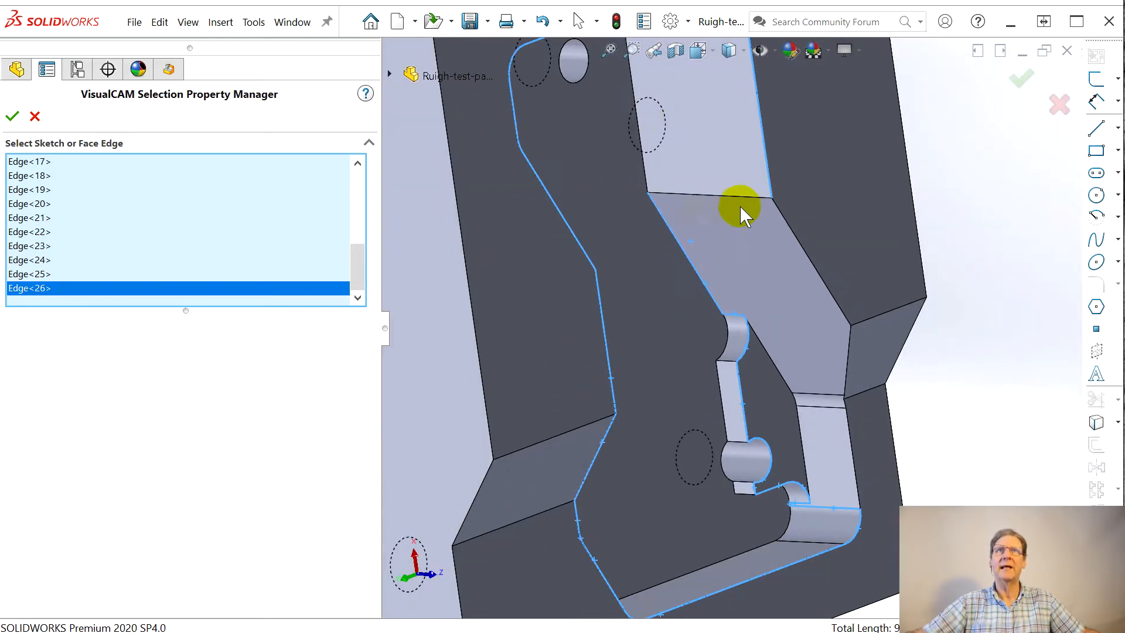
click(699, 196)
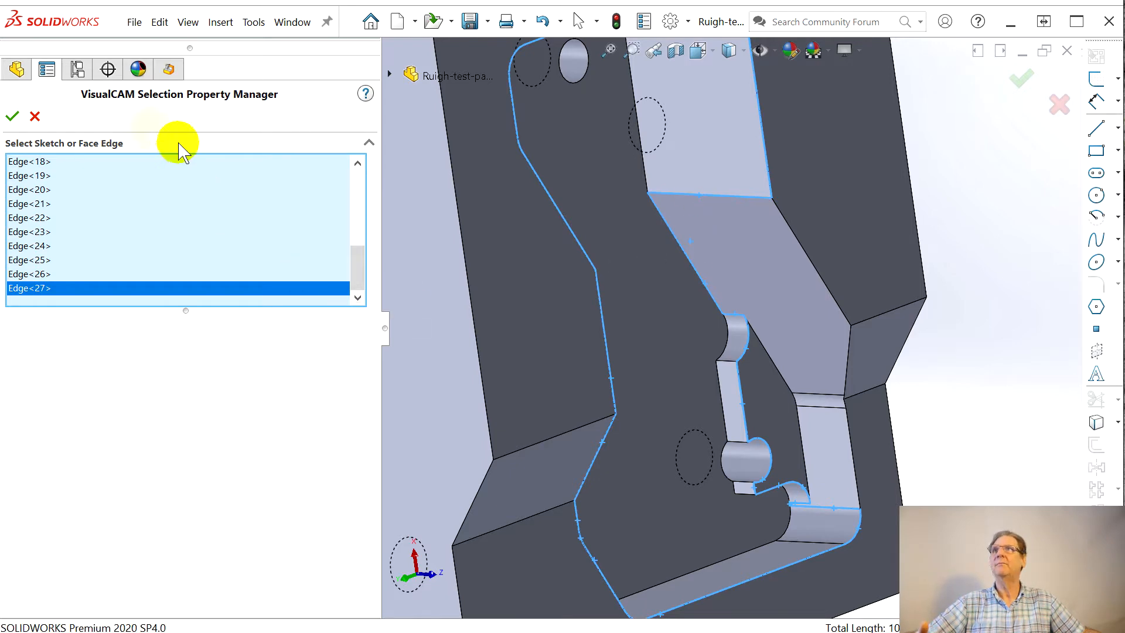
click(12, 117)
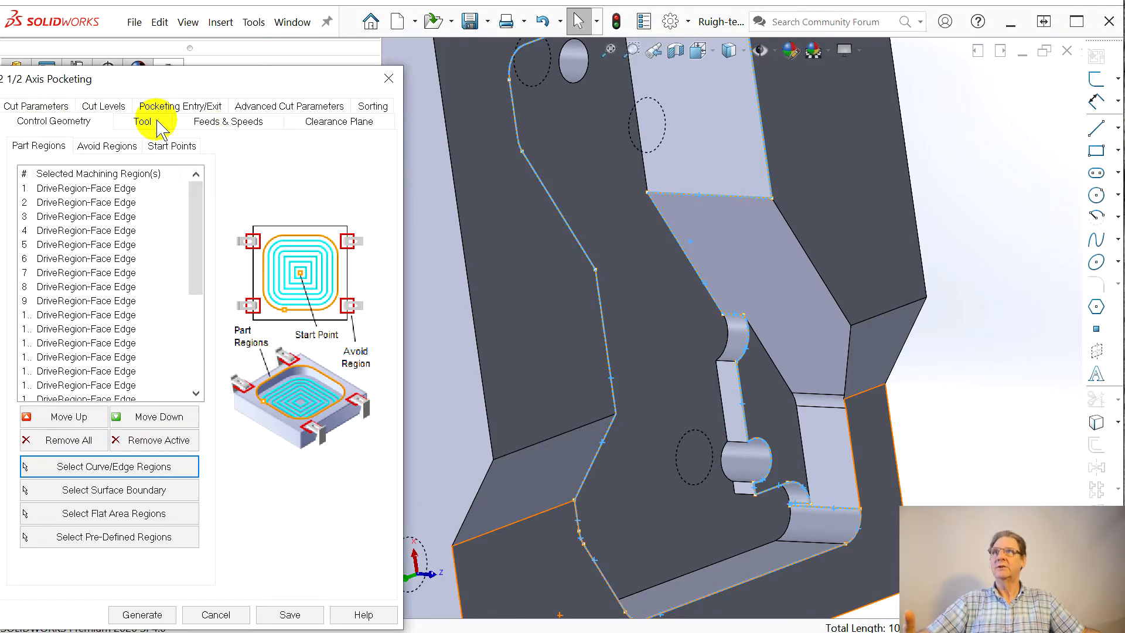
Step: Review the tool, feeds, clearance and sorting settings of the pocketing operation and set the arc fitting tolerance to 0.0001
click(143, 120)
click(214, 122)
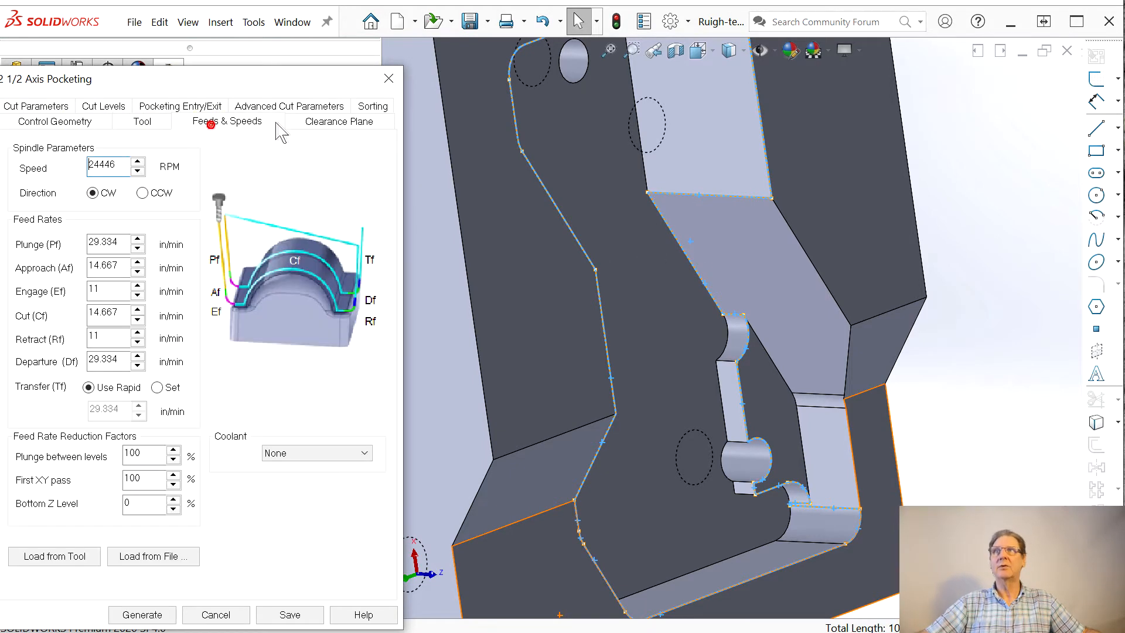
click(317, 123)
click(373, 106)
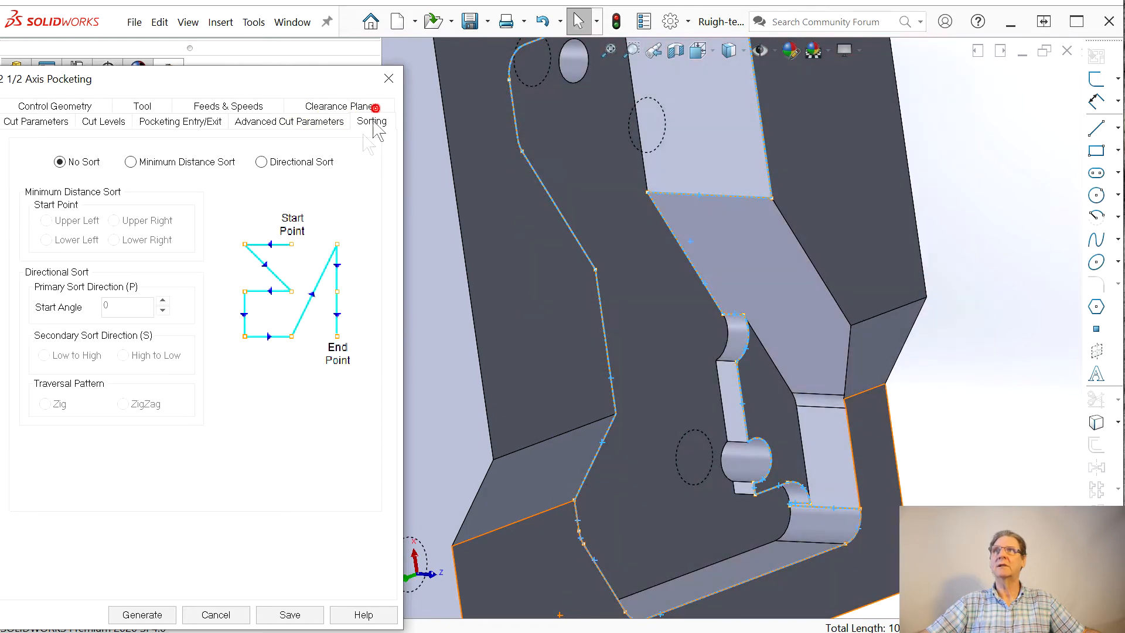
click(275, 122)
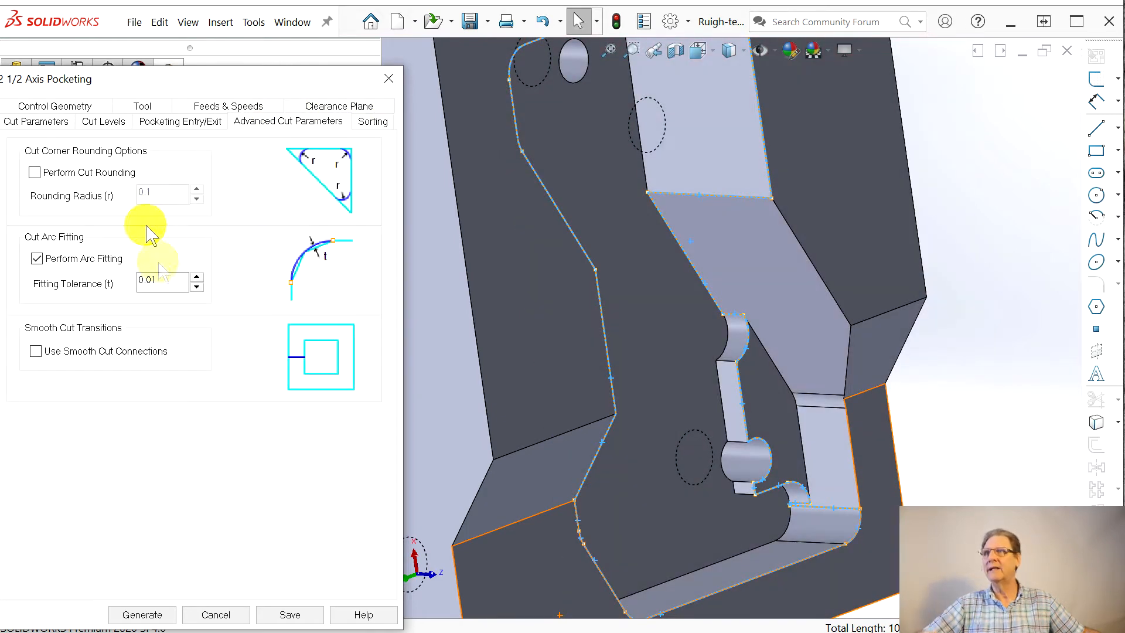
click(144, 284)
text(0)
text(00)
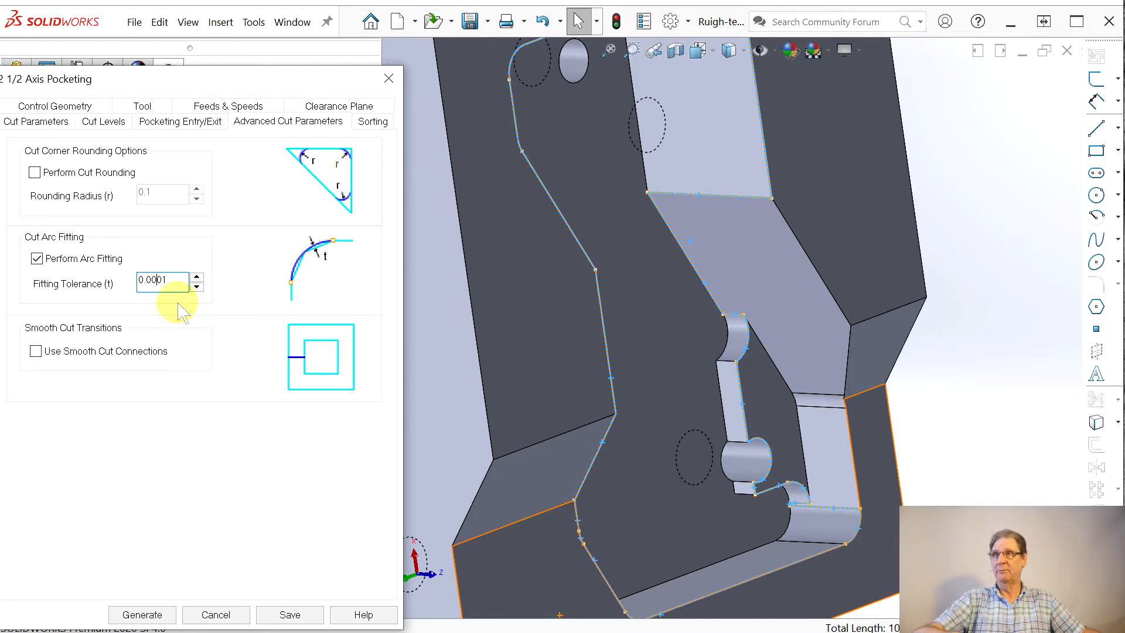
Step: Define the top of the cut geometry at -0.725 by picking the upper corner point of the narrow ledge
click(163, 125)
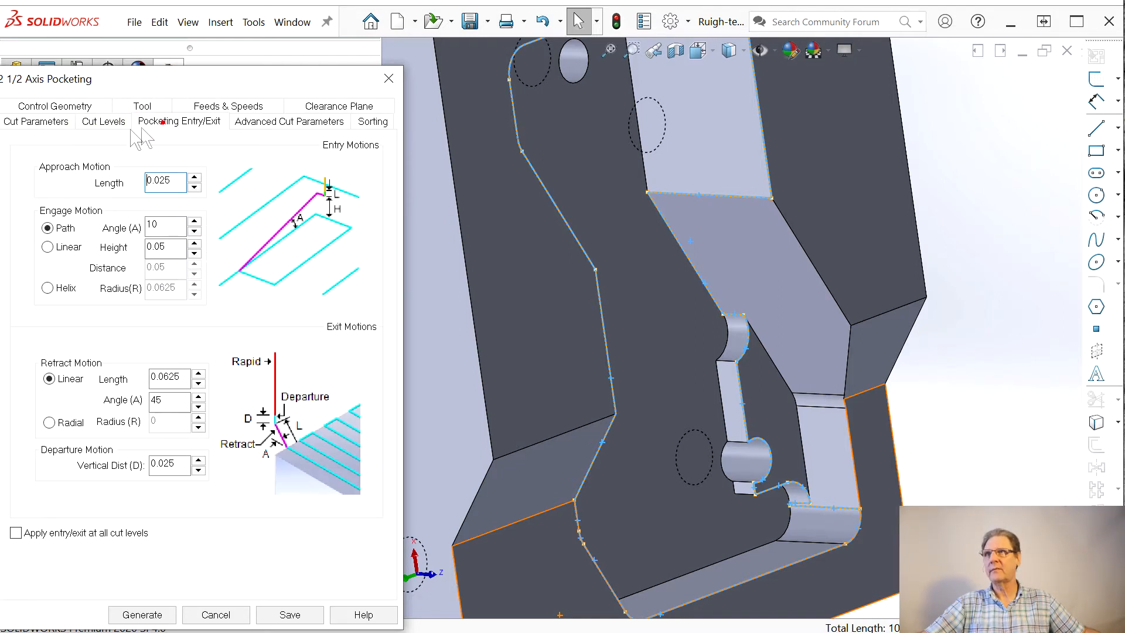
click(111, 125)
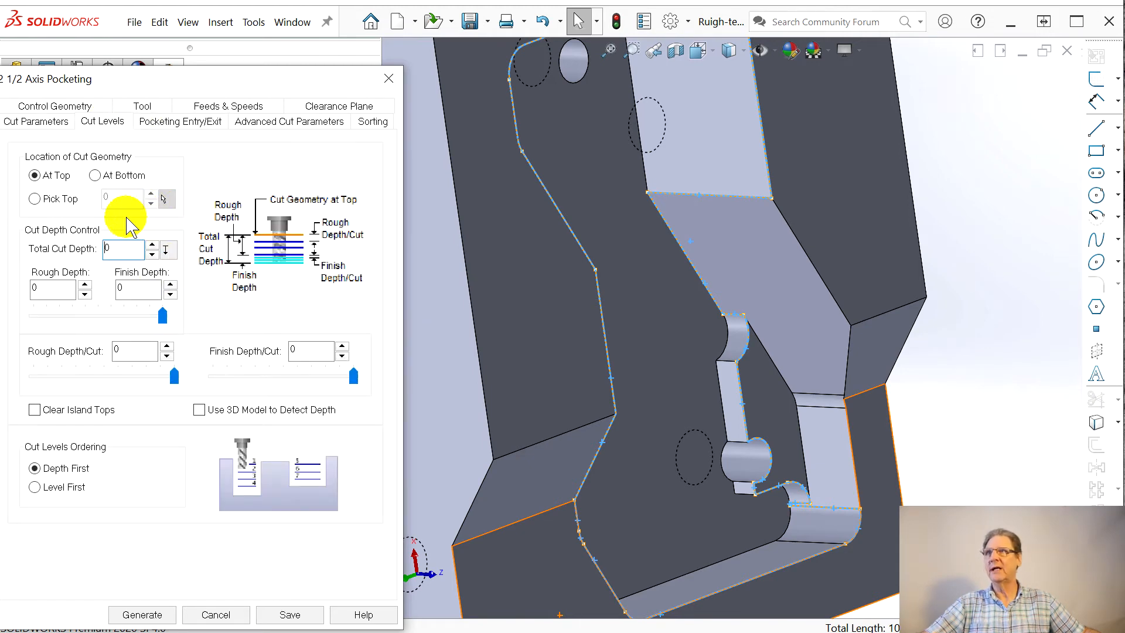
click(36, 200)
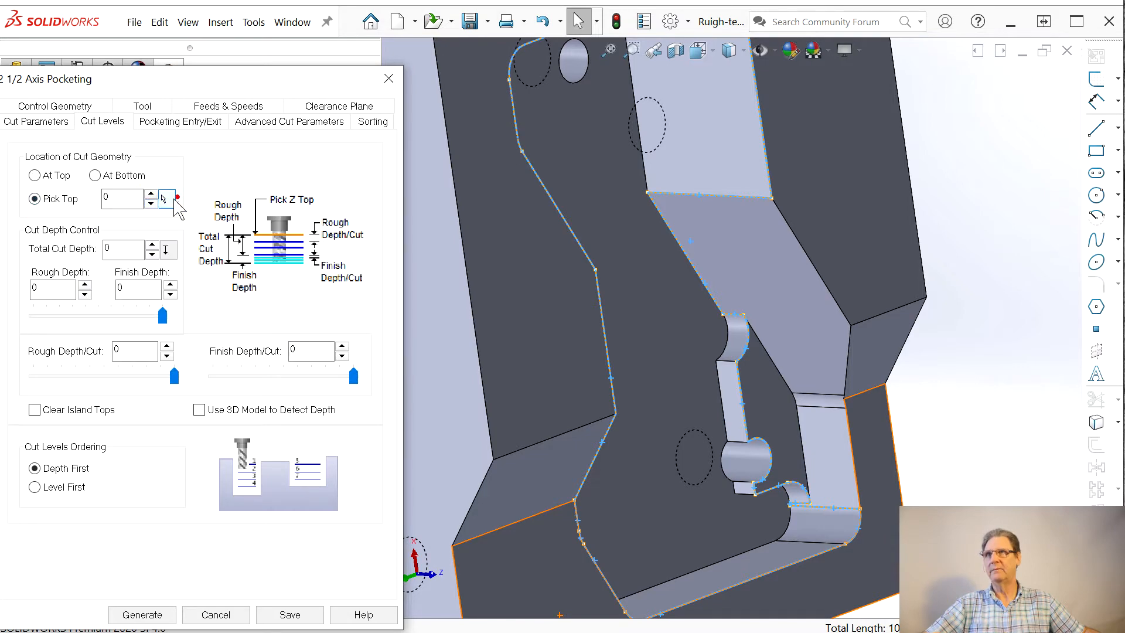
click(164, 198)
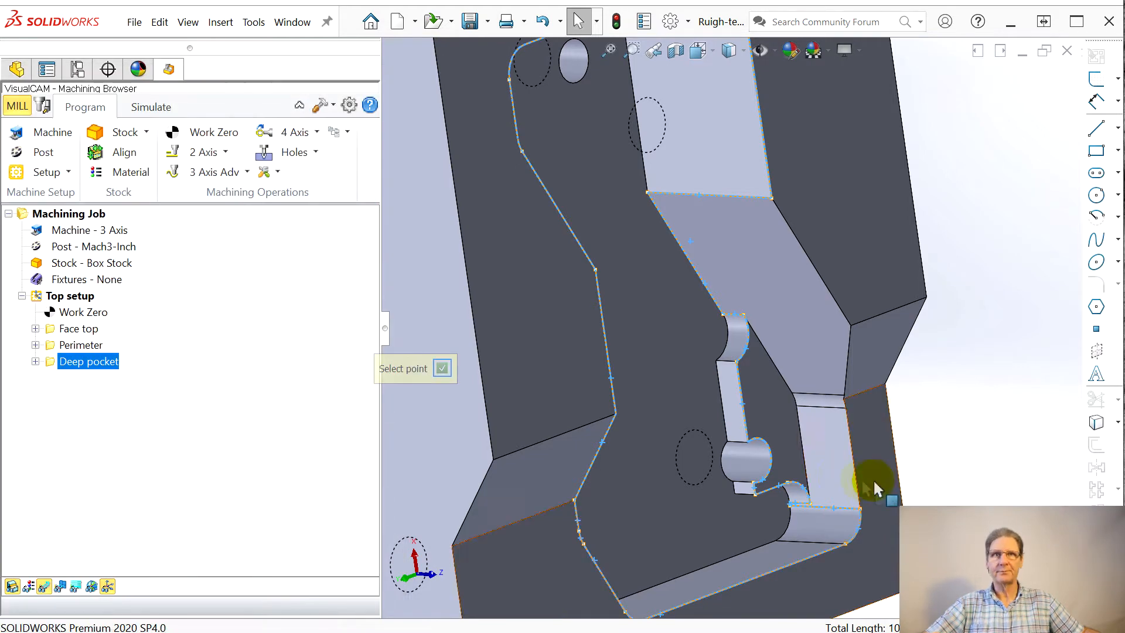
click(738, 364)
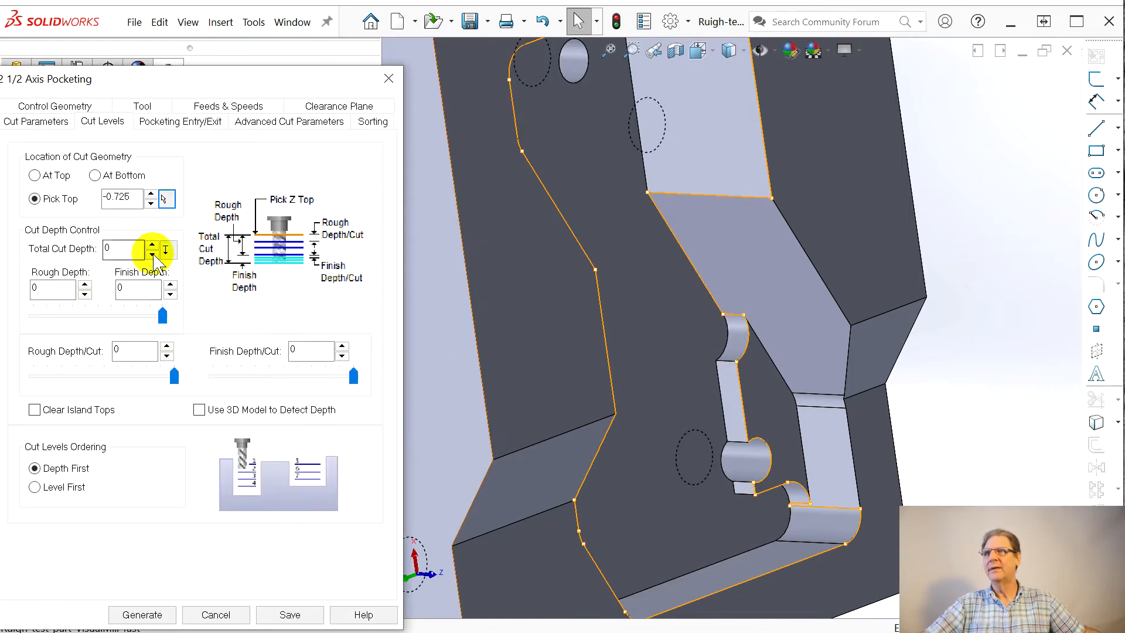
Step: Pick the total cut depth of 0.125 between two points on the ledge and set the rough depth per cut to 0.1
click(168, 250)
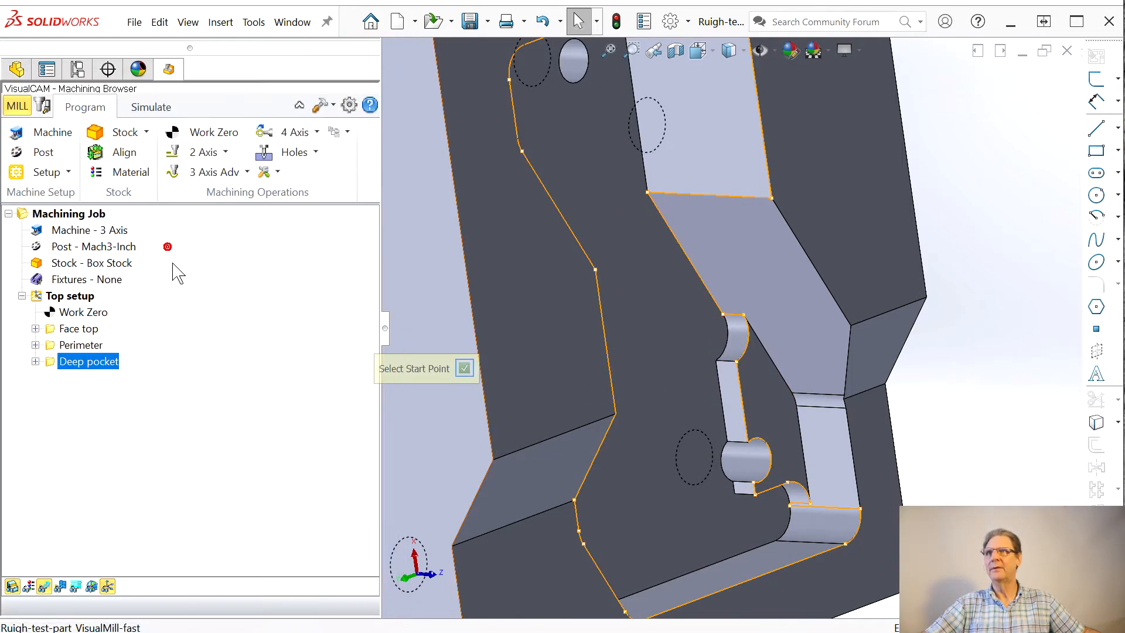
click(737, 361)
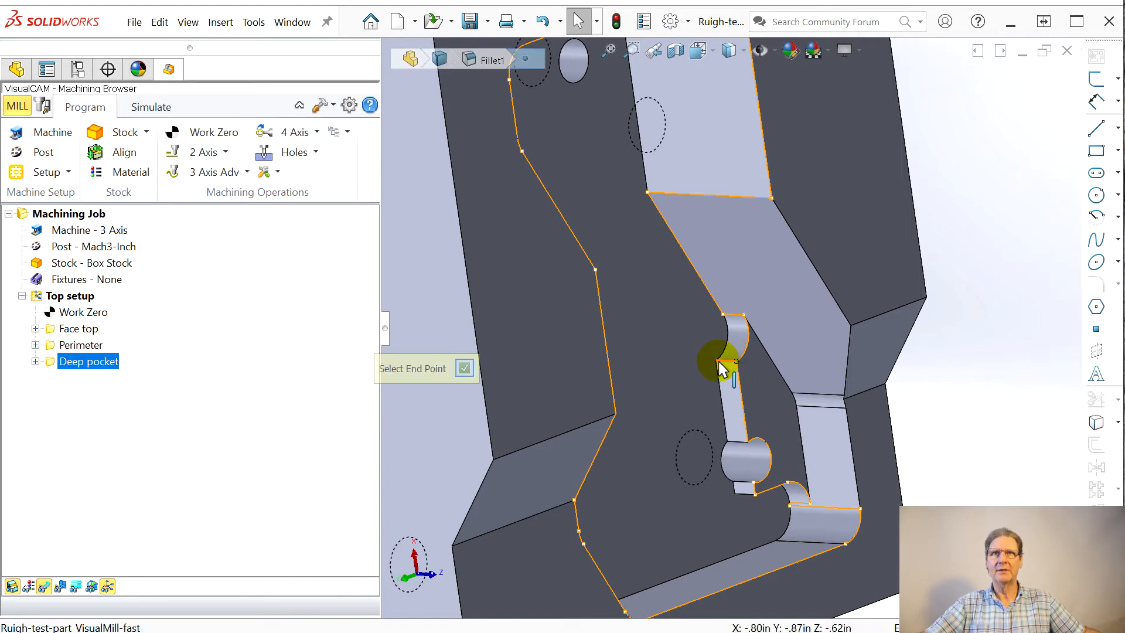
click(717, 361)
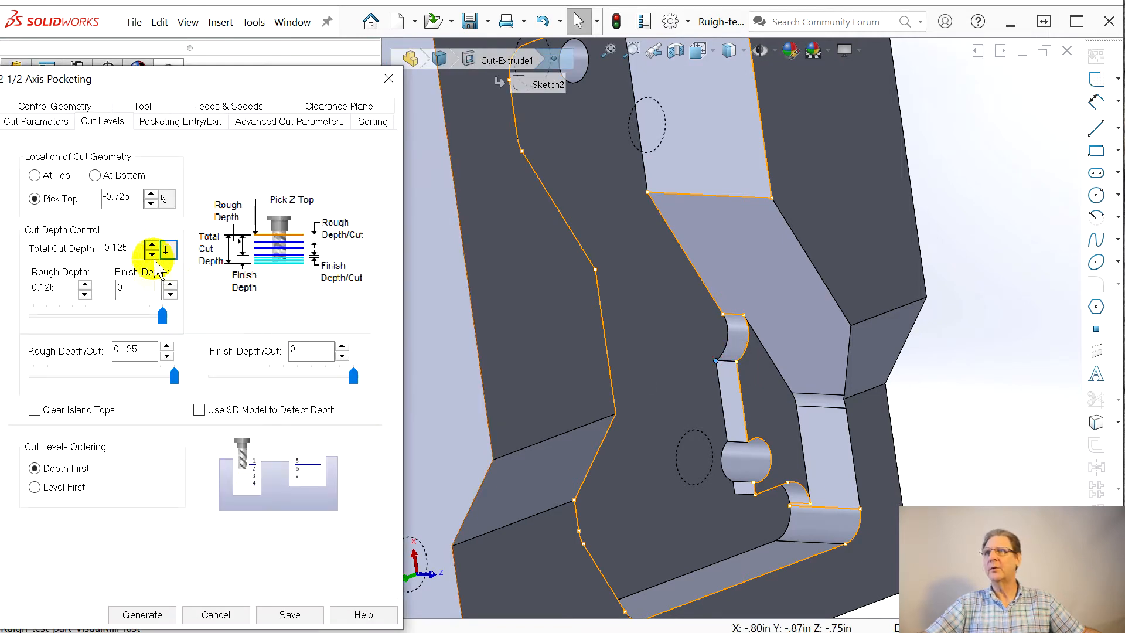
mouse_move(163, 317)
mouse_down()
mouse_move(136, 318)
mouse_move(150, 318)
mouse_up()
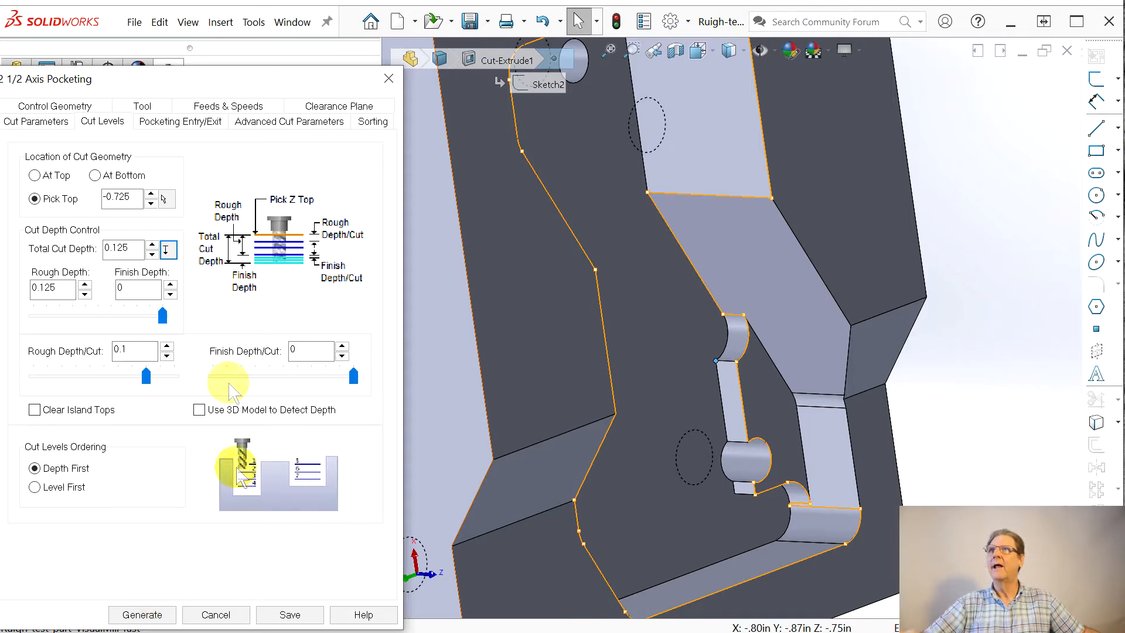
Step: Set the cut tolerance to 0.0001, the stock to 0.0 and the cut direction to climb, and generate the pocketing toolpath
click(37, 123)
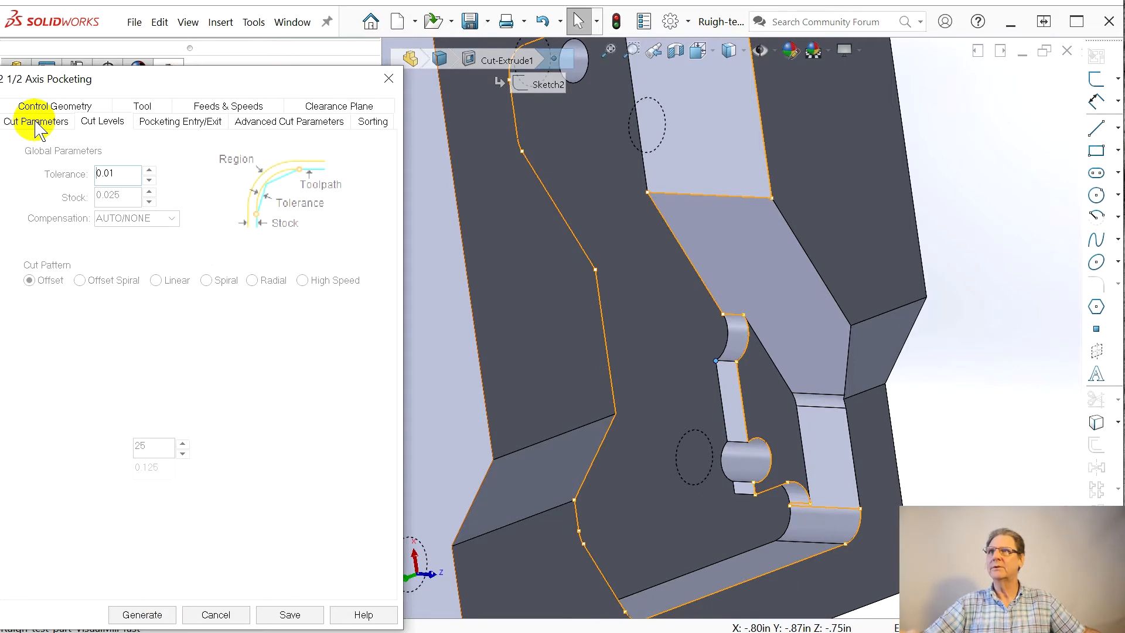
drag(108, 192, 135, 193)
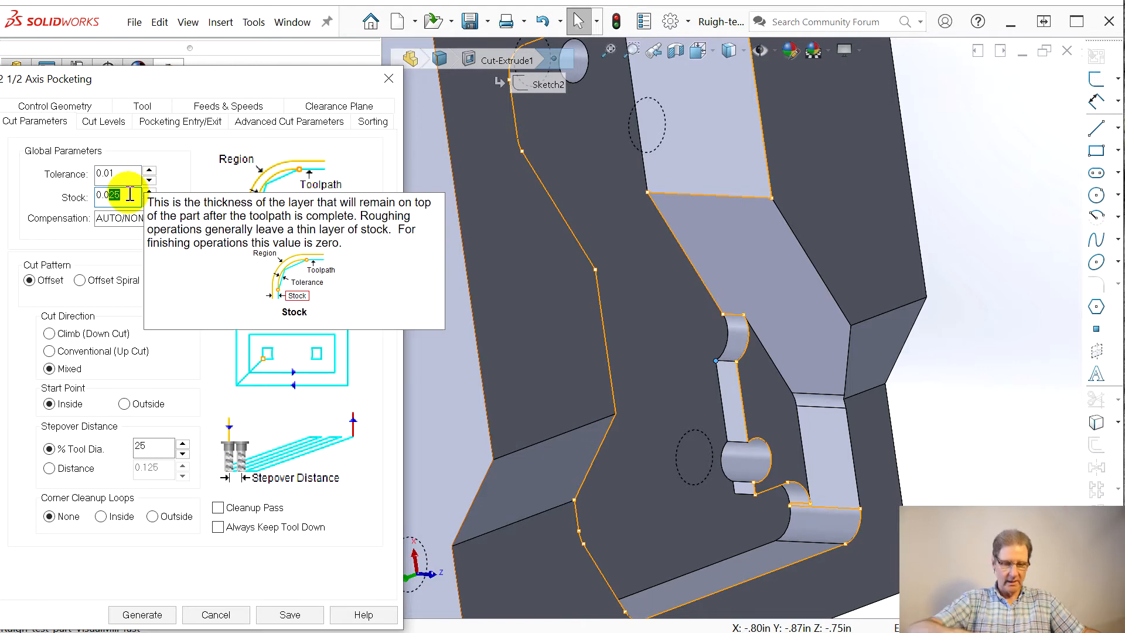
key(BackSpace)
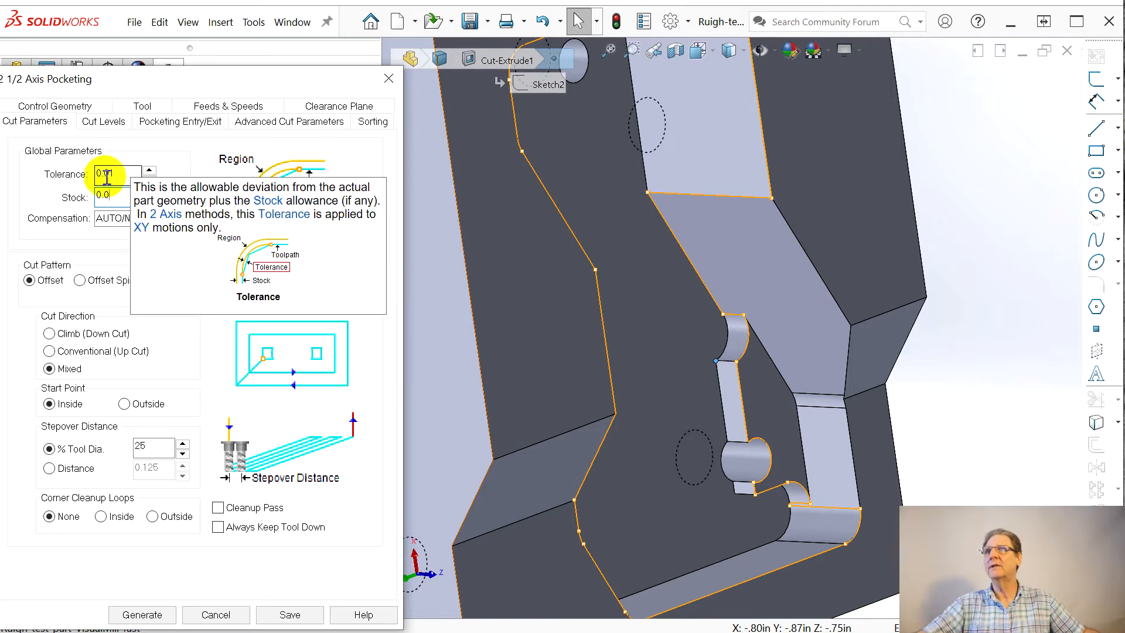
click(109, 174)
text(00)
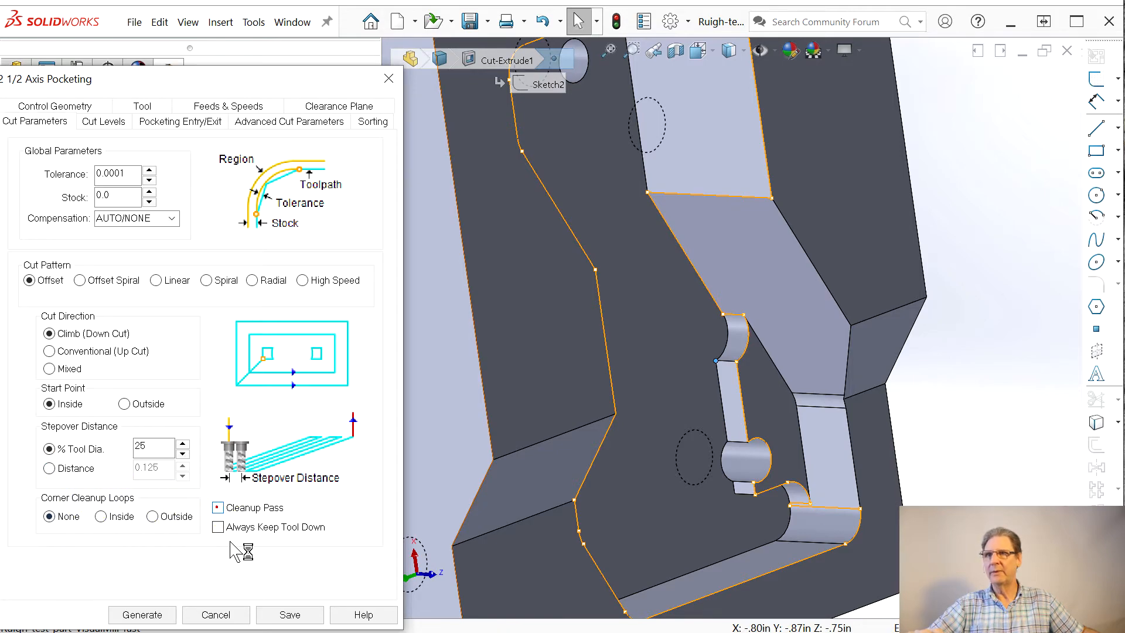
click(142, 615)
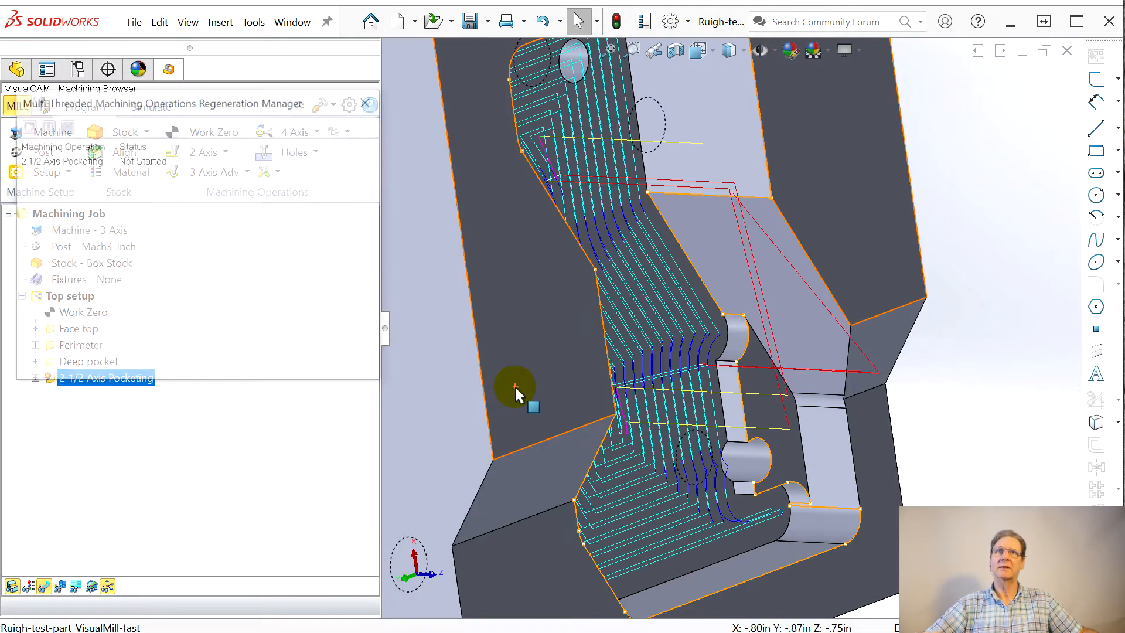
Step: Inspect the generated pocketing toolpath around the narrow ledge and in the pocket's rounded corner
middle_drag(550, 422, 552, 450)
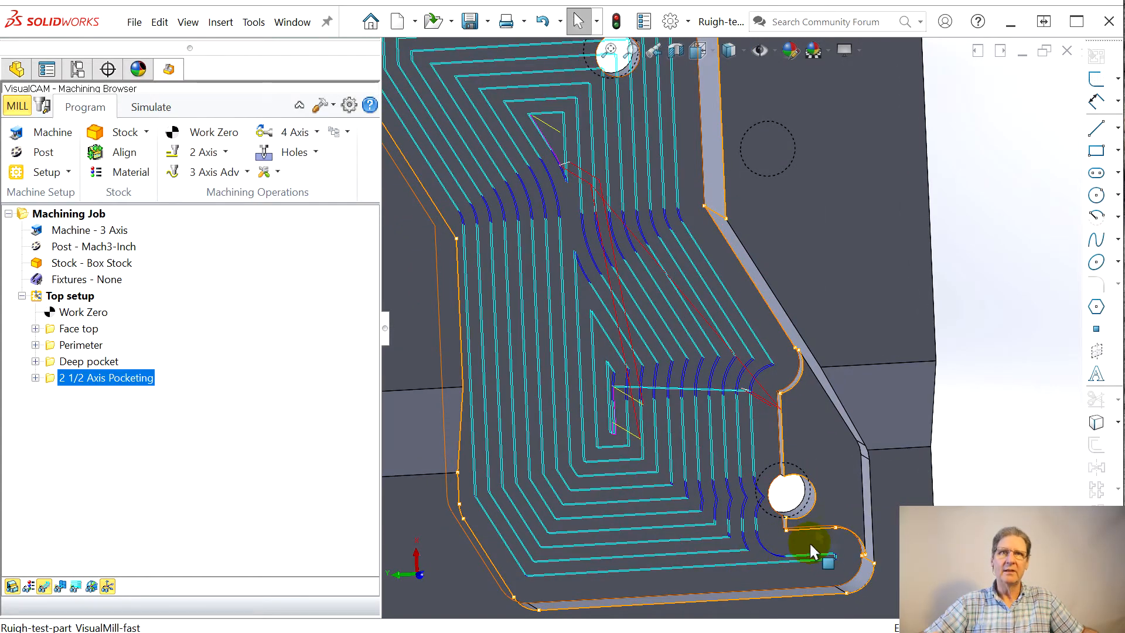
scroll(808, 422, up, 5)
scroll(743, 100, down, 8)
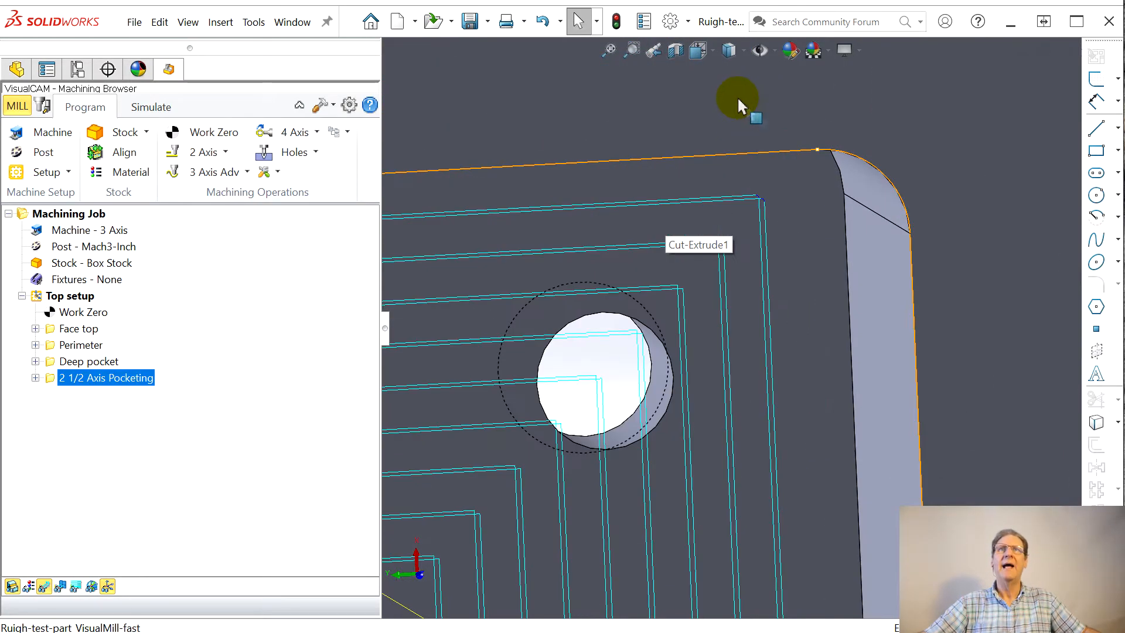
scroll(740, 104, down, 3)
scroll(756, 298, down, 3)
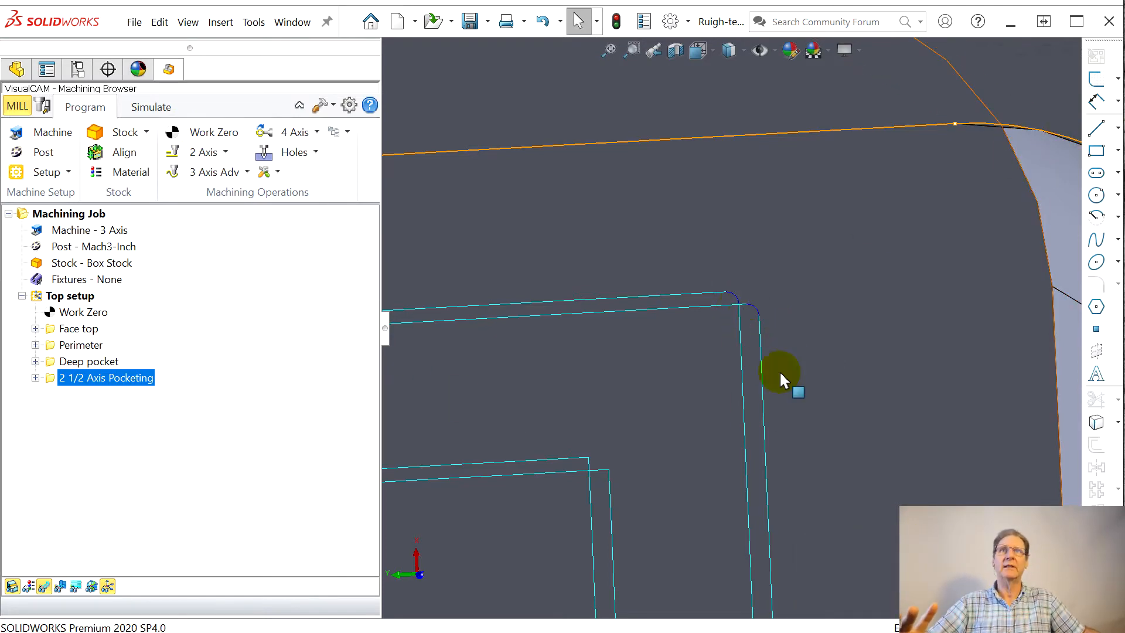
Step: Simulate the cutting of the 2 1/2 axis pocketing toolpath with the whole part in view
scroll(744, 345, up, 3)
scroll(639, 433, up, 7)
middle_drag(698, 487, 623, 445)
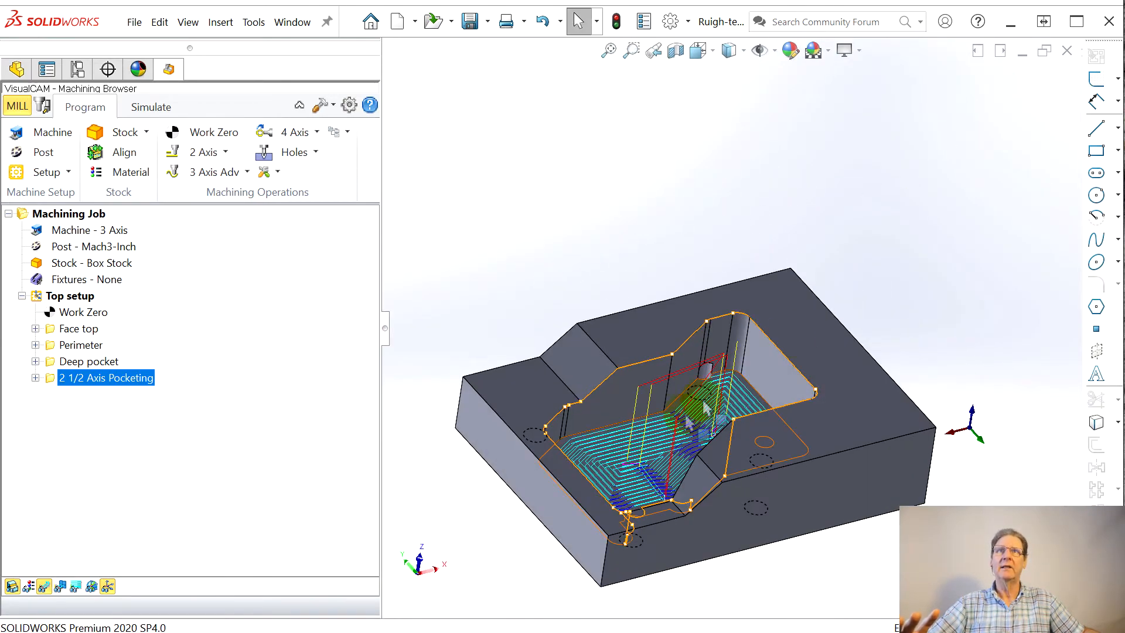
click(132, 109)
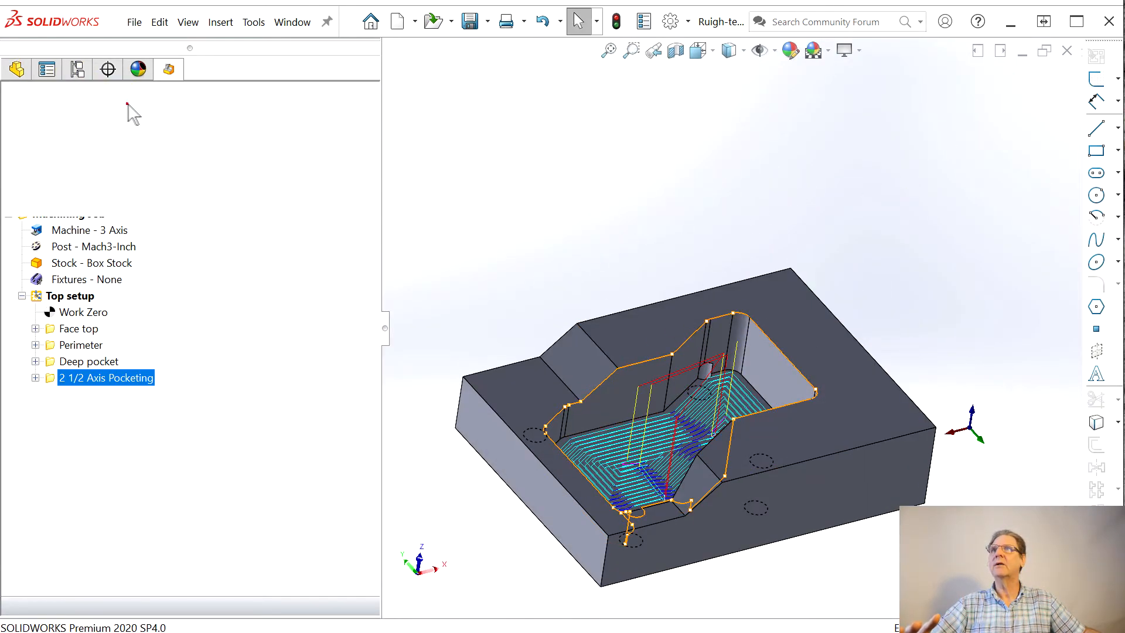
click(160, 153)
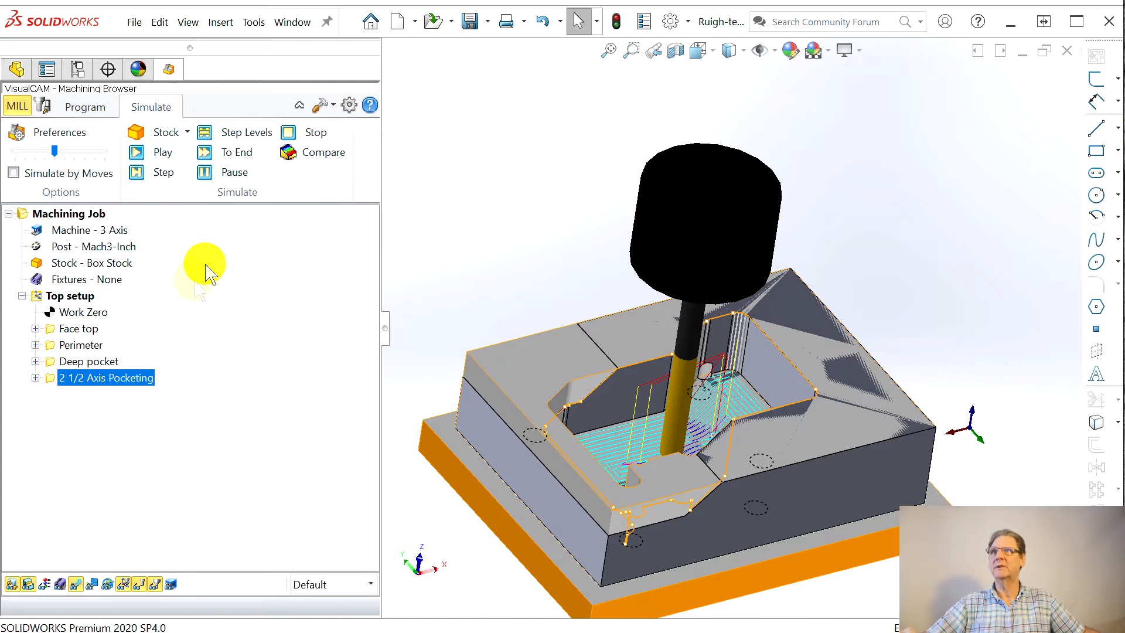
click(159, 154)
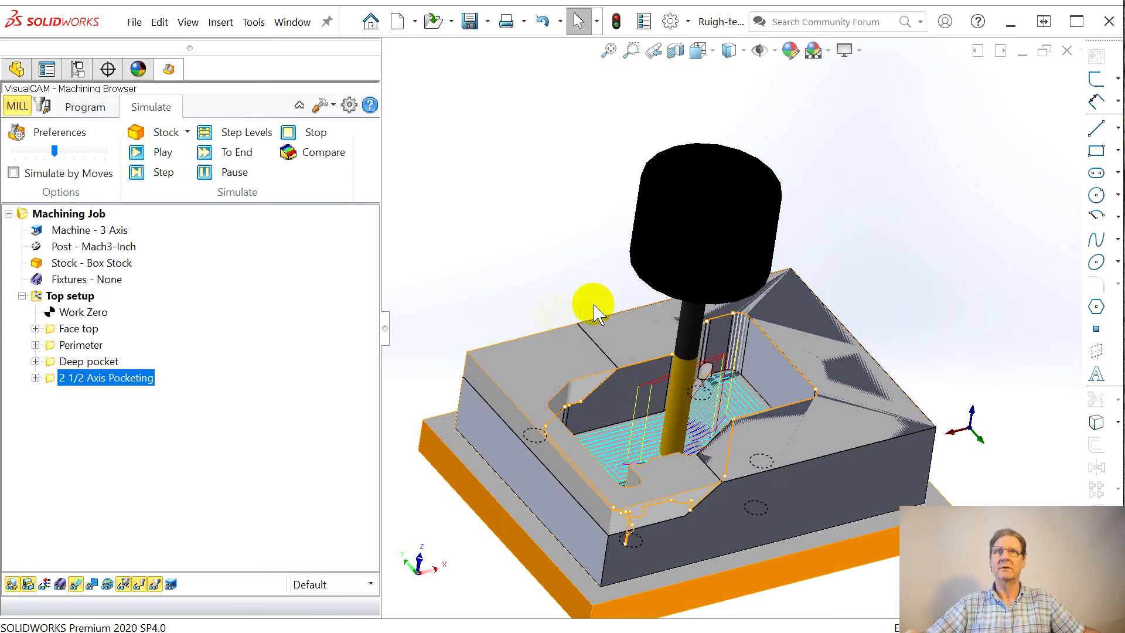
Step: Compare the simulated stock with the part and examine the pocket floor, walls and corners, then close the comparison
click(289, 152)
scroll(735, 383, up, 4)
mouse_move(735, 385)
middle_down()
mouse_move(562, 490)
mouse_move(605, 550)
mouse_move(659, 538)
mouse_move(683, 507)
mouse_move(743, 477)
mouse_move(735, 473)
mouse_move(740, 498)
mouse_move(695, 490)
mouse_move(692, 478)
mouse_move(726, 486)
mouse_move(762, 551)
middle_up()
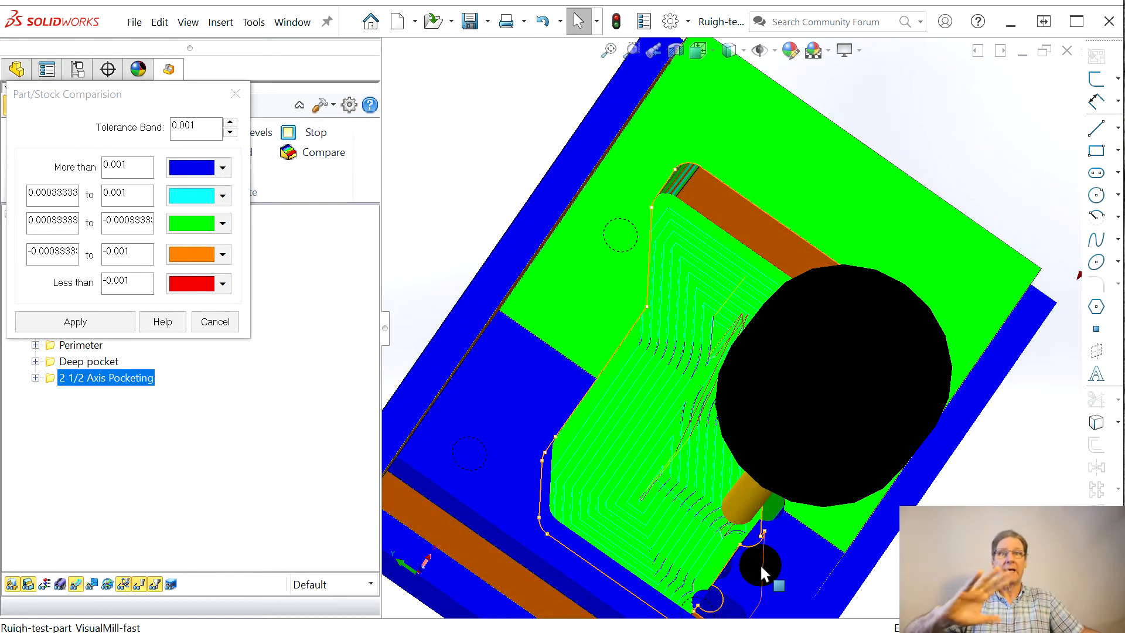
middle_drag(657, 301, 679, 196)
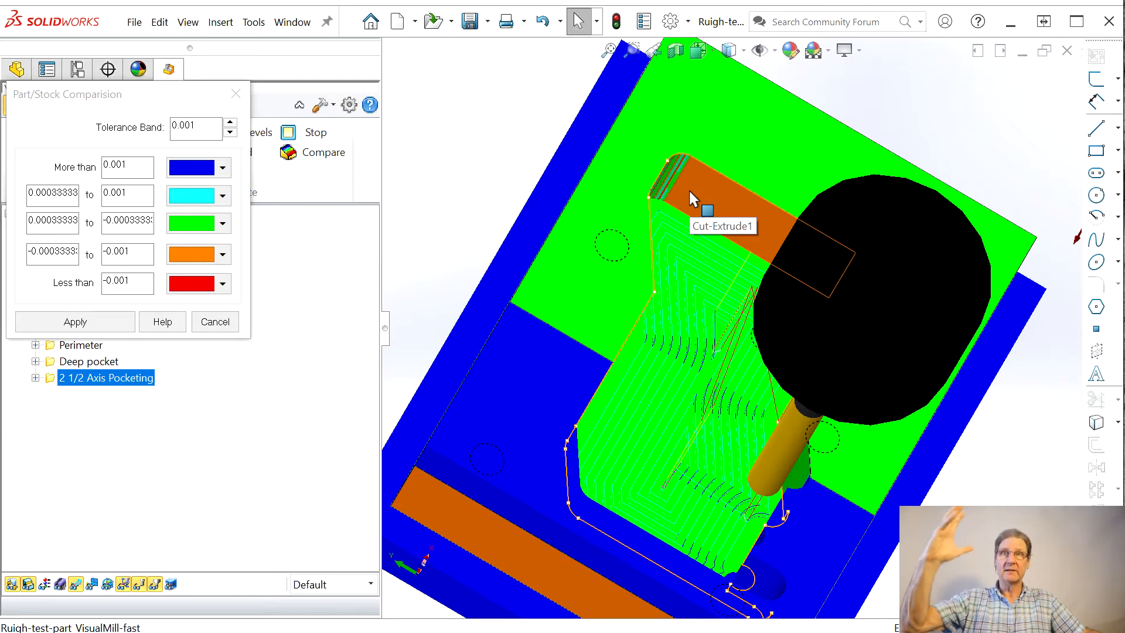
middle_drag(648, 346, 625, 245)
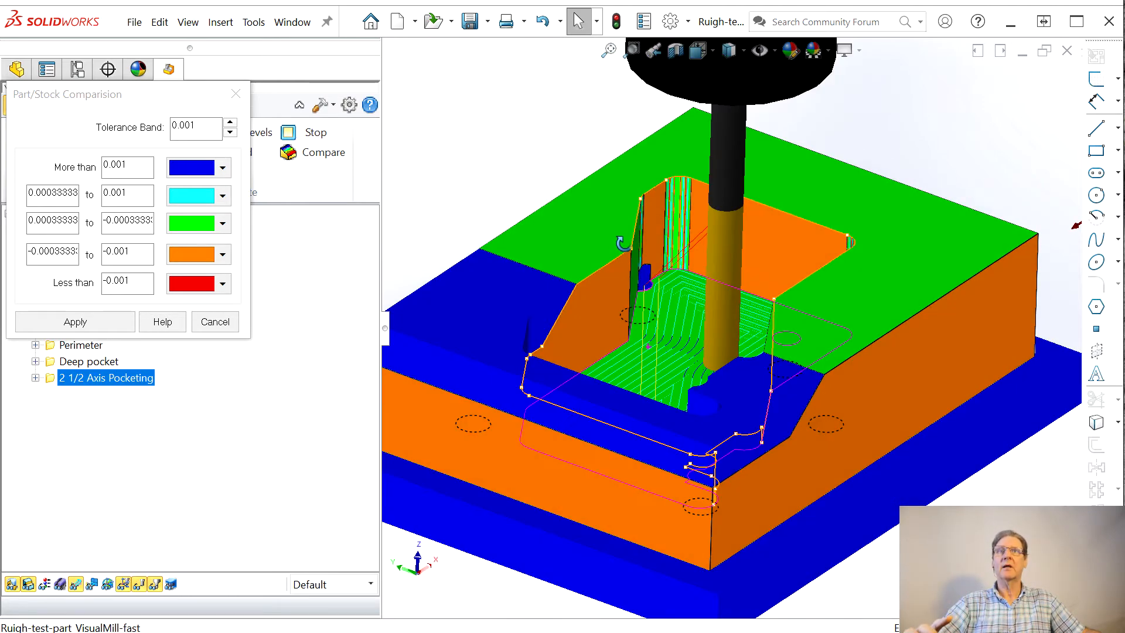
click(233, 94)
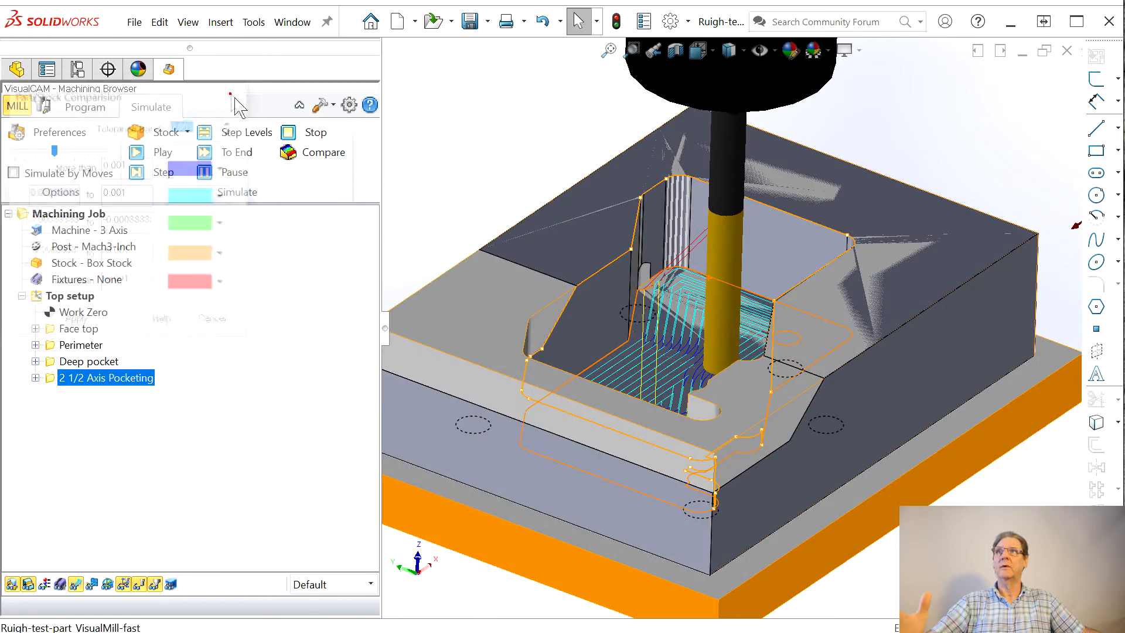
Step: Restart the simulation from the raw box stock and run all Top setup operations through to the end
click(66, 296)
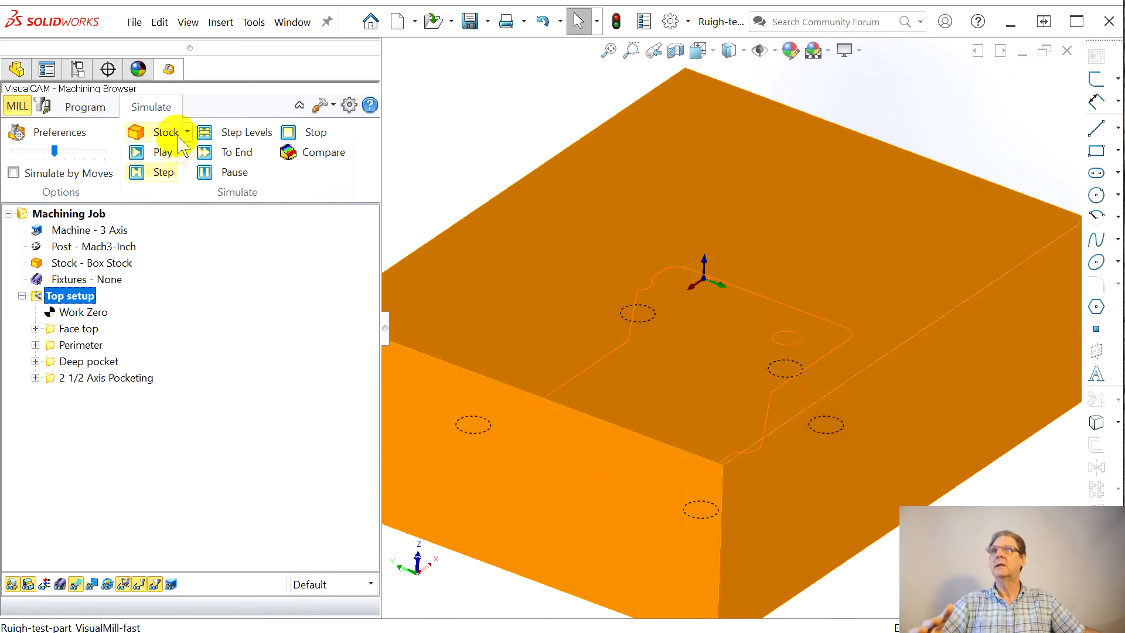
click(145, 154)
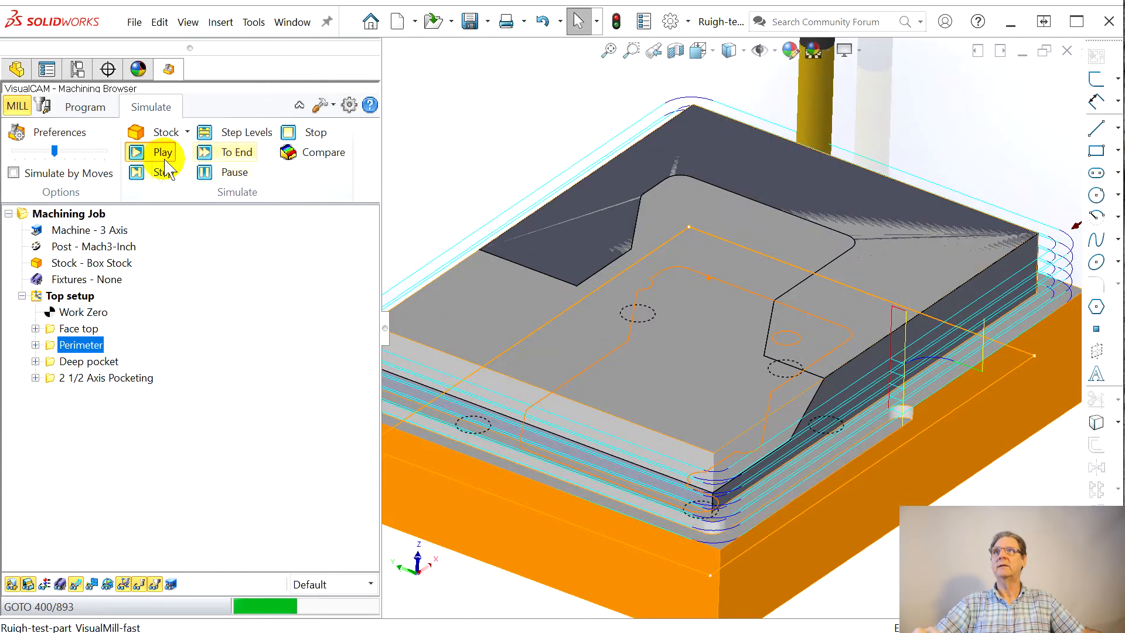
click(290, 132)
click(214, 171)
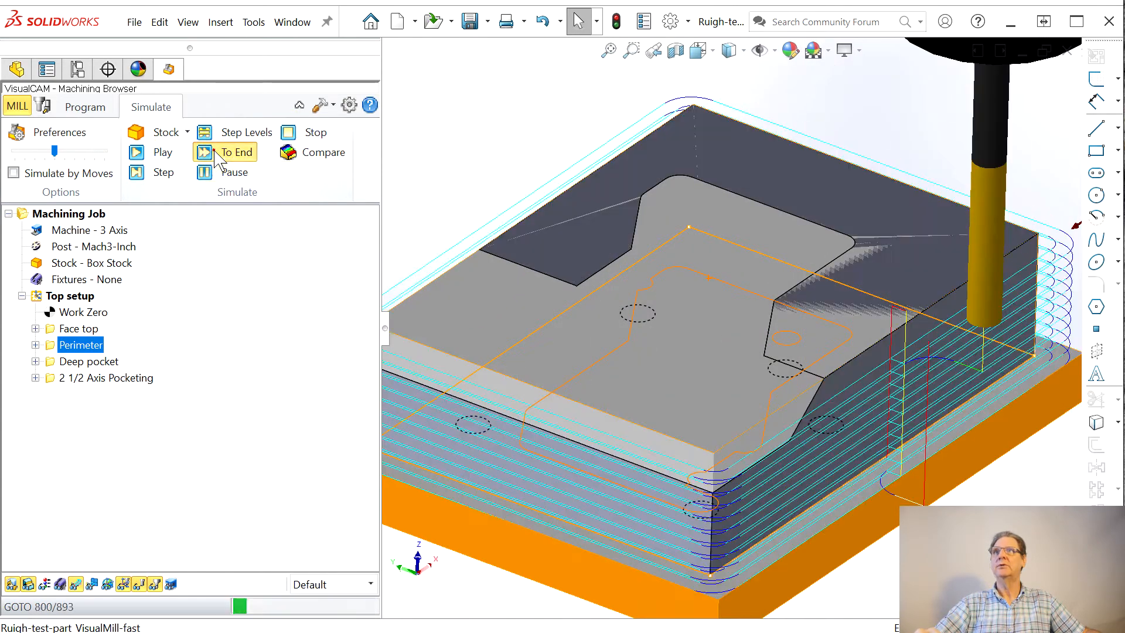
mouse_move(422, 333)
middle_down()
mouse_move(490, 415)
mouse_move(432, 385)
mouse_move(420, 322)
mouse_move(432, 344)
middle_up()
click(79, 281)
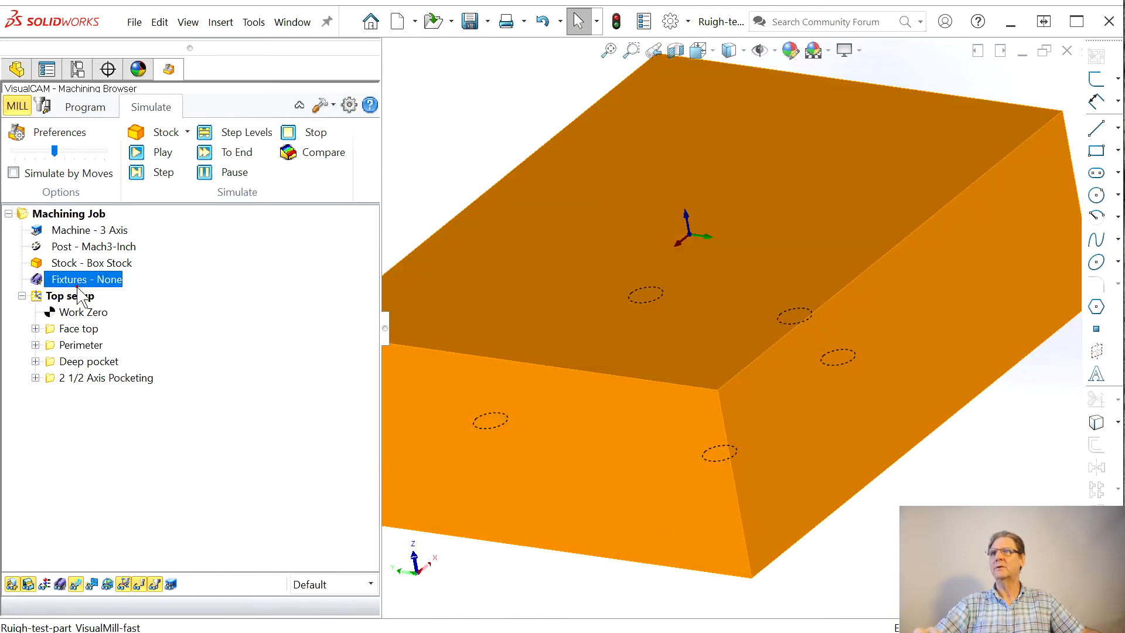
click(205, 155)
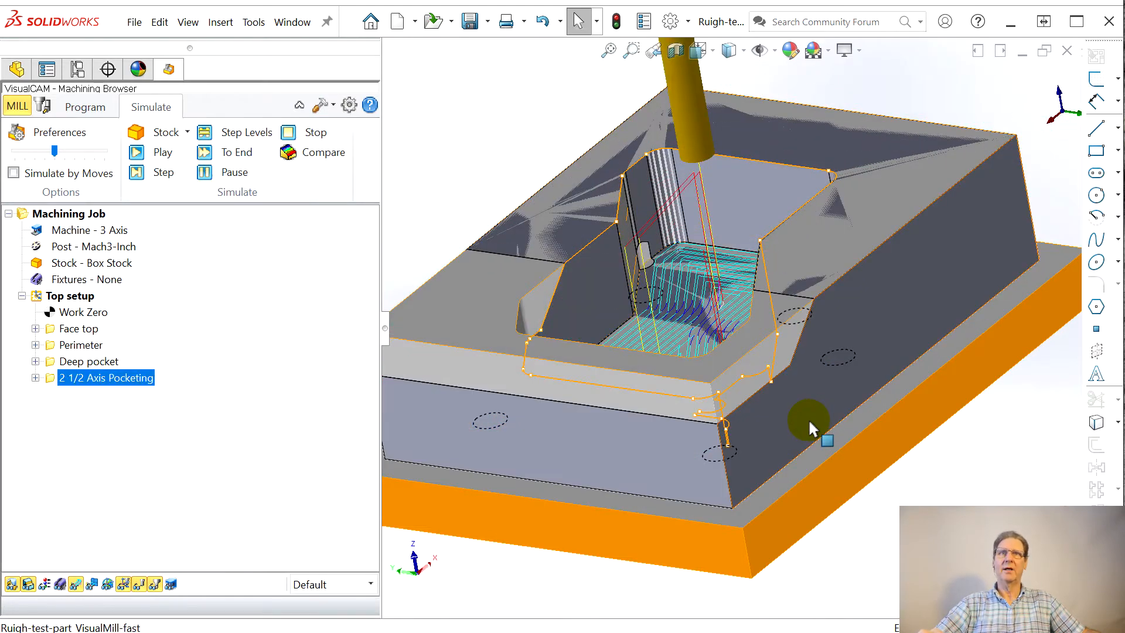
Step: Compare the fully simulated stock with the part again and examine the area around the lower flat
middle_drag(809, 419, 804, 465)
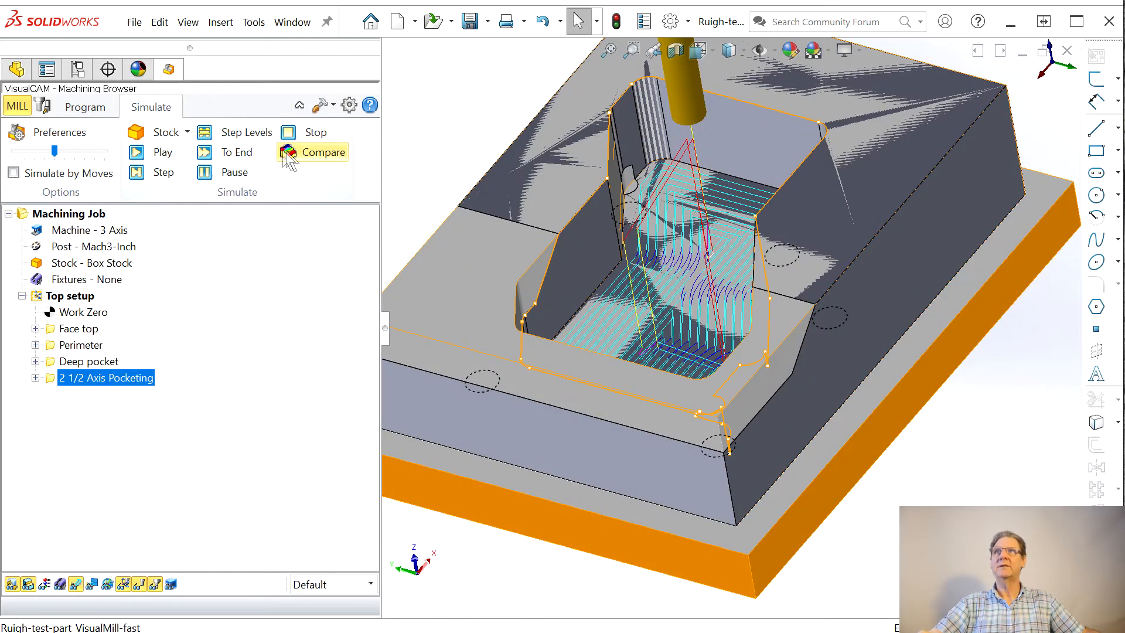
click(288, 155)
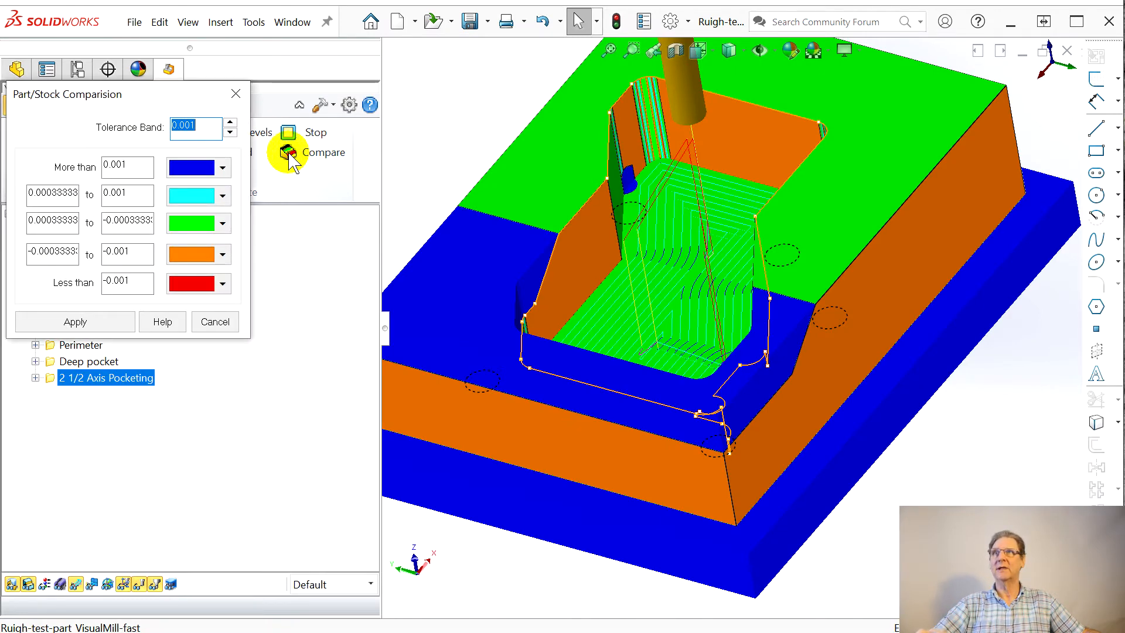
click(235, 94)
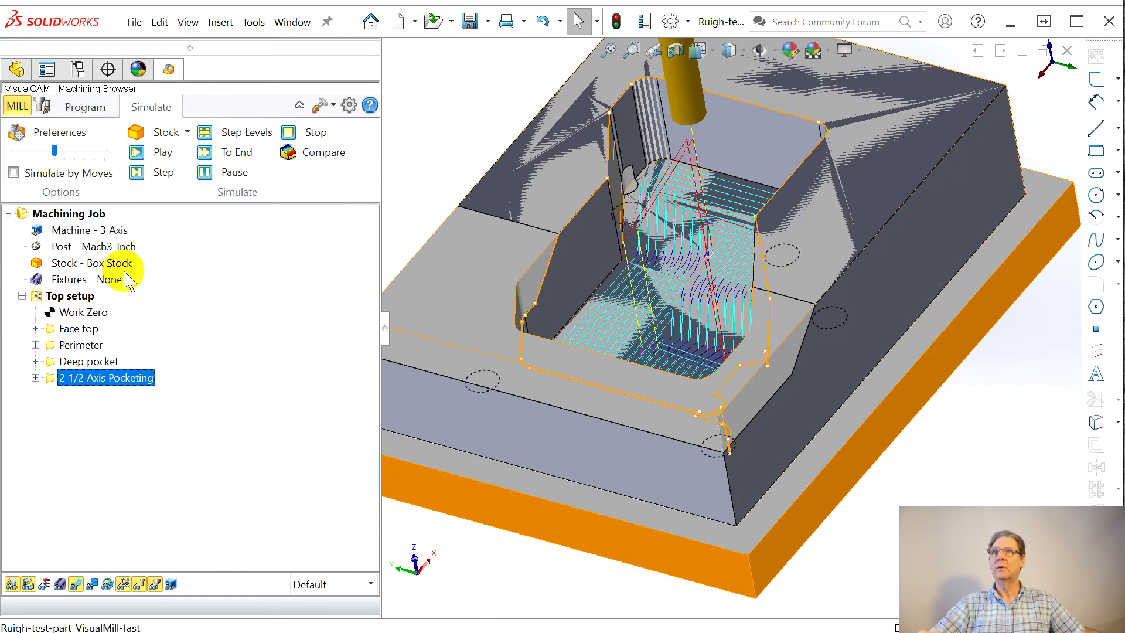
middle_drag(490, 351, 744, 392)
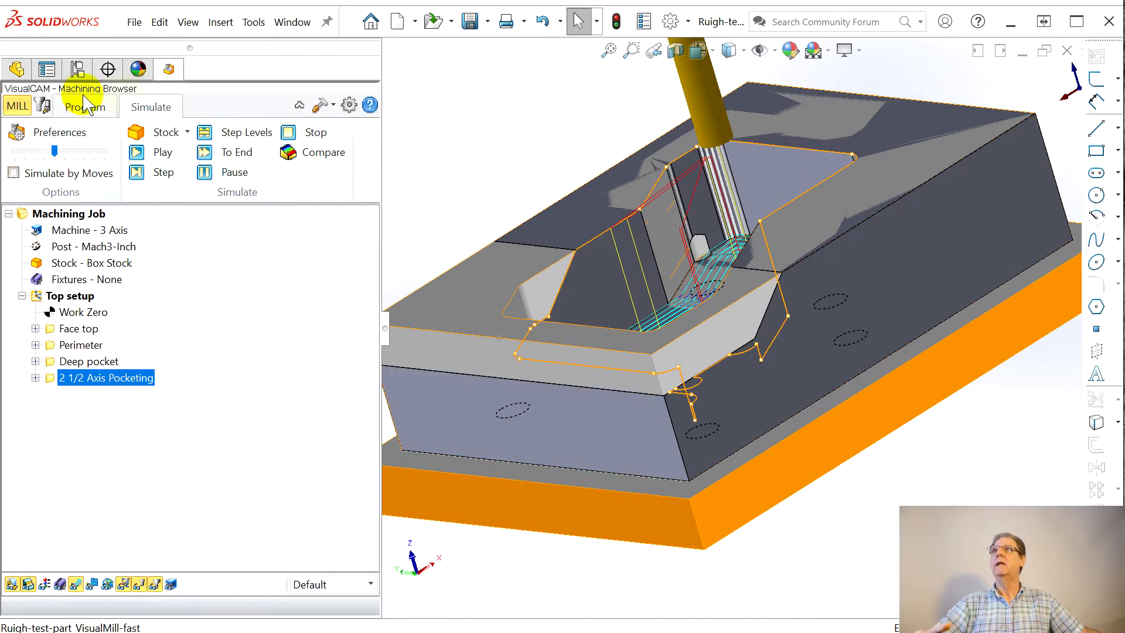
Step: Start a new sketch on the lower flat face of Cut-Extrude2 in the part model
click(18, 70)
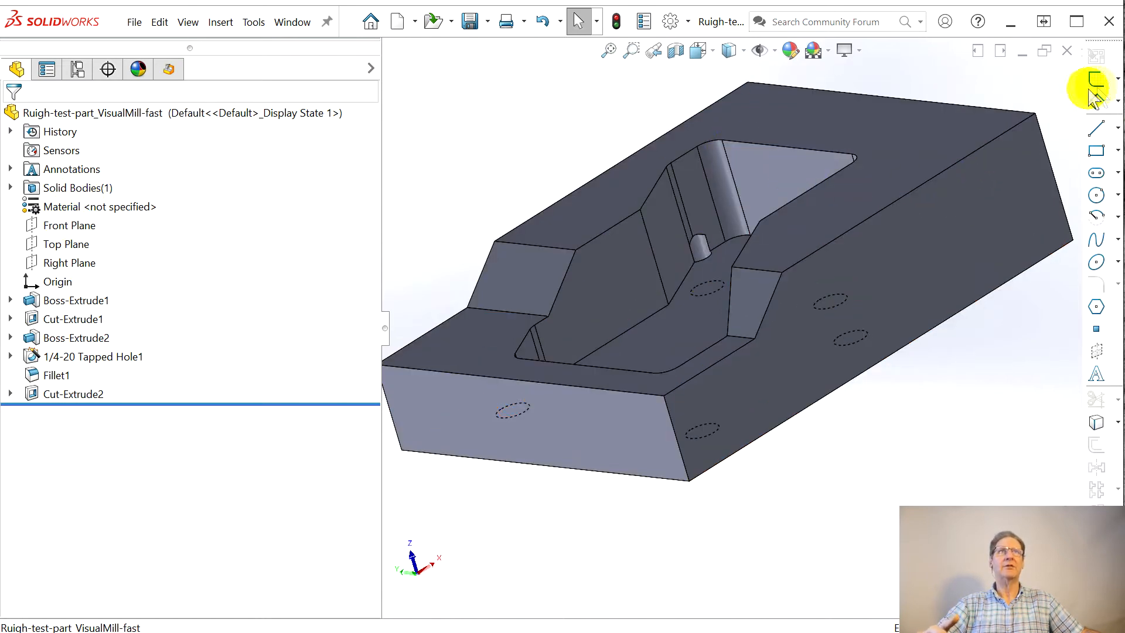
click(501, 328)
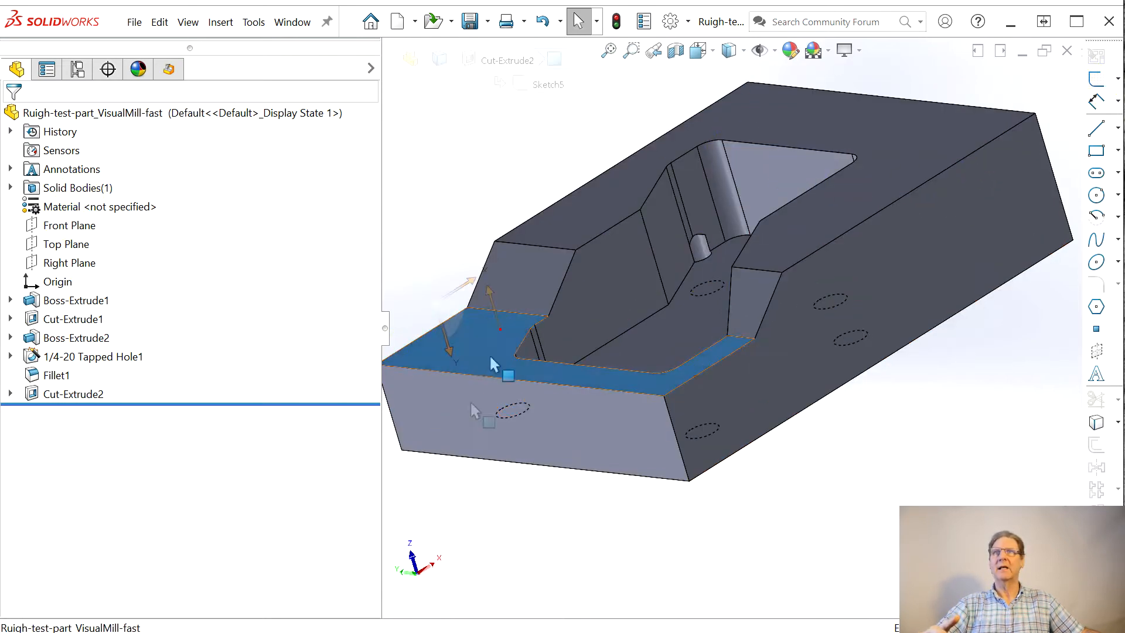
click(1096, 79)
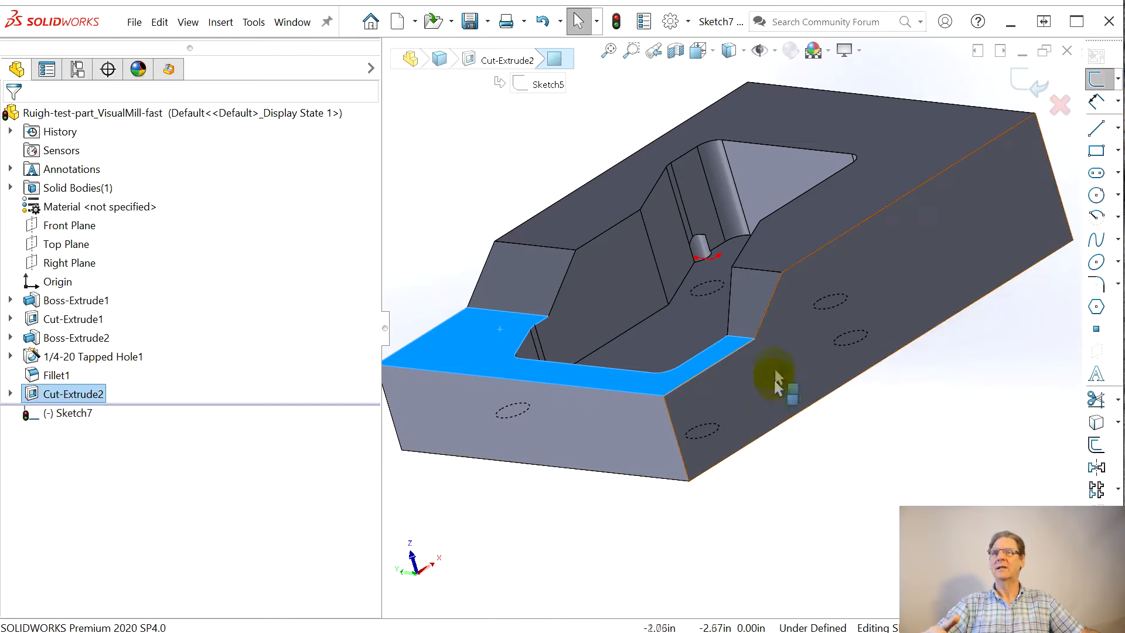
Step: Sketch a 3.00 in line along the foot of the slopes, between the two outer corners of the lower flat
scroll(769, 351, down, 3)
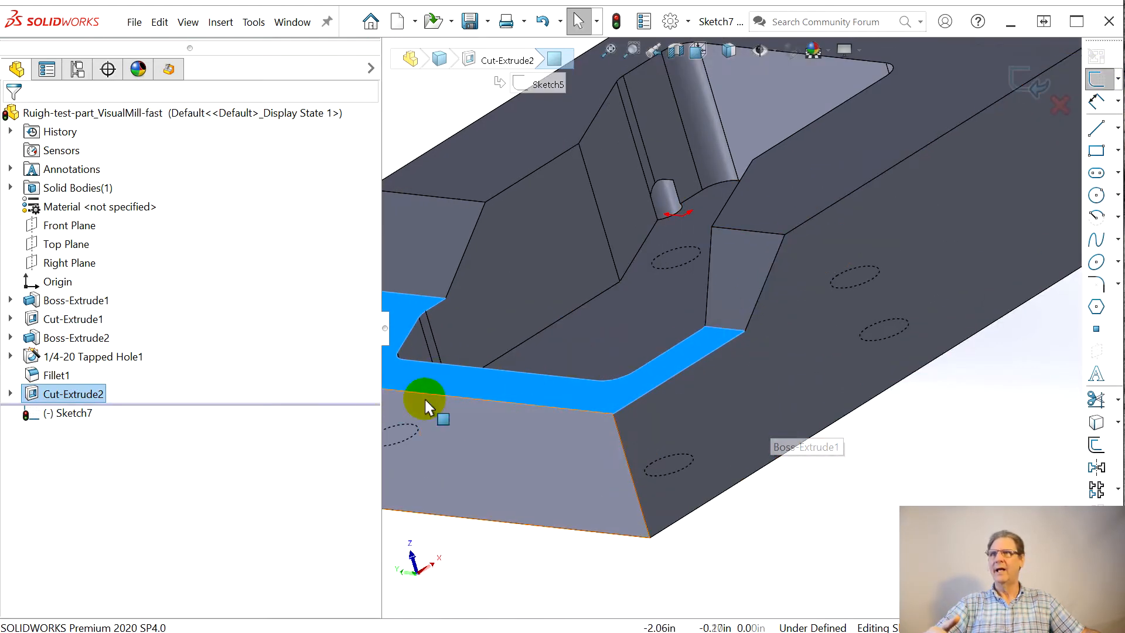
key(l)
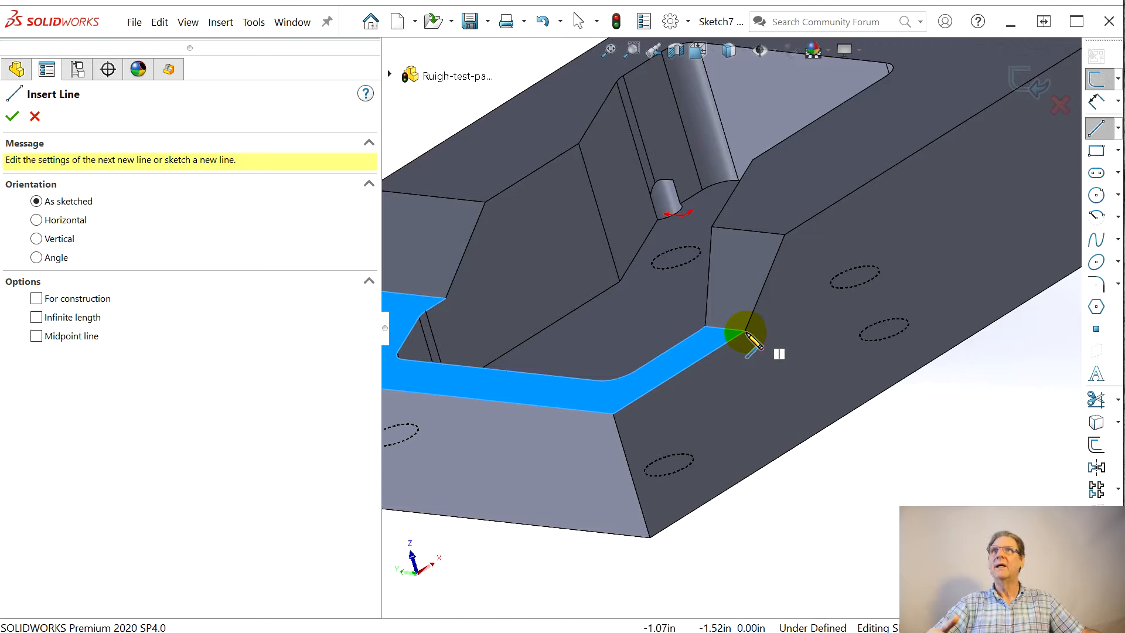
scroll(752, 340, down, 3)
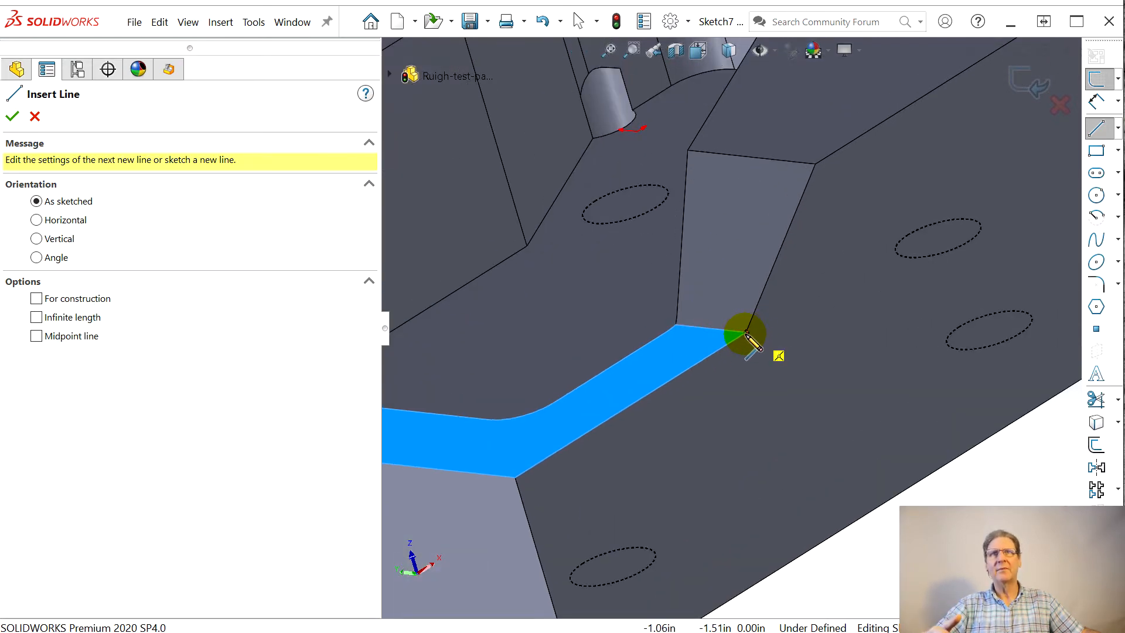
click(745, 333)
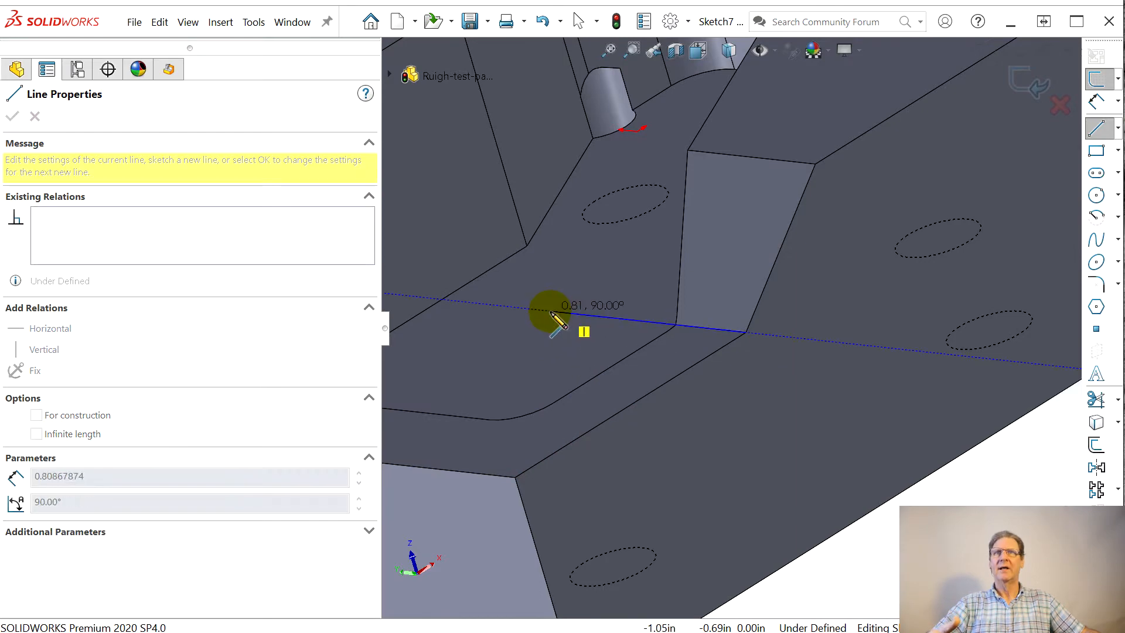
scroll(555, 320, up, 6)
scroll(498, 297, down, 4)
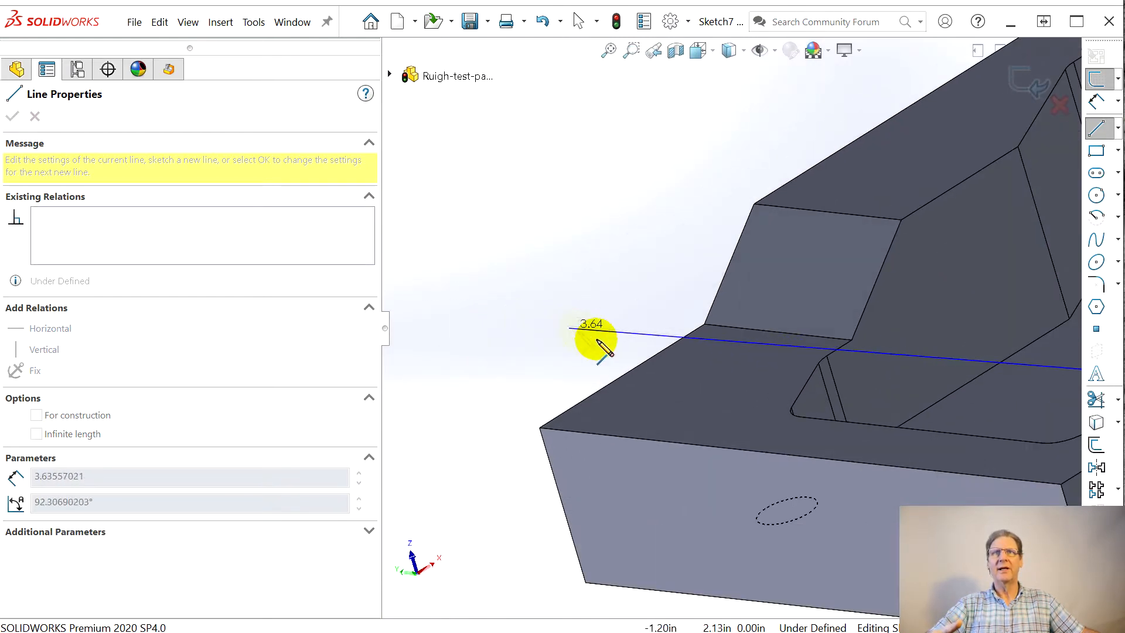
scroll(583, 338, down, 3)
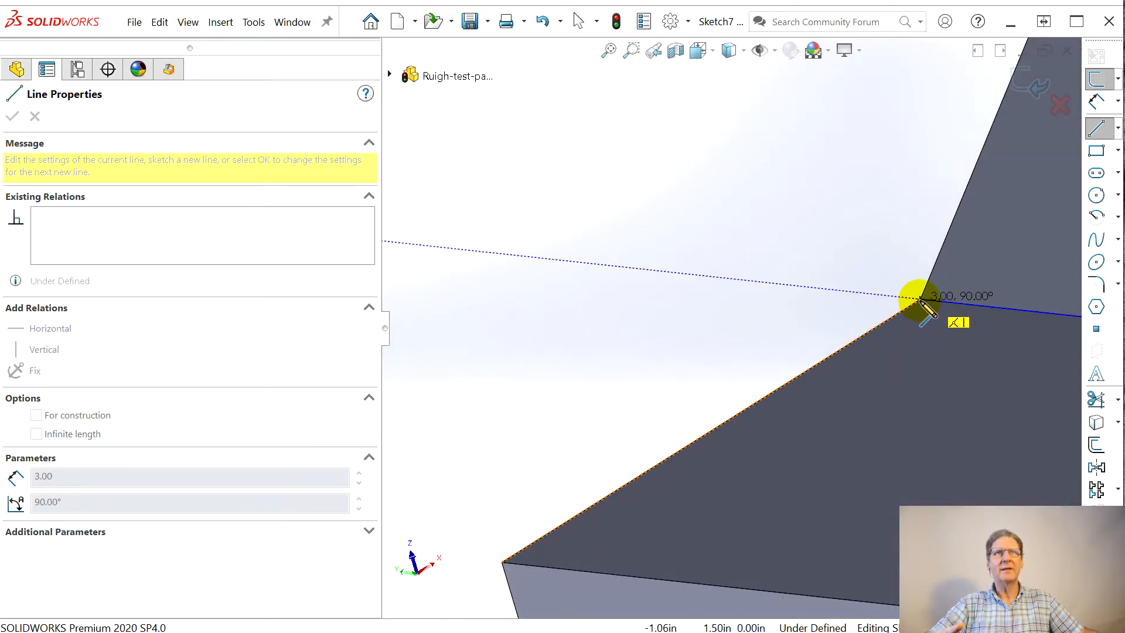
drag(921, 300, 594, 240)
right_click(594, 240)
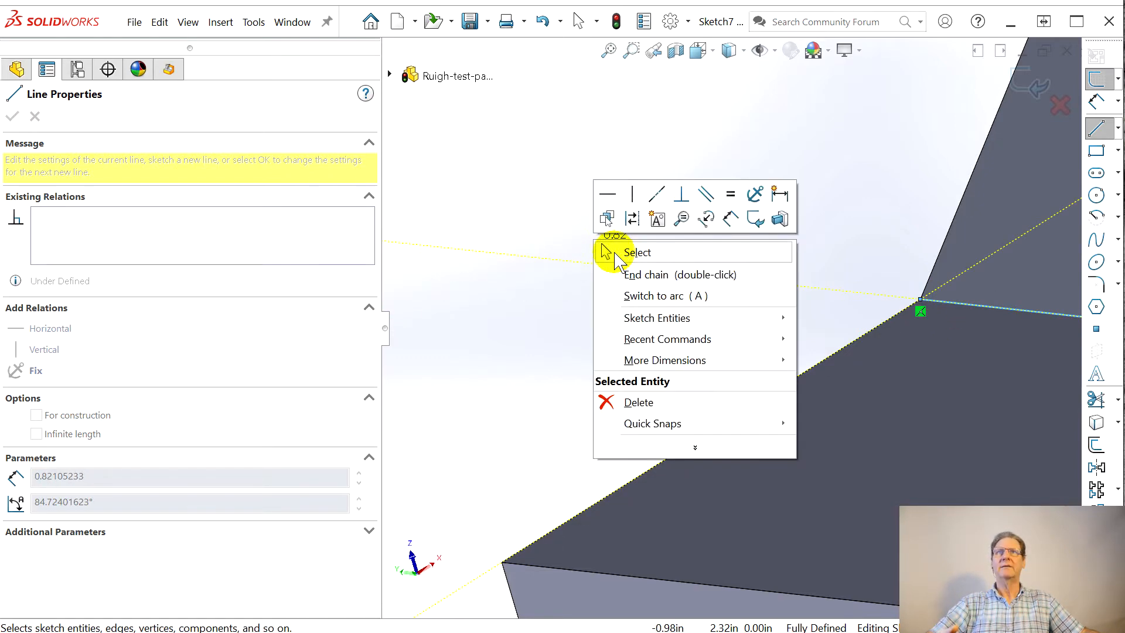
click(617, 252)
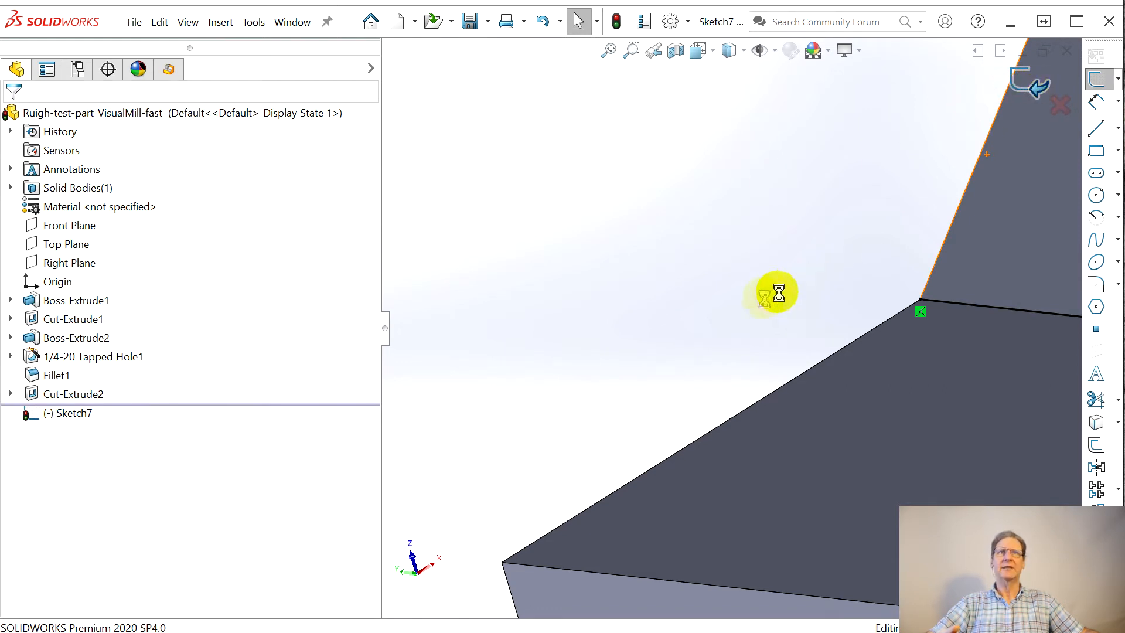
Step: Rename the finished line sketch to "Flat kludge" and hide it
click(62, 413)
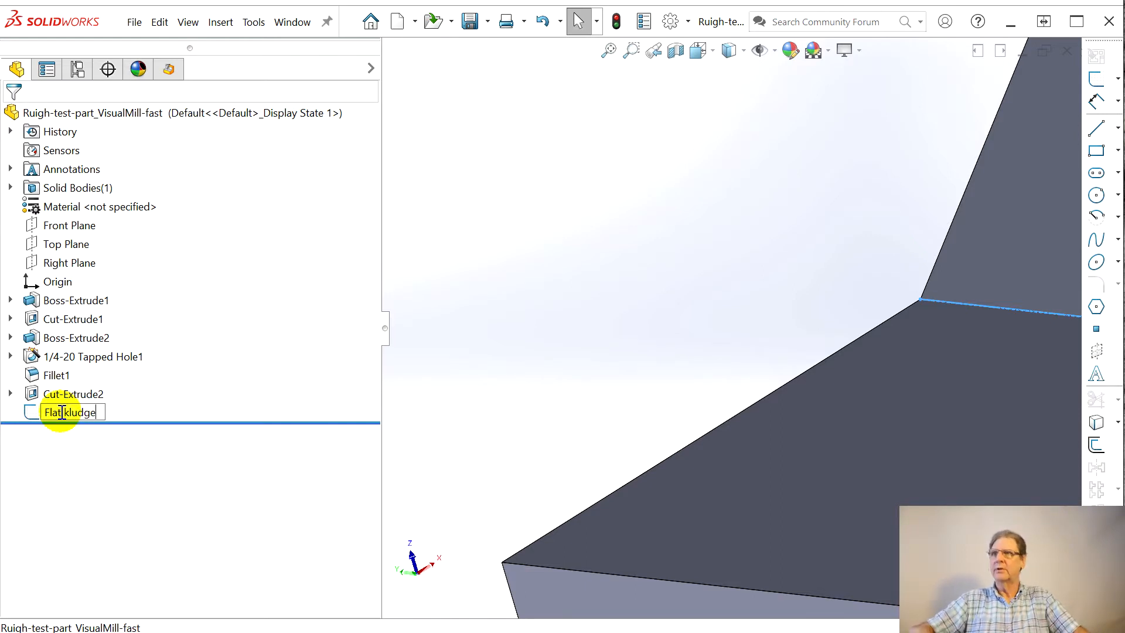
key(Return)
scroll(1014, 460, up, 5)
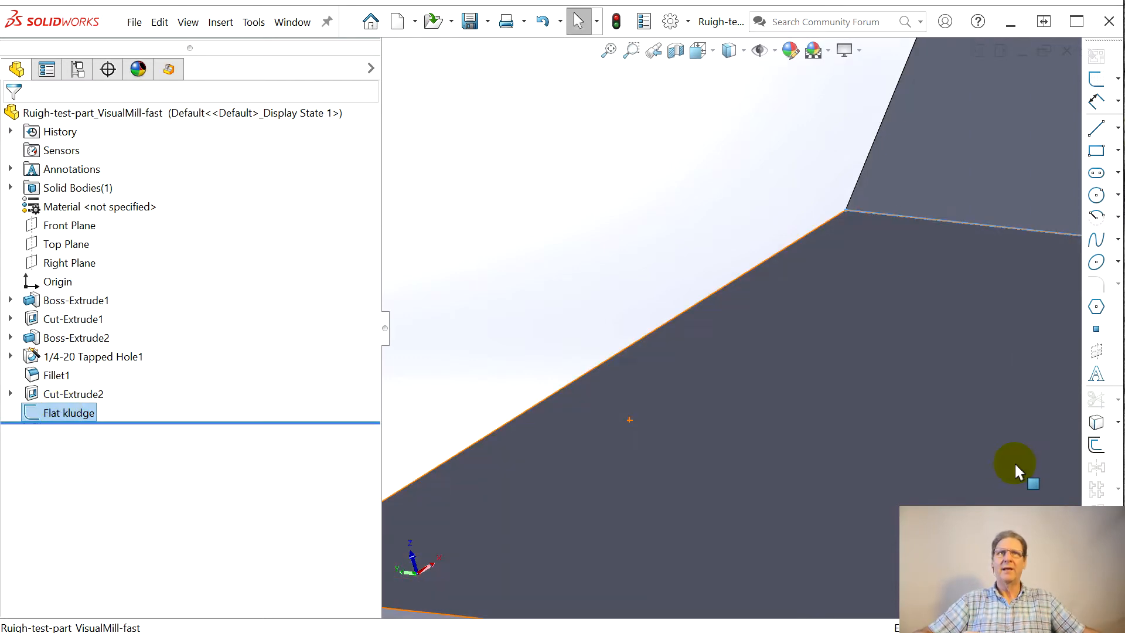
ctrl+middle_drag(958, 431, 678, 327)
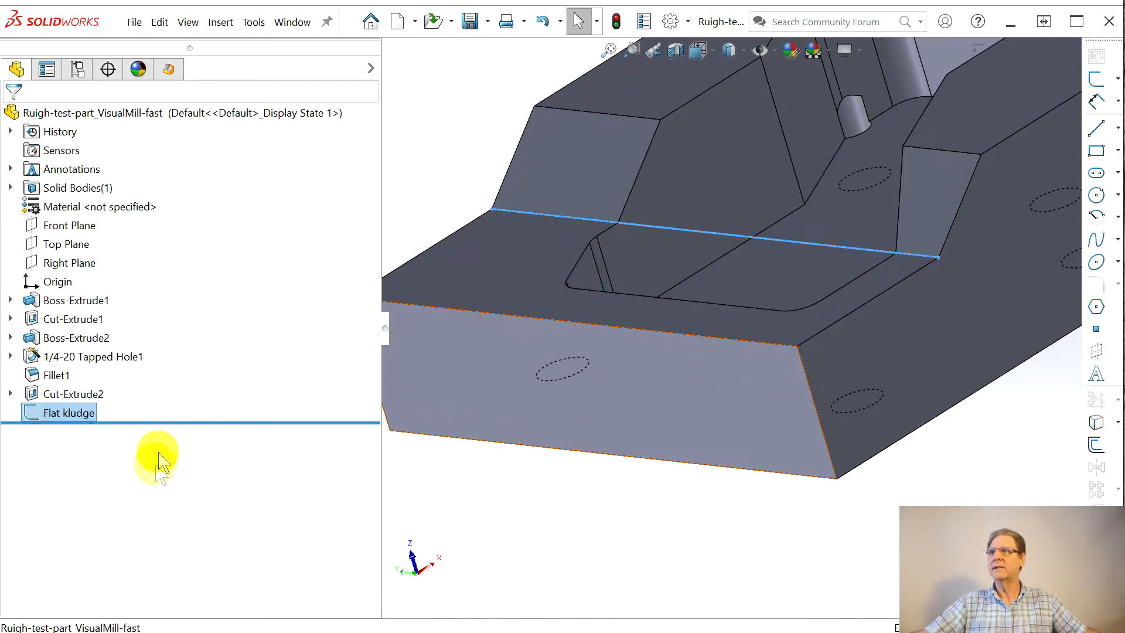
right_click(66, 417)
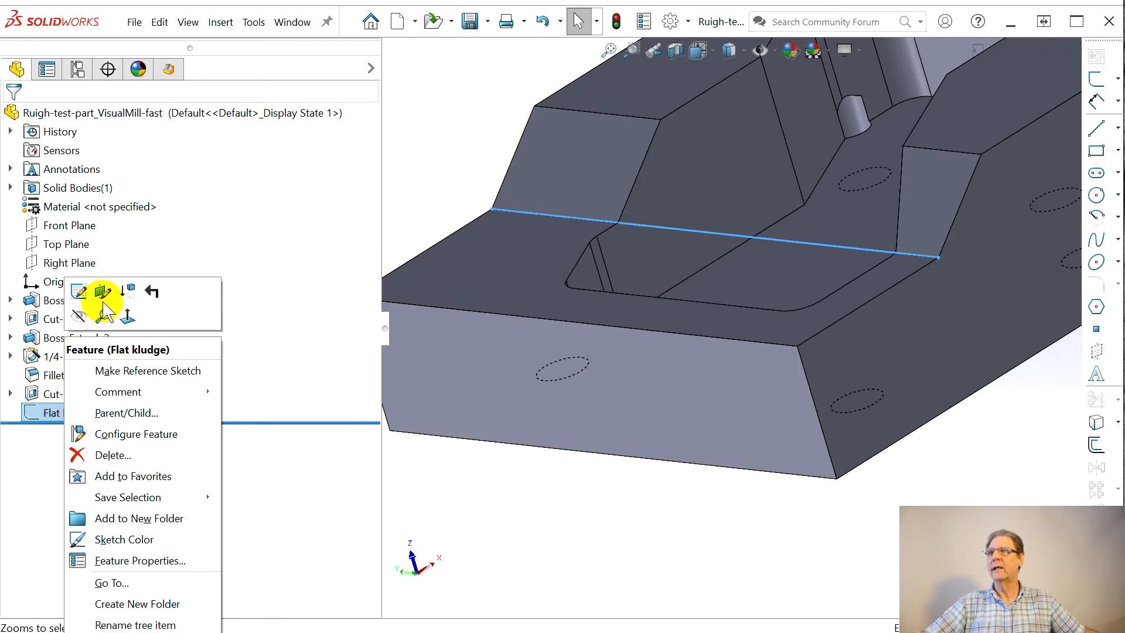
key(Escape)
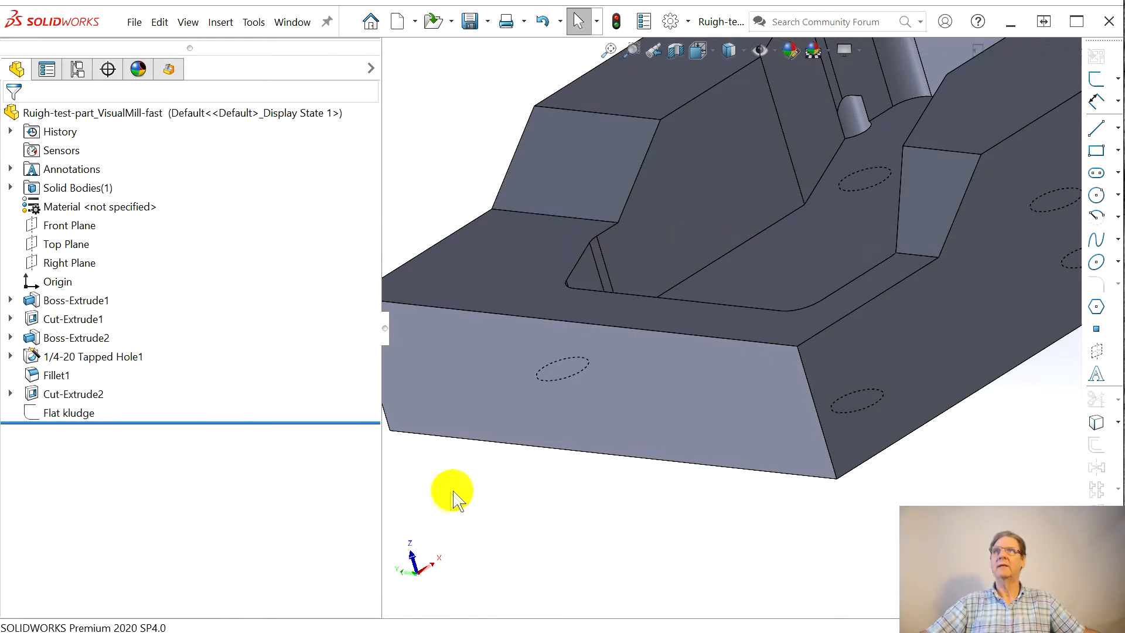
Step: Return to the machining job's programming tools and rename the 2 1/2 Axis Pocketing operation to "Shallow pocket"
click(168, 70)
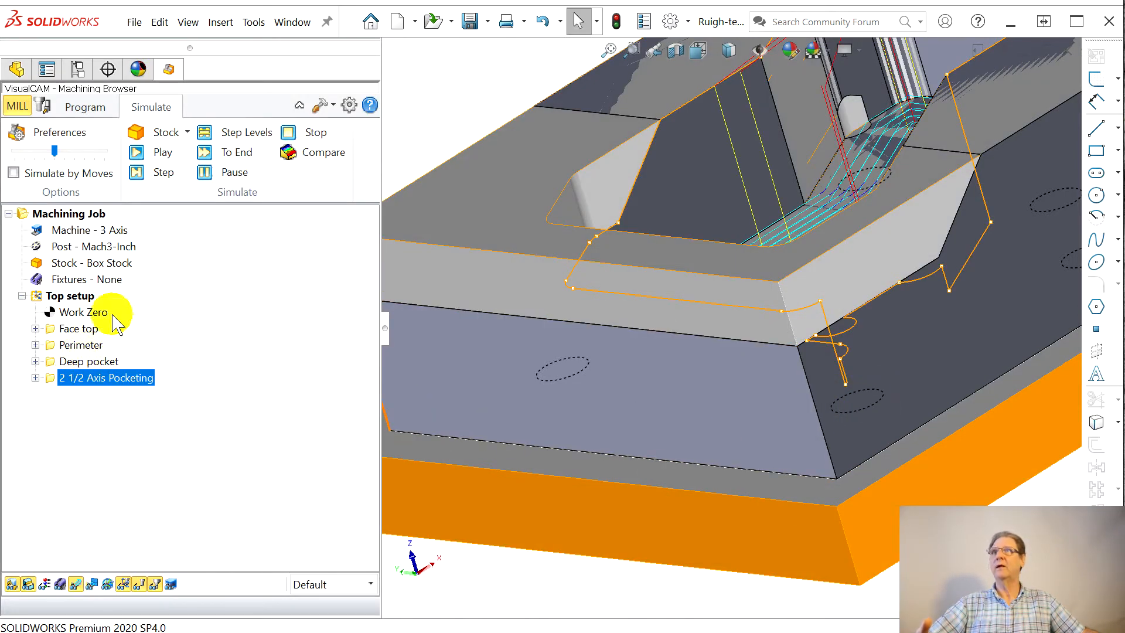
click(79, 106)
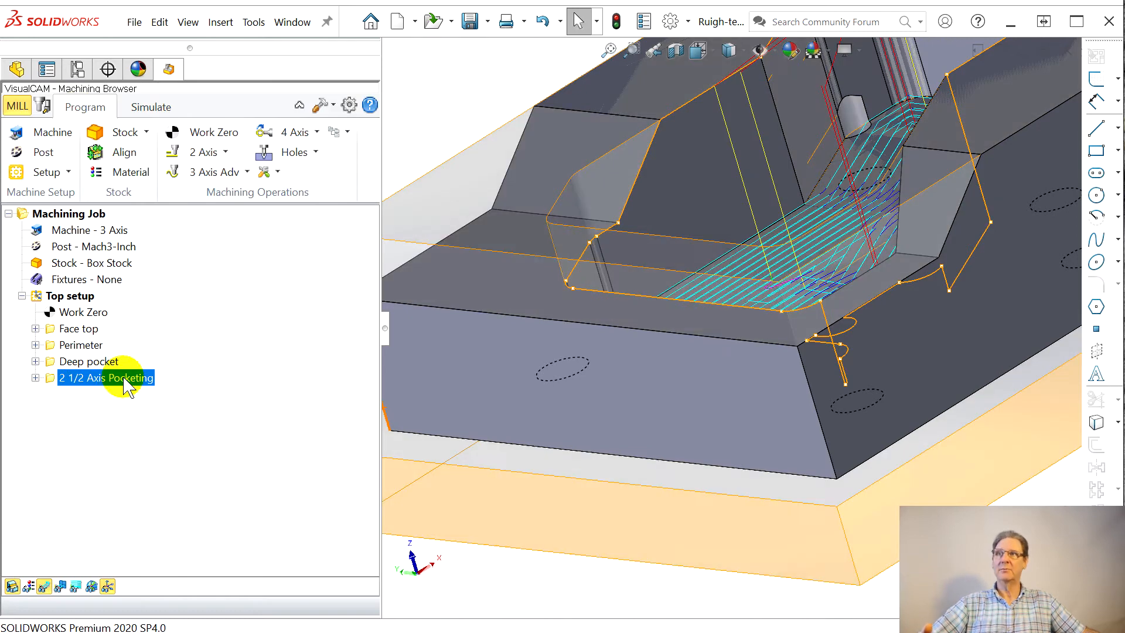
click(71, 380)
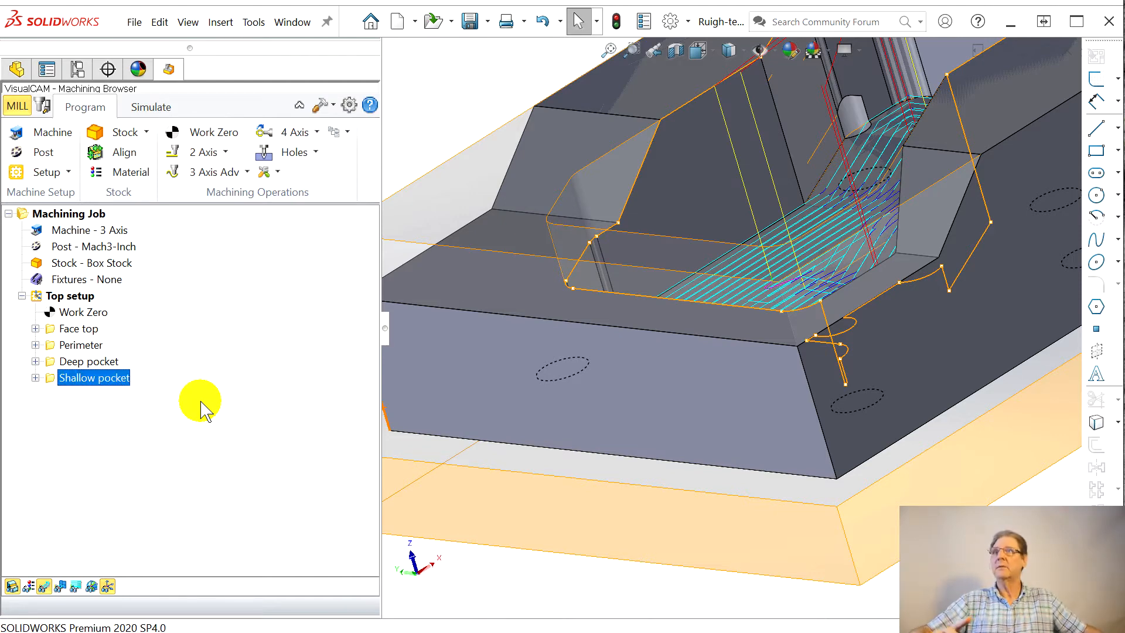
Step: Start a 2 1/2 Axis Profiling operation and select the "Flat kludge" sketch as its machining region
scroll(668, 280, down, 2)
scroll(689, 274, up, 2)
middle_drag(722, 258, 766, 289)
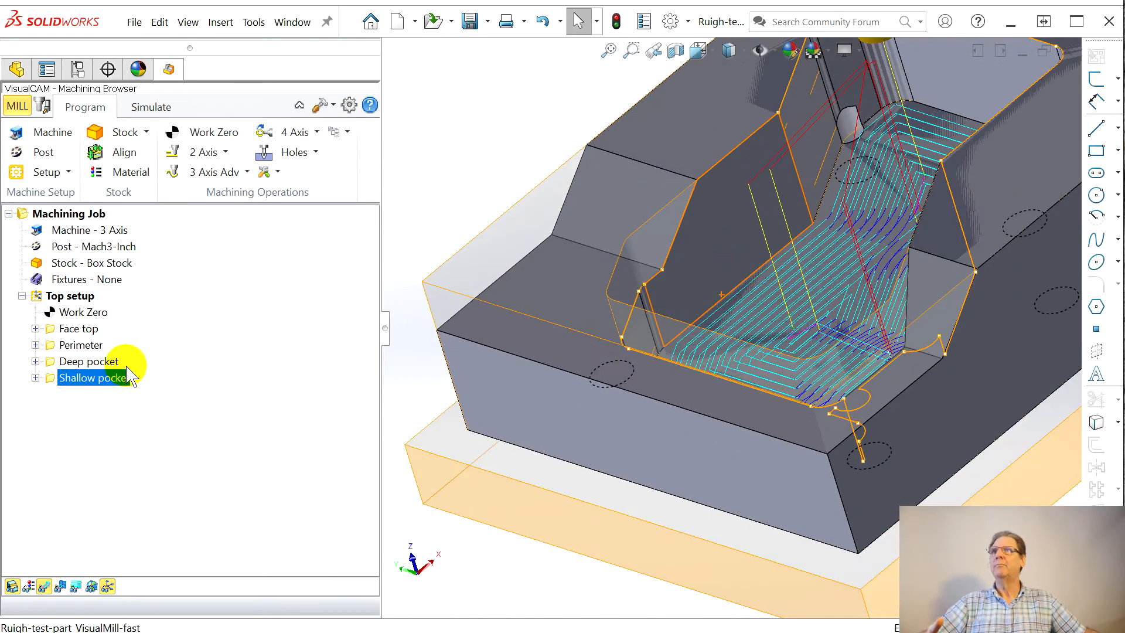
click(225, 153)
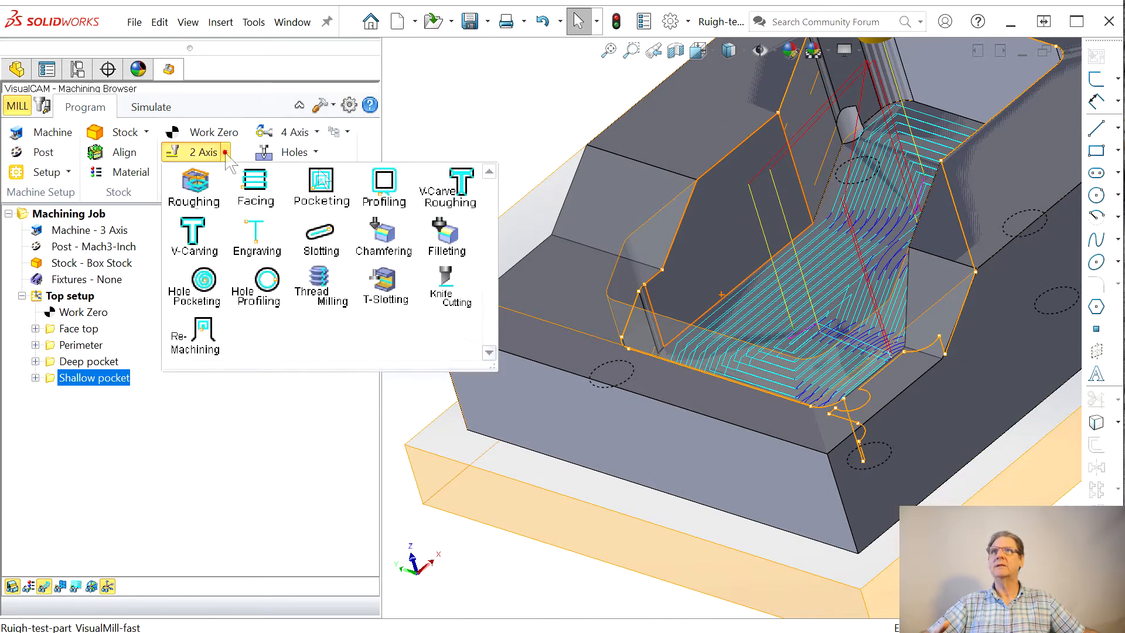
click(384, 186)
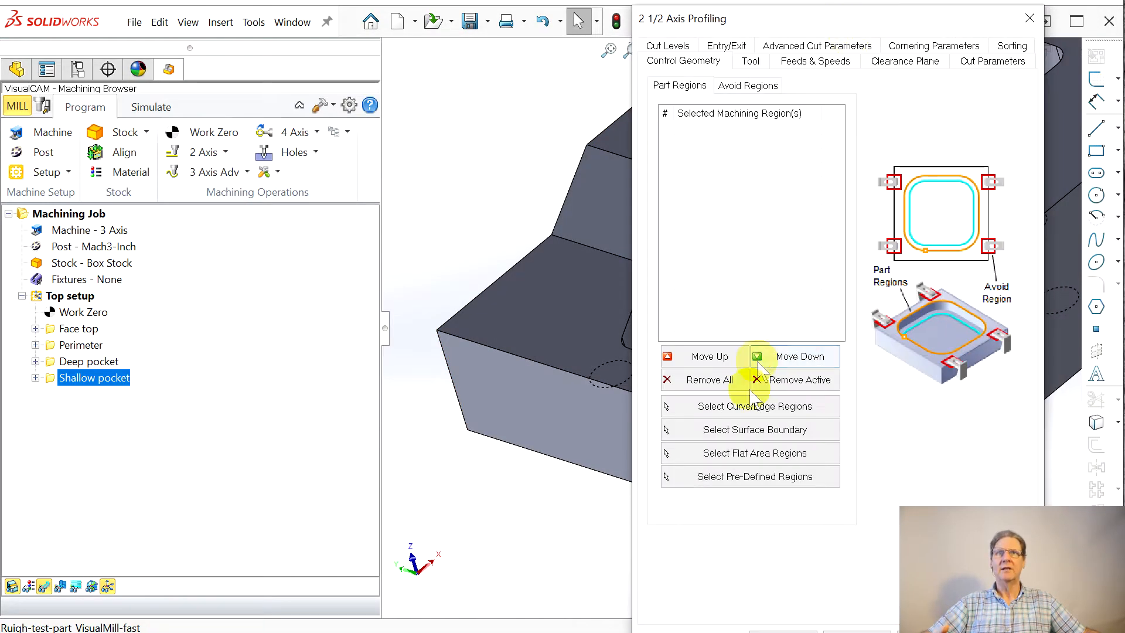
click(750, 406)
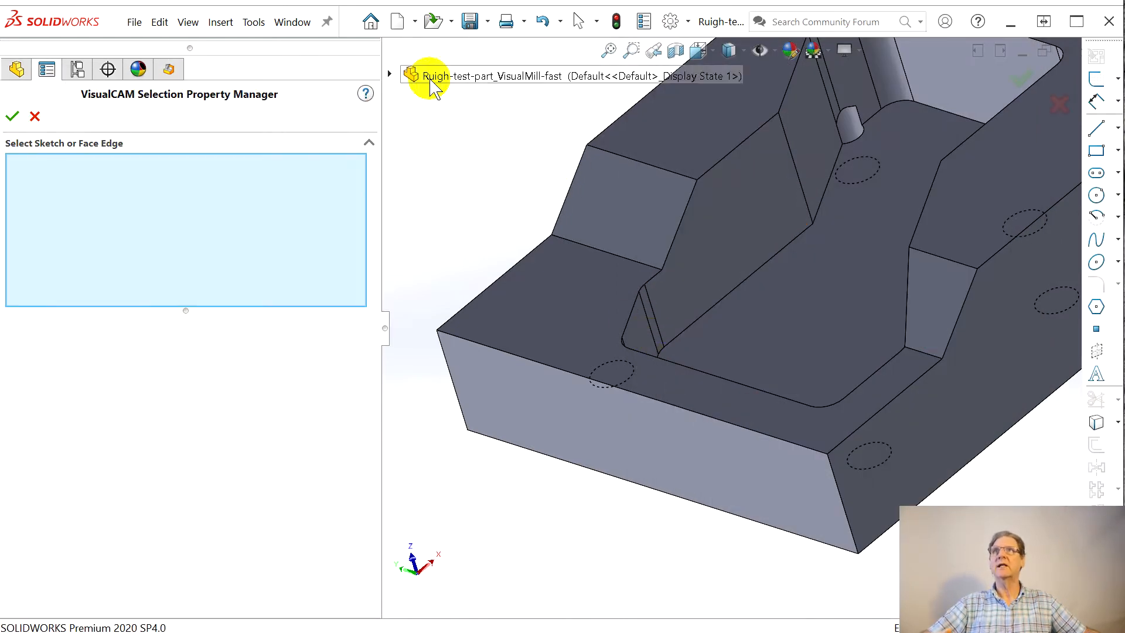
click(389, 74)
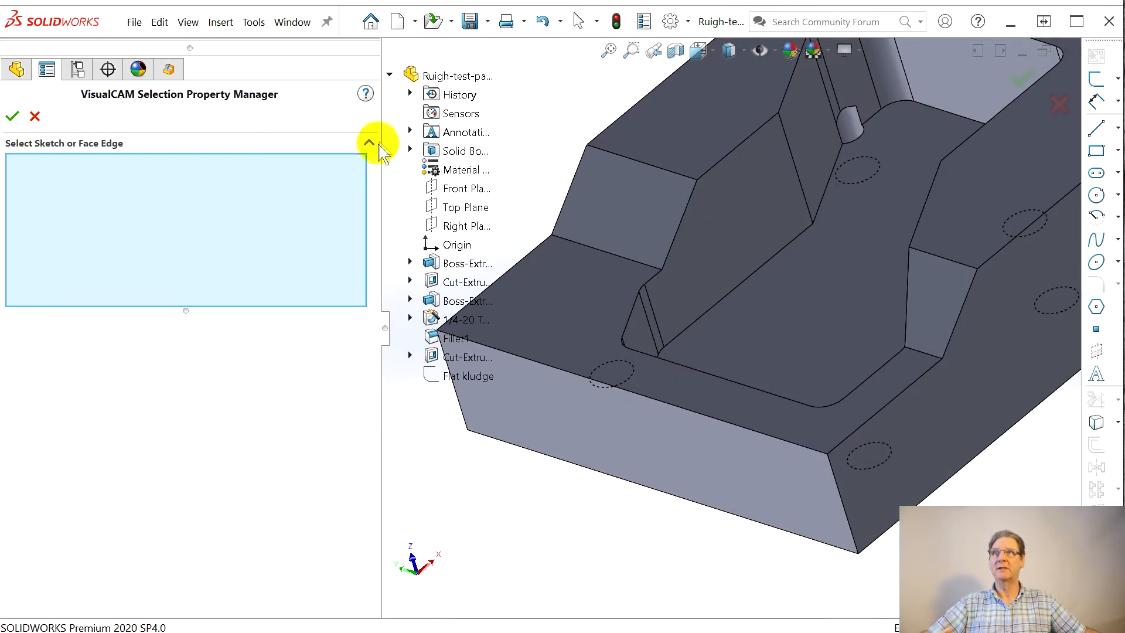
click(447, 373)
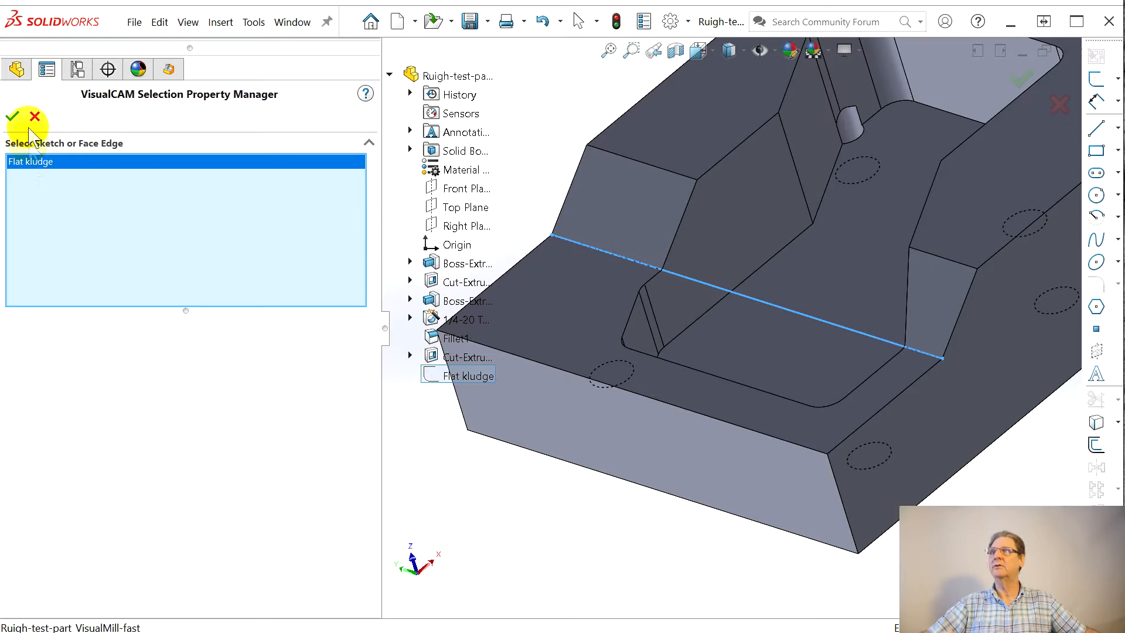
click(11, 116)
Step: Review the profiling operation's tool, feeds and clearance settings, and set the total cut width to 0.9 and the step per cut to 0.125
drag(782, 29, 163, 27)
click(132, 60)
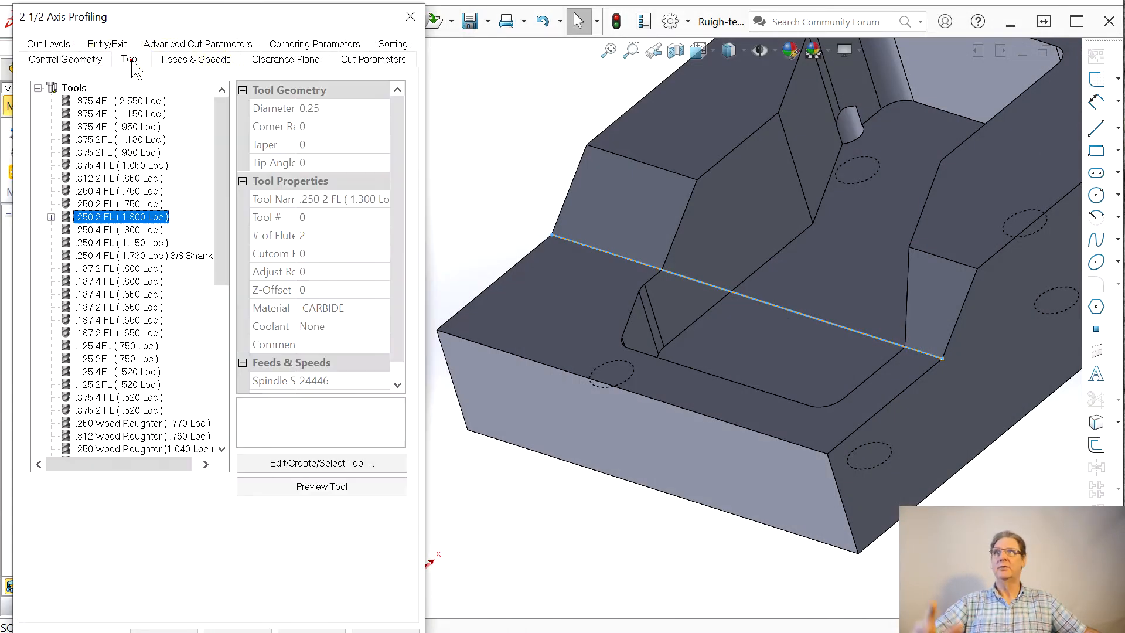
click(179, 61)
click(302, 62)
click(363, 65)
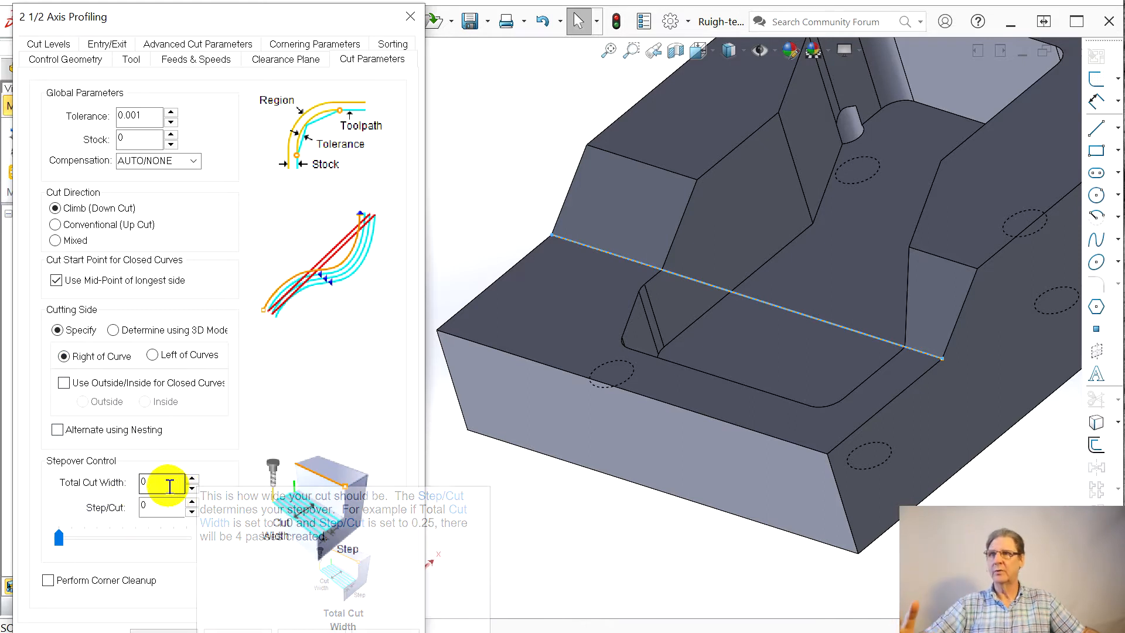
click(166, 484)
text(.9)
click(171, 512)
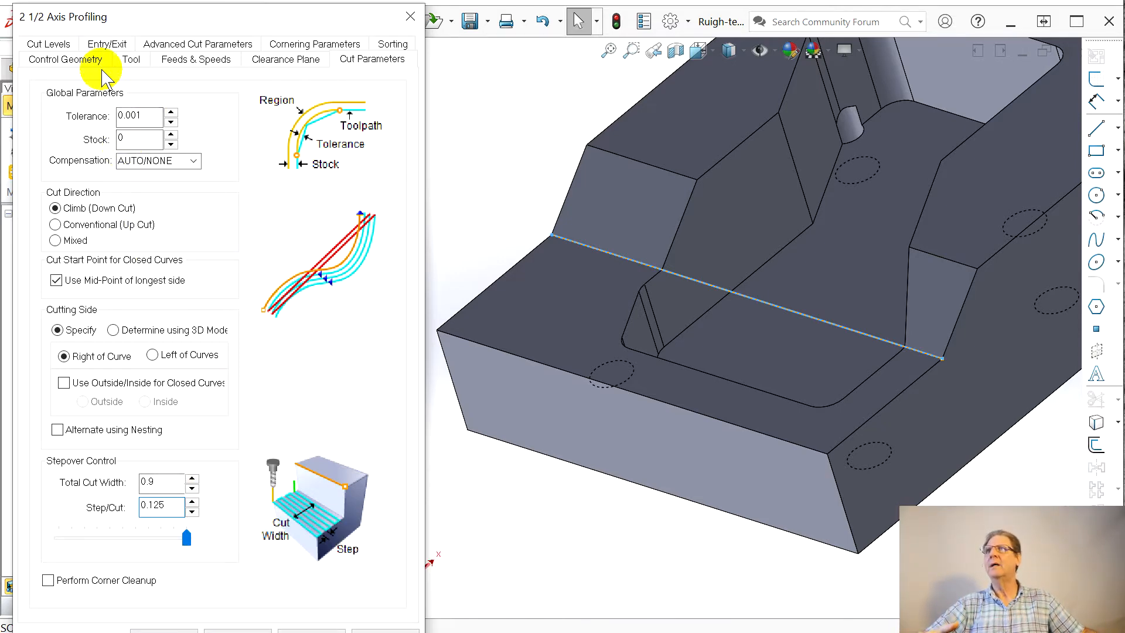
Step: Locate the cut geometry at the bottom and pick the total cut depth from the slope's upper corner to the sketch line's outer endpoint
click(51, 43)
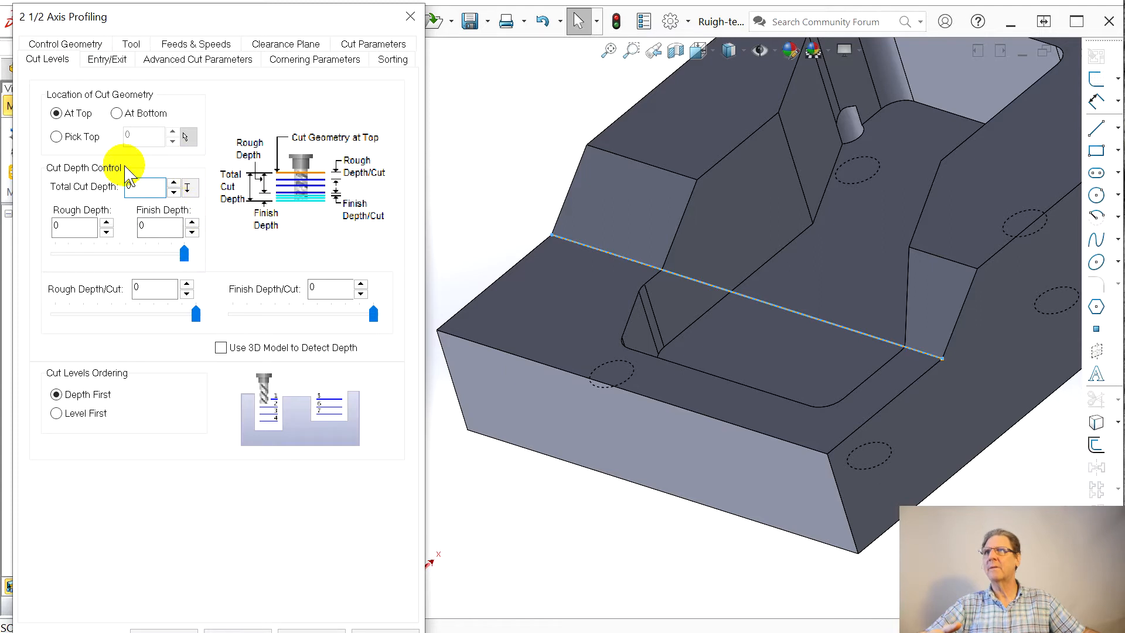
click(118, 113)
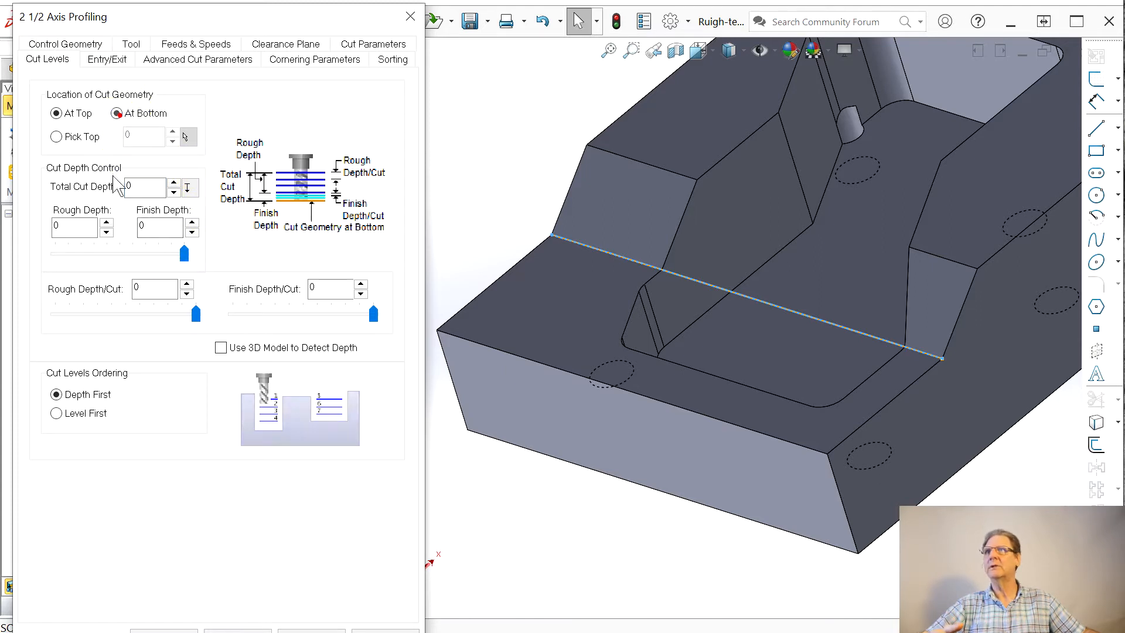
click(190, 187)
click(698, 179)
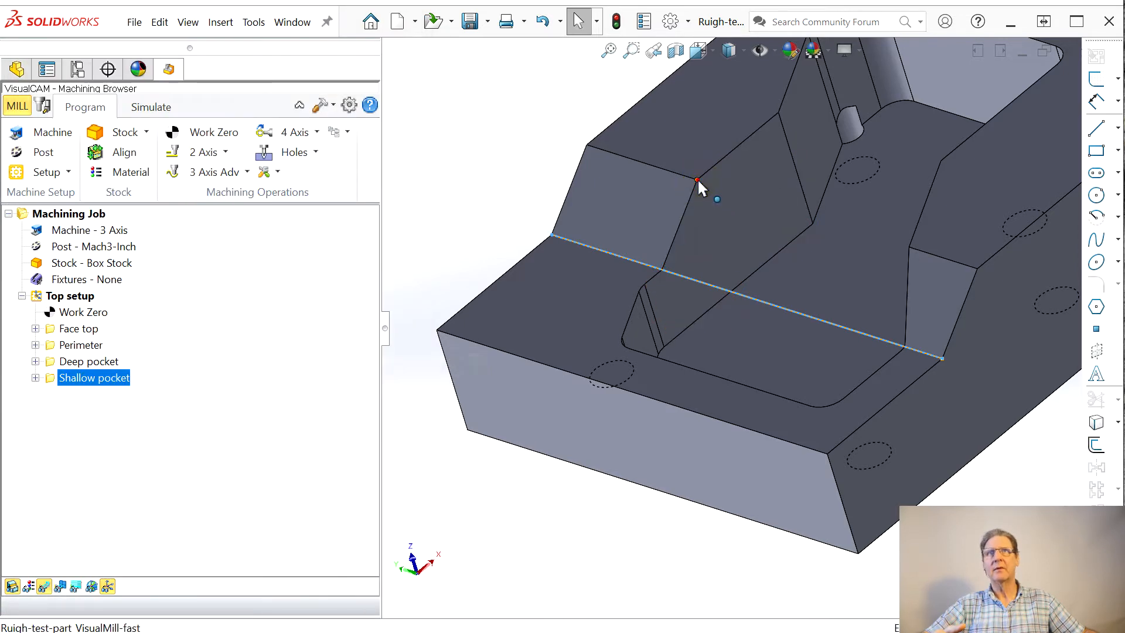
click(551, 234)
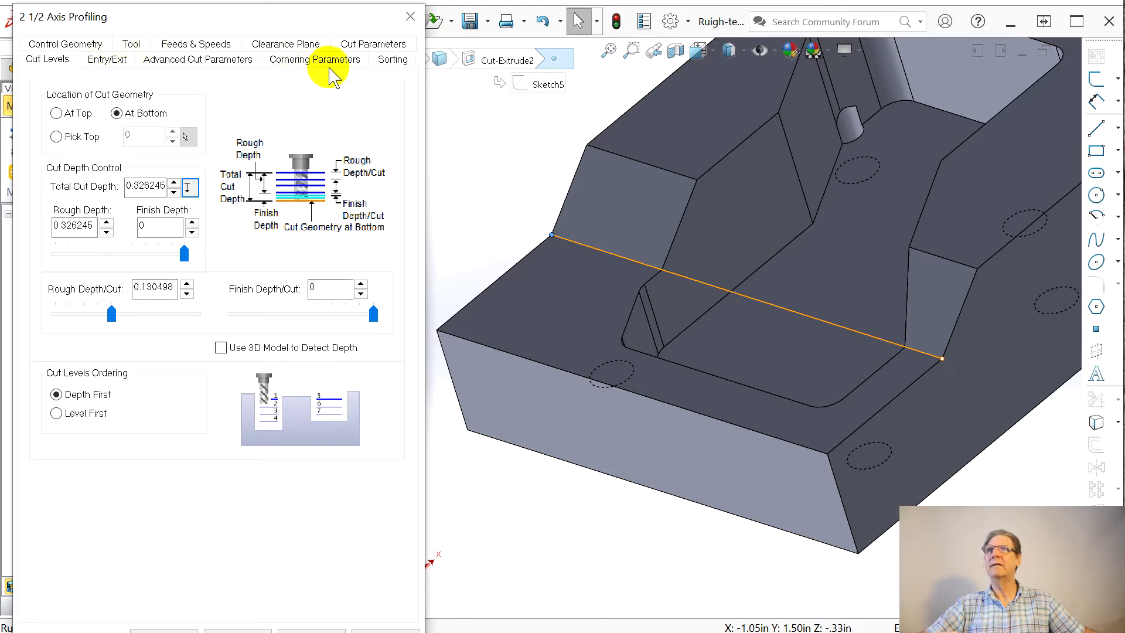
Step: Set the profiling tolerance to 0.0001 and generate the toolpath
click(371, 45)
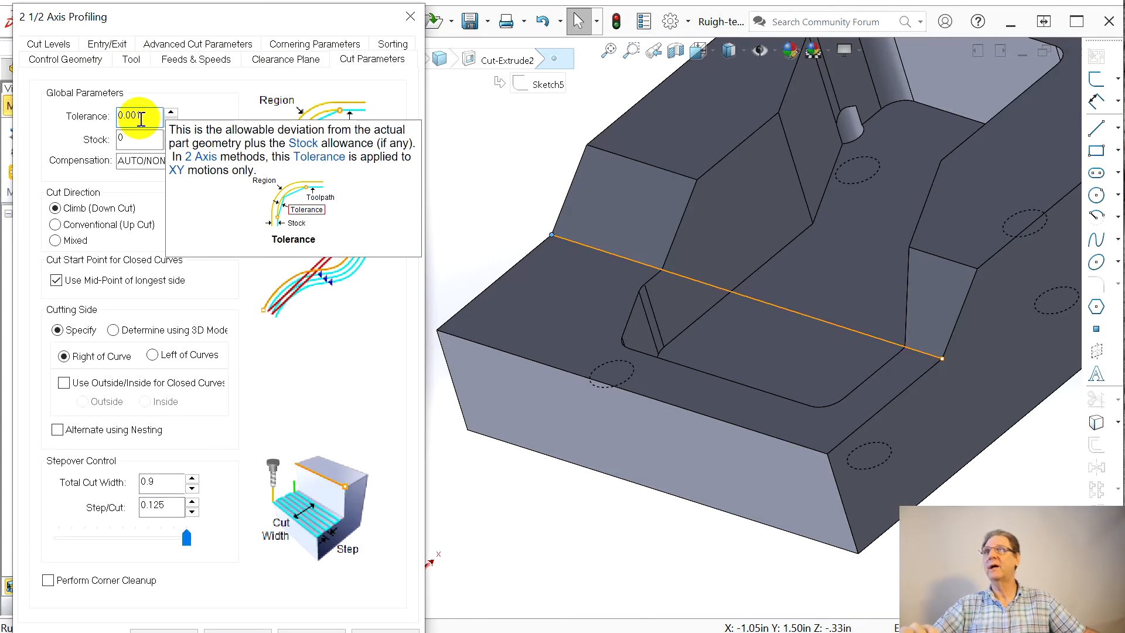
click(132, 116)
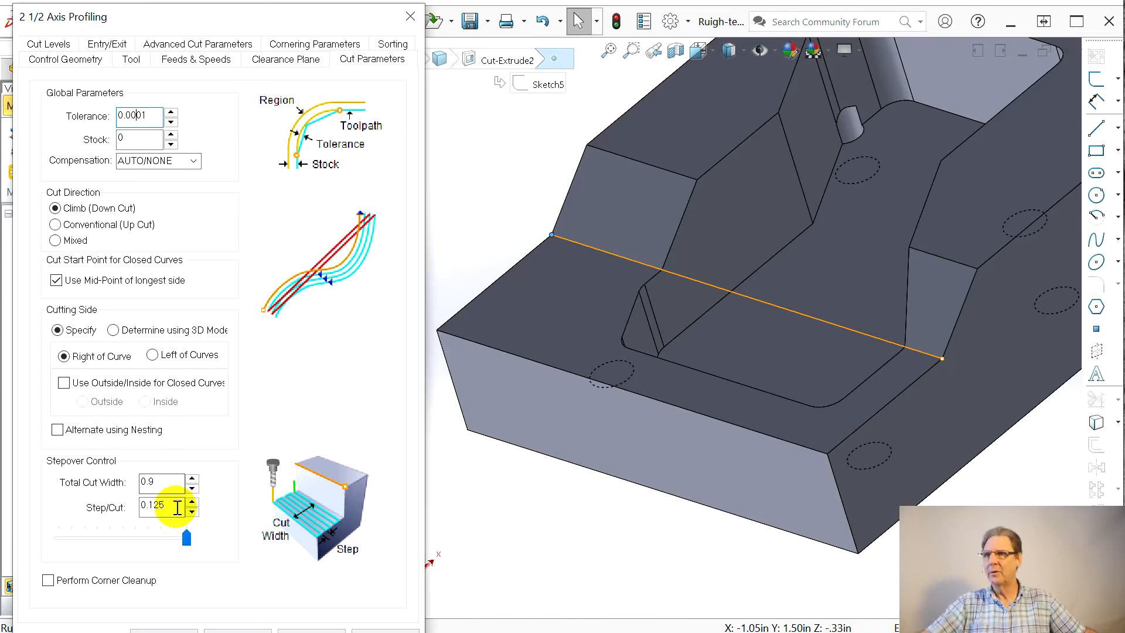
click(164, 630)
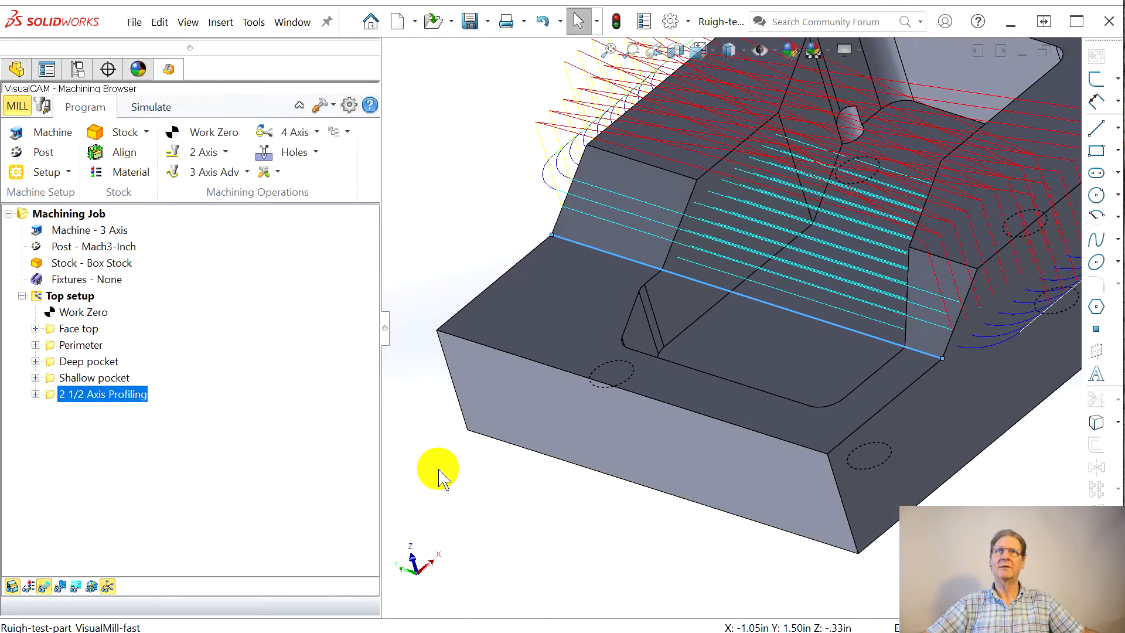
Step: Check which side of the line is being cut, set the profiling operation's cutting side to Left of Curves, and regenerate it
scroll(938, 257, down, 1)
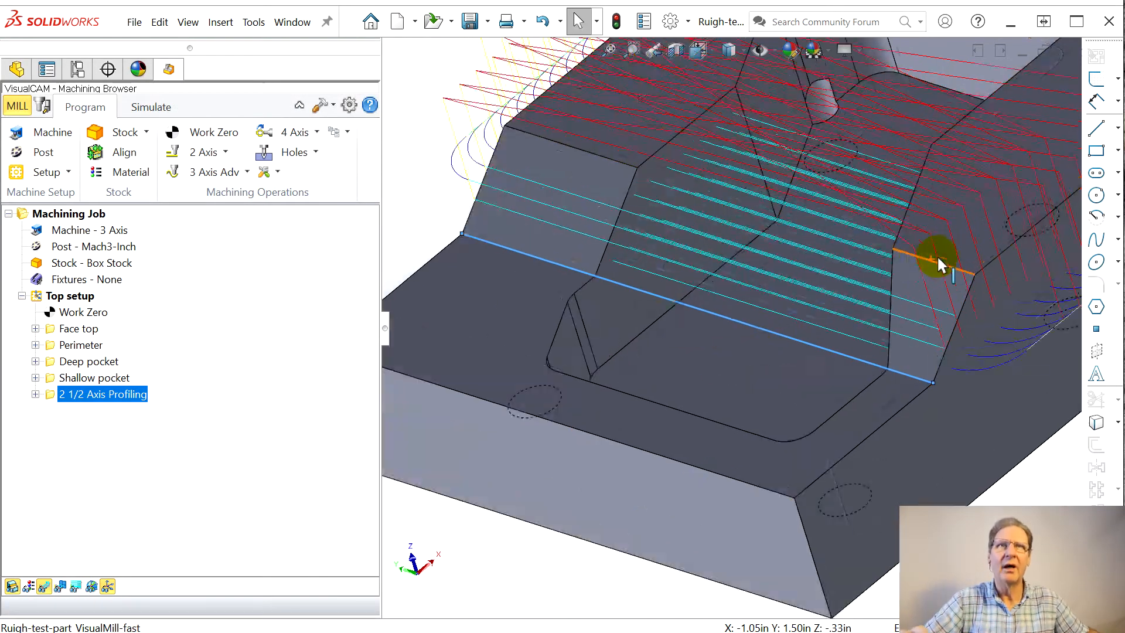
scroll(938, 259, down, 3)
middle_drag(841, 337, 867, 309)
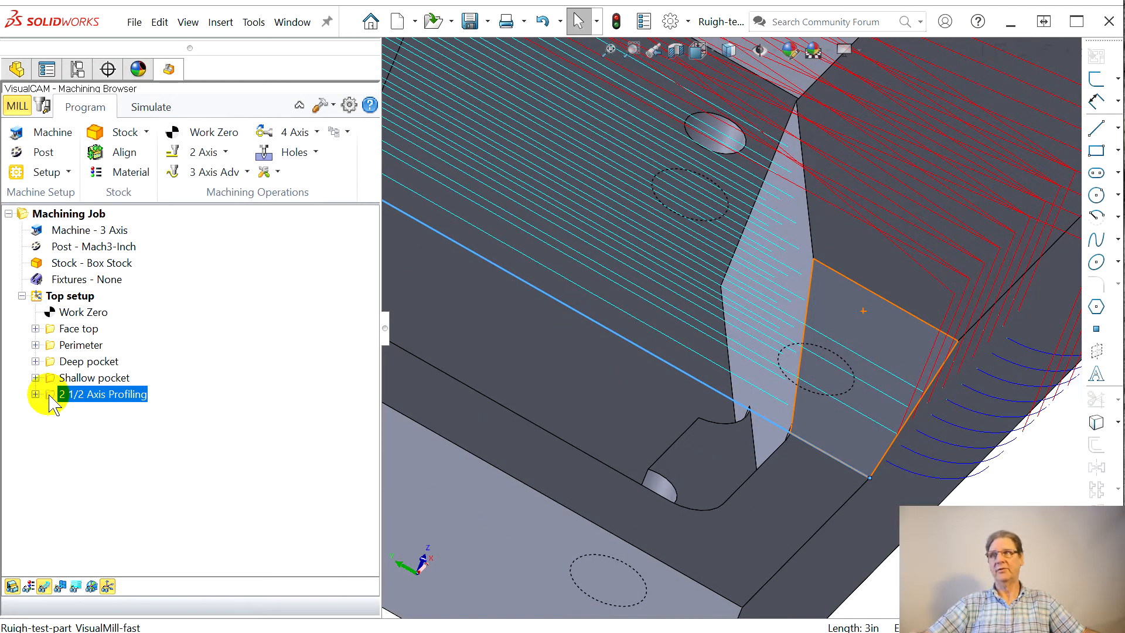
click(153, 424)
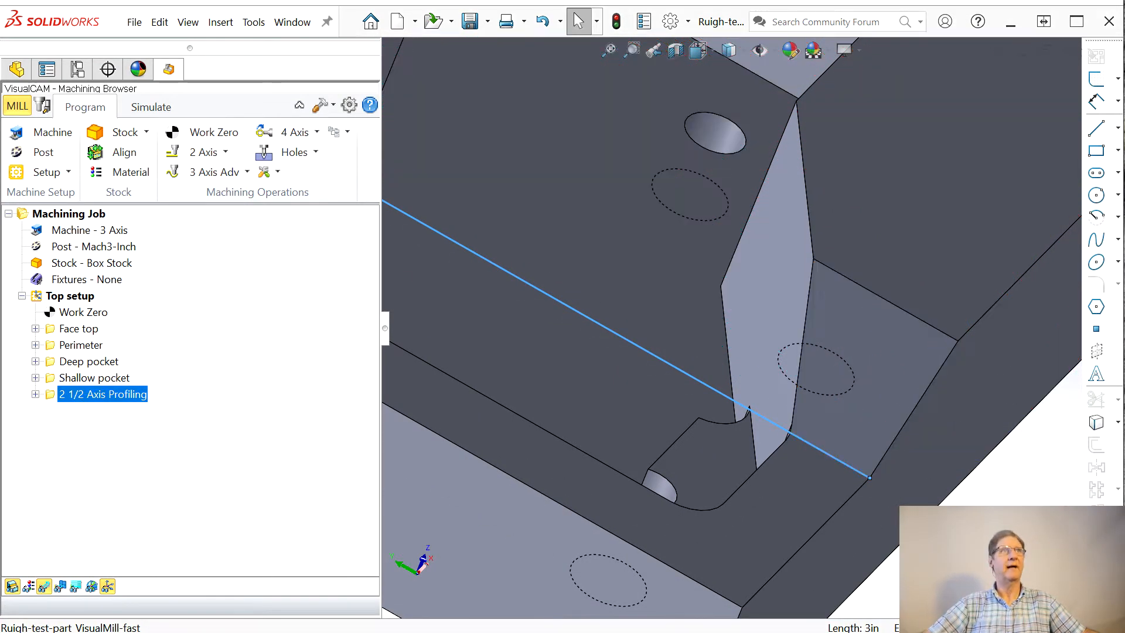
drag(773, 42, 182, 20)
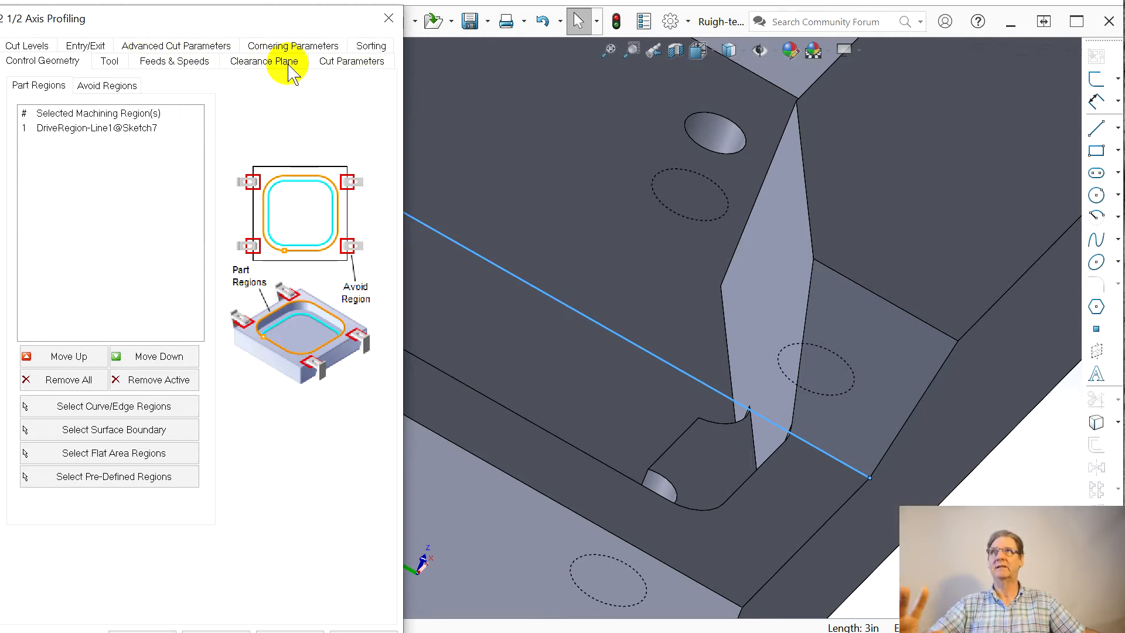
click(341, 65)
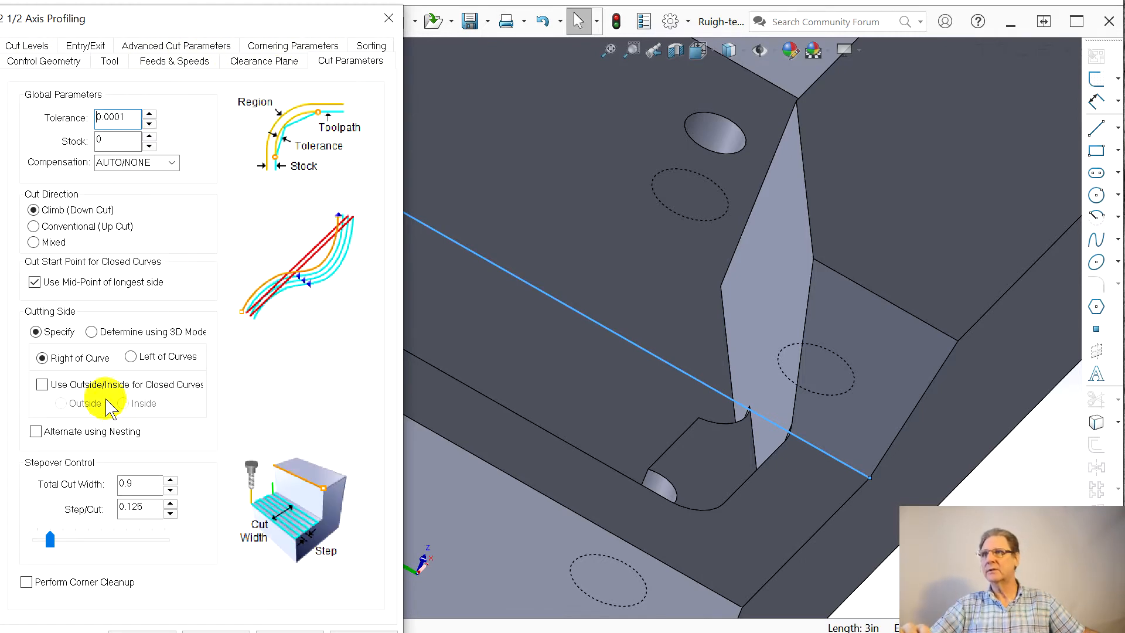
click(131, 357)
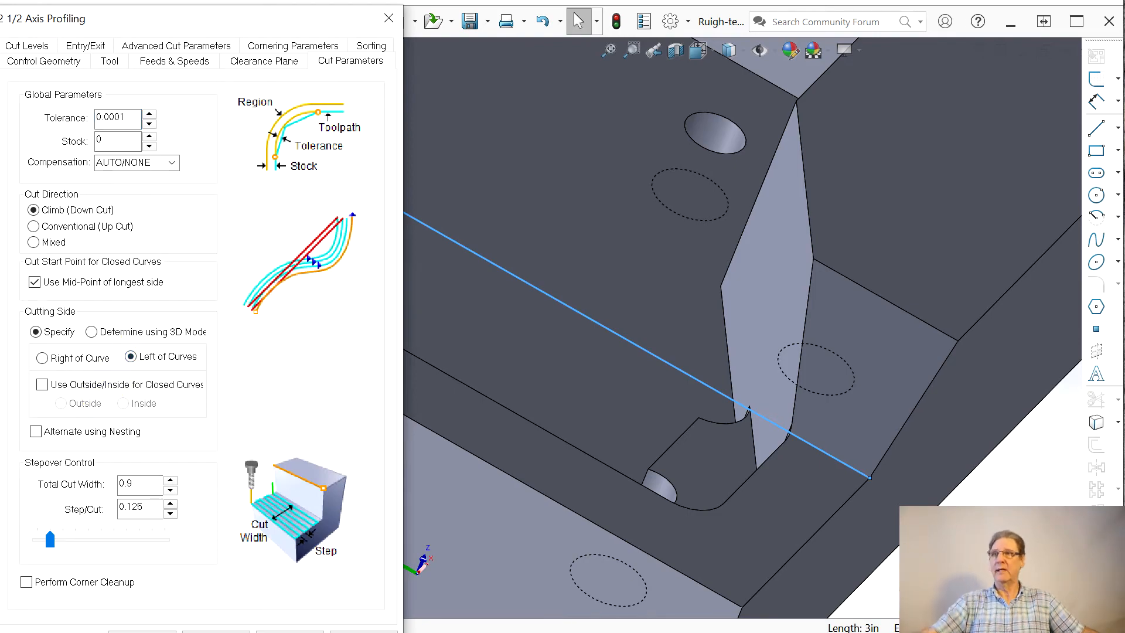
click(142, 631)
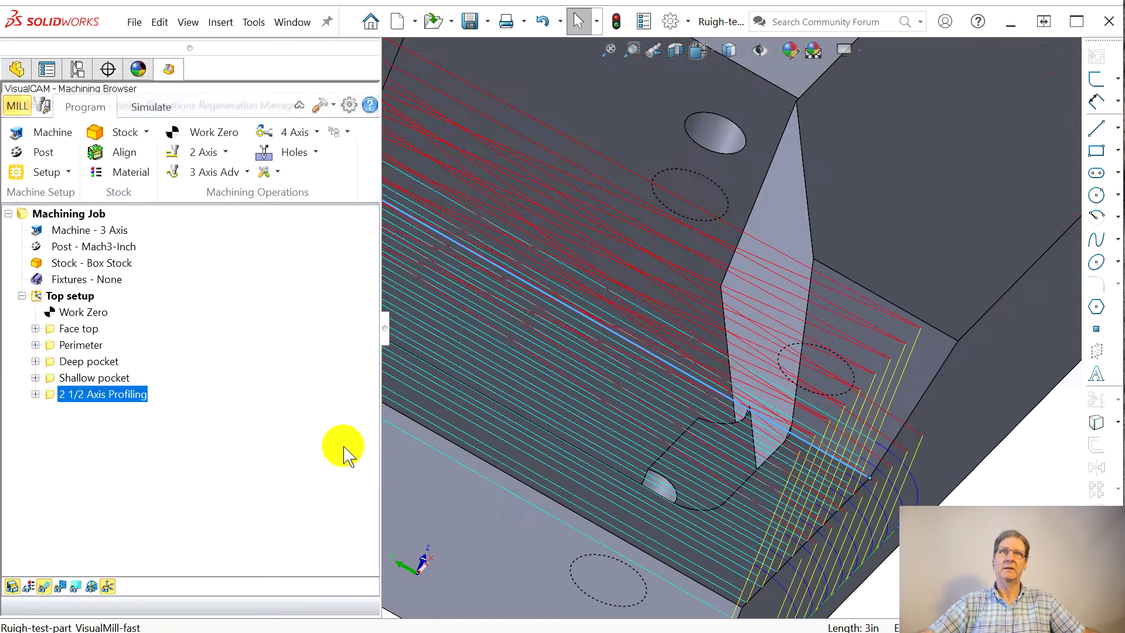
Step: Inspect and simulate the regenerated profiling toolpath on the lower flat, and rename the operation to "Flat"
scroll(887, 434, up, 2)
middle_drag(916, 404, 766, 424)
middle_drag(638, 411, 613, 467)
scroll(615, 444, up, 4)
scroll(614, 445, up, 2)
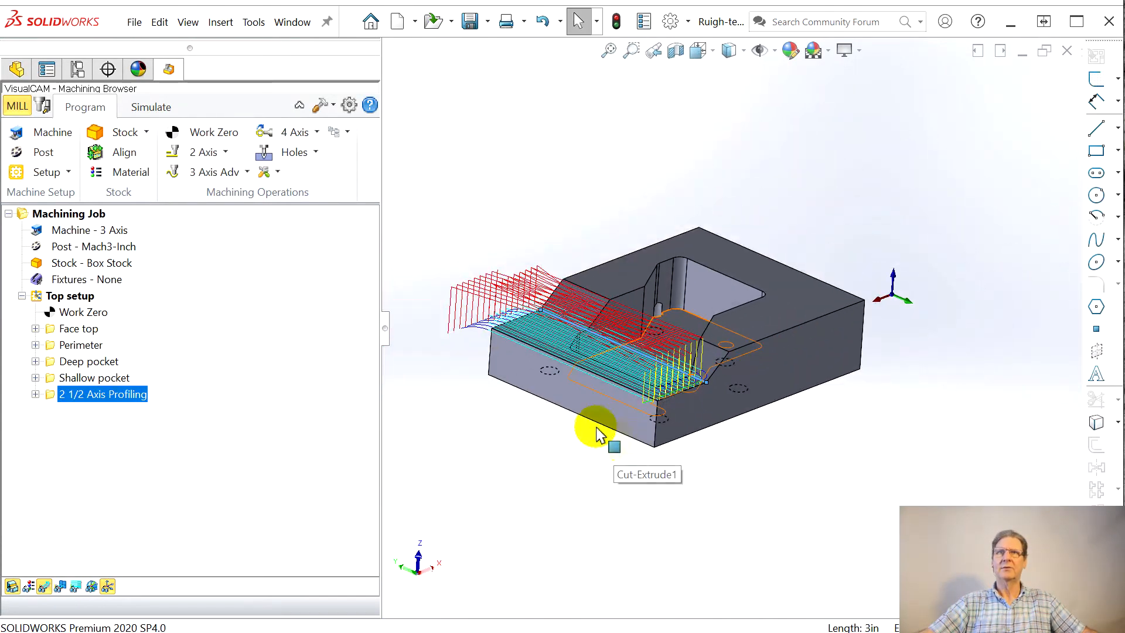
click(148, 107)
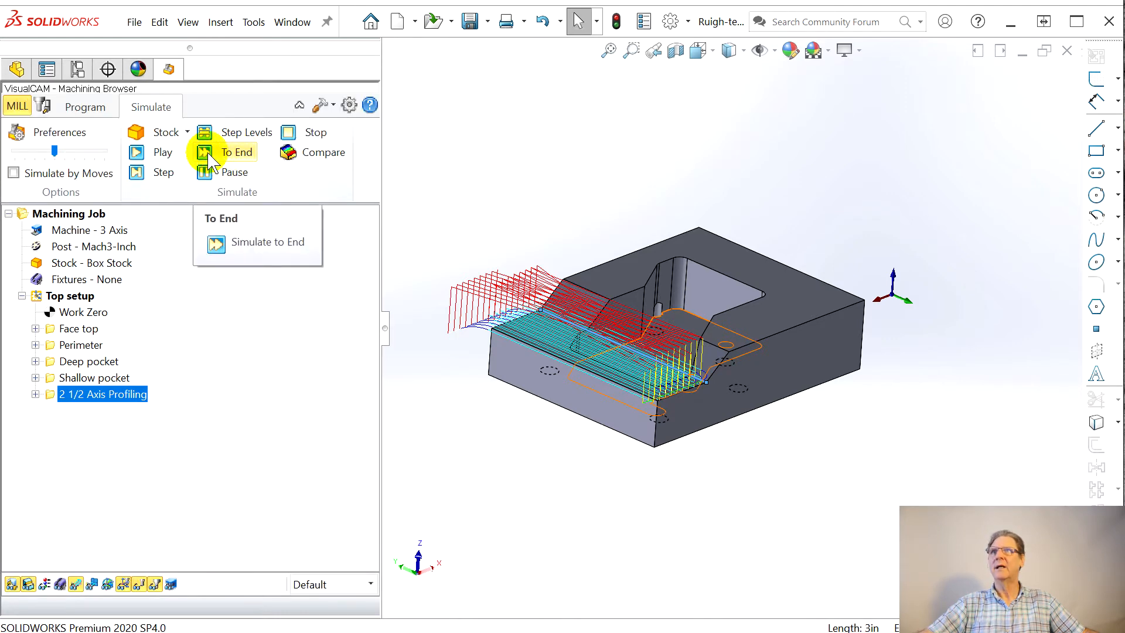
click(147, 155)
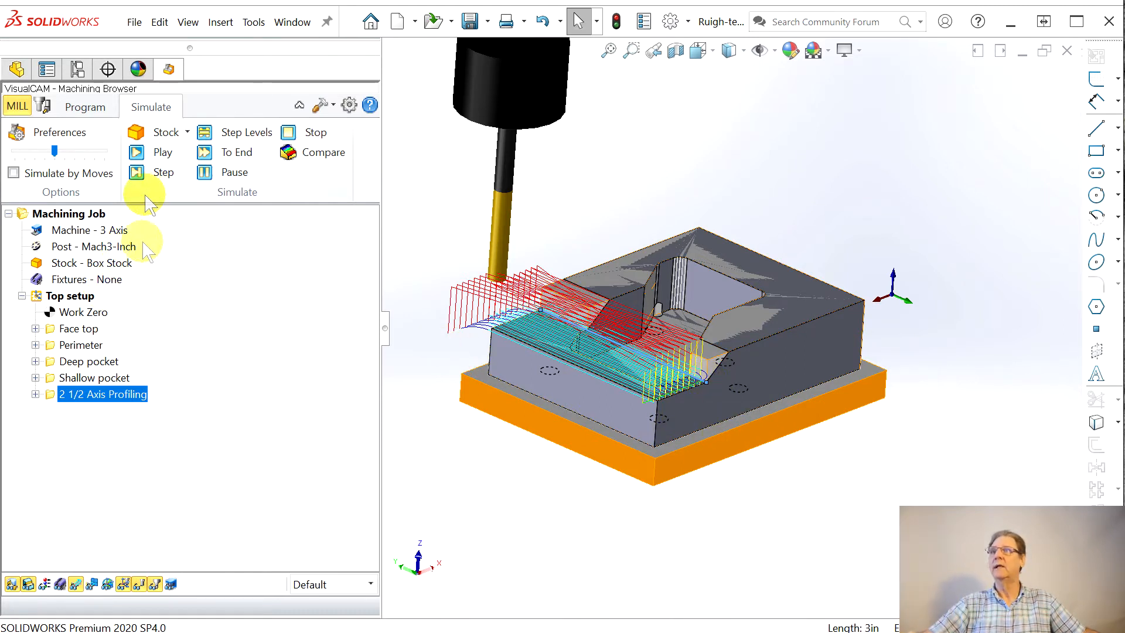
text(Flat)
key(Return)
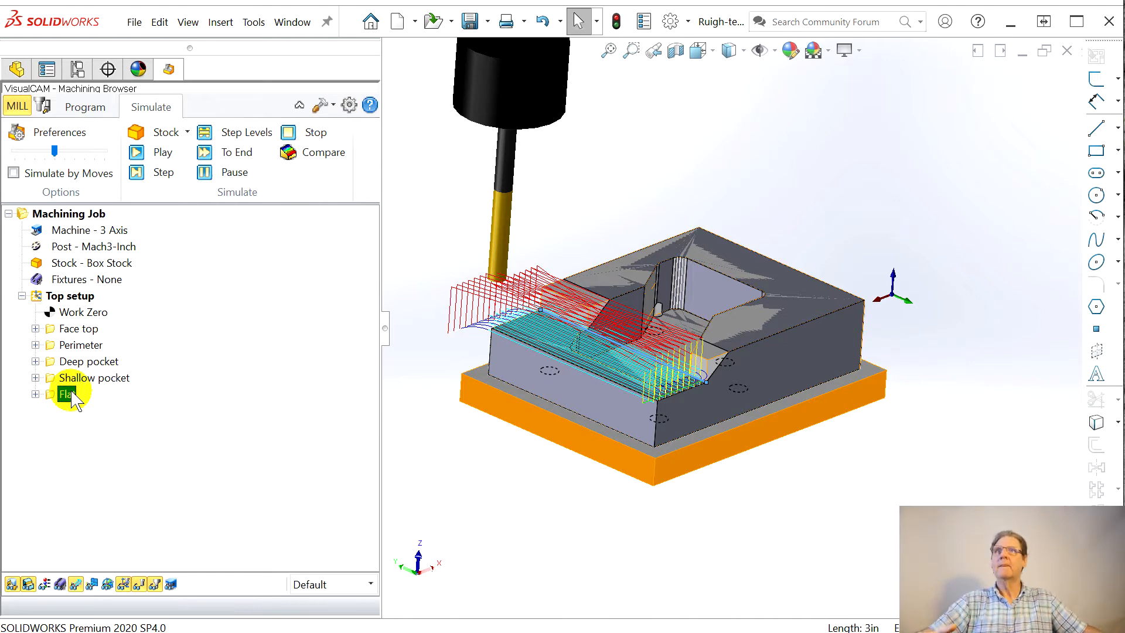
Step: Start a 3-axis Parallel Finishing operation in the Top setup
middle_drag(432, 338, 540, 427)
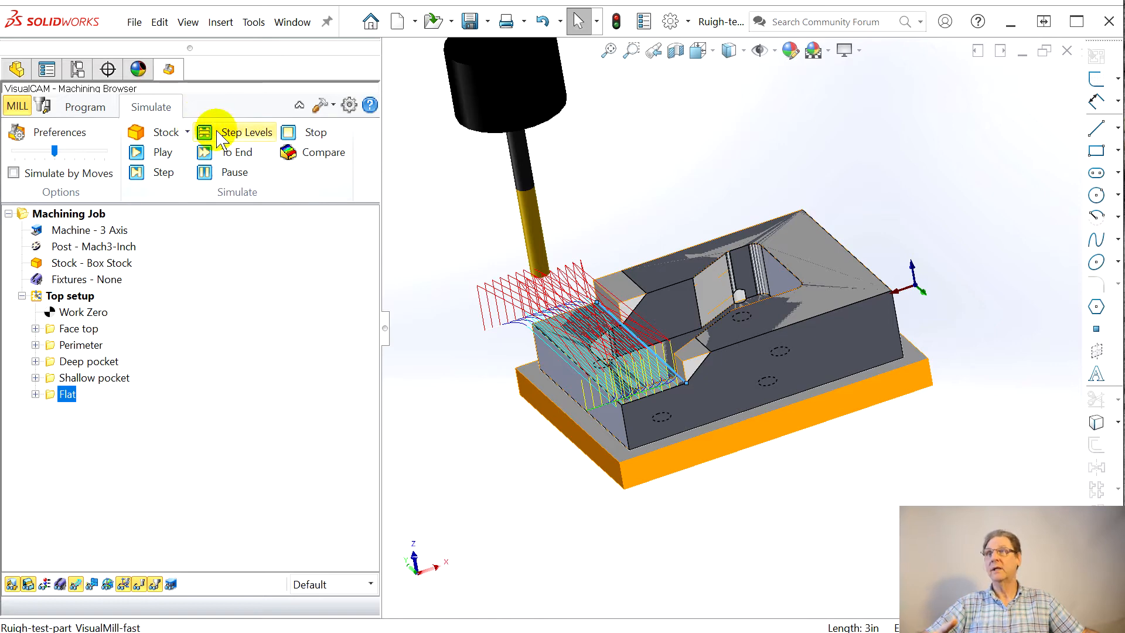
click(87, 109)
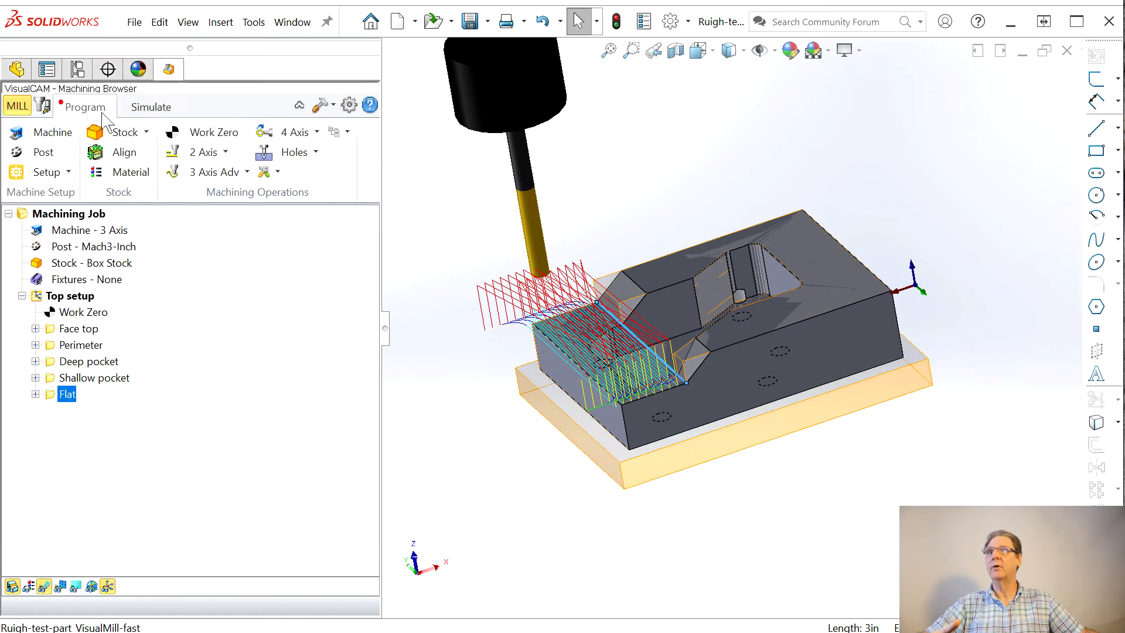
click(248, 172)
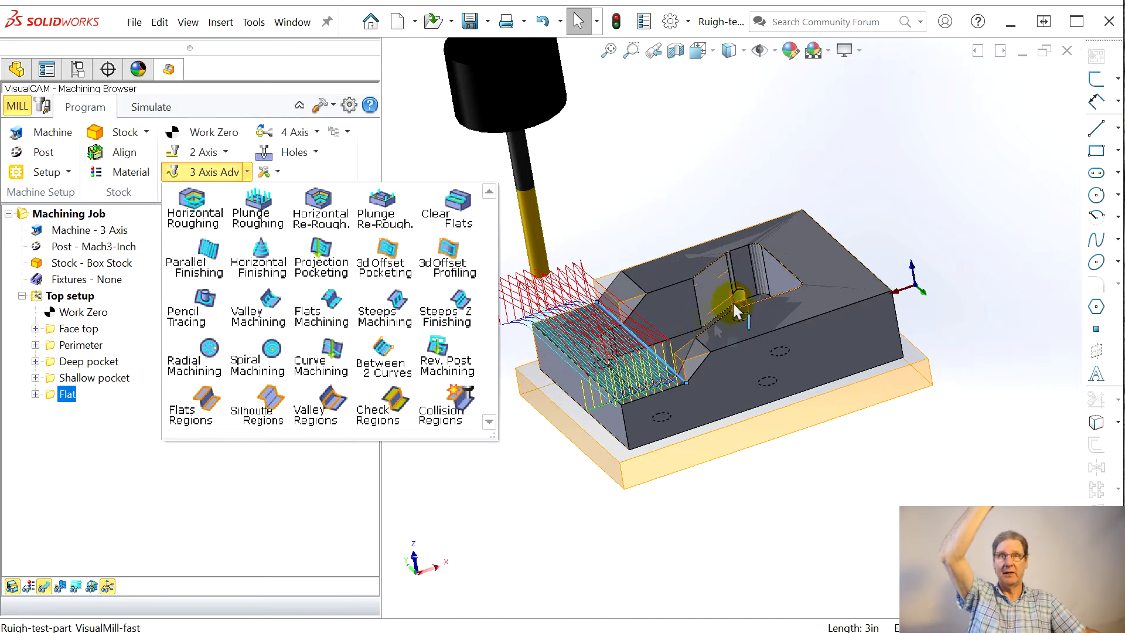
click(208, 262)
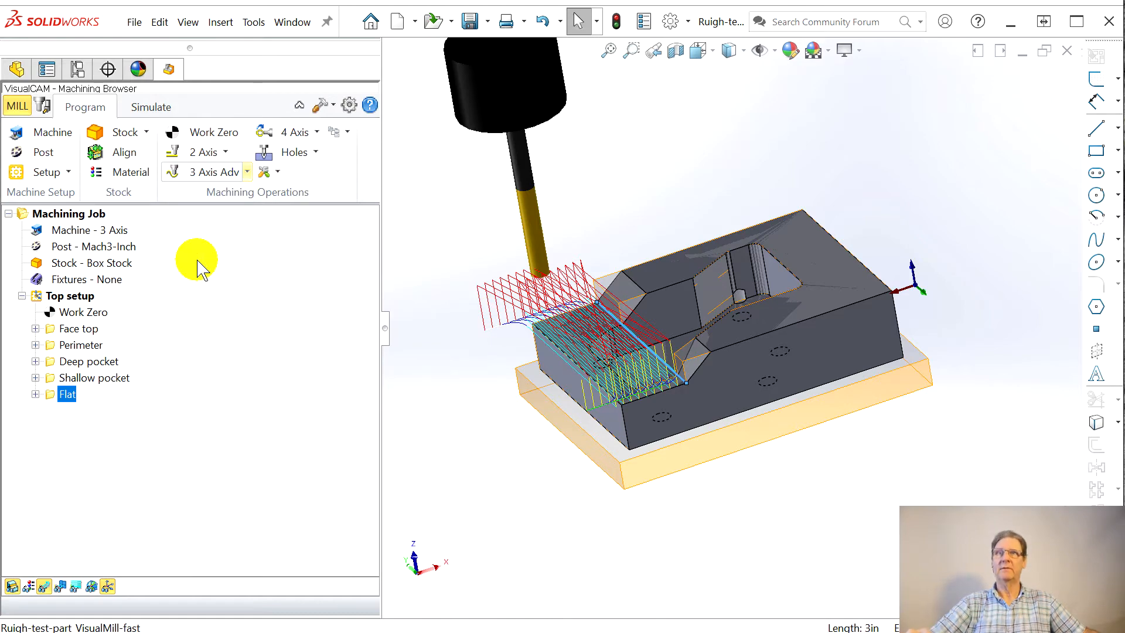
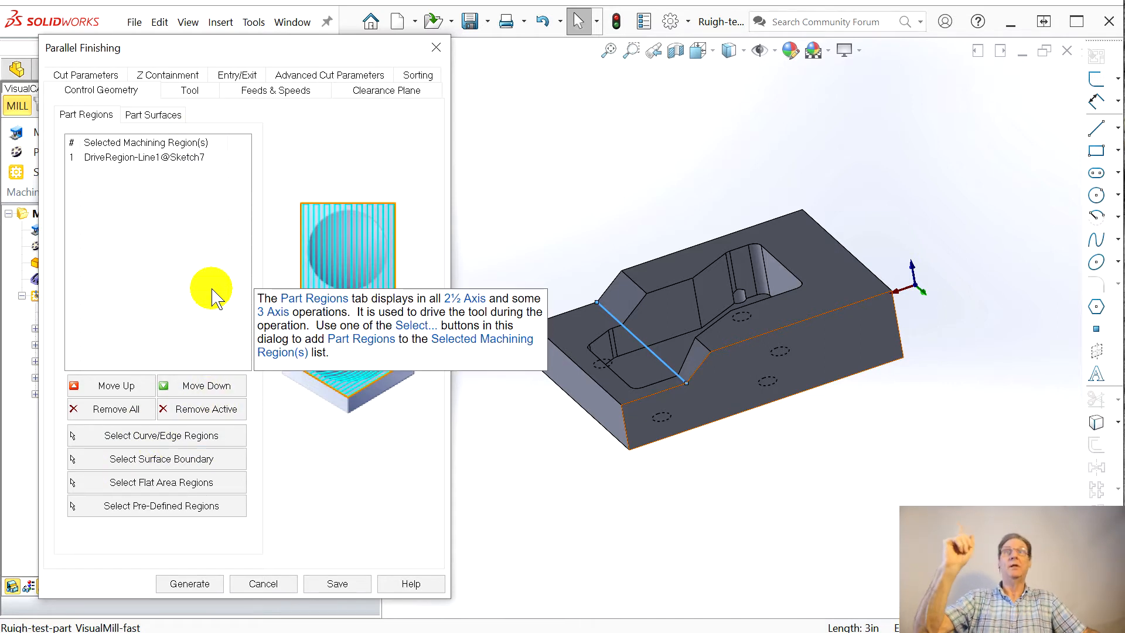
Step: Remove the listed machining region from the Parallel Finishing operation and select the two sloped faces as its part surfaces
click(105, 162)
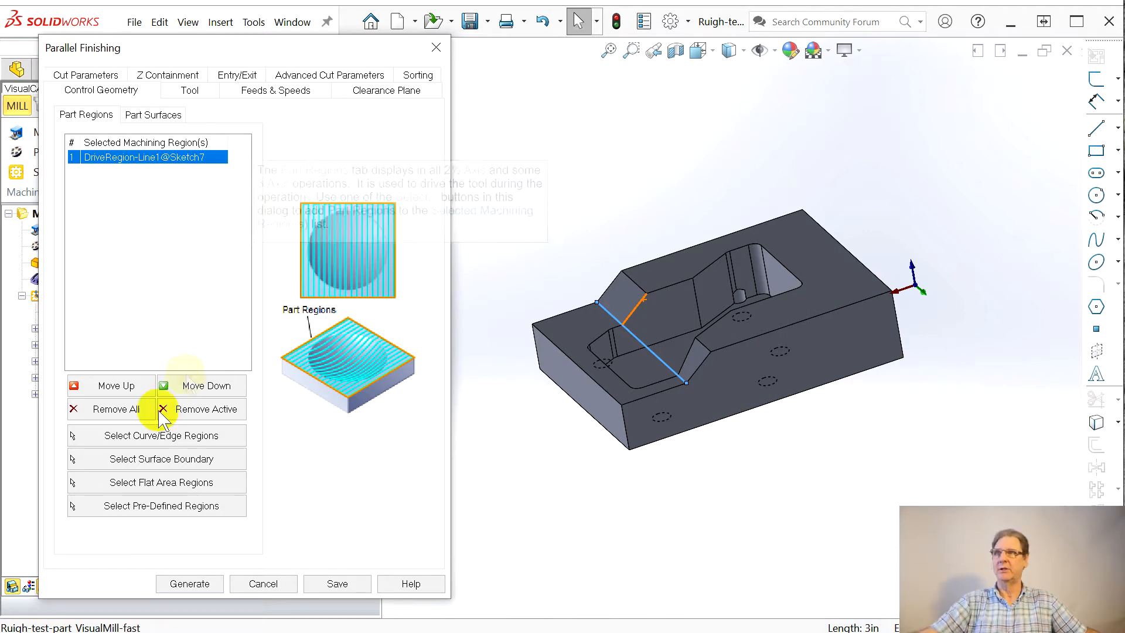
click(115, 413)
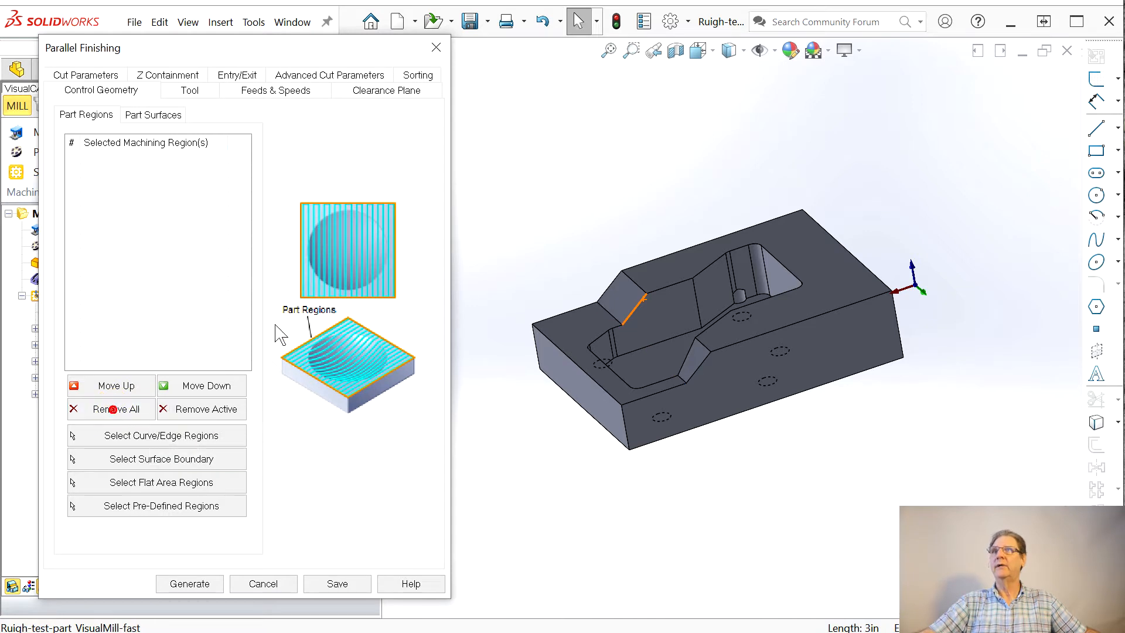
click(151, 117)
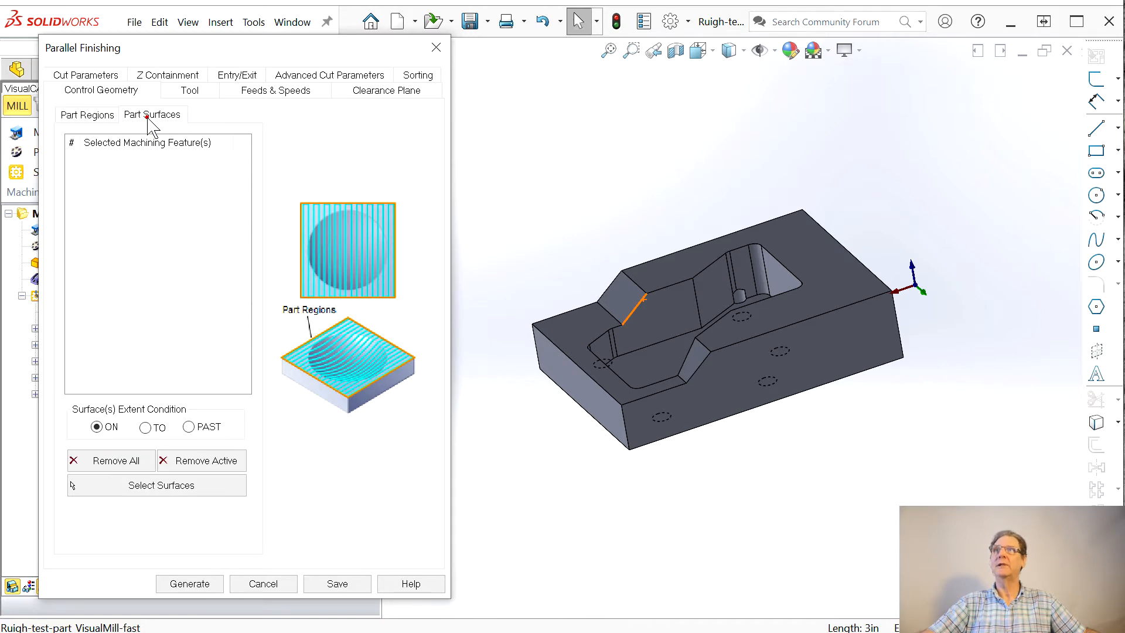
click(151, 494)
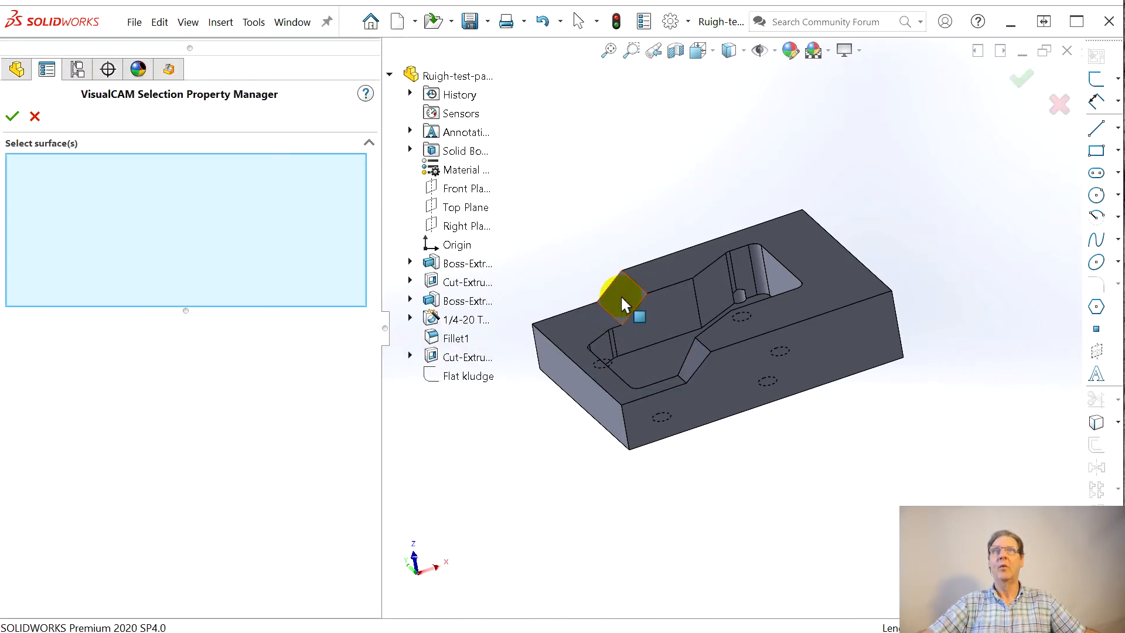
click(623, 305)
click(696, 359)
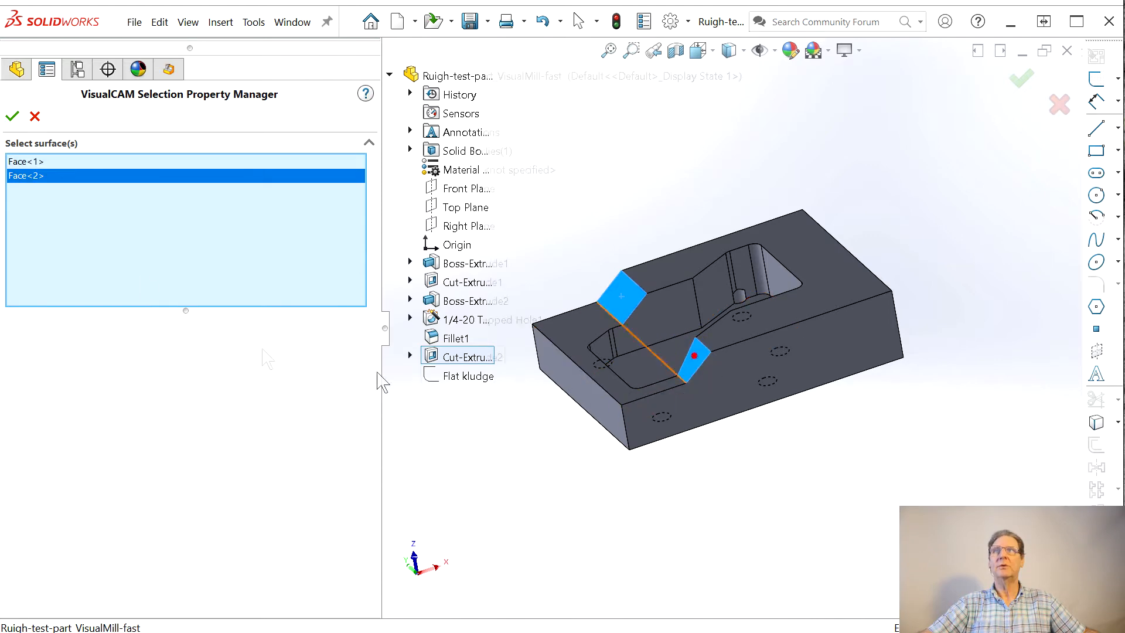
click(12, 117)
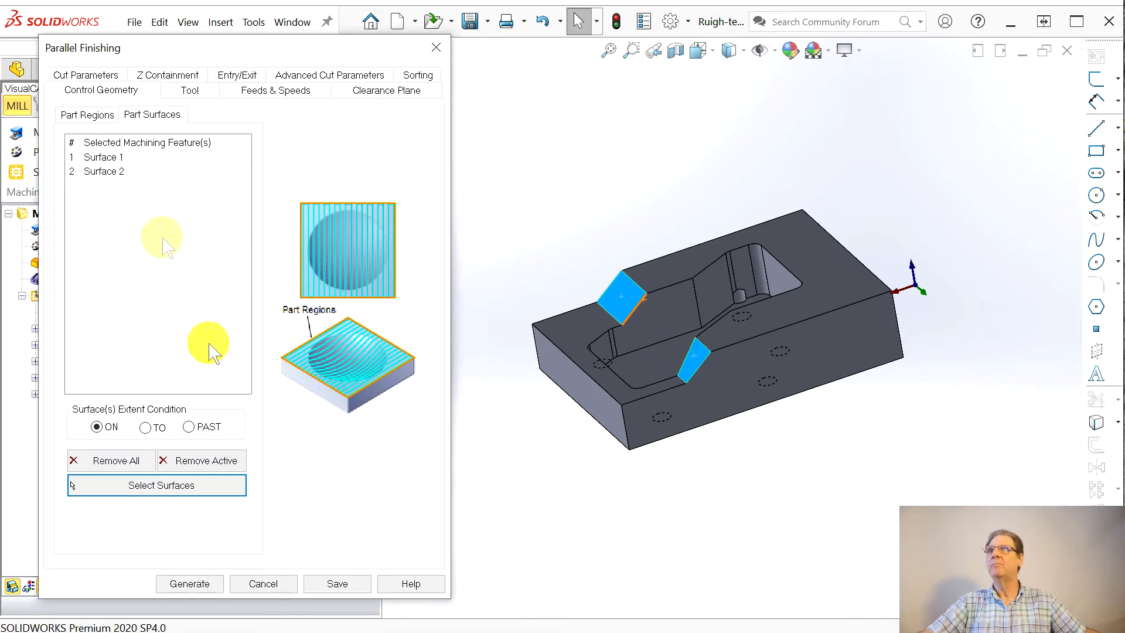
Step: Review the operation's tool, feeds and speeds, clearance plane, sorting, arc fitting, entry/exit and Z containment settings
click(189, 92)
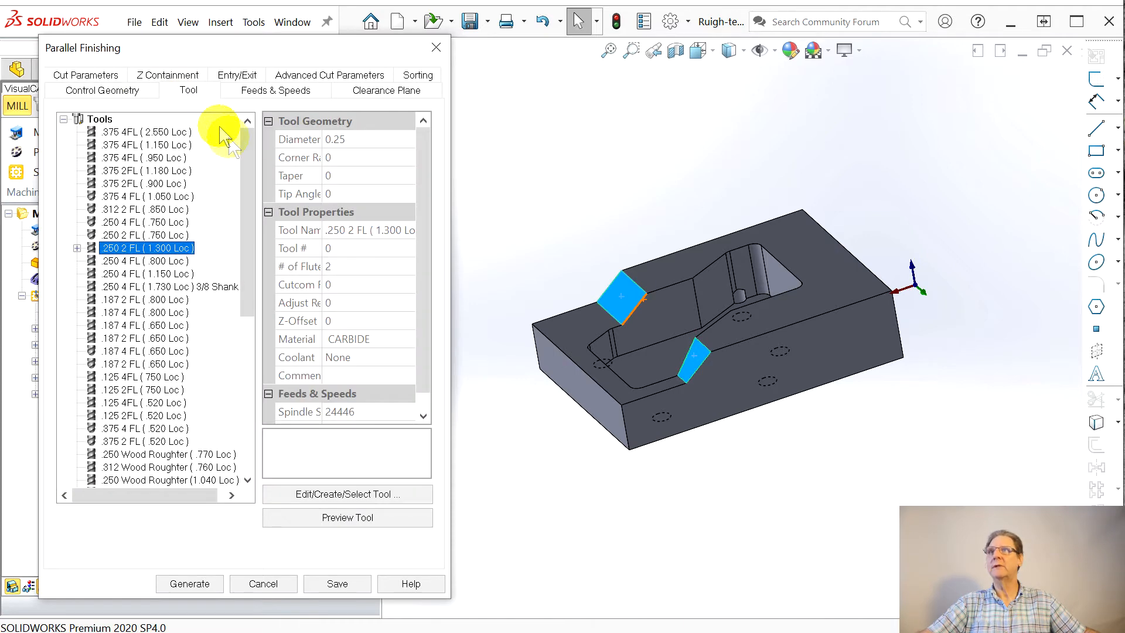
click(287, 91)
click(366, 91)
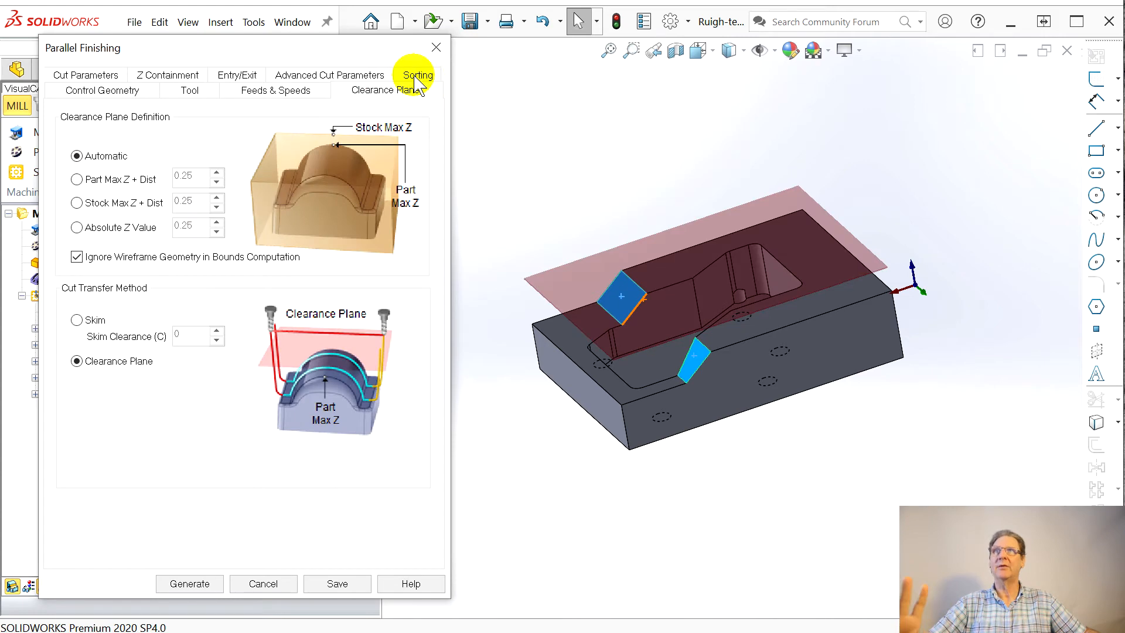
click(415, 76)
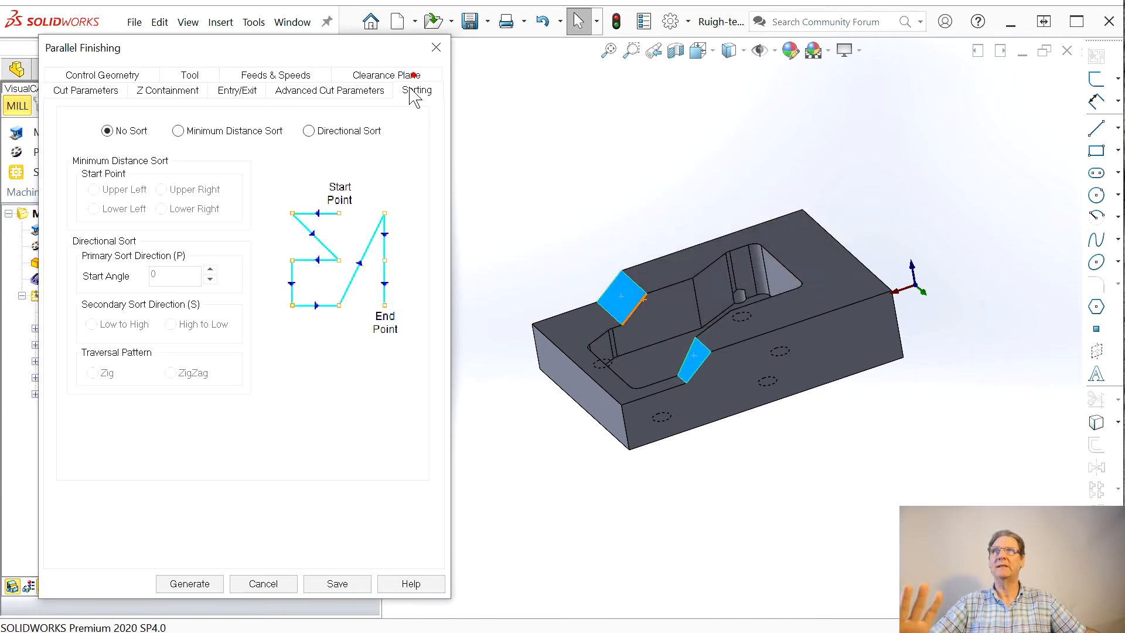
click(333, 94)
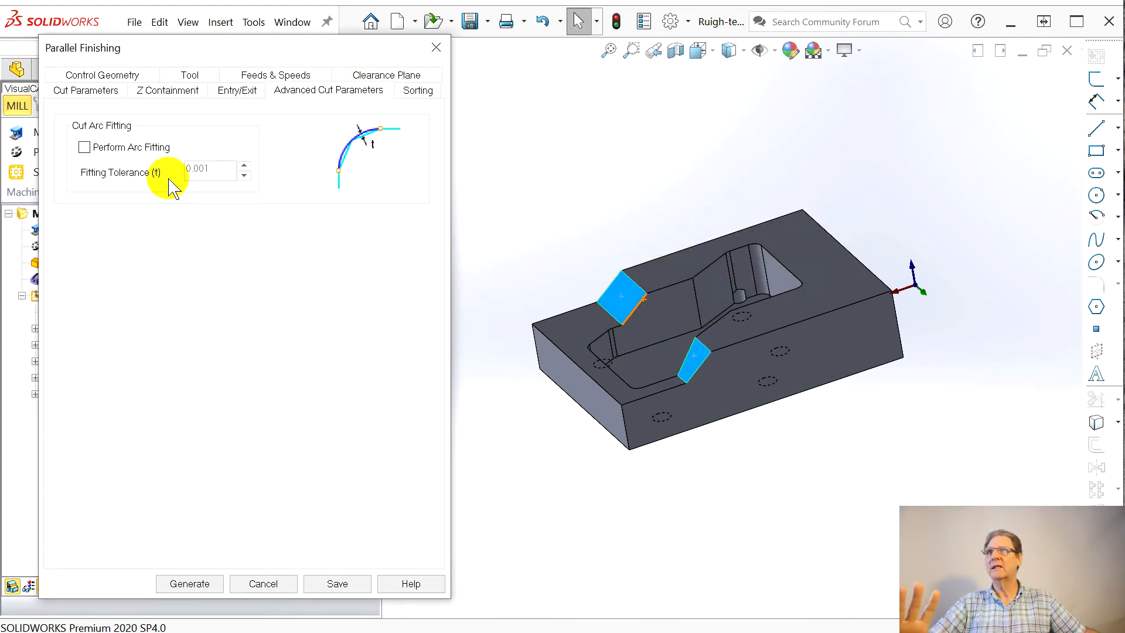
click(238, 91)
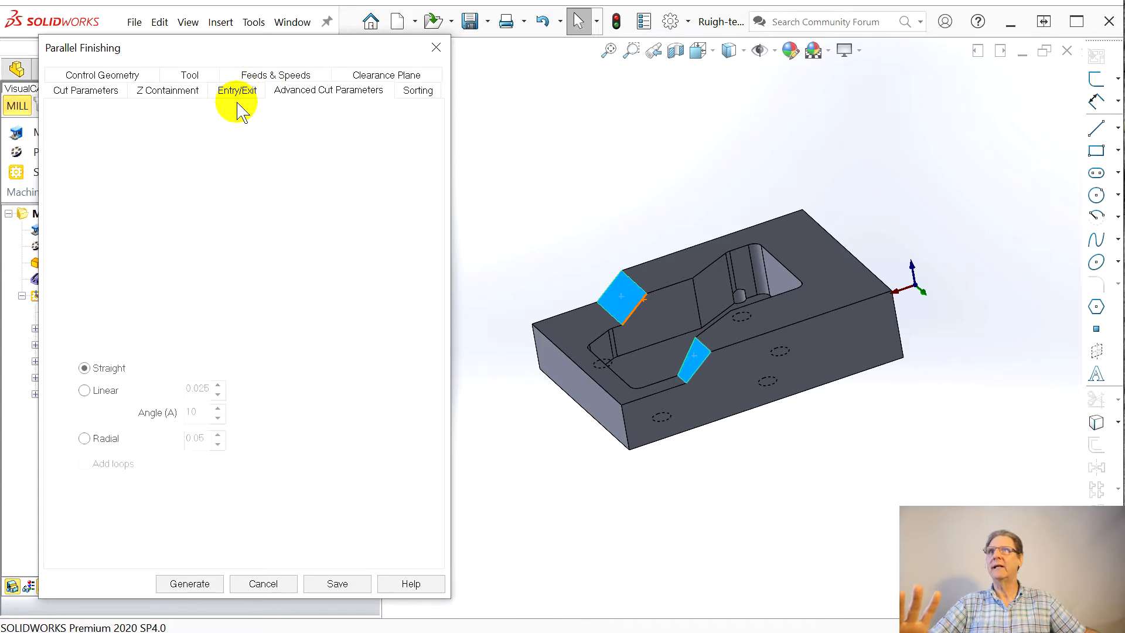
click(171, 93)
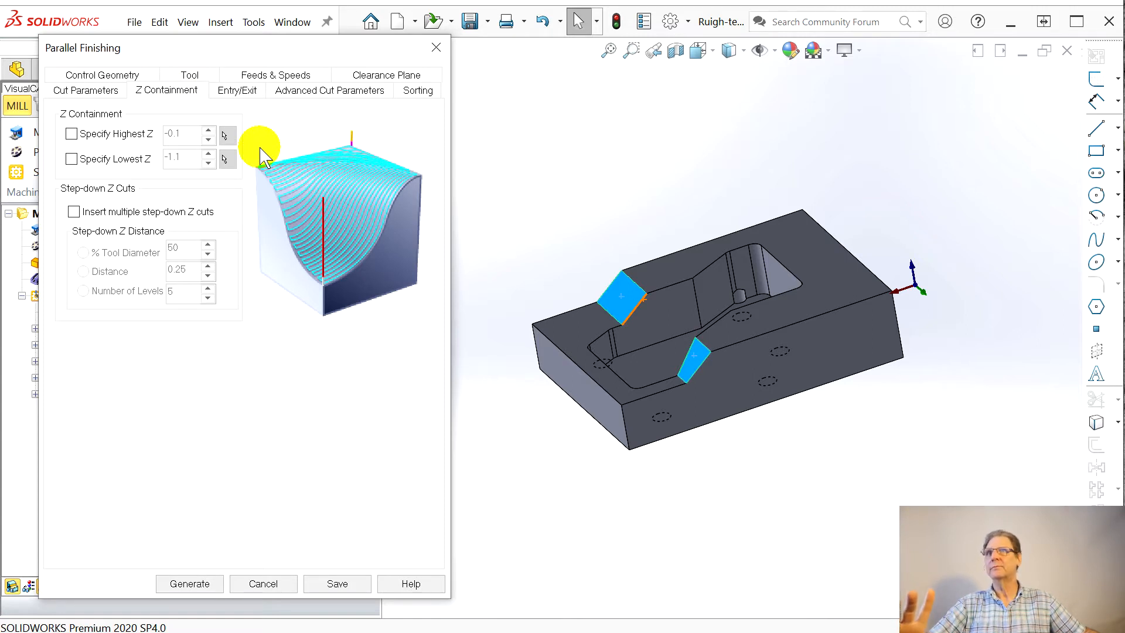
Step: Set Intol and Outtol to 0.0001, the cut direction to Climb and the start side to Top, and generate the finishing toolpath
click(85, 92)
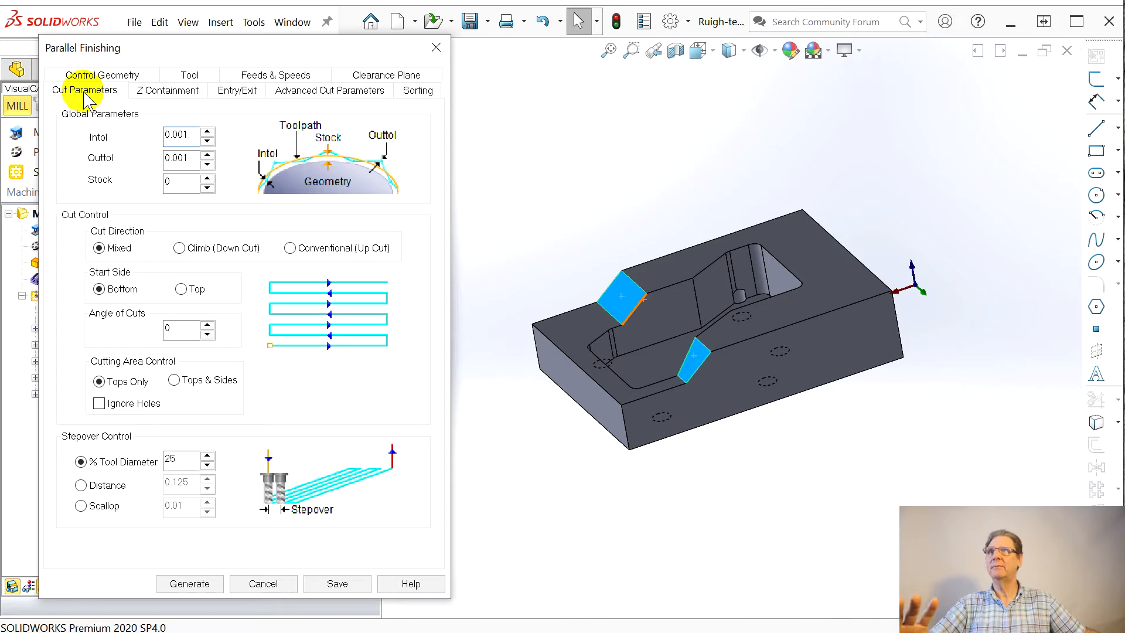
click(181, 135)
text(0)
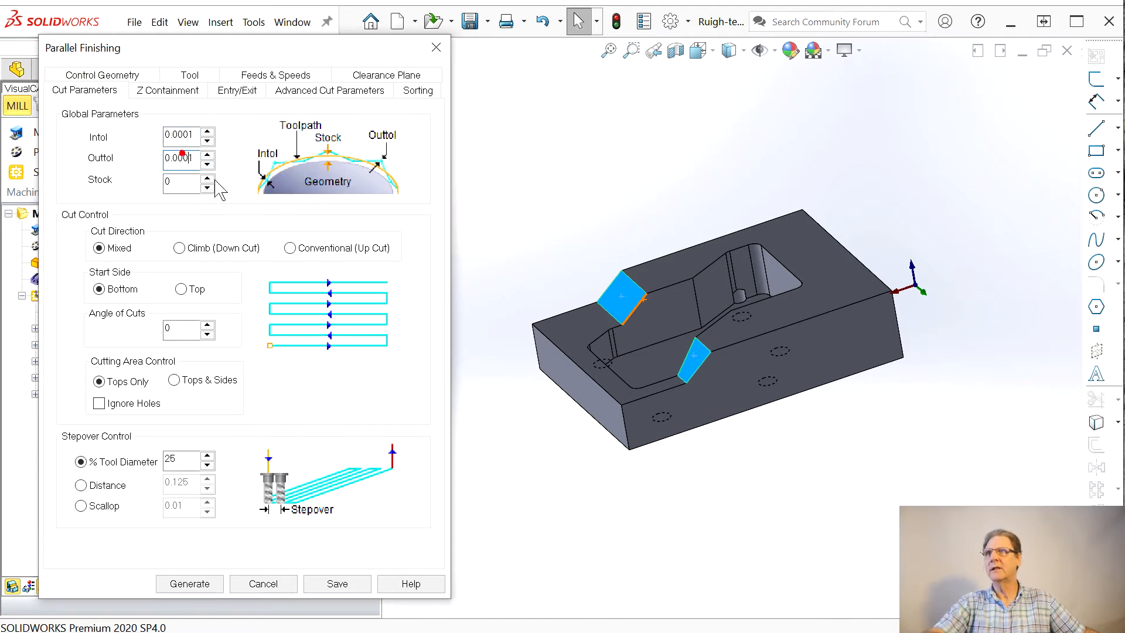
mouse_move(230, 252)
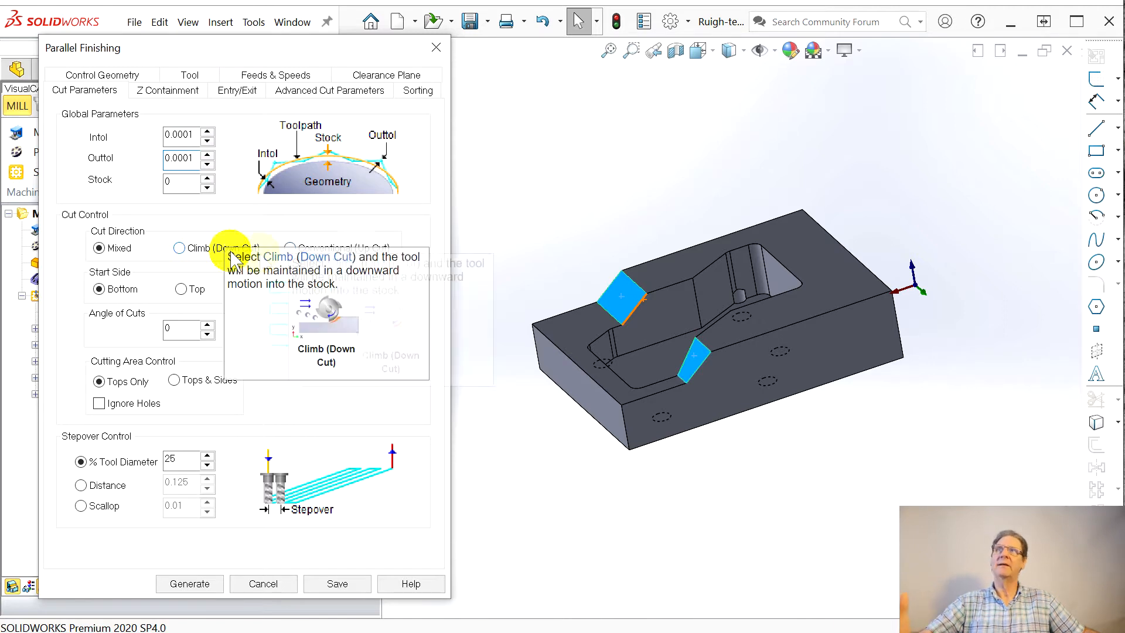
click(179, 248)
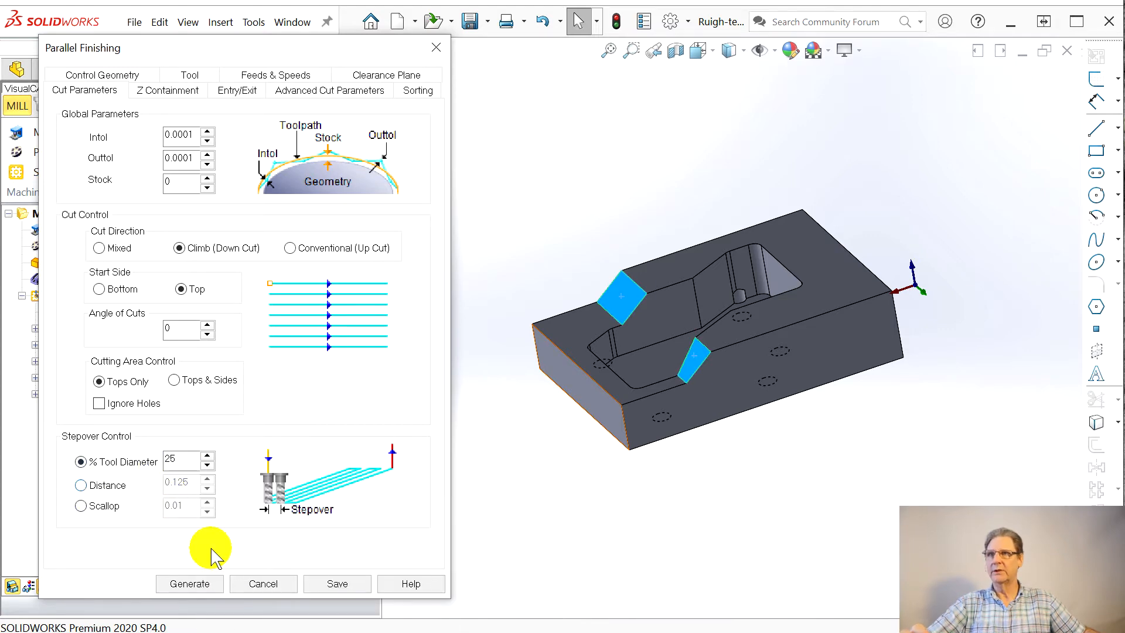
click(191, 583)
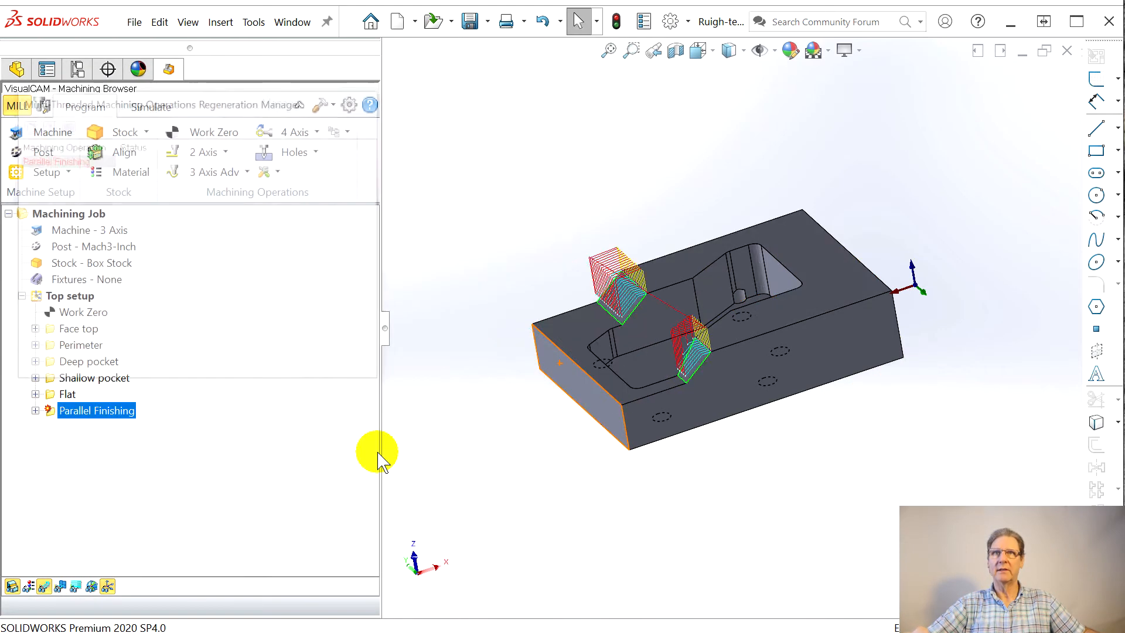
Step: Set the surface extent condition of the Parallel Finishing operation to PAST and regenerate its toolpath
scroll(714, 360, down, 3)
scroll(714, 359, down, 2)
middle_drag(674, 389, 639, 338)
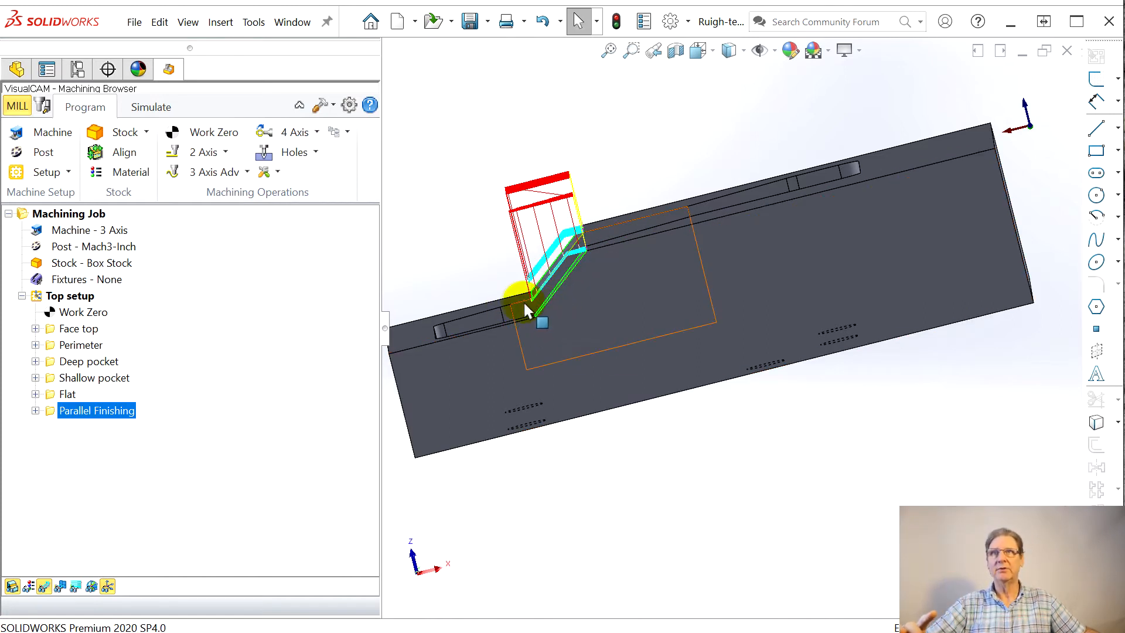
middle_drag(574, 327, 591, 345)
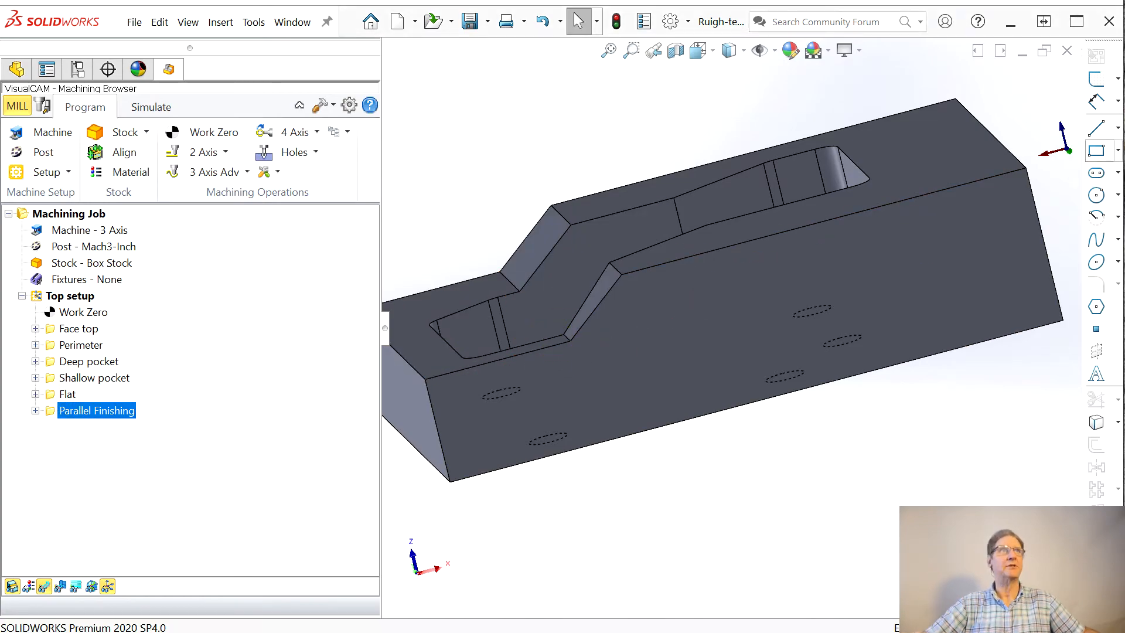
drag(642, 53, 277, 38)
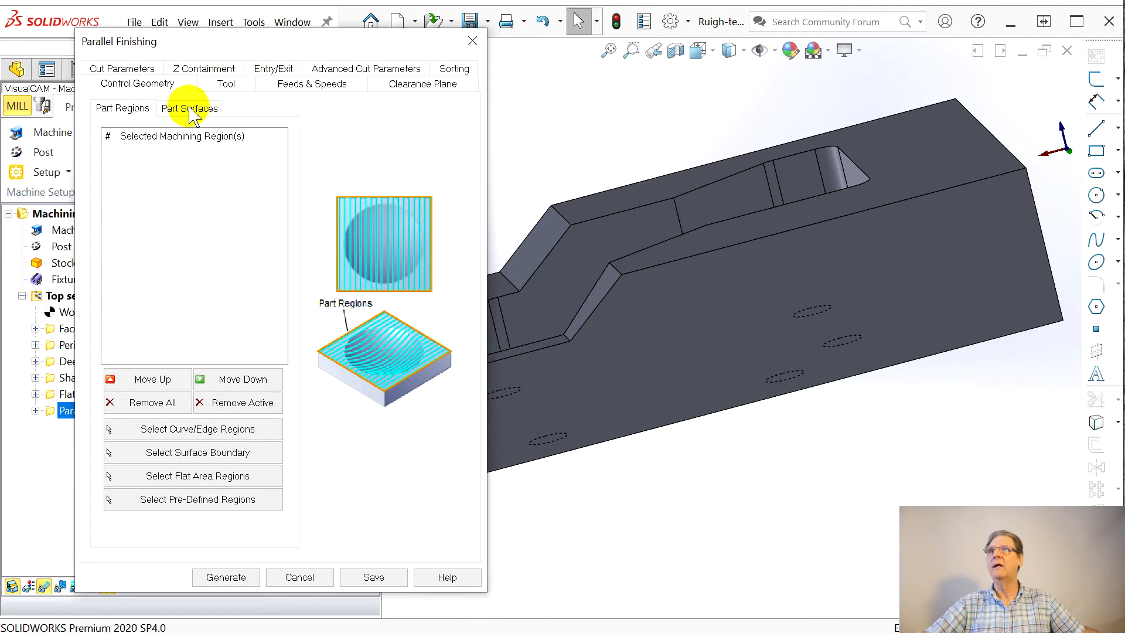
click(189, 109)
click(228, 428)
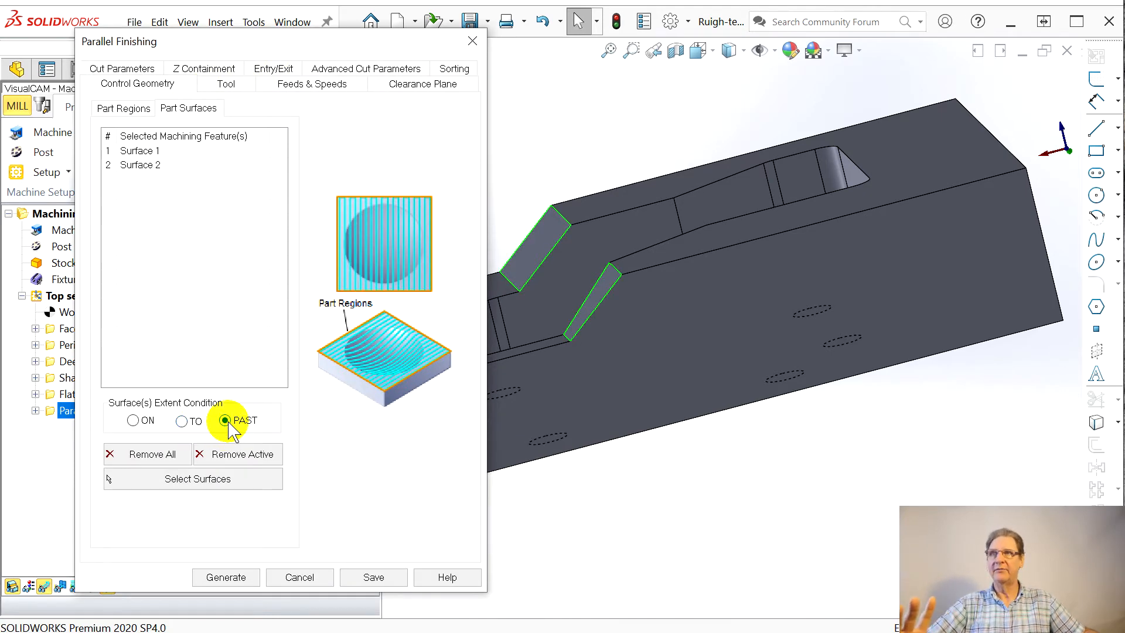
mouse_move(230, 425)
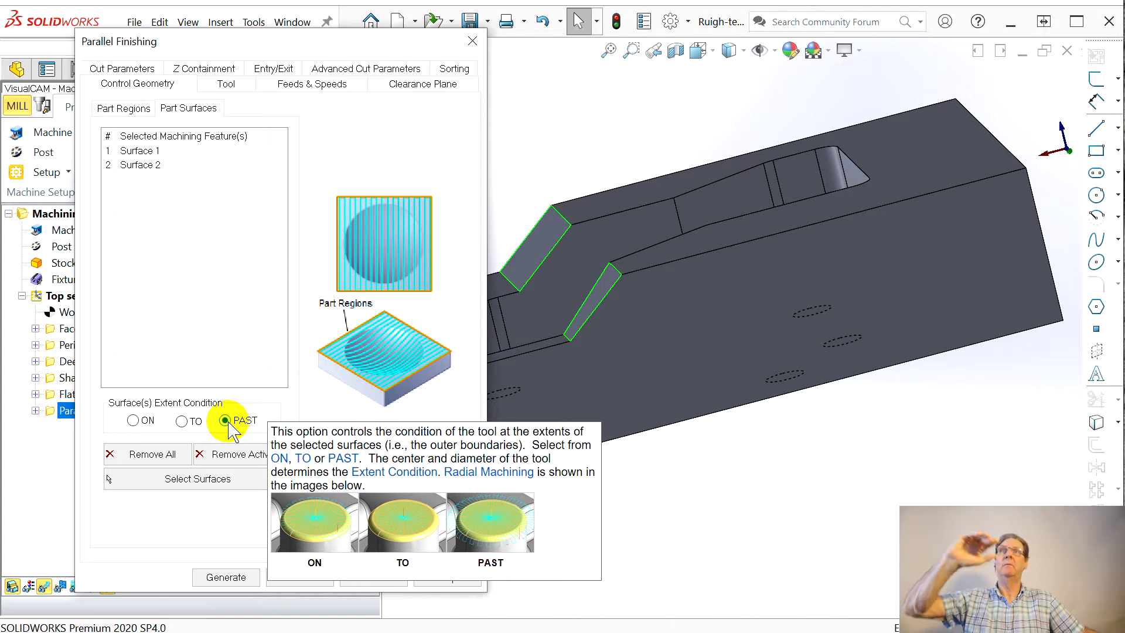
click(568, 341)
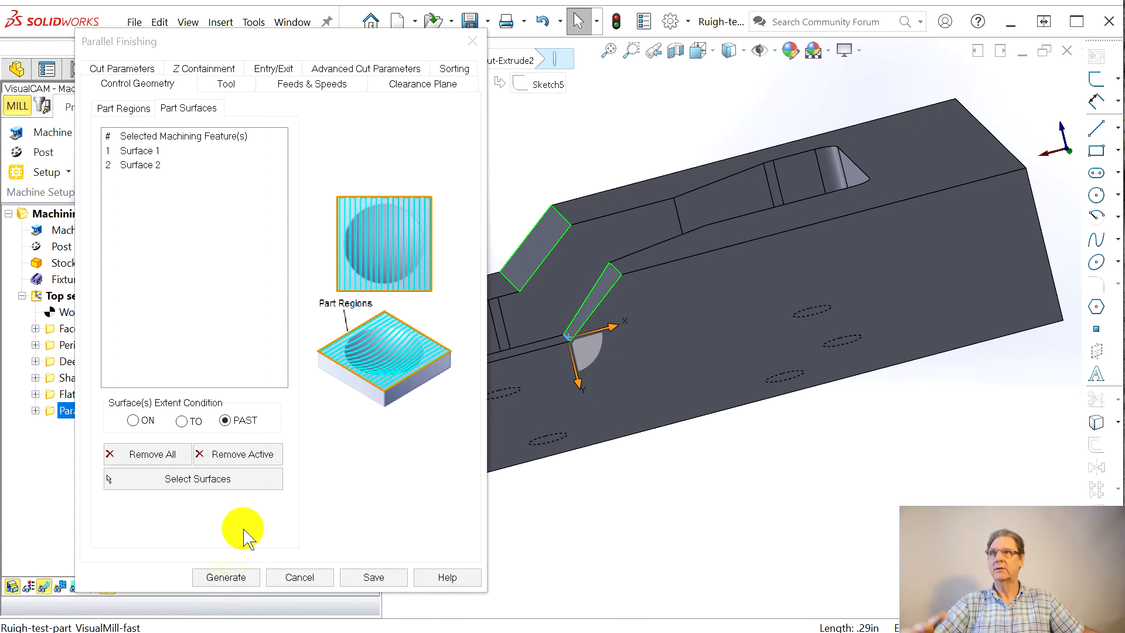
click(223, 577)
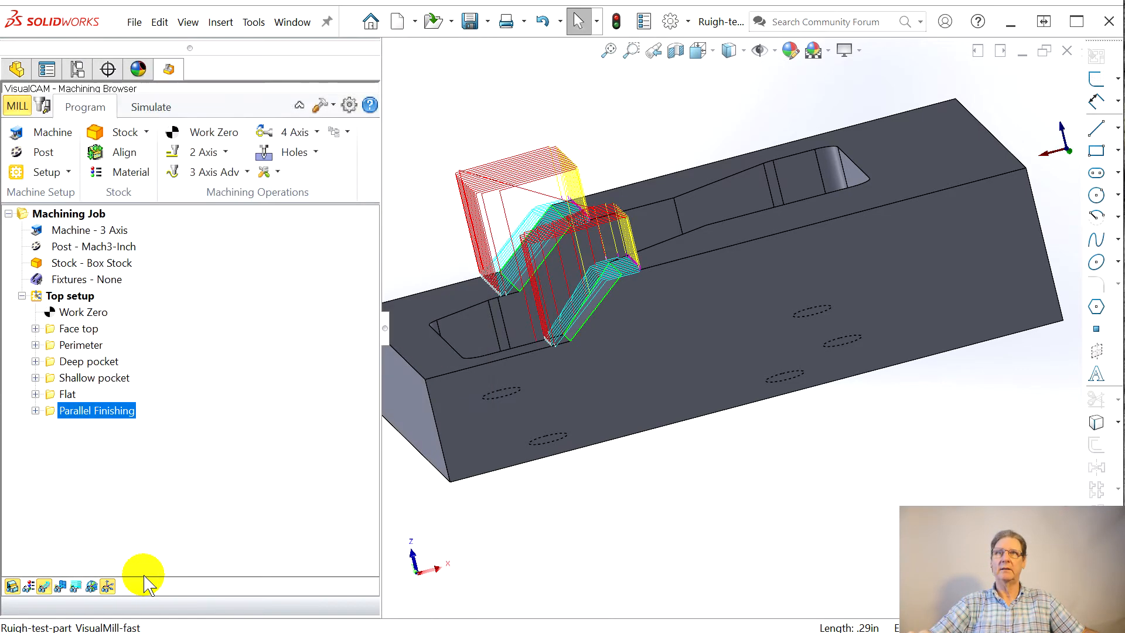
Step: Examine how far the regenerated finishing passes extend beyond the upper and lower edges of the two sloped faces
middle_drag(628, 535, 623, 557)
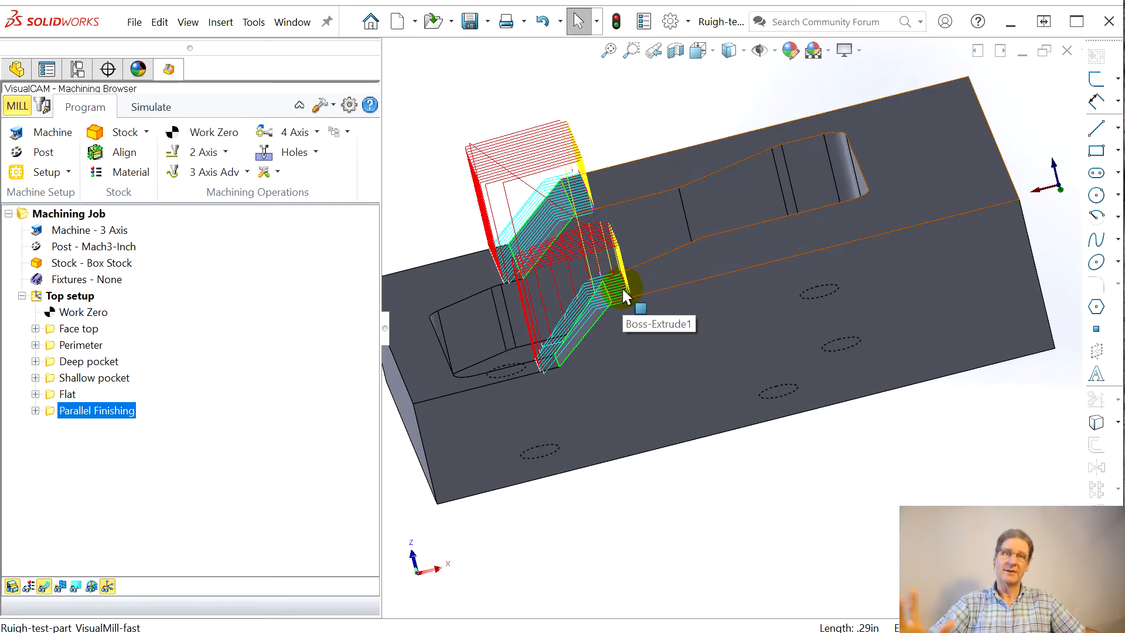
middle_drag(580, 395, 570, 353)
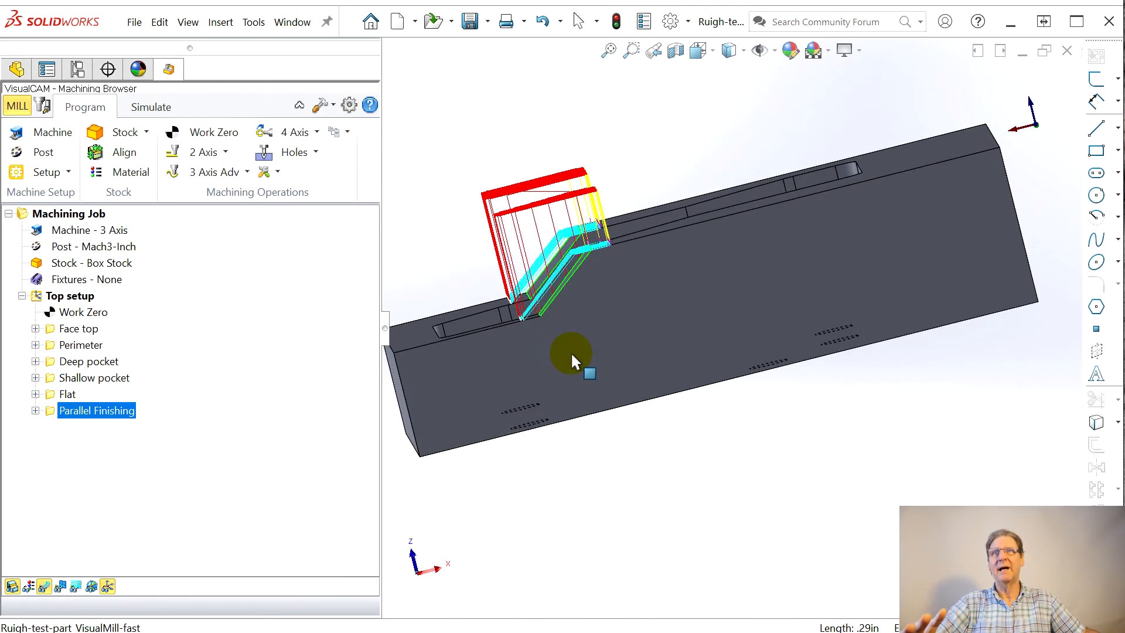
scroll(555, 316, down, 5)
scroll(555, 390, down, 1)
middle_click(554, 391)
mouse_move(554, 391)
middle_down()
mouse_move(635, 467)
mouse_move(686, 474)
mouse_move(539, 390)
mouse_move(548, 407)
middle_up()
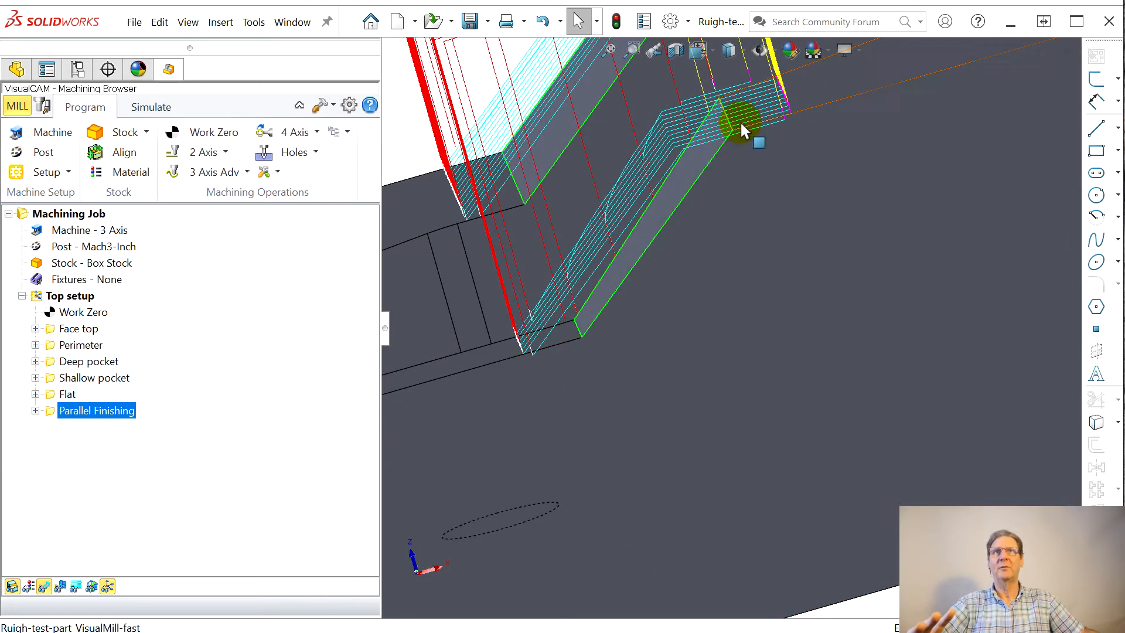
scroll(615, 261, down, 5)
middle_drag(615, 262, 645, 276)
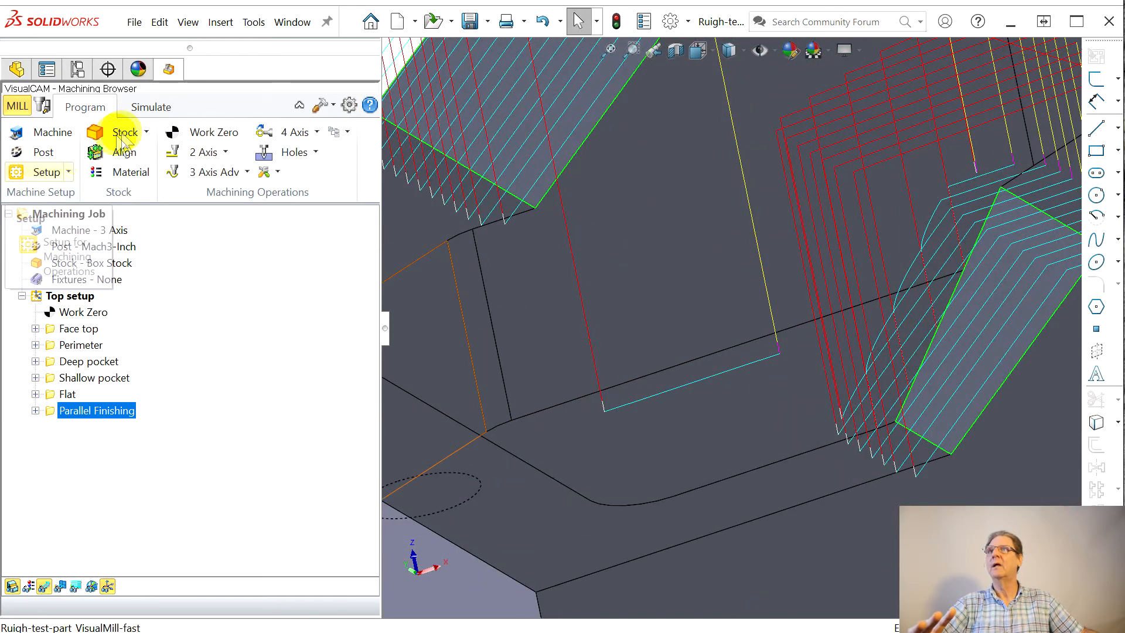
Step: Simulate the Parallel Finishing operation and inspect the cut on both sloped faces
click(145, 106)
click(154, 154)
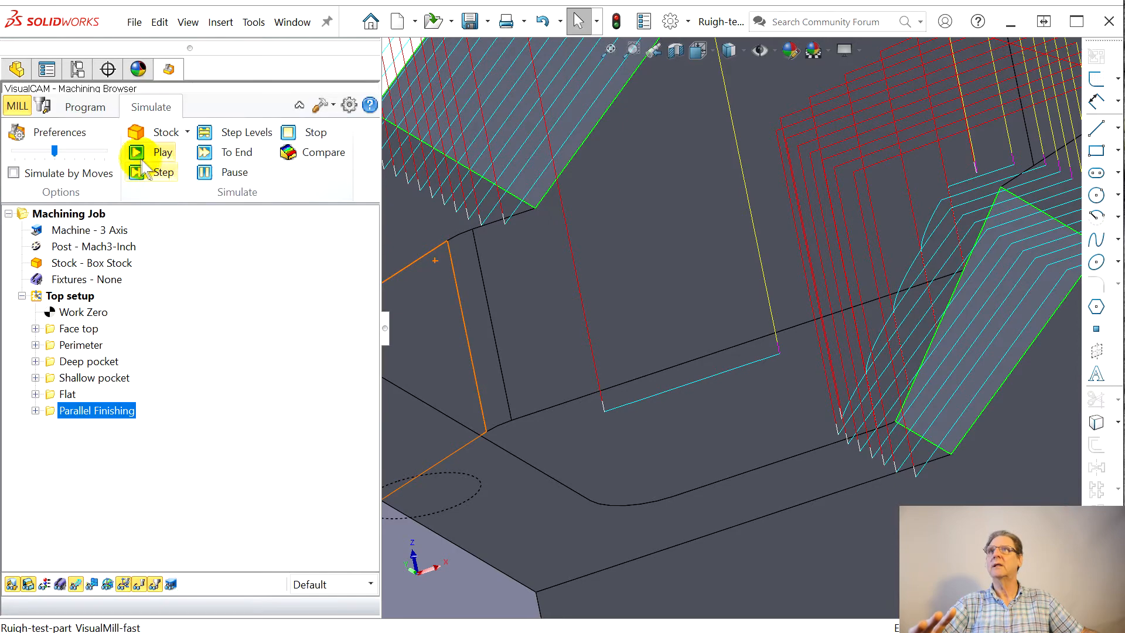
click(439, 394)
scroll(572, 369, down, 1)
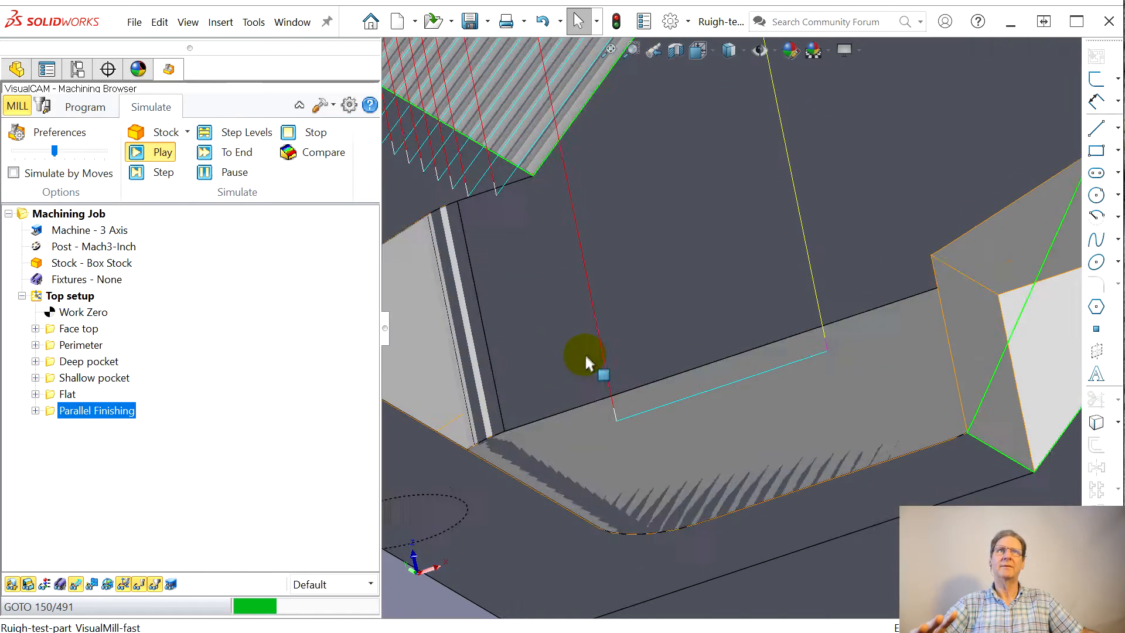
scroll(592, 358, up, 2)
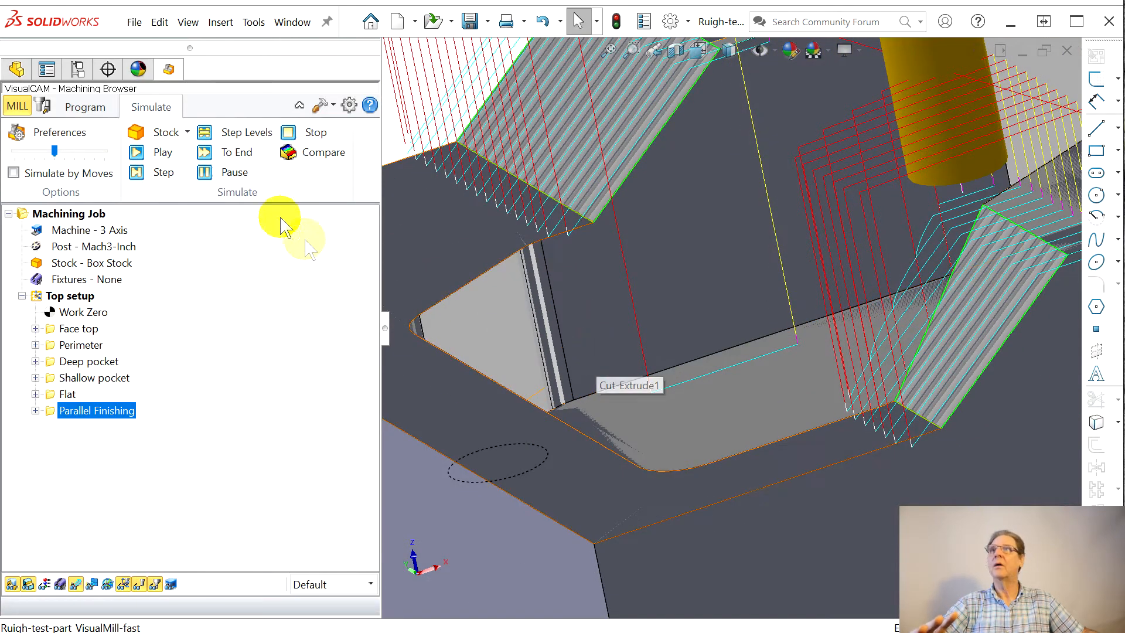
Step: Rename the Parallel Finishing operation in the Top setup to "Slopes"
click(42, 106)
click(88, 108)
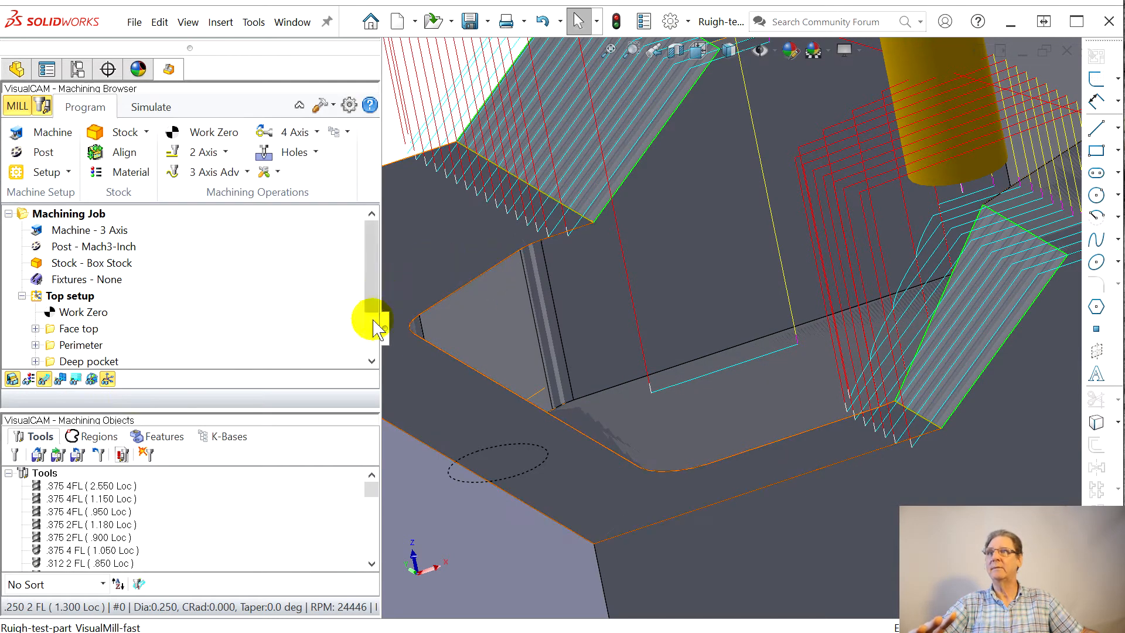
scroll(76, 352, down, 2)
click(68, 345)
click(69, 344)
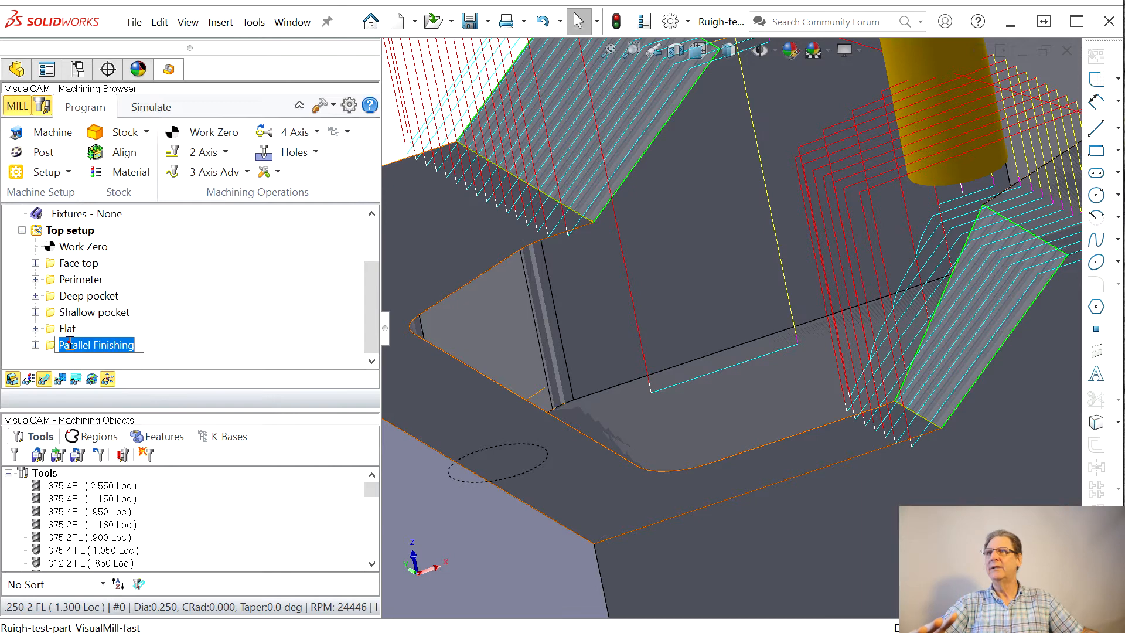
text(Slopes)
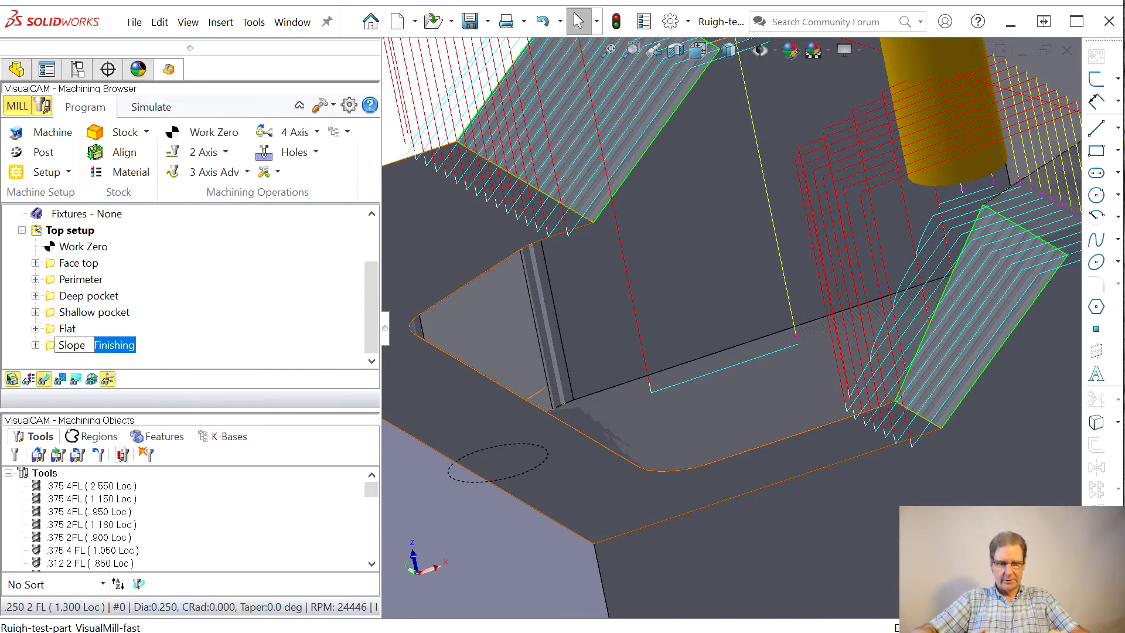
key(Return)
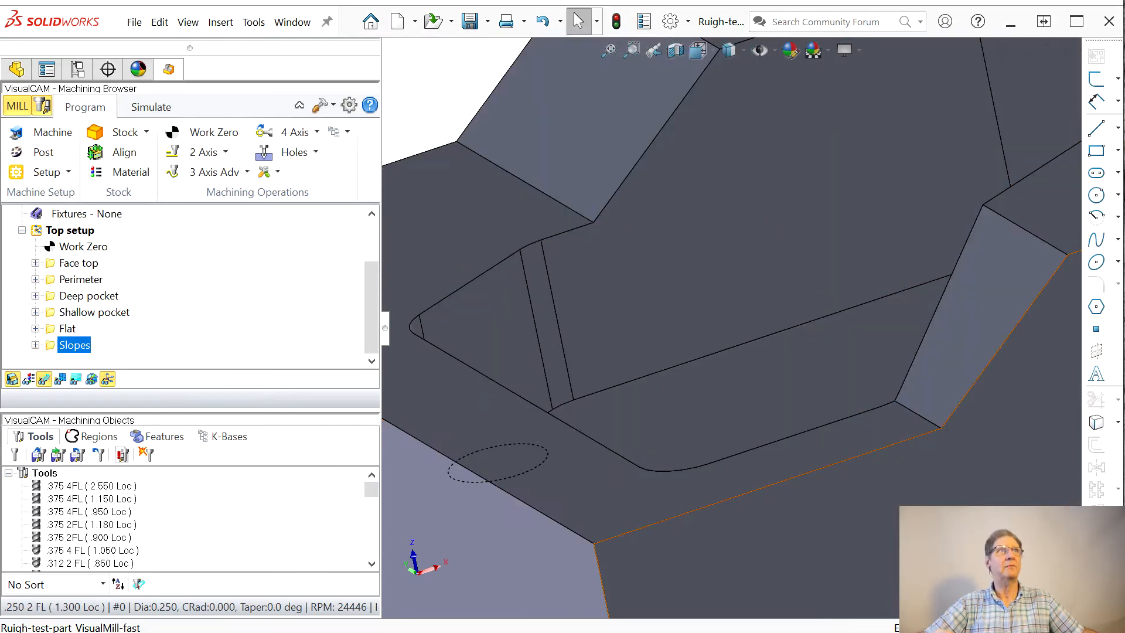
Step: Set a finer stepover distance for the Slopes Parallel Finishing operation and regenerate its toolpath
drag(1124, 85, 330, 62)
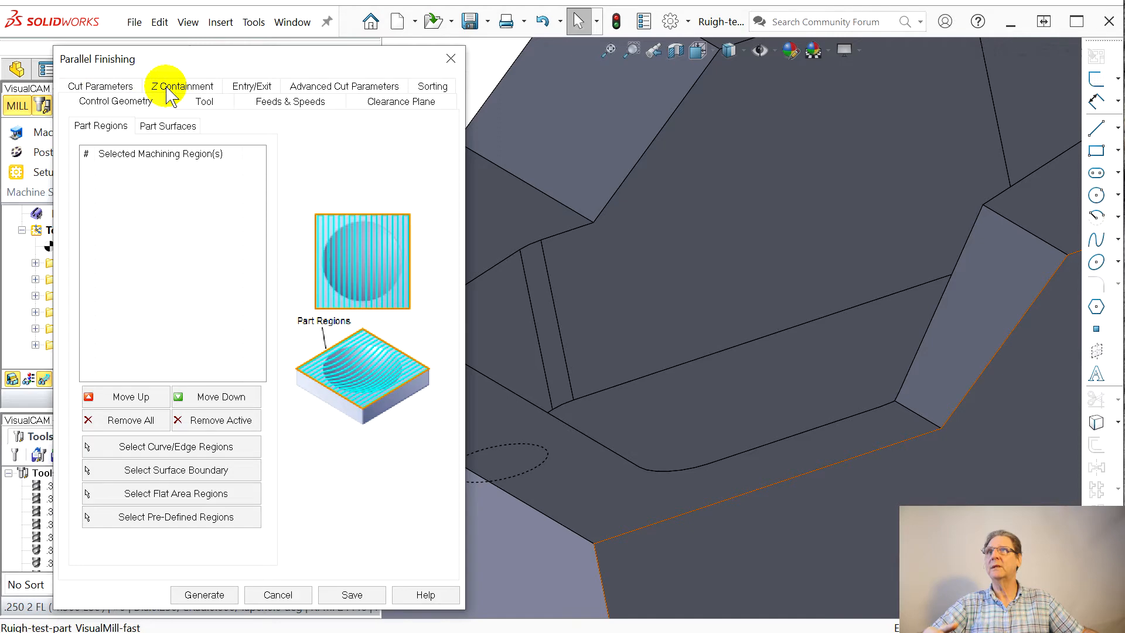
click(103, 88)
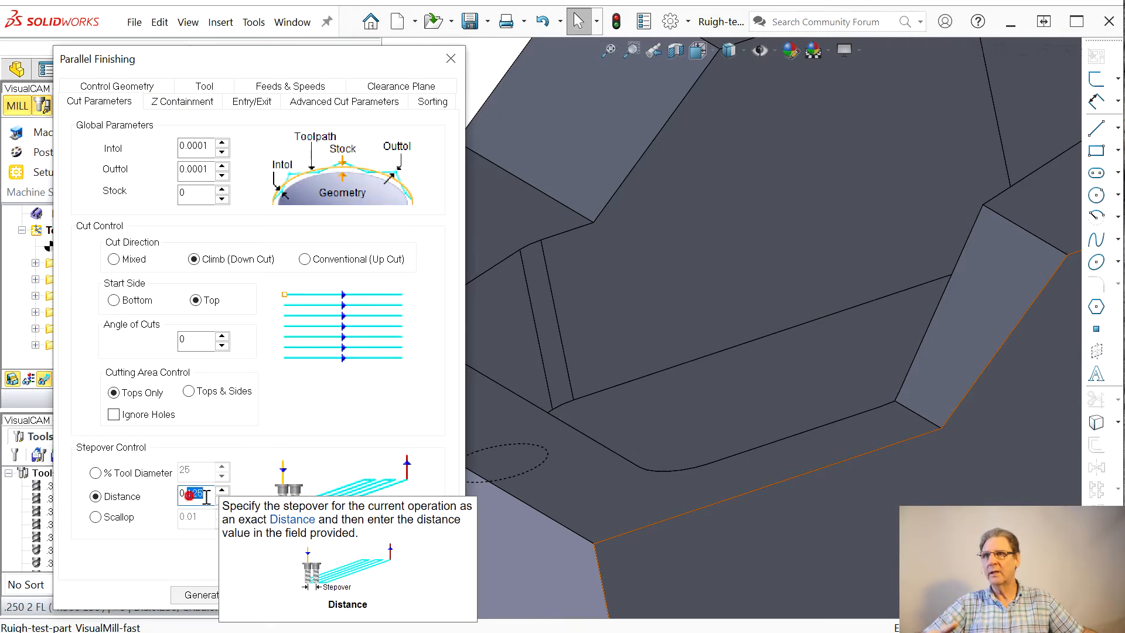
drag(190, 497, 242, 506)
text(0)
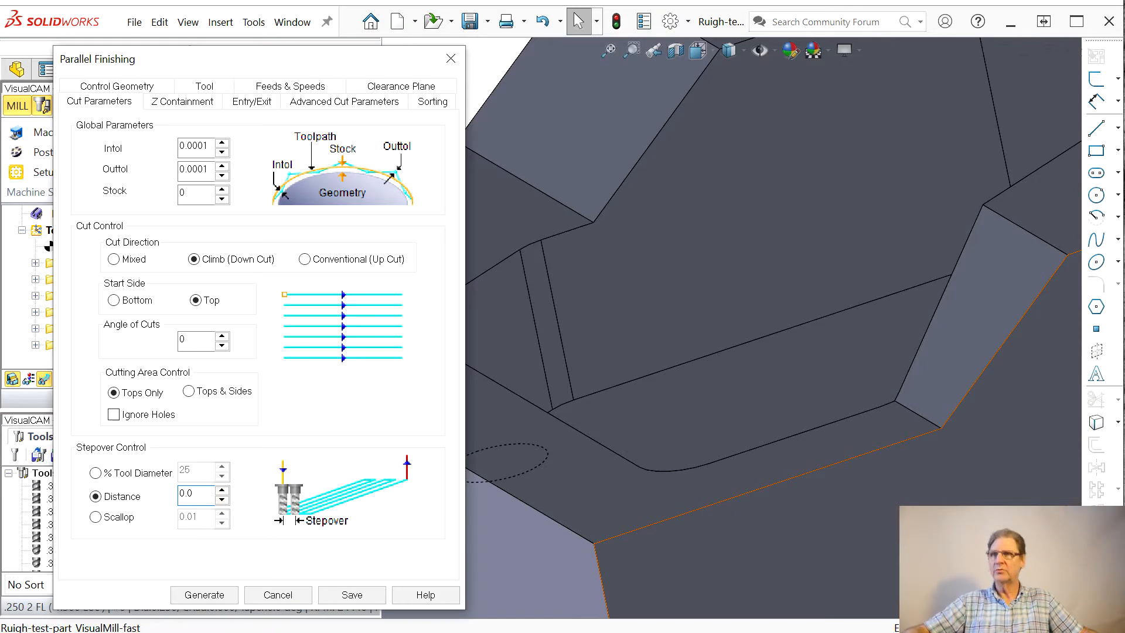
click(199, 593)
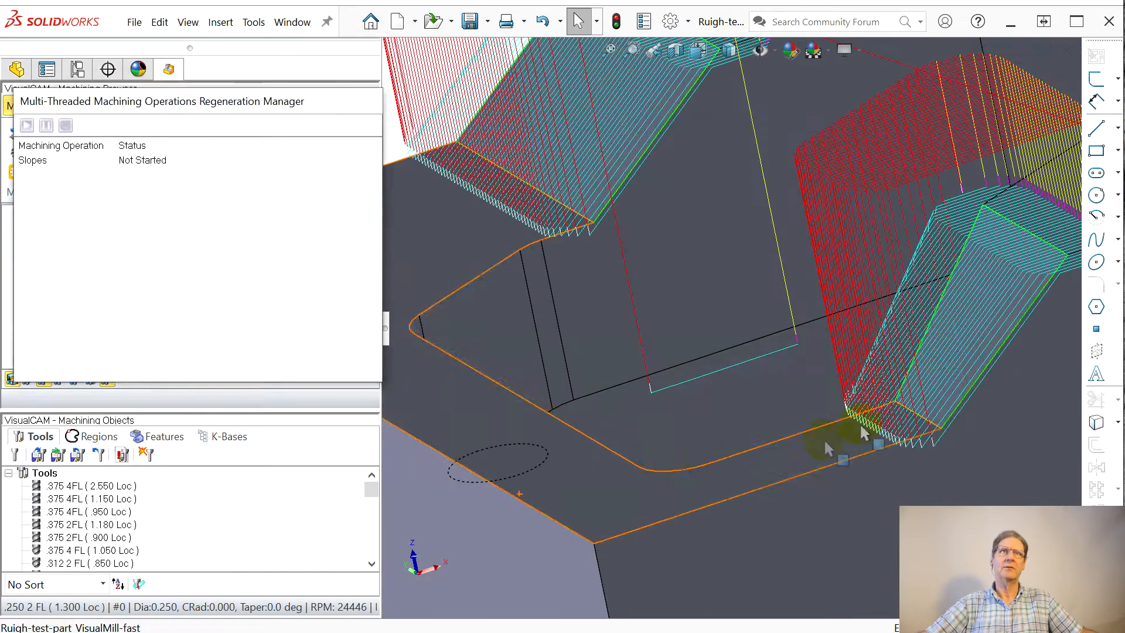
Step: Simulate the regenerated Slopes operation on the stock
click(157, 111)
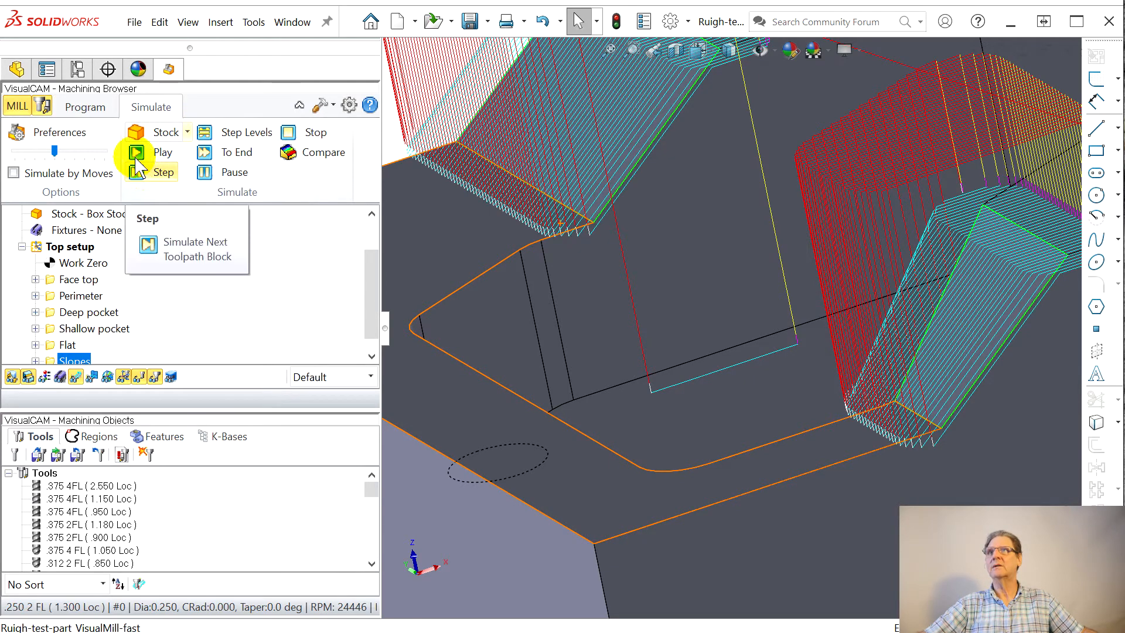
click(162, 152)
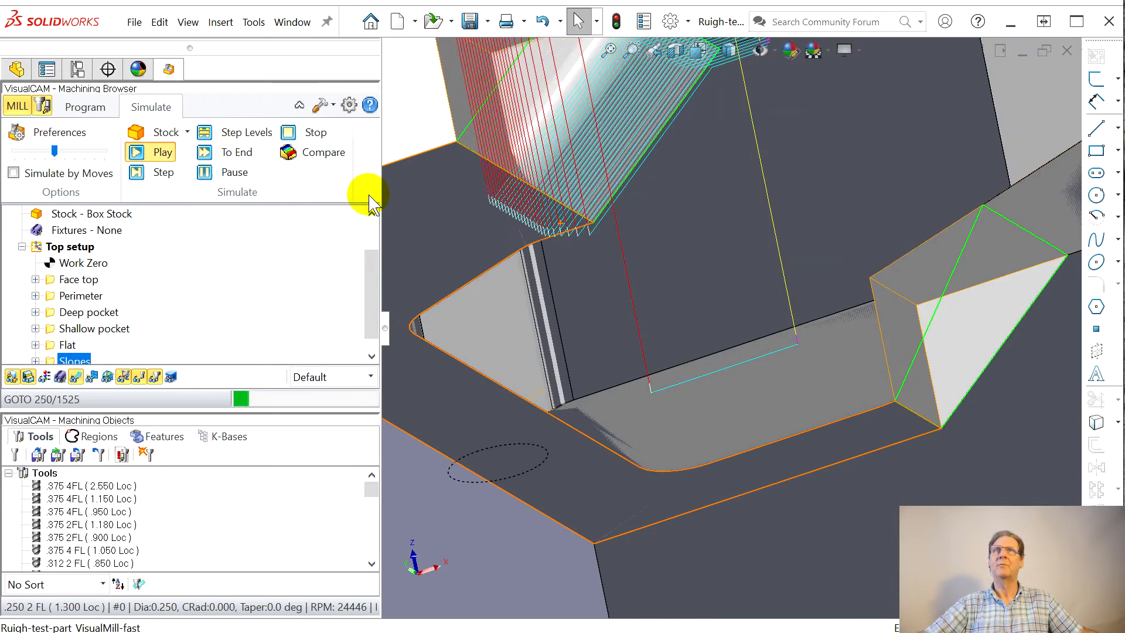
scroll(477, 108, up, 3)
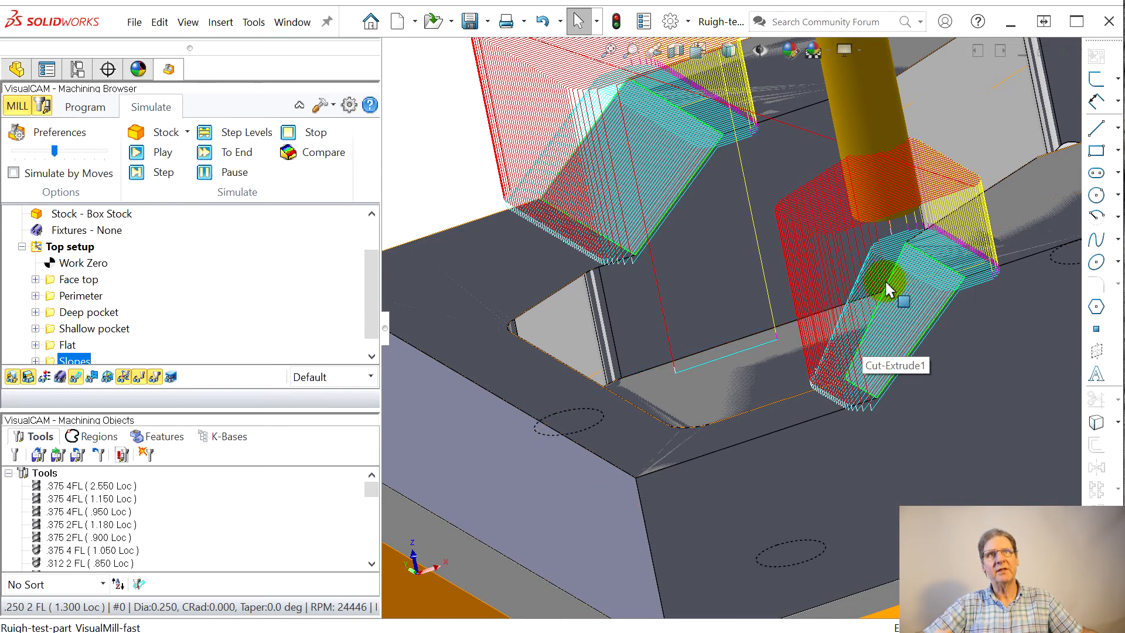
Step: Compare the simulated stock with the part at a 0.001 tolerance band and inspect both sloped faces
click(293, 156)
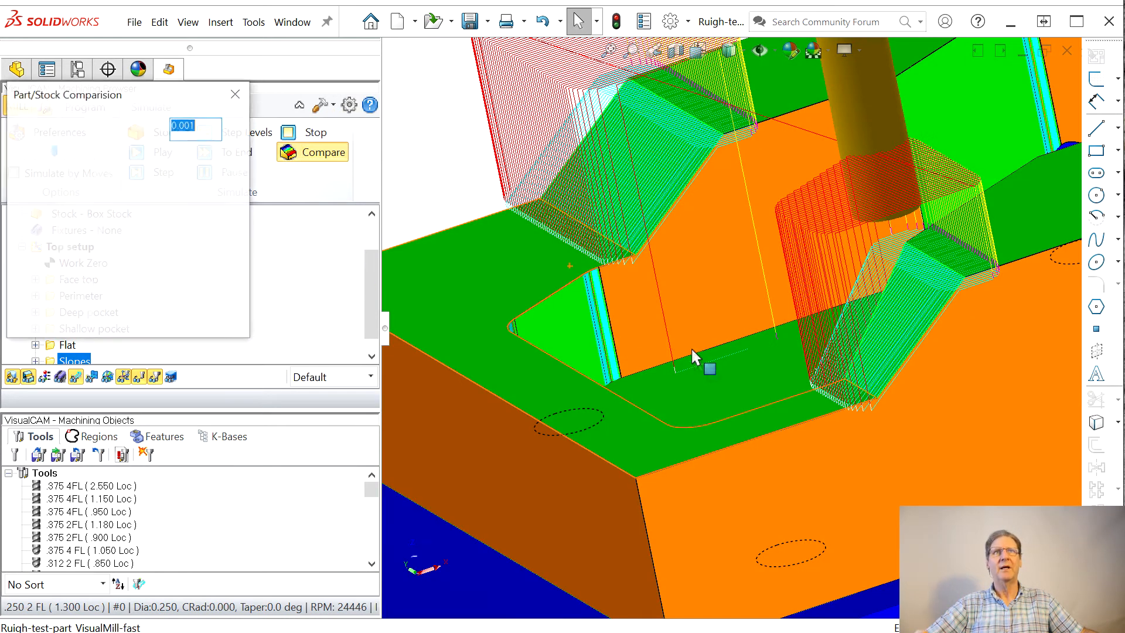
scroll(670, 372, down, 5)
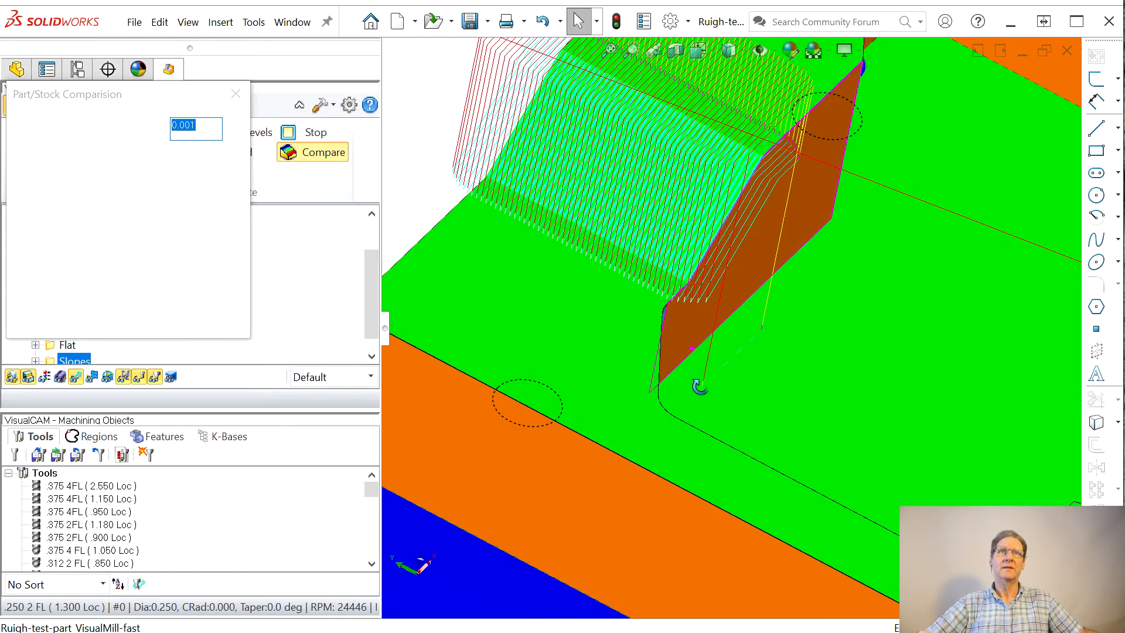
mouse_move(654, 372)
middle_down()
mouse_move(595, 346)
mouse_move(837, 419)
mouse_move(950, 422)
mouse_move(1024, 467)
middle_up()
scroll(1016, 432, up, 1)
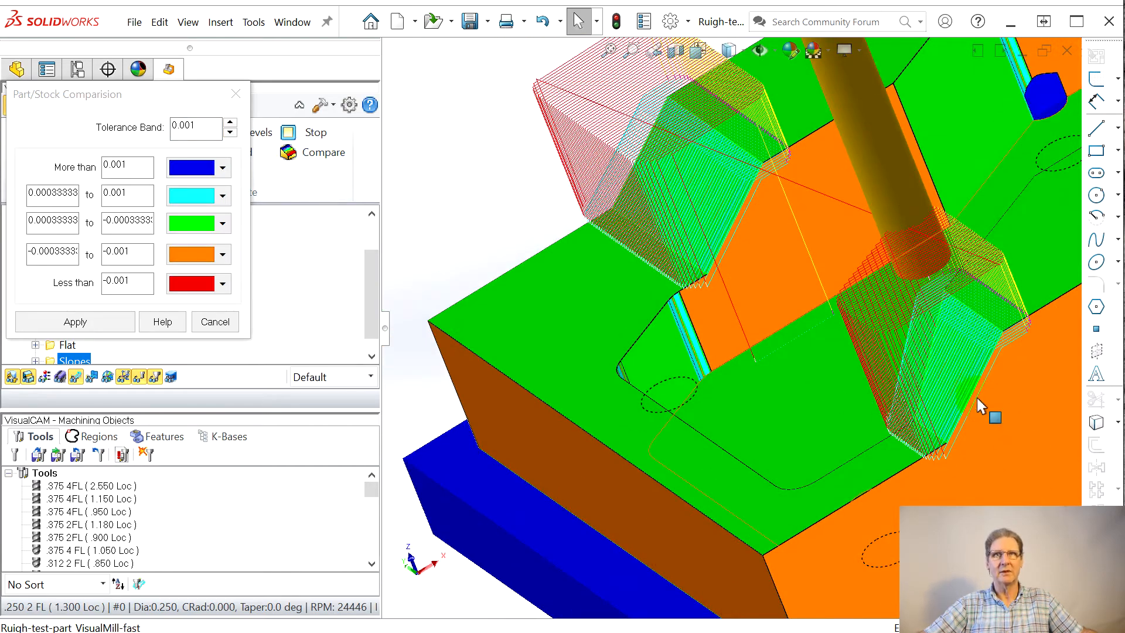
middle_drag(887, 400, 674, 446)
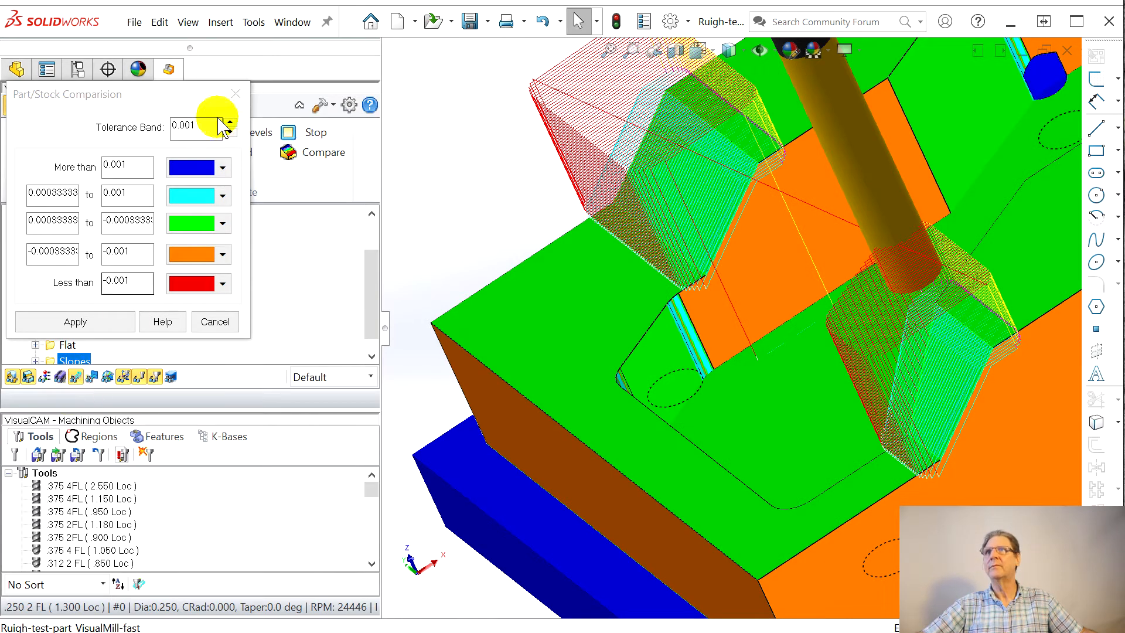
click(237, 93)
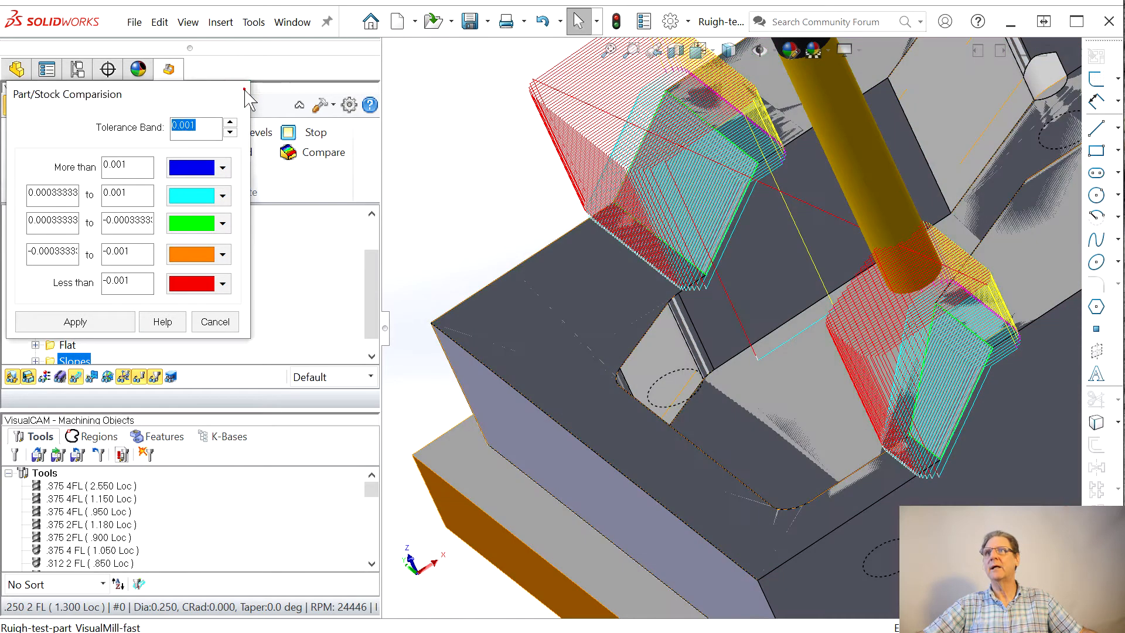
Step: Hide the toolpath and repeat the part/stock comparison to examine the sloped faces unobstructed
click(75, 380)
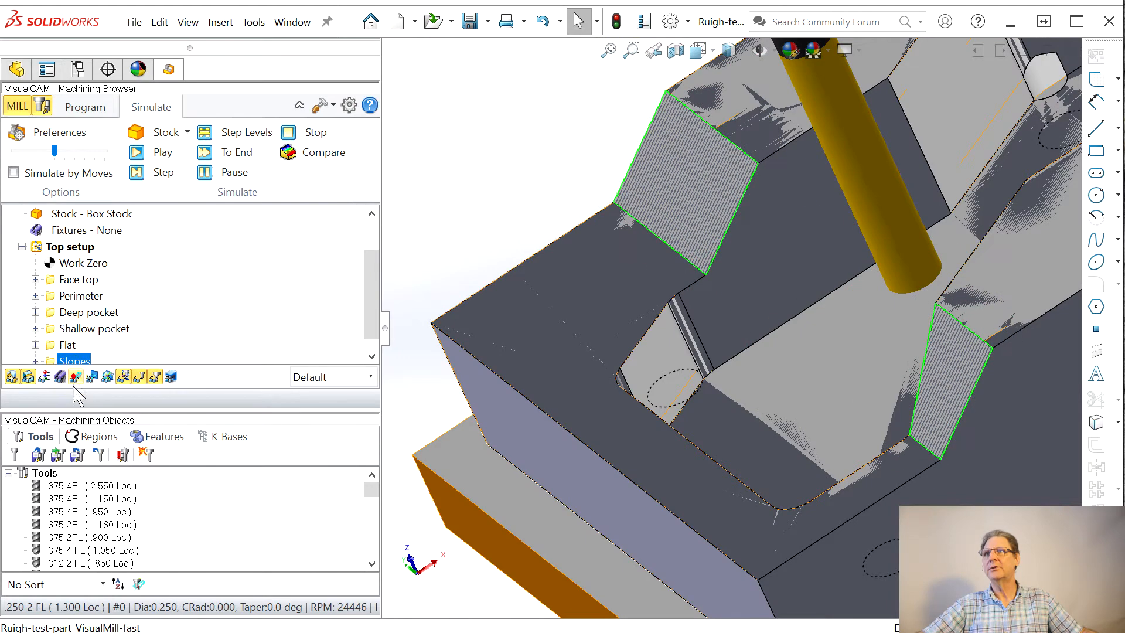
click(291, 155)
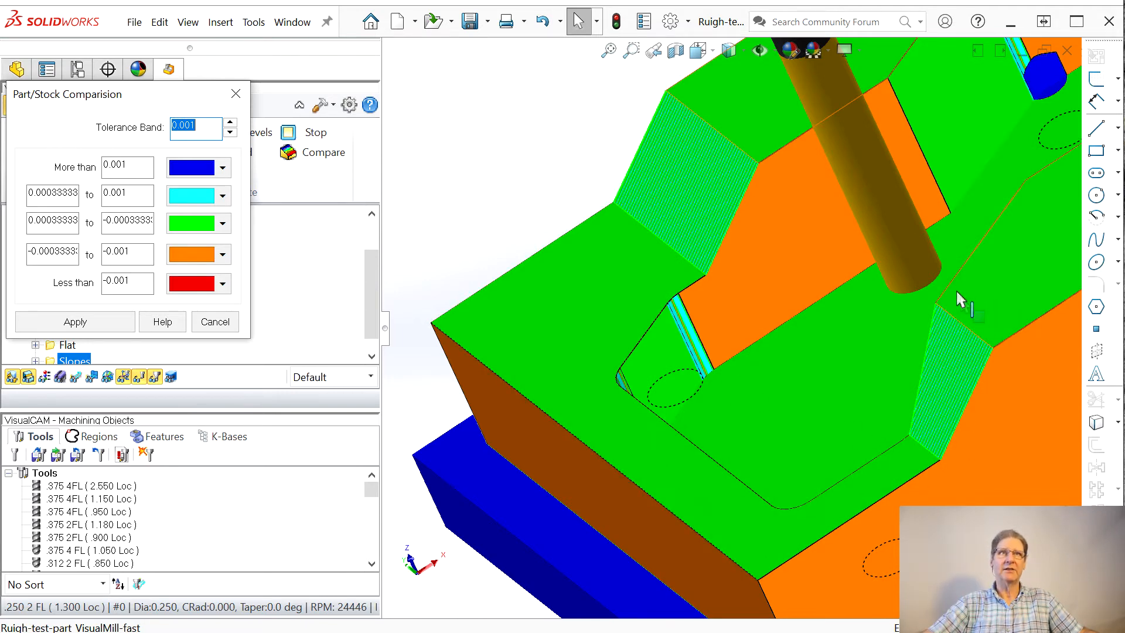
click(235, 94)
Step: Fit the whole part in view and run the part/stock comparison to check all machined surfaces
key(f)
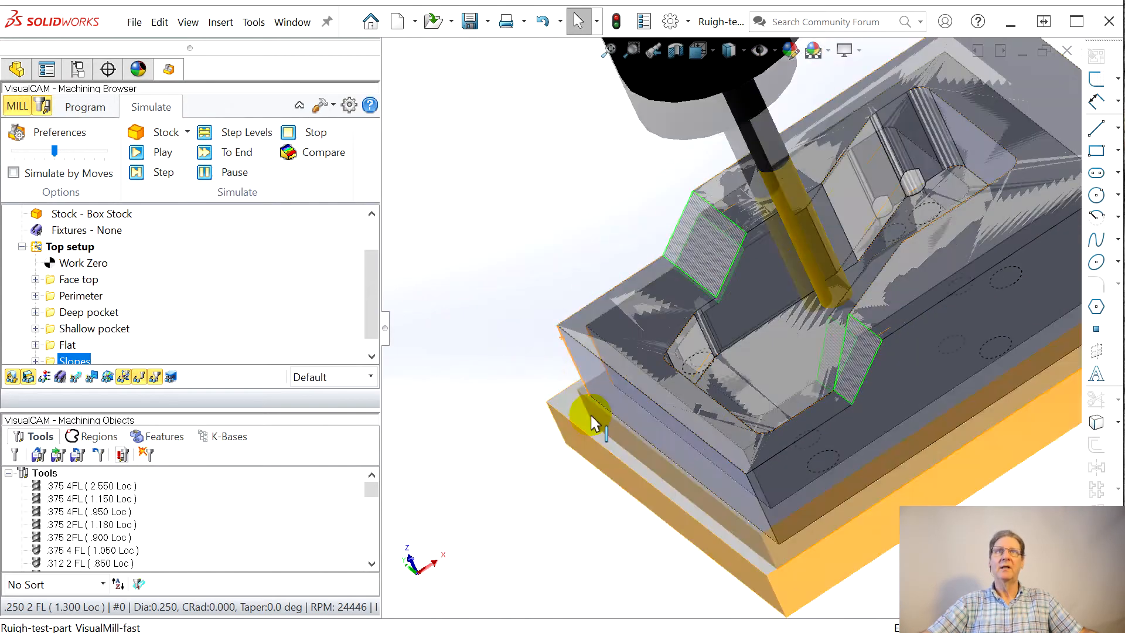
middle_drag(799, 417, 881, 555)
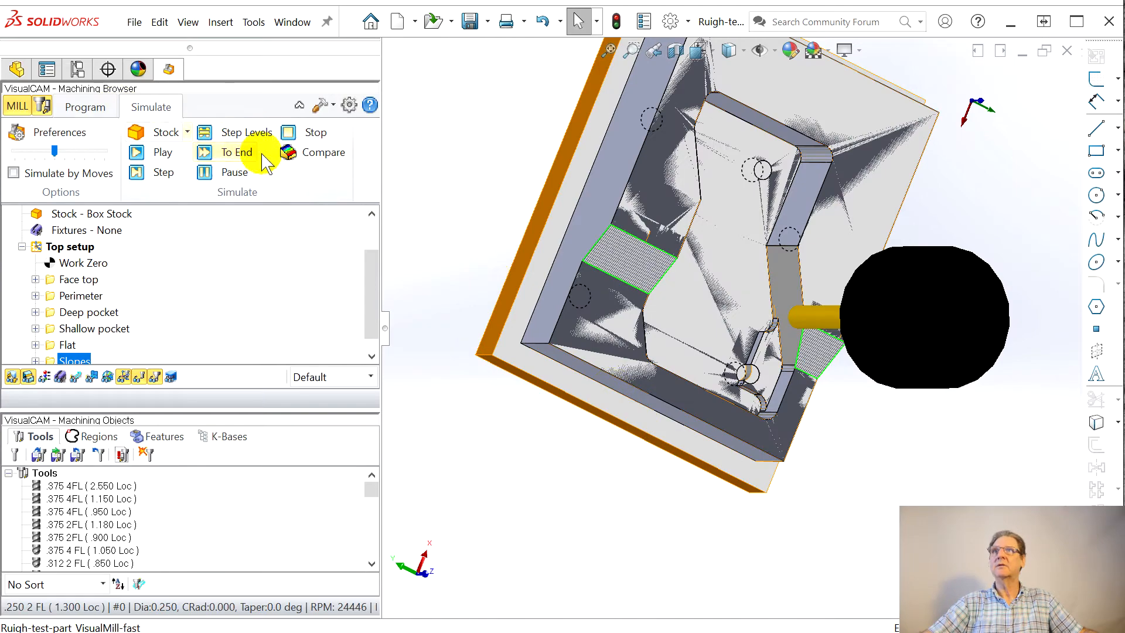
click(296, 154)
middle_drag(713, 399, 709, 438)
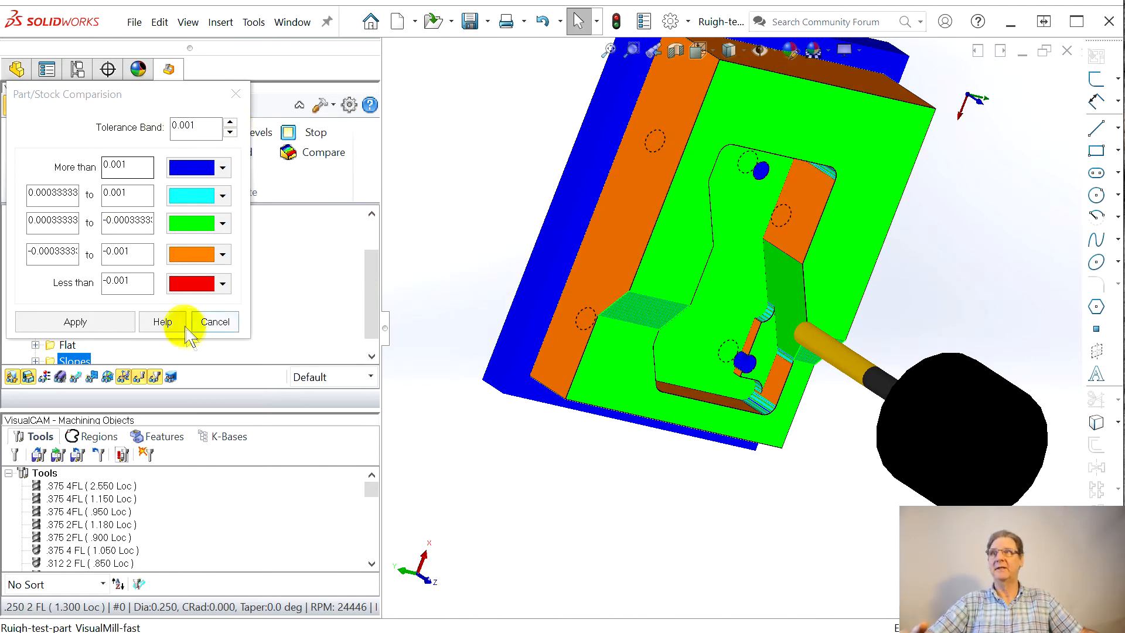
click(239, 96)
Step: Return to operation programming with the part's underside in view and hide the Machining Objects browser
middle_drag(534, 492, 482, 390)
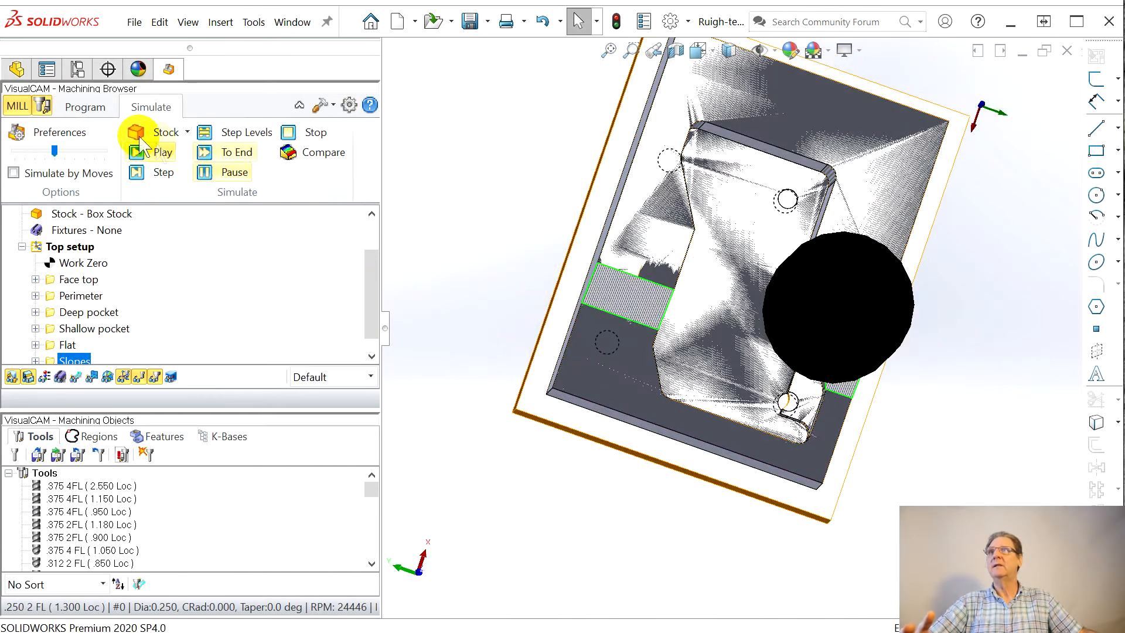
click(87, 108)
middle_drag(586, 565, 326, 352)
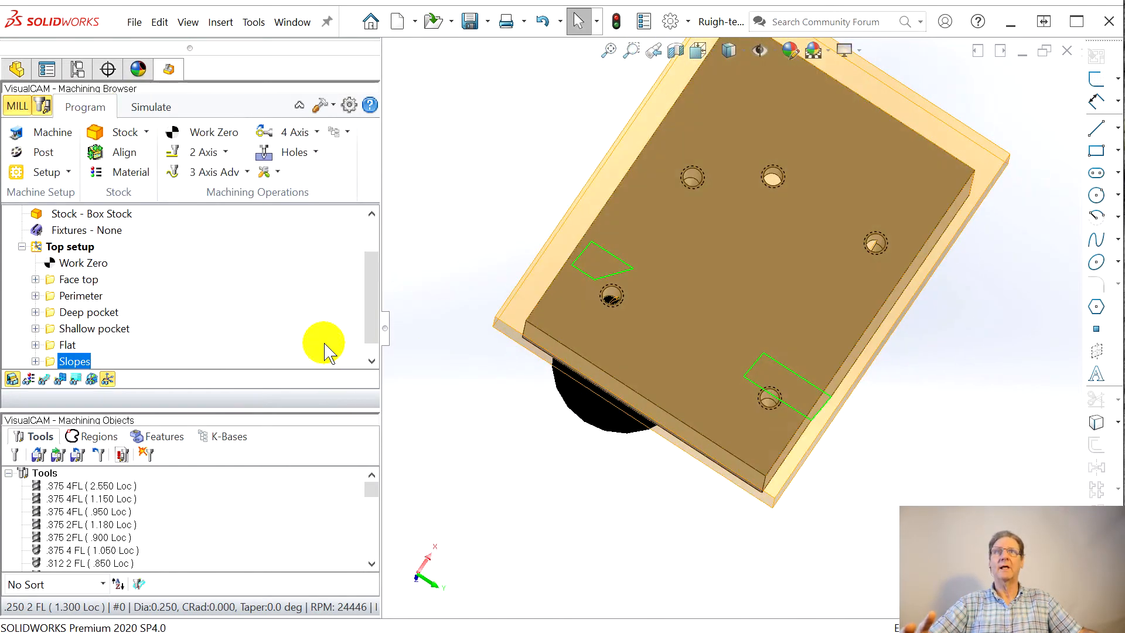
middle_drag(602, 482, 616, 551)
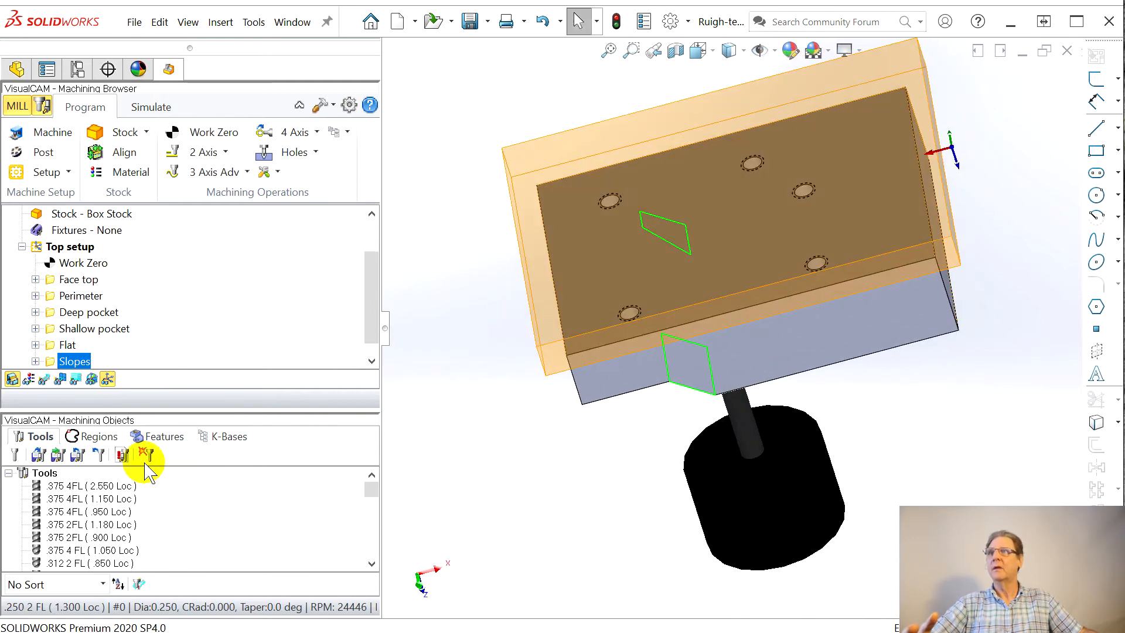
click(43, 106)
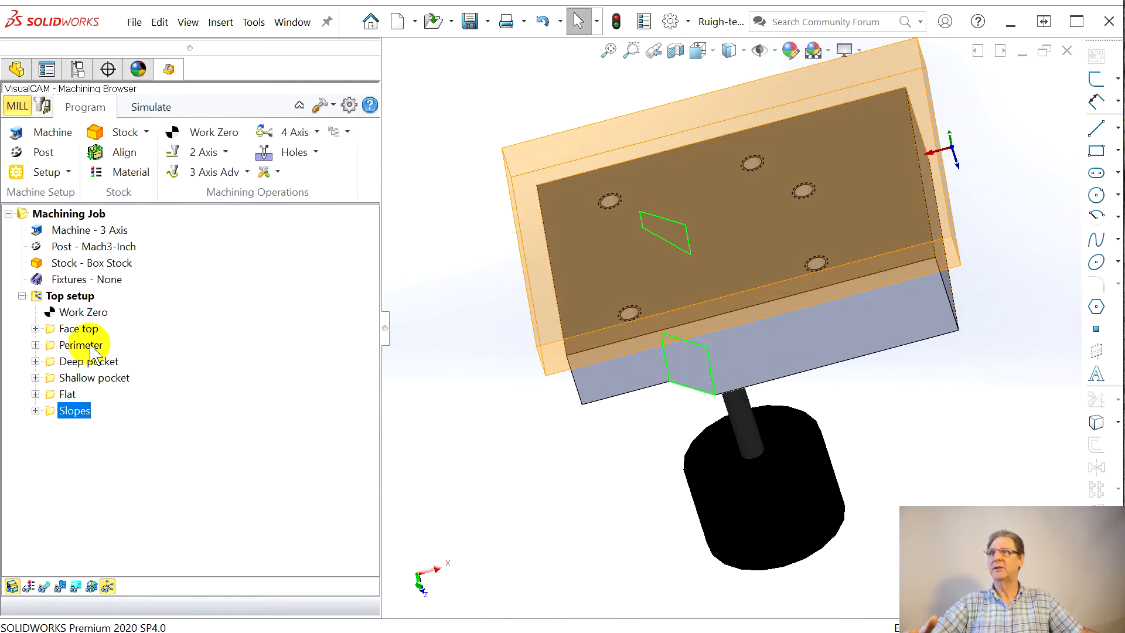
Step: Add a new setup for the underside, rotating its coordinate system 180 degrees about the X axis
right_click(53, 297)
click(53, 297)
right_click(53, 297)
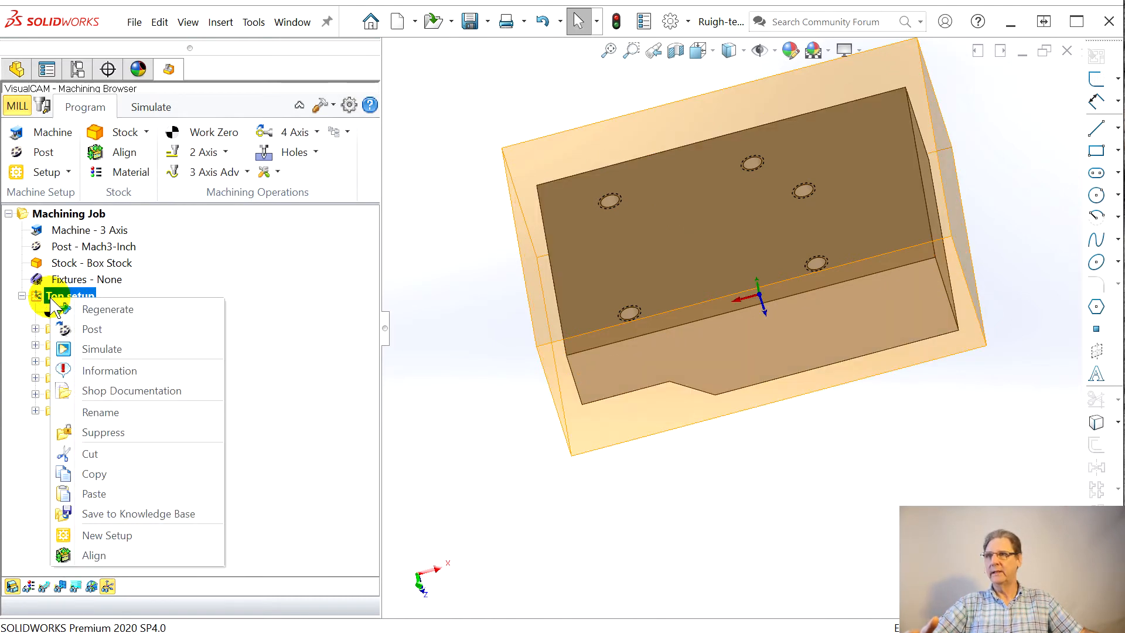
click(125, 536)
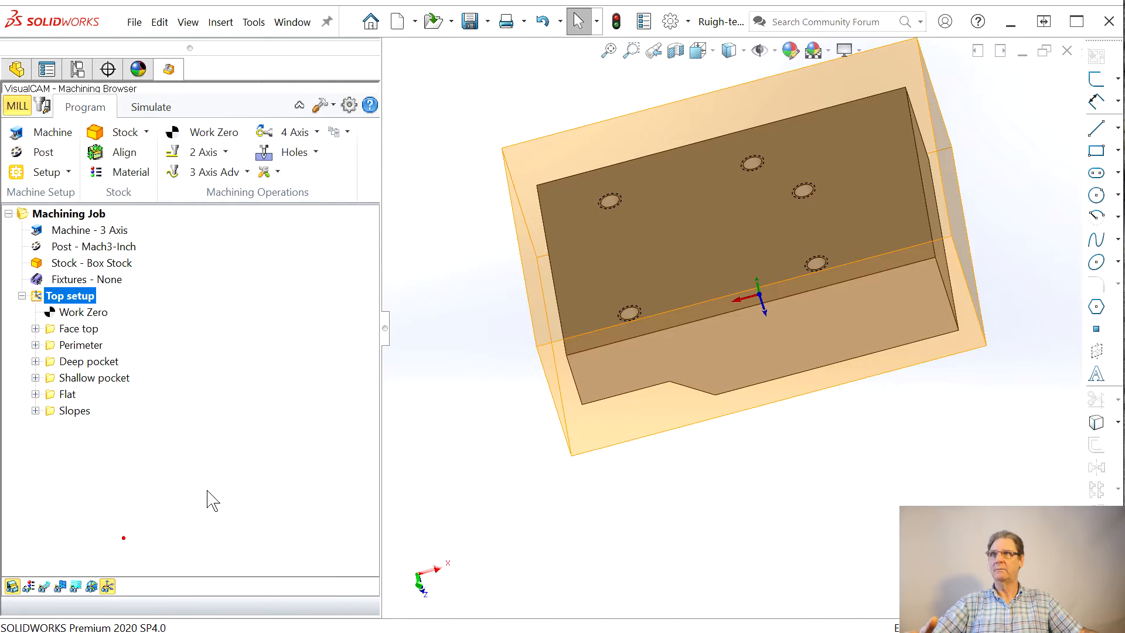
click(718, 287)
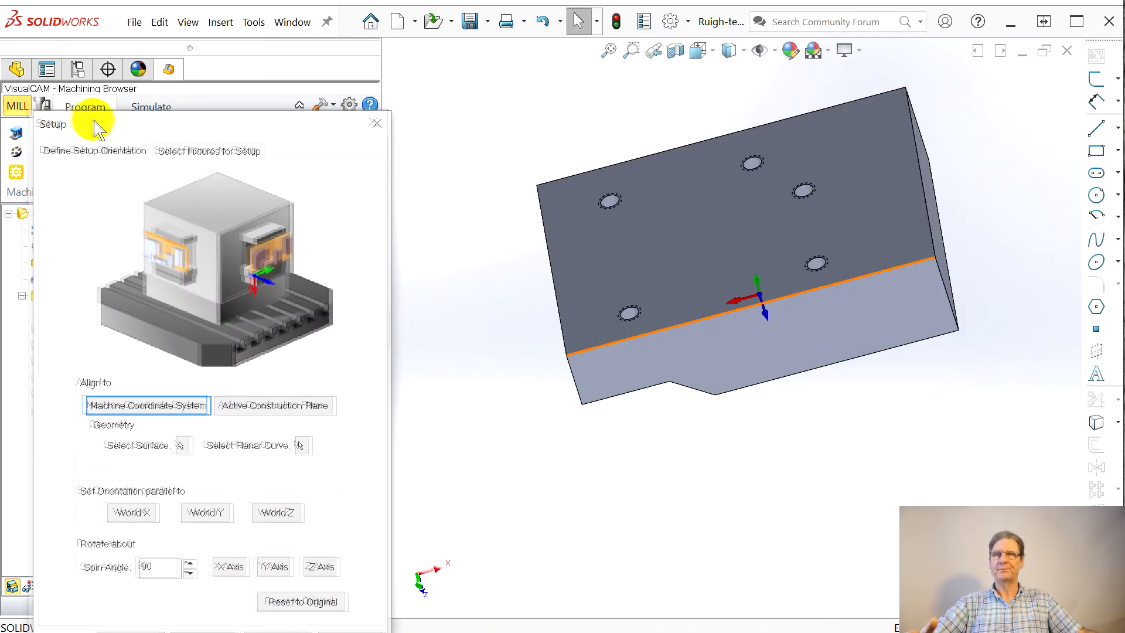
middle_drag(578, 334, 850, 239)
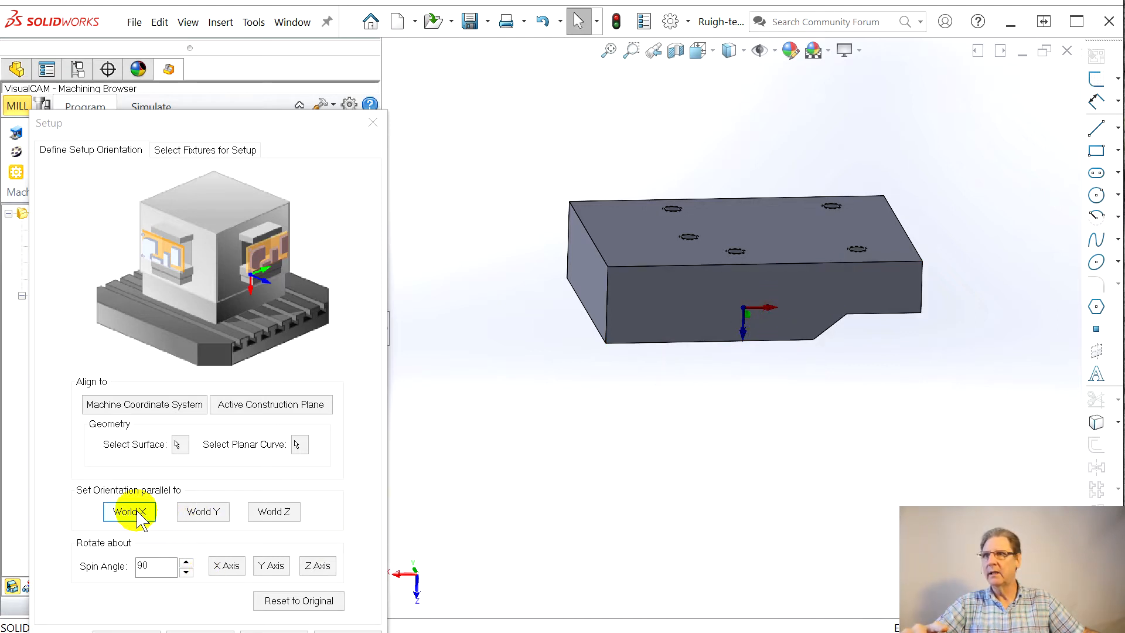
click(226, 566)
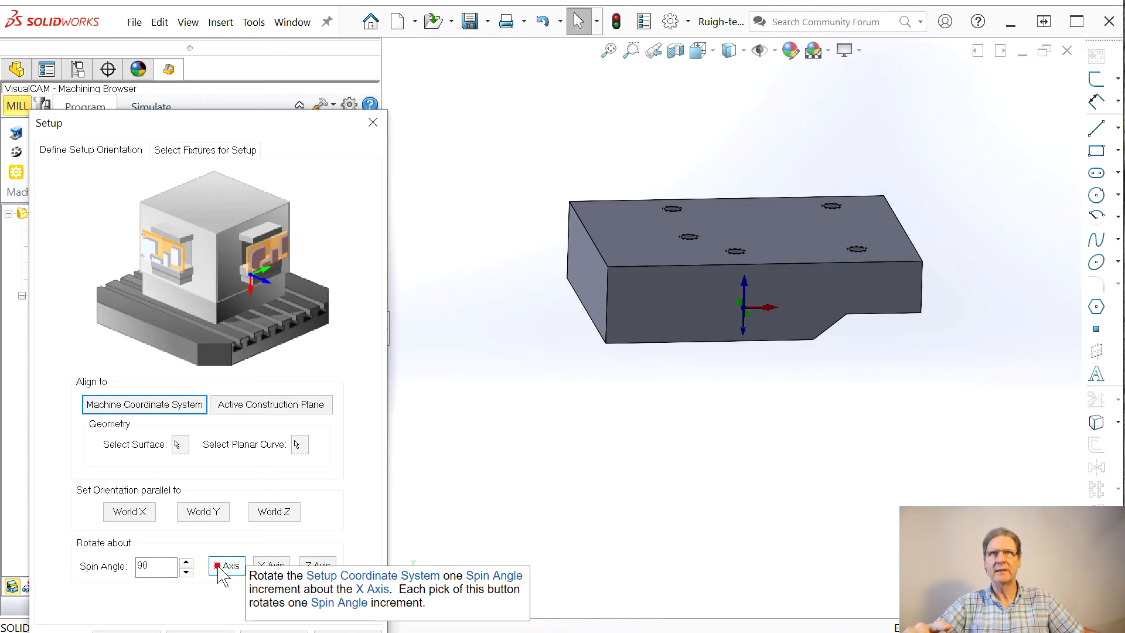
click(126, 631)
Step: Rename the new setup to "Bottom setup" and make it the active setup
mouse_move(937, 410)
middle_down()
mouse_move(879, 459)
mouse_move(912, 419)
mouse_move(929, 422)
middle_up()
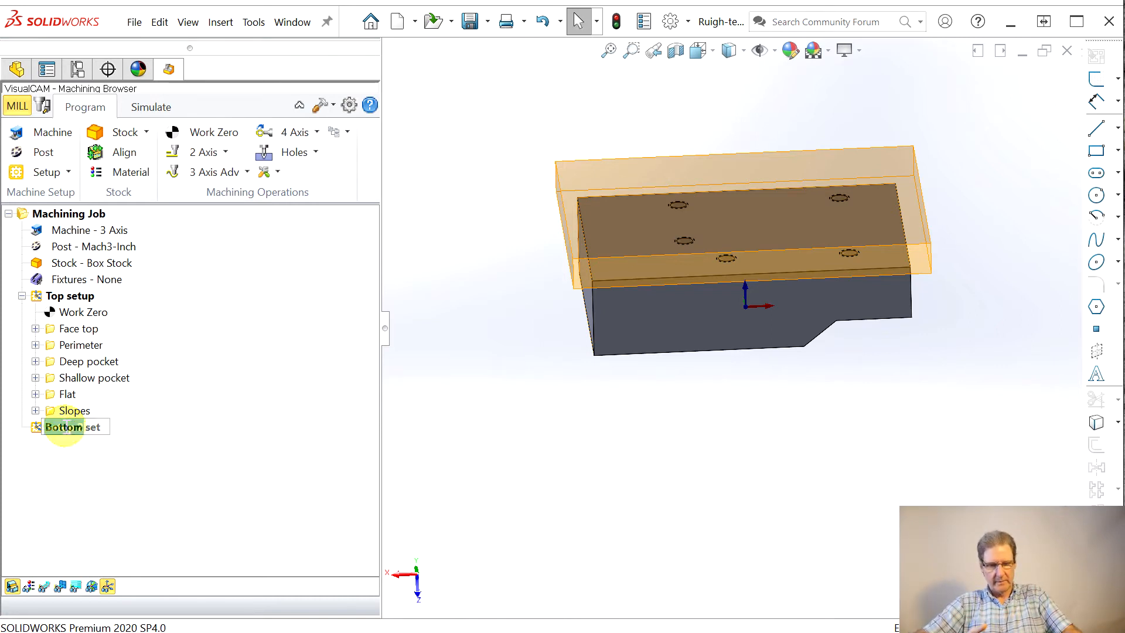
click(85, 378)
click(78, 428)
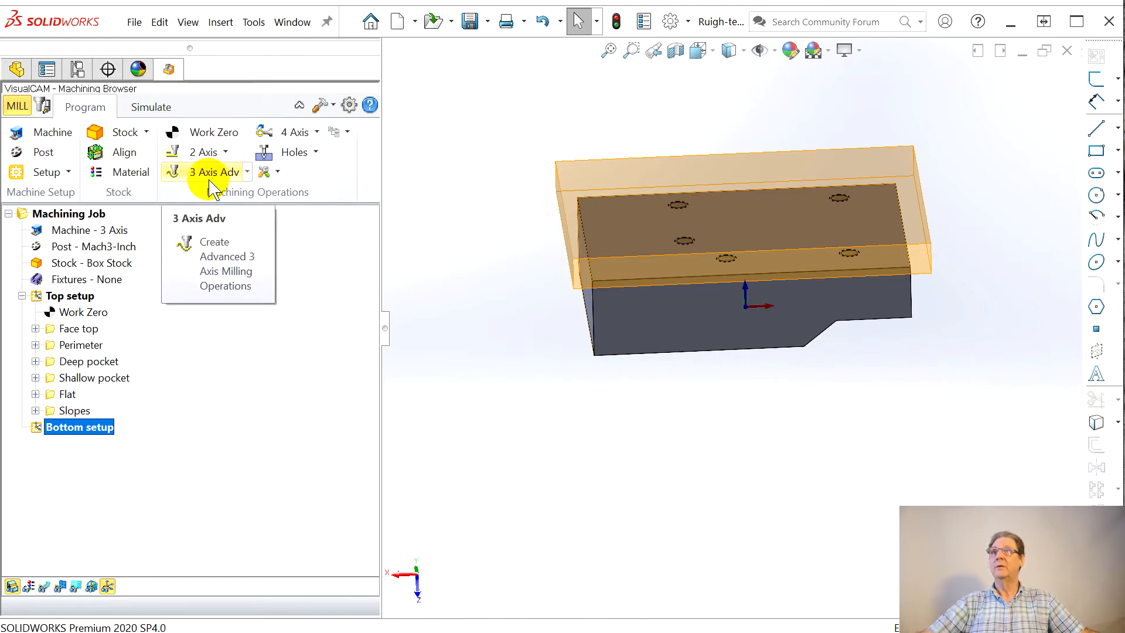
Step: Start a 2 1/2 Axis Facing operation in the Bottom setup and include the stock model silhouette as its region
click(205, 152)
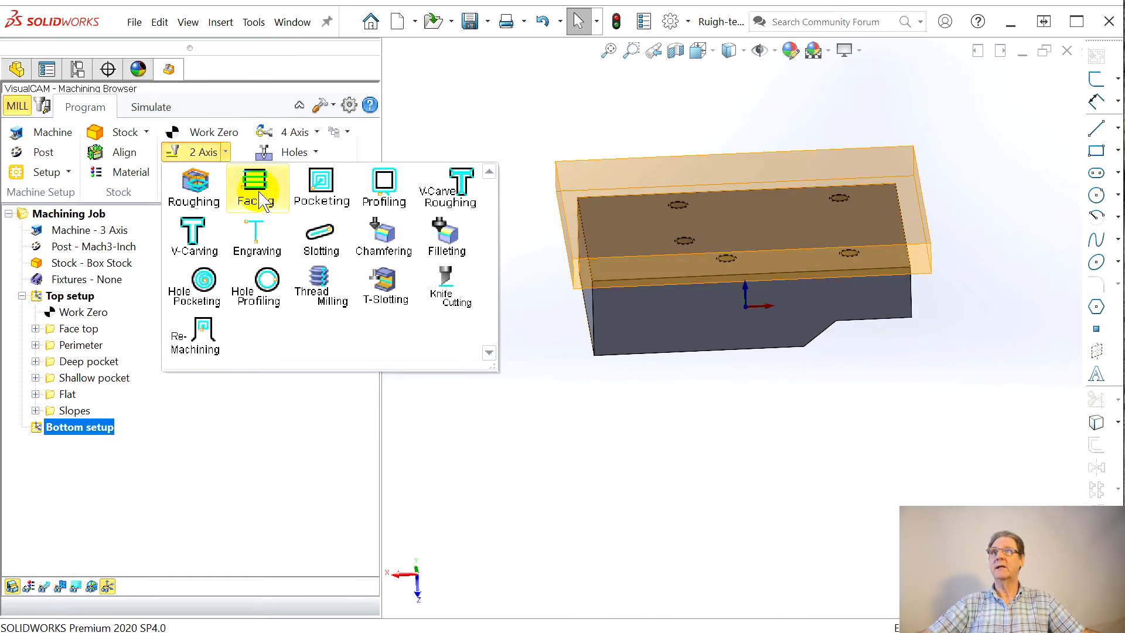
click(258, 200)
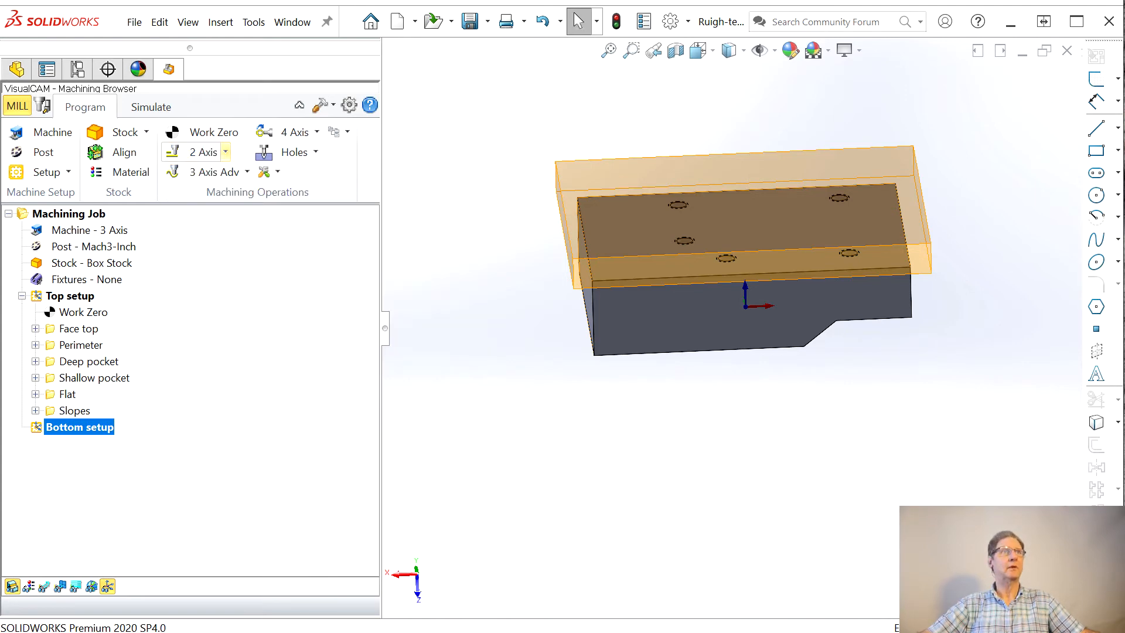
drag(256, 98, 220, 26)
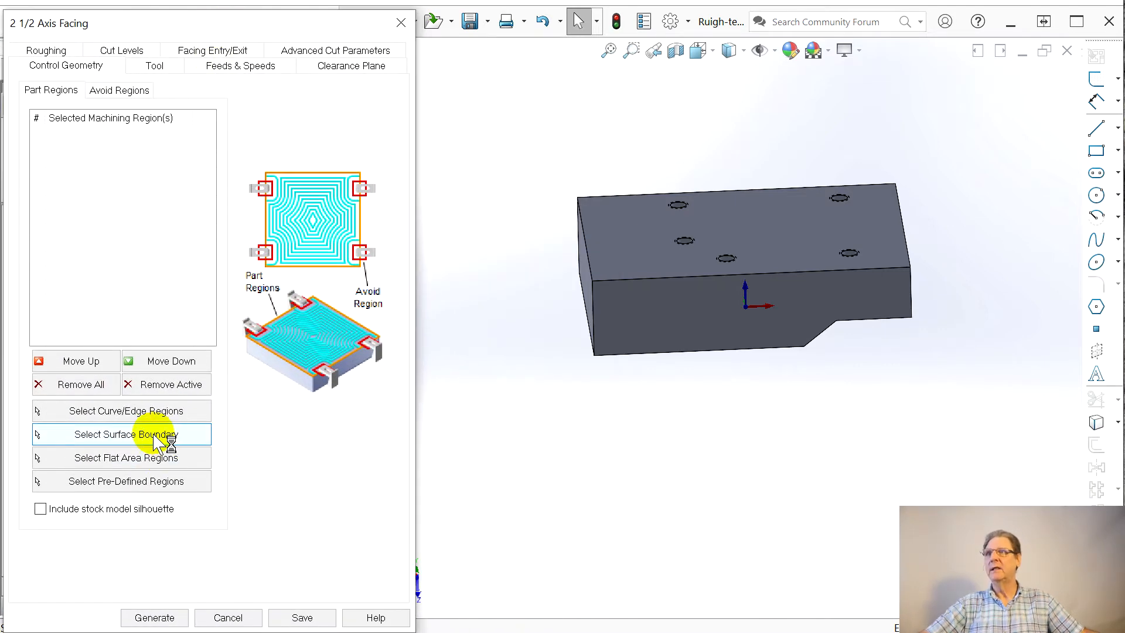
click(41, 510)
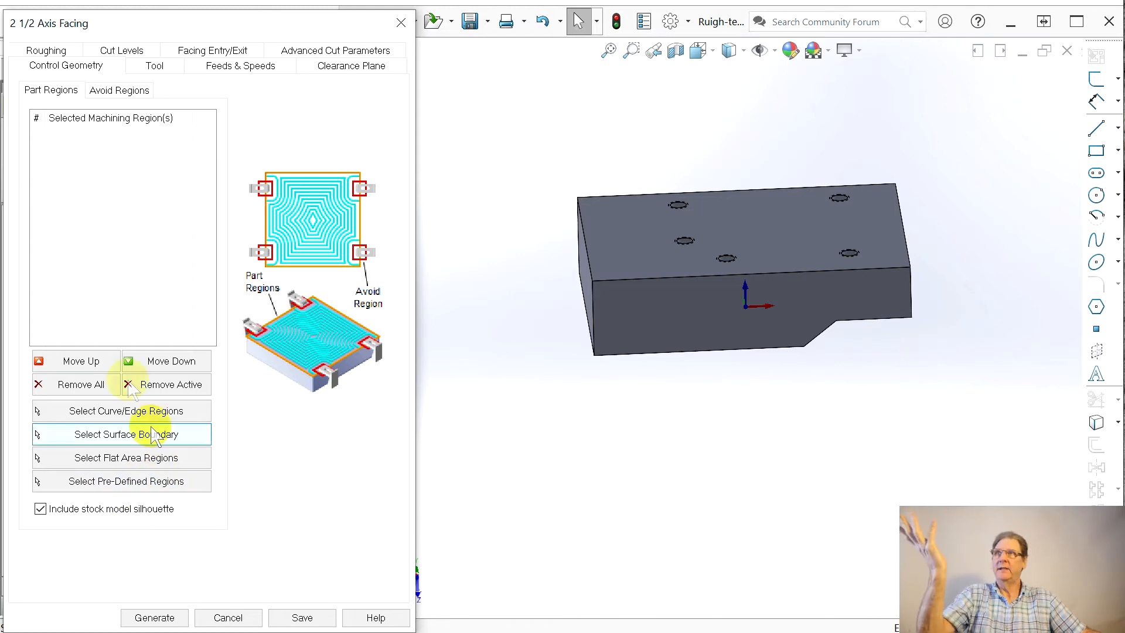
Step: Set the facing total cut depth to 0.4, with the full 0.4 as rough depth and a rough depth per cut of 0.12
click(155, 65)
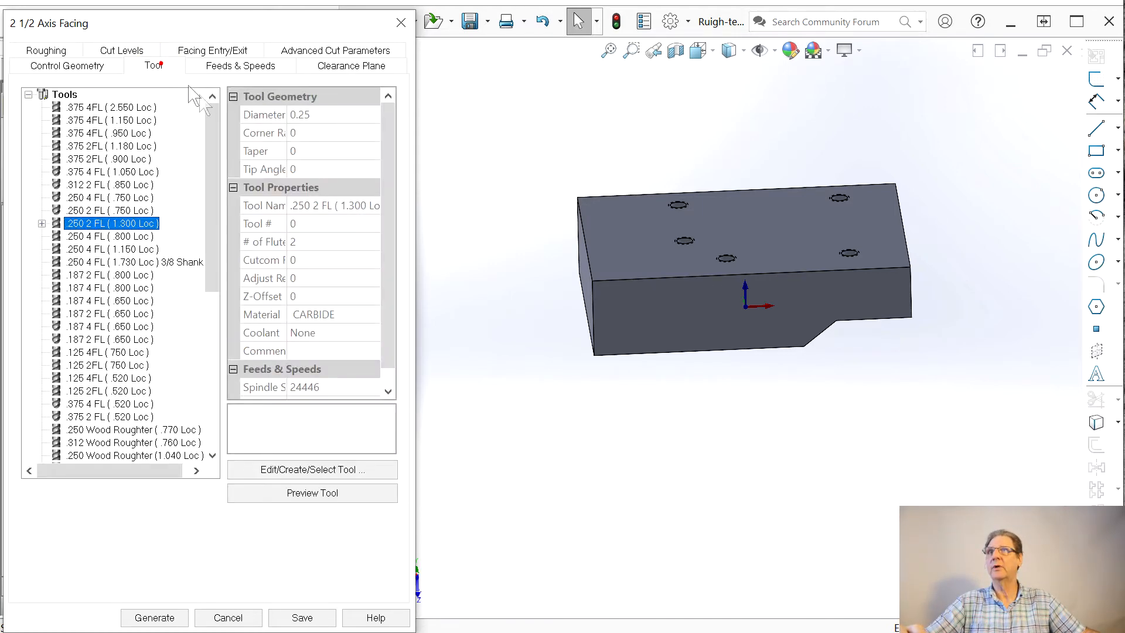
click(249, 66)
click(345, 67)
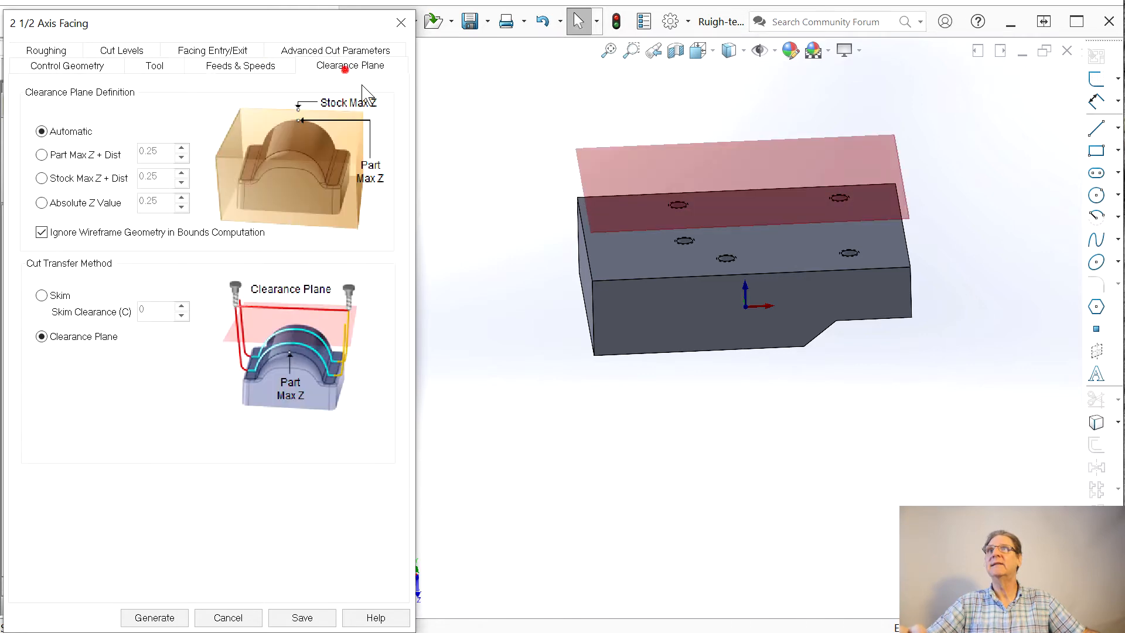
click(357, 51)
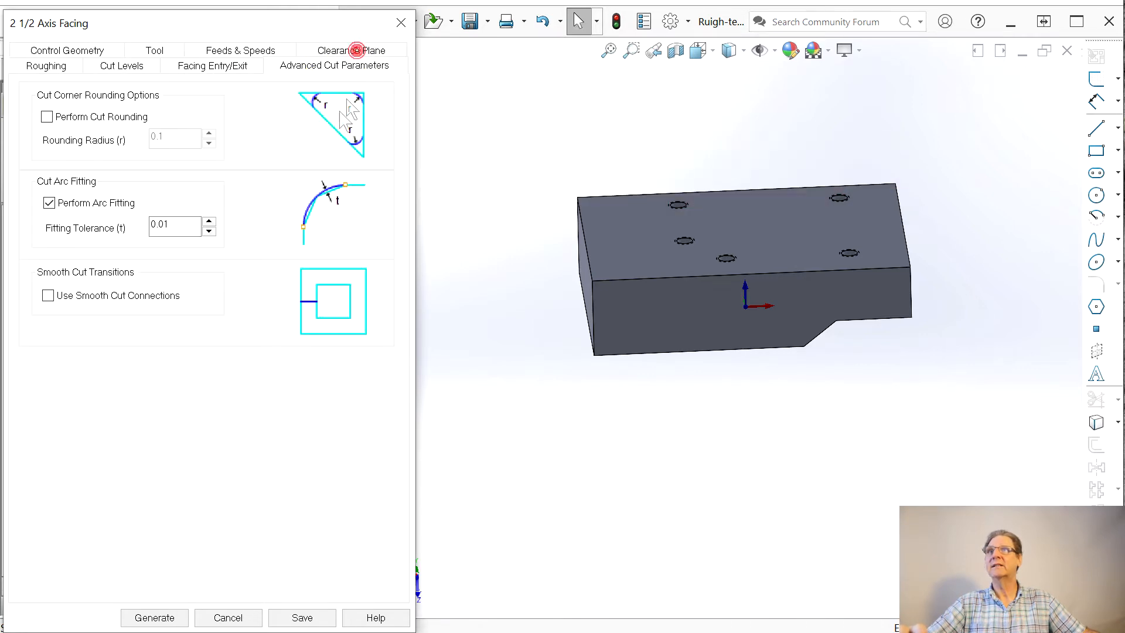
click(235, 66)
click(126, 67)
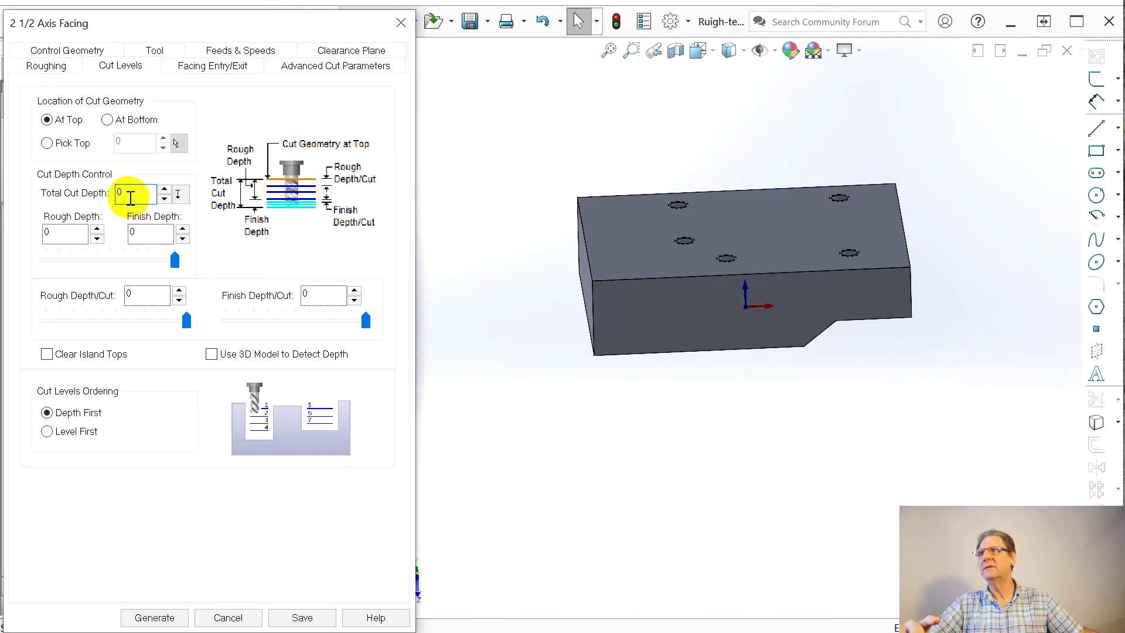
mouse_move(134, 196)
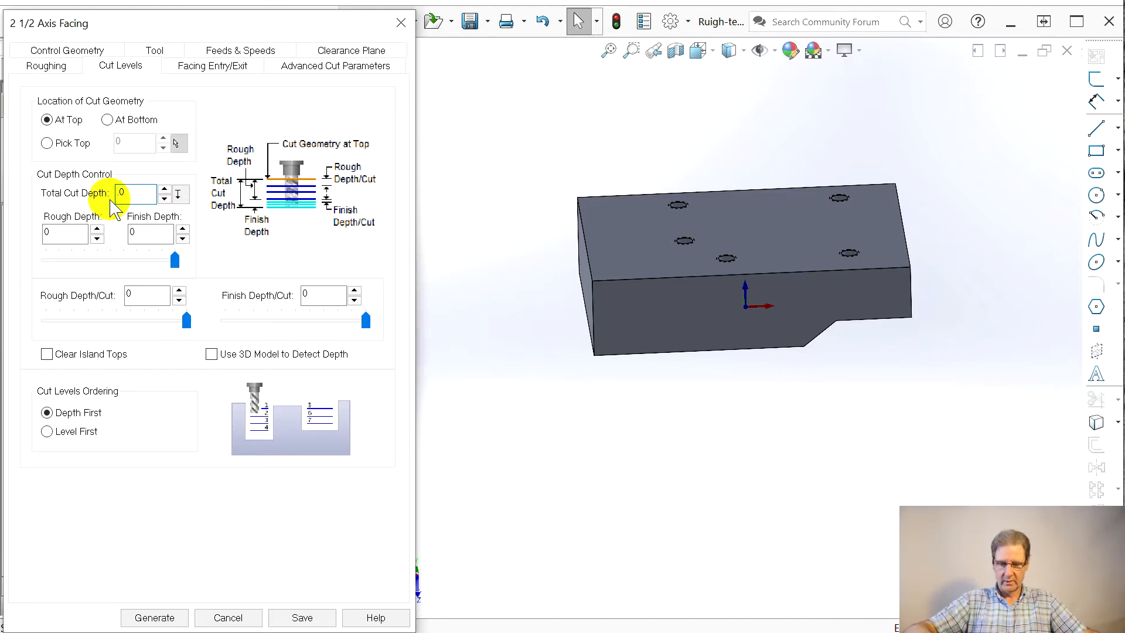
text(4)
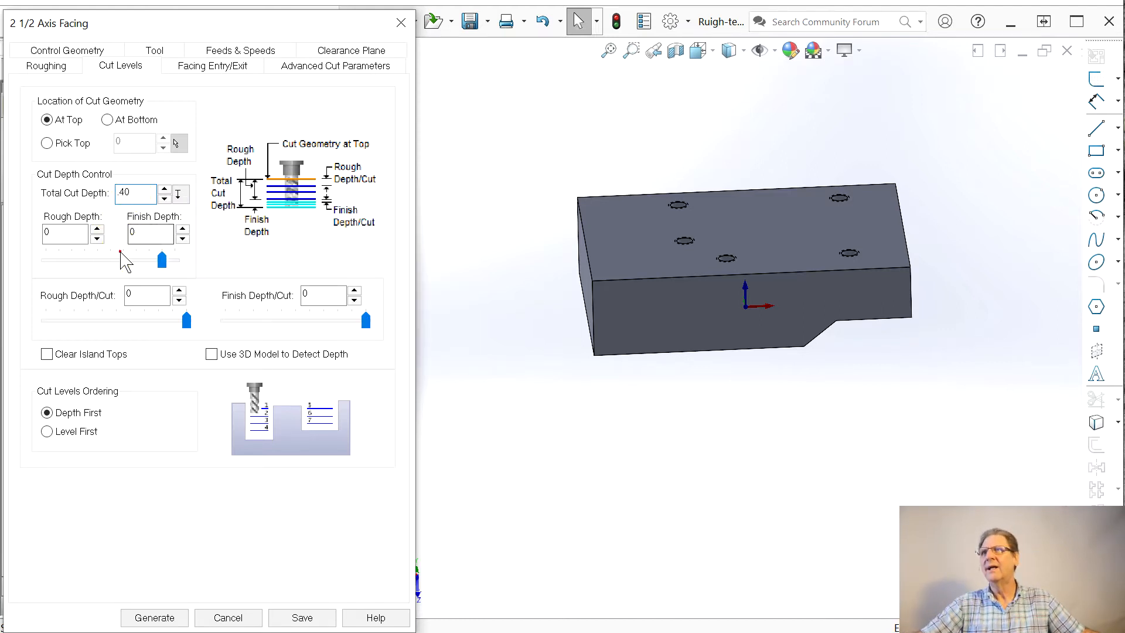
drag(175, 260, 162, 259)
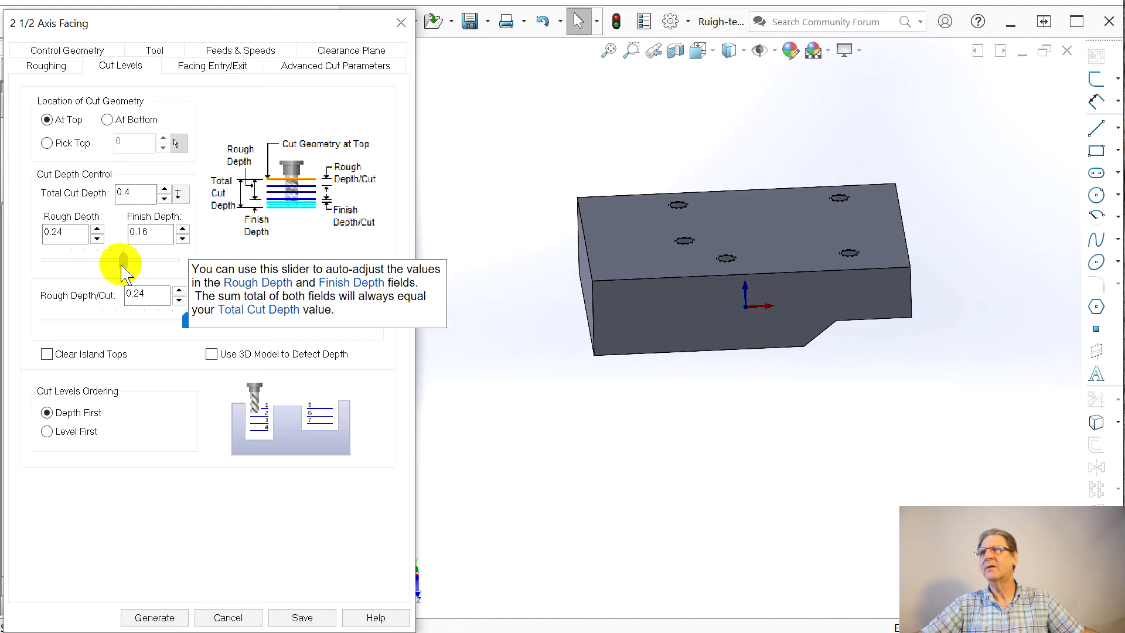
drag(109, 261, 175, 261)
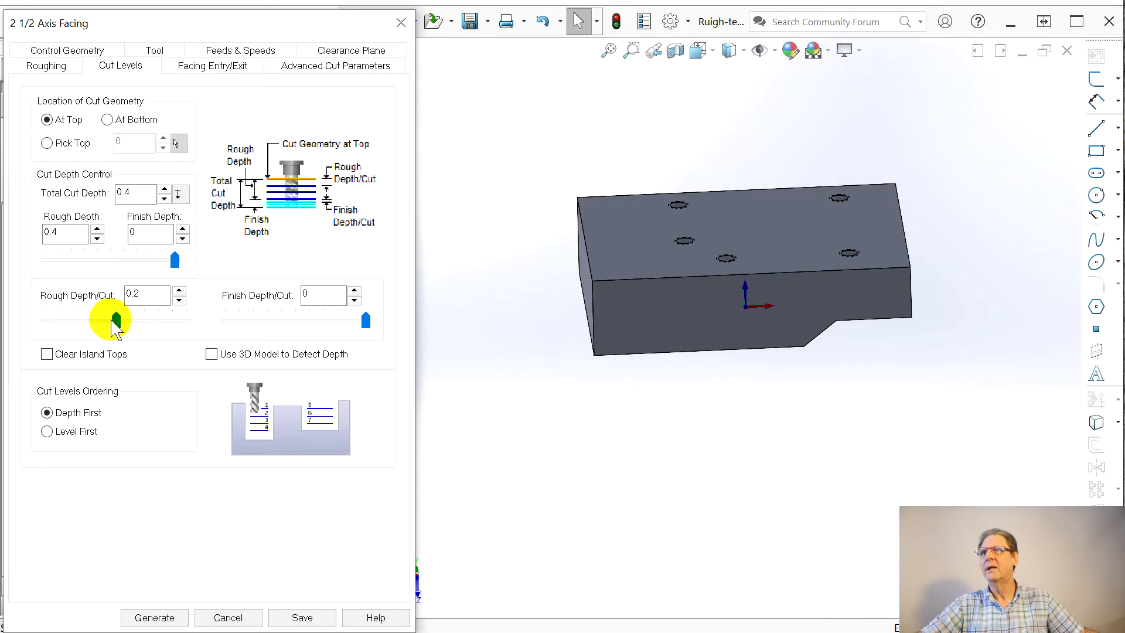
drag(117, 320, 93, 322)
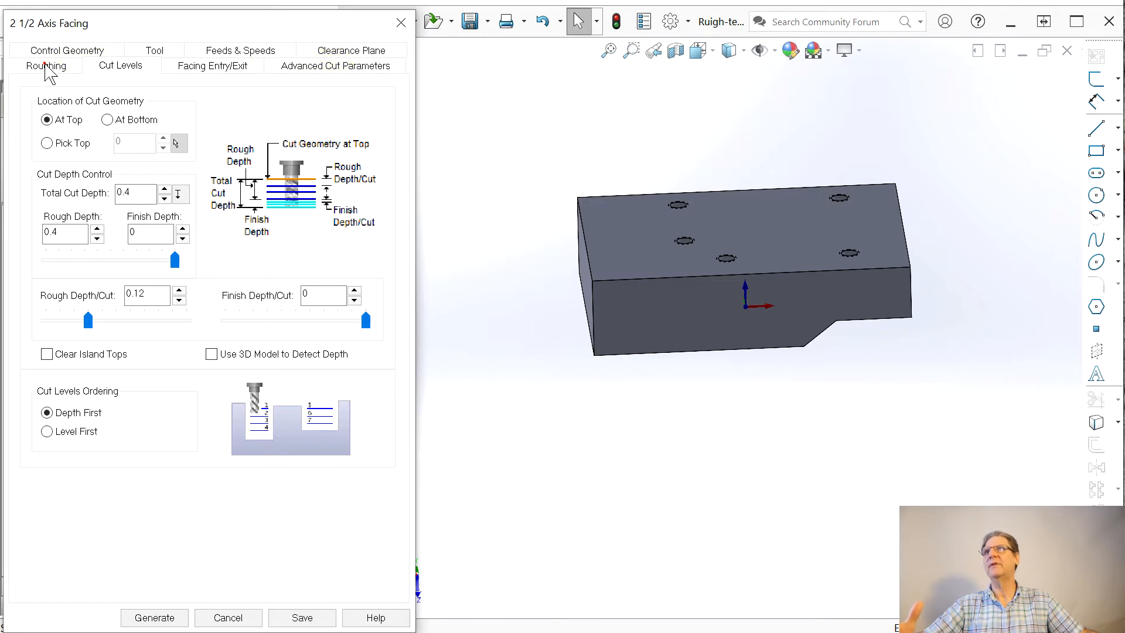
Step: Set the facing stock to 0.0 and the cut direction to Climb (Down Cut), and generate the toolpath
click(45, 65)
mouse_move(189, 147)
mouse_down()
mouse_move(198, 154)
mouse_move(195, 146)
mouse_up()
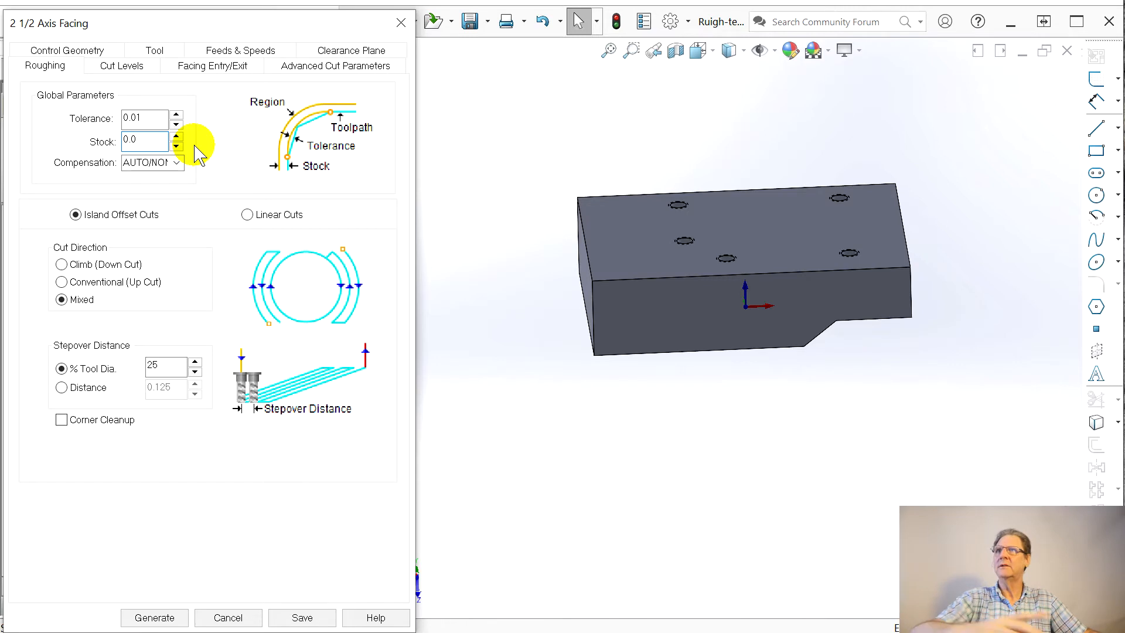
click(63, 265)
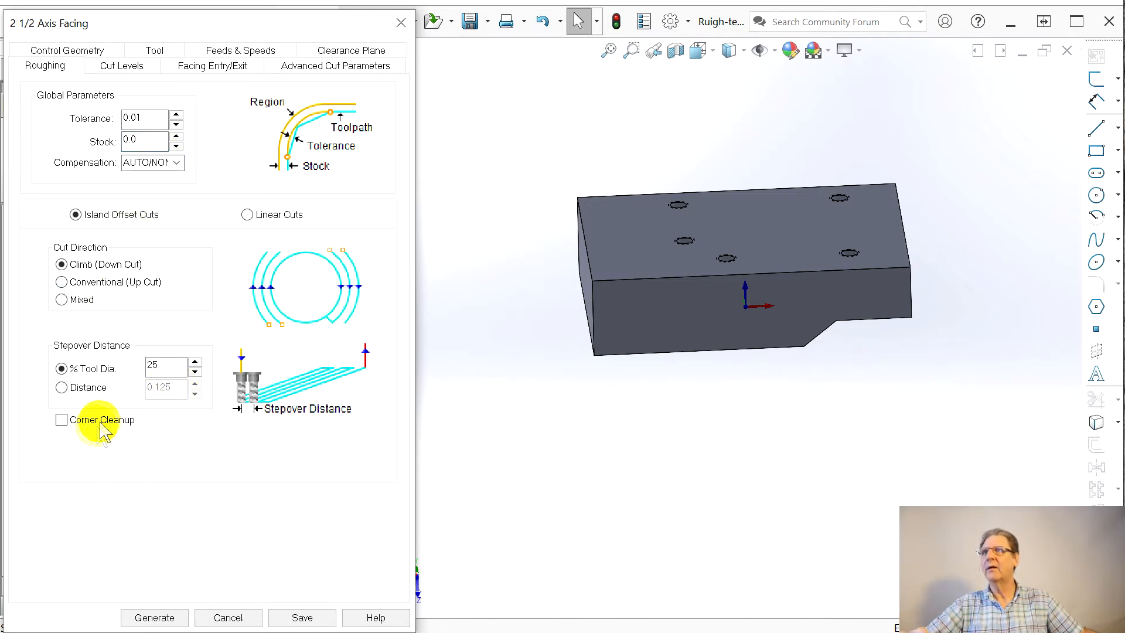
click(157, 619)
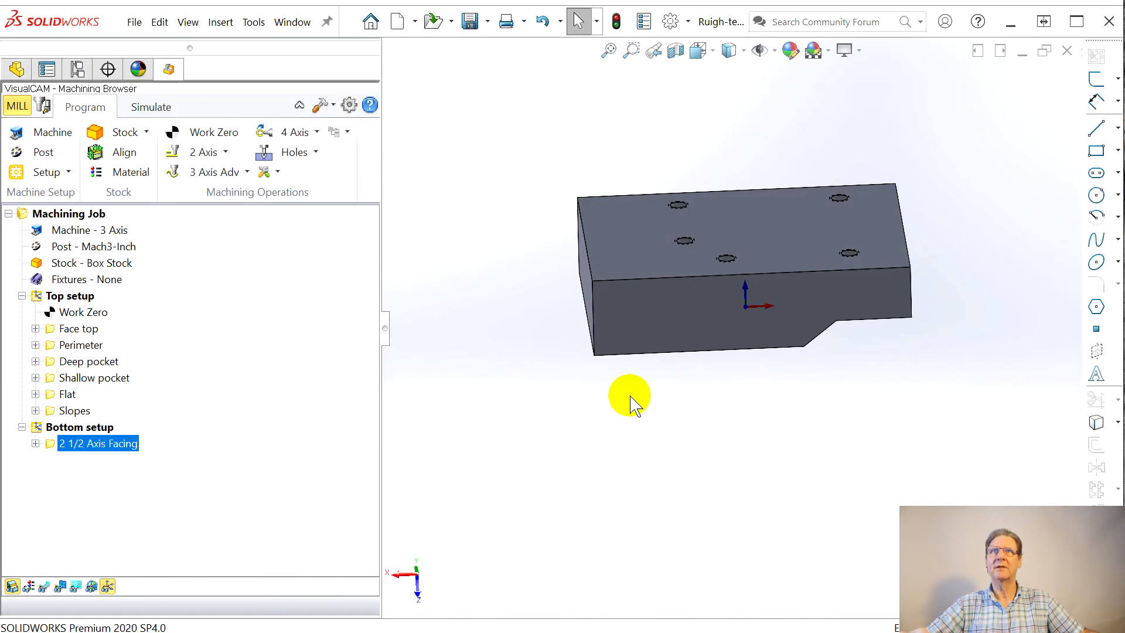
Step: Rename the new facing operation to "Face bottom" and display its toolpath on the part
middle_drag(517, 412, 509, 350)
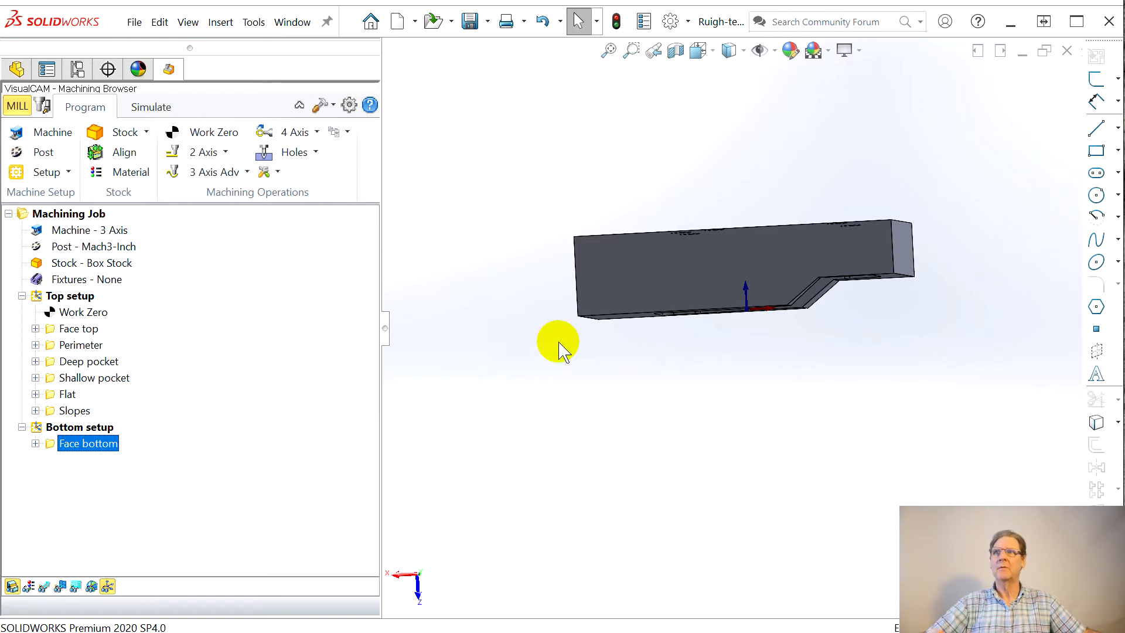
click(44, 586)
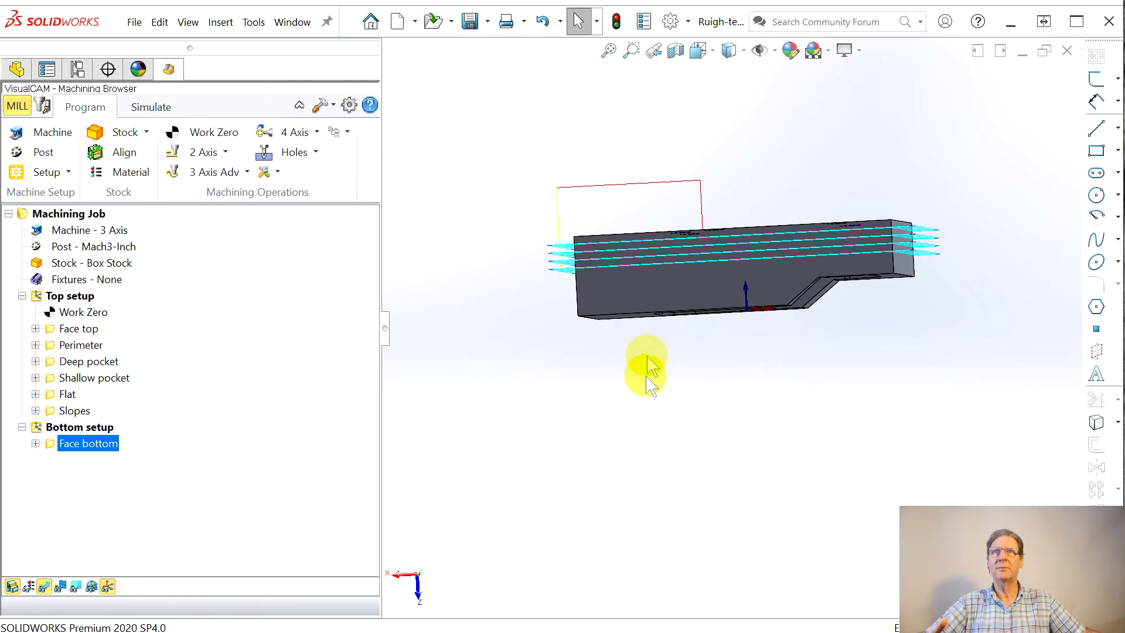
middle_drag(647, 349, 644, 386)
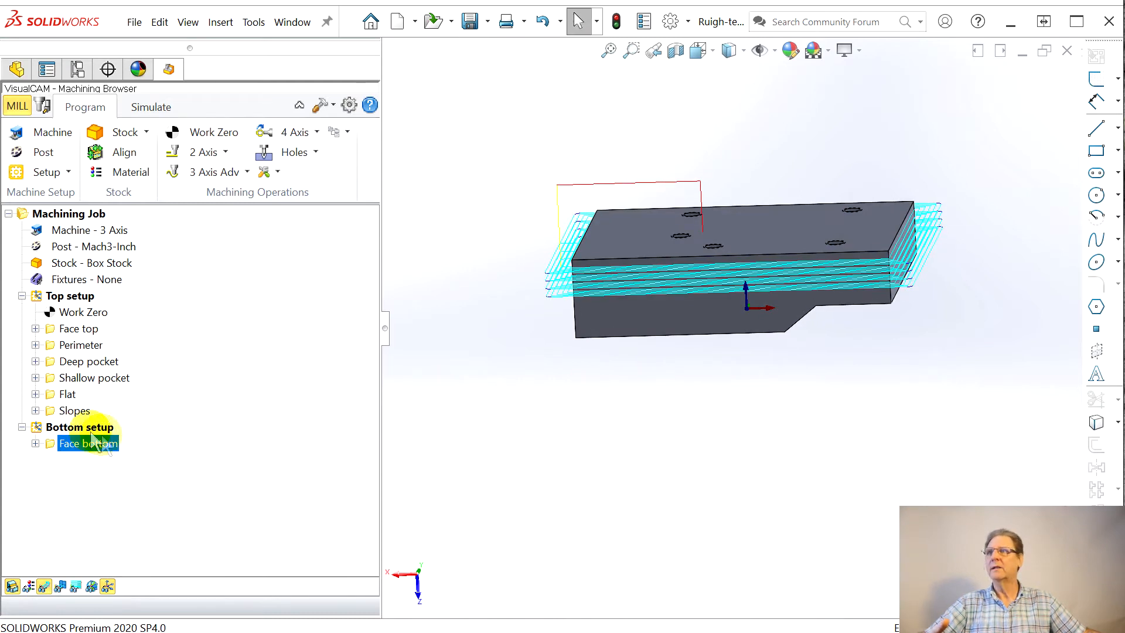
Step: Change the Face bottom operation's cut geometry location to At Bottom and regenerate its toolpath
click(54, 447)
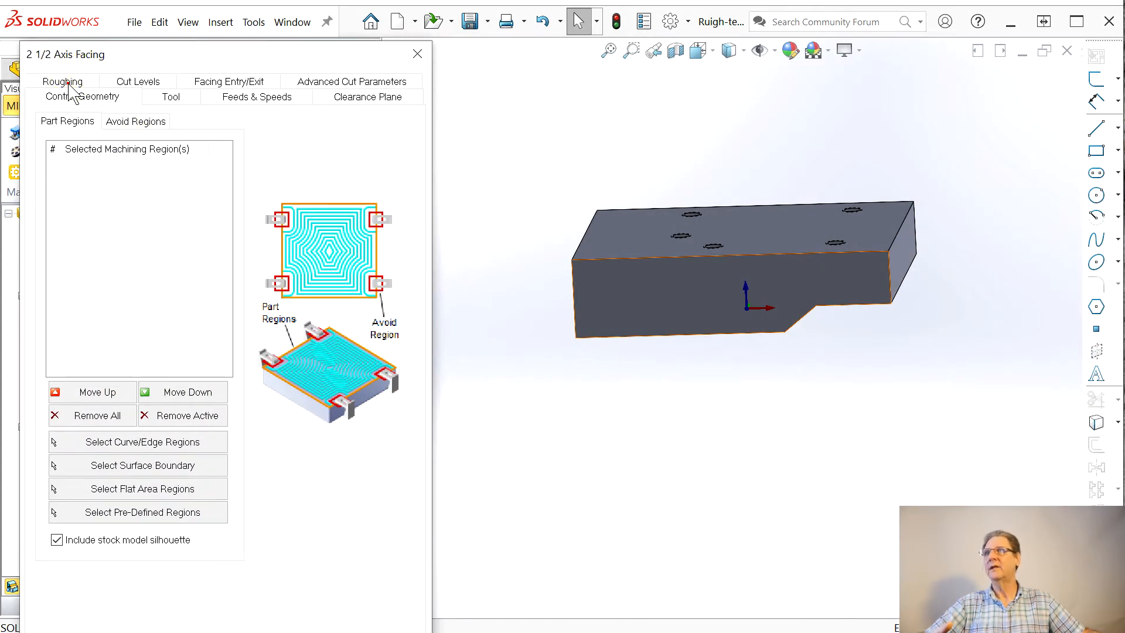
click(64, 83)
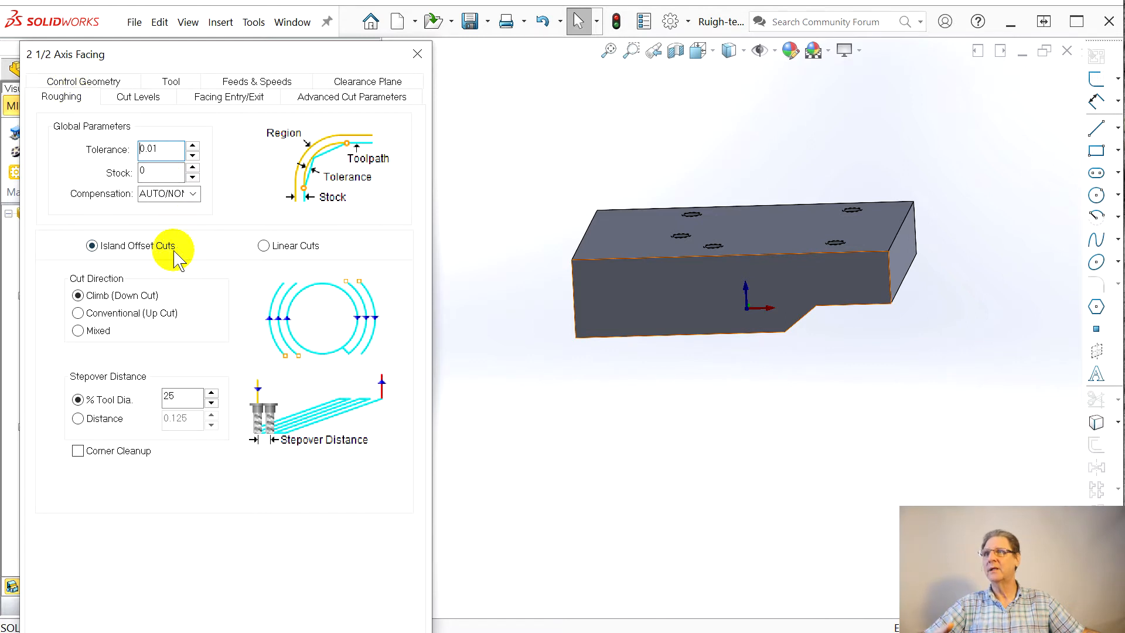
click(126, 84)
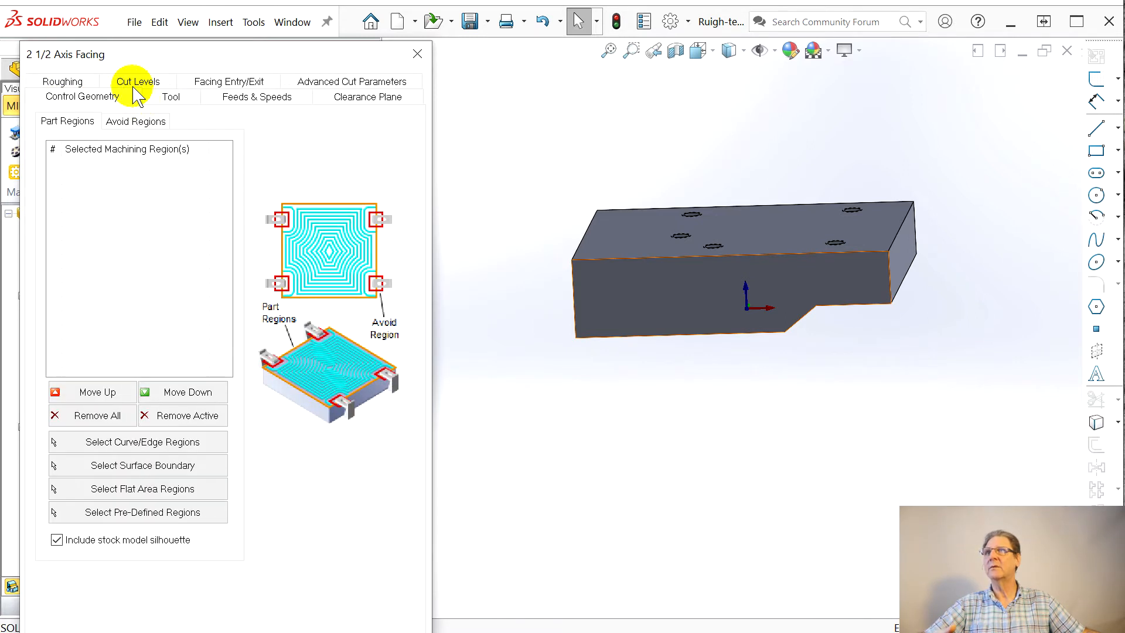
click(139, 85)
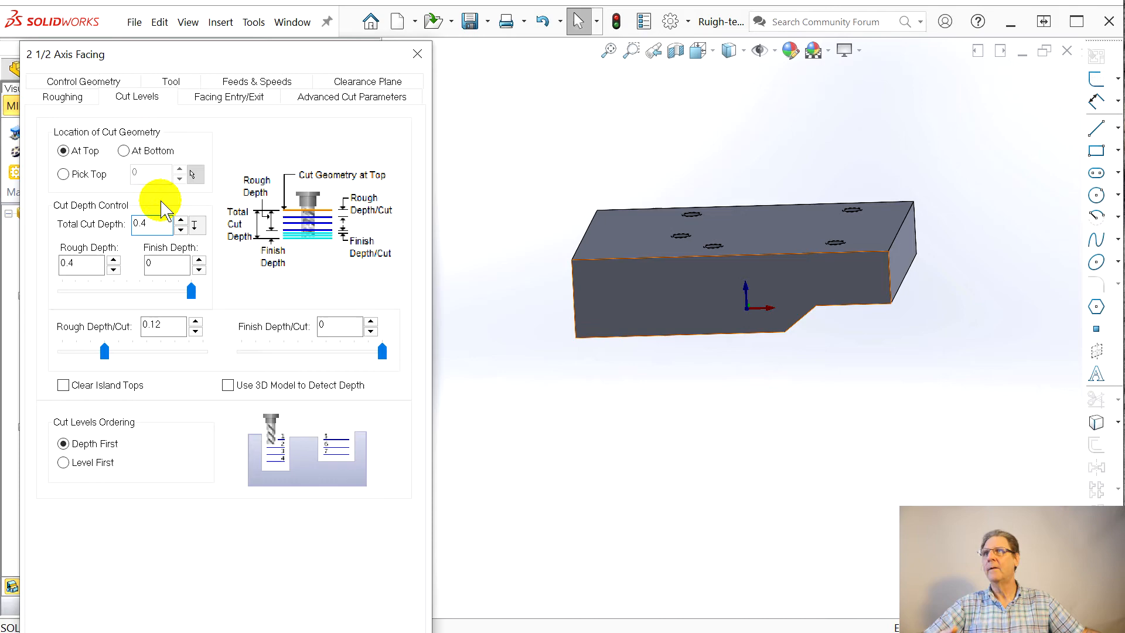
click(122, 151)
click(246, 632)
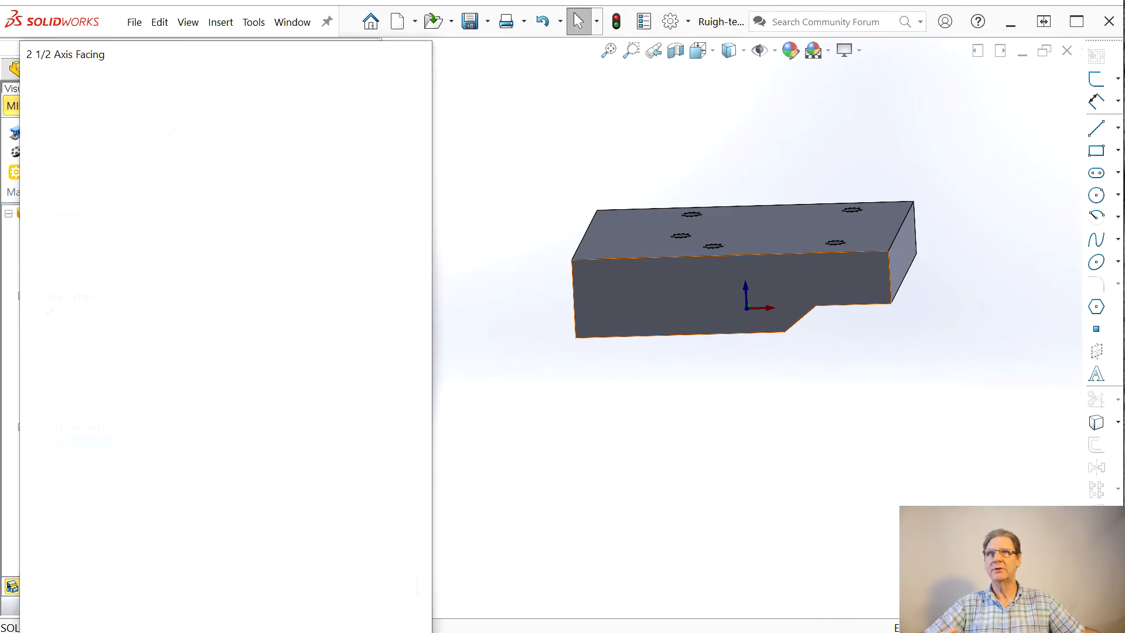
middle_drag(649, 408, 633, 477)
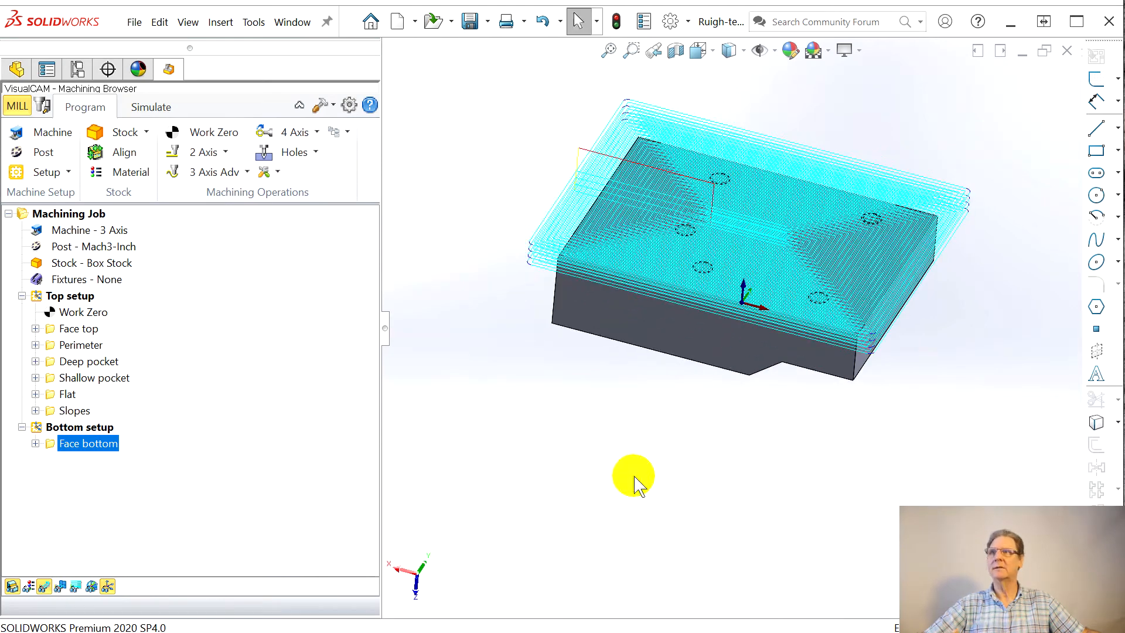
click(228, 151)
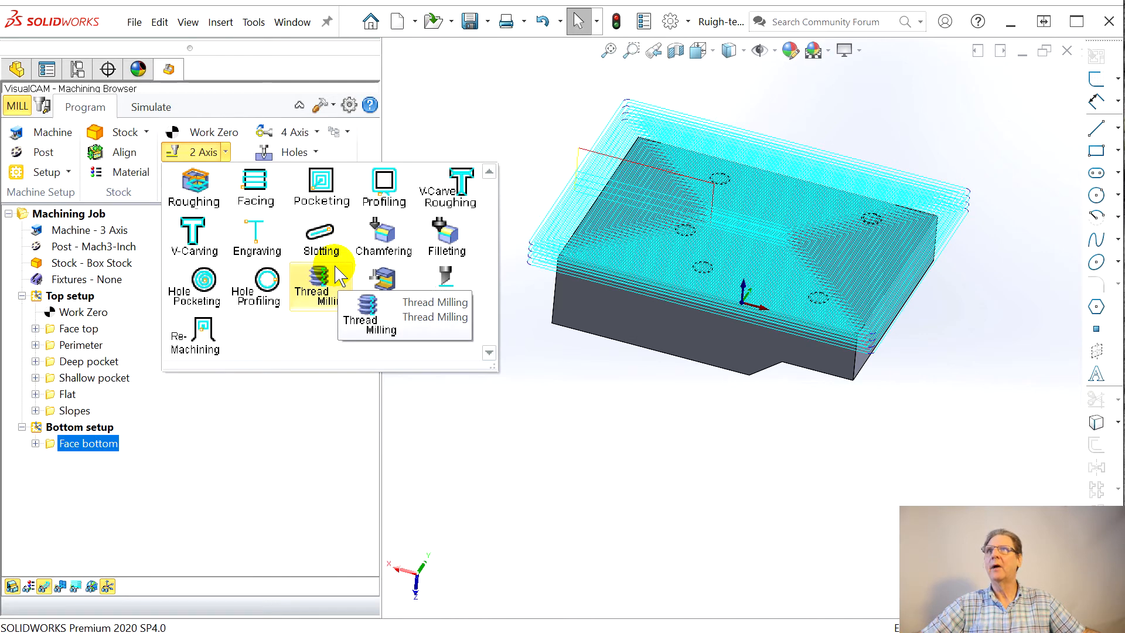
click(503, 88)
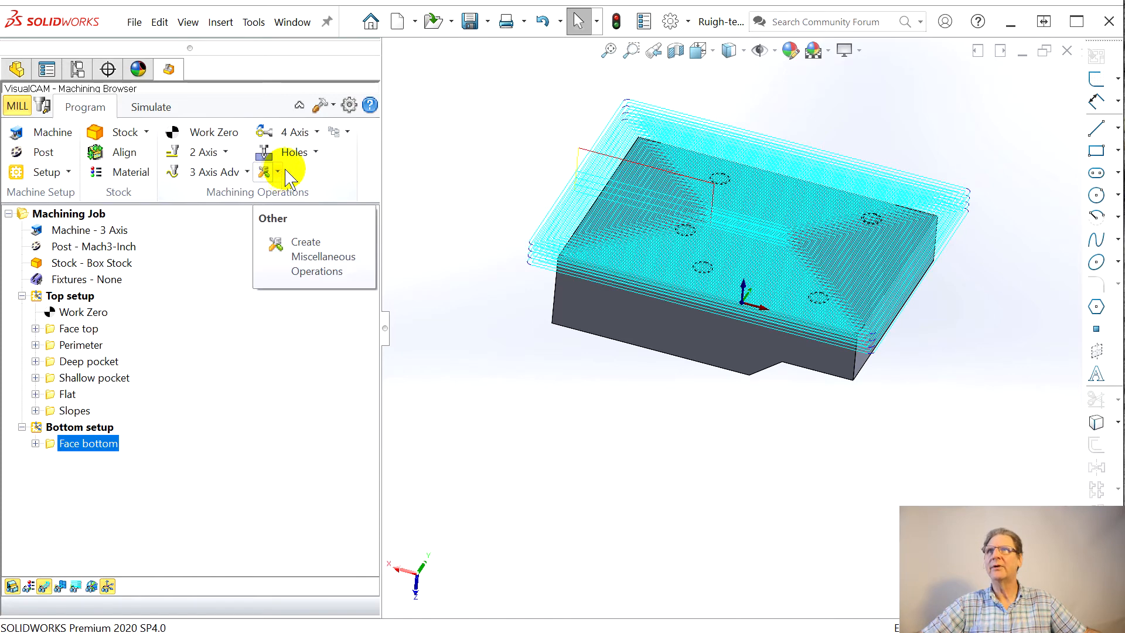
click(315, 153)
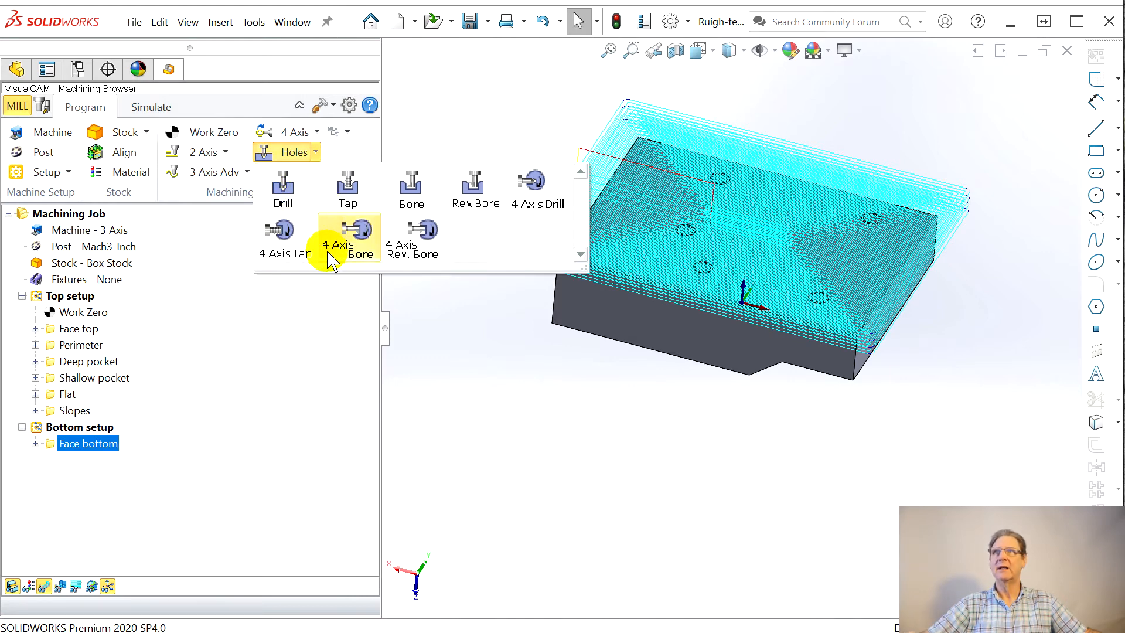
click(356, 240)
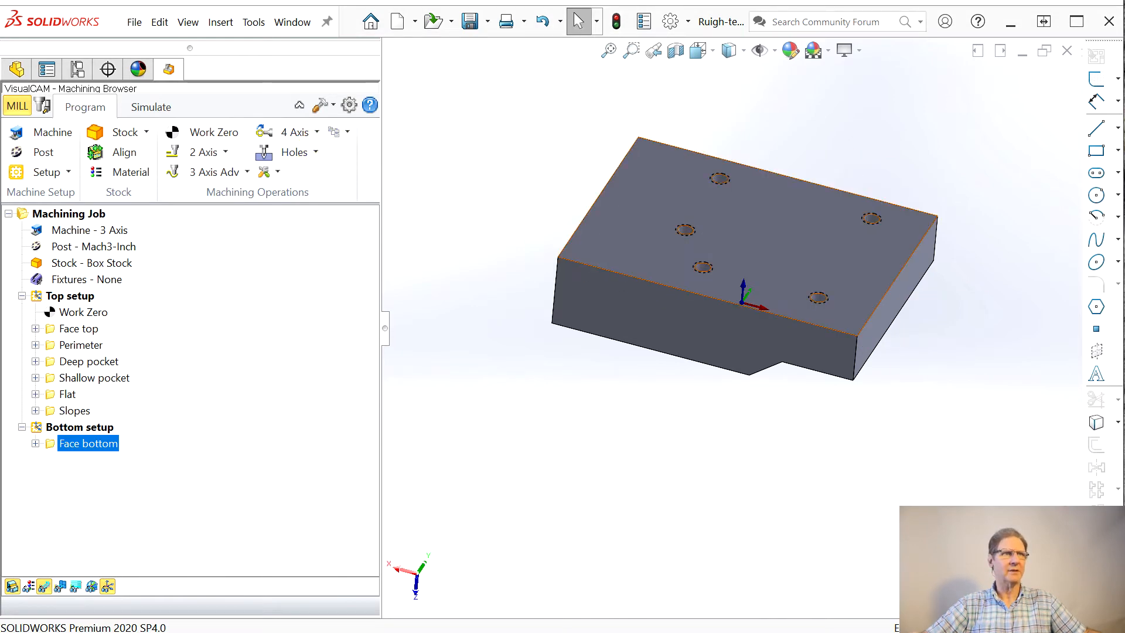
Step: Start a Drill operation in the Bottom setup, keeping the underside holes clear of the Drilling dialog
click(315, 154)
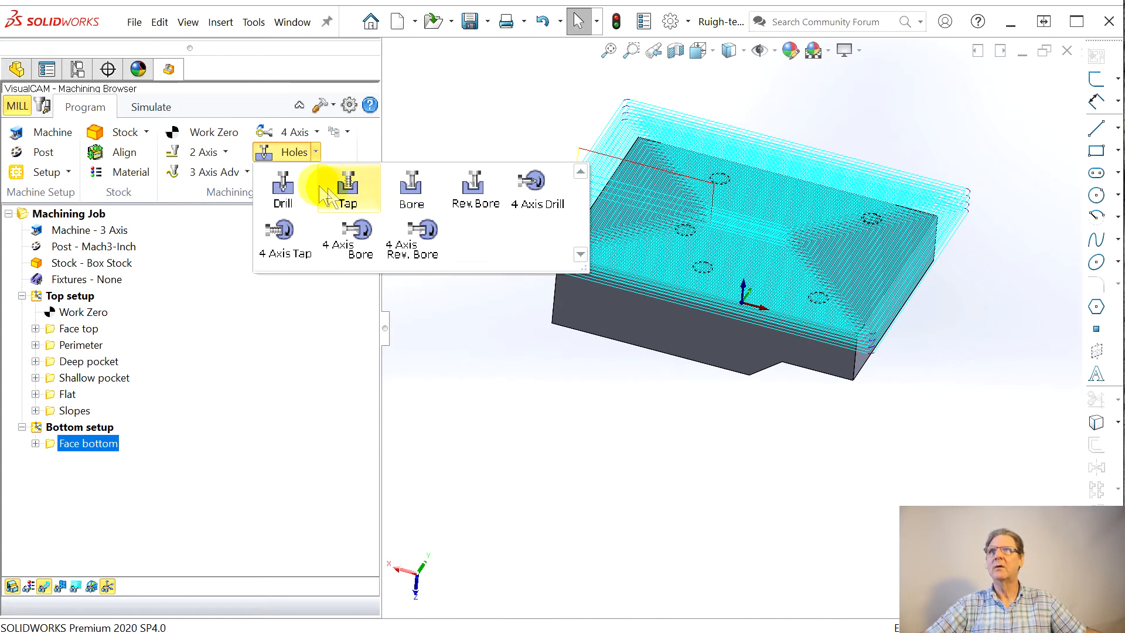
click(284, 186)
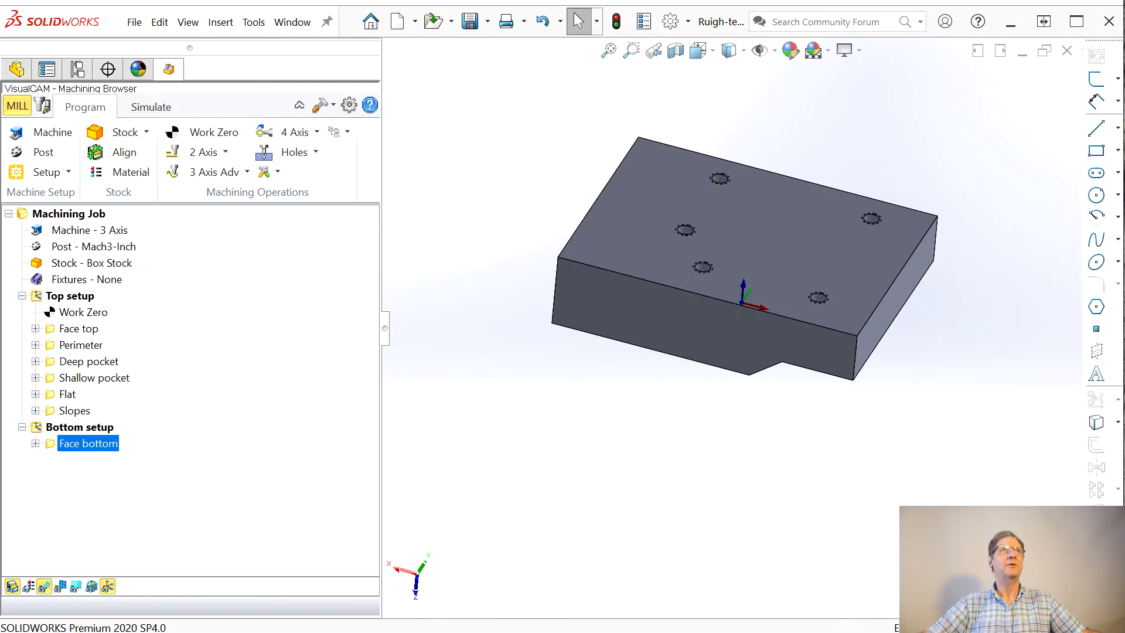
drag(1079, 91, 278, 68)
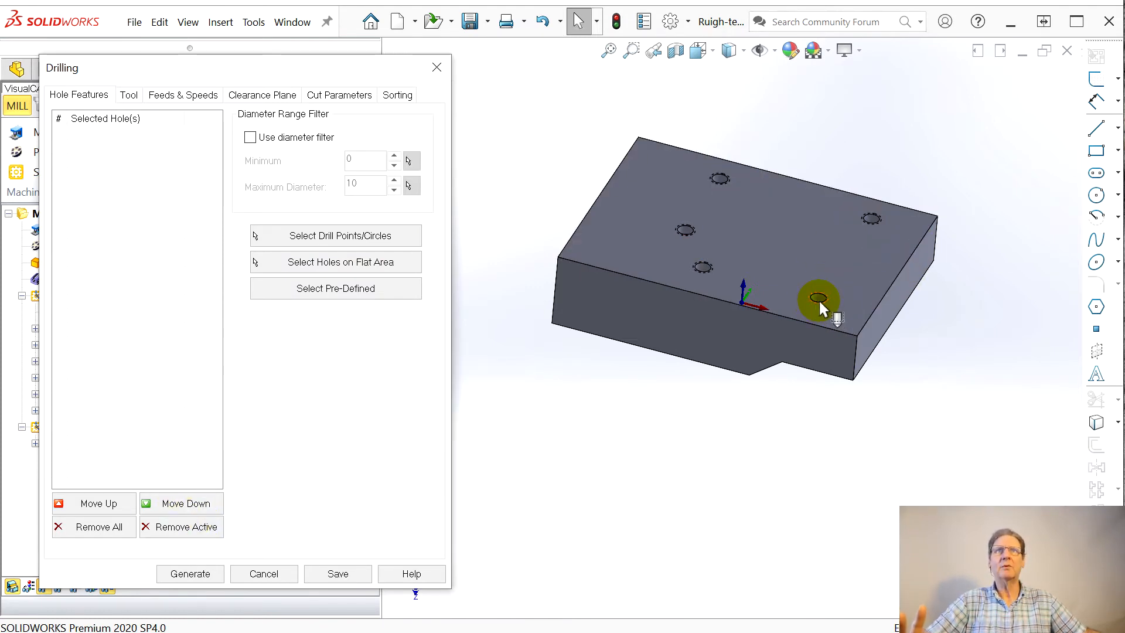
Step: Try to pick the underside's tapped-hole edges directly on the part, without starting the drill circle selection
scroll(820, 307, down, 3)
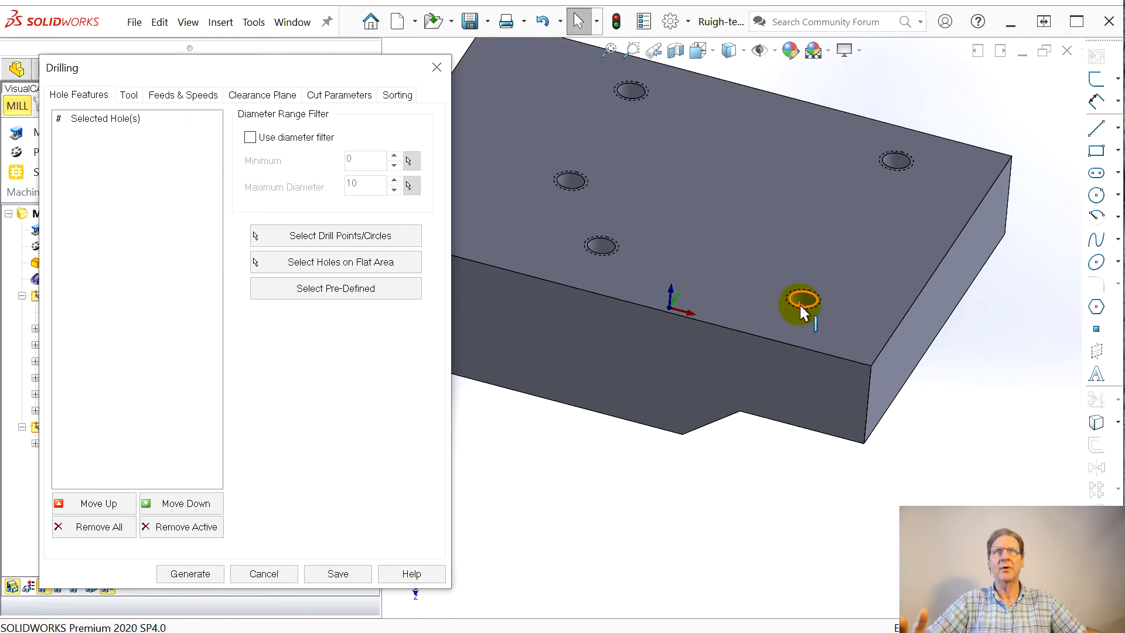
click(800, 301)
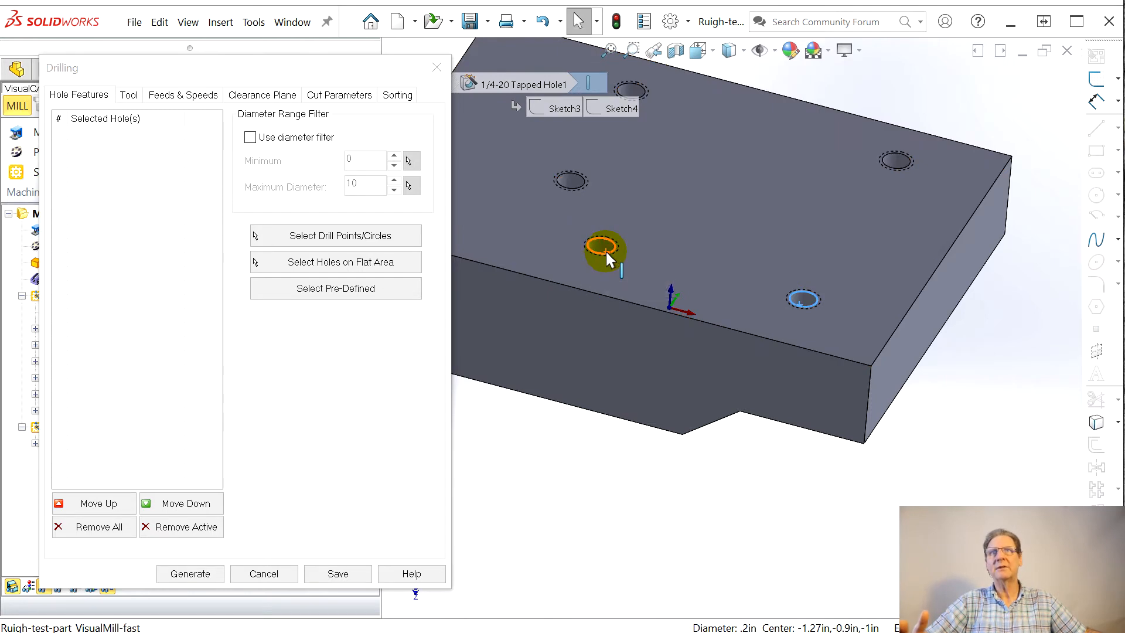
click(578, 178)
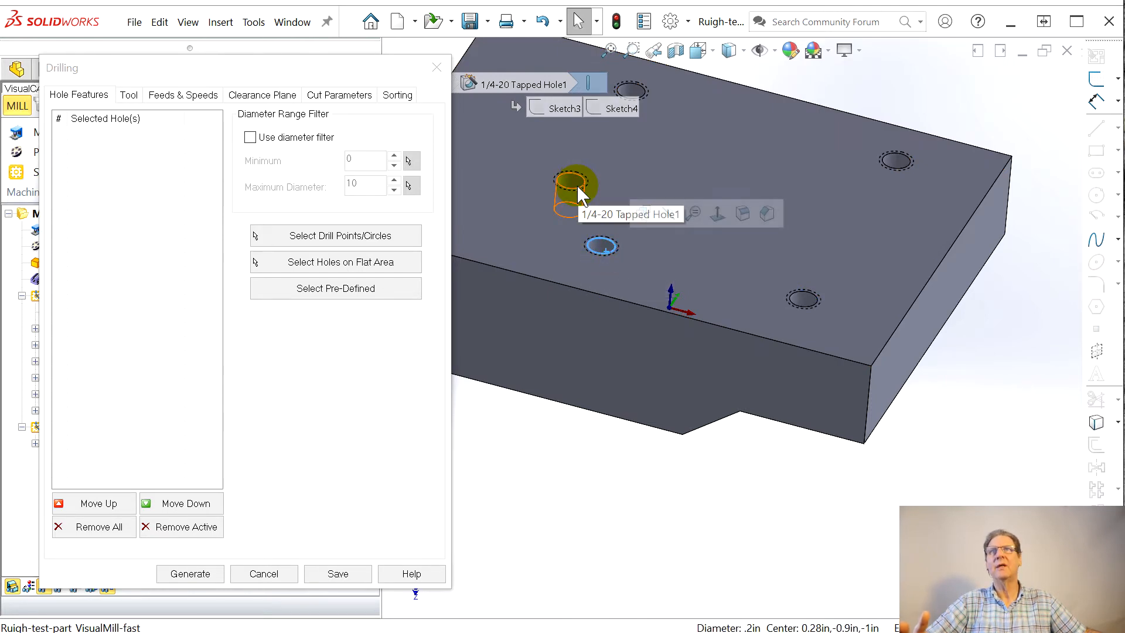
click(576, 187)
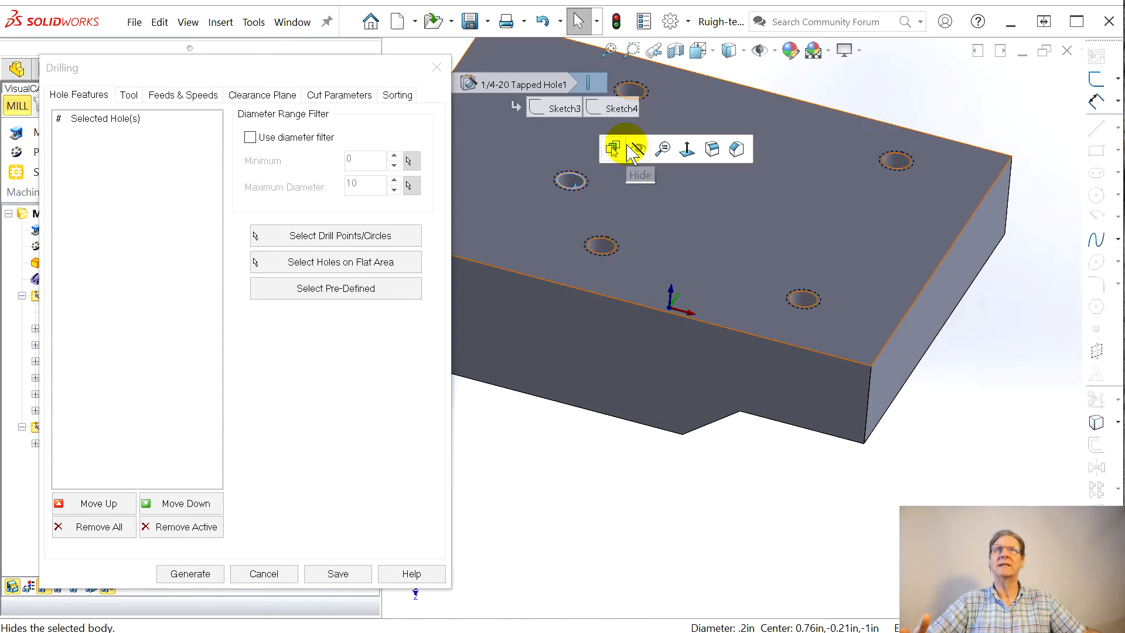
click(644, 91)
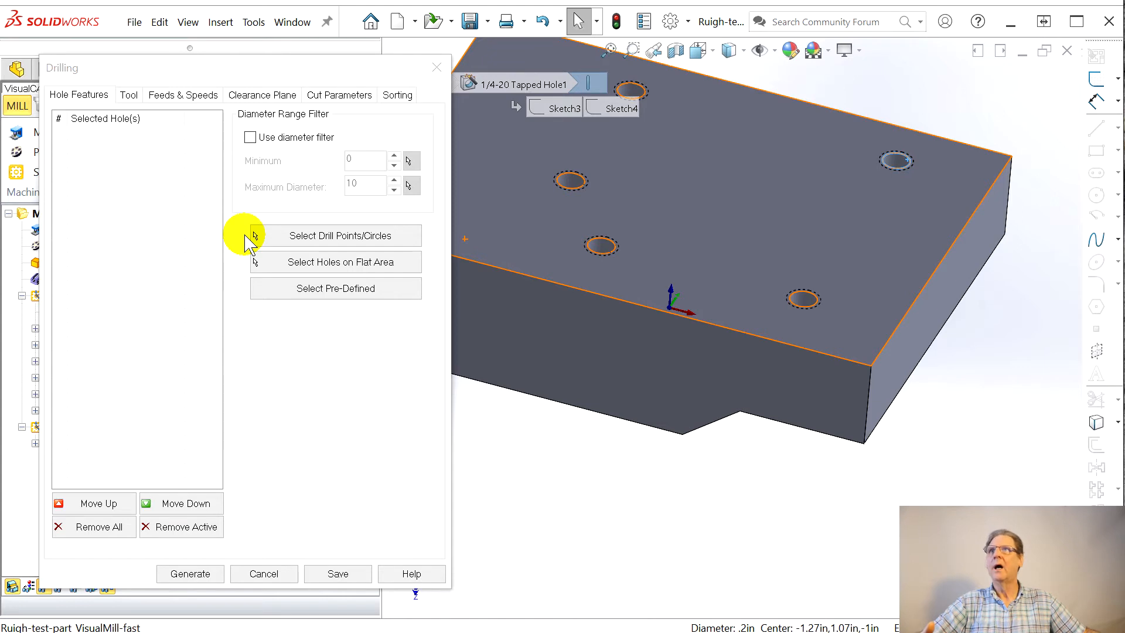
mouse_move(79, 121)
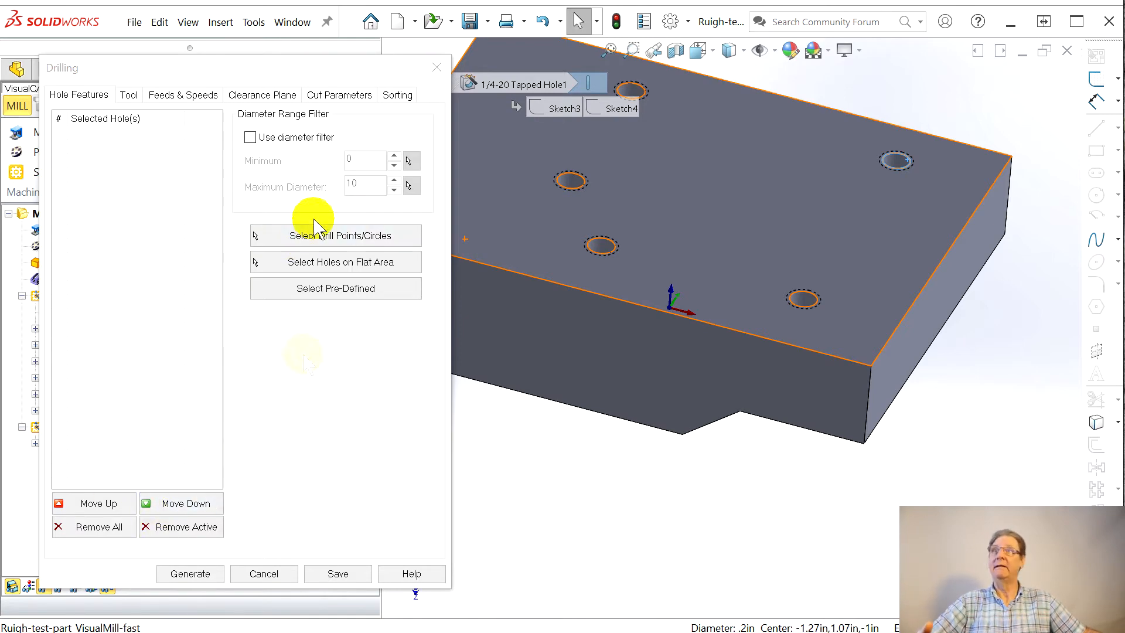
Step: Select the edges of all five underside tapped holes as the drill circles for the operation
click(317, 237)
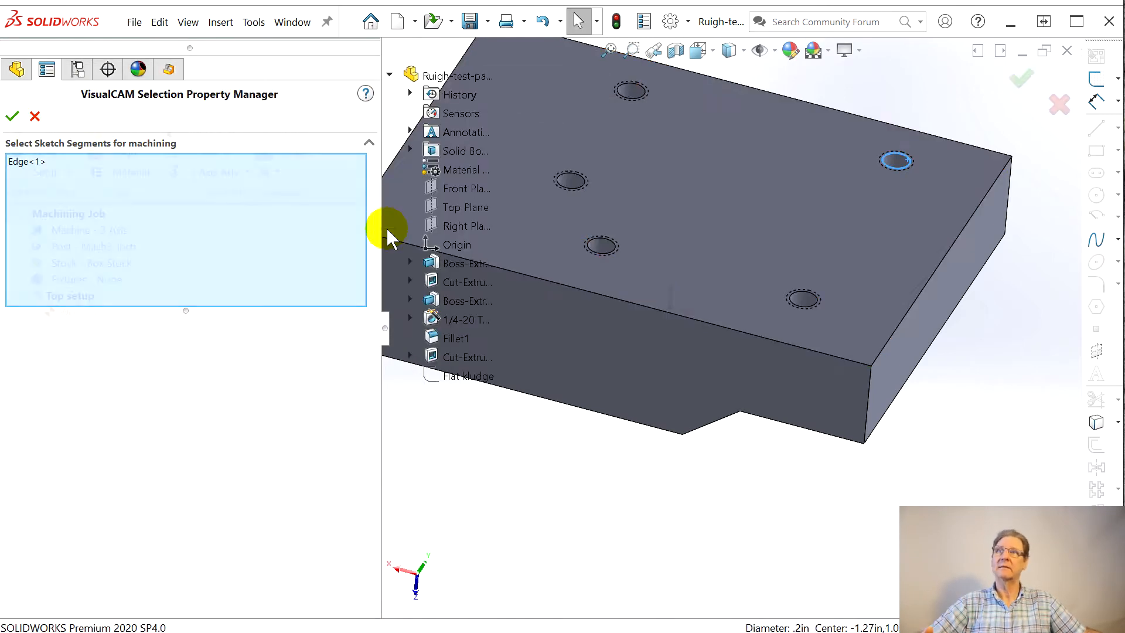
click(791, 302)
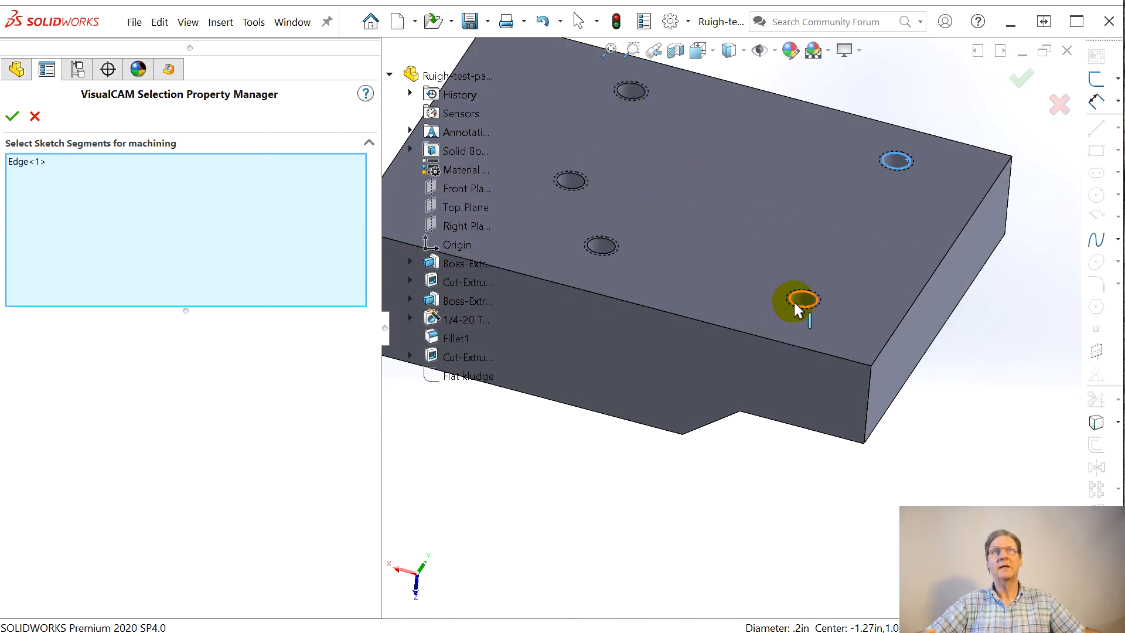
click(600, 251)
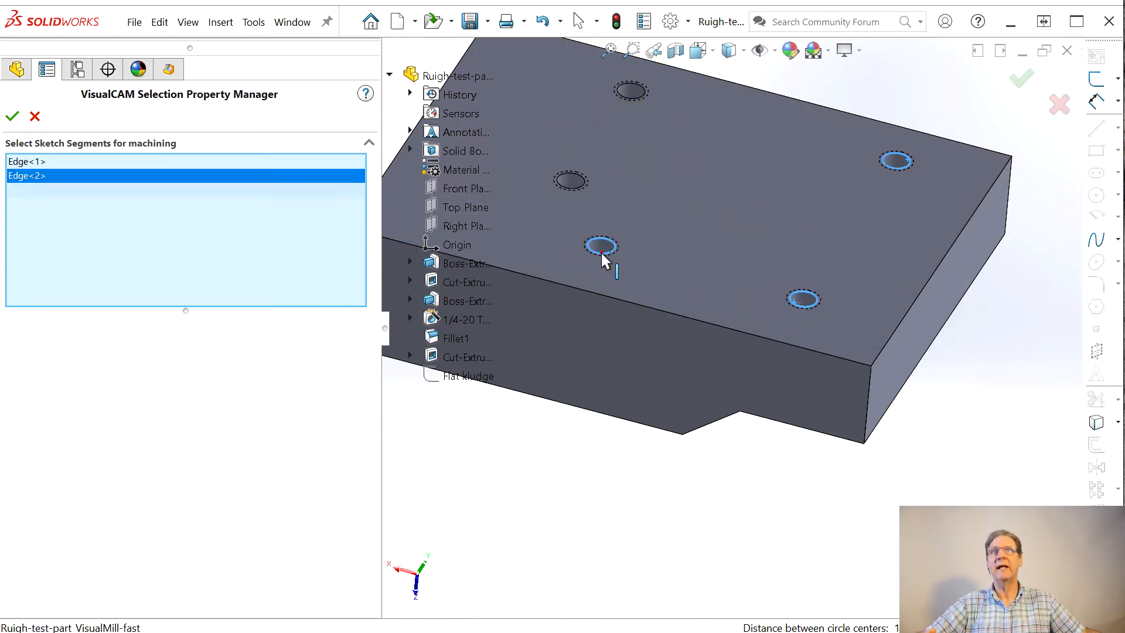
click(570, 185)
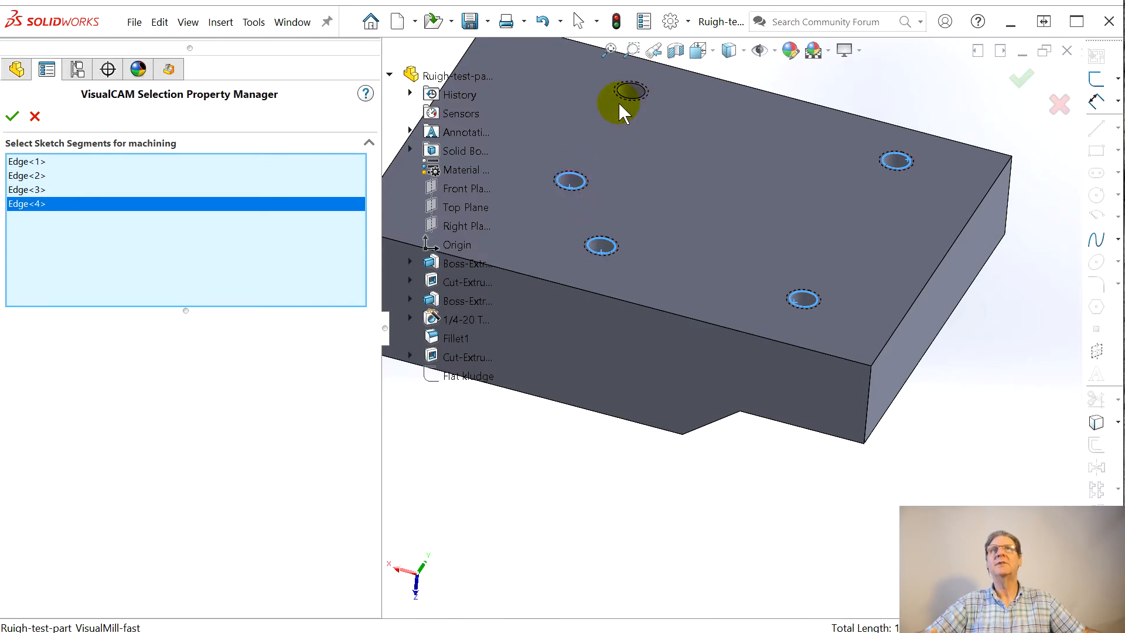
click(628, 96)
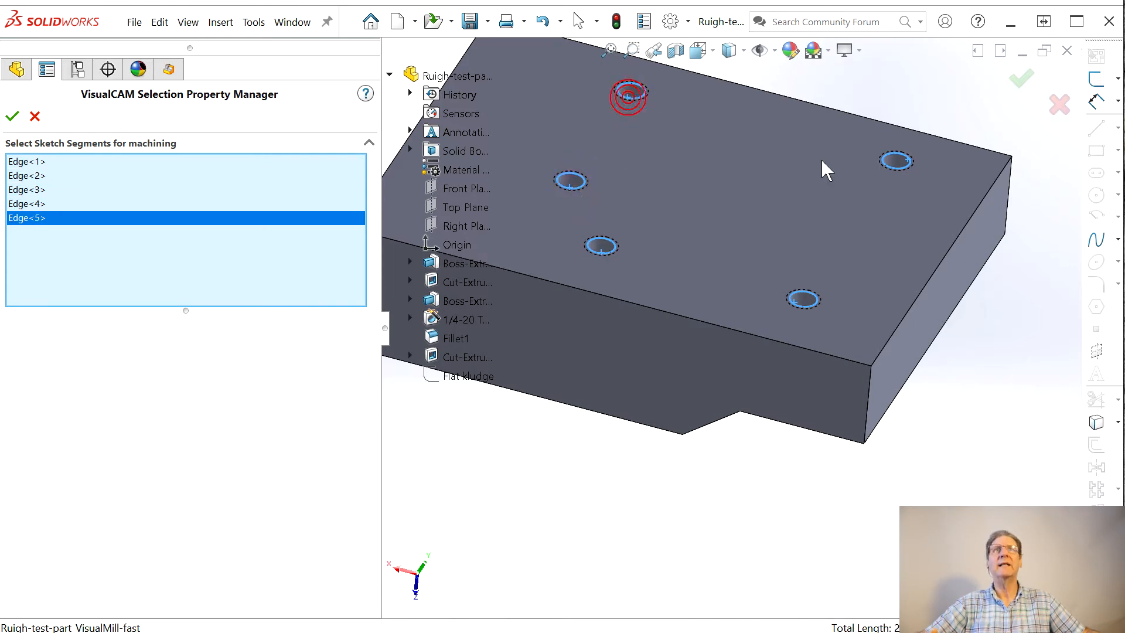
click(895, 167)
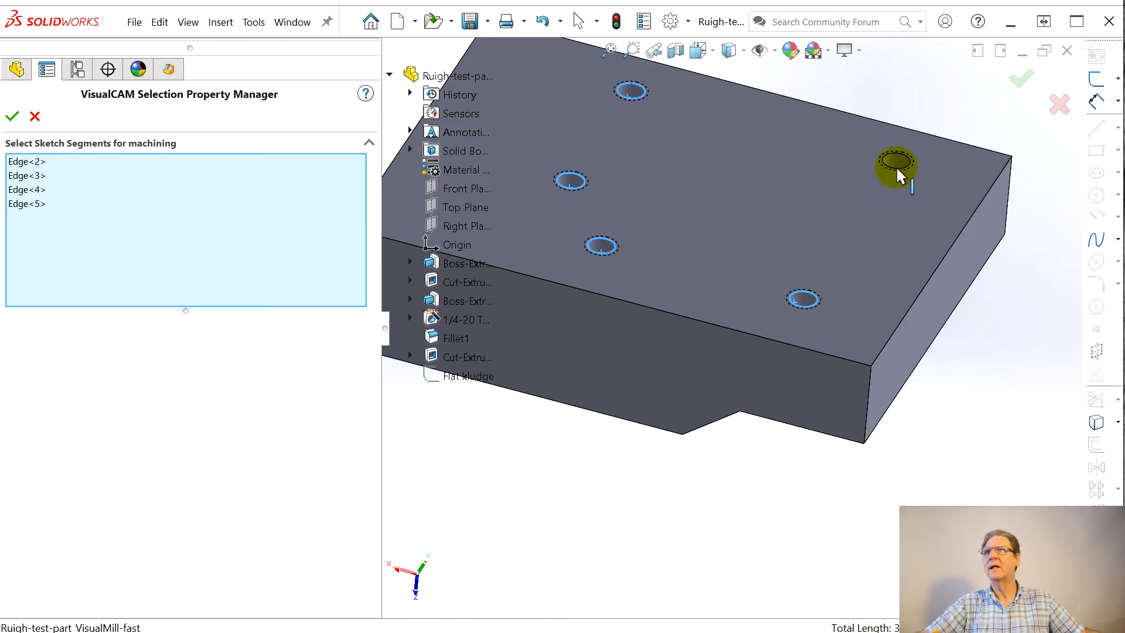
click(896, 167)
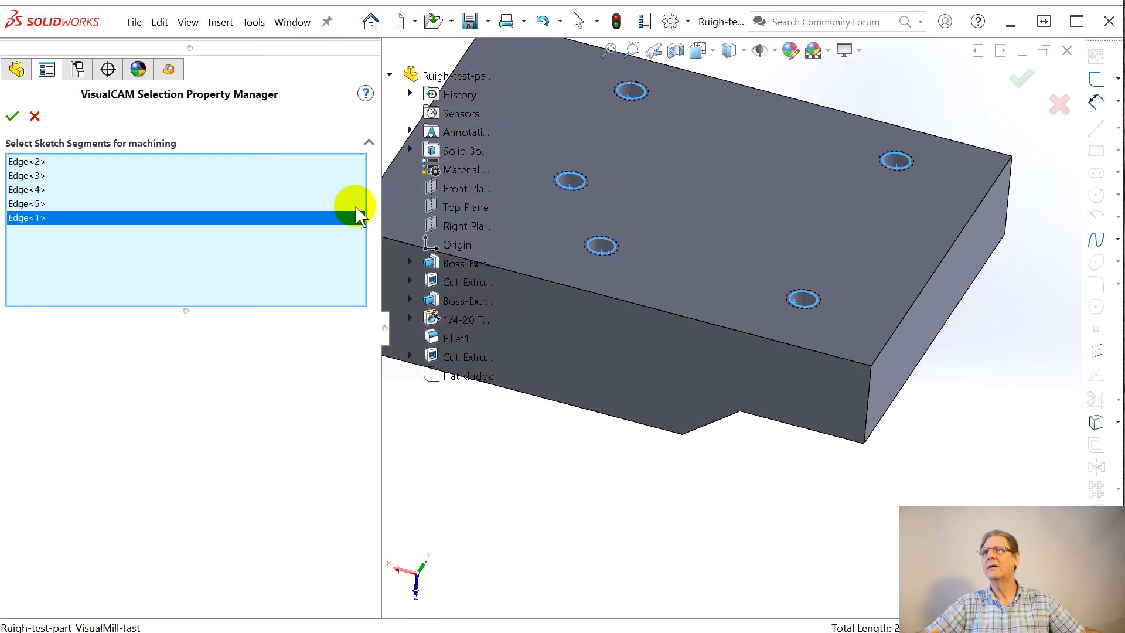
click(12, 116)
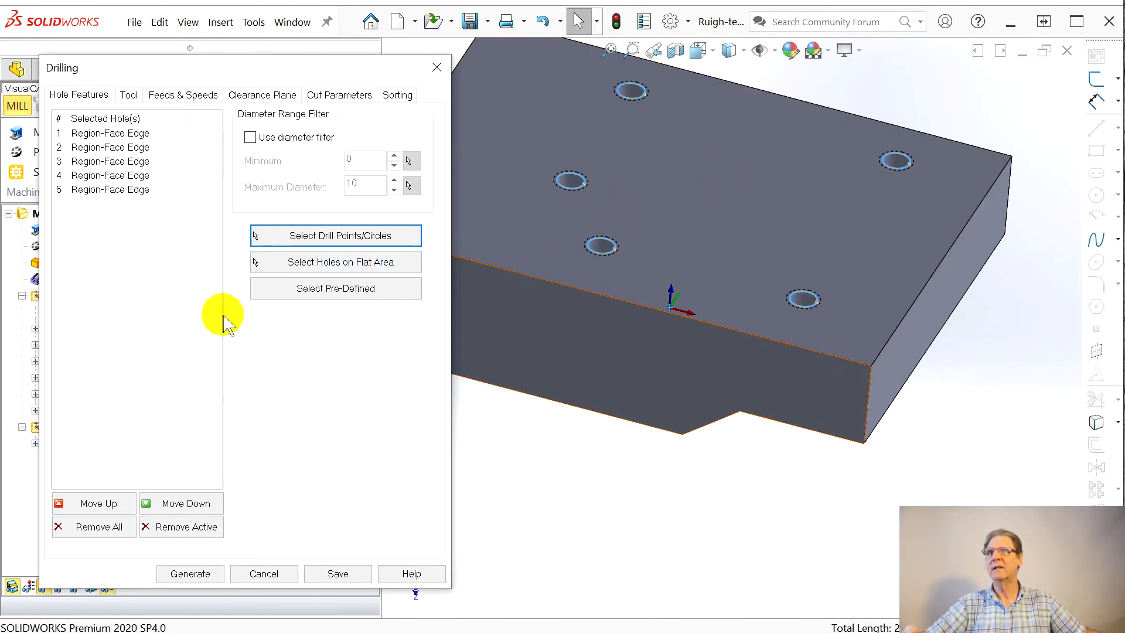
Step: Start defining a new center drill tool for the operation and set its shank diameter to 0.25
click(128, 96)
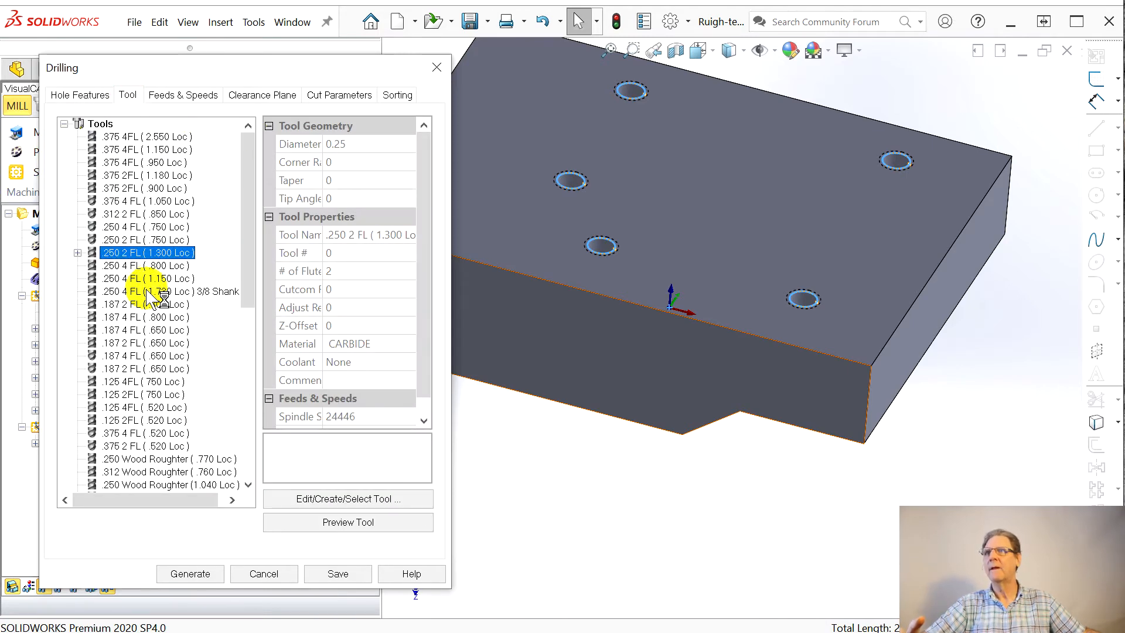
mouse_move(161, 299)
scroll(163, 302, down, 7)
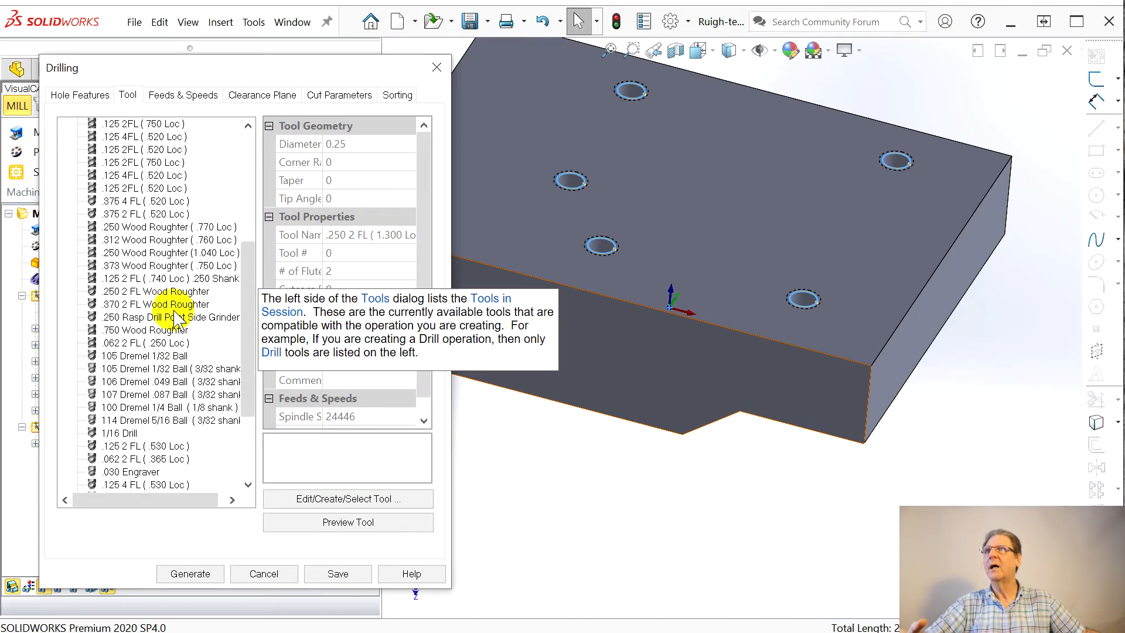
scroll(173, 313, up, 4)
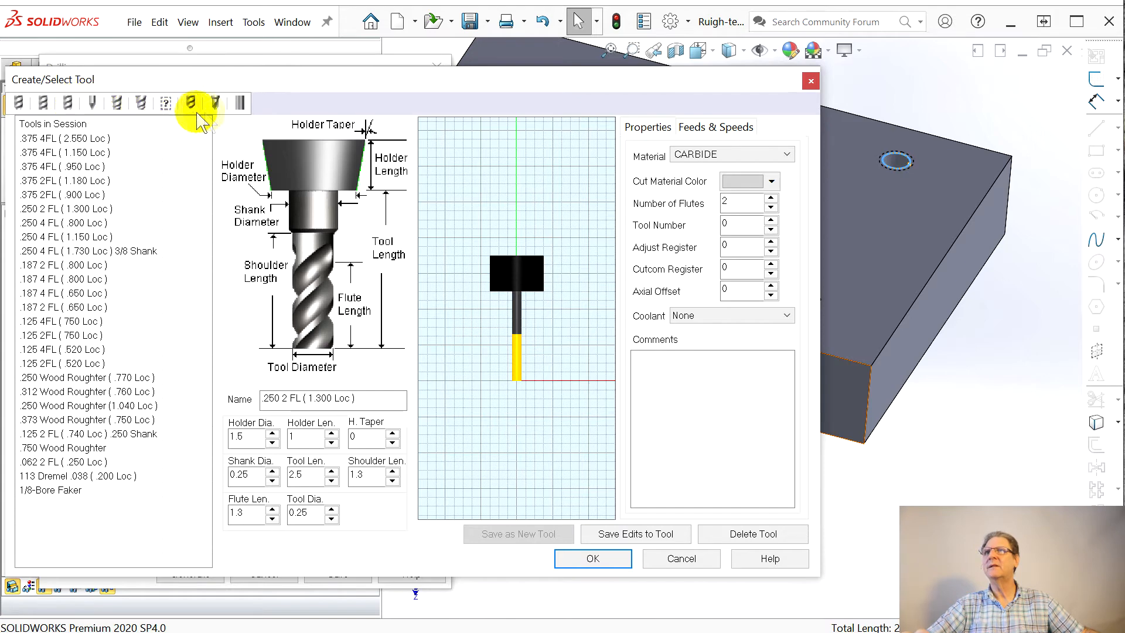
click(216, 104)
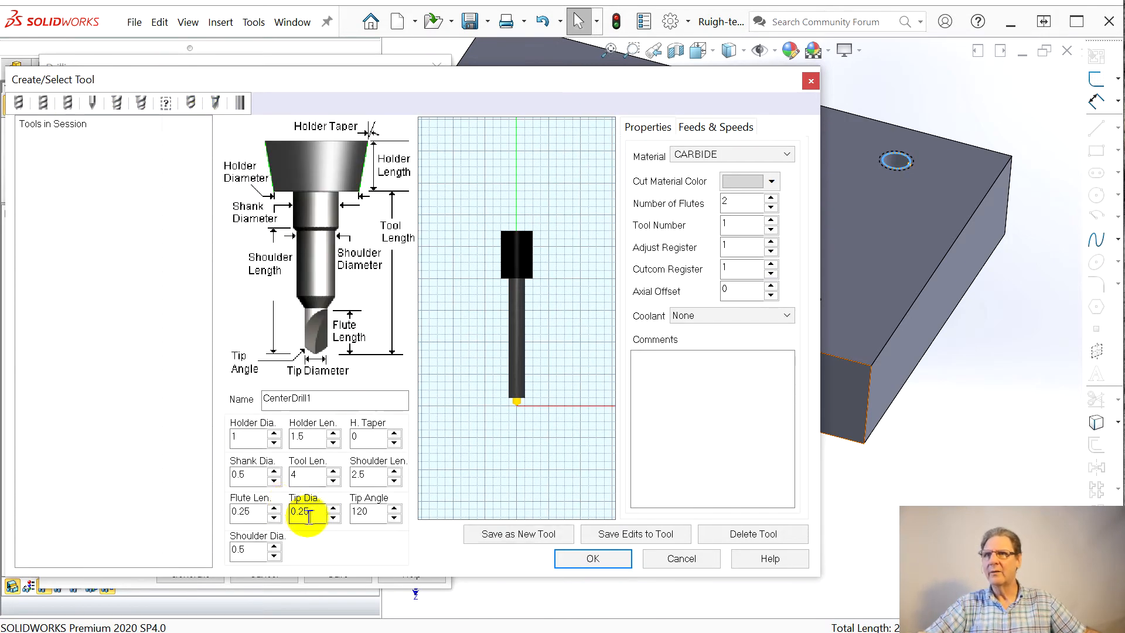
click(242, 475)
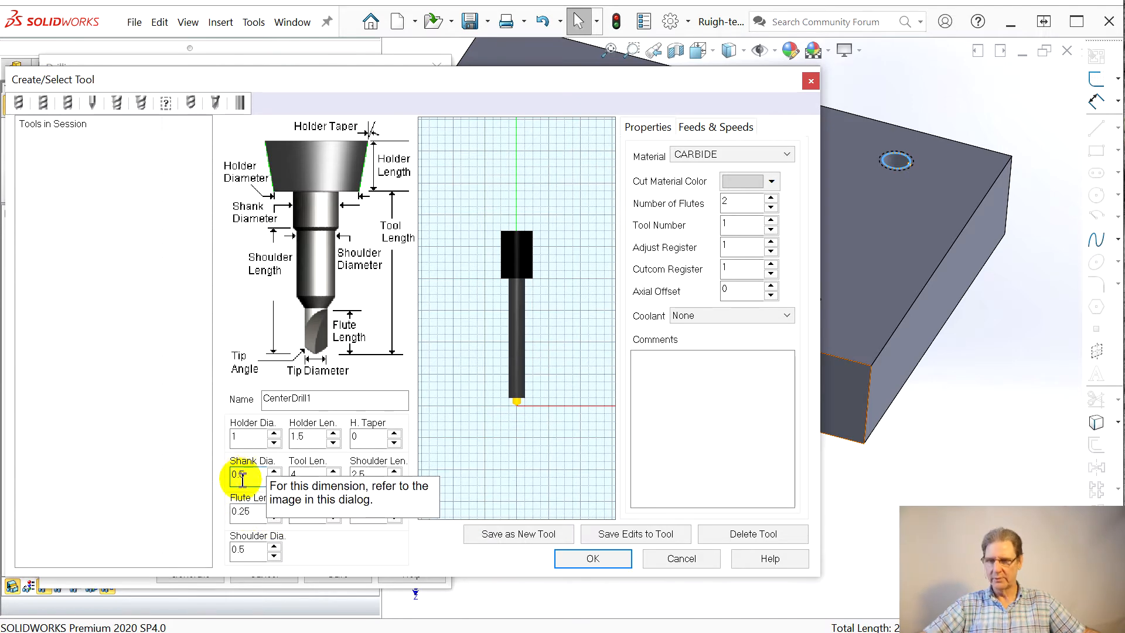
text(2)
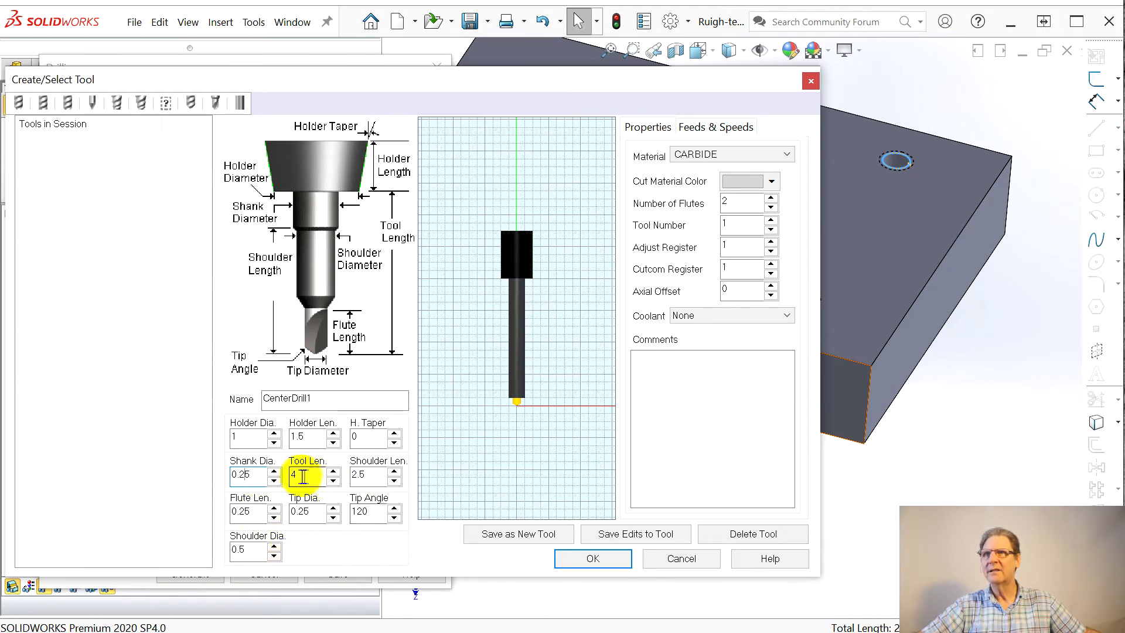
Step: Set the center drill's tip diameter to 0.215 and its shoulder diameter to 0.25
click(304, 516)
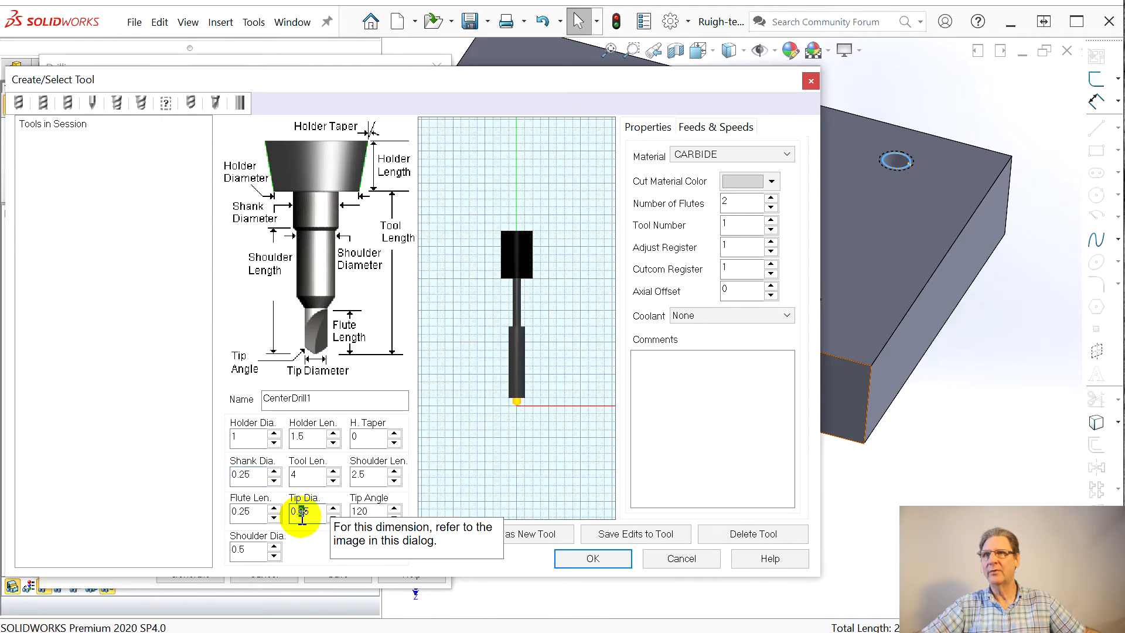
text(1)
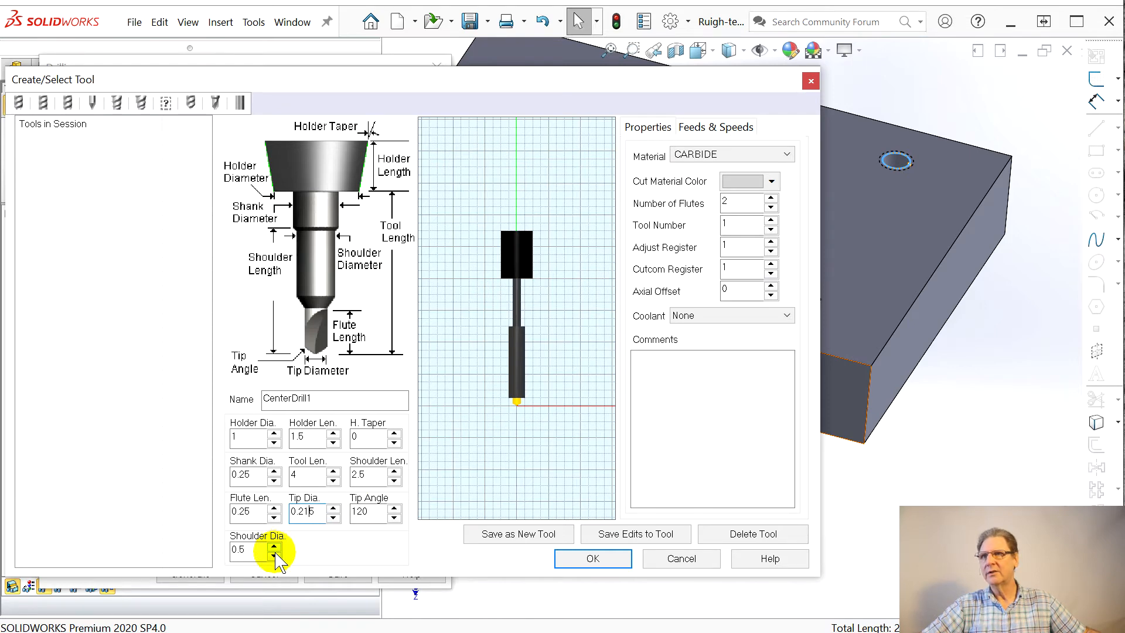
click(244, 554)
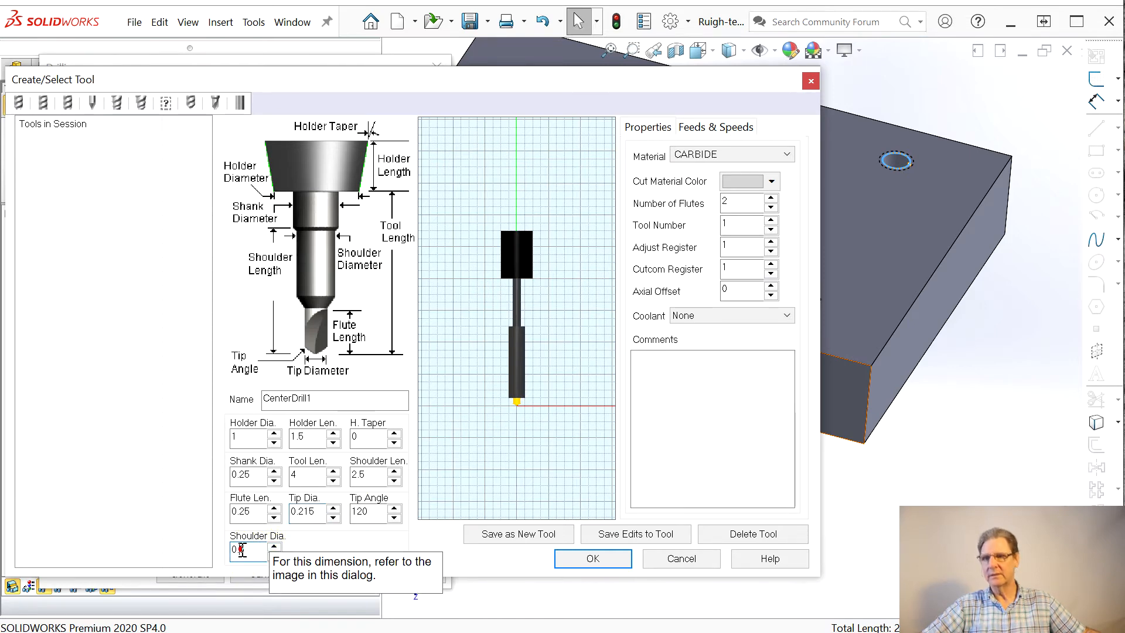
text(25)
click(301, 473)
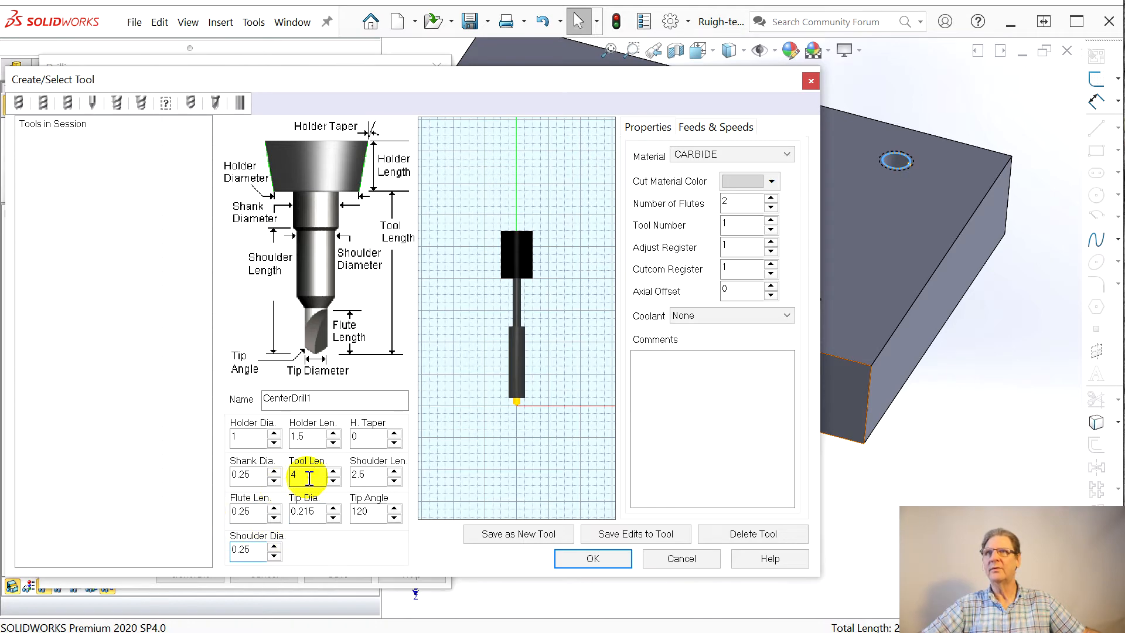
click(273, 555)
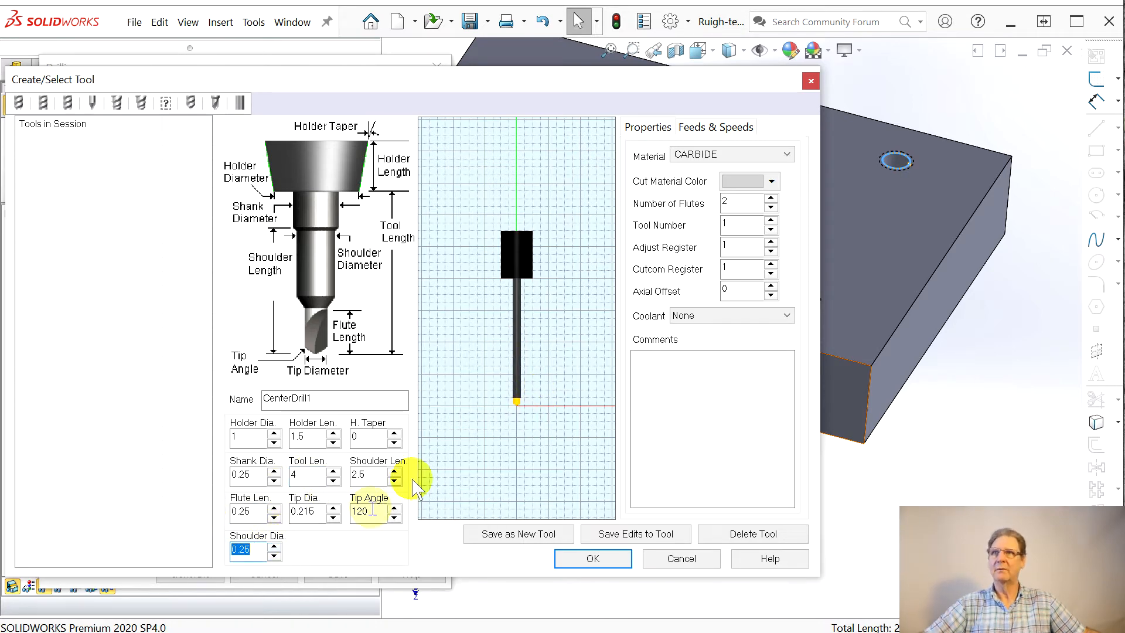
Step: Set the center drill's tool and shoulder lengths to 0.6 and tip diameter to 0.115, try saving the edits, and accept the tool
click(334, 481)
click(334, 481)
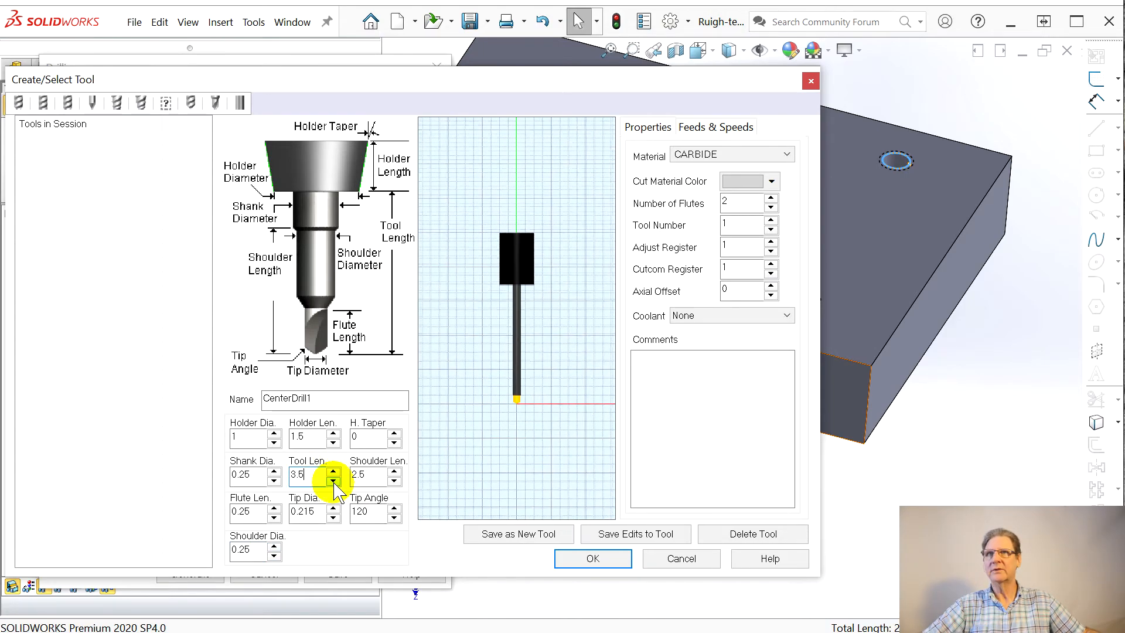
click(332, 481)
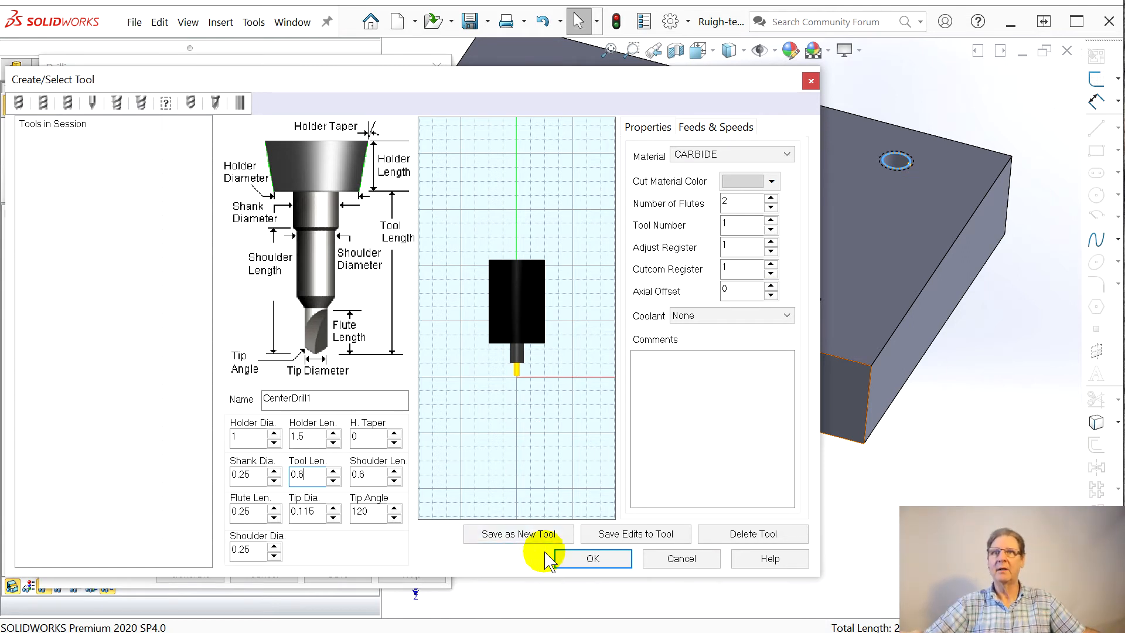
click(637, 534)
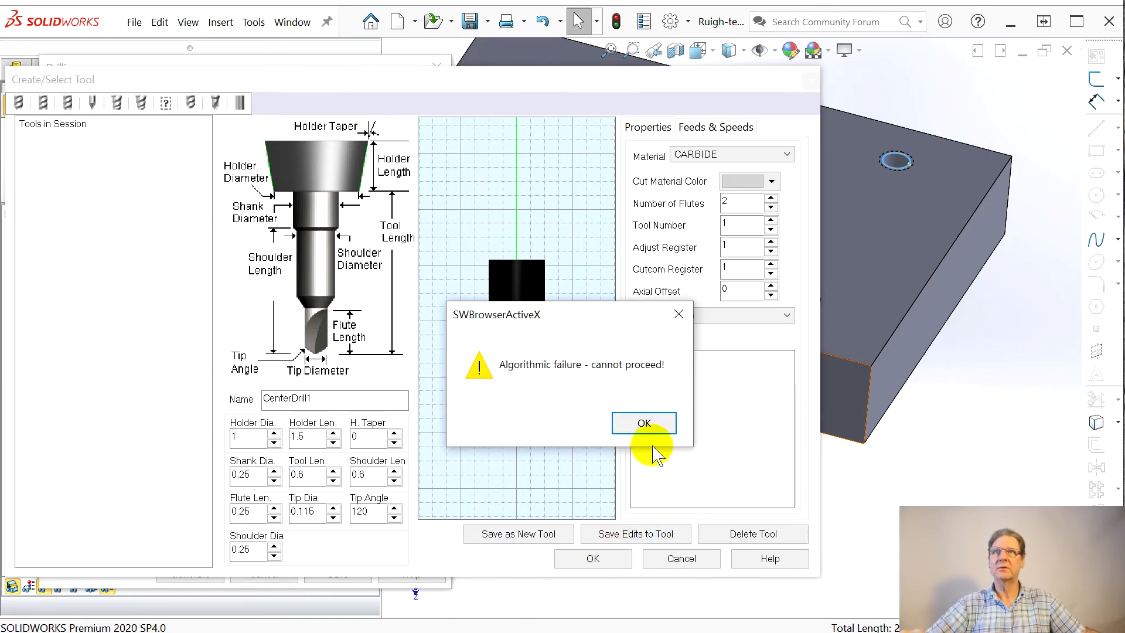
click(626, 423)
click(573, 566)
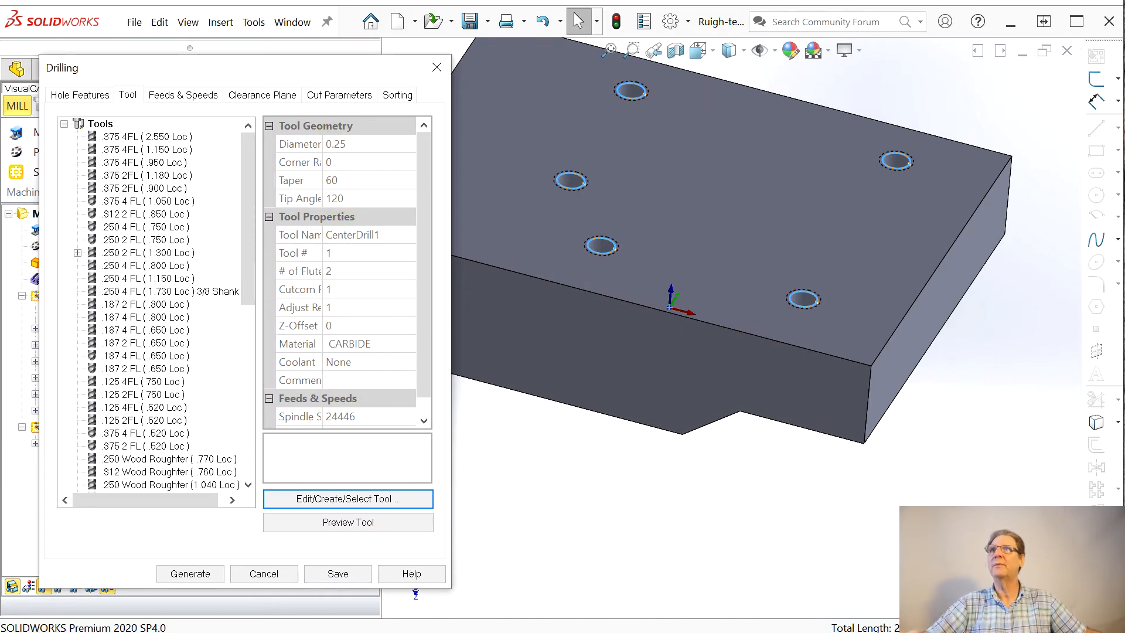
Step: Set the drill depth to 0.2 for the Standard Drill operation and generate its toolpath
click(199, 95)
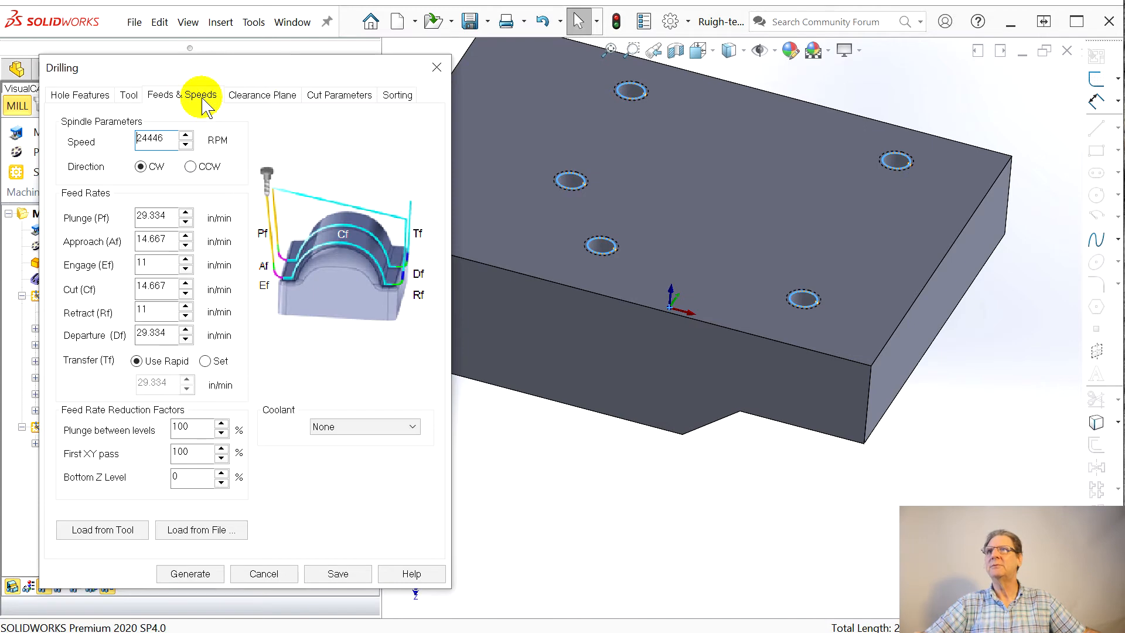
click(252, 95)
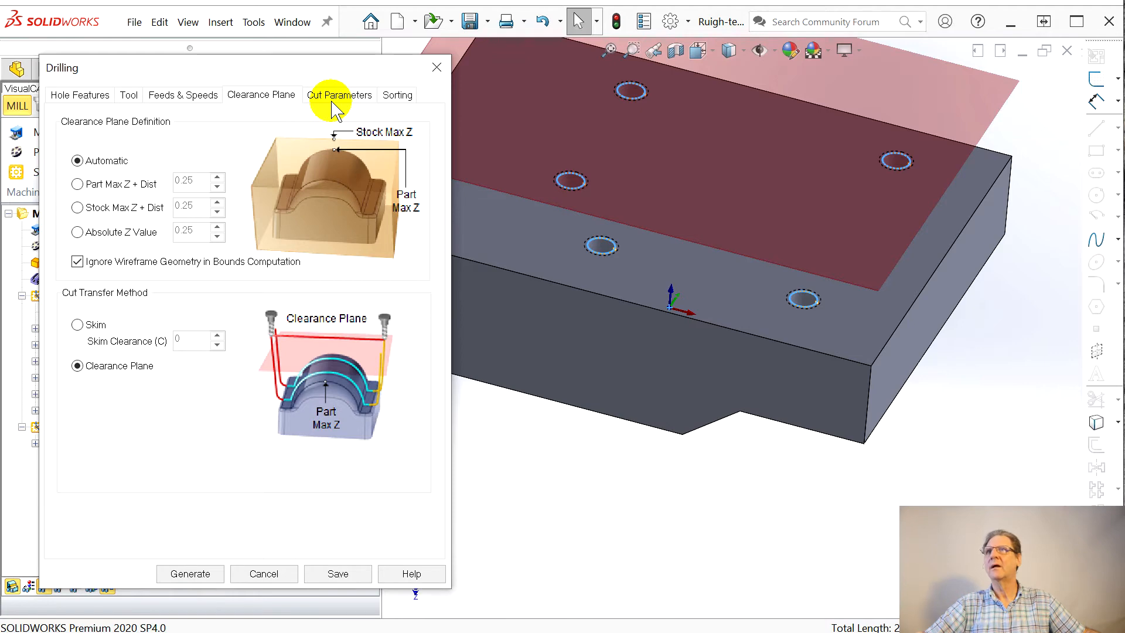
click(334, 97)
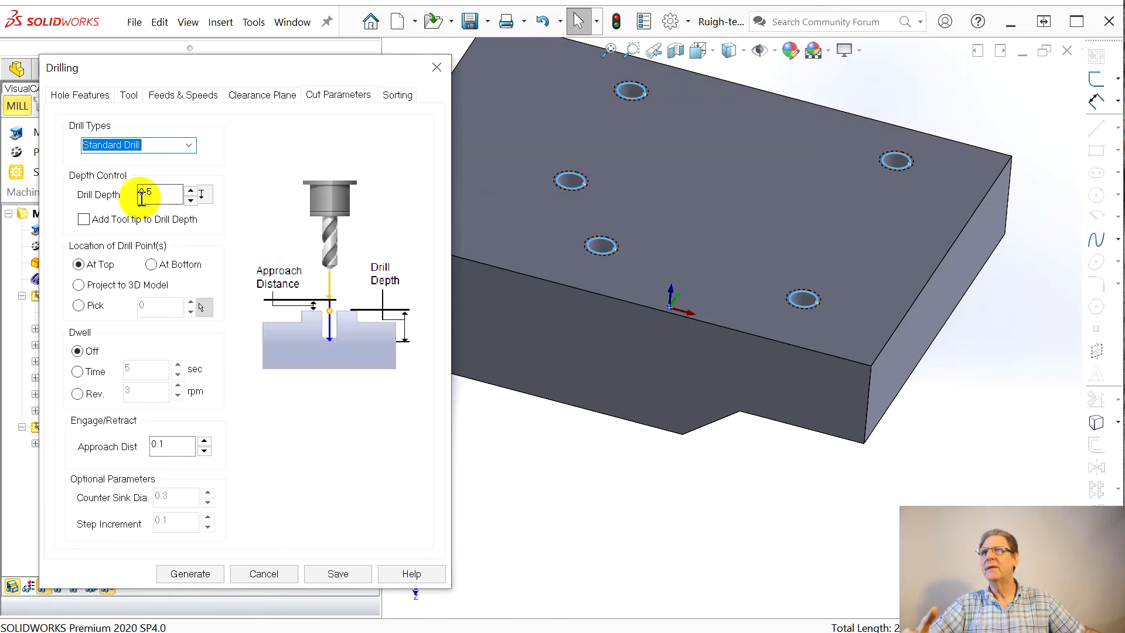
click(149, 197)
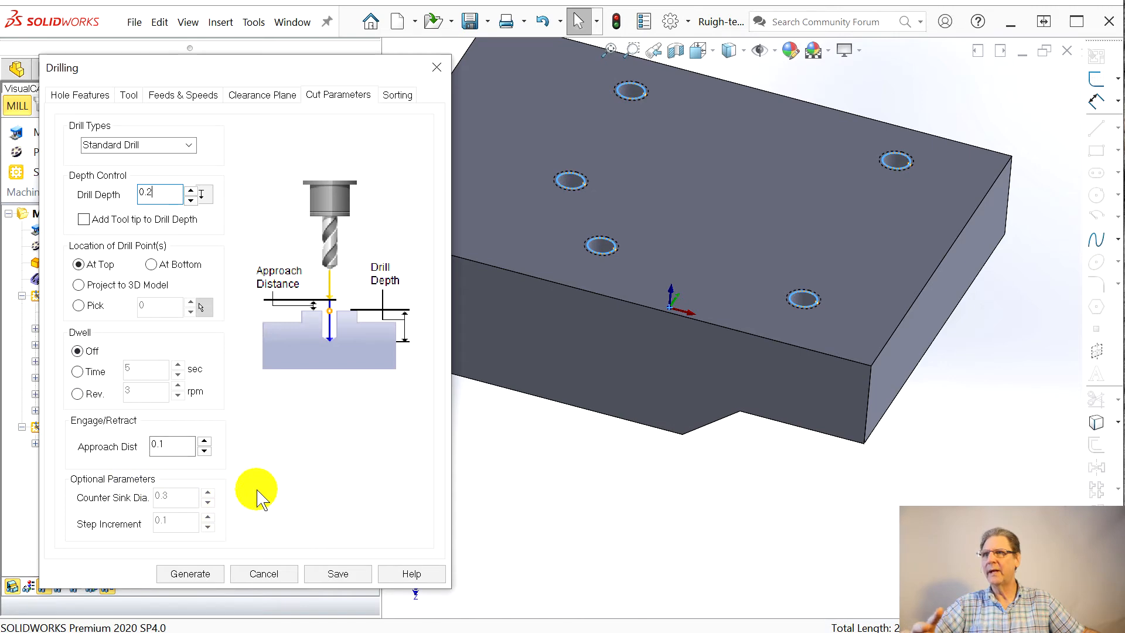
click(191, 590)
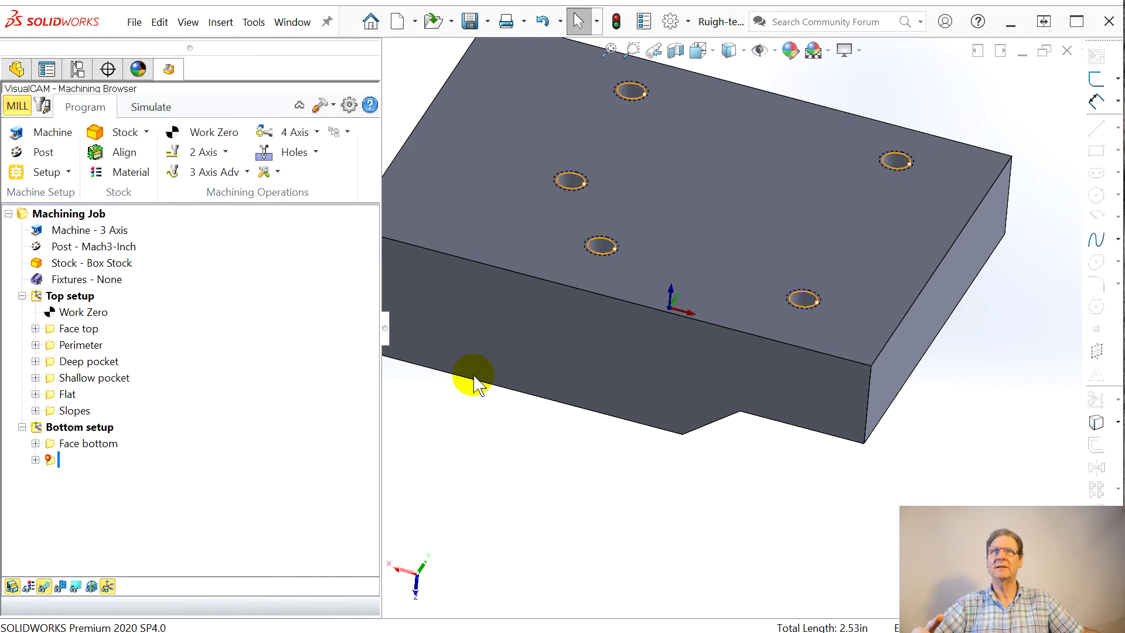
middle_drag(579, 386, 573, 389)
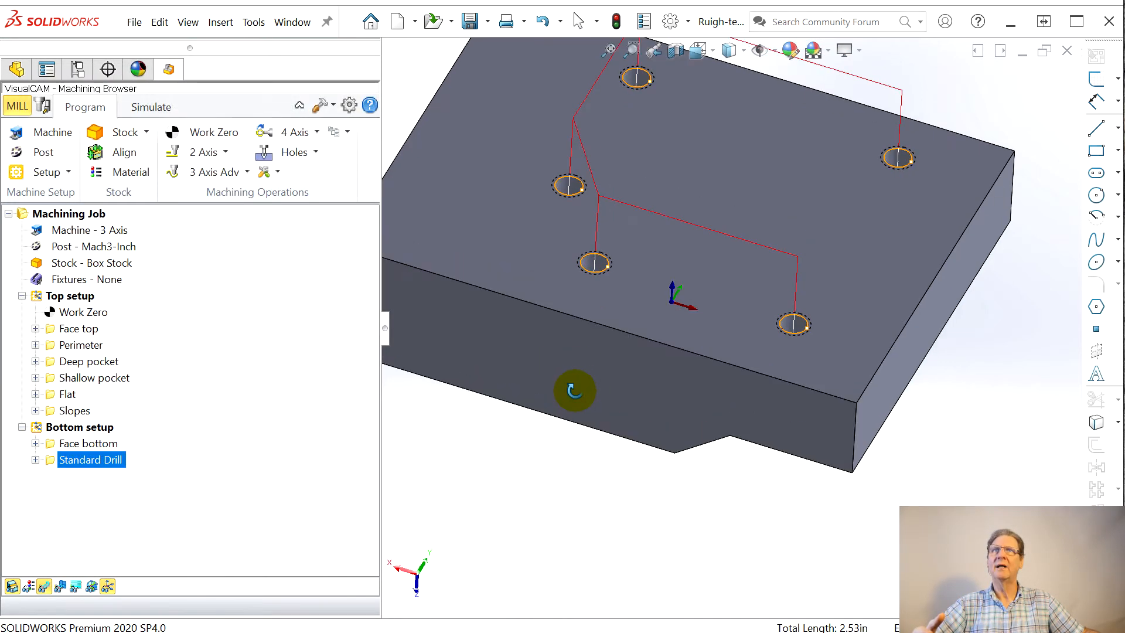
Step: Simulate the Standard Drill operation, continuing past the holder/shank collision error, and inspect the drilled stock from the side
click(139, 108)
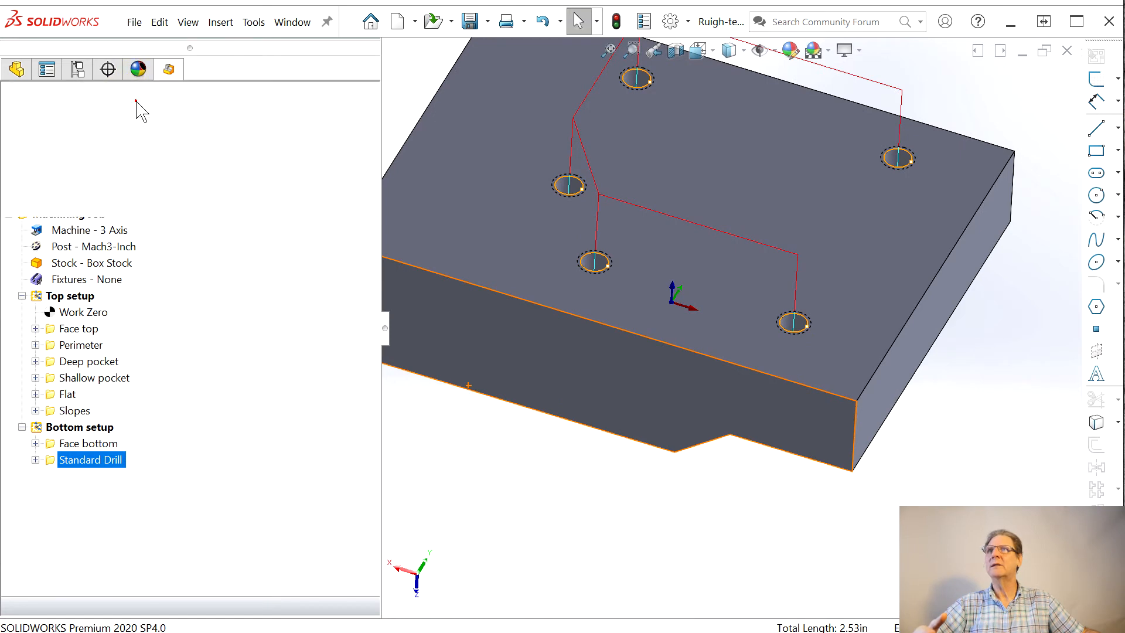
click(159, 155)
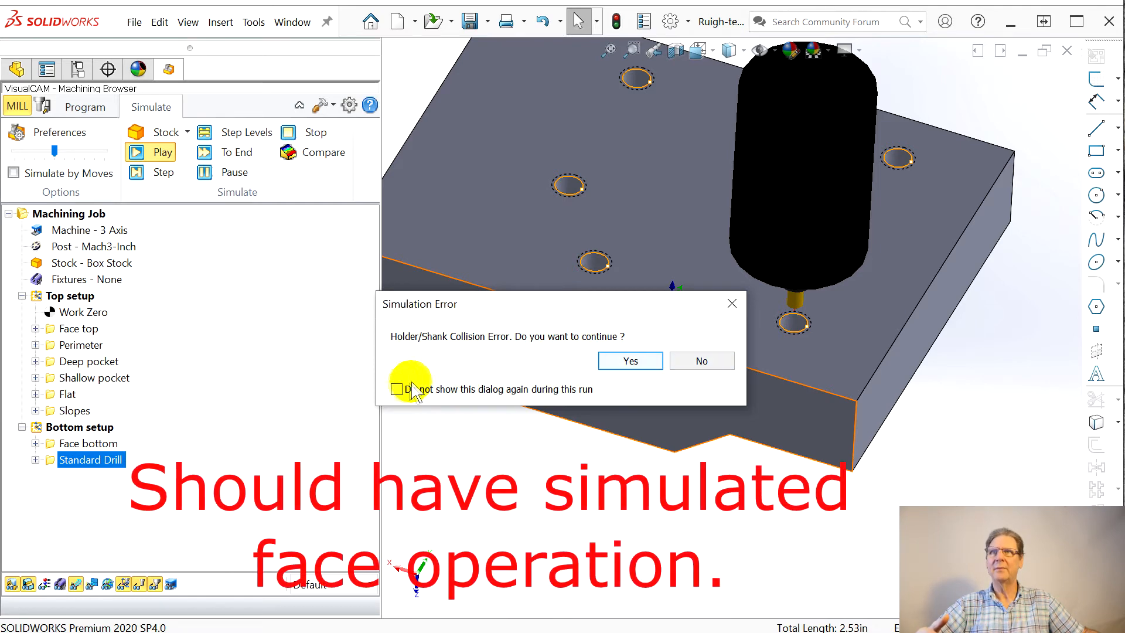
click(606, 364)
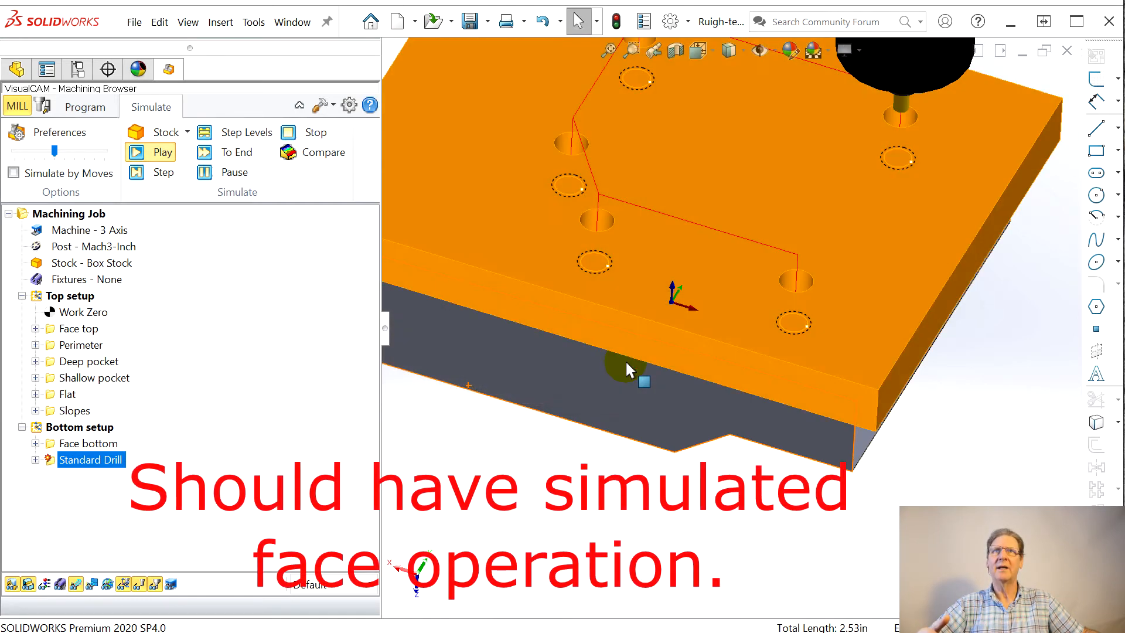
middle_drag(637, 393, 638, 284)
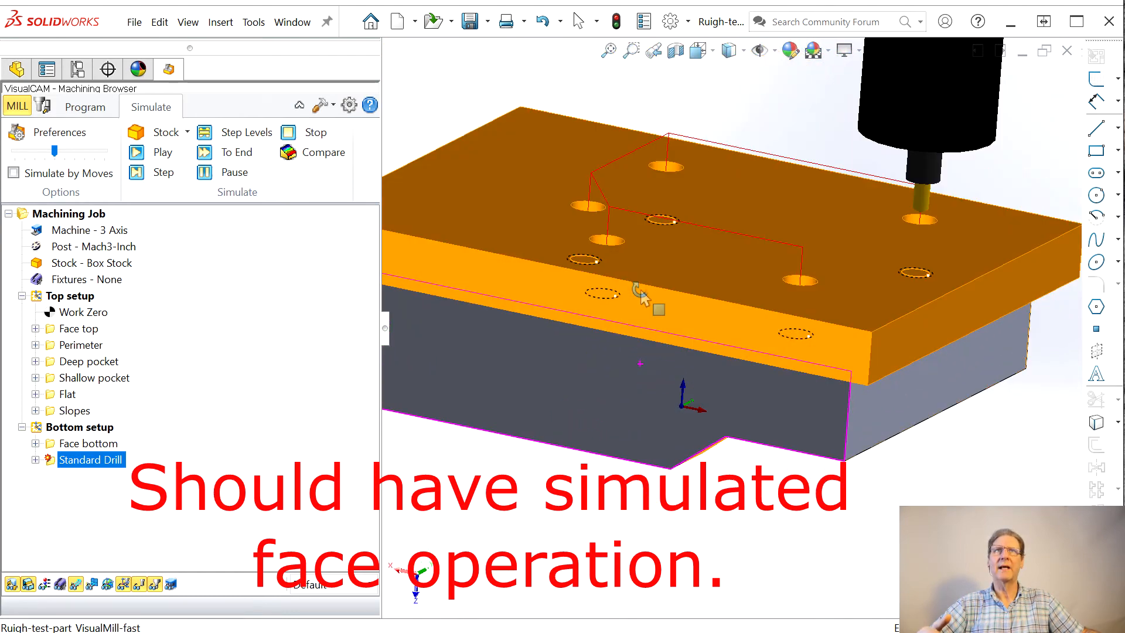
Step: Edit the Standard Drill operation to add the tool tip to the drill depth and generate its toolpath again
double_click(53, 462)
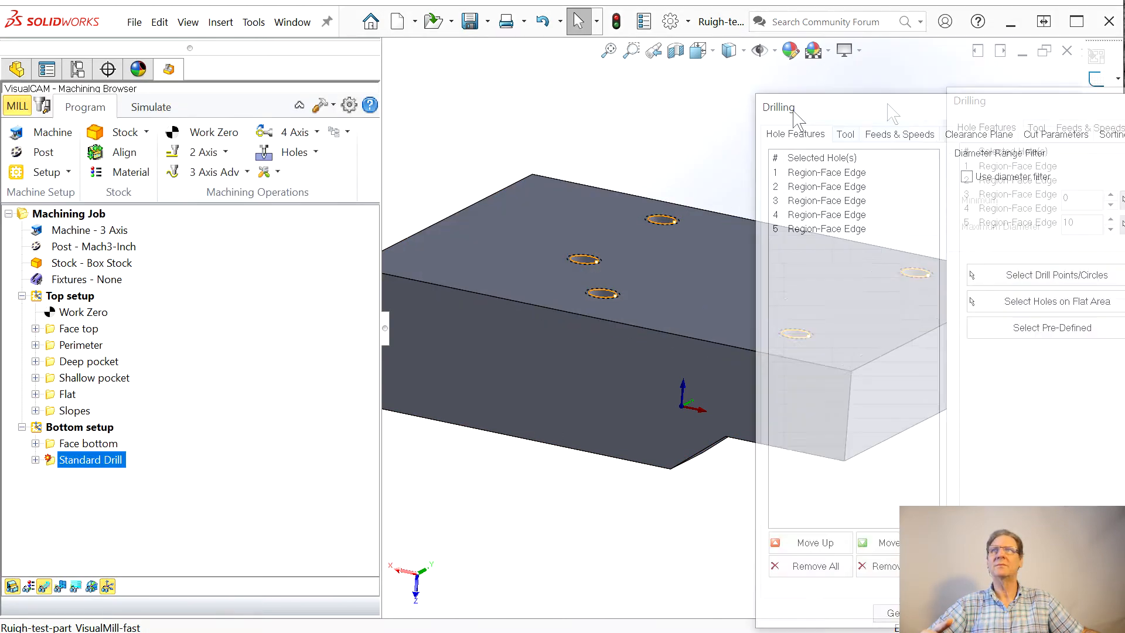
click(303, 123)
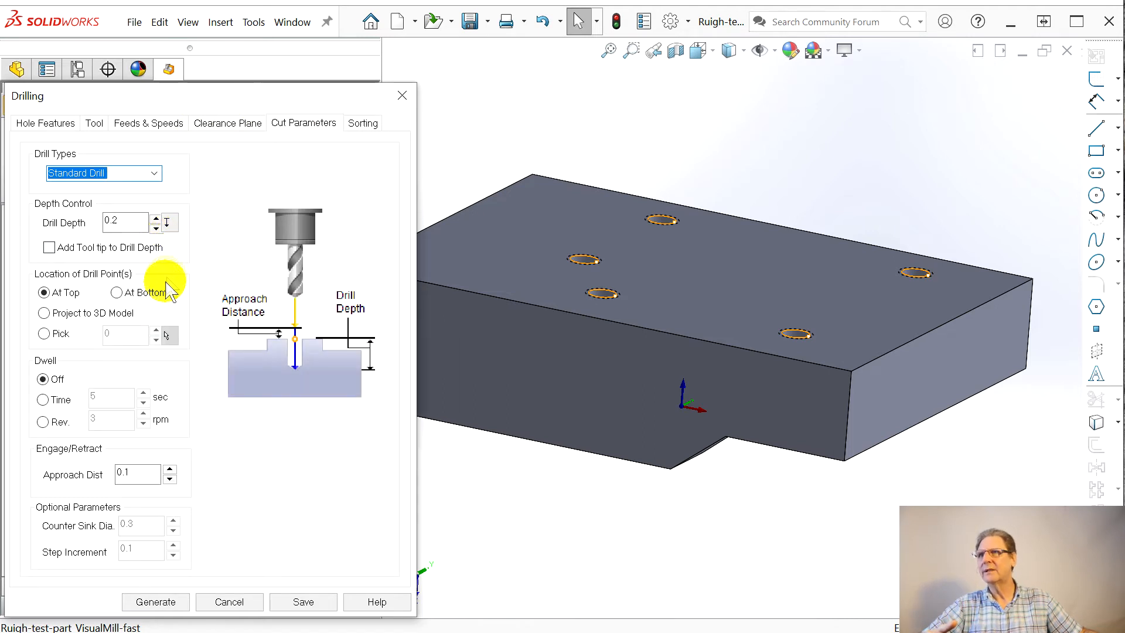
mouse_move(157, 256)
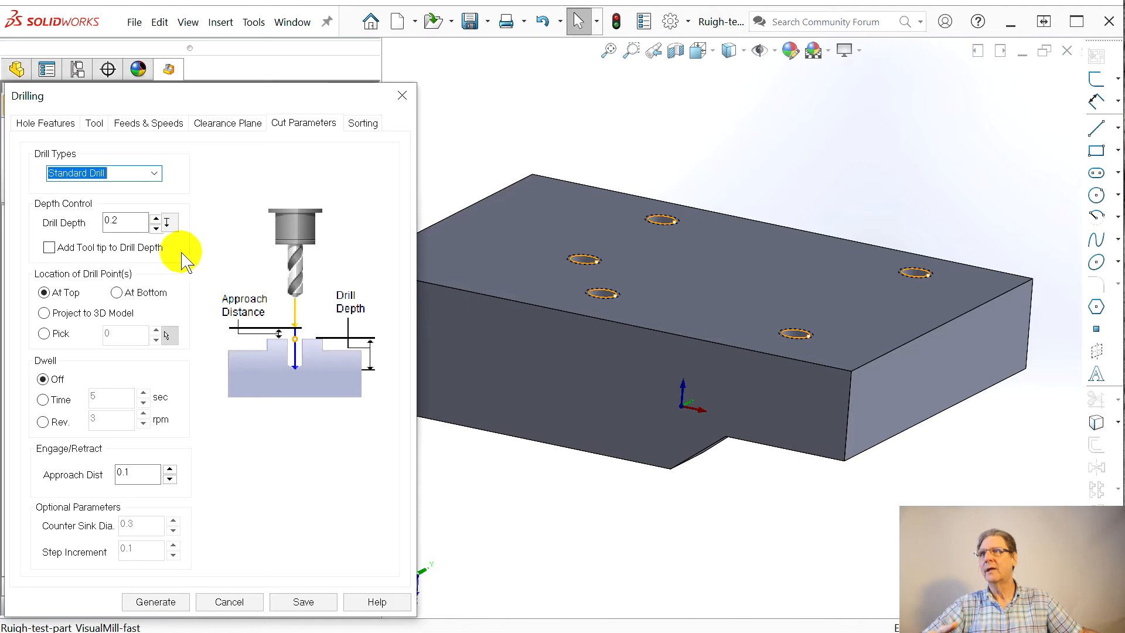
click(50, 248)
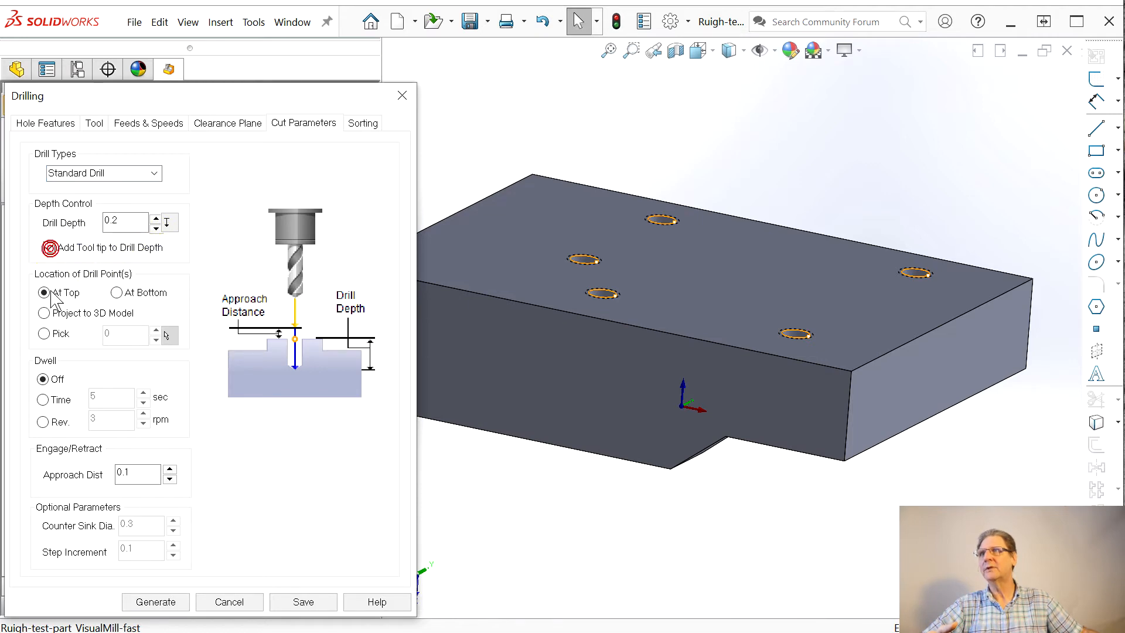
click(148, 605)
Step: Change the operation's drill type from Standard Drill to Countersink Drill and generate the toolpath
middle_drag(437, 481, 158, 519)
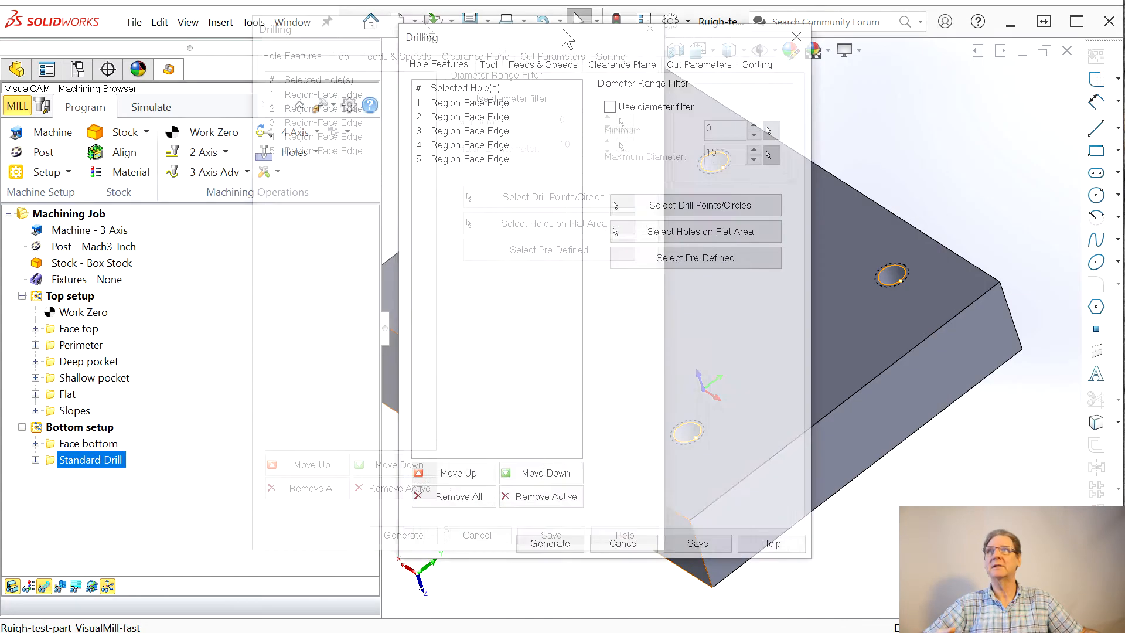
drag(567, 35, 249, 55)
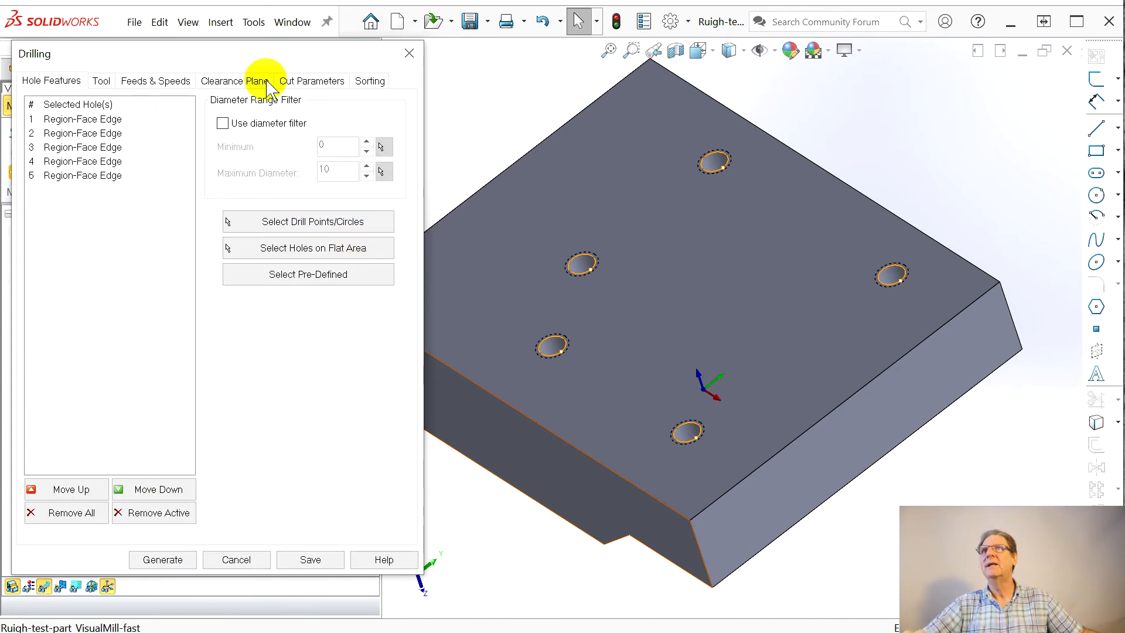
click(300, 83)
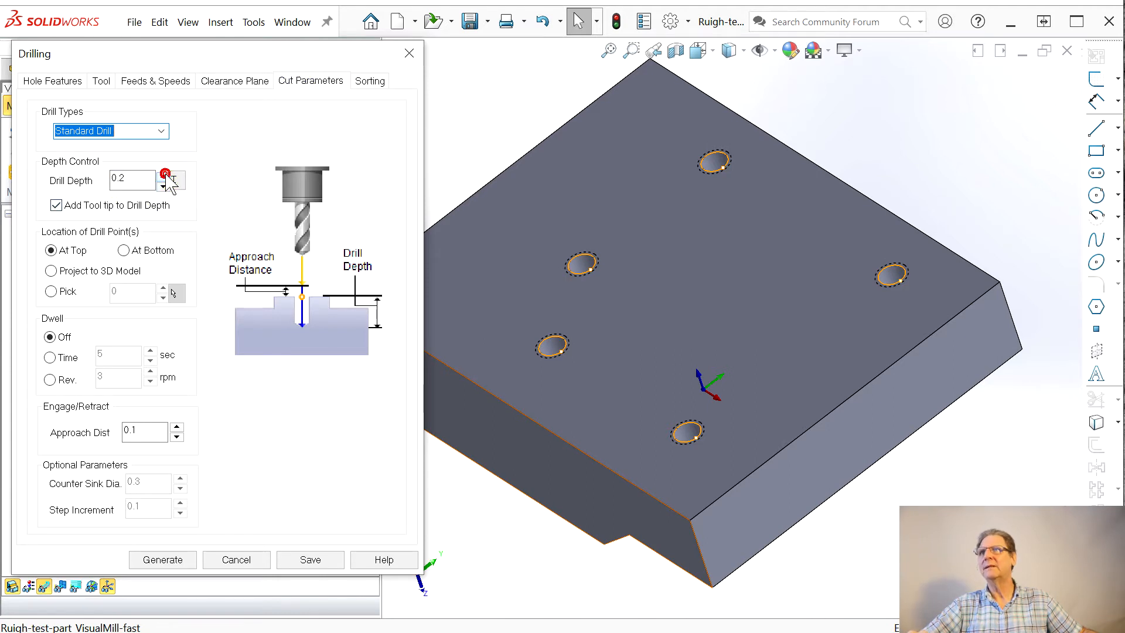
click(157, 131)
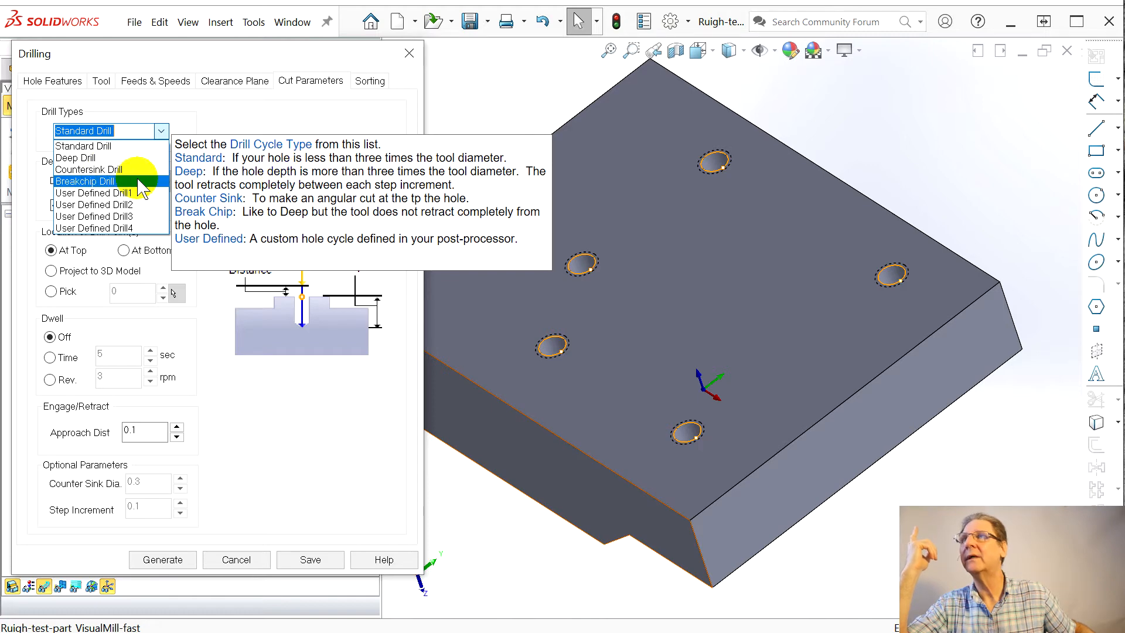
click(66, 170)
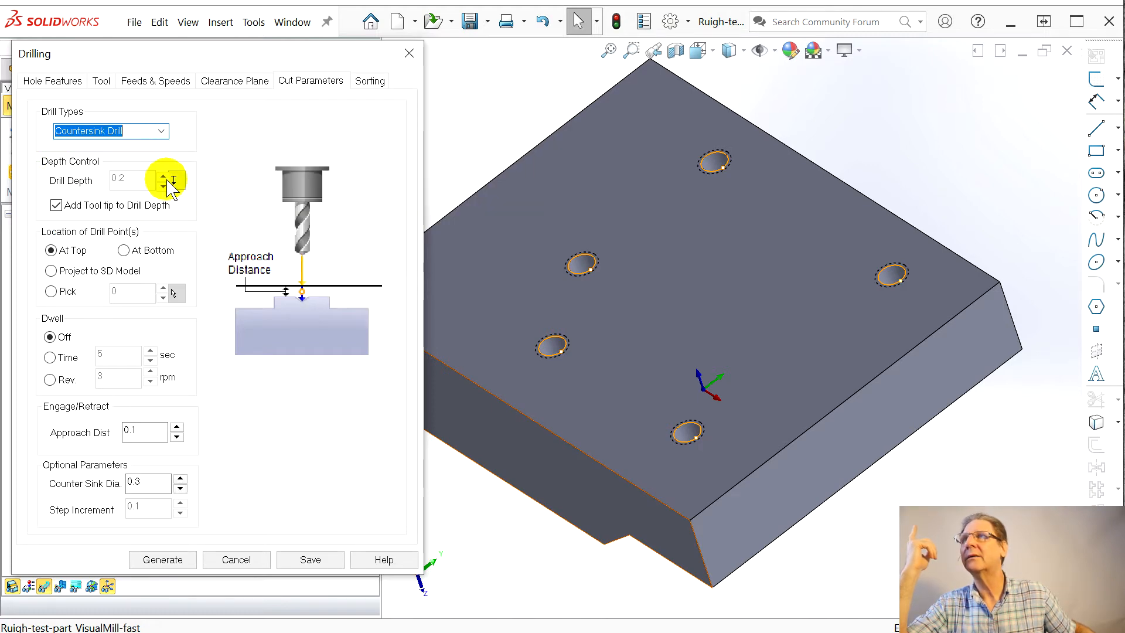
click(181, 560)
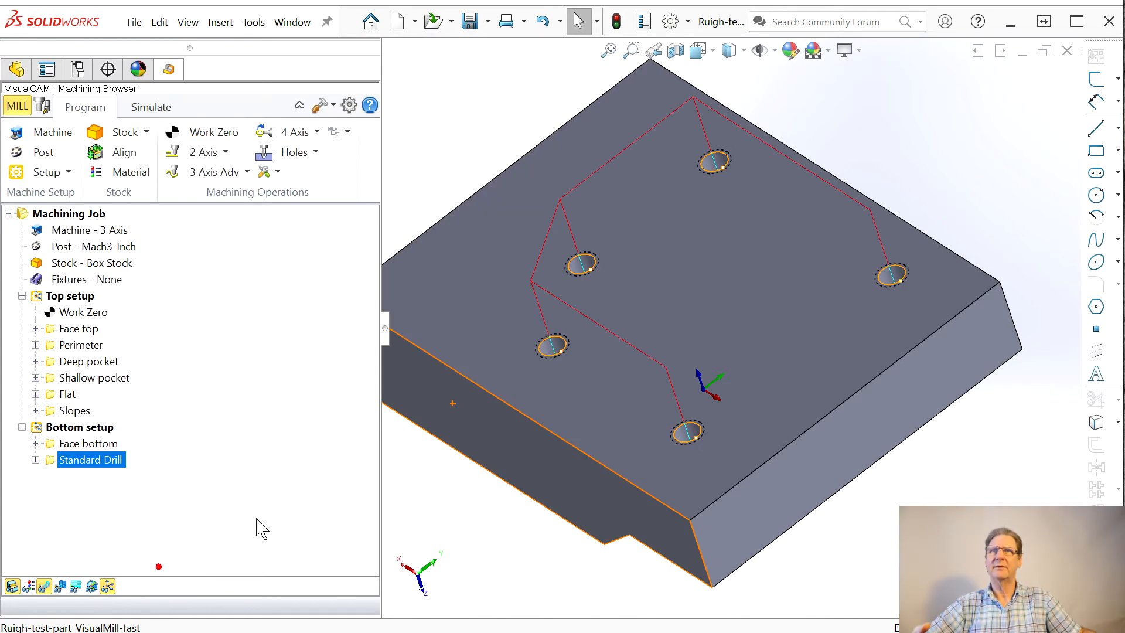
Step: Simulate the countersink drilling toolpath and inspect the five holes in the stock from a low angle
middle_drag(499, 469, 499, 506)
click(148, 108)
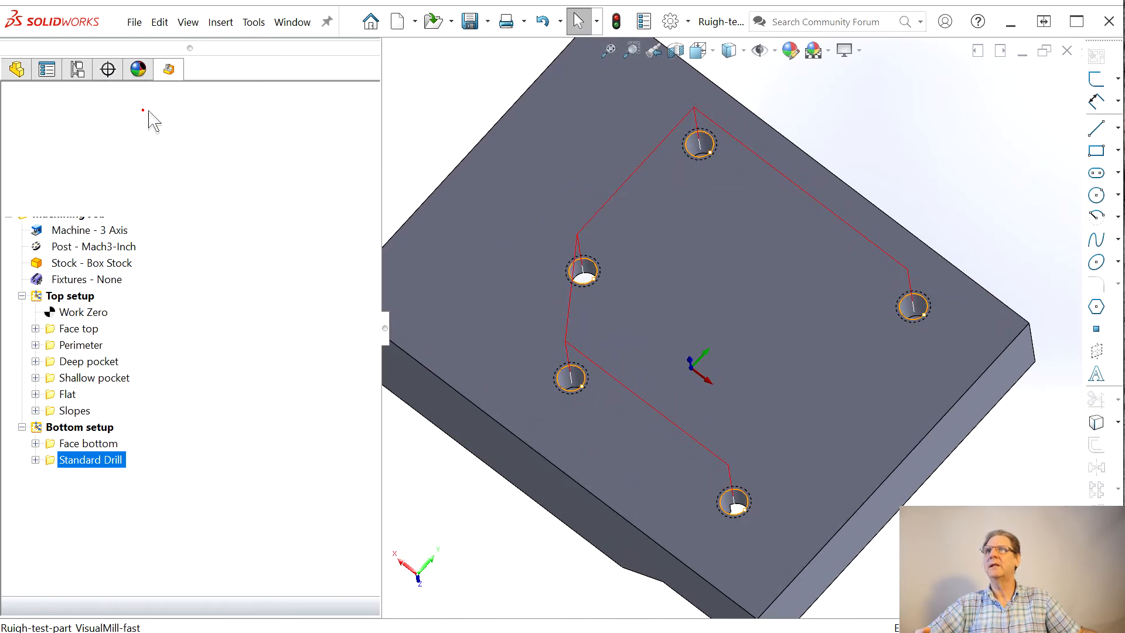
click(159, 153)
middle_drag(626, 283, 653, 154)
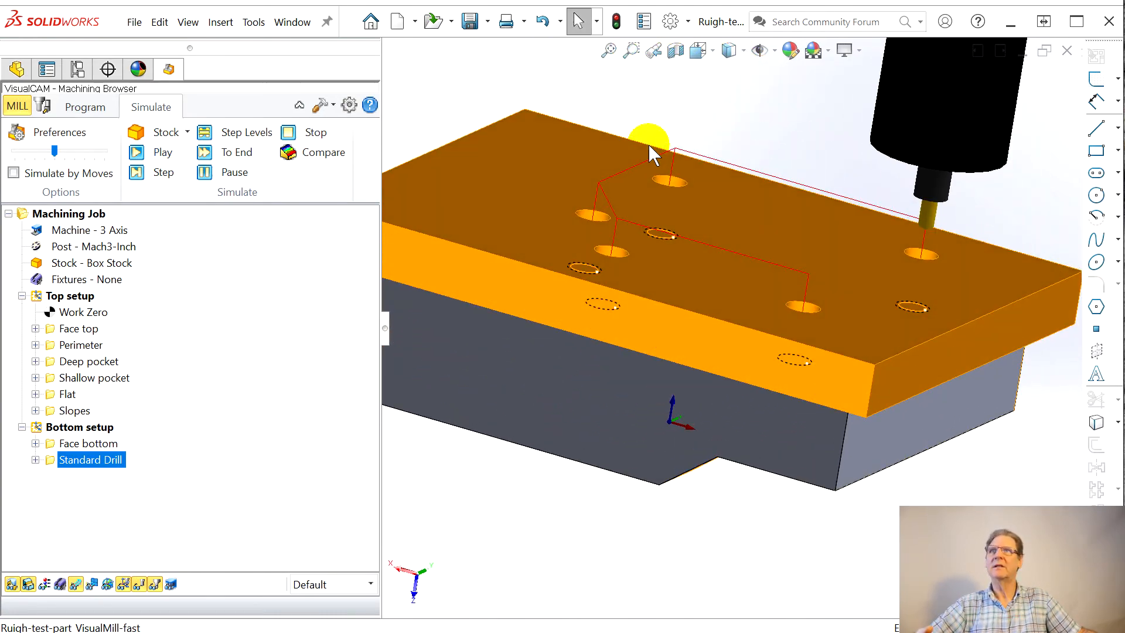
Step: Set the countersink operation's drill point location to a picked height of 1 on the machined face's edge and generate the toolpath
double_click(53, 460)
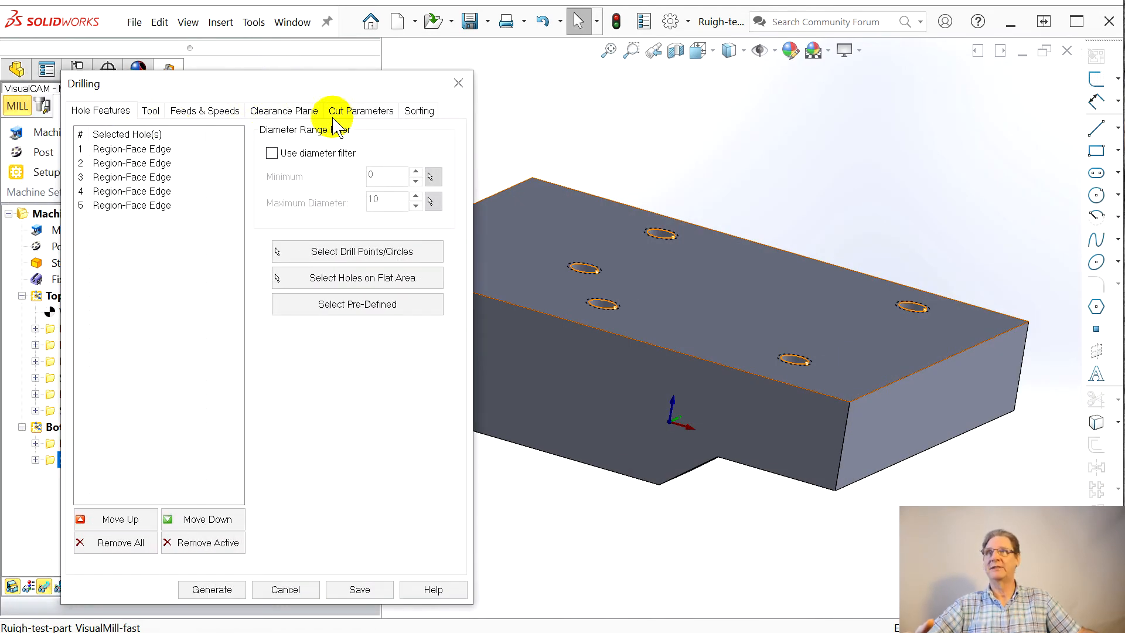
click(352, 111)
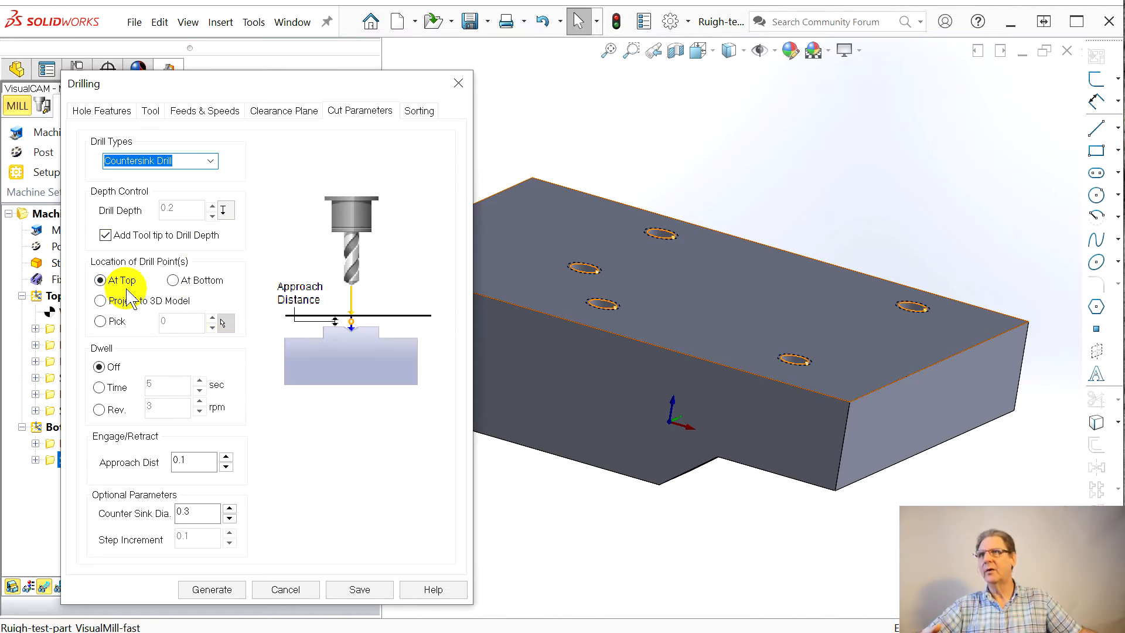
mouse_move(175, 281)
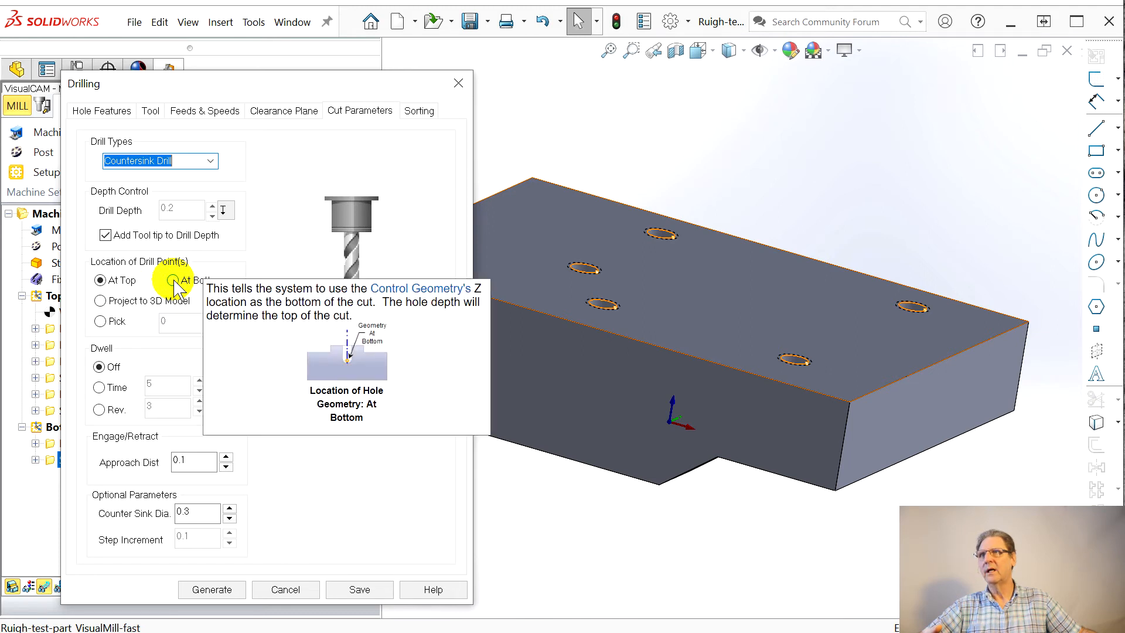
click(173, 281)
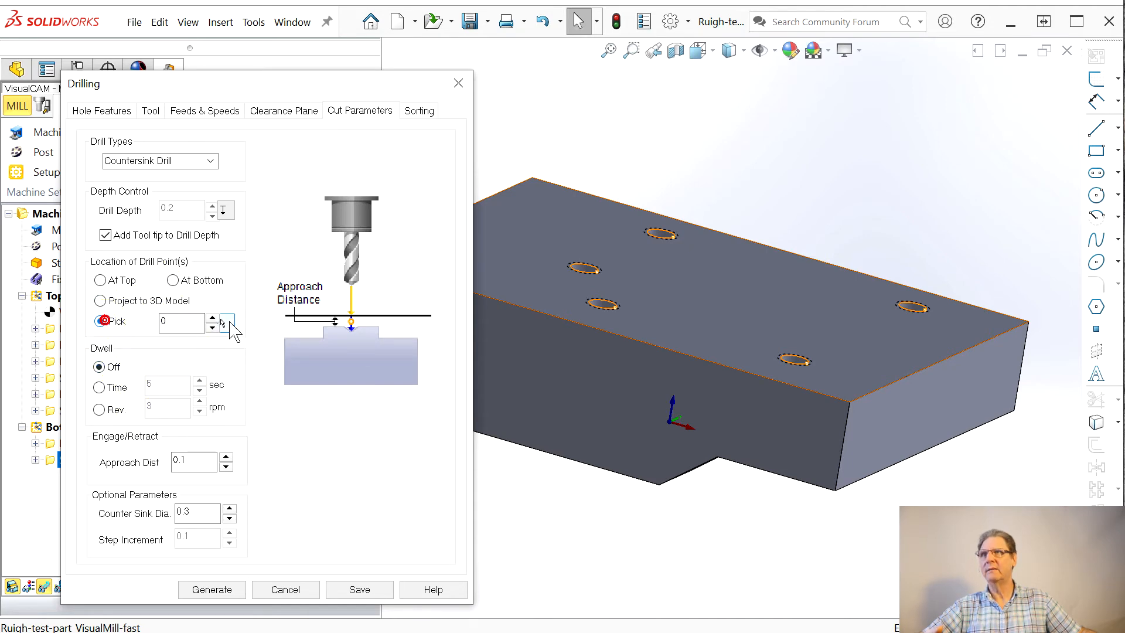
click(617, 336)
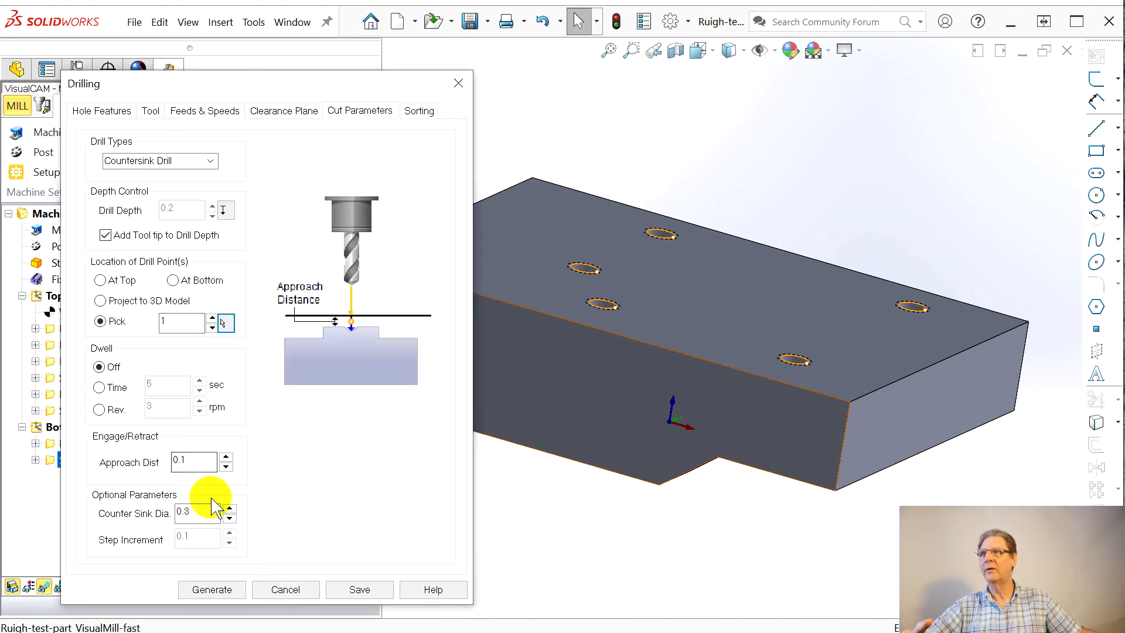
click(211, 590)
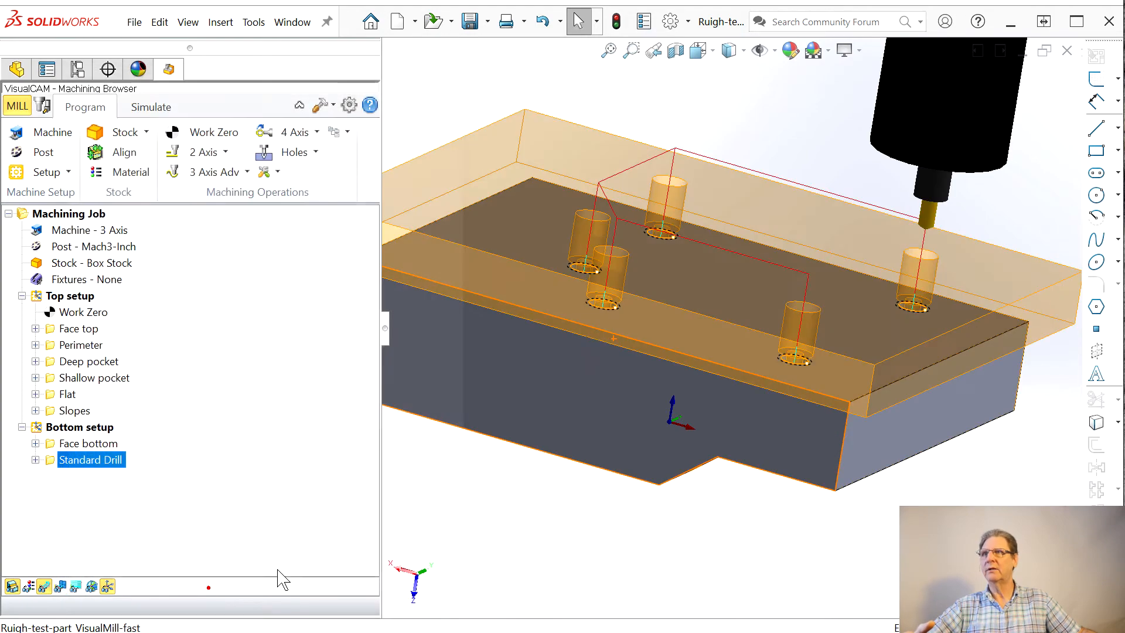
Step: Simulate the countersink drilling with the picked drill point height and examine the holes from several angles
middle_drag(516, 496, 381, 503)
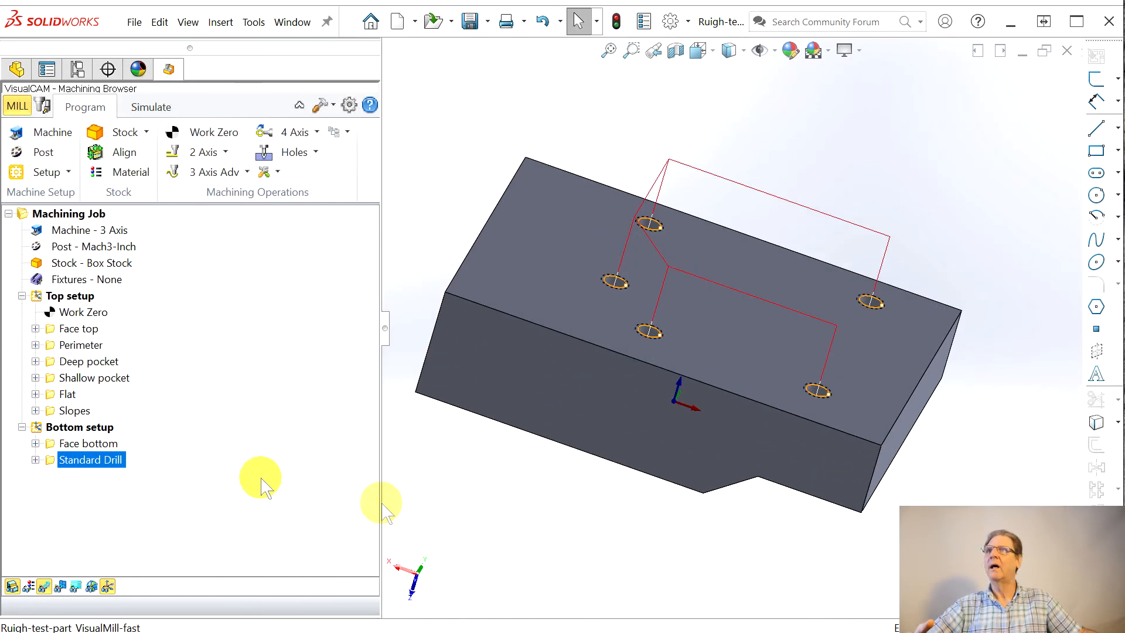
click(165, 112)
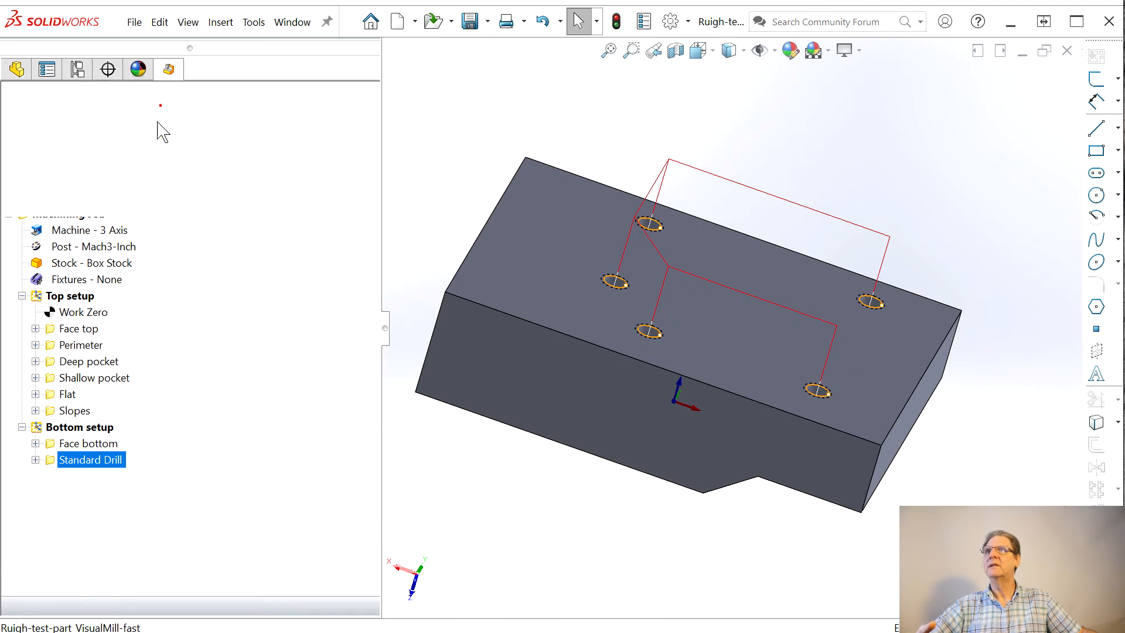
click(150, 156)
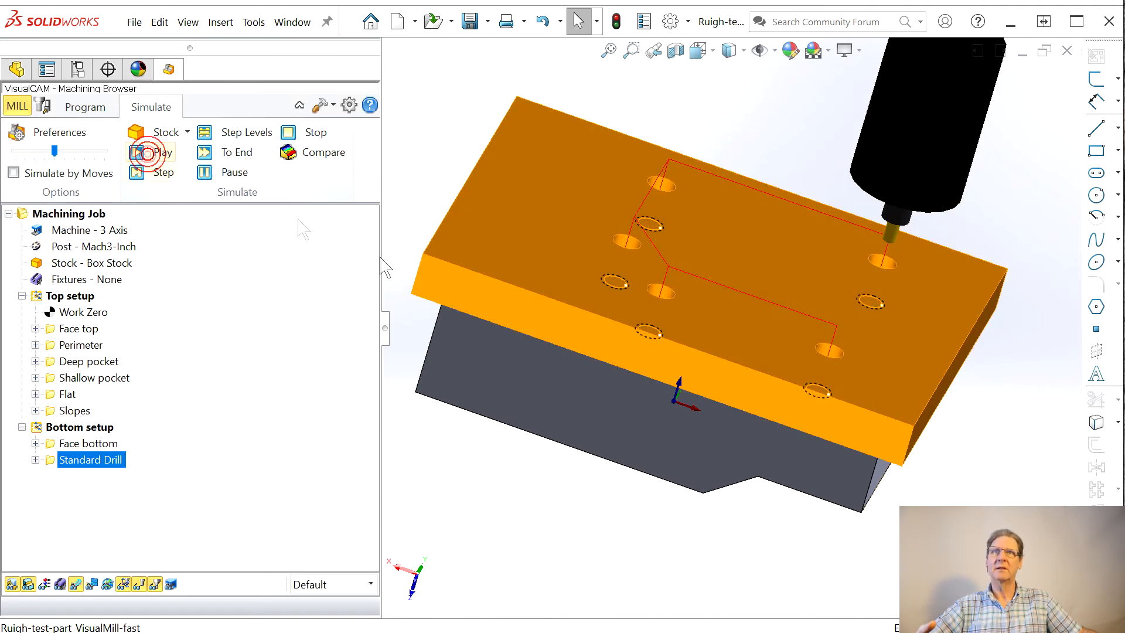
middle_drag(673, 382, 631, 285)
middle_drag(657, 366, 661, 504)
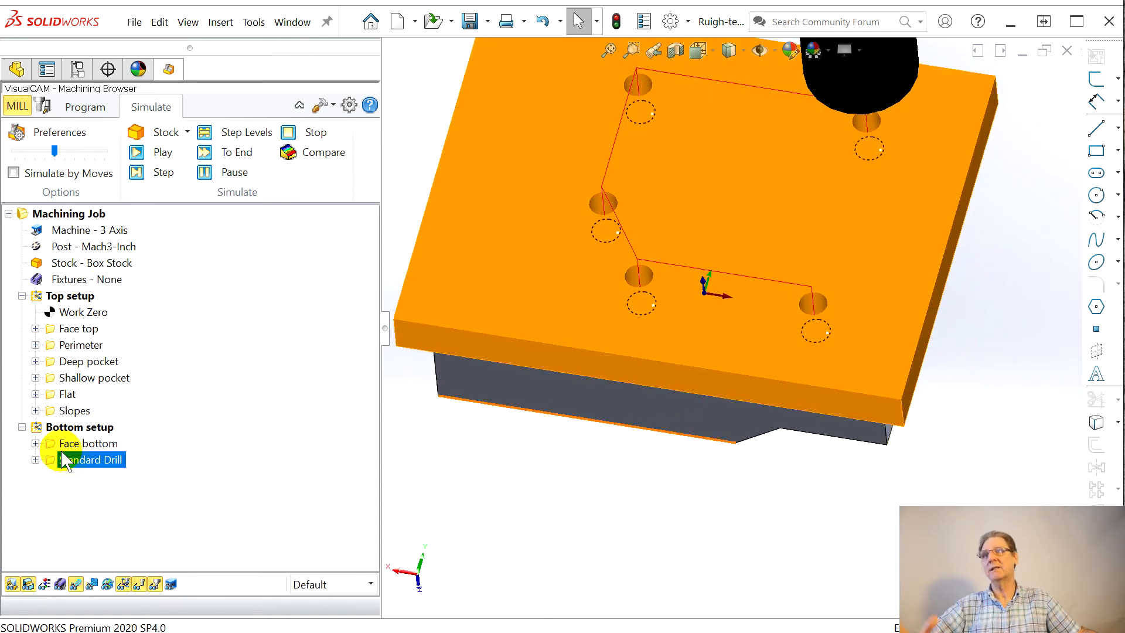
Step: Add a work zero to the bottom setup, set to the part box at Lowest Z and North West
click(66, 429)
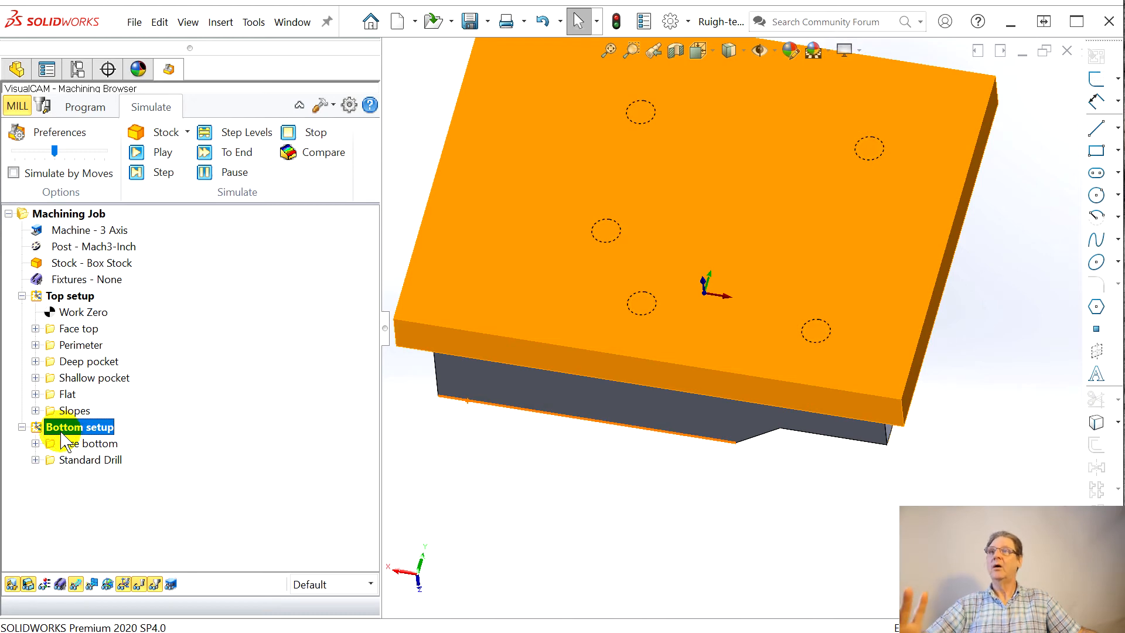
click(88, 109)
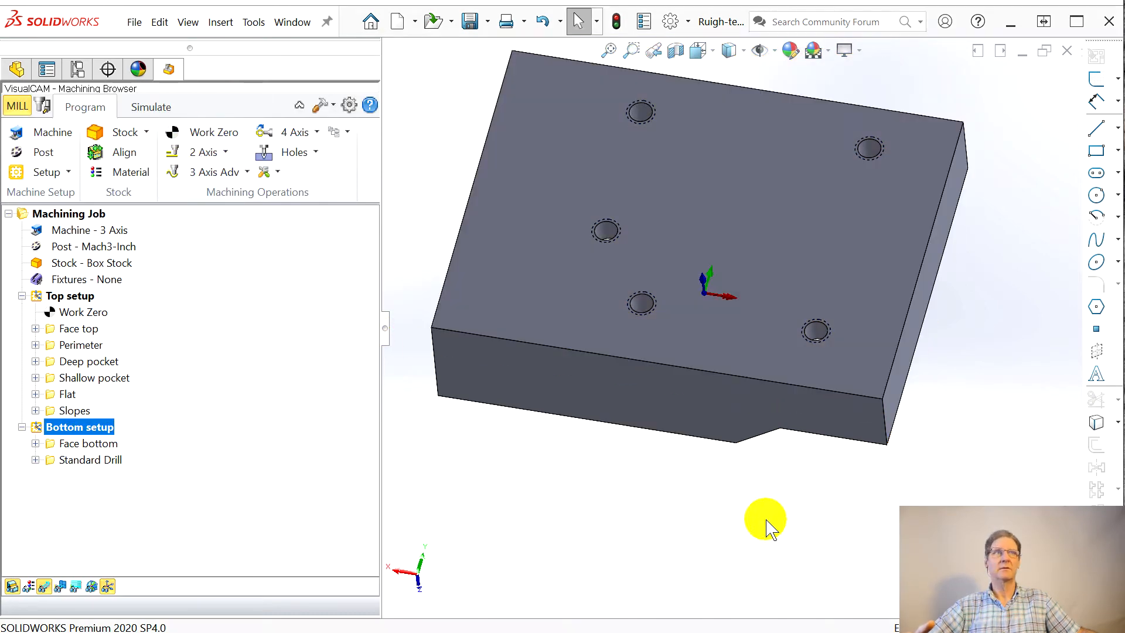
drag(774, 117, 227, 106)
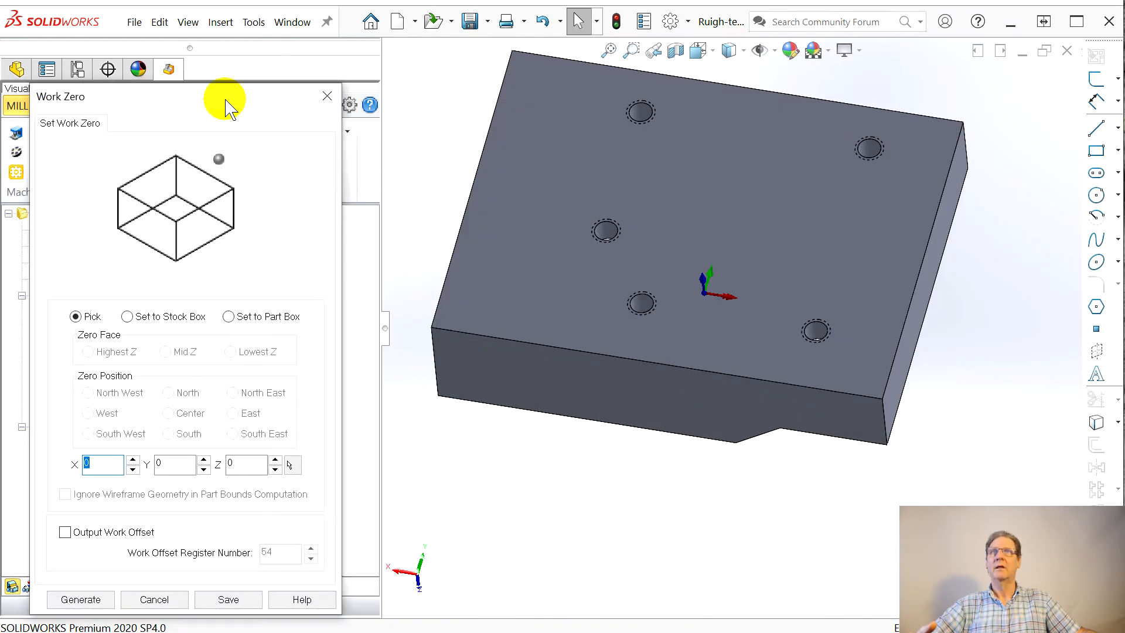
middle_drag(623, 350, 670, 195)
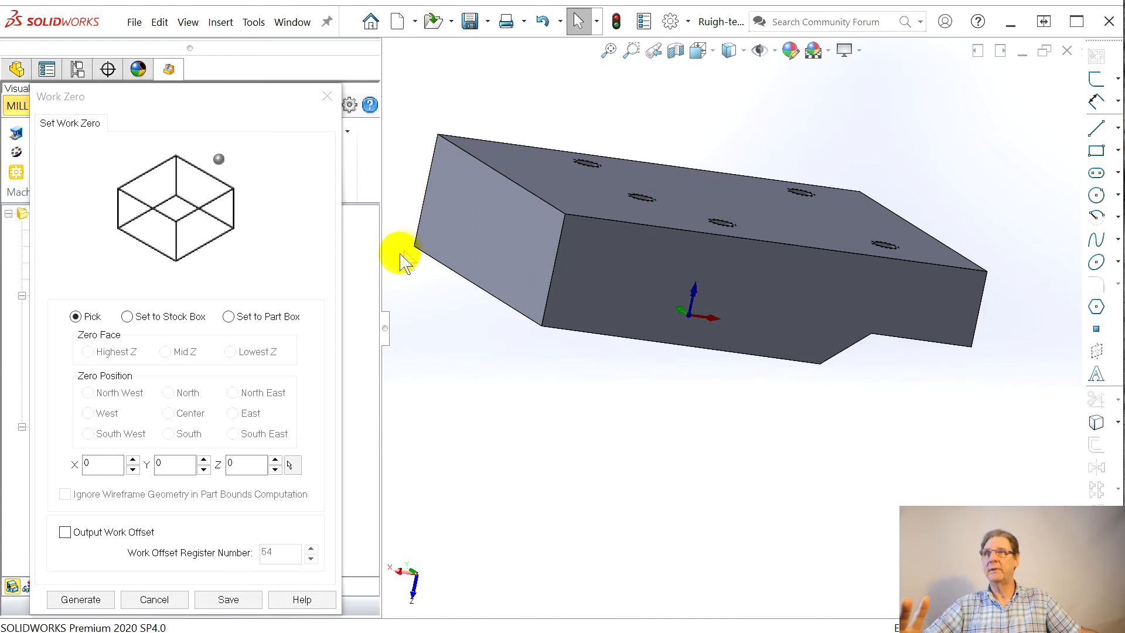
click(215, 292)
click(228, 317)
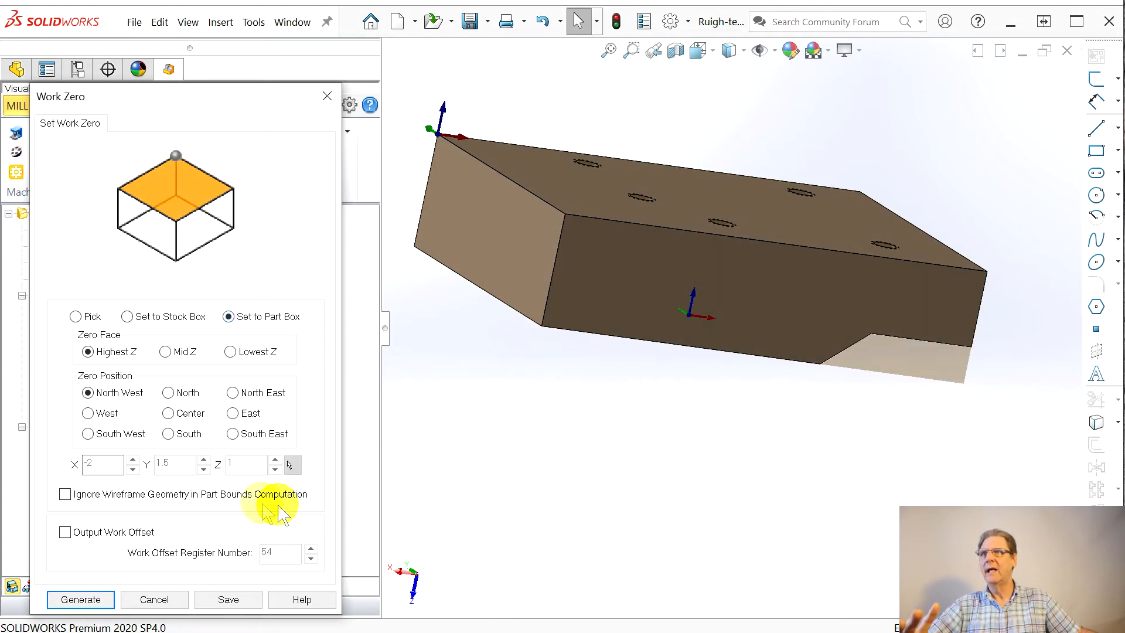
click(230, 352)
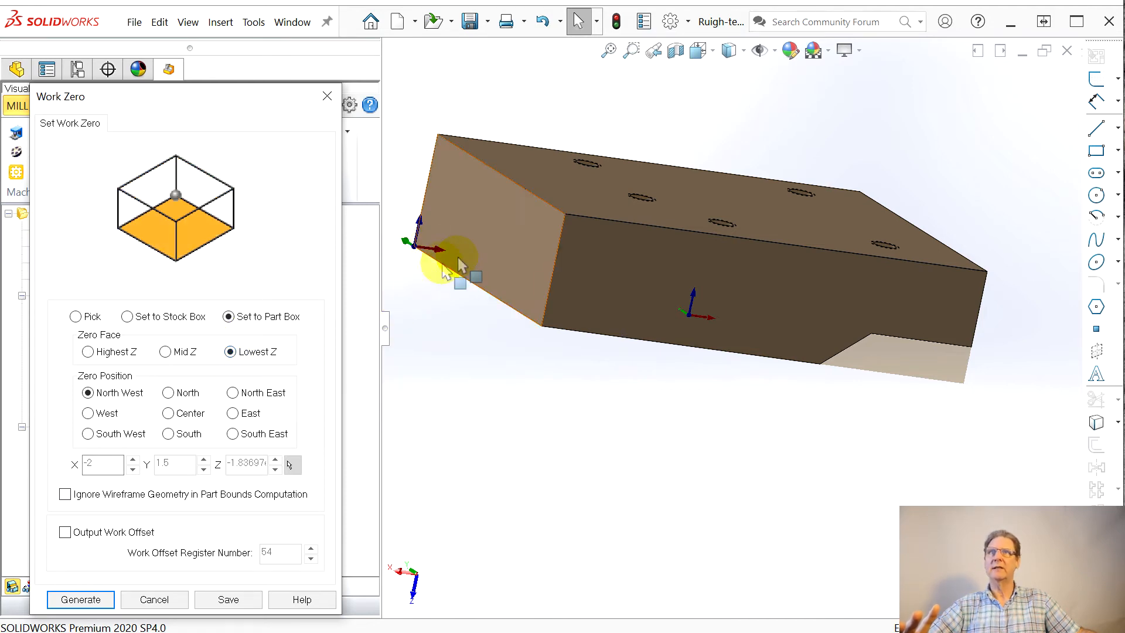
click(80, 600)
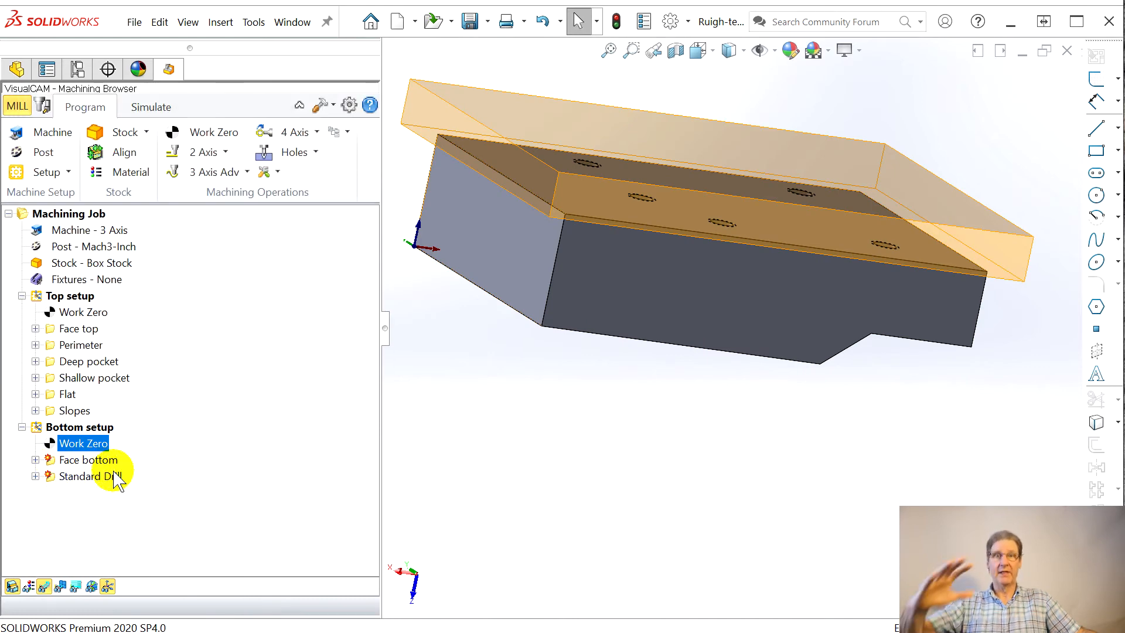
Step: Regenerate the Face bottom operation's toolpath
right_click(75, 462)
click(75, 461)
right_click(73, 463)
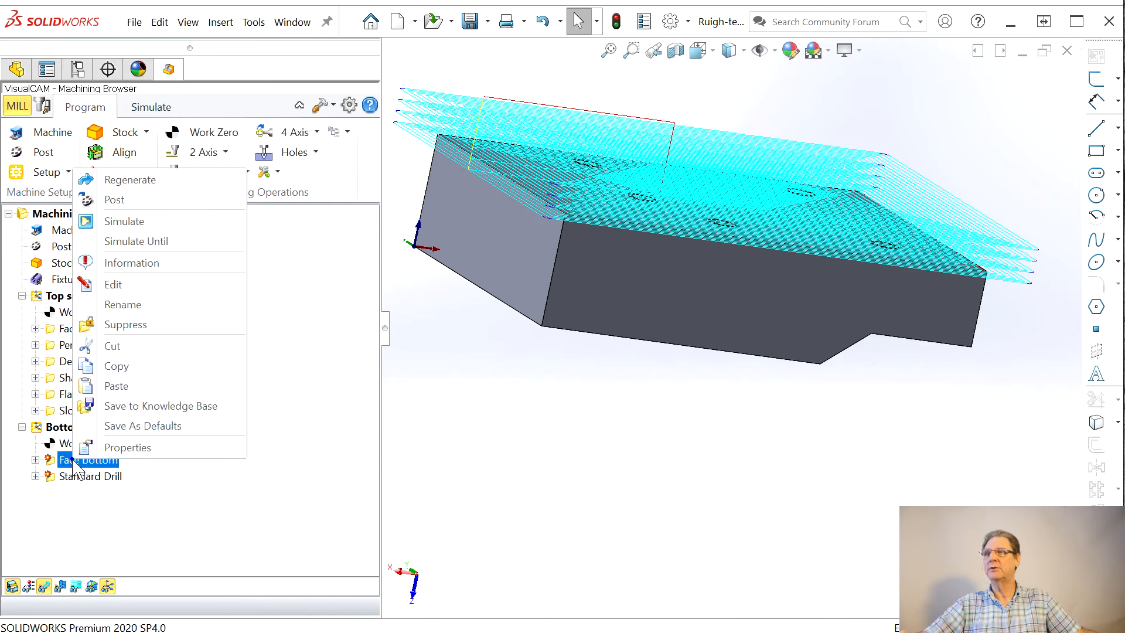
click(151, 180)
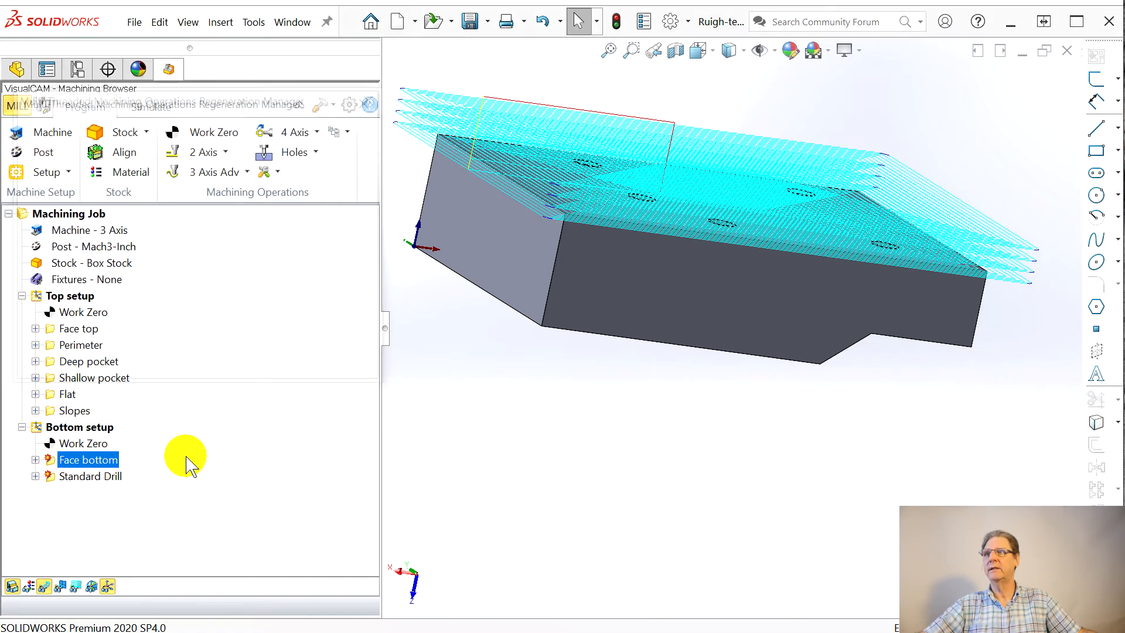
Step: Regenerate the Standard Drill operation's toolpath in the bottom setup
right_click(56, 477)
click(53, 481)
right_click(61, 474)
click(103, 200)
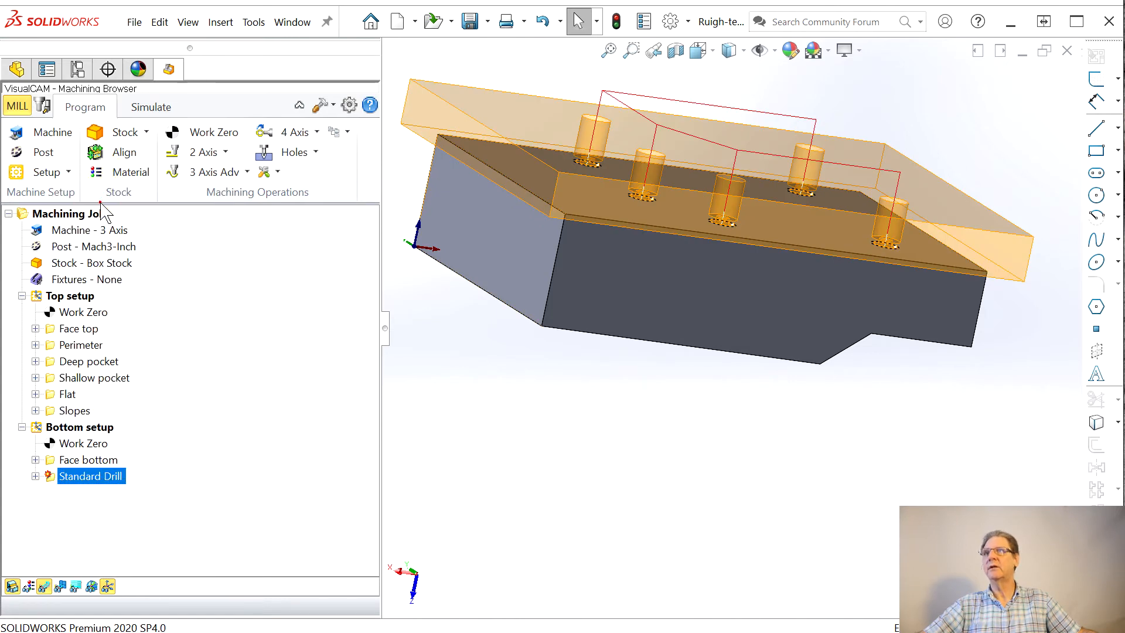
Step: Simulate the whole bottom setup, adjusting the playback speed during the facing operation
right_click(62, 429)
click(62, 429)
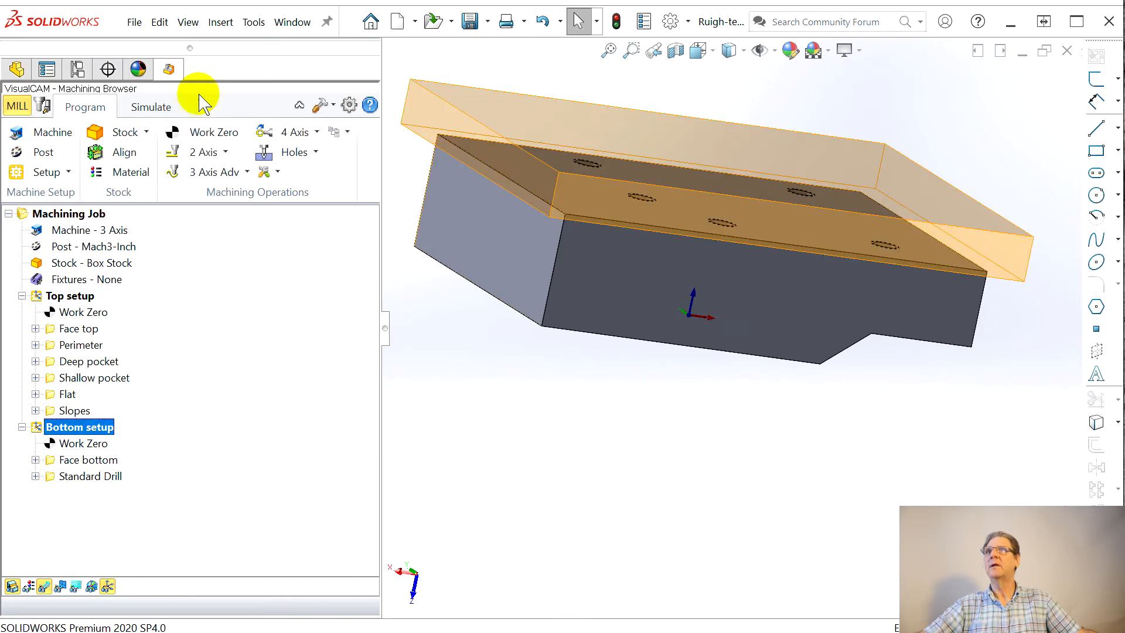
click(152, 108)
click(153, 152)
click(98, 151)
click(90, 152)
click(90, 152)
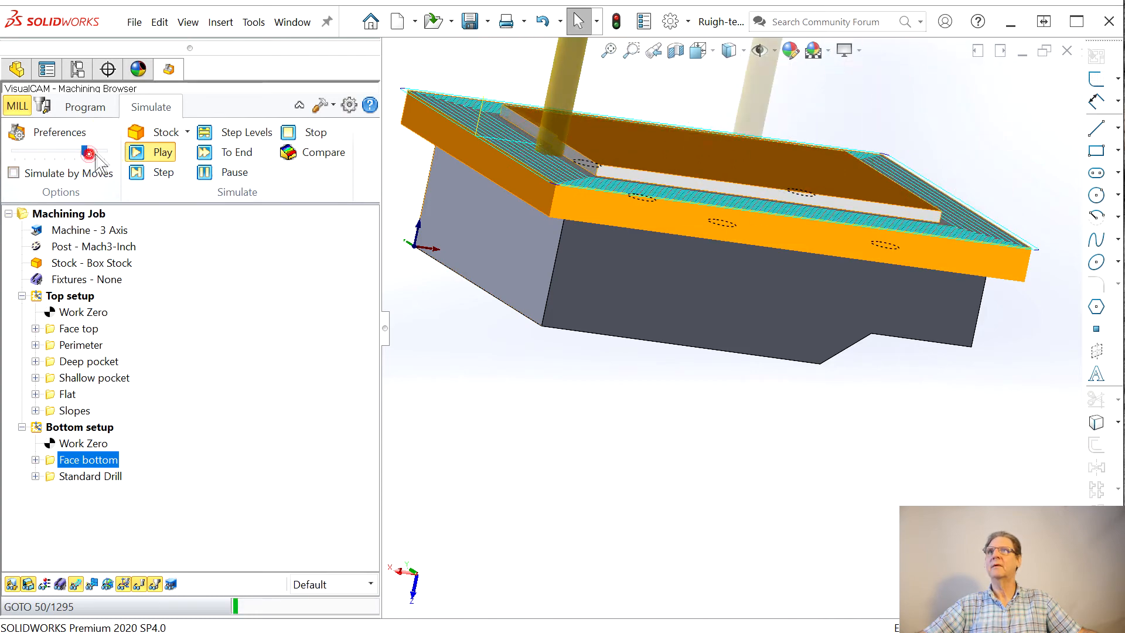
Step: Examine the simulated countersunk holes on the faced underside up close and from several angles
middle_drag(611, 446, 596, 319)
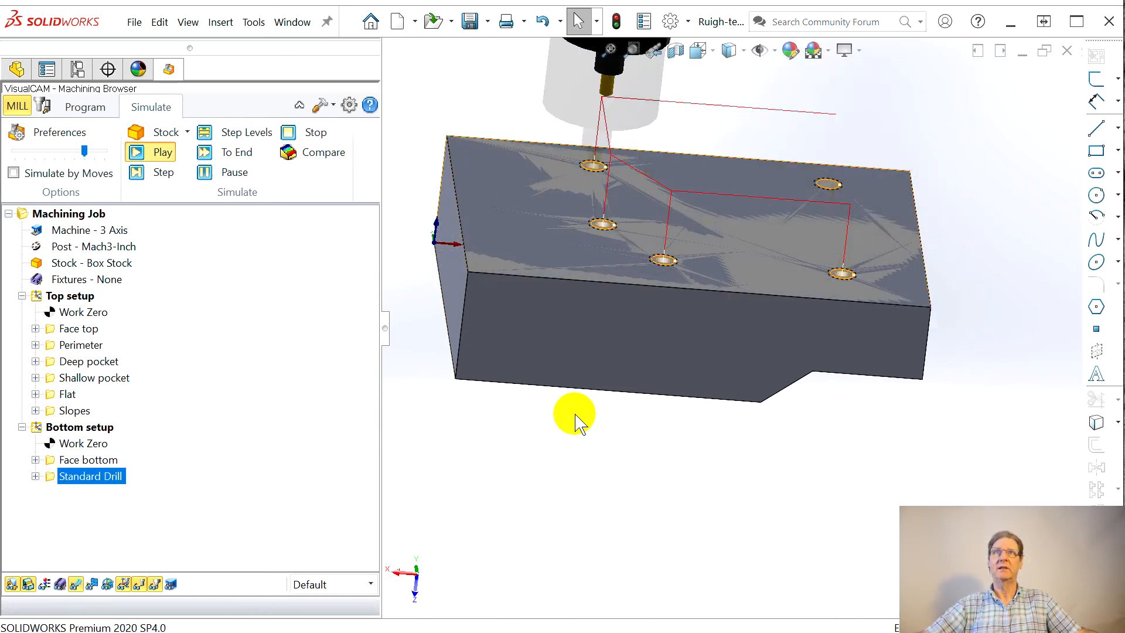
middle_drag(653, 397, 643, 438)
scroll(772, 226, down, 4)
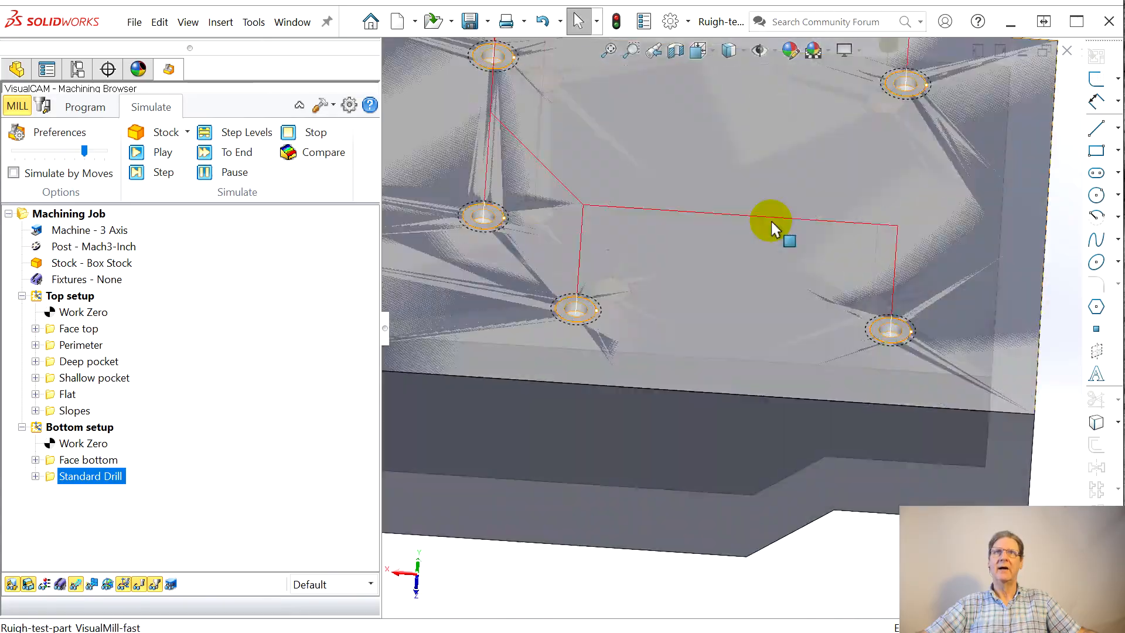
middle_drag(595, 397, 603, 322)
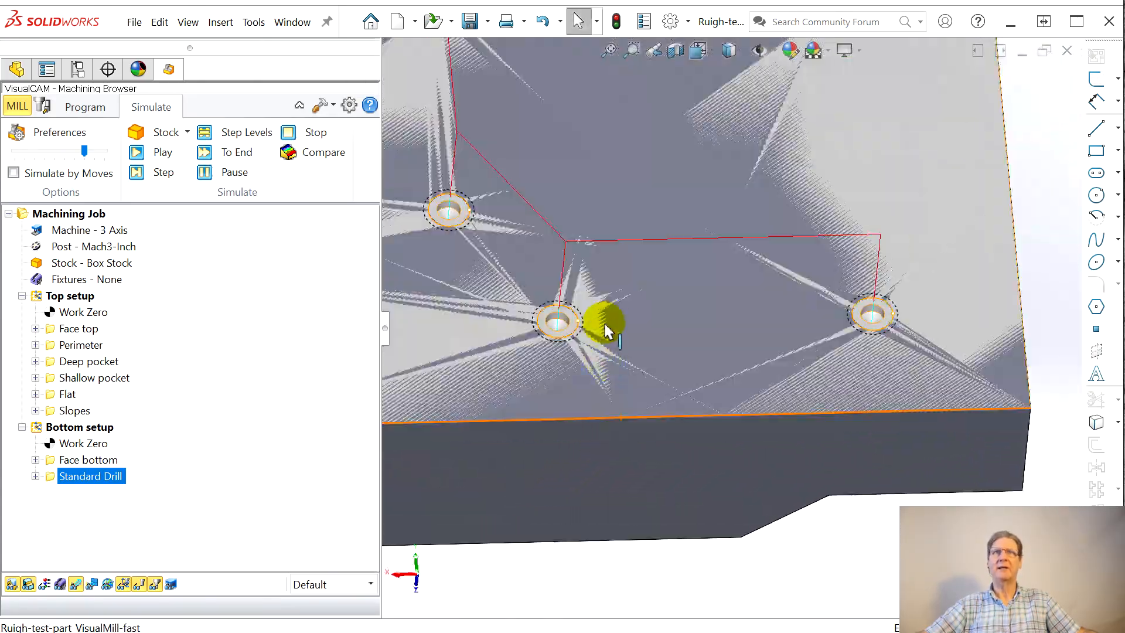
scroll(623, 306, up, 5)
middle_drag(752, 274, 764, 166)
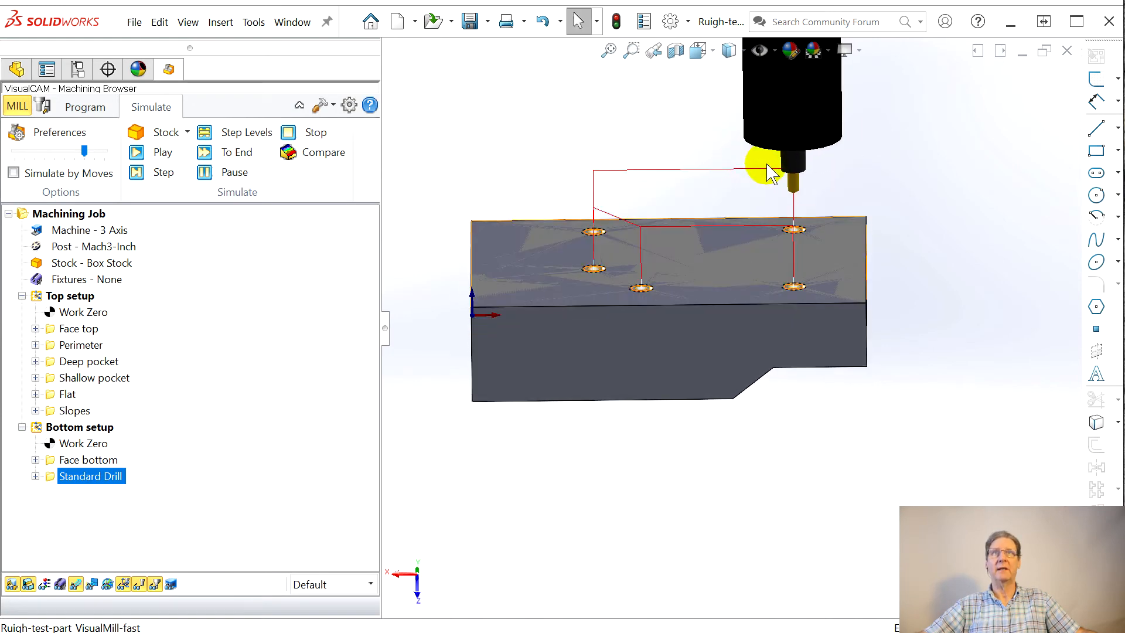
Step: Duplicate the Standard Drill operation within the bottom setup
click(75, 476)
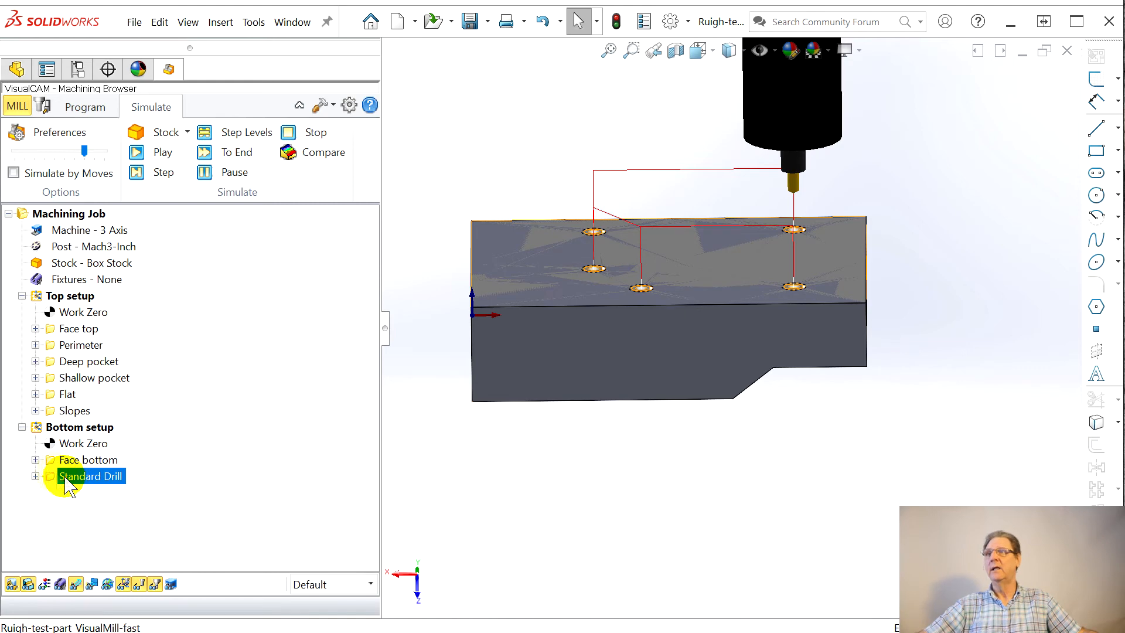
right_click(54, 478)
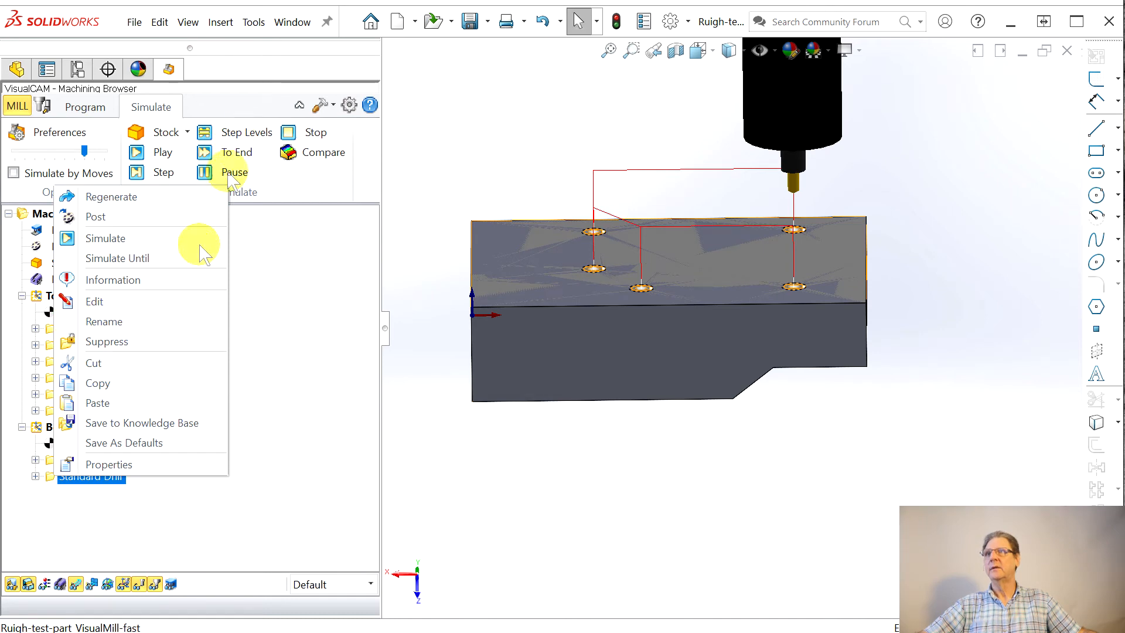
click(109, 383)
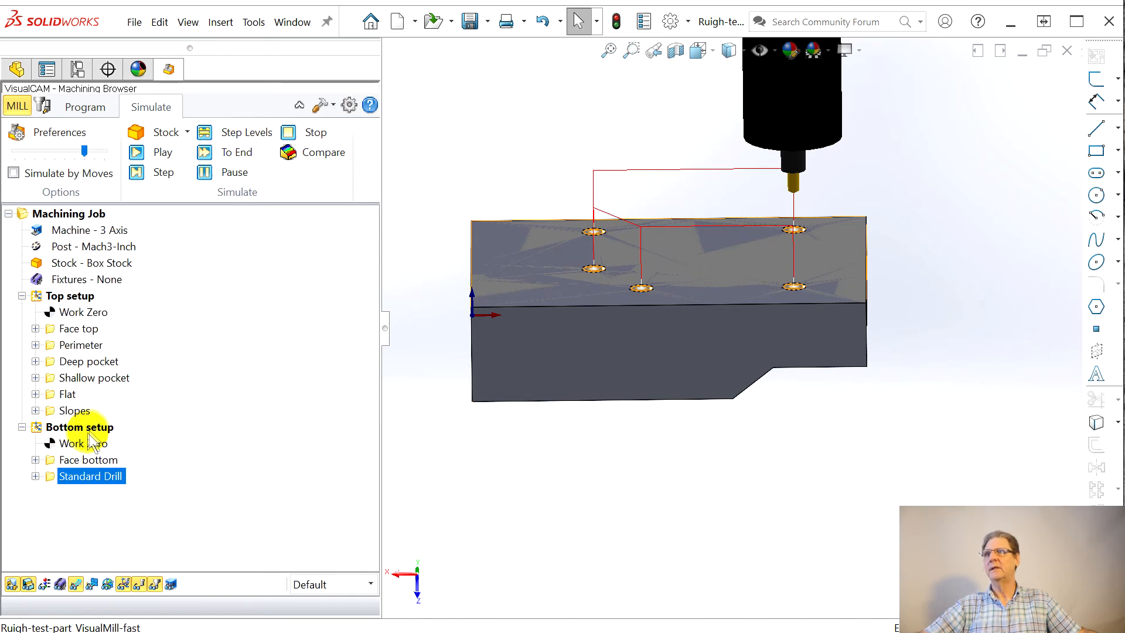
right_click(50, 477)
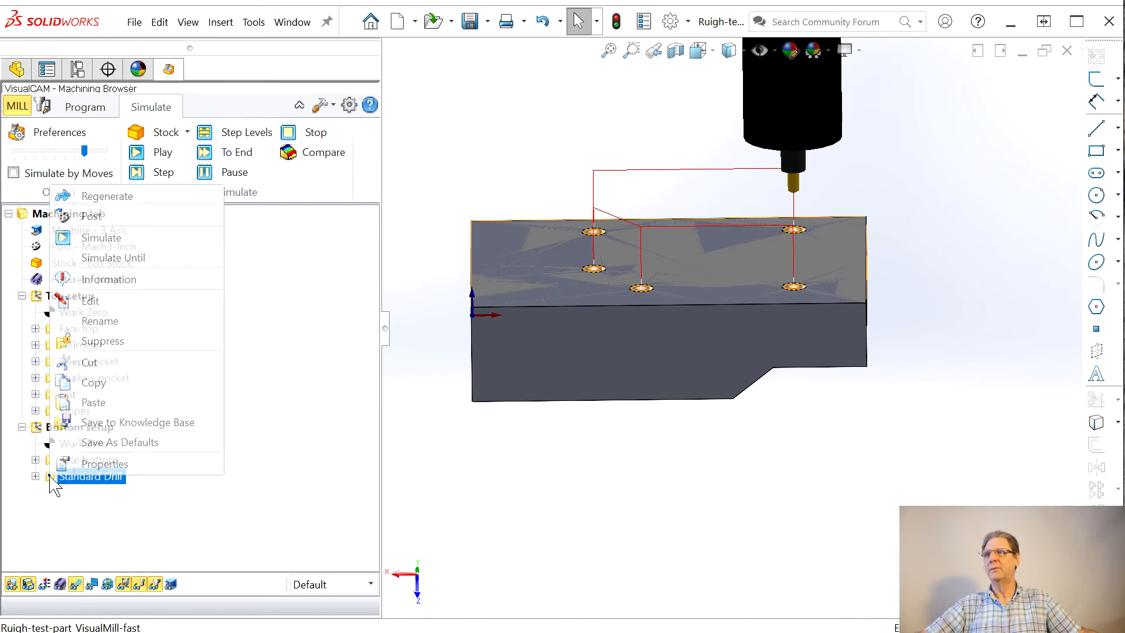
click(111, 403)
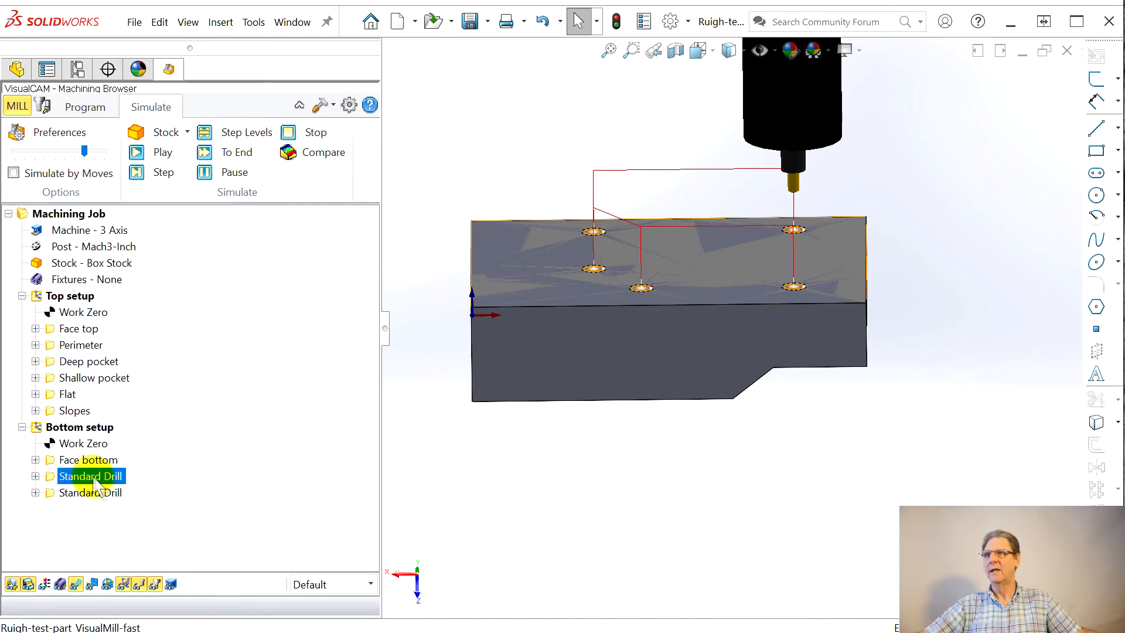
Step: Rename the first Standard Drill operation as Center drill and its copy as Drill
text(Ce)
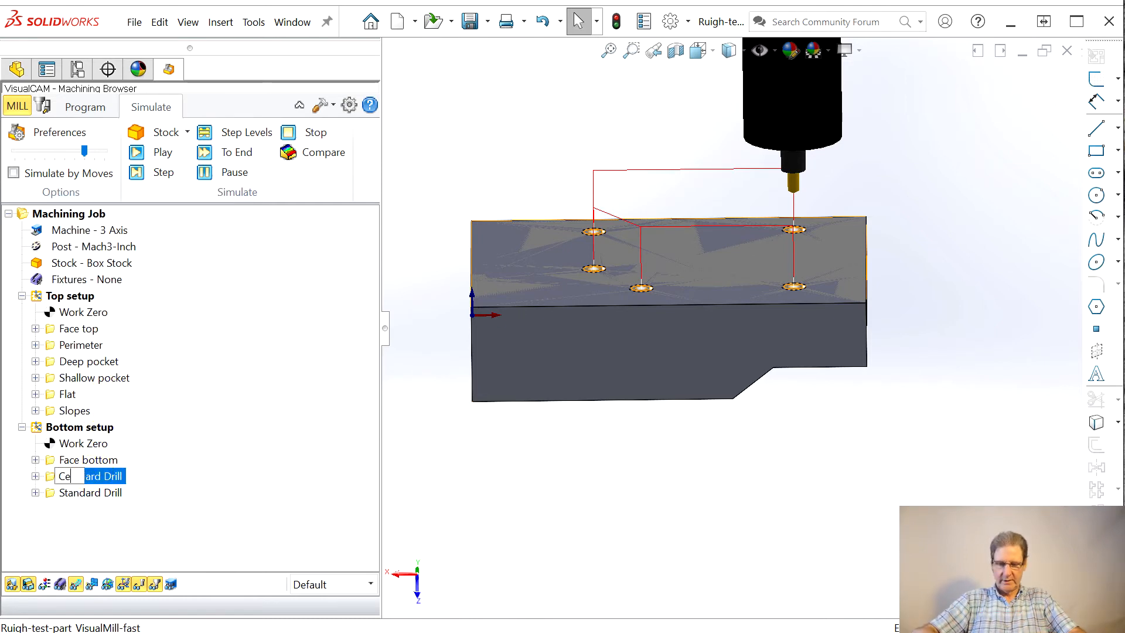
text(nter drill)
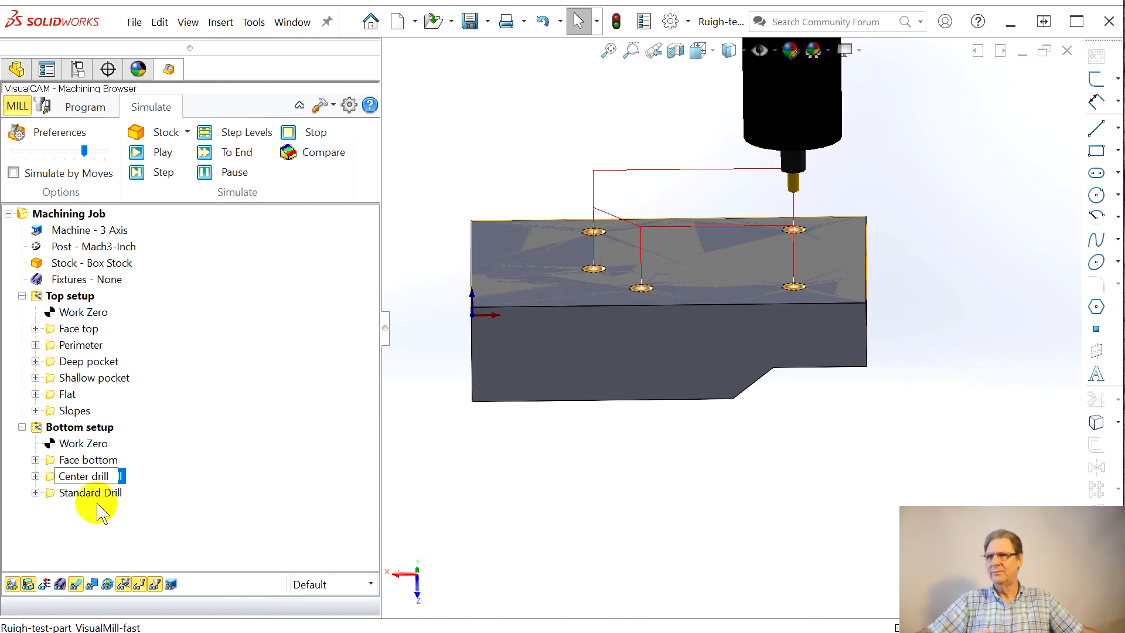
click(98, 497)
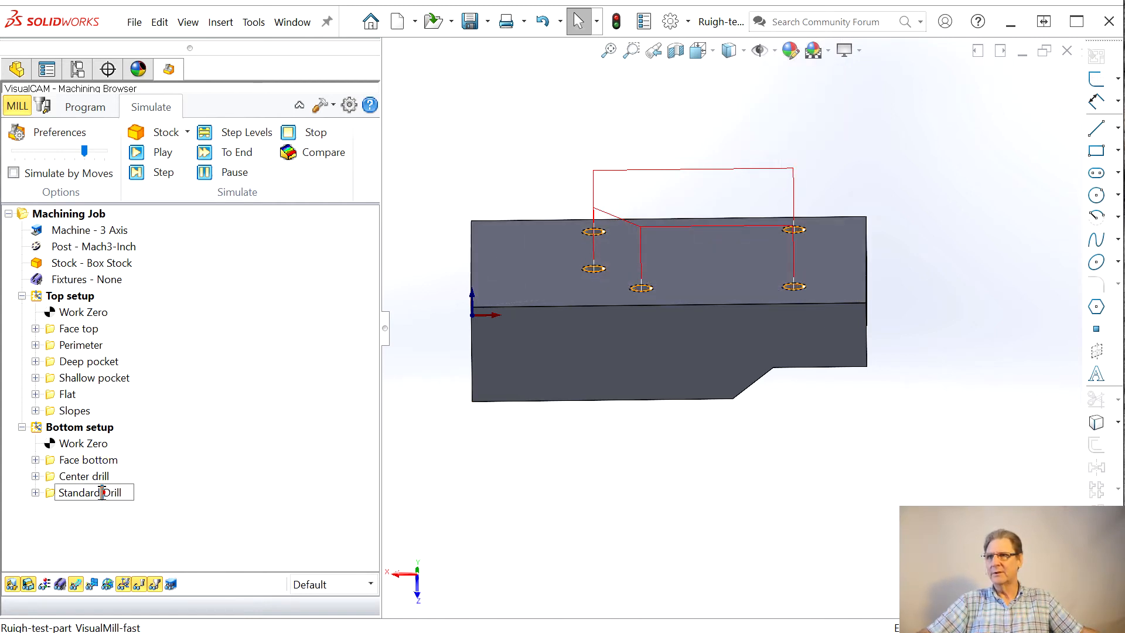
drag(102, 492, 12, 501)
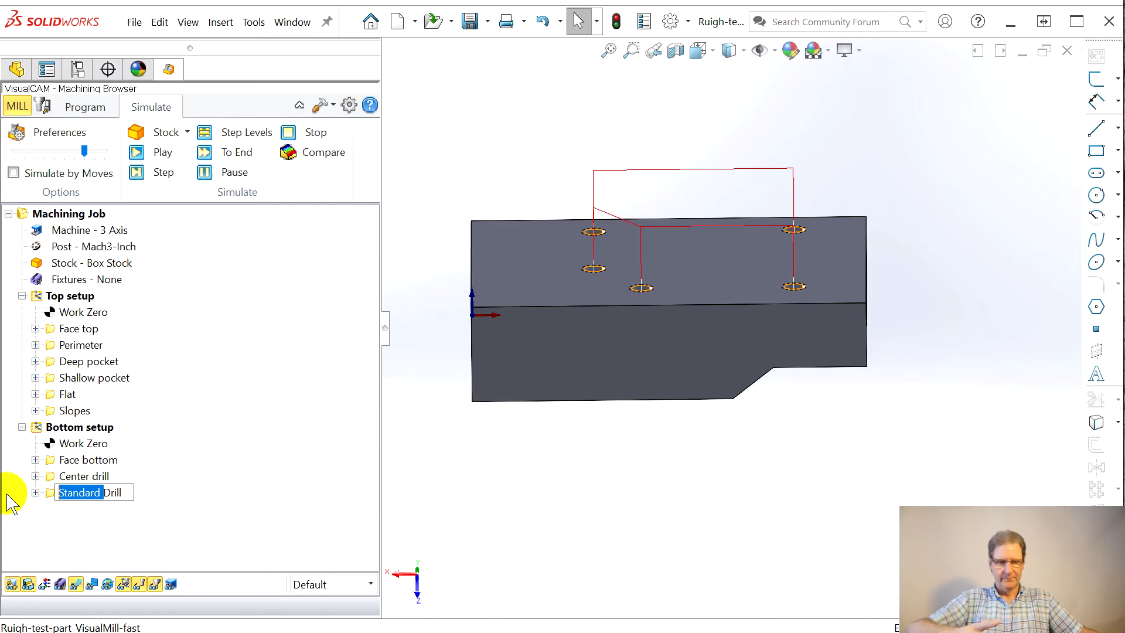
click(66, 502)
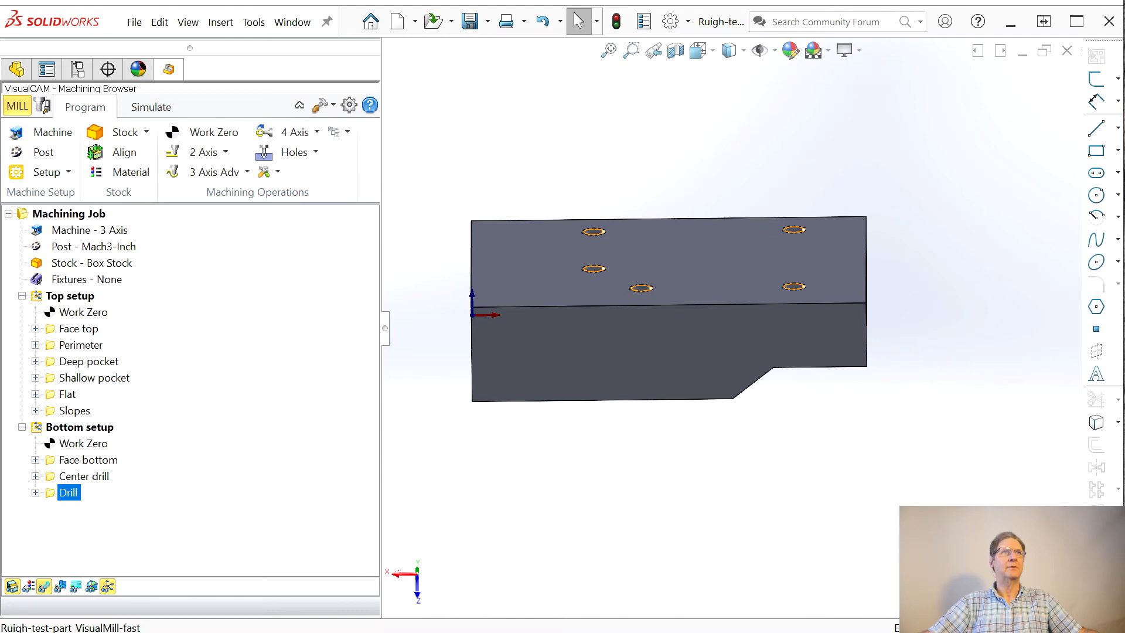
Step: Open the Drill operation's settings and review its feeds and speeds, clearance plane, cut parameters and tool
mouse_move(409, 155)
mouse_down()
mouse_move(188, 75)
mouse_move(149, 49)
mouse_move(161, 39)
mouse_up()
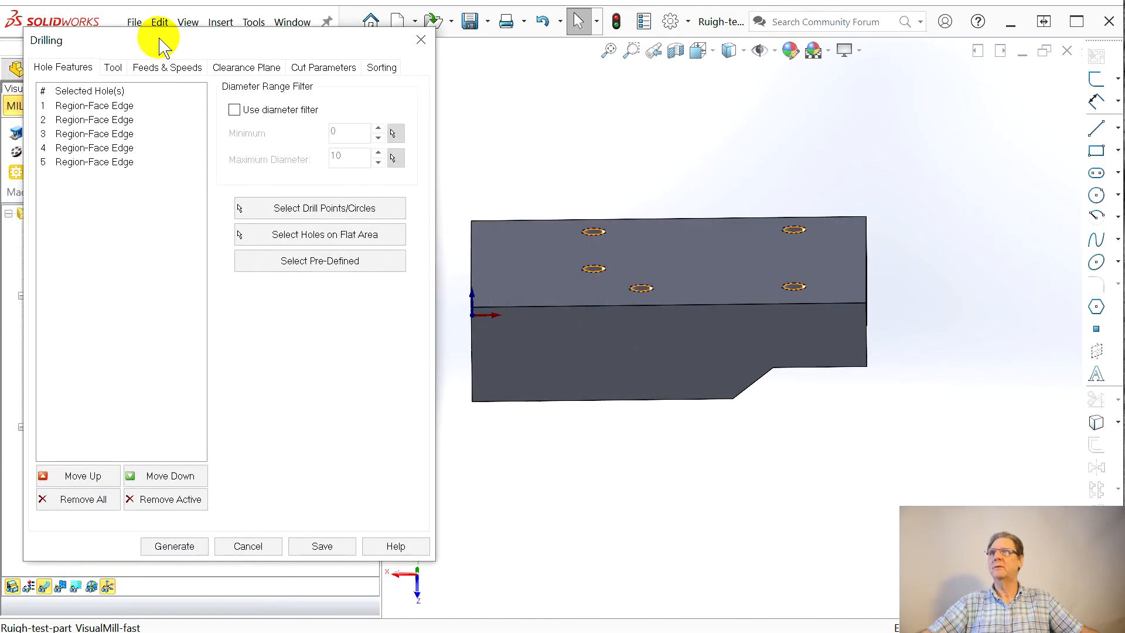
click(124, 71)
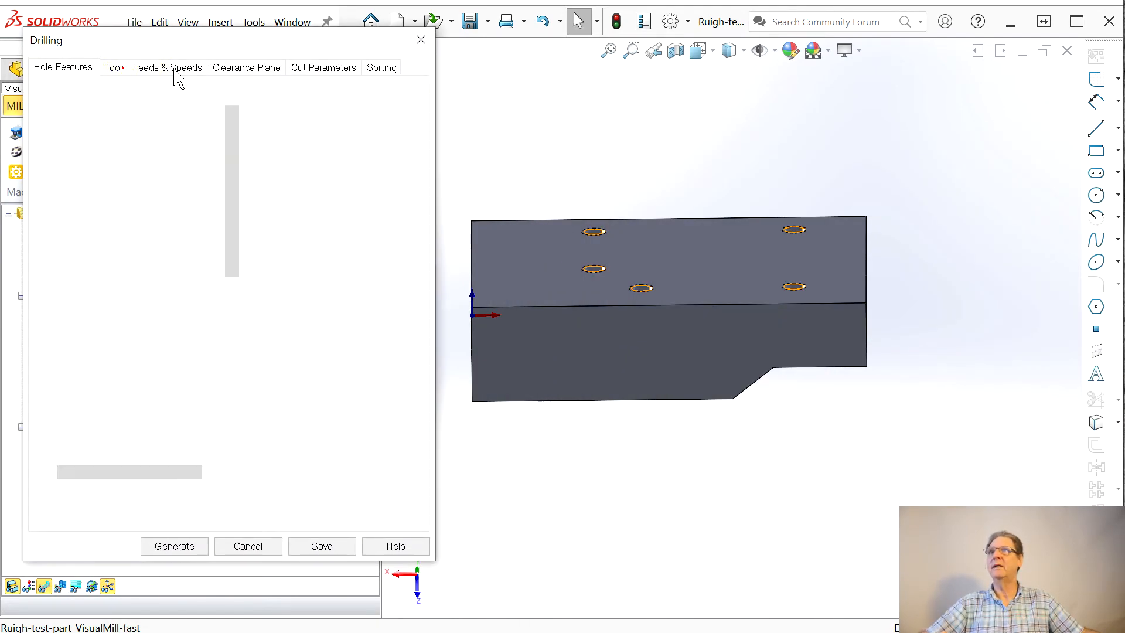
click(170, 69)
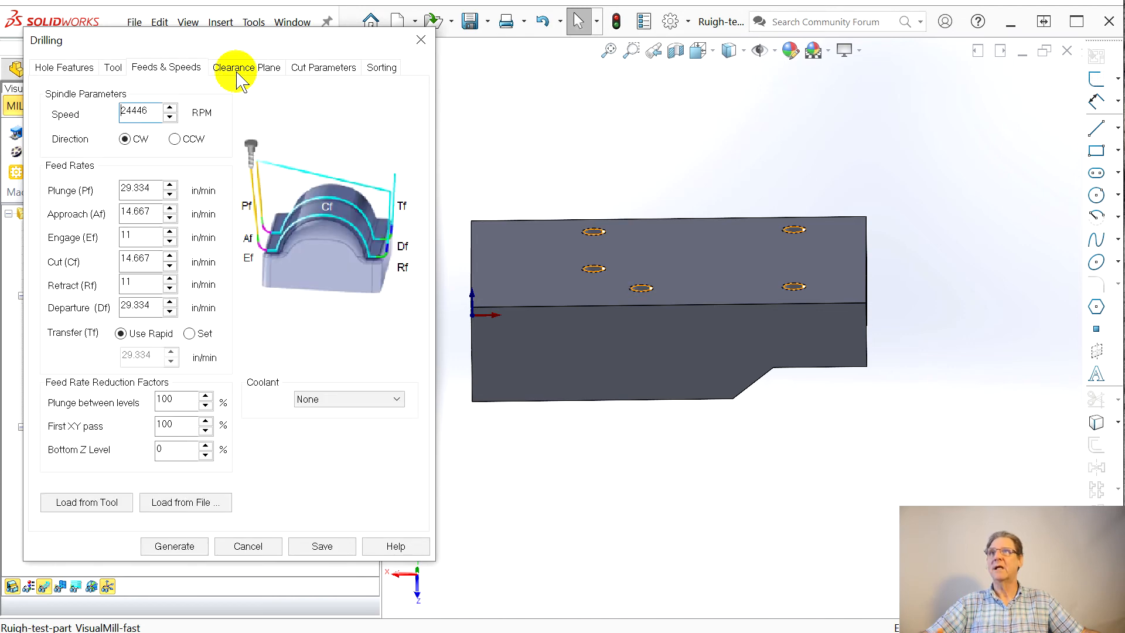
click(245, 73)
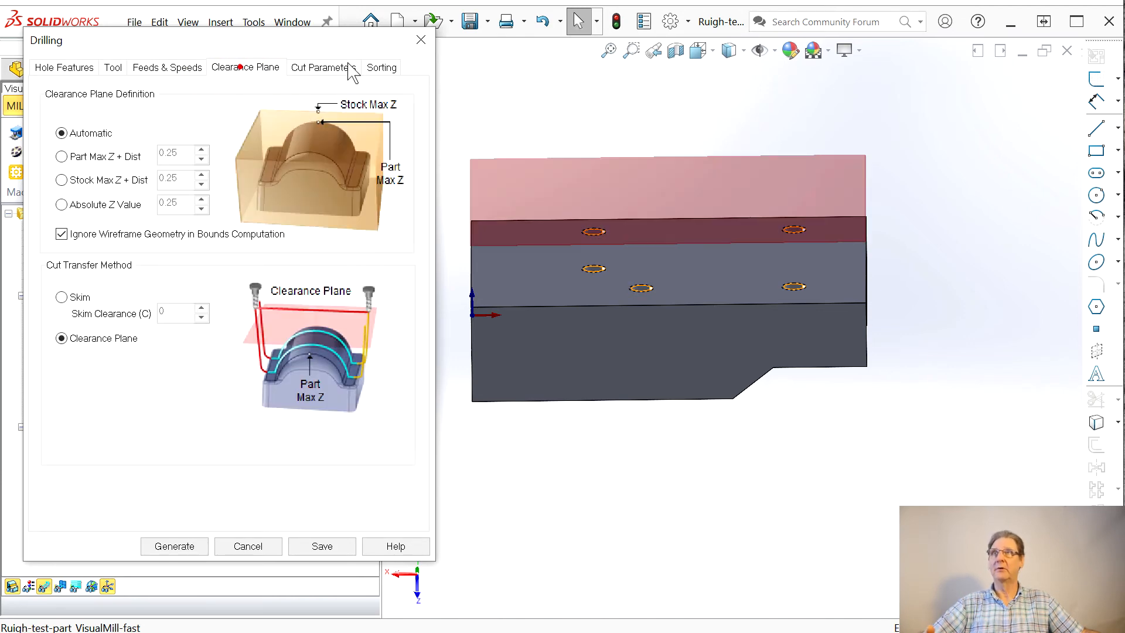
click(316, 67)
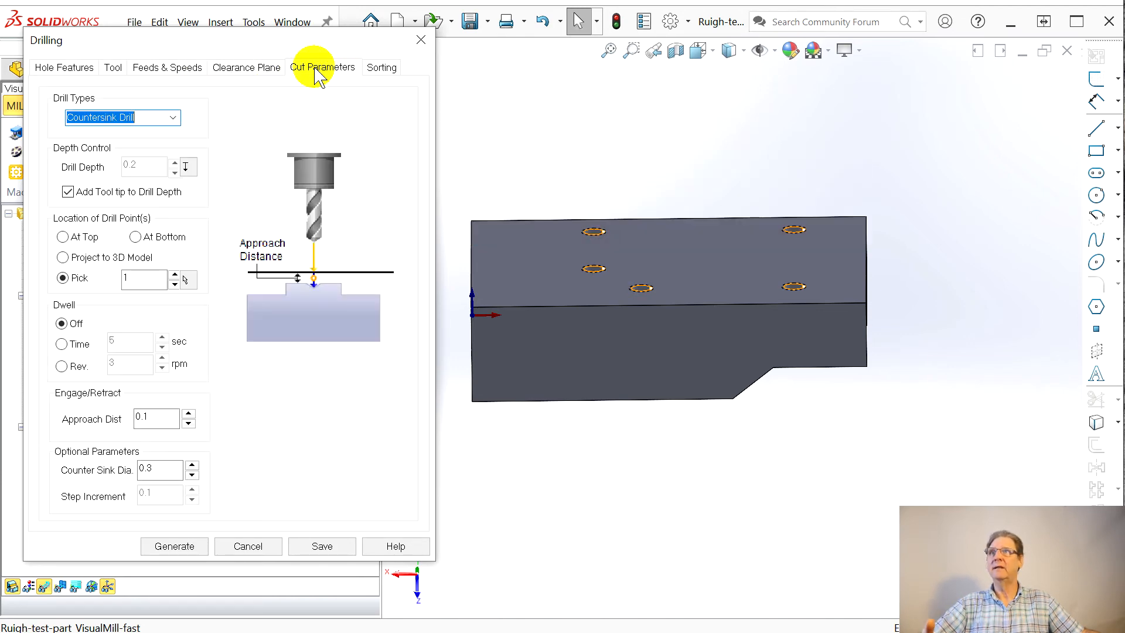
click(139, 71)
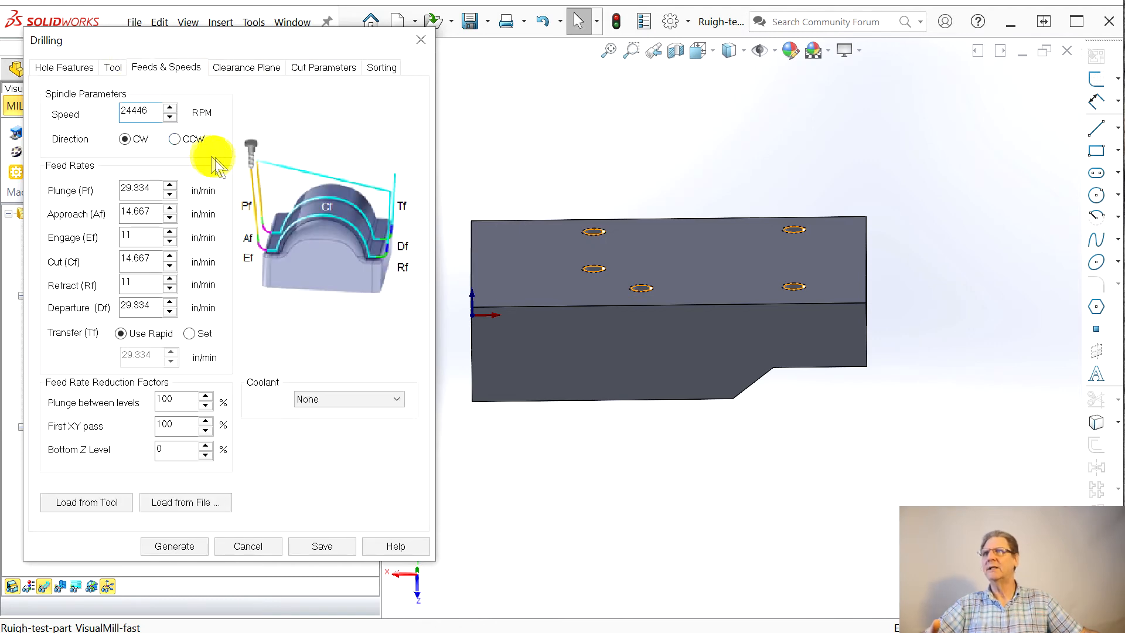
click(112, 67)
scroll(233, 251, down, 7)
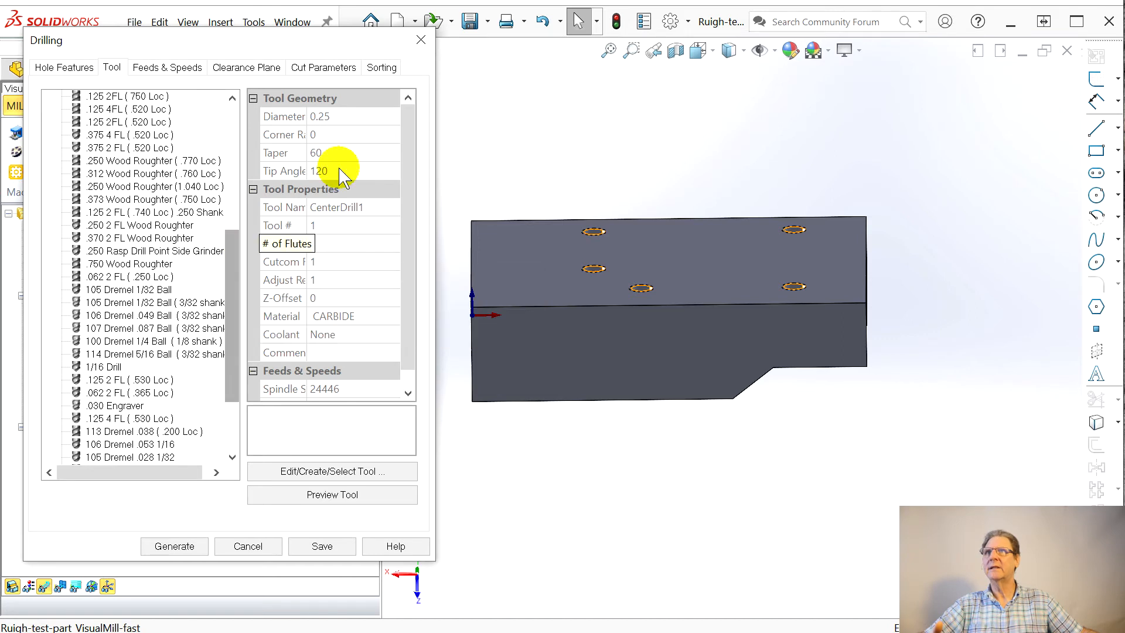
Step: Assign the 1/4-Drill tool to the Drill operation, edited to a tool diameter of 0.201 and flute length of 1.2, saving the edits
click(345, 469)
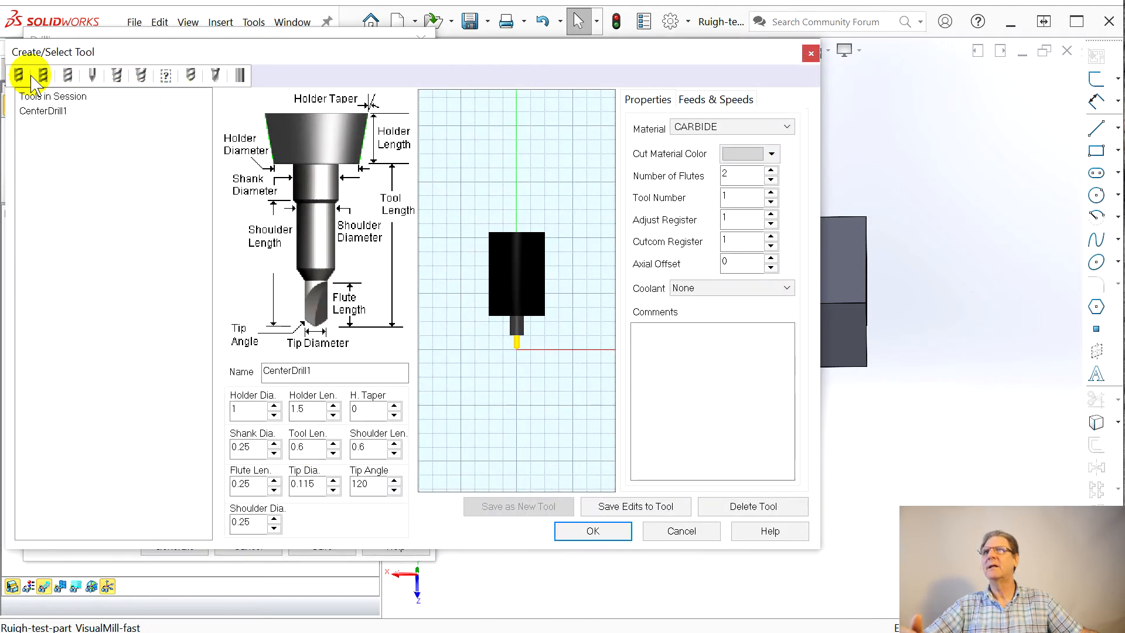
click(193, 76)
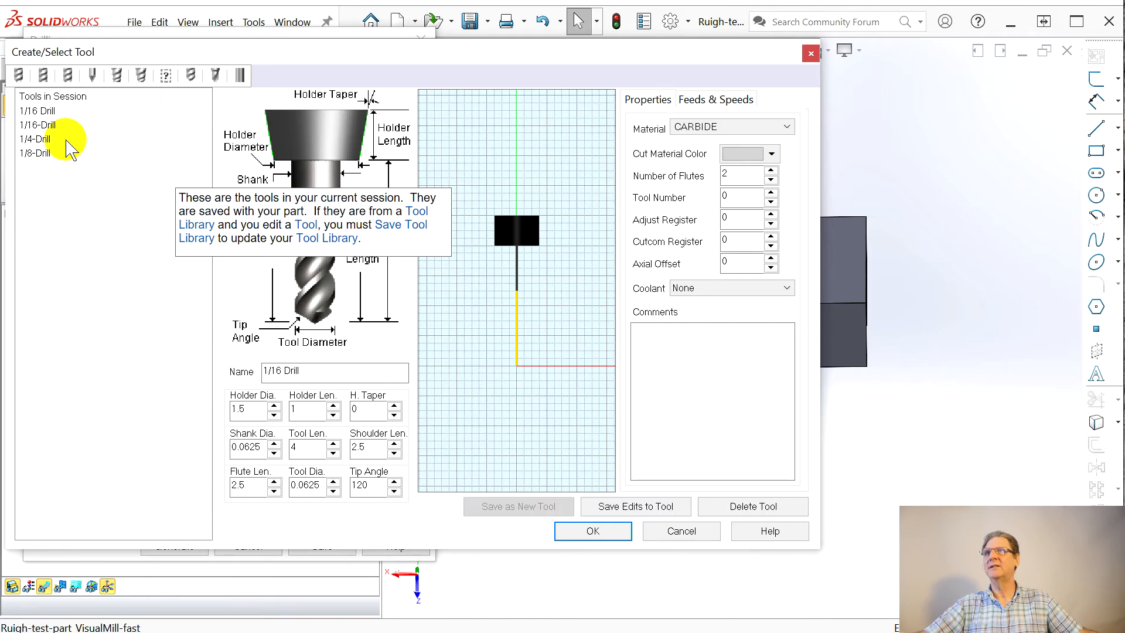
click(49, 139)
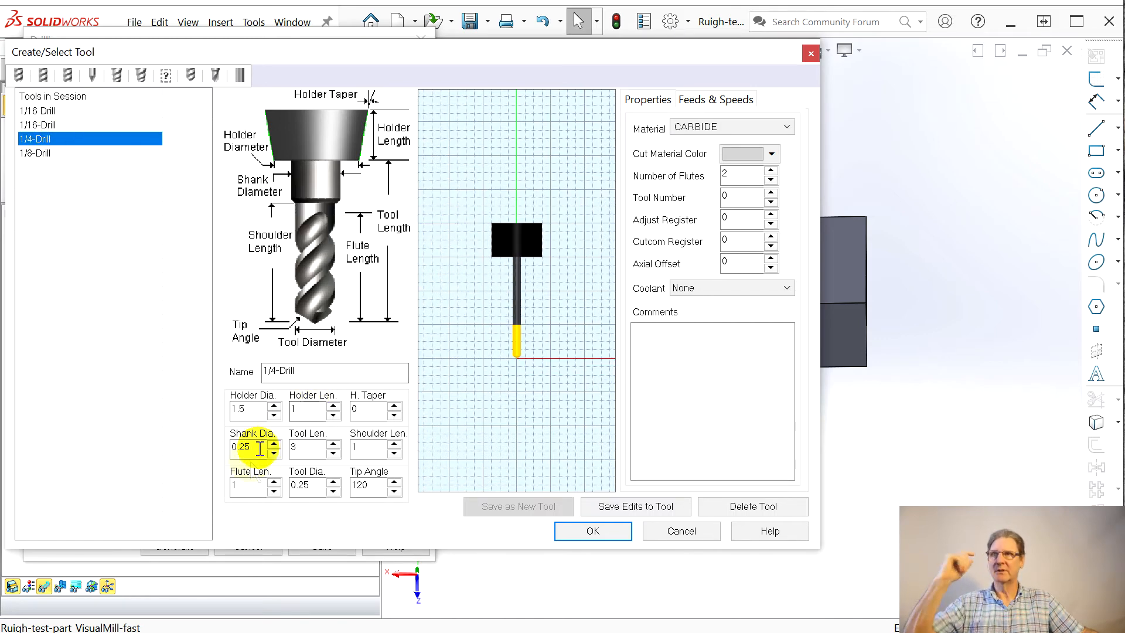
double_click(314, 489)
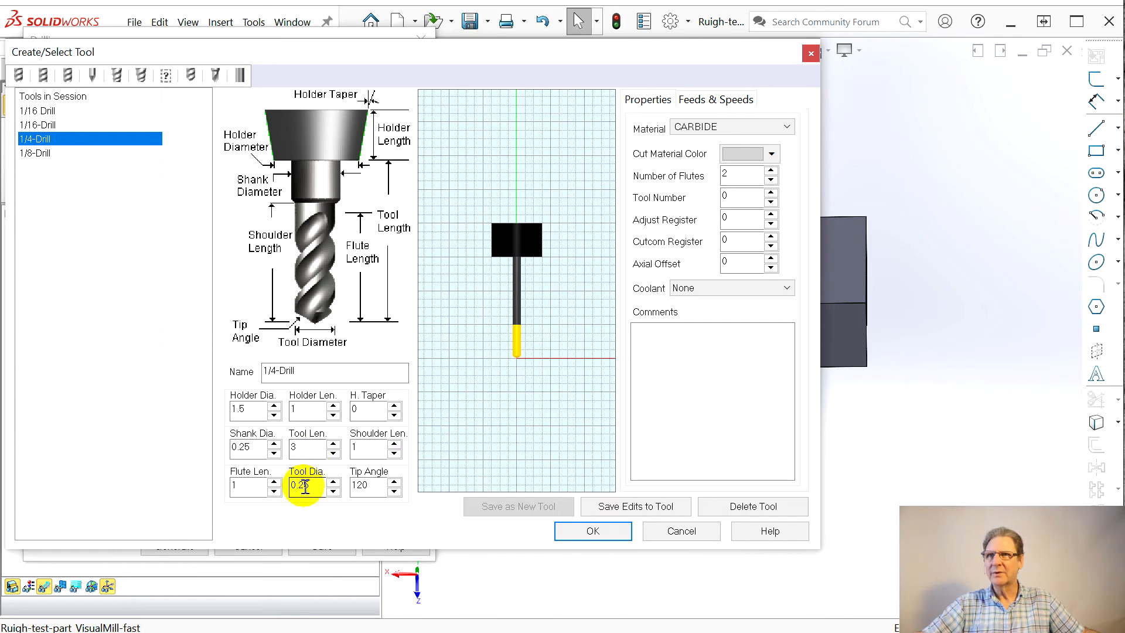
drag(306, 486, 319, 487)
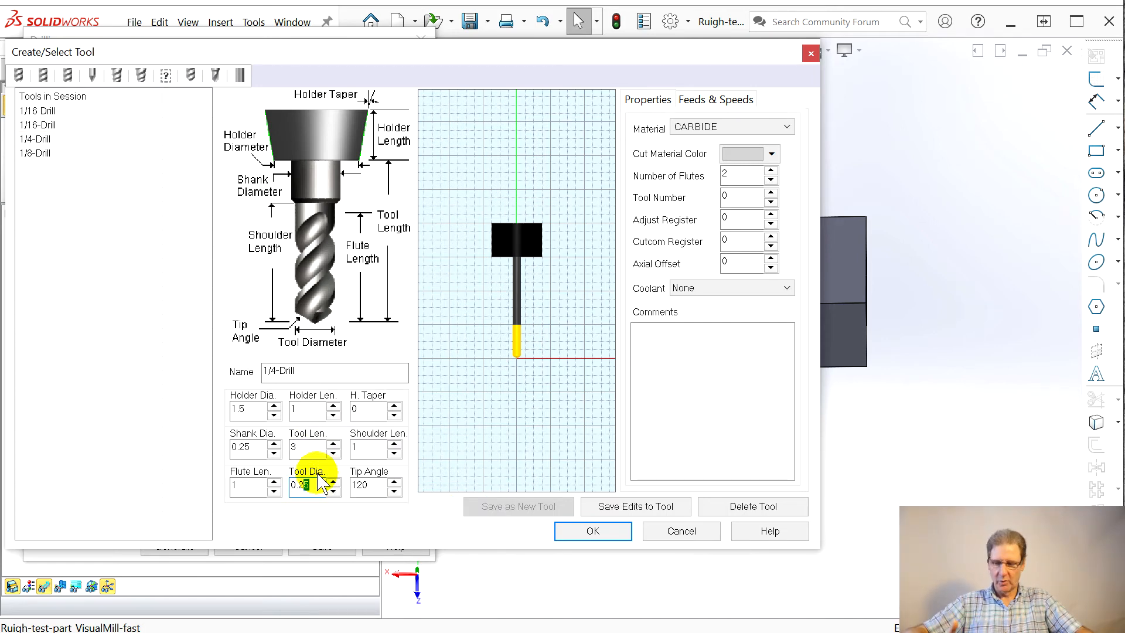
text(01)
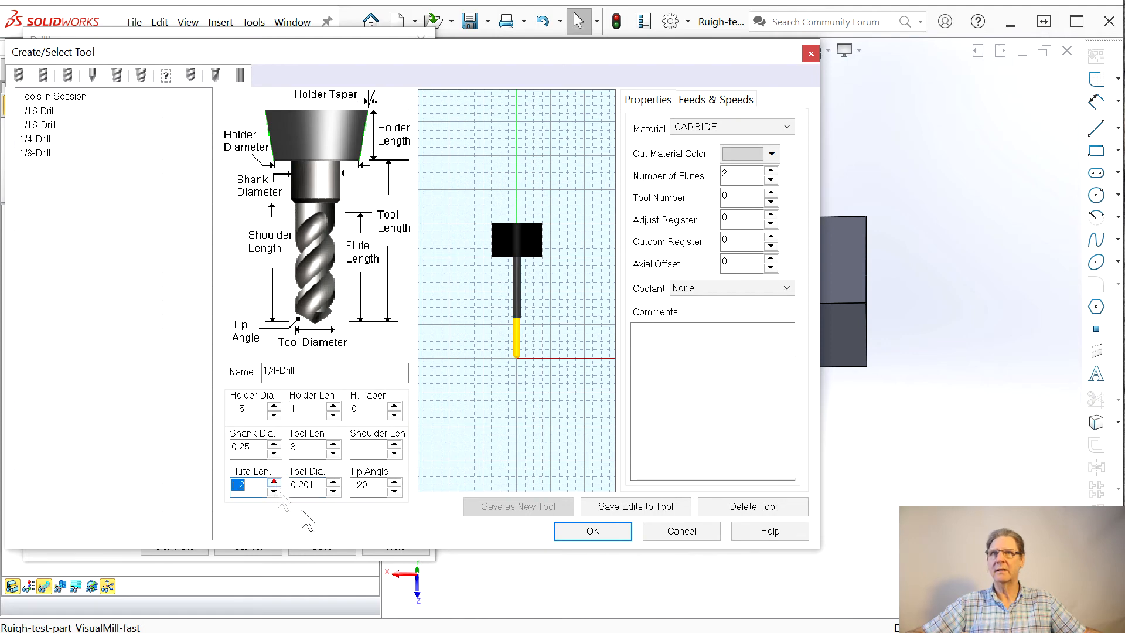
click(644, 509)
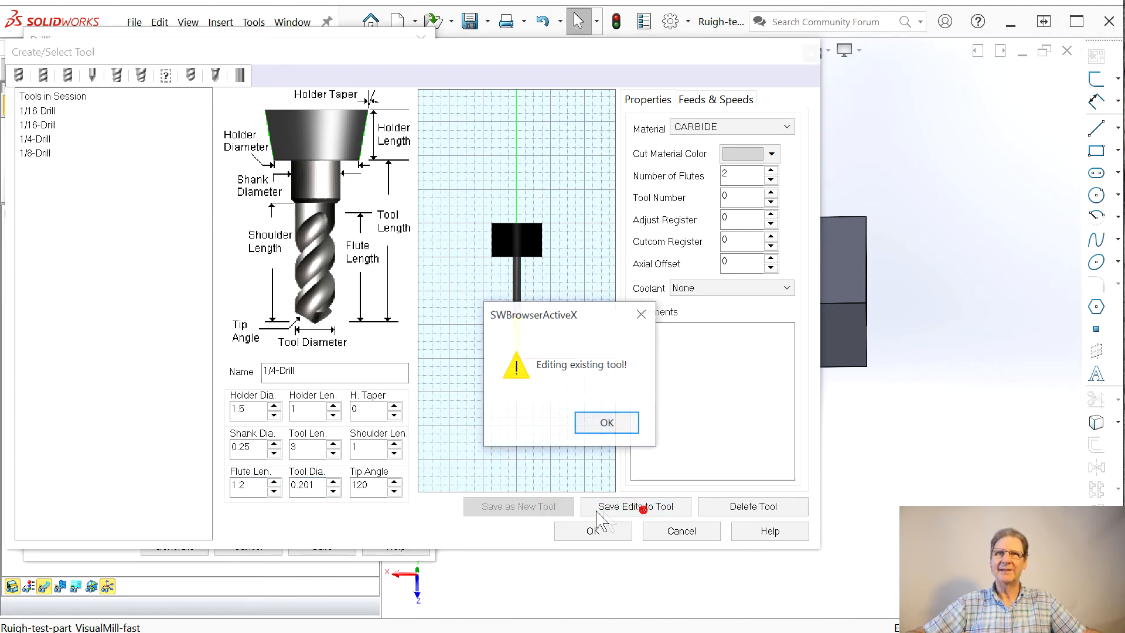
click(606, 423)
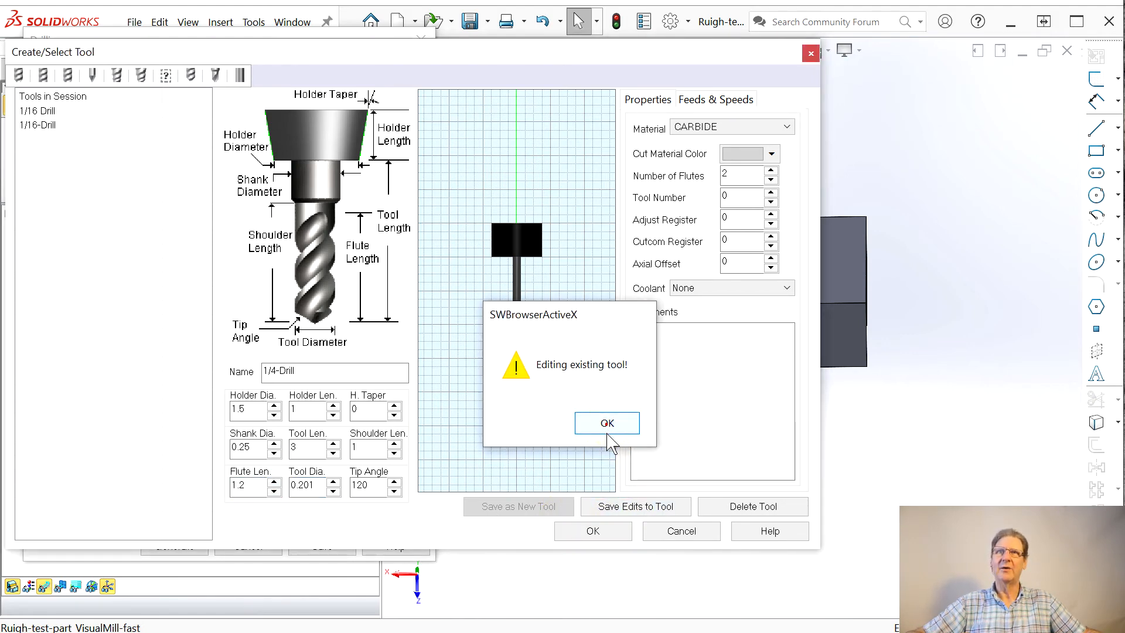
click(593, 532)
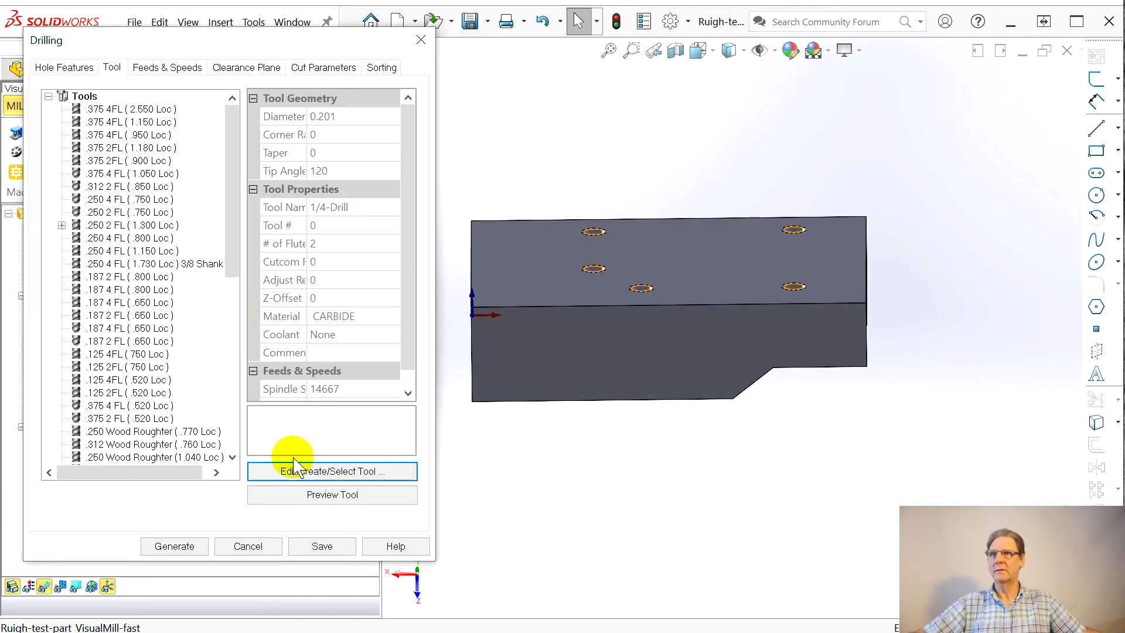
Step: Set the Drill operation's drill type to Standard Drill with a drill depth of 0.44 and generate its toolpath
click(302, 68)
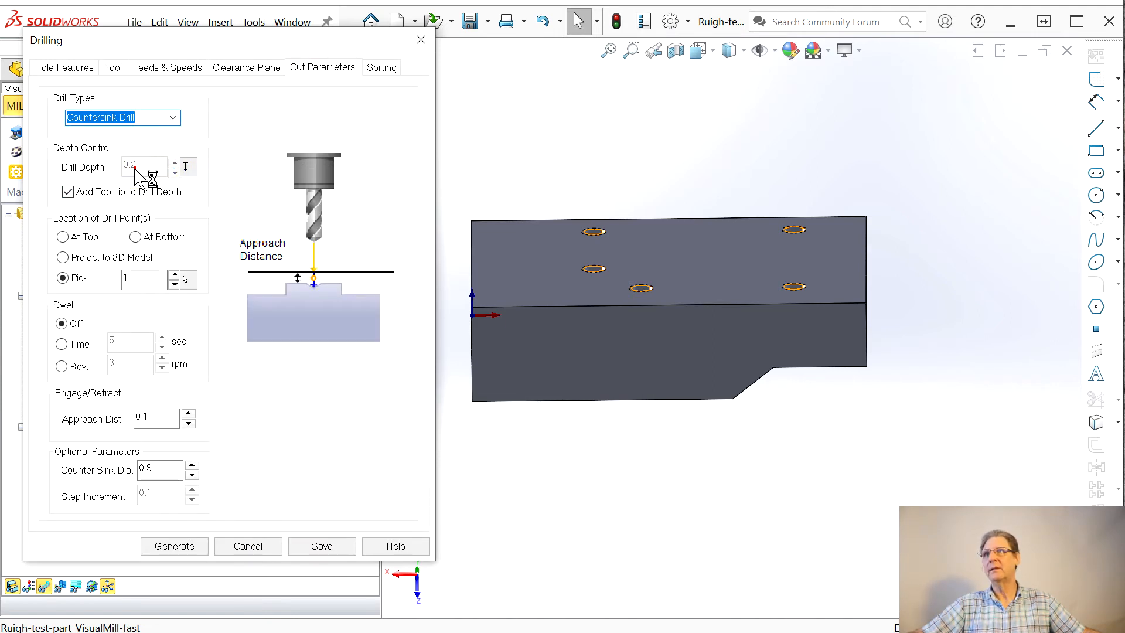
mouse_move(135, 170)
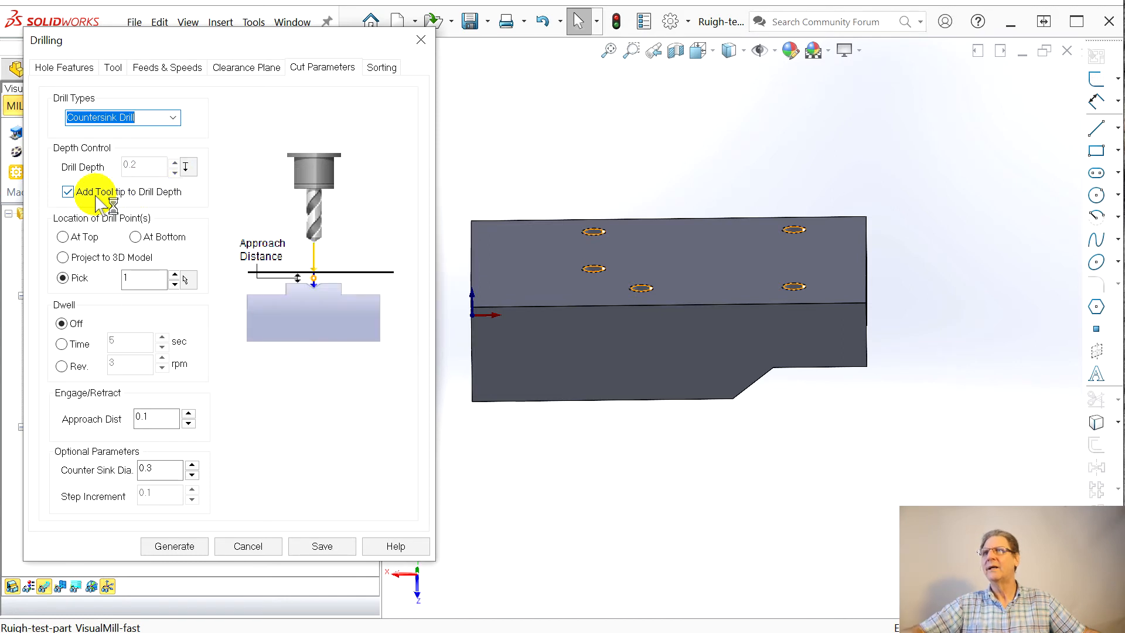
click(174, 119)
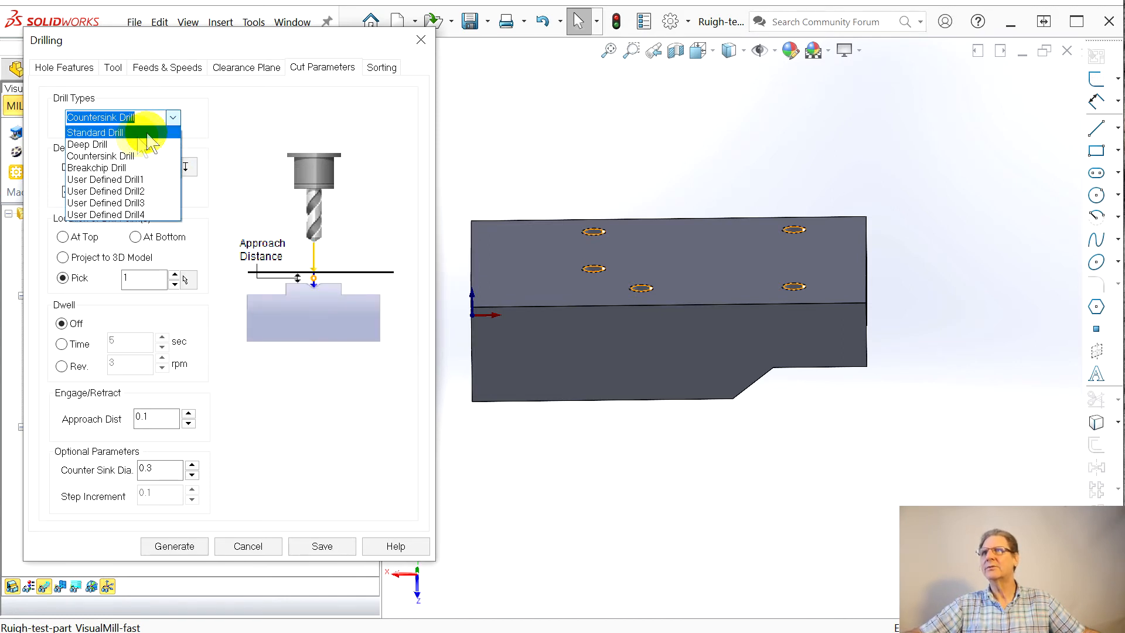
click(118, 133)
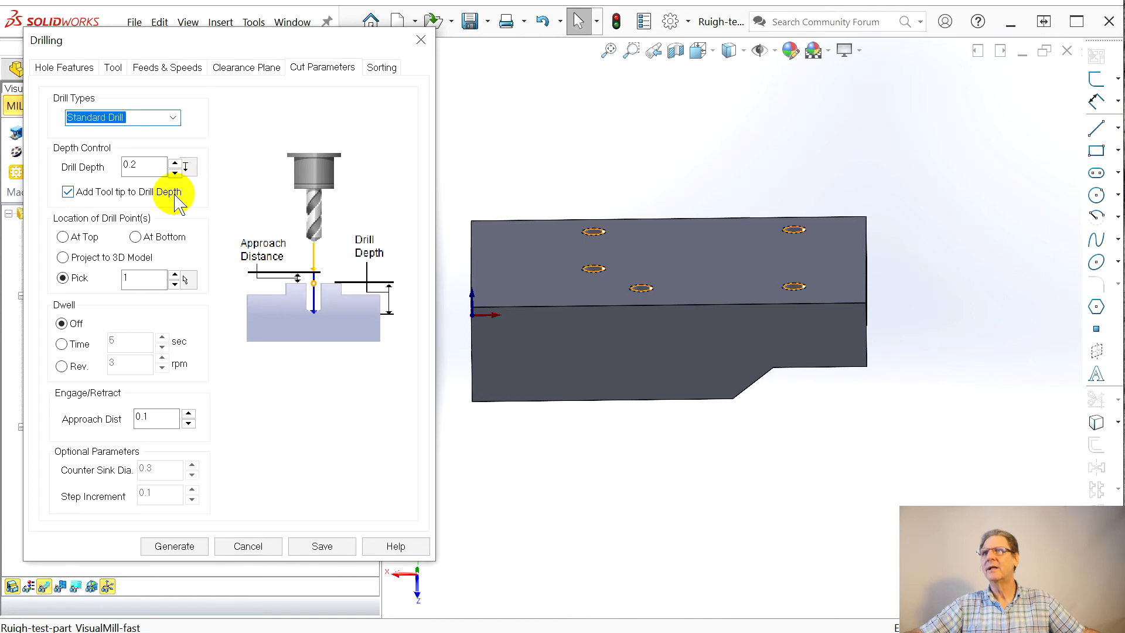
click(144, 167)
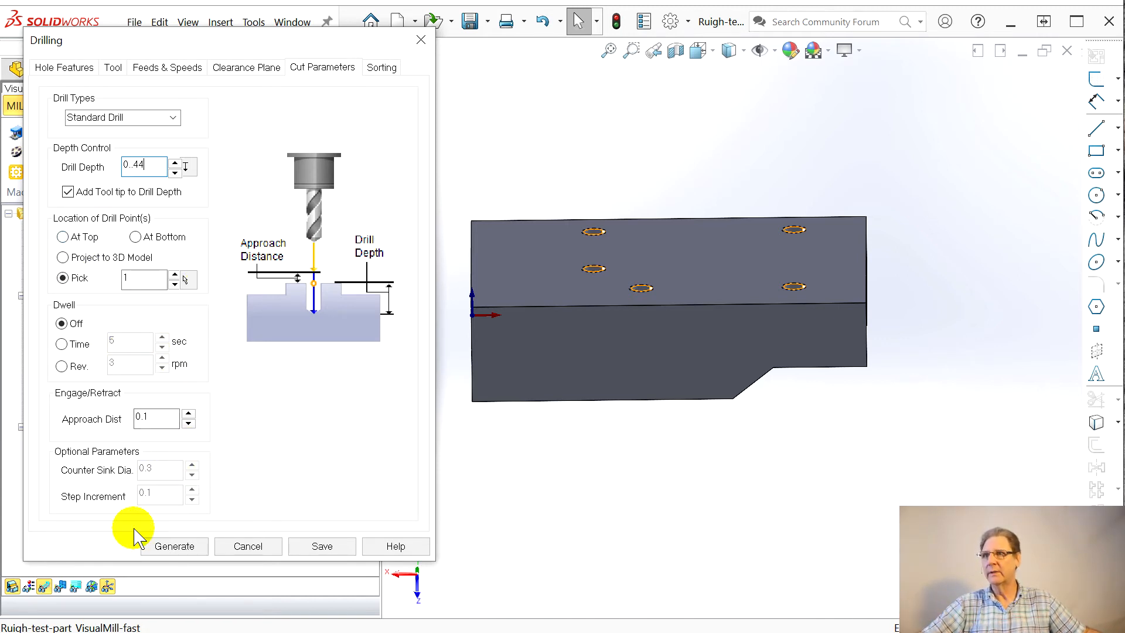
click(174, 547)
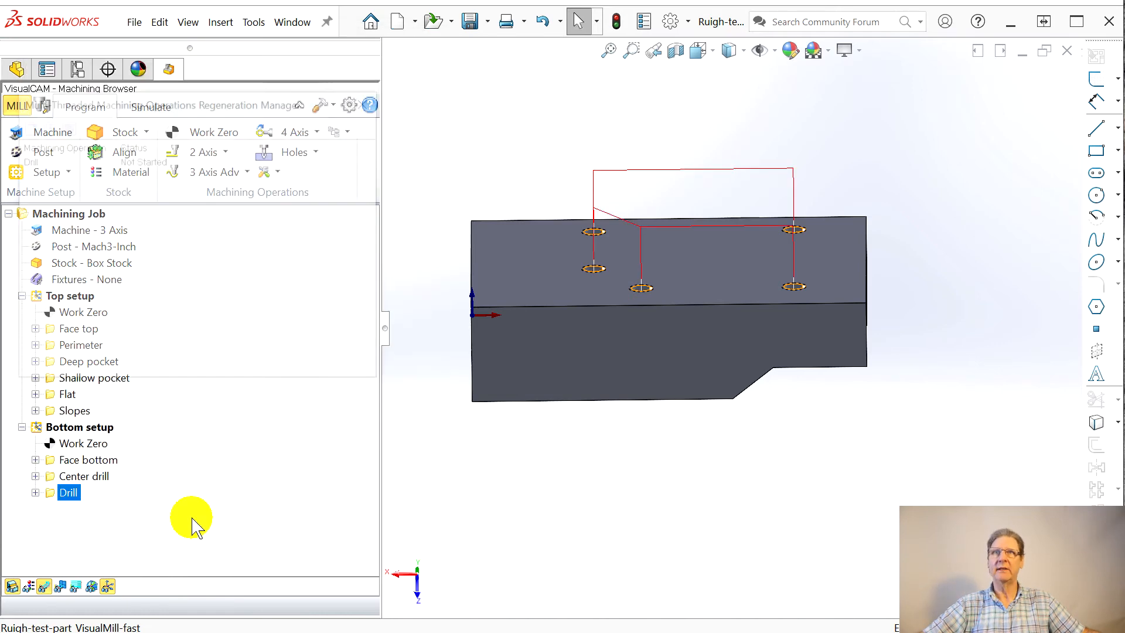
Step: Simulate the Drill operation, compare the cut stock with the part and inspect the drilled holes up close
middle_drag(645, 409, 625, 533)
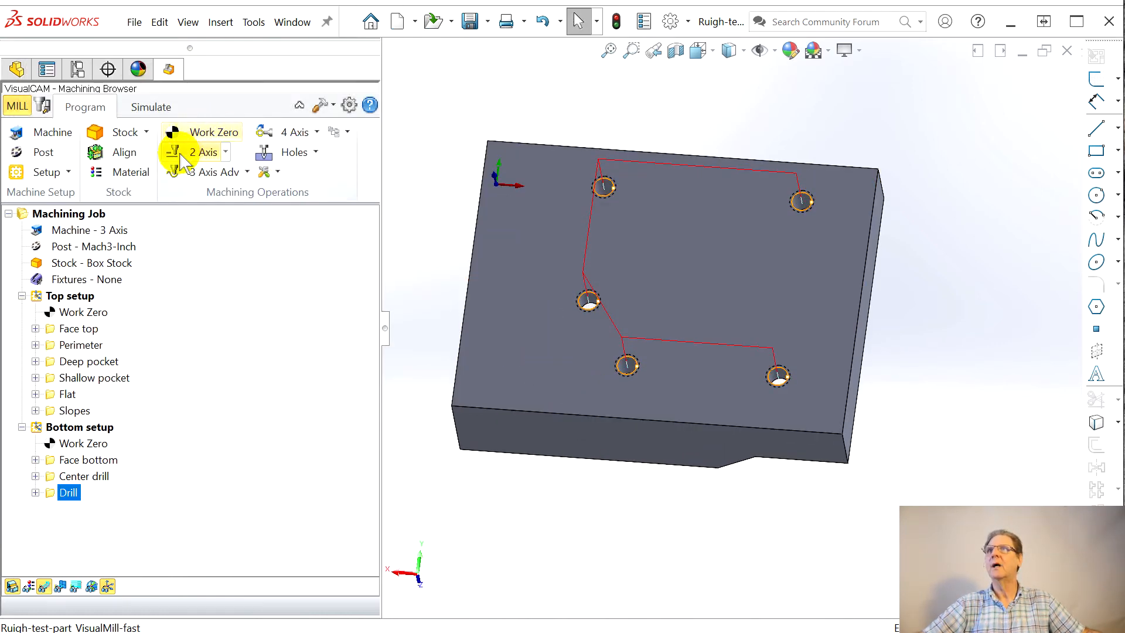
click(164, 112)
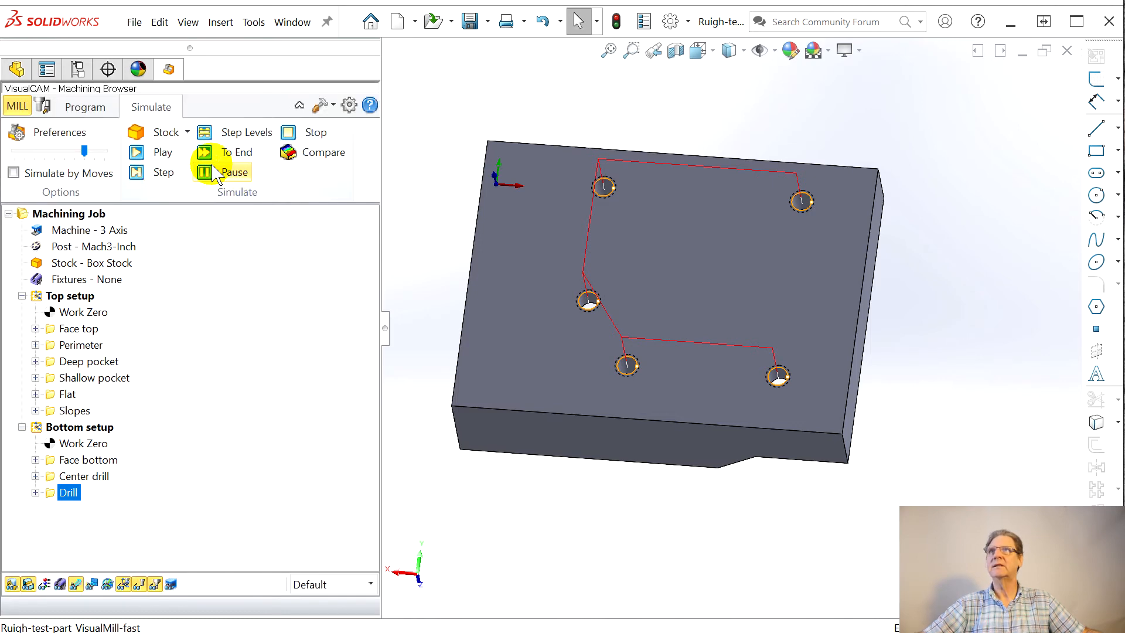
click(139, 158)
mouse_move(769, 302)
middle_down()
mouse_move(783, 384)
mouse_move(803, 339)
mouse_move(749, 301)
middle_up()
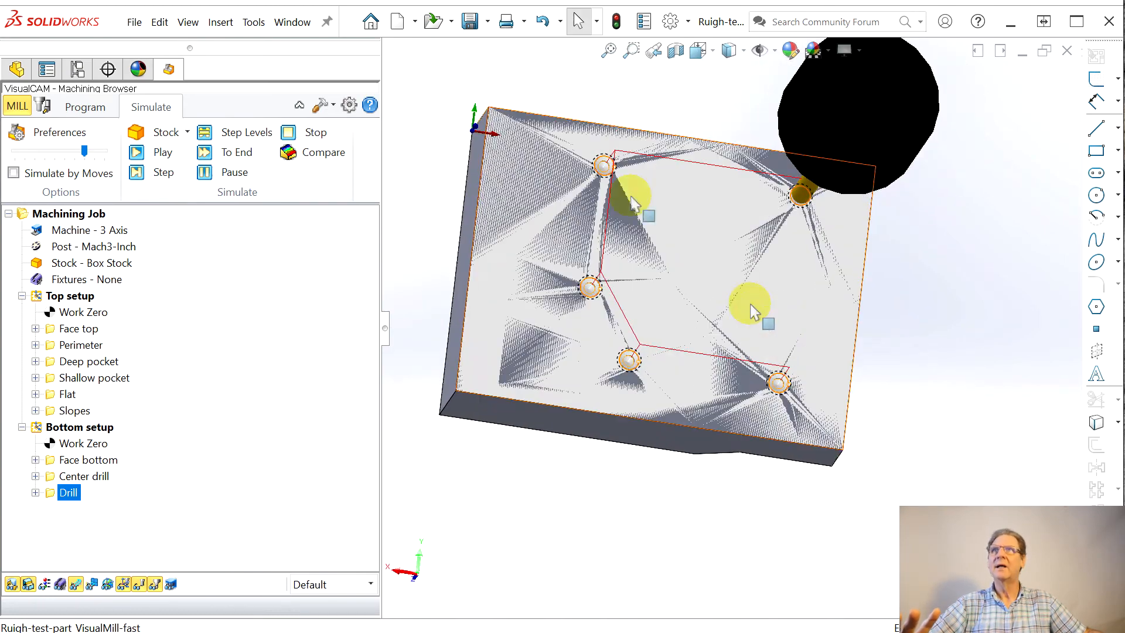
click(309, 158)
mouse_move(669, 273)
middle_down()
mouse_move(645, 251)
mouse_move(597, 249)
mouse_move(610, 199)
mouse_move(603, 175)
mouse_move(621, 167)
mouse_move(652, 375)
mouse_move(674, 358)
mouse_move(715, 382)
middle_up()
scroll(651, 375, down, 5)
click(235, 94)
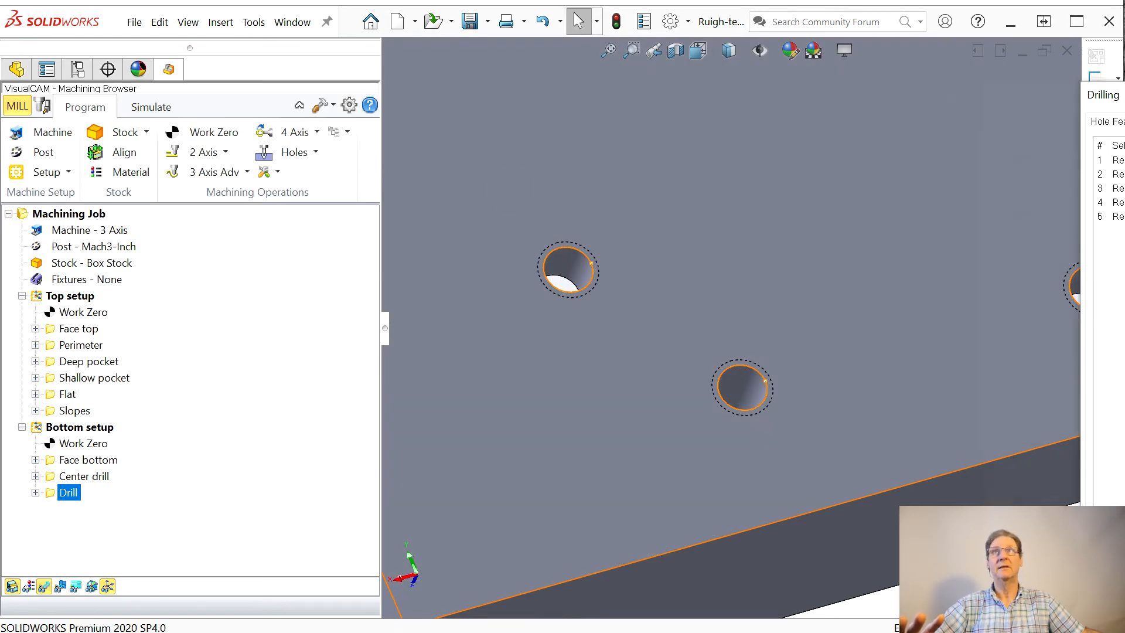
Step: Reopen the Drill operation, turn off adding the tool tip to the drill depth, and set the drill depth to 0.44
drag(1124, 99, 182, 74)
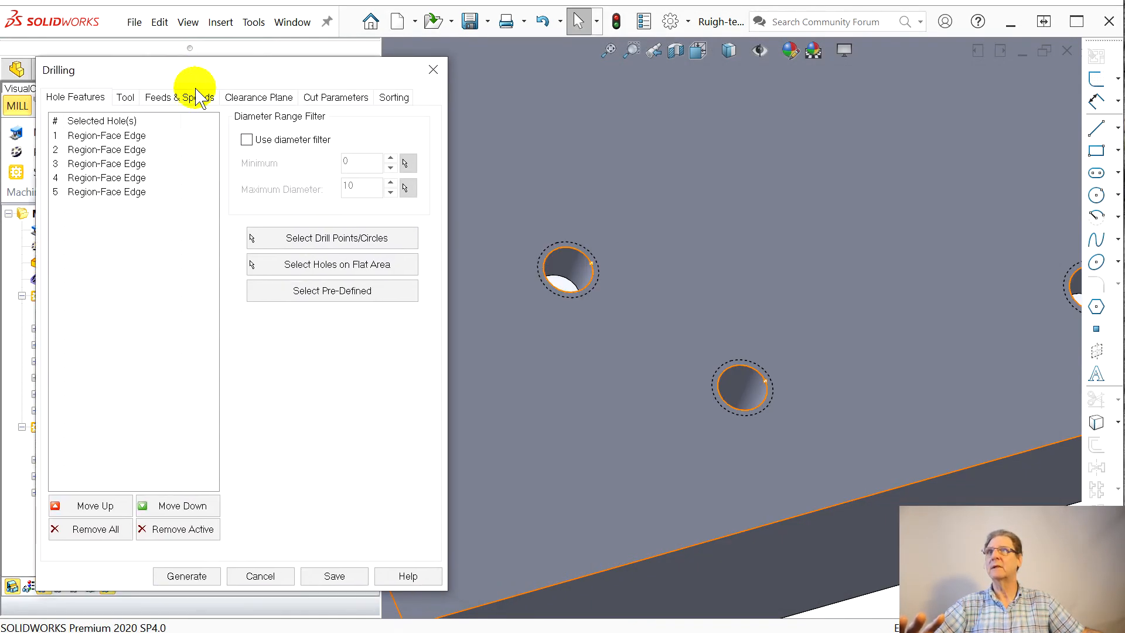
click(320, 98)
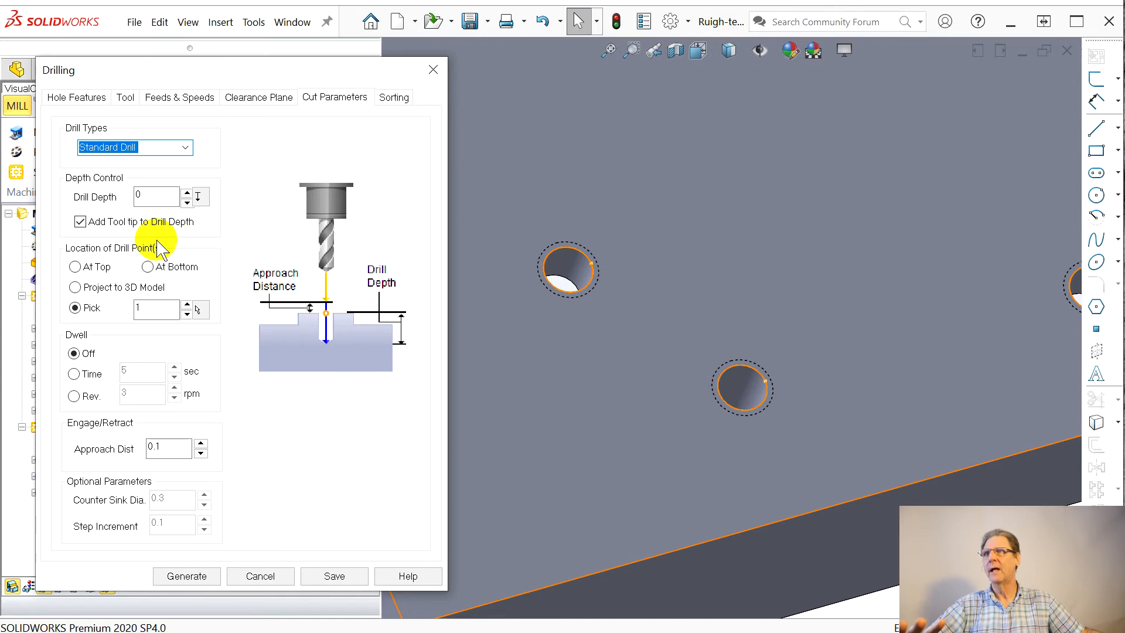
click(81, 222)
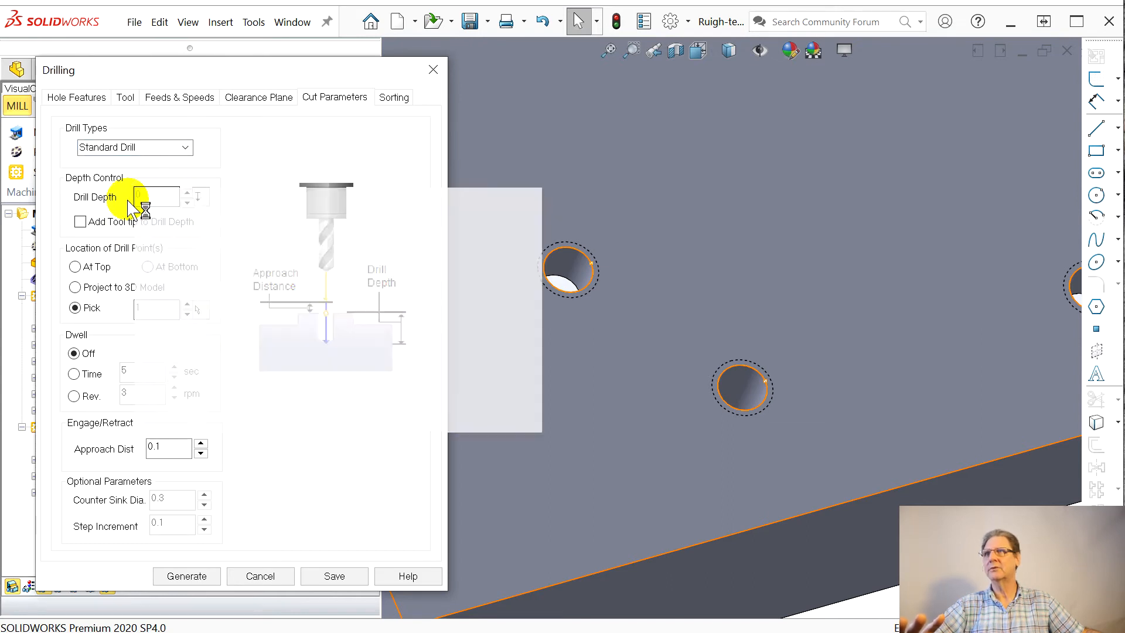
click(158, 197)
double_click(150, 197)
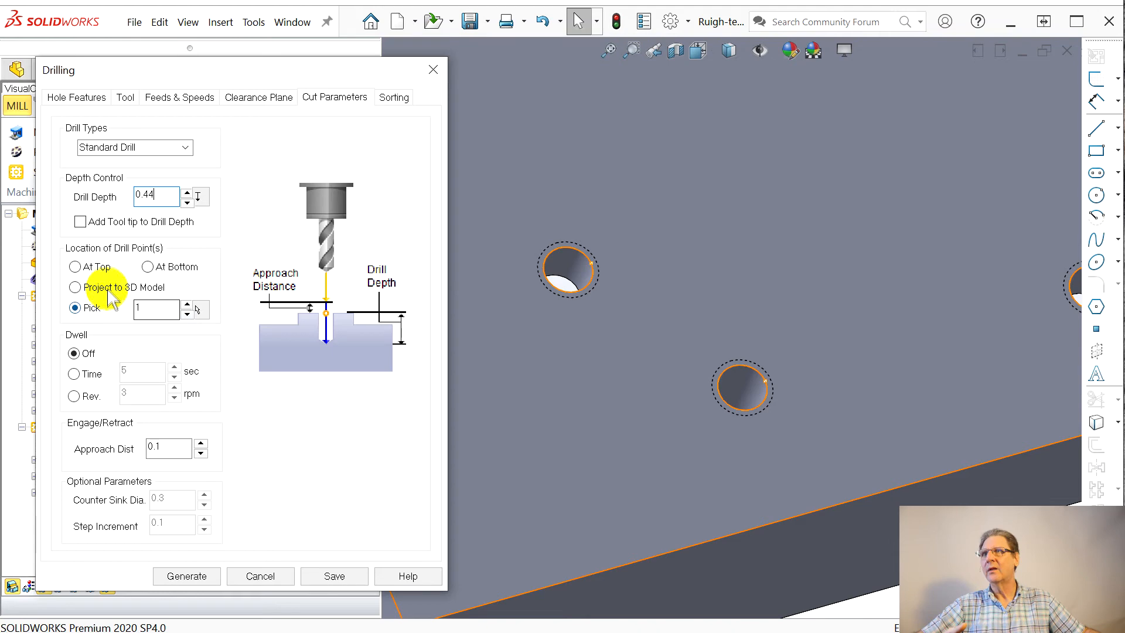
Step: Pick the drill point location on the bottom face near a hole and try to generate the Drill toolpath
click(200, 310)
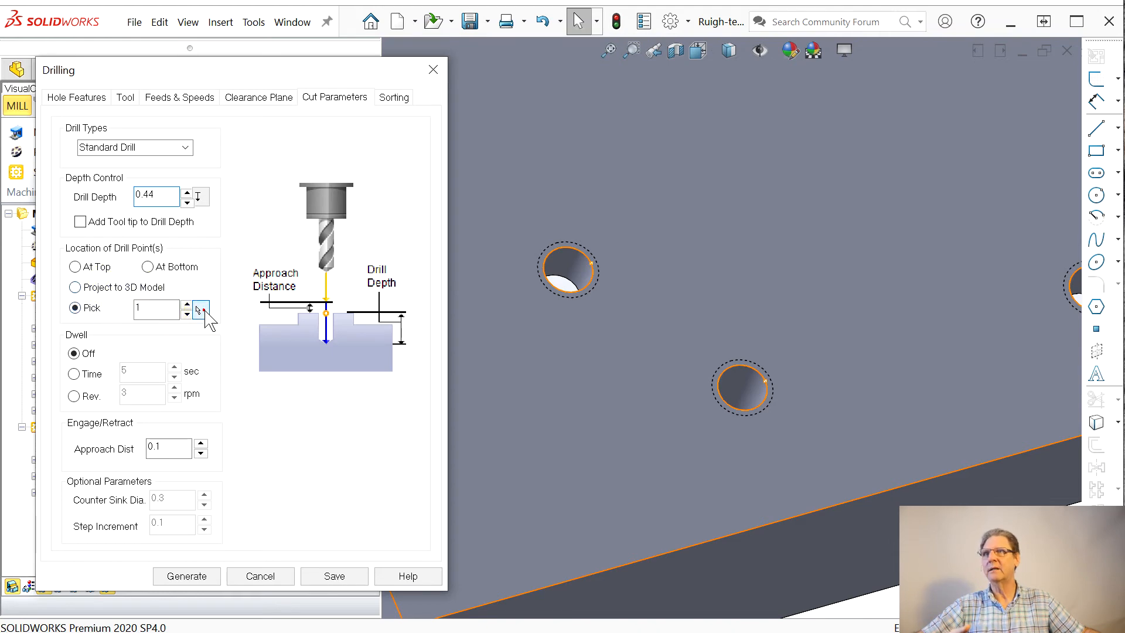
click(597, 286)
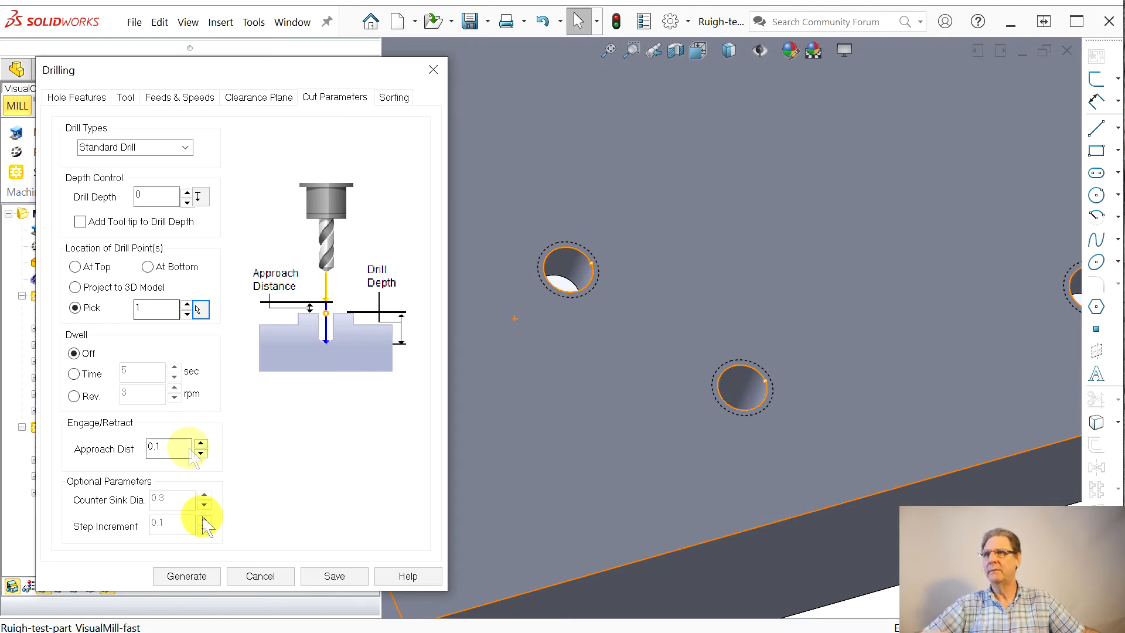
click(185, 576)
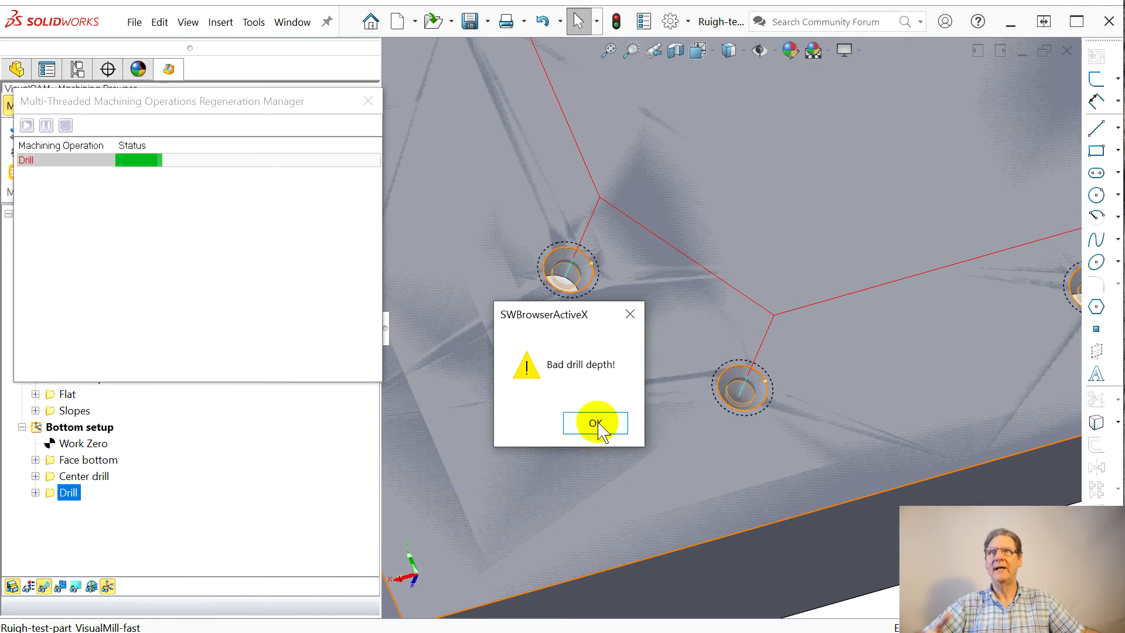
click(598, 426)
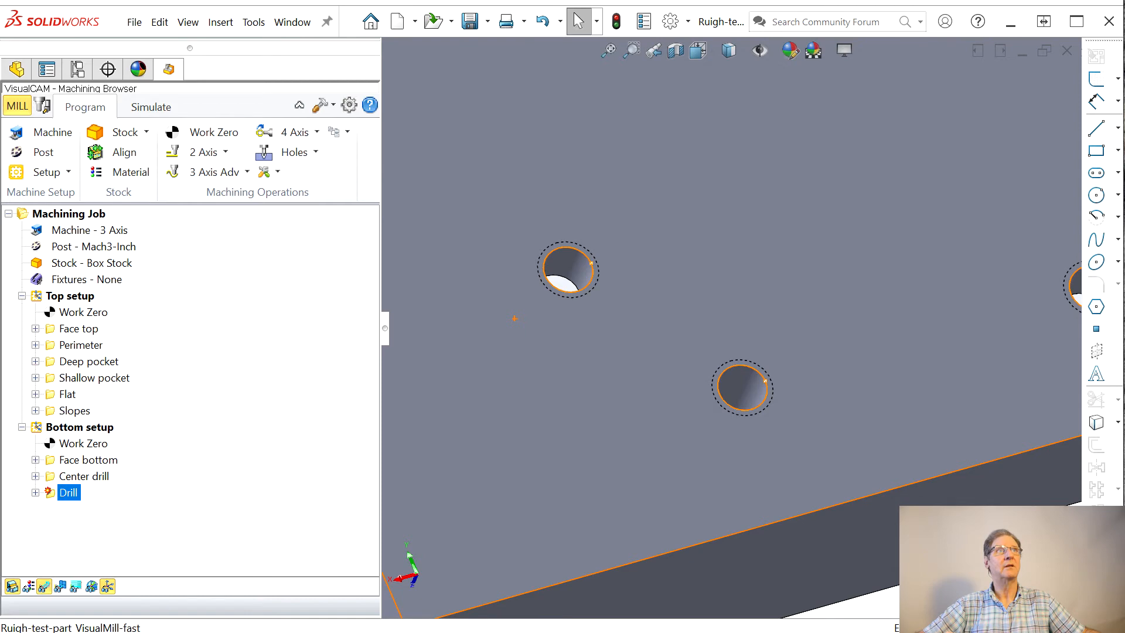
Step: Set the Drill operation's drill depth to 0.34 and regenerate its toolpath
double_click(68, 492)
drag(234, 76, 201, 68)
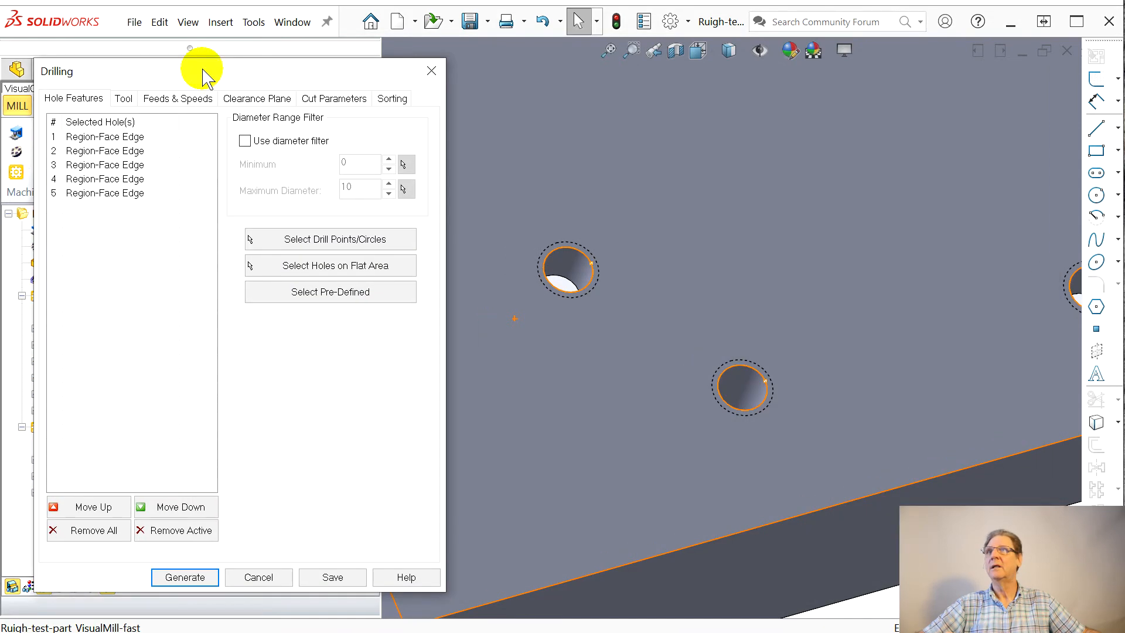
click(355, 100)
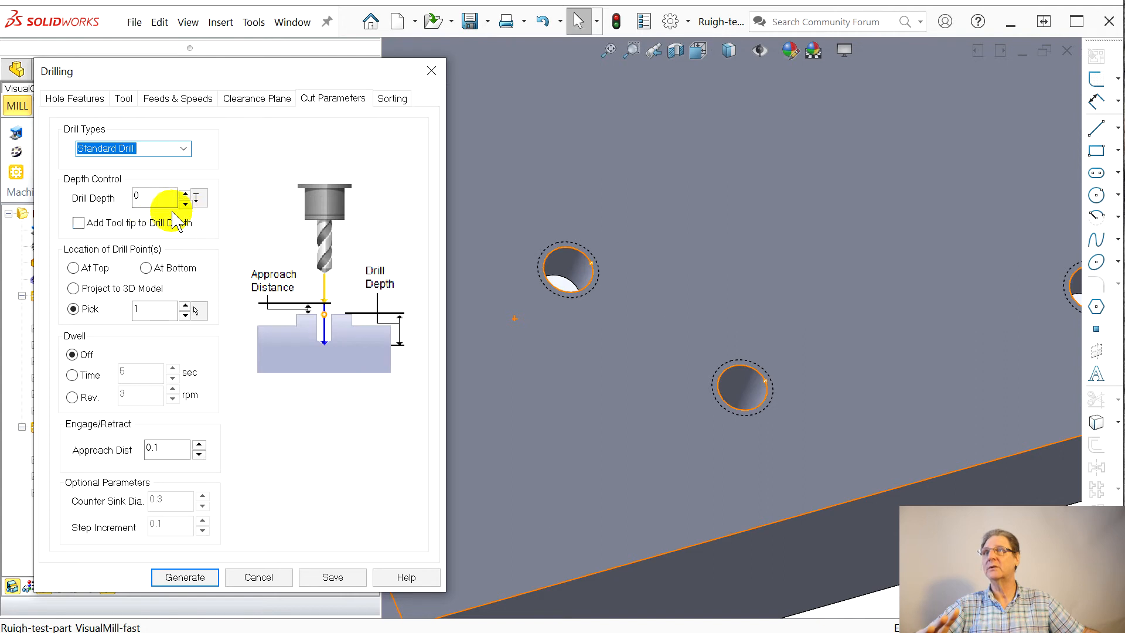
click(146, 199)
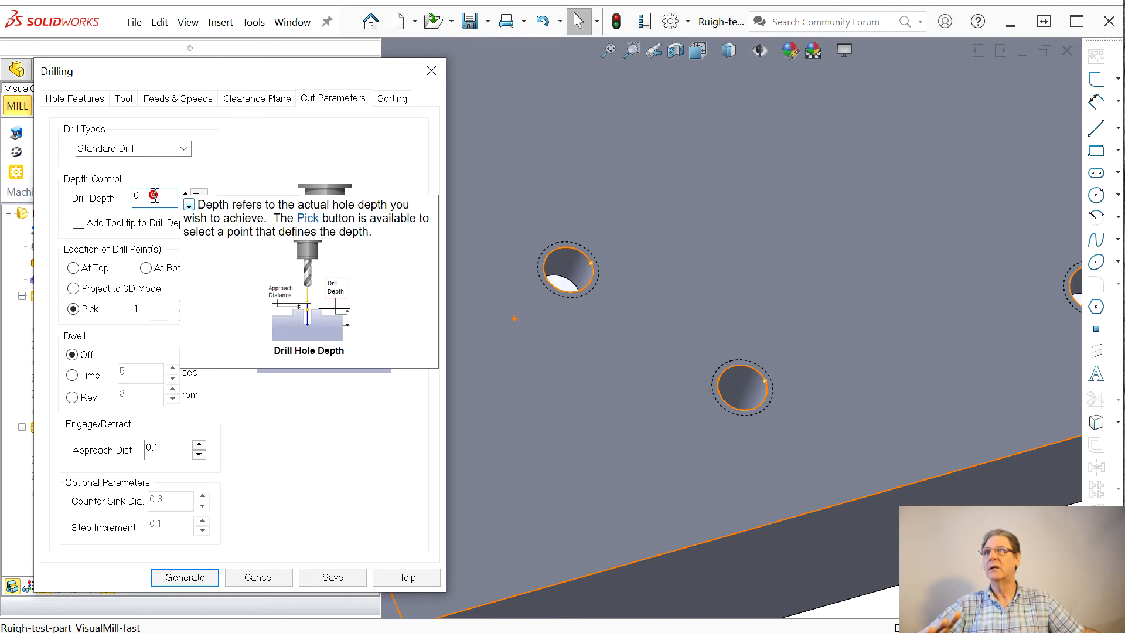
text(.44)
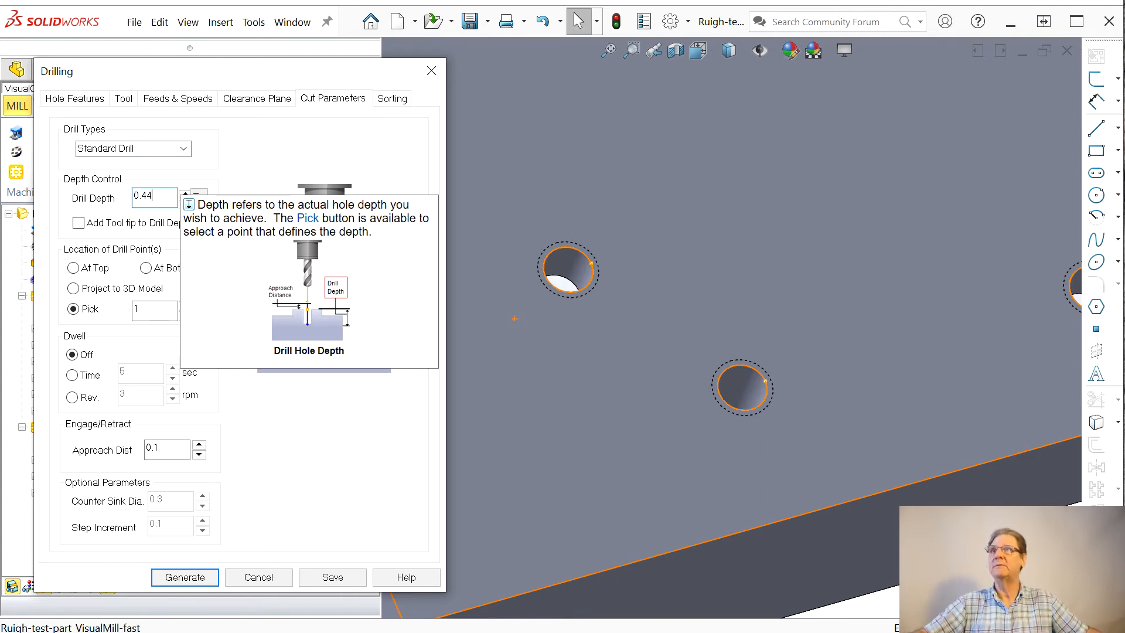
click(151, 311)
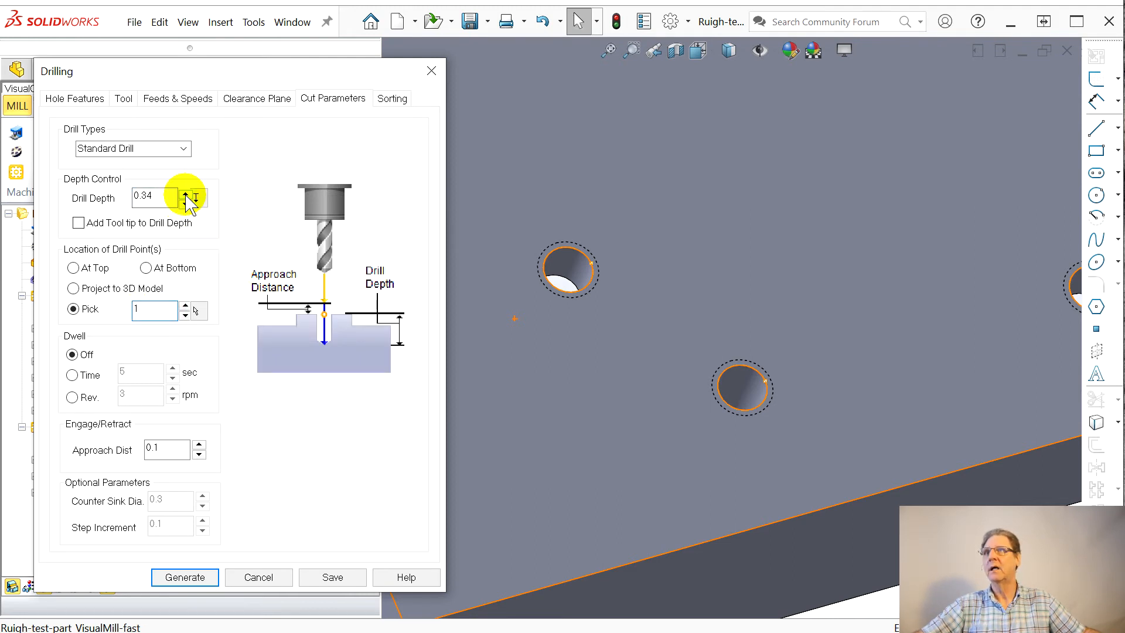
click(176, 576)
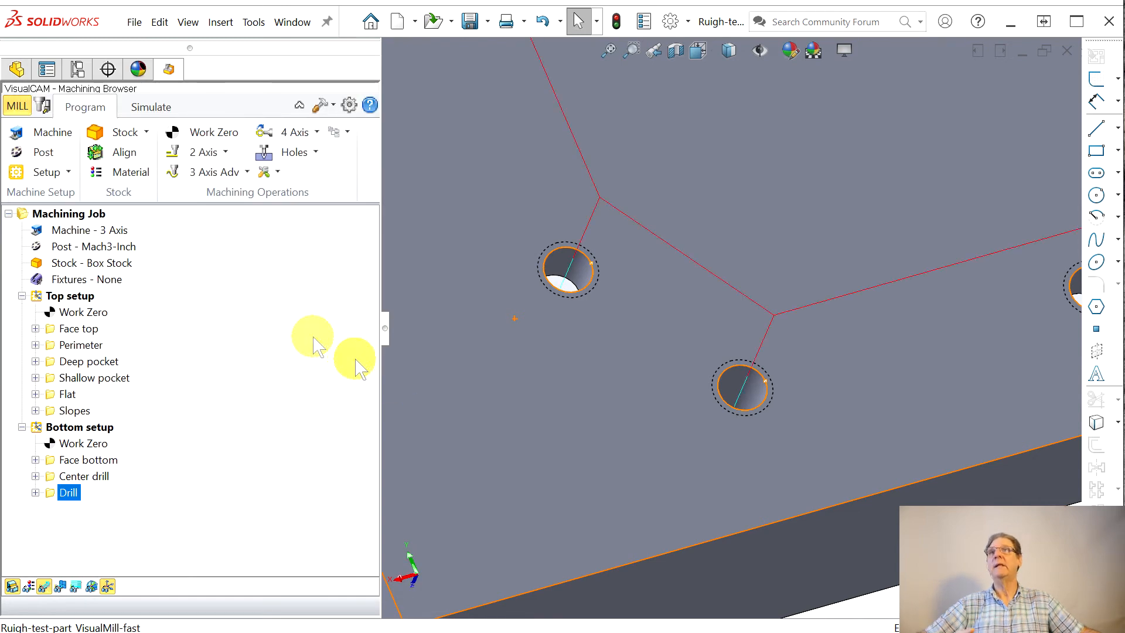
Step: Simulate the regenerated Drill toolpath and compare the stock with the part, examining the bottoms of the holes
click(151, 108)
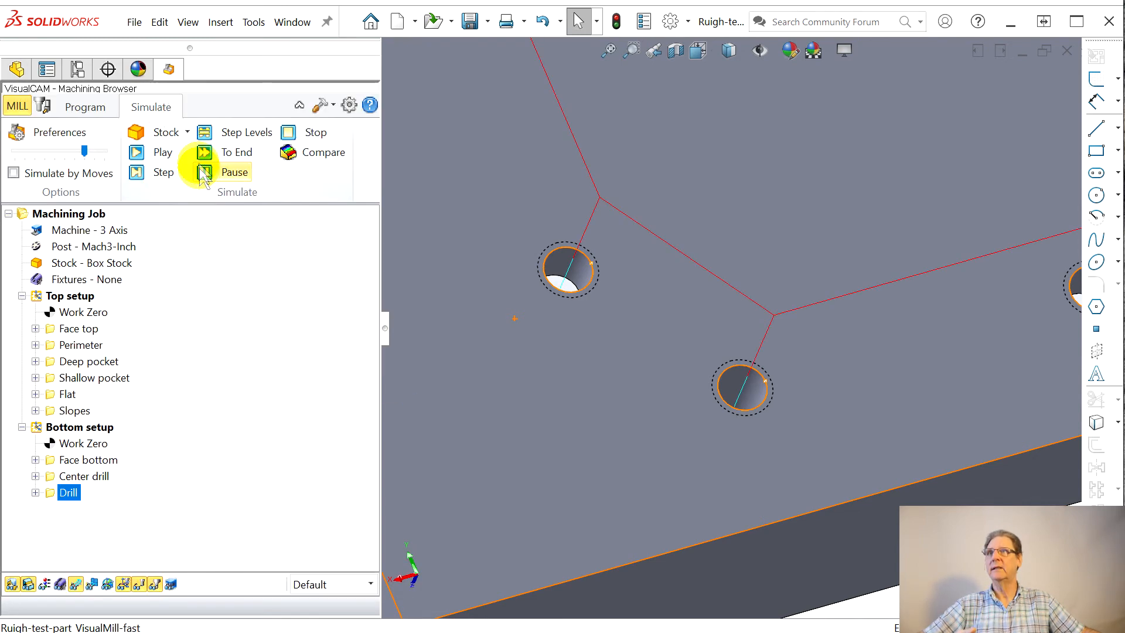
click(148, 153)
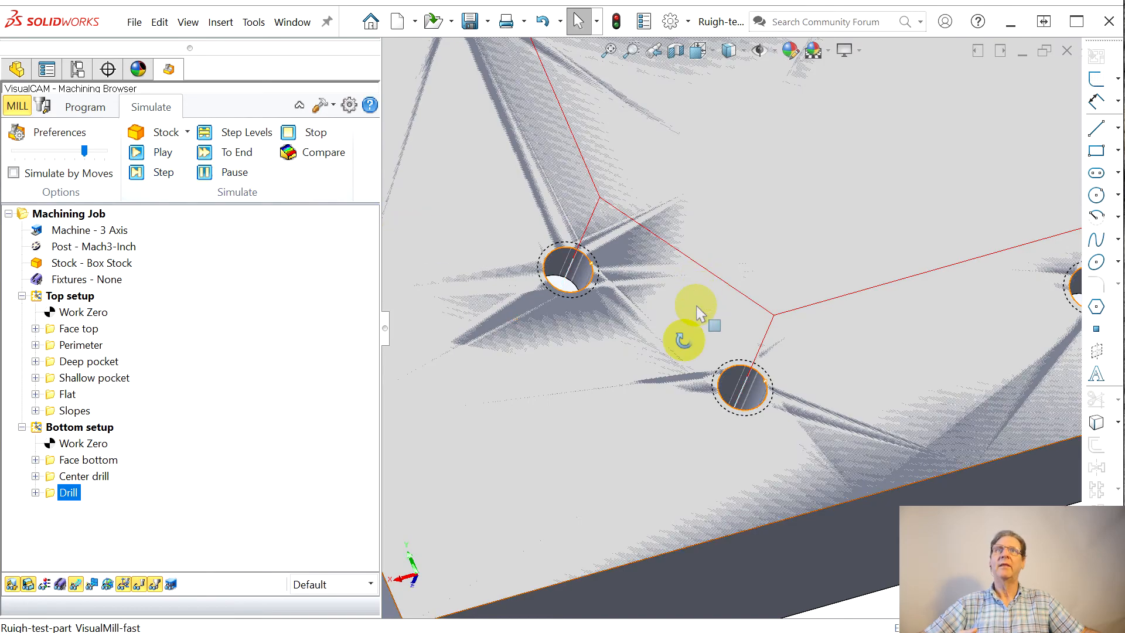
middle_drag(691, 301, 669, 378)
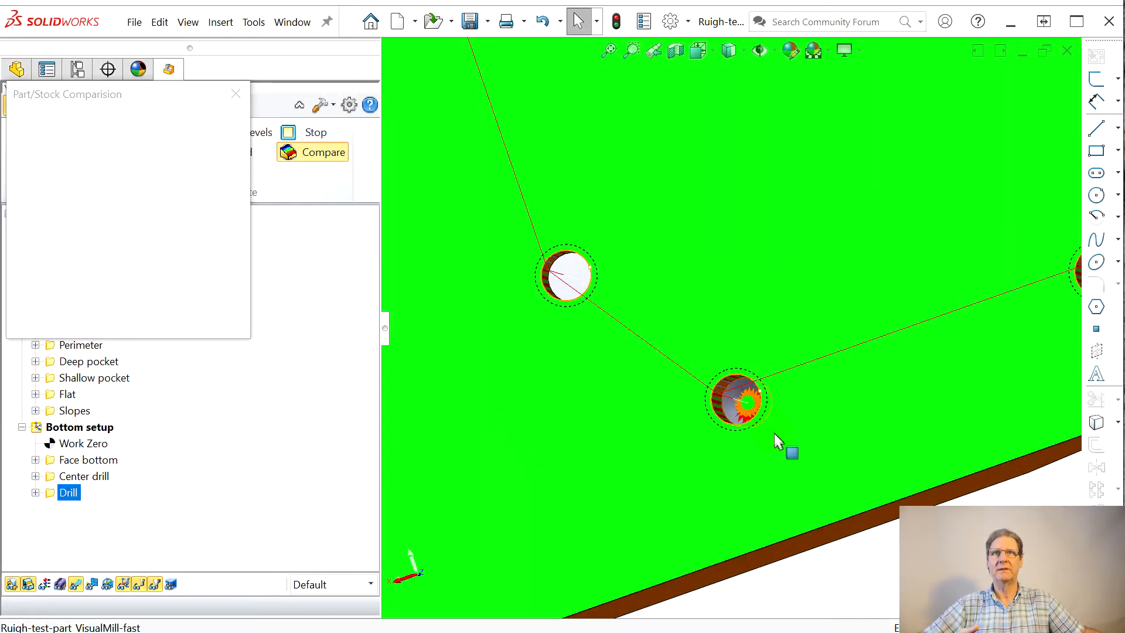
middle_drag(797, 454, 785, 422)
click(235, 94)
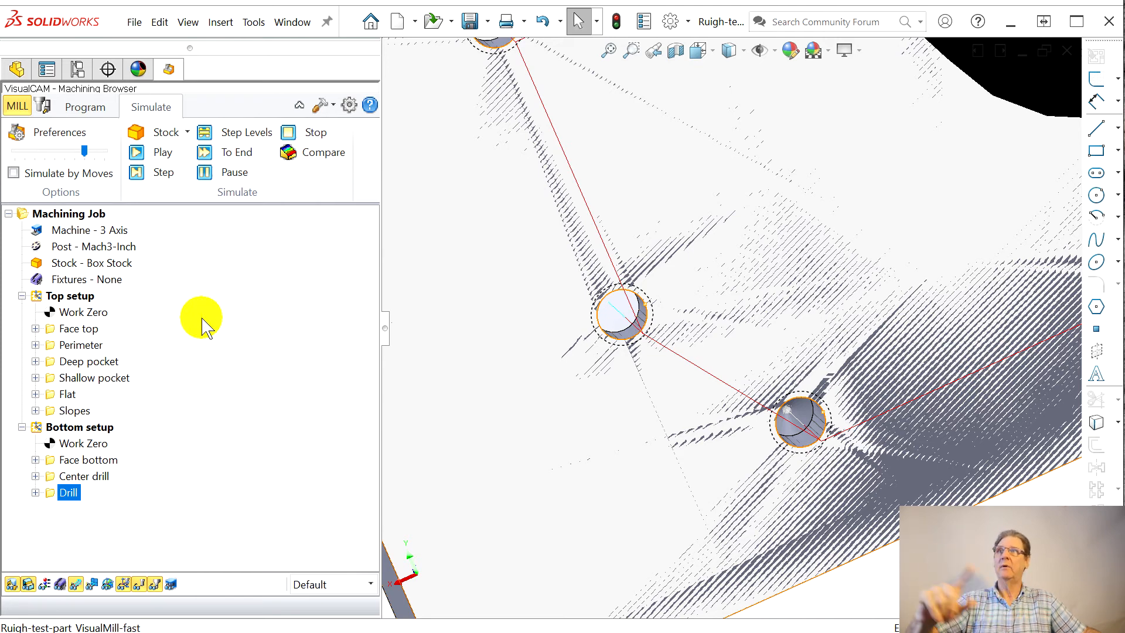
Step: Set the tip angle of the Drill operation's 1/4-Drill tool to 118
click(103, 110)
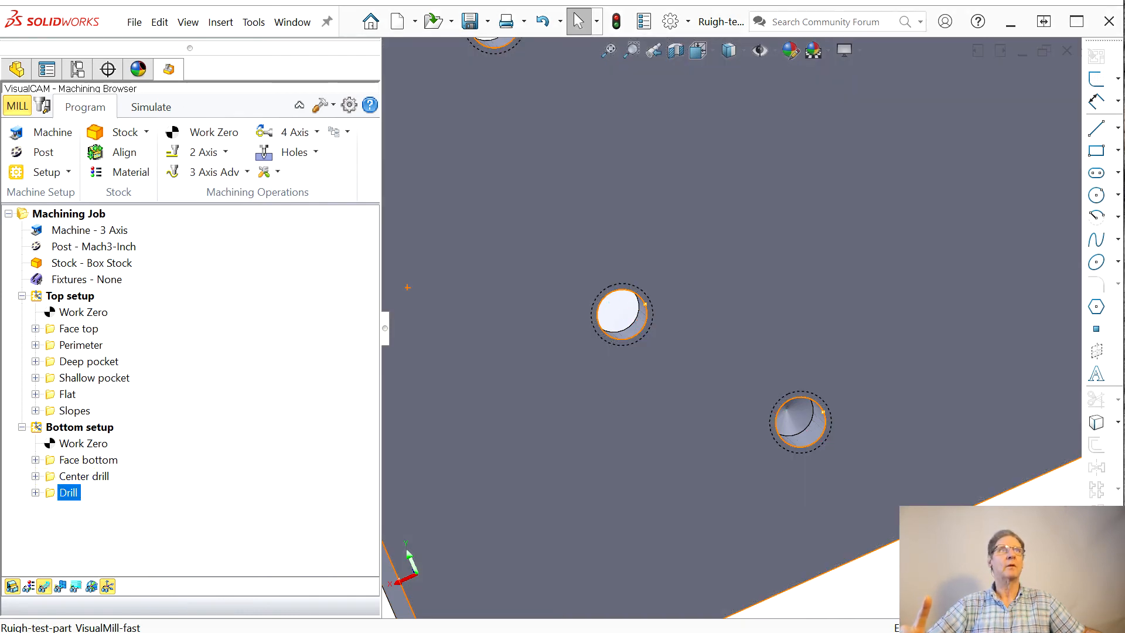
drag(1124, 91, 150, 59)
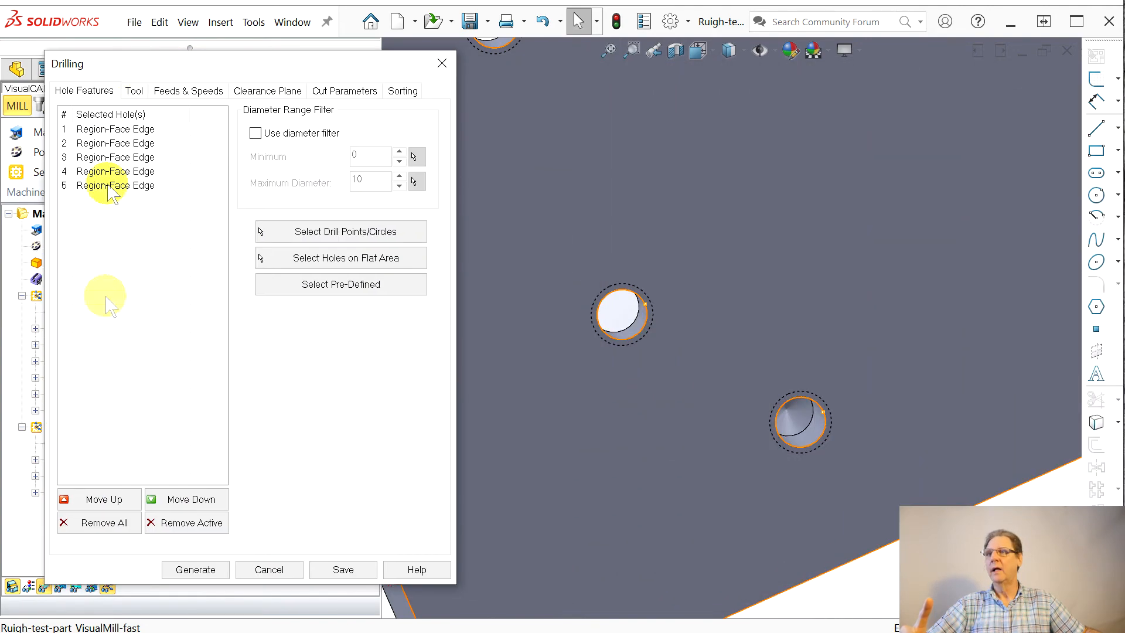
click(134, 92)
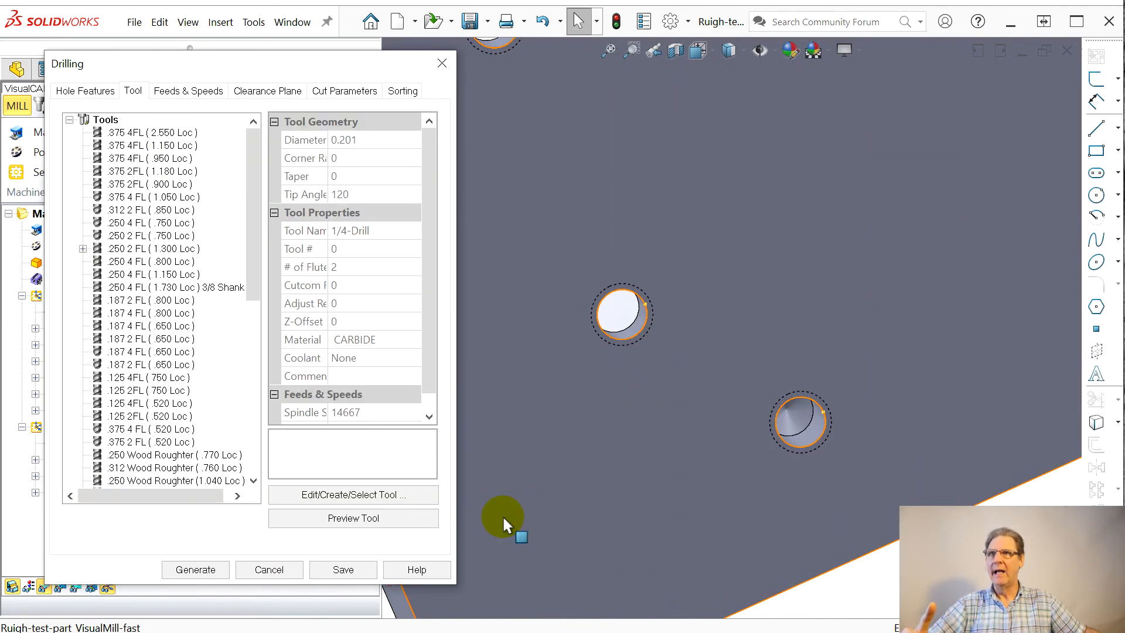
click(328, 496)
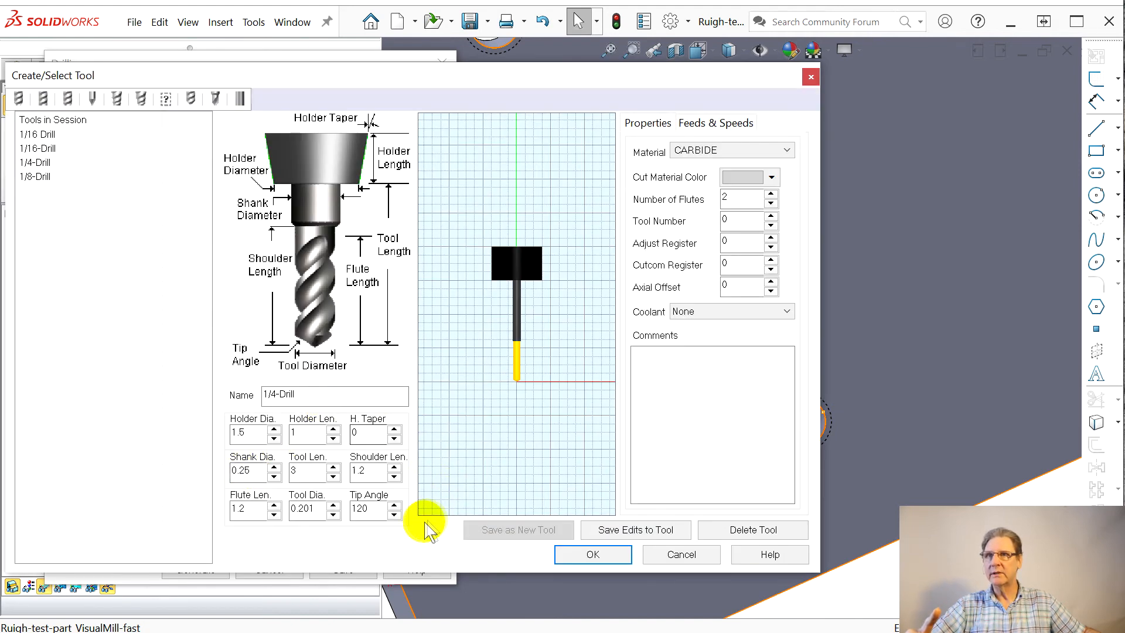
click(359, 511)
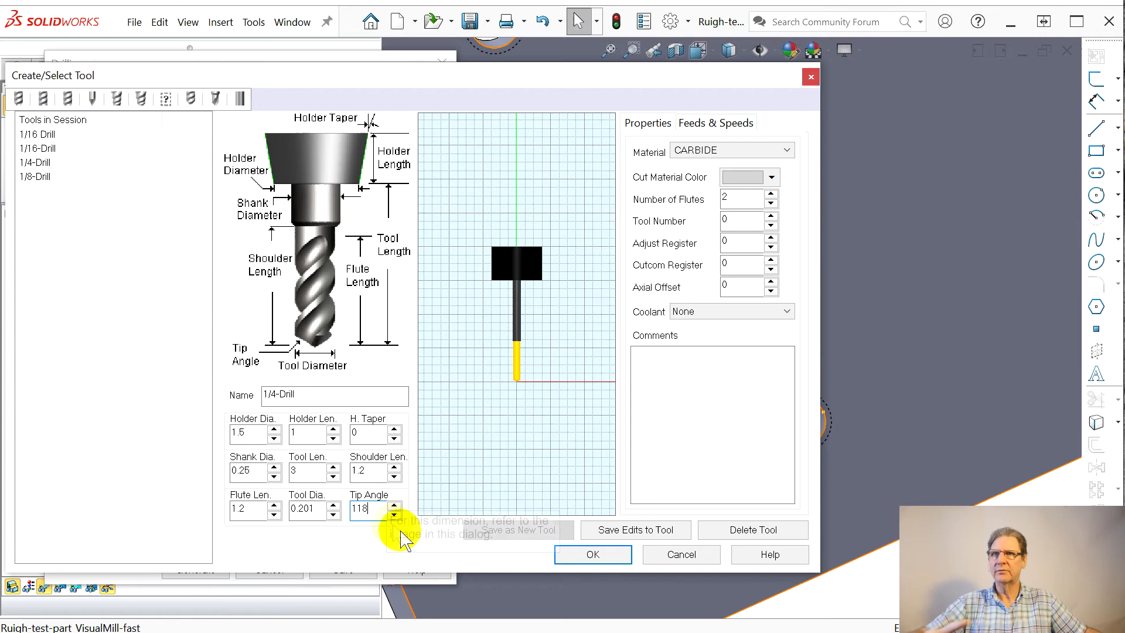
click(593, 555)
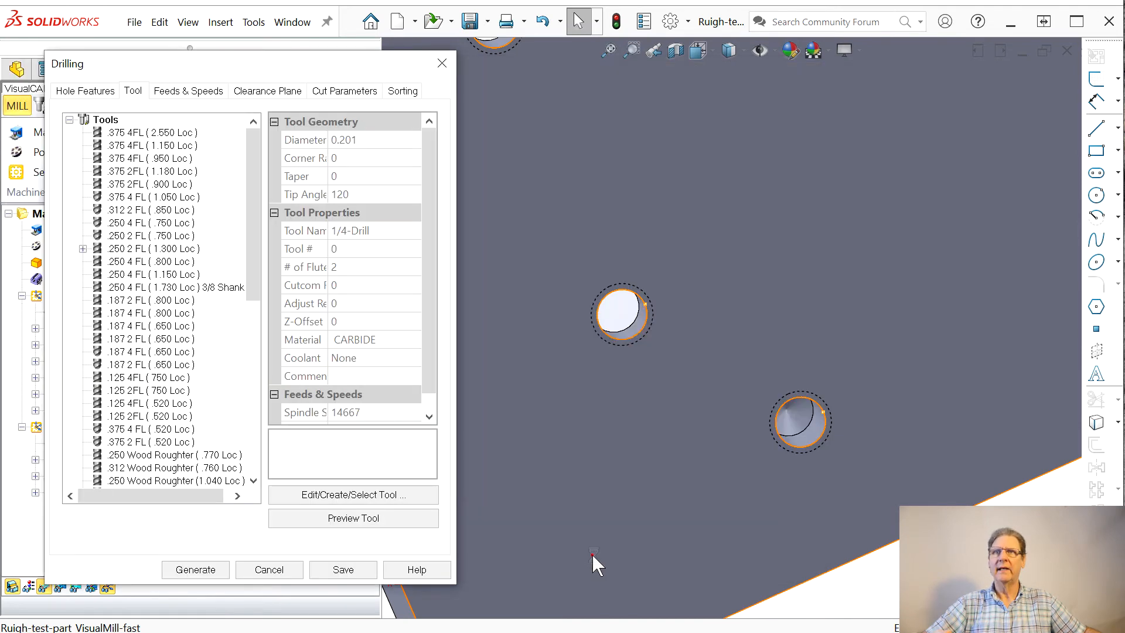
click(604, 426)
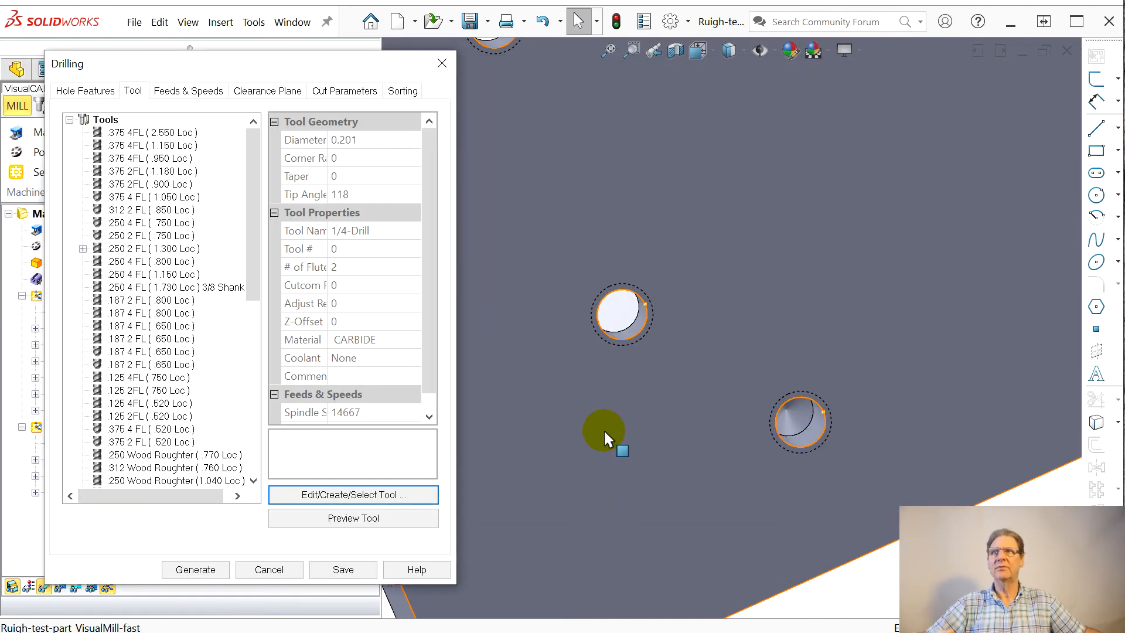
Step: Regenerate the Drill toolpath, then simulate it to the end and compare the stock with the part around the holes
drag(427, 346, 437, 261)
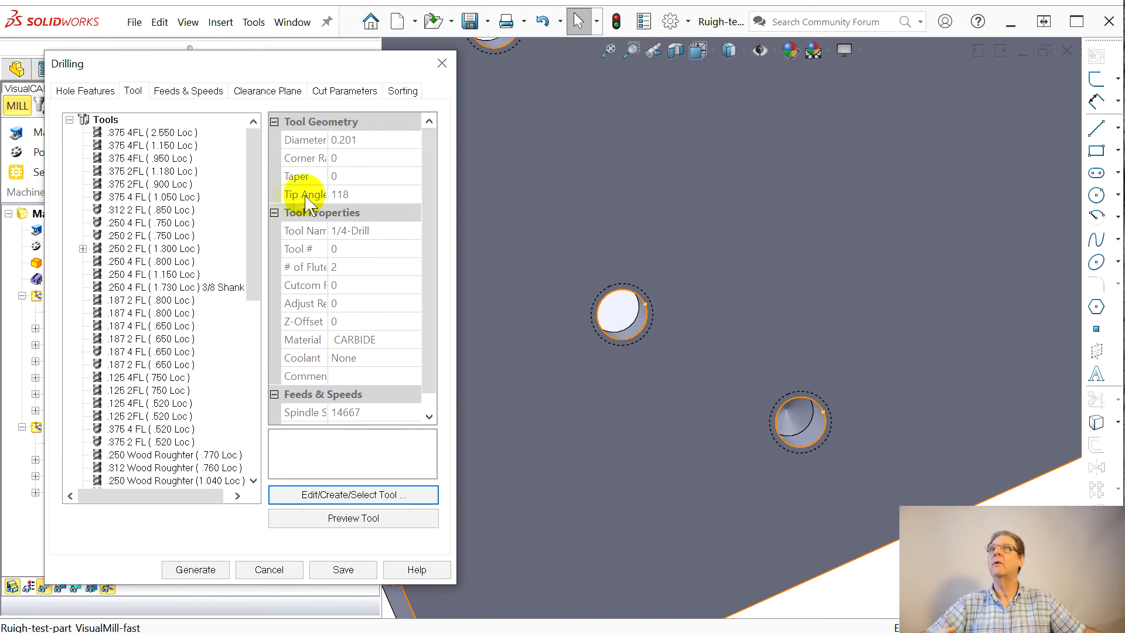
click(195, 569)
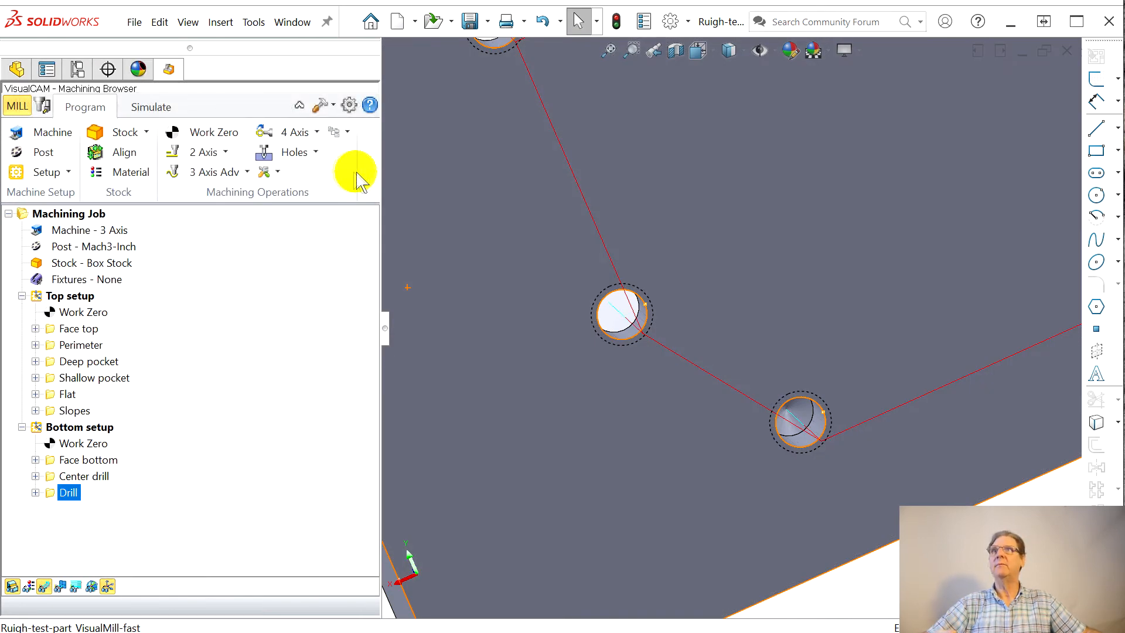
click(148, 108)
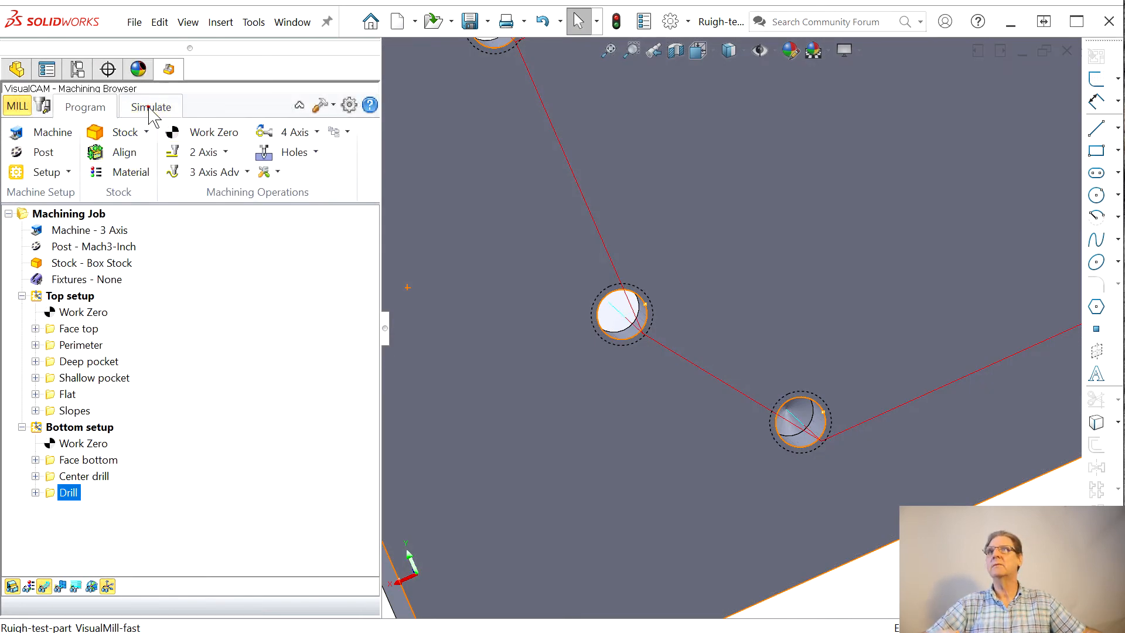
click(212, 152)
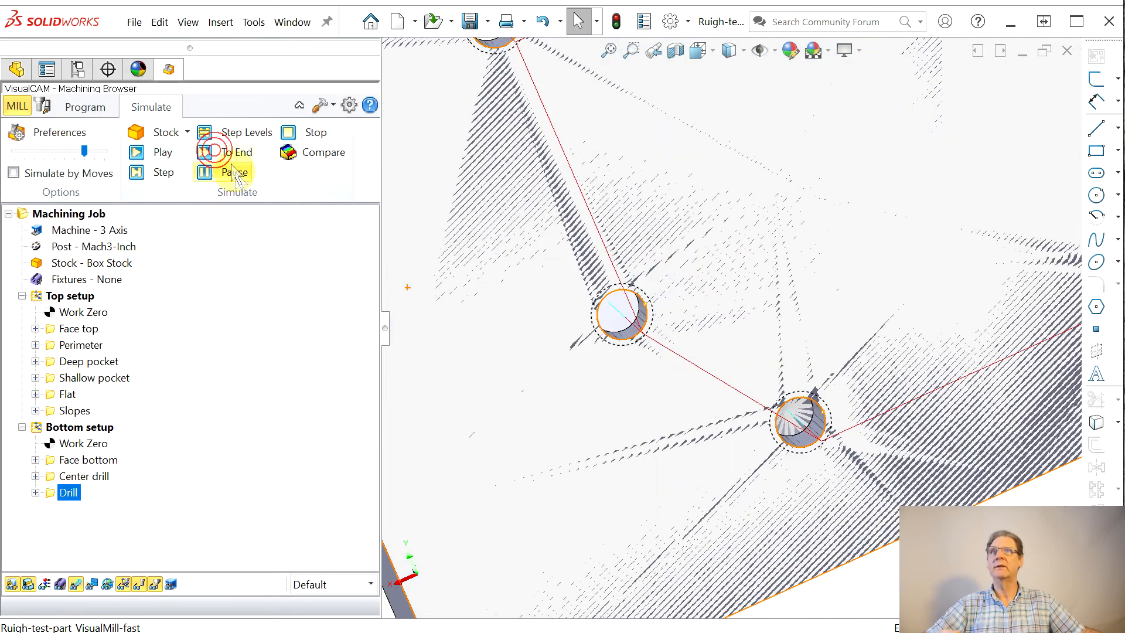
middle_drag(640, 412, 622, 352)
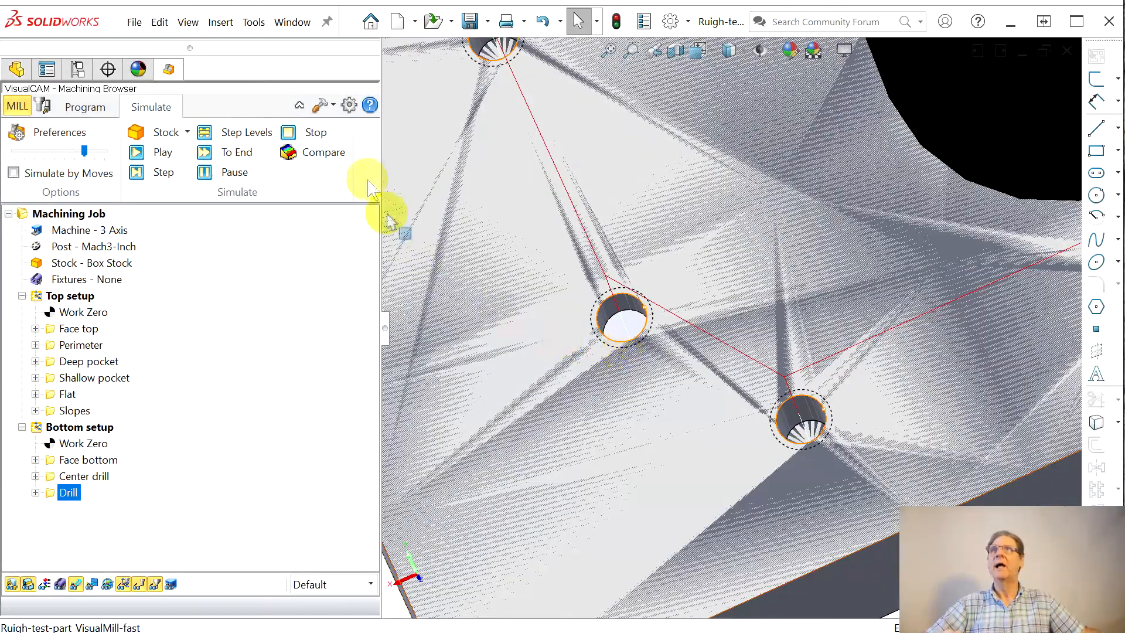
click(306, 154)
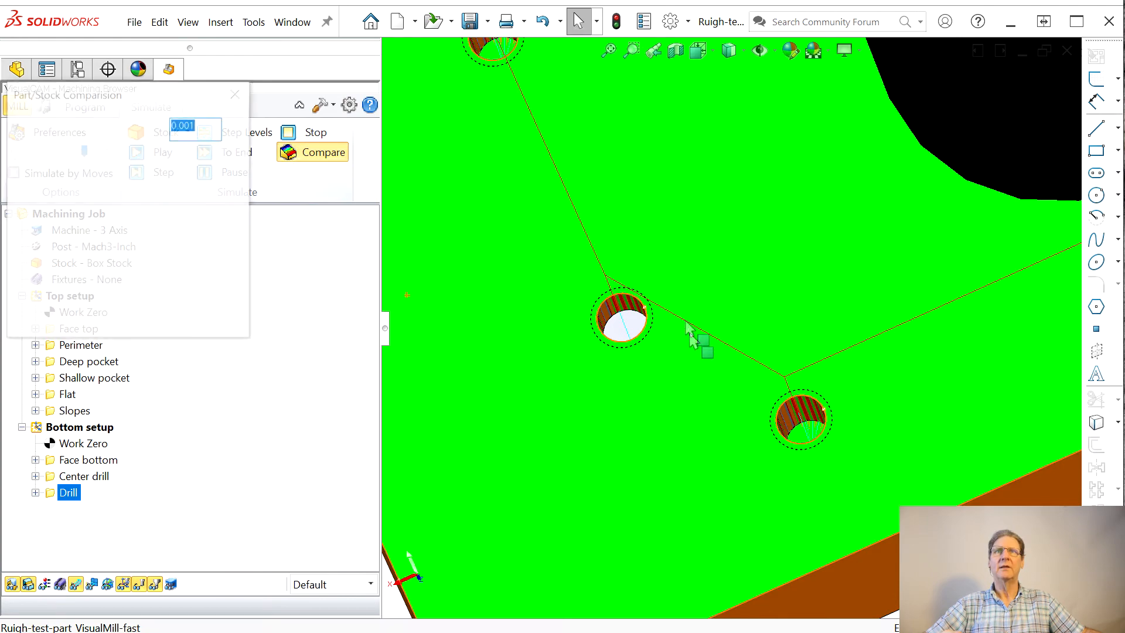
mouse_move(745, 486)
middle_down()
mouse_move(737, 429)
mouse_move(673, 342)
middle_up()
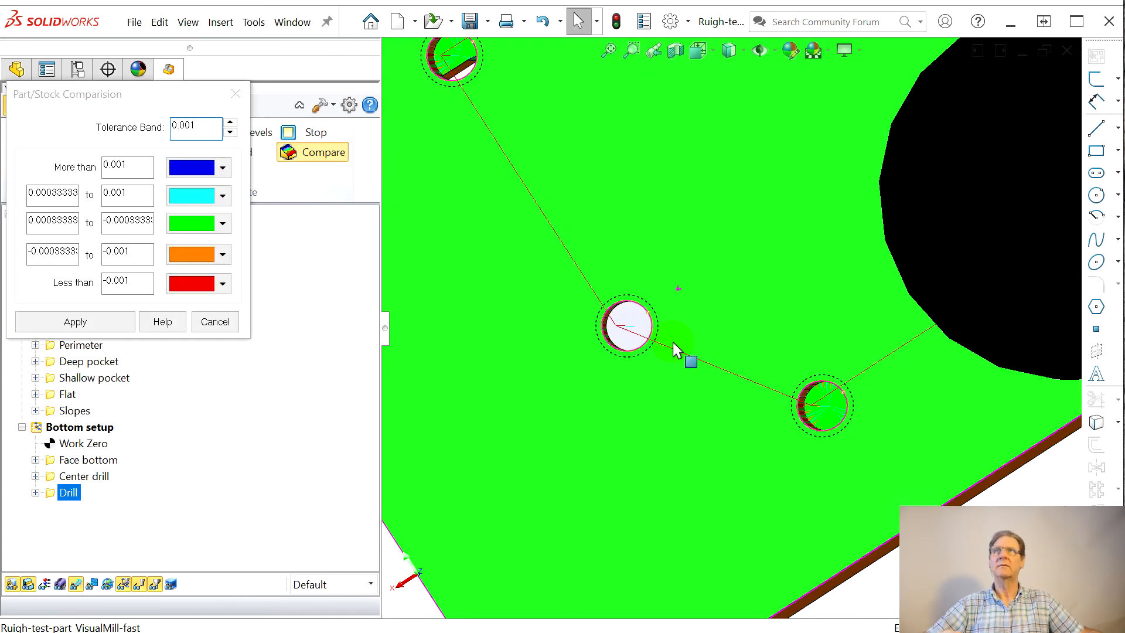
click(237, 93)
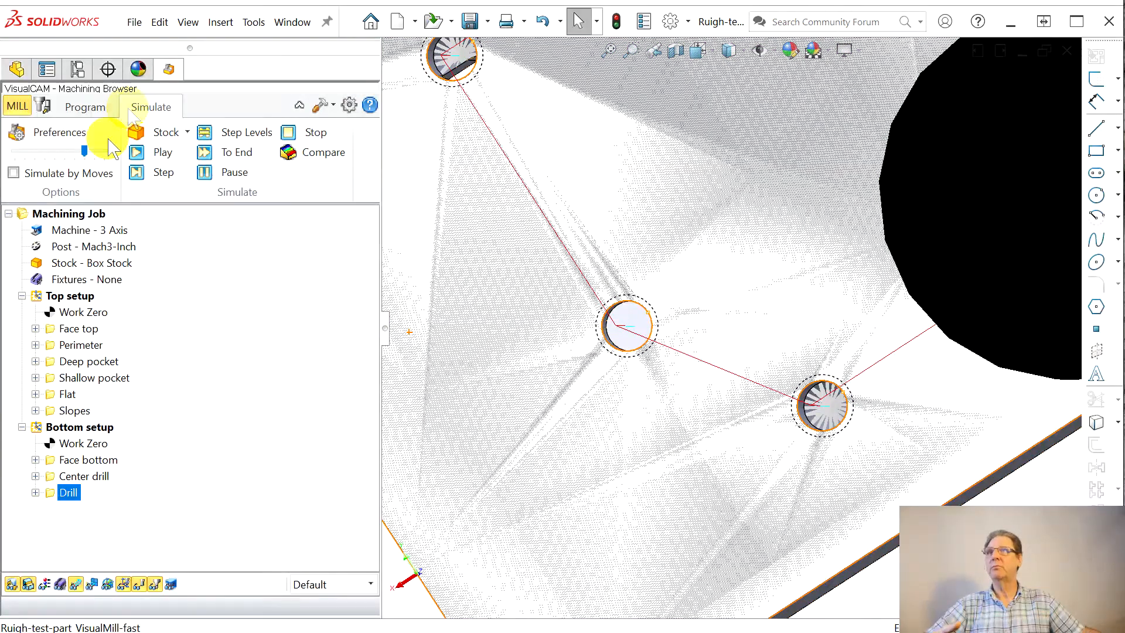
Step: Enable adding the tool tip to the Drill operation's depth, set the drill depth to 0.38, and regenerate the toolpath
click(87, 108)
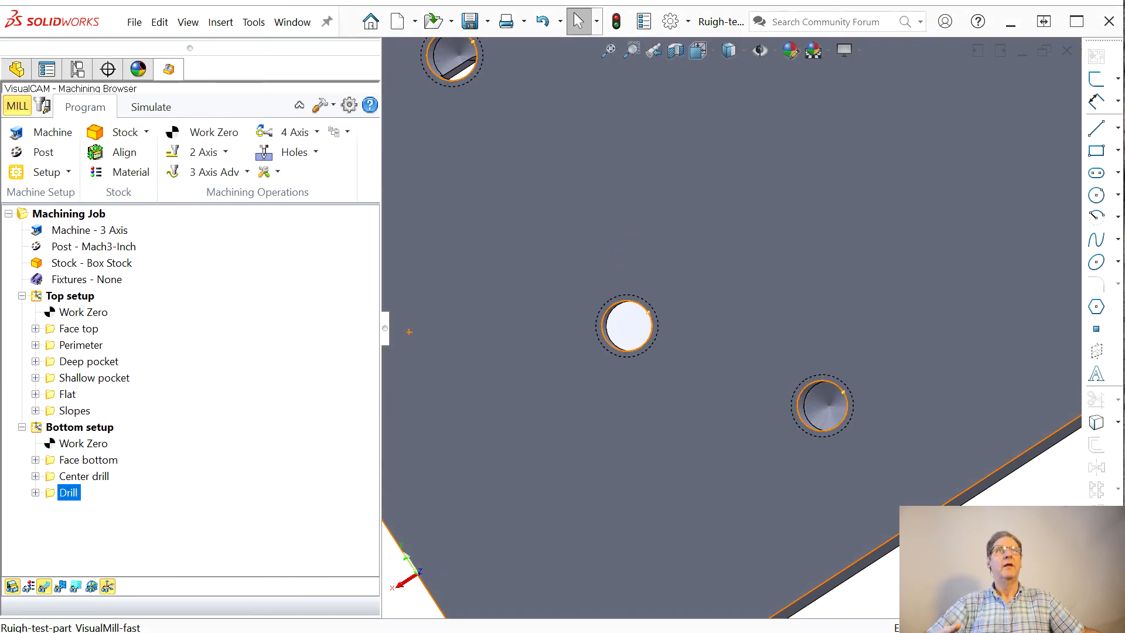
drag(574, 104, 282, 75)
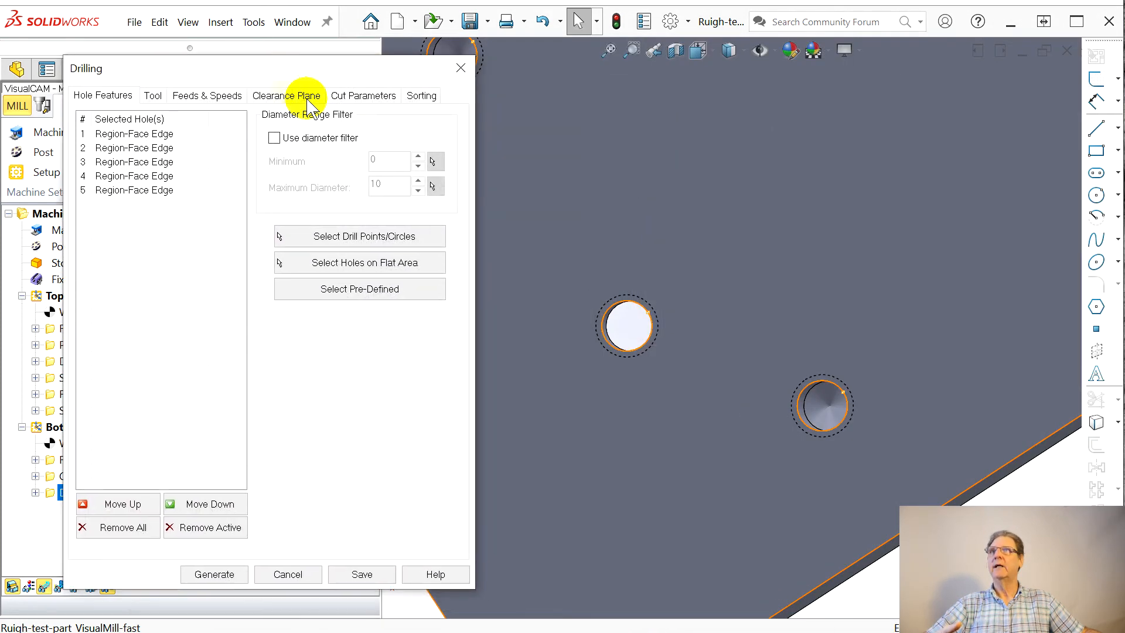
click(367, 98)
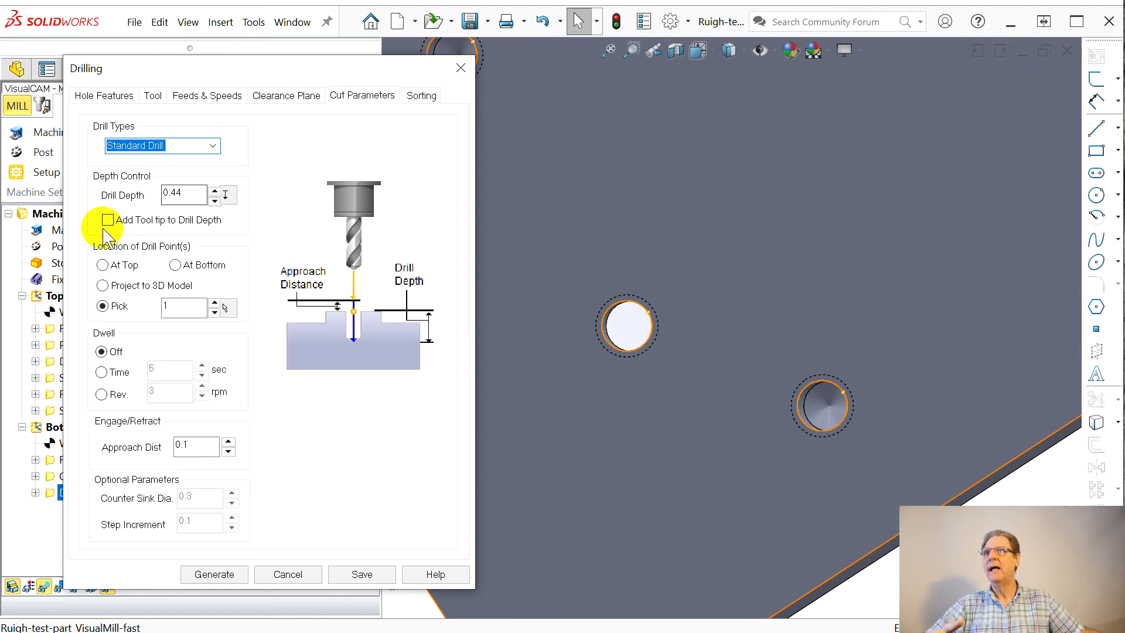
click(145, 218)
click(174, 193)
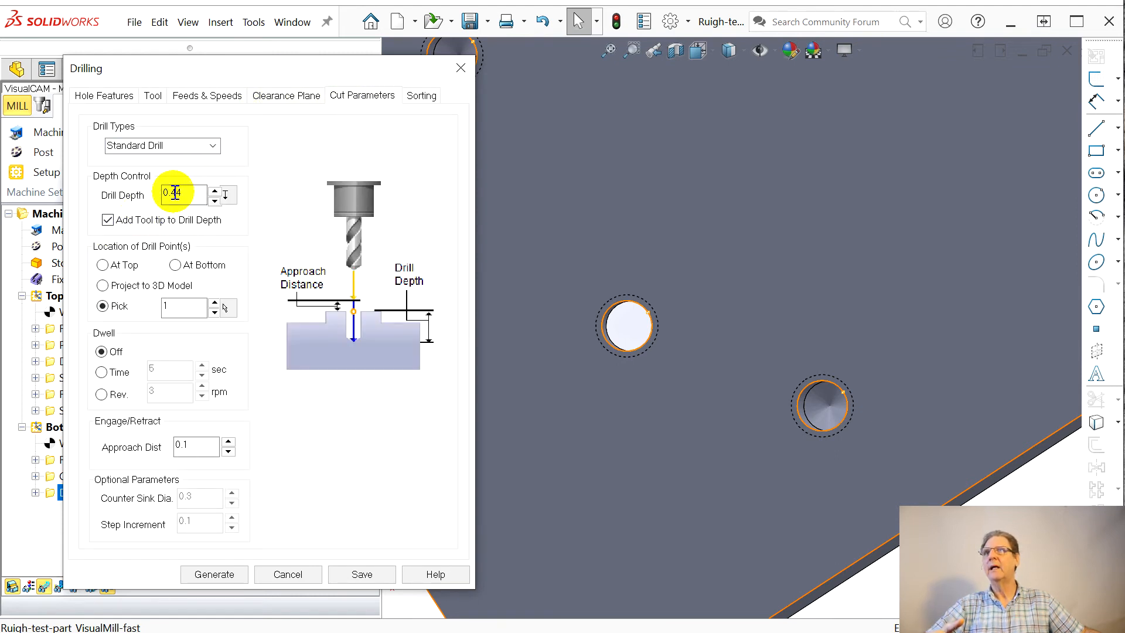
drag(174, 193, 185, 195)
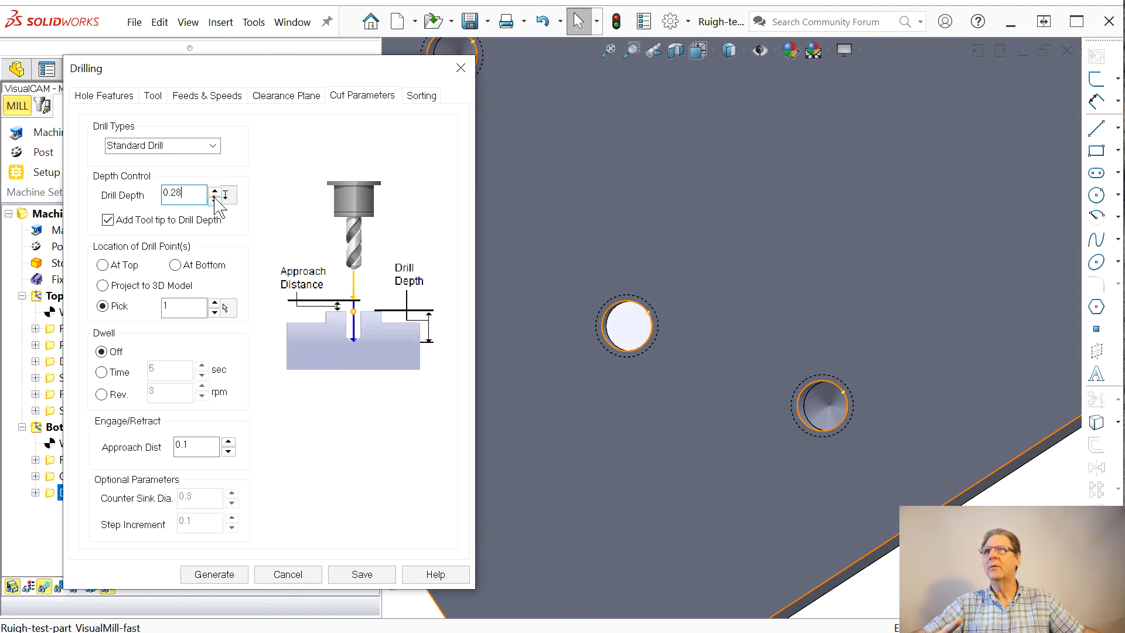
click(218, 574)
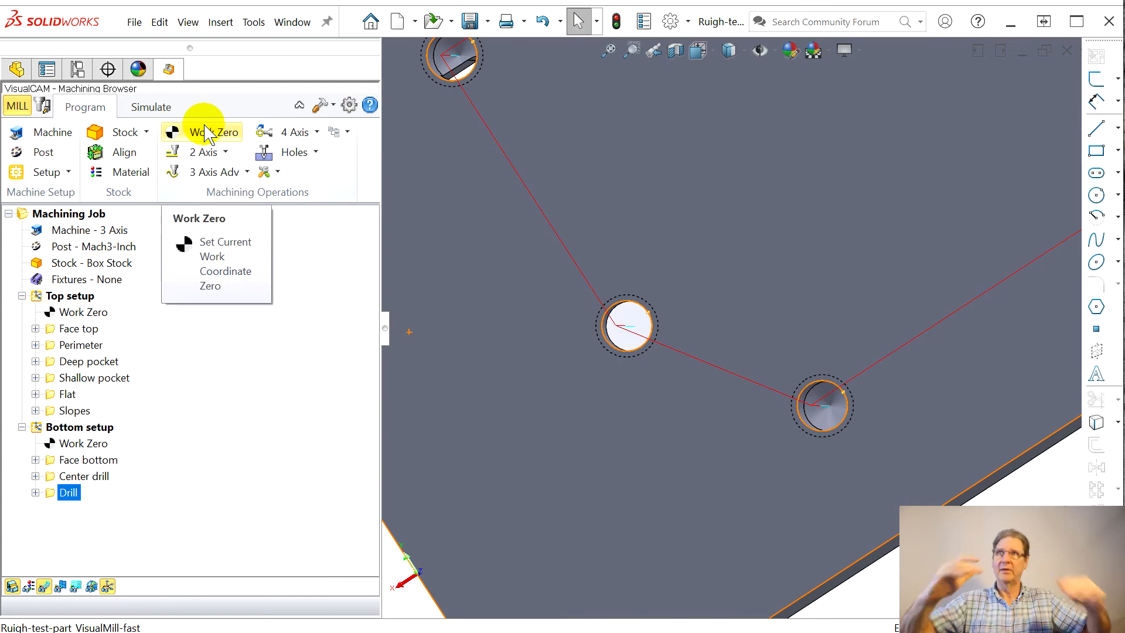
Step: Simulate the Drill toolpath with the 0.38 depth and compare the stock with the part, examining the blind hole's bottom
click(157, 115)
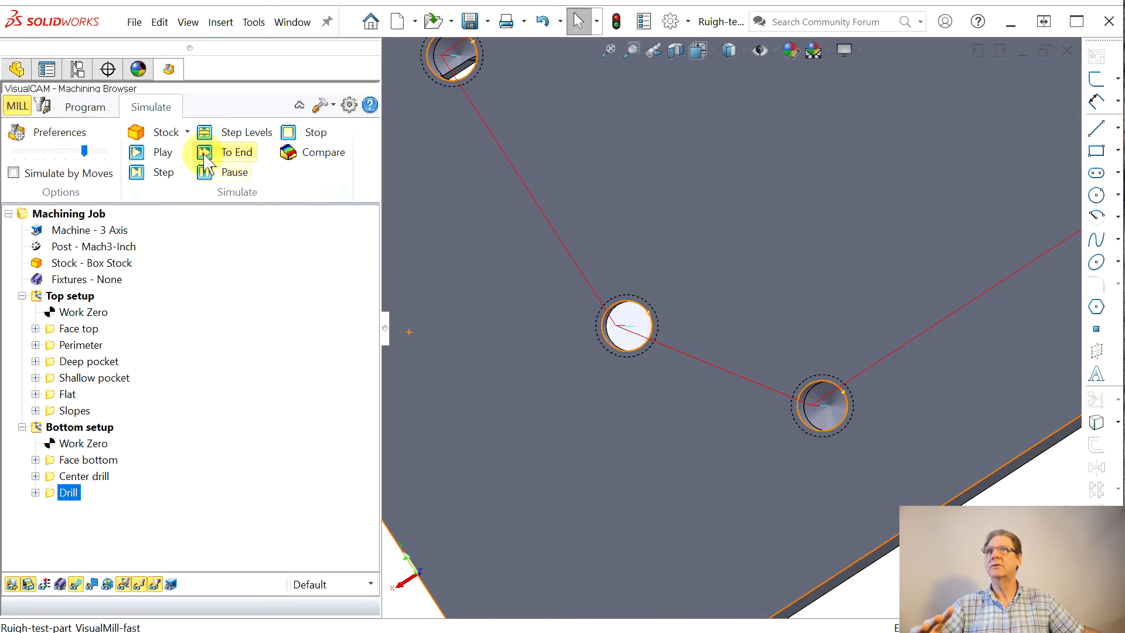
click(205, 159)
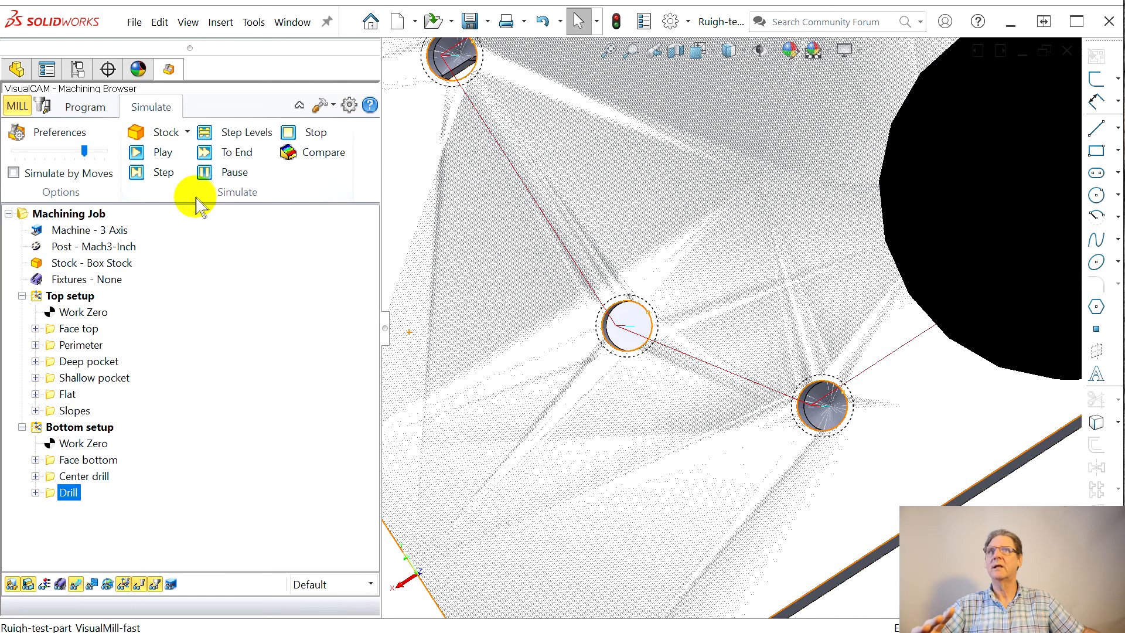
click(286, 151)
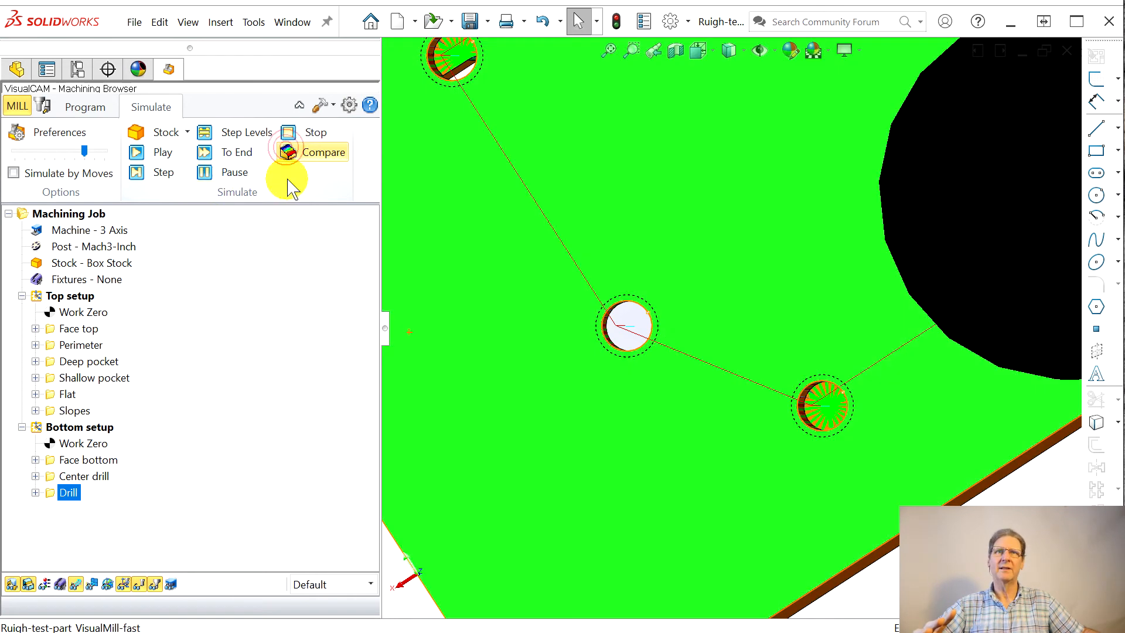
middle_drag(889, 293, 709, 293)
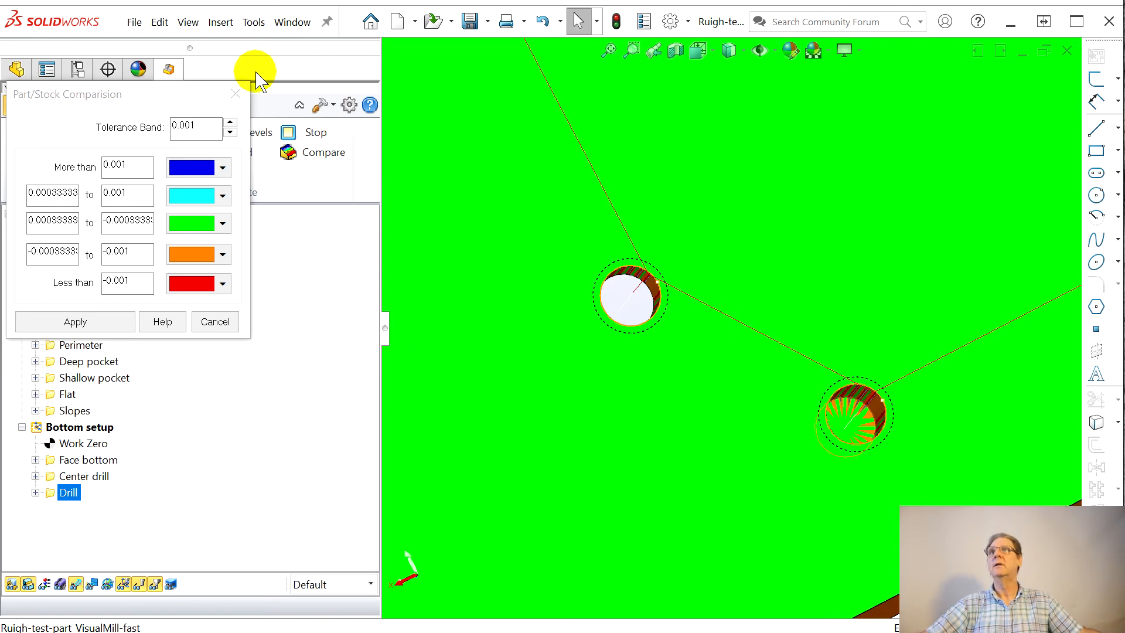
click(236, 94)
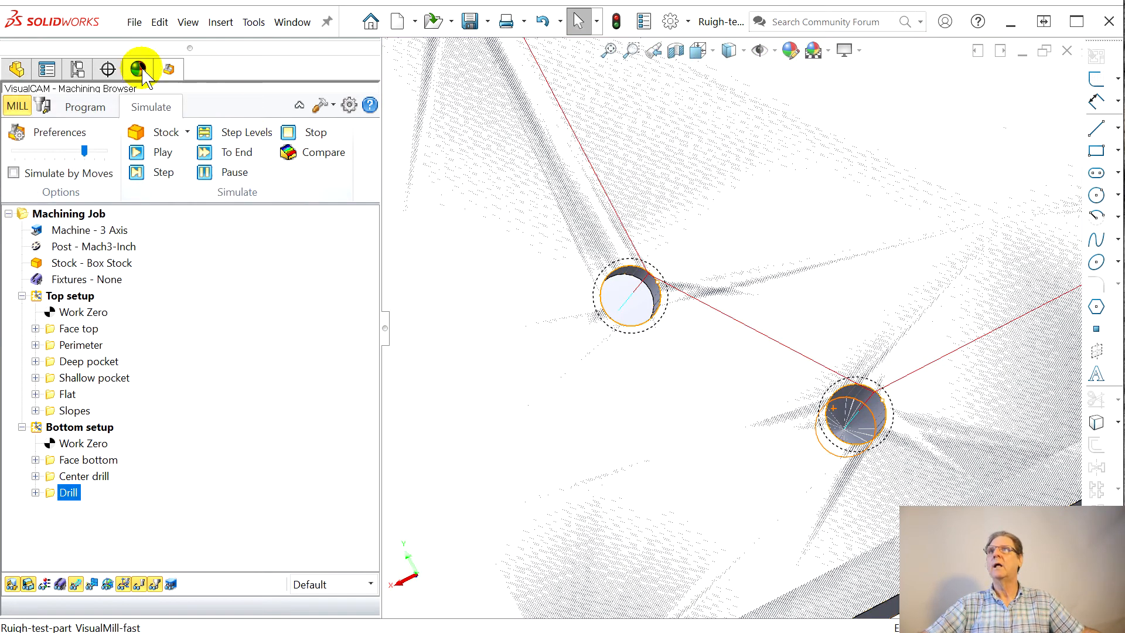
Step: Start a Tap operation after Drill in the bottom setup and choose the part's bottom face as the flat area containing its holes
click(91, 107)
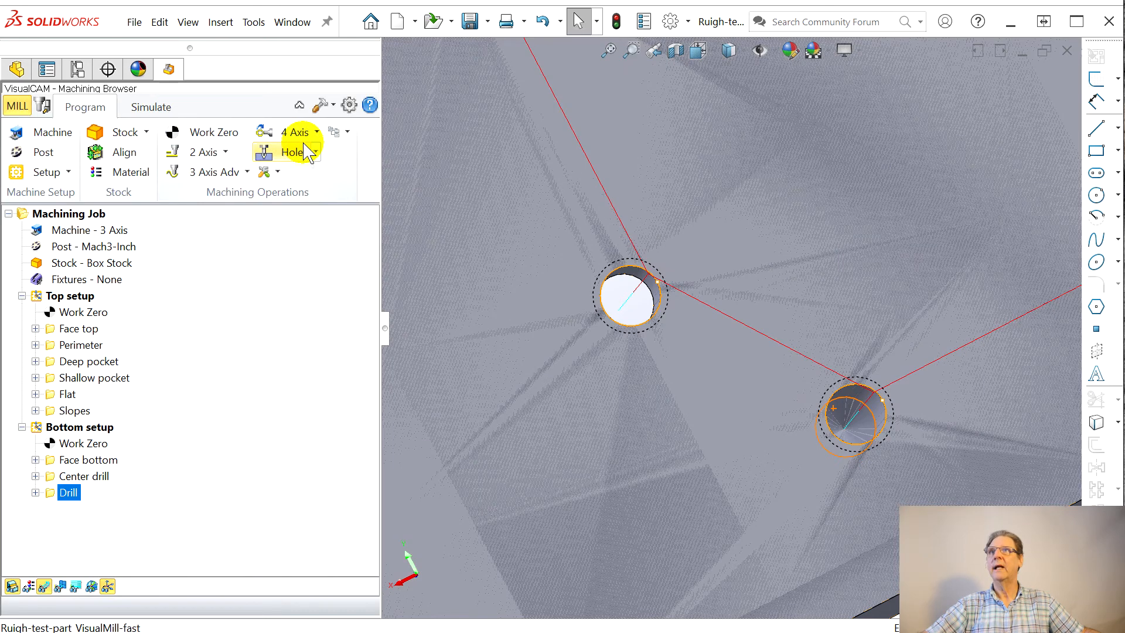
click(316, 152)
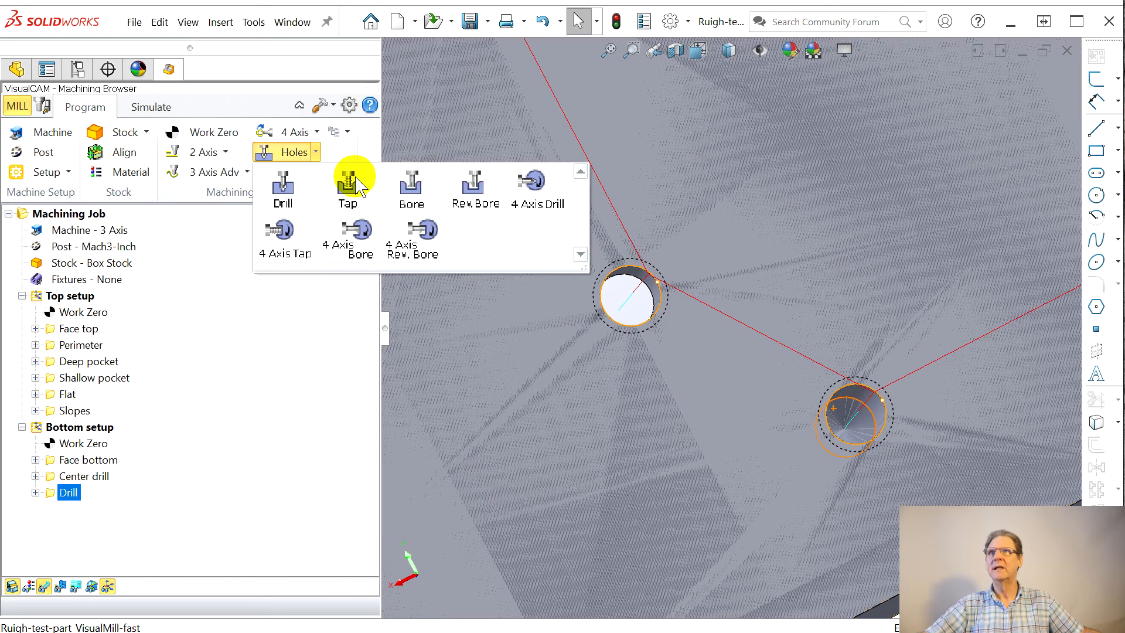
click(346, 191)
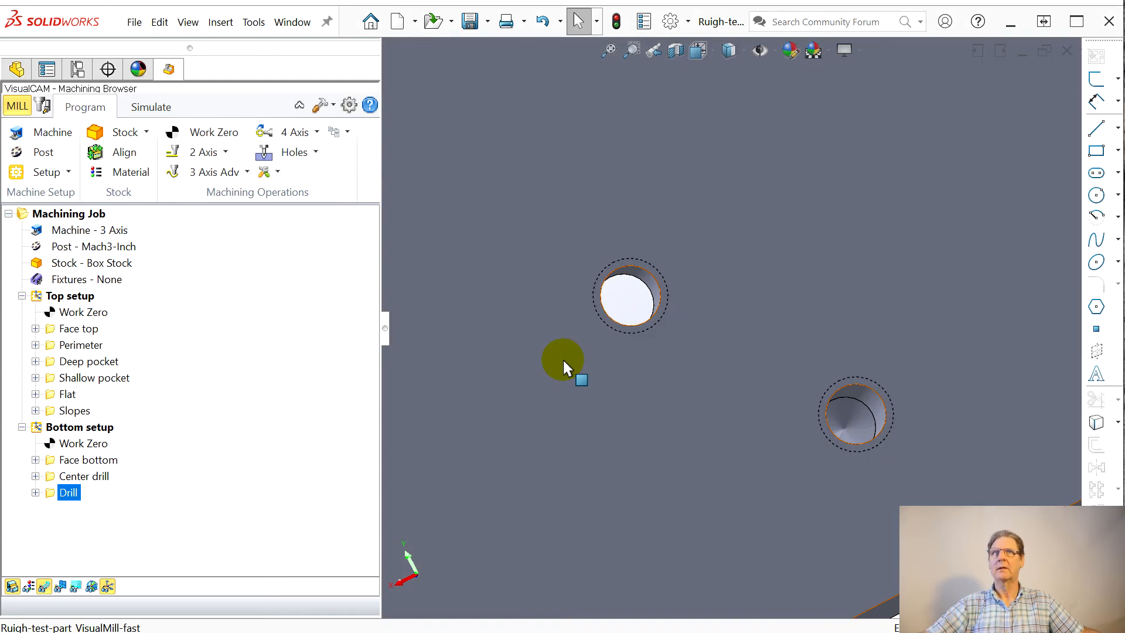
scroll(564, 357, down, 1)
drag(1124, 105, 189, 57)
scroll(881, 336, up, 8)
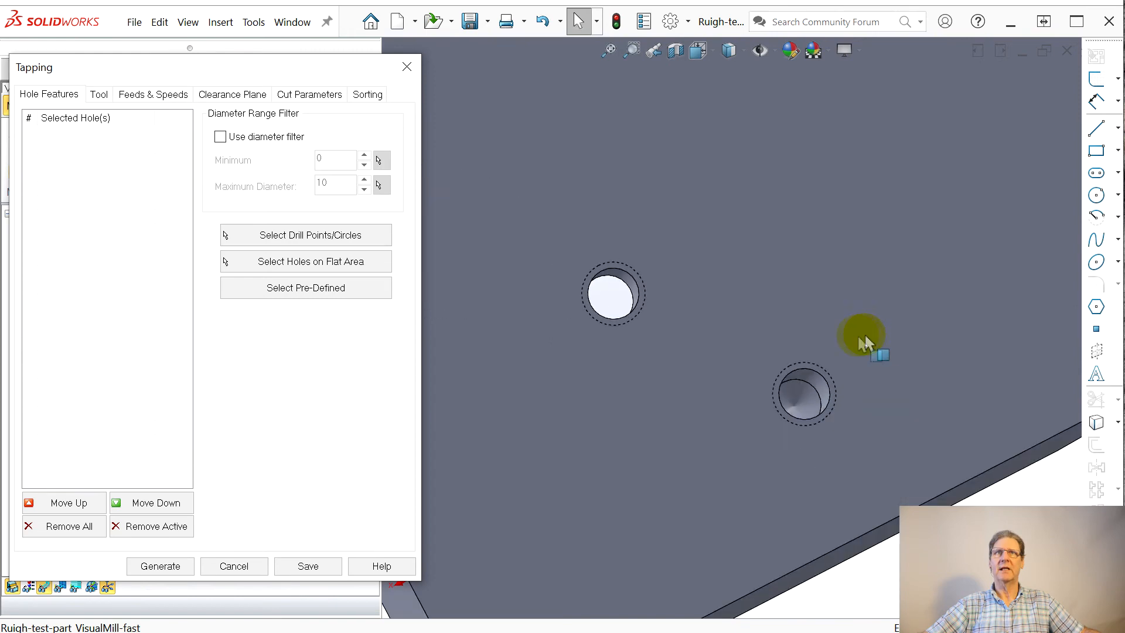
middle_drag(684, 261, 701, 157)
scroll(729, 161, down, 2)
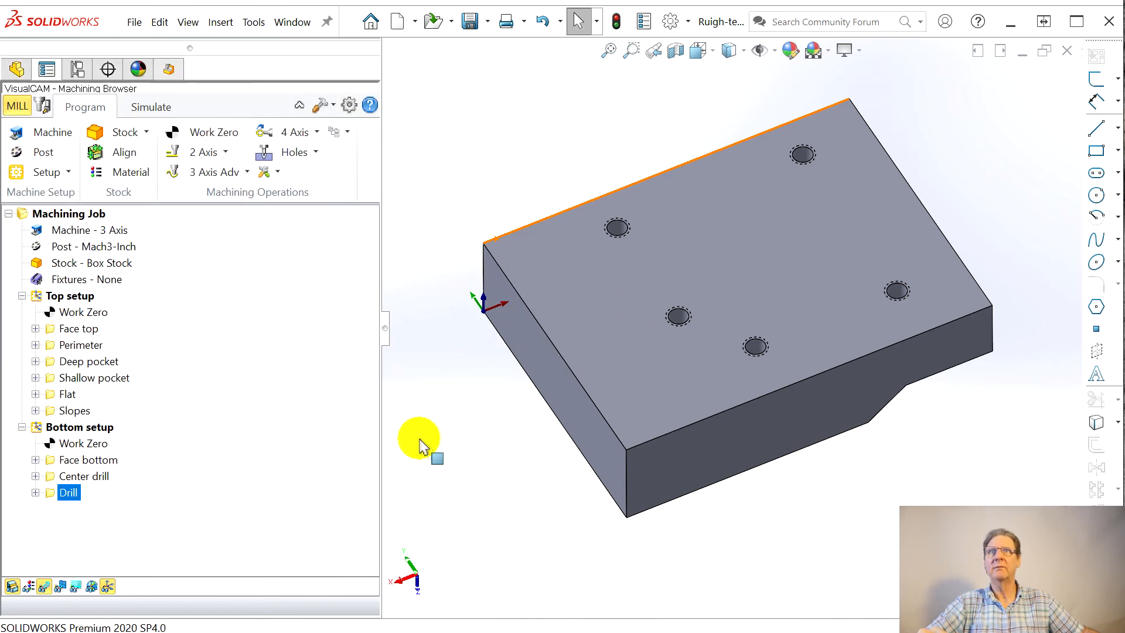
click(542, 319)
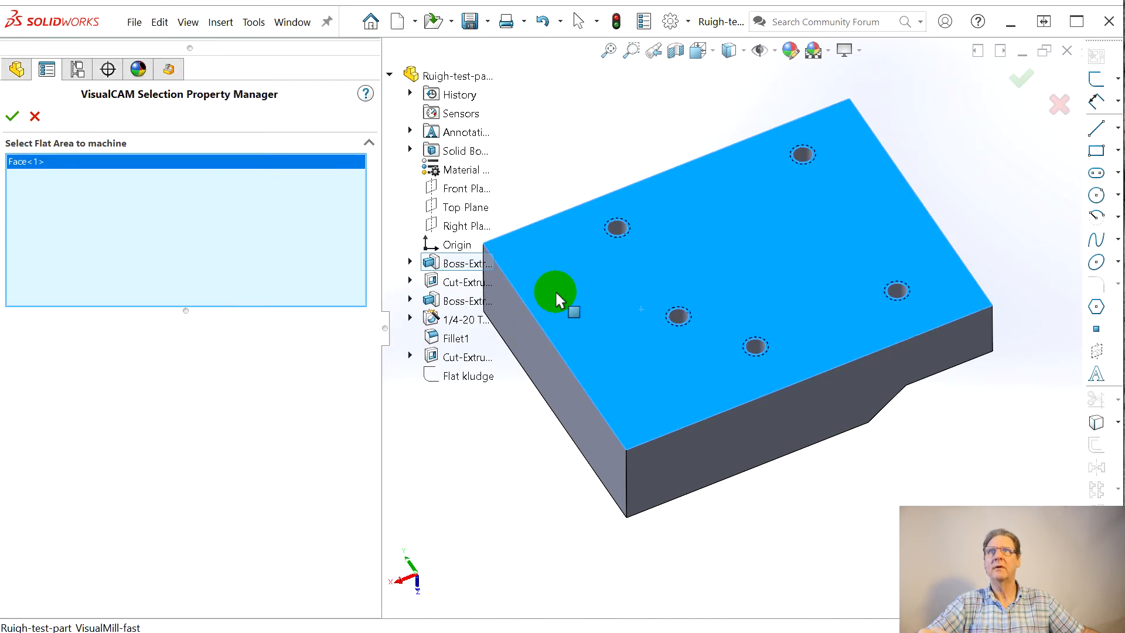
click(13, 116)
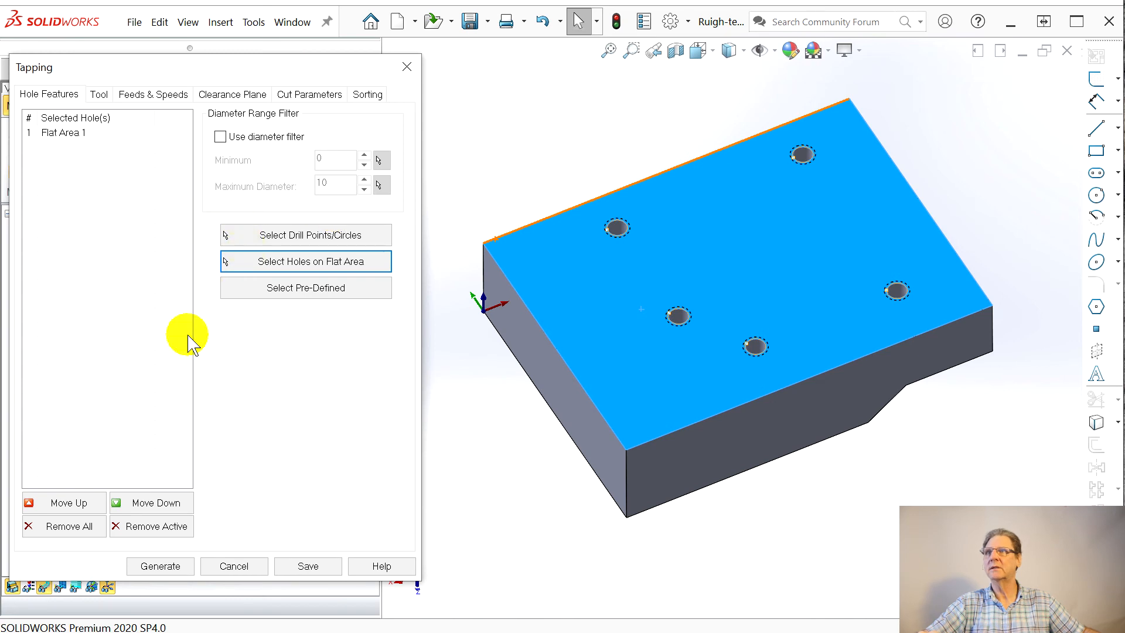
Step: Open the tool editor for the Tapping operation
click(104, 96)
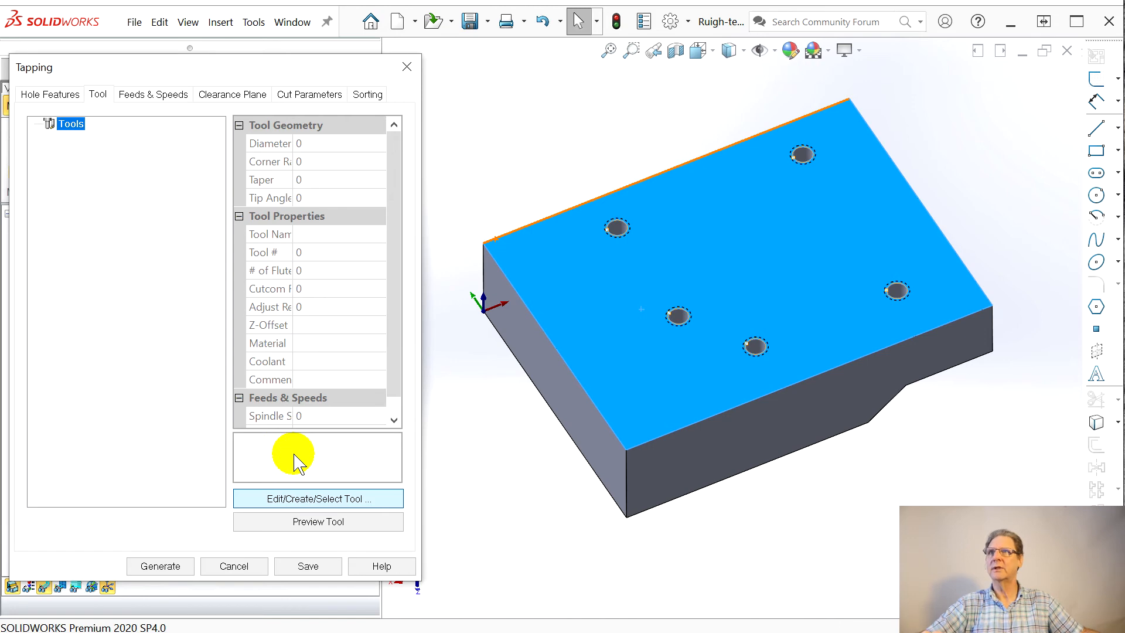
click(275, 498)
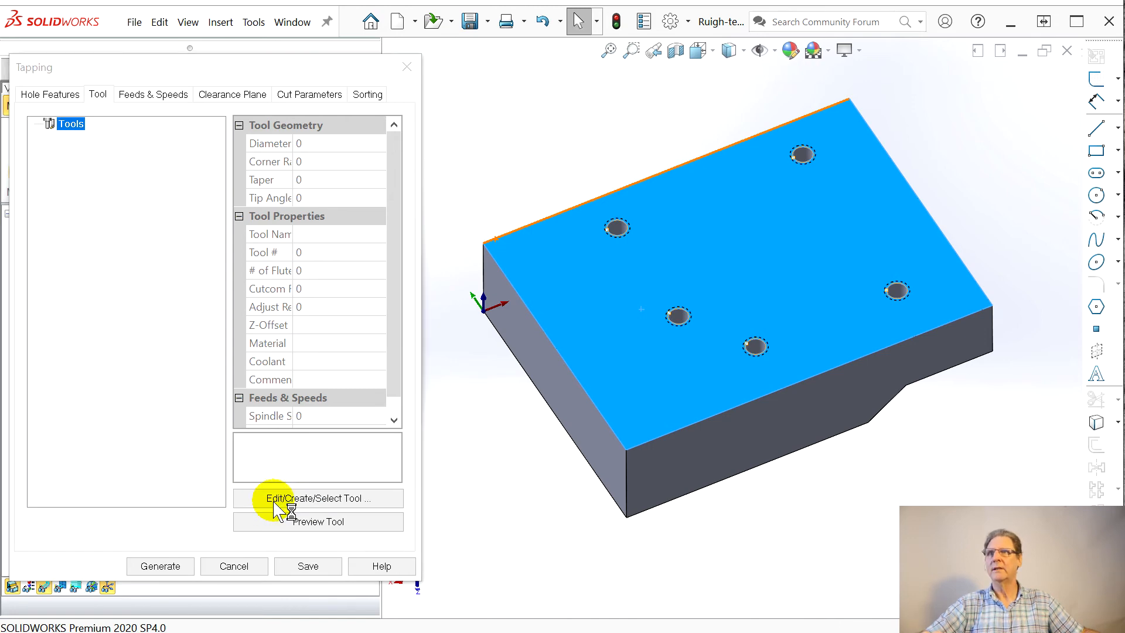
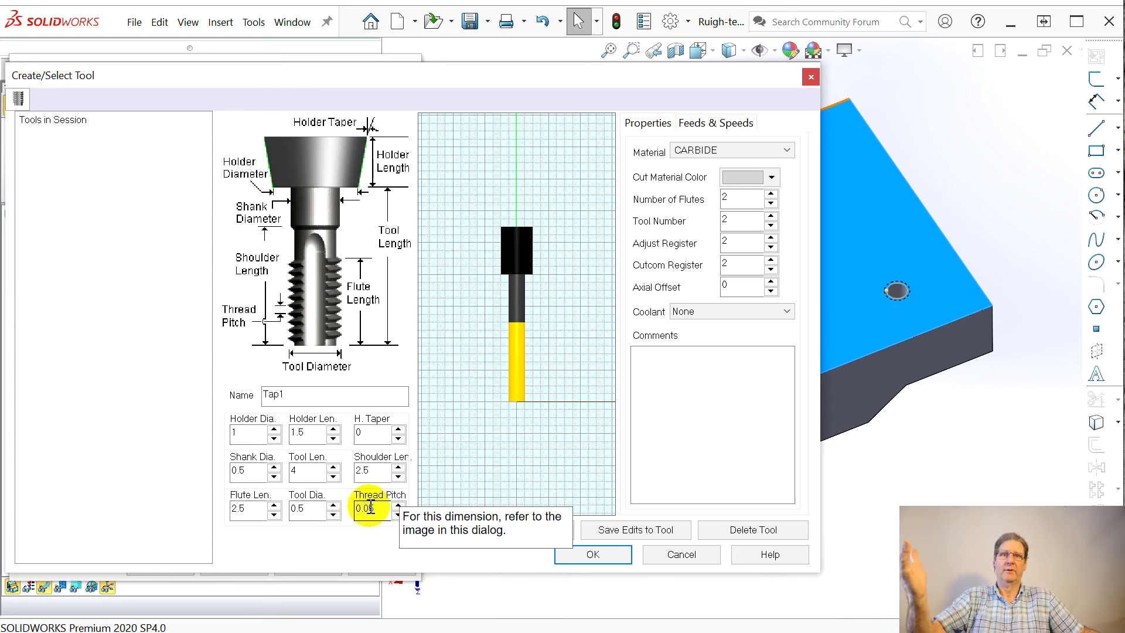
Step: Try to size the new tap with a shank diameter and a tool diameter of 0.25
mouse_move(97, 264)
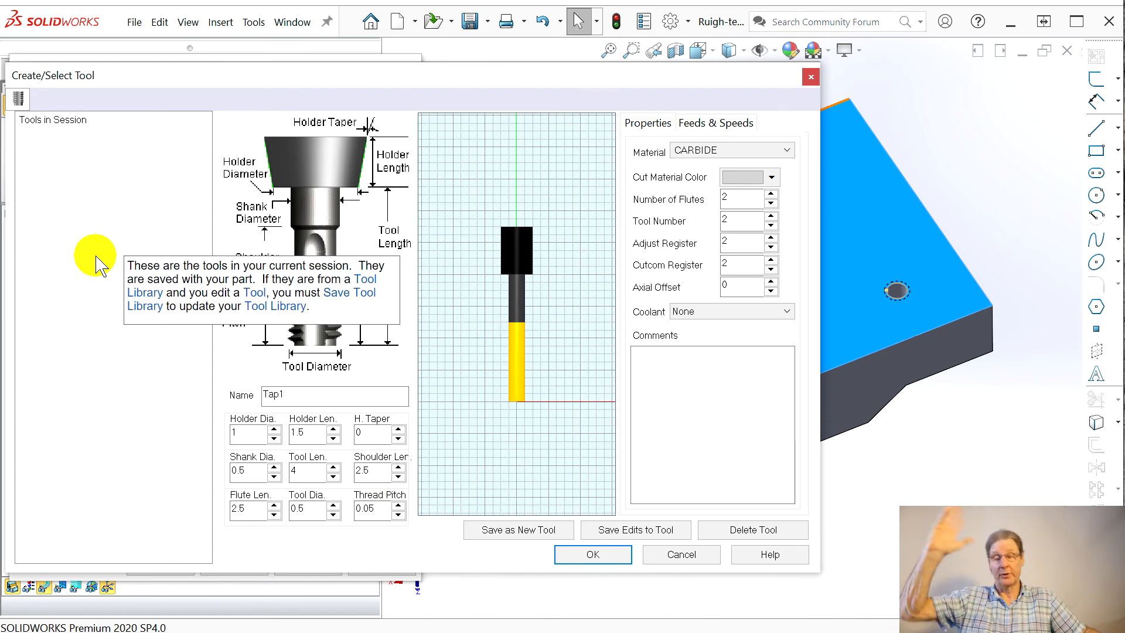
click(253, 477)
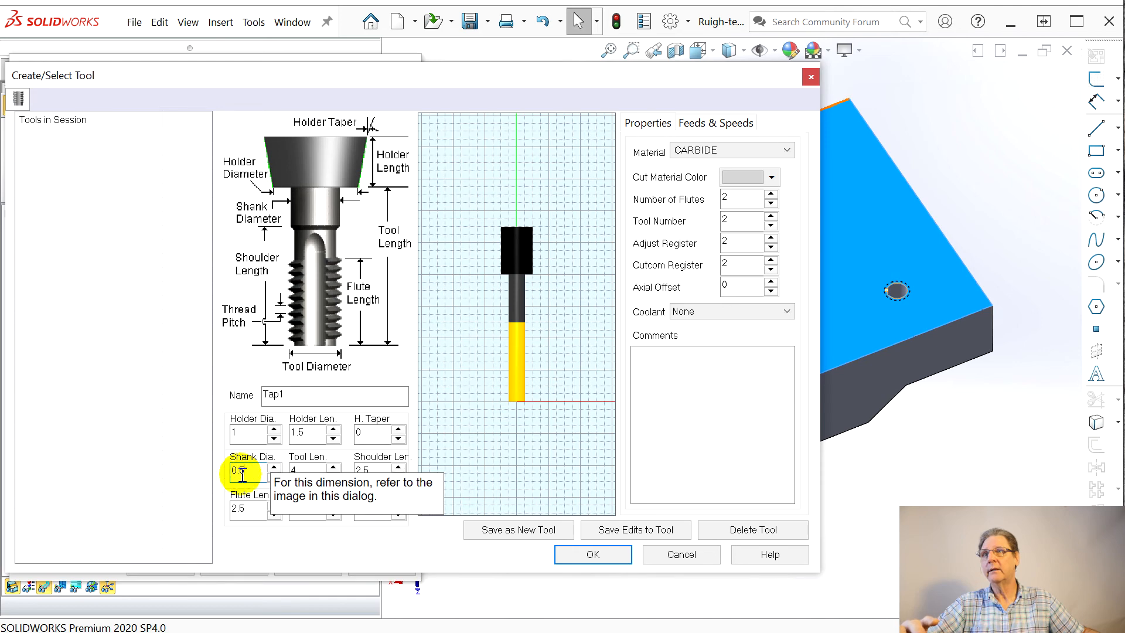
click(241, 472)
text(2)
click(305, 508)
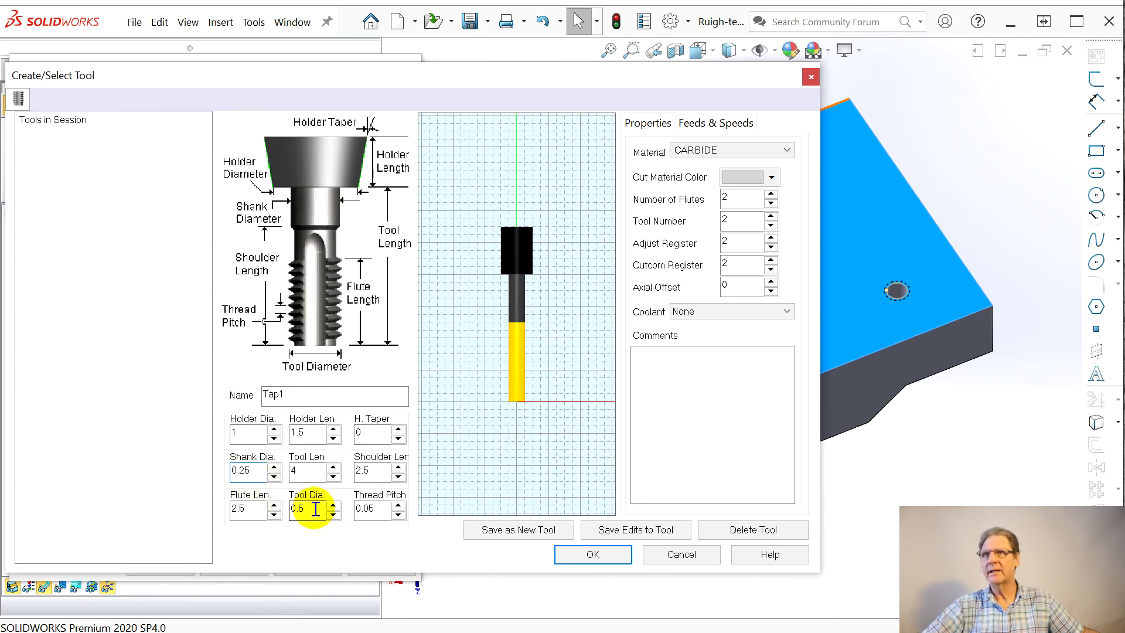
click(293, 508)
text(2)
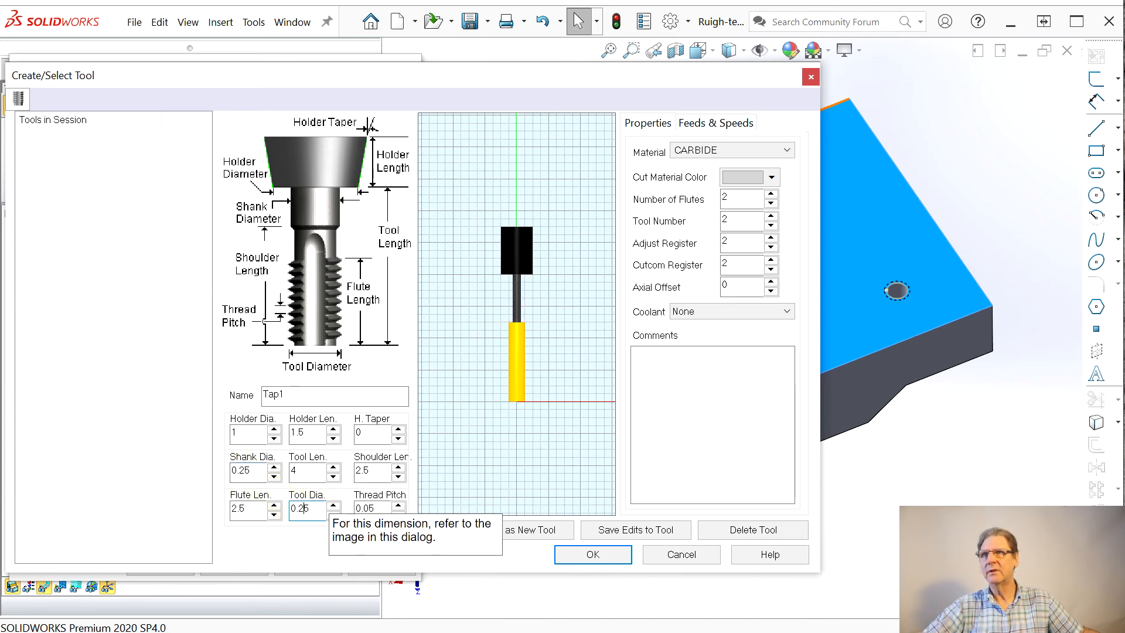
Step: Try to shorten the tap's tool length to 1.8 and accept the tool without saving it as a new one
click(333, 476)
click(333, 476)
click(333, 476)
click(332, 476)
click(333, 476)
click(333, 476)
click(333, 476)
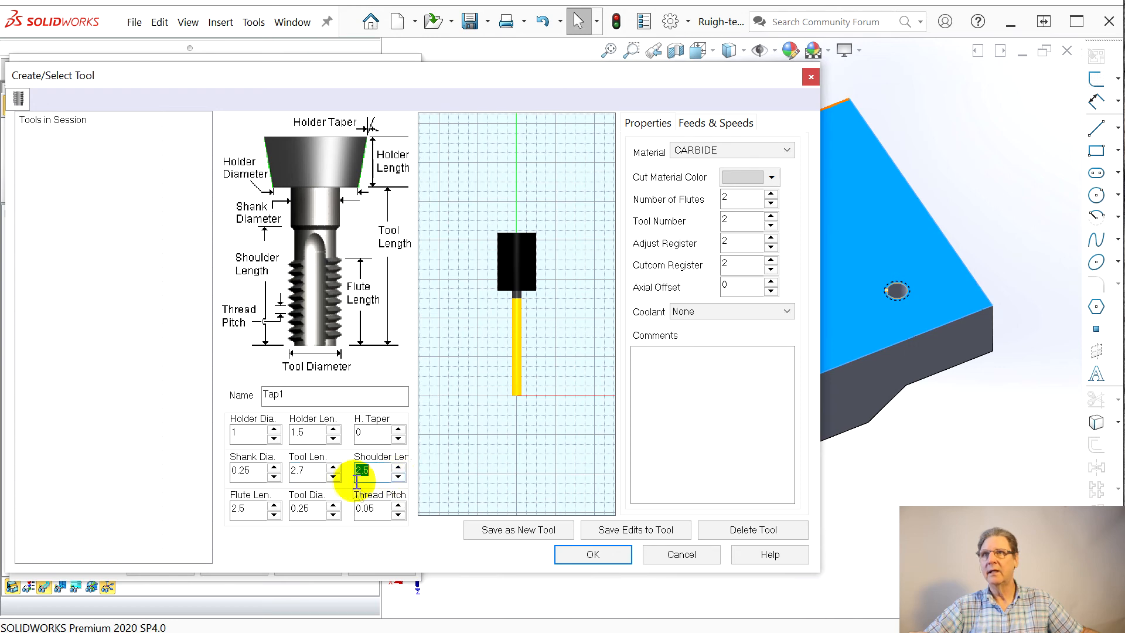
click(334, 468)
click(333, 475)
click(333, 476)
click(333, 476)
click(333, 476)
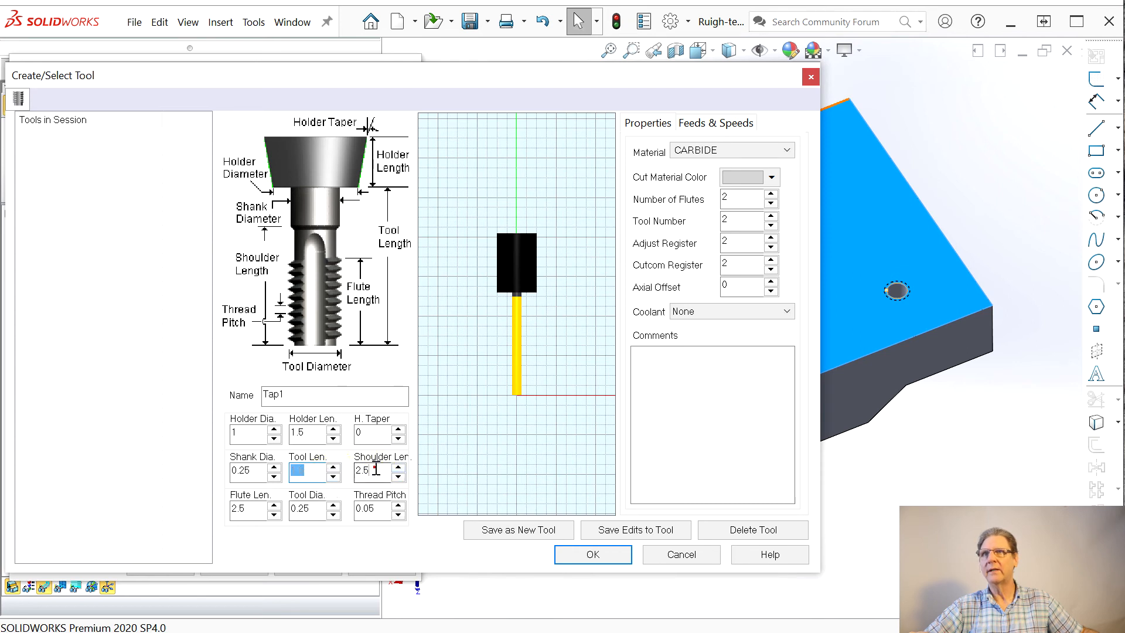
click(282, 393)
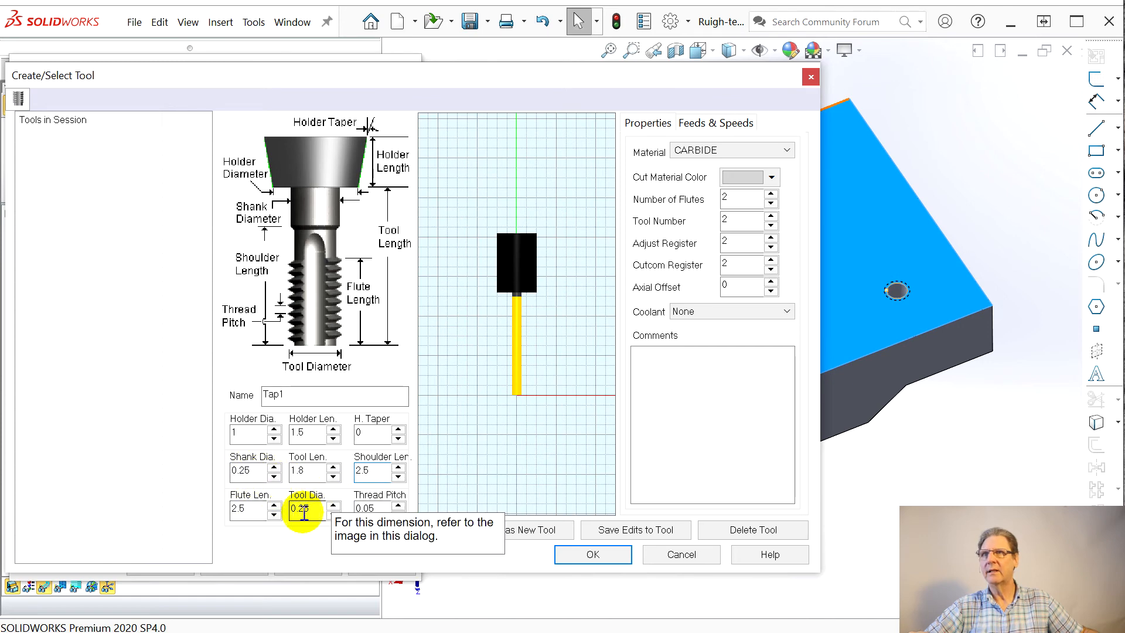
click(587, 556)
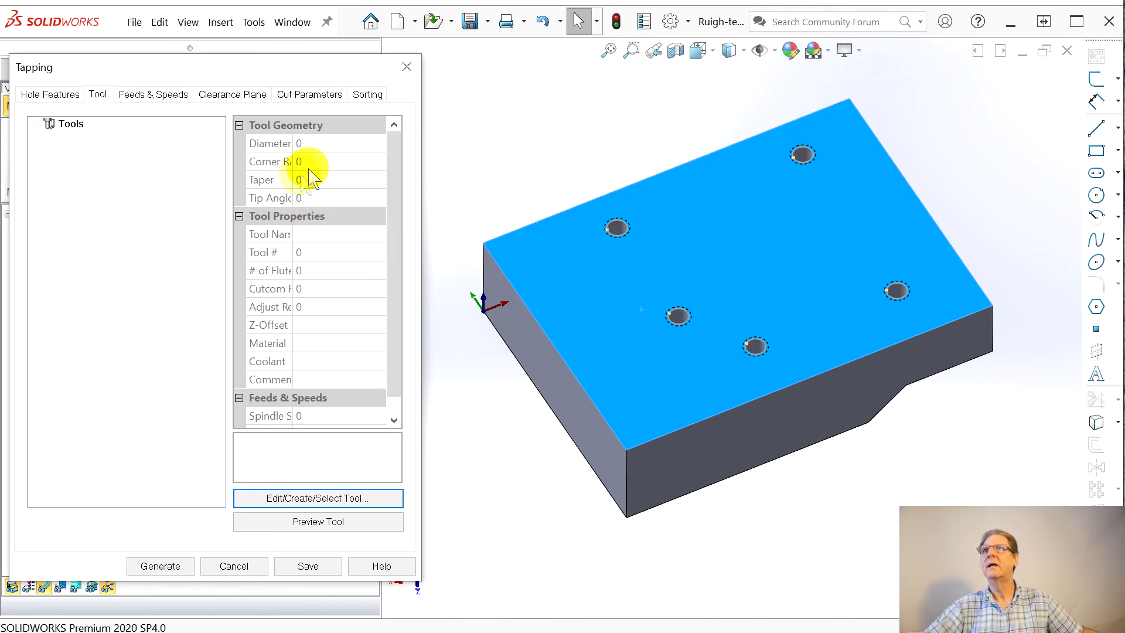
Step: Reopen the tool editor for the Tapping operation and set the tap's shank diameter and tool diameter to 0.25
click(325, 498)
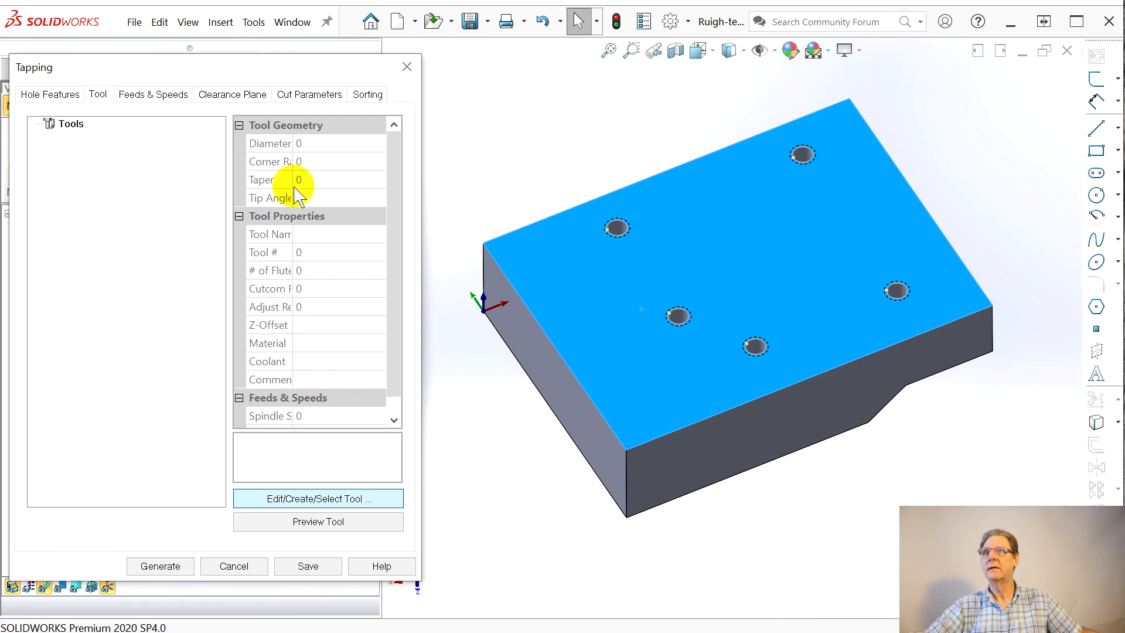
click(296, 499)
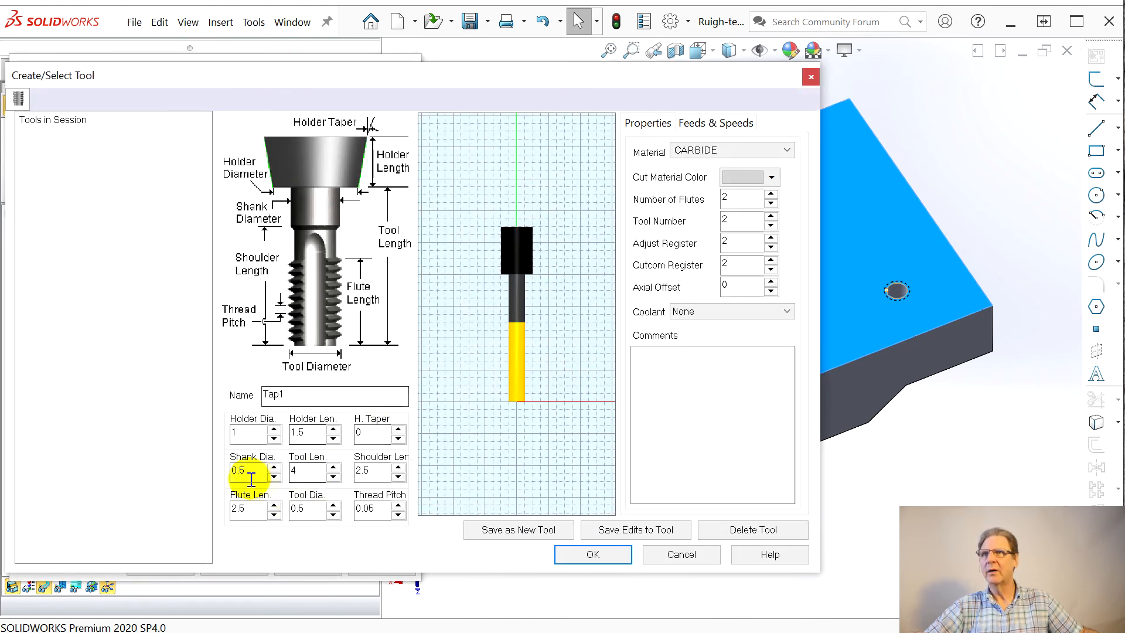
click(239, 473)
key(BackSpace)
text(25)
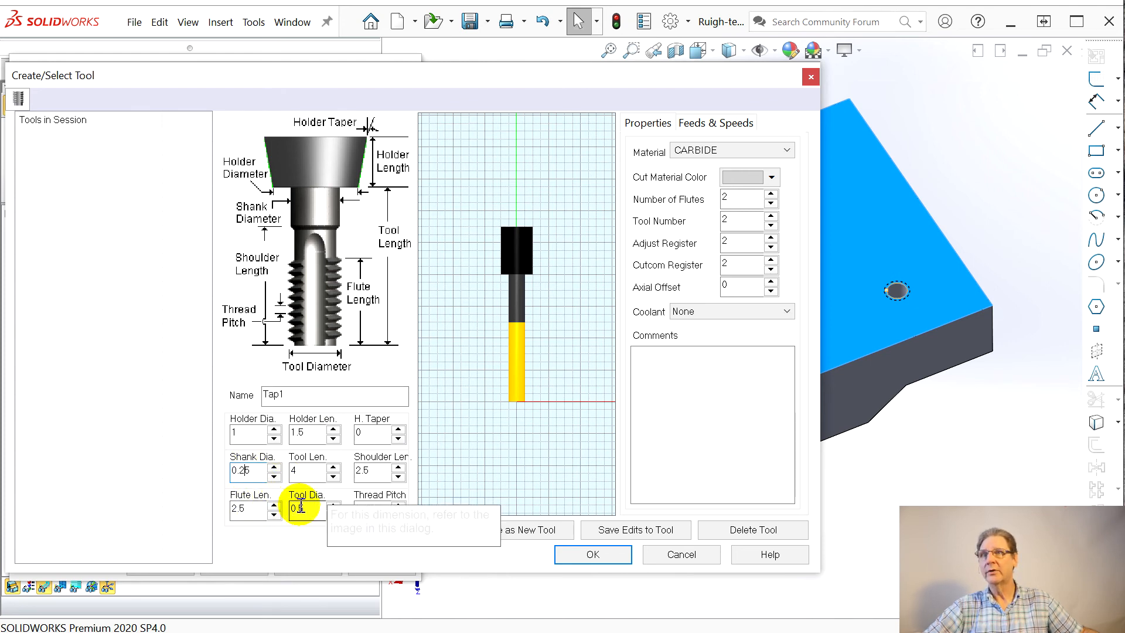
click(364, 477)
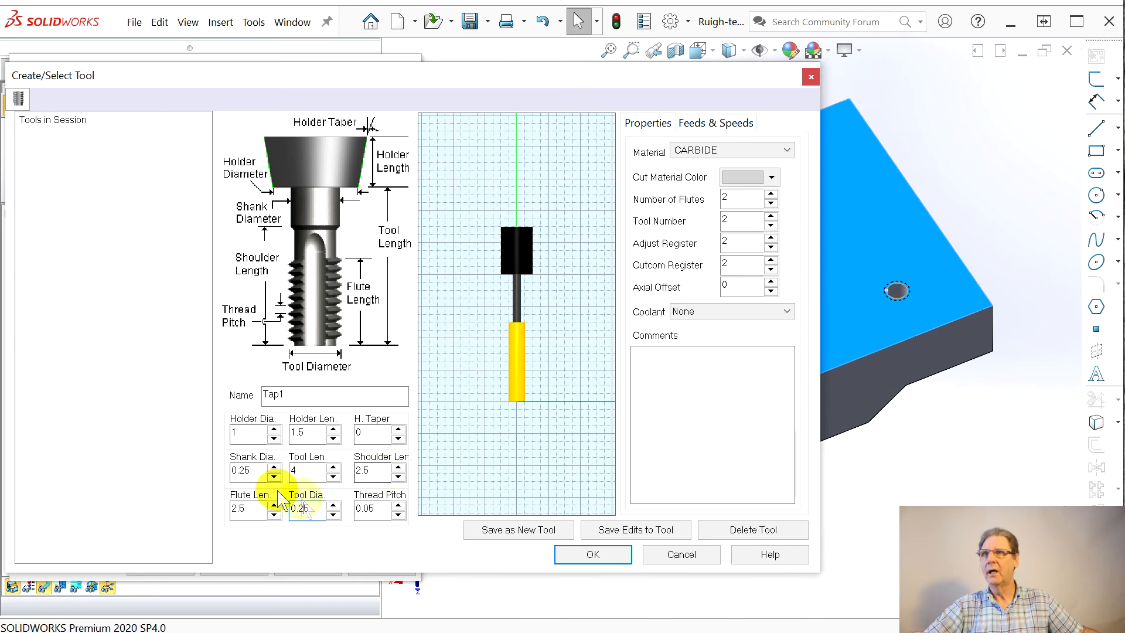
click(322, 472)
click(334, 516)
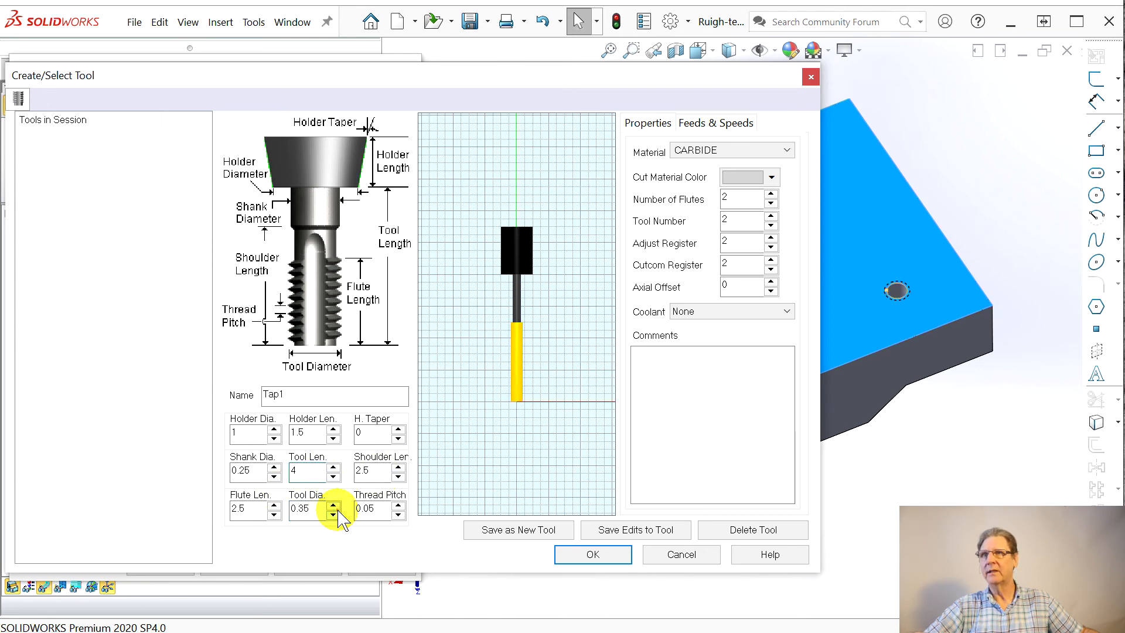
Step: Save the tap as a new tool in the session and accept it for the Tapping operation
click(602, 535)
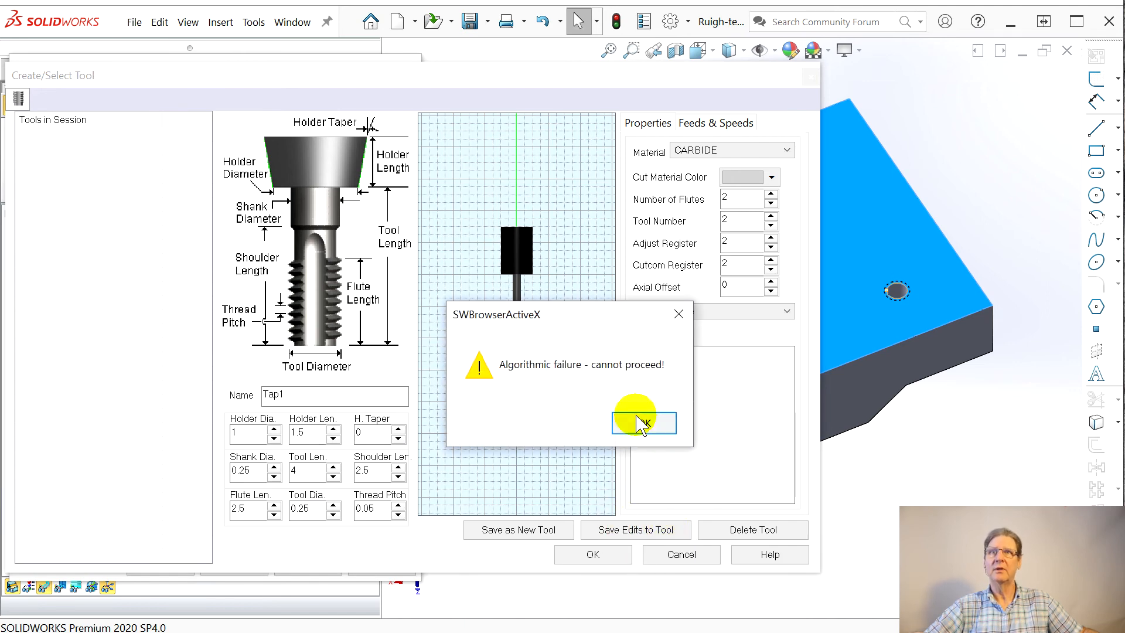
click(640, 424)
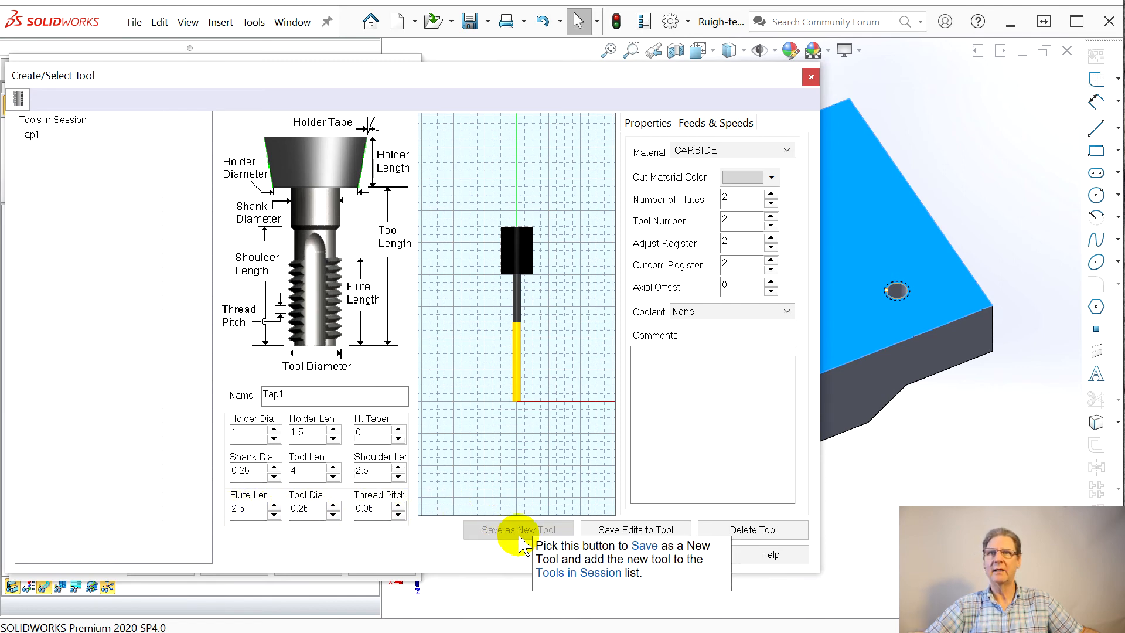
click(586, 555)
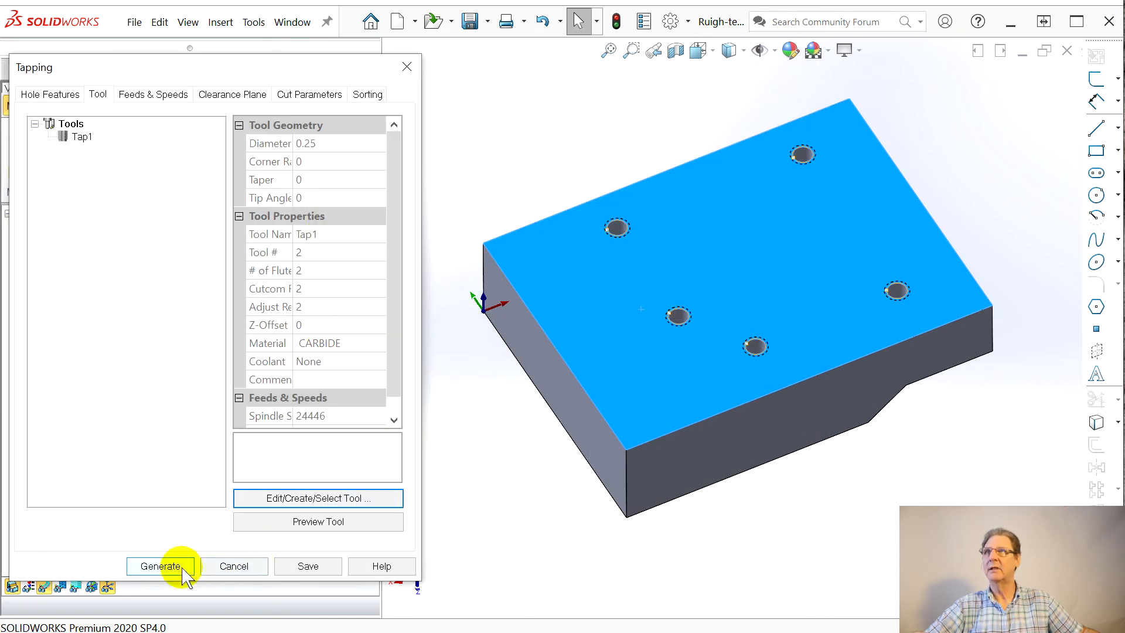
Step: Set the tap depth to 0.4 in the cut parameters and generate the tapping toolpath
click(151, 97)
click(231, 95)
click(306, 96)
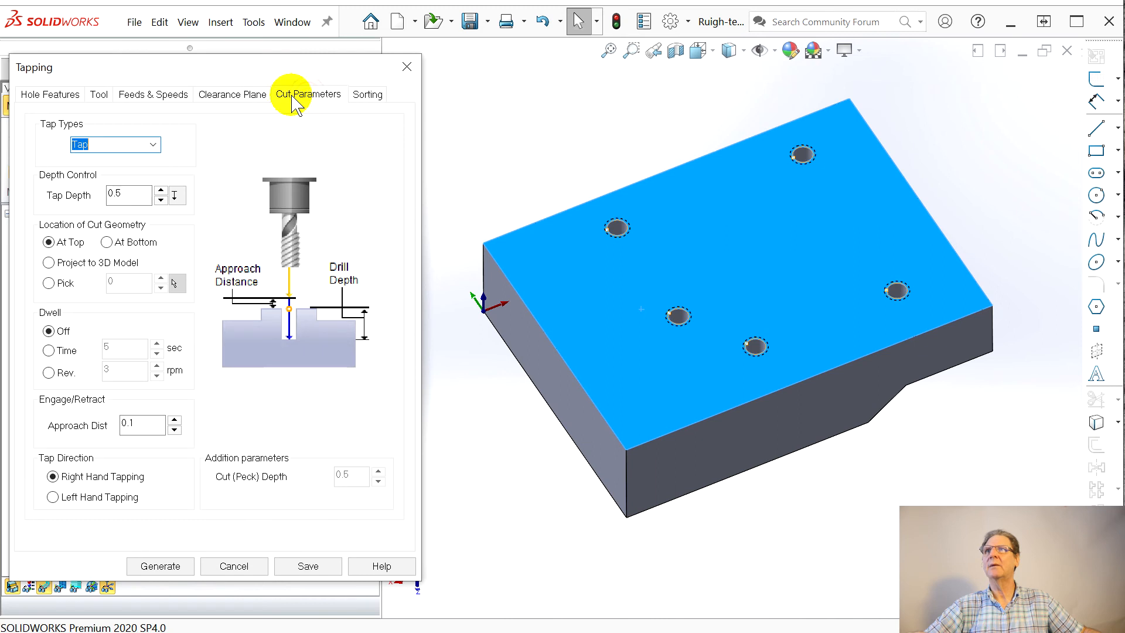
click(116, 193)
double_click(117, 193)
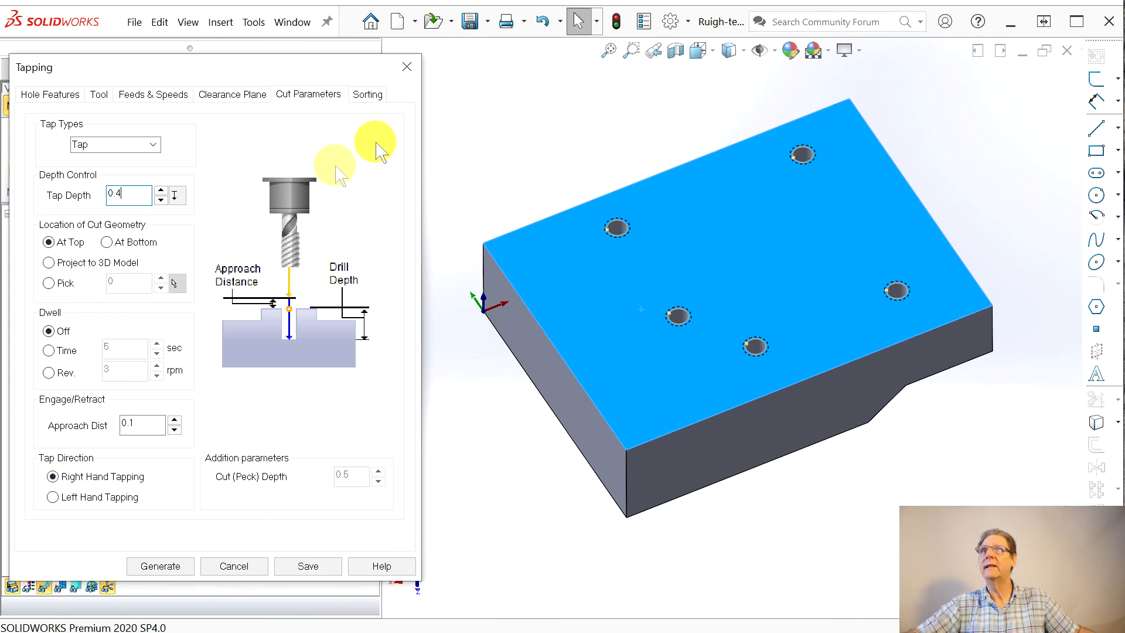
click(156, 566)
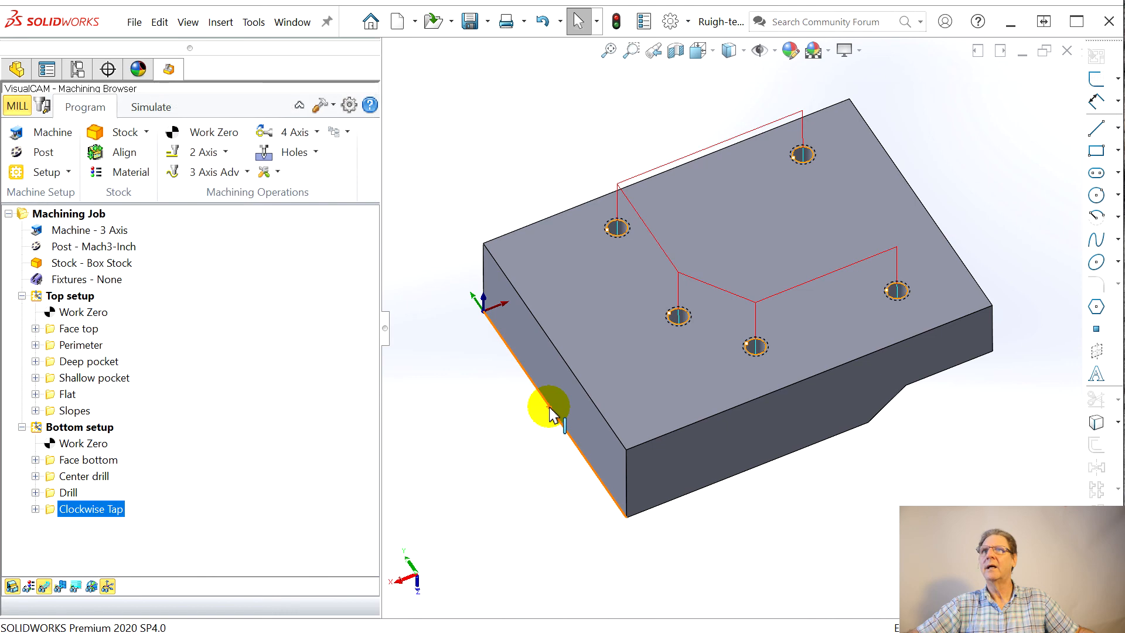
Step: Simulate the tapping toolpath and compare the stock with the part, examining the depth of the holes near the pocket
middle_drag(551, 413, 492, 394)
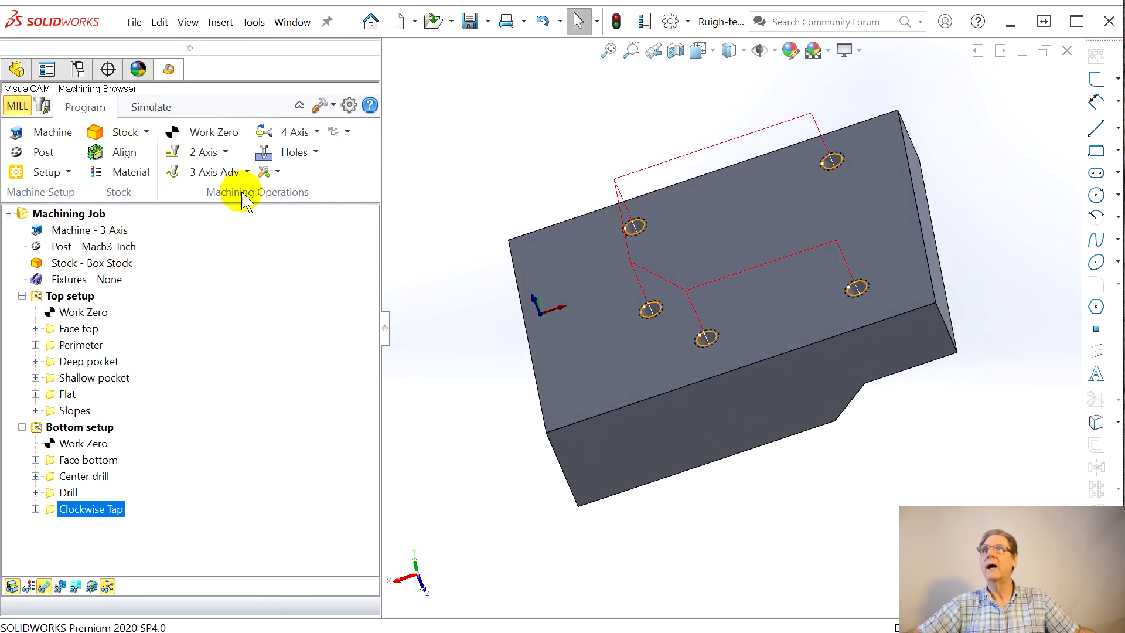
click(146, 106)
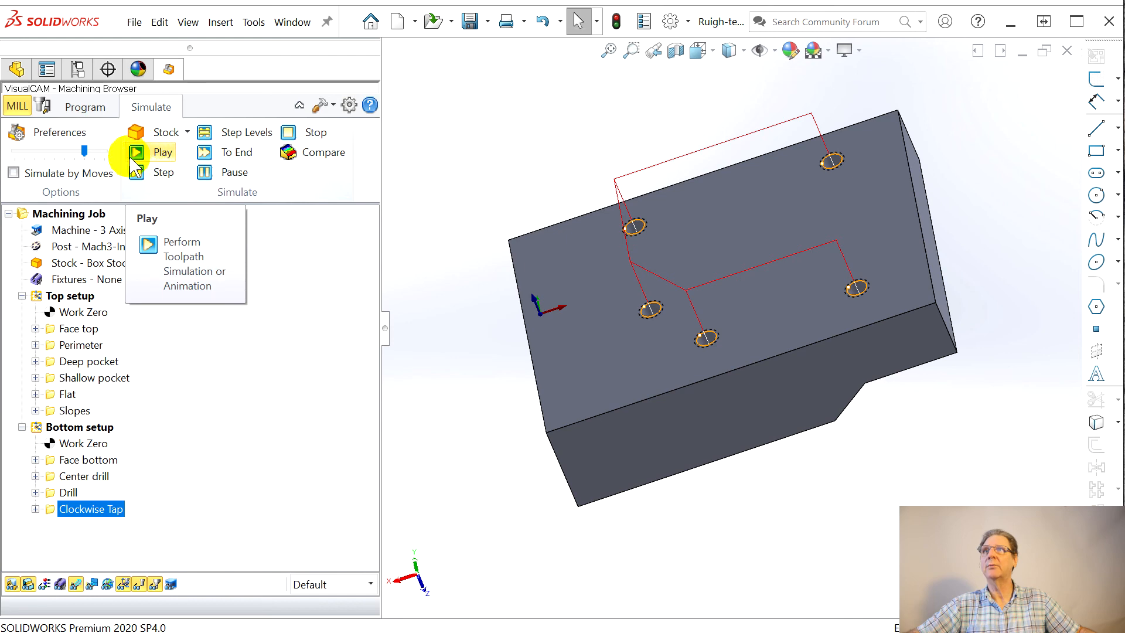
click(157, 154)
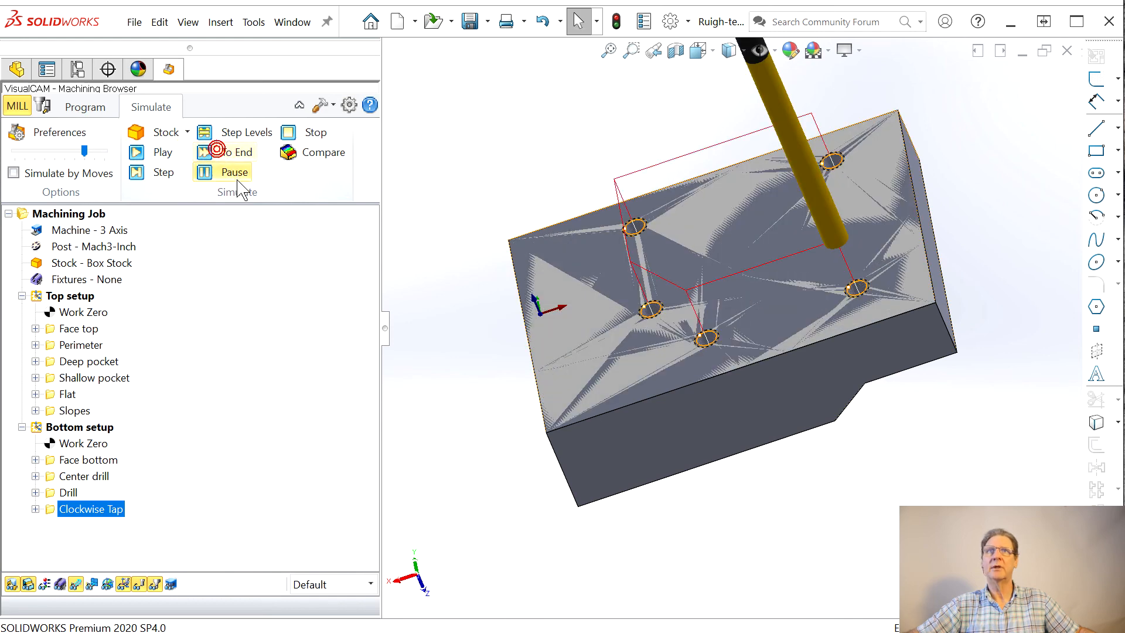
click(310, 153)
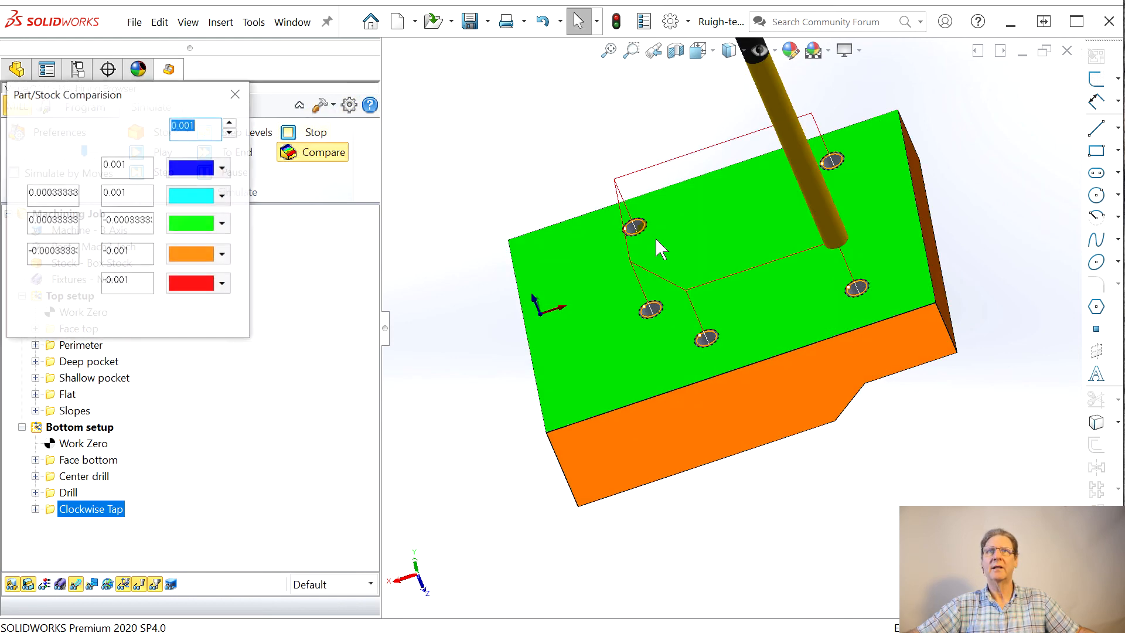
mouse_move(699, 329)
middle_down()
mouse_move(704, 365)
mouse_move(691, 369)
mouse_move(643, 322)
mouse_move(451, 221)
mouse_move(368, 192)
mouse_move(384, 220)
mouse_move(480, 211)
middle_up()
scroll(687, 273, down, 5)
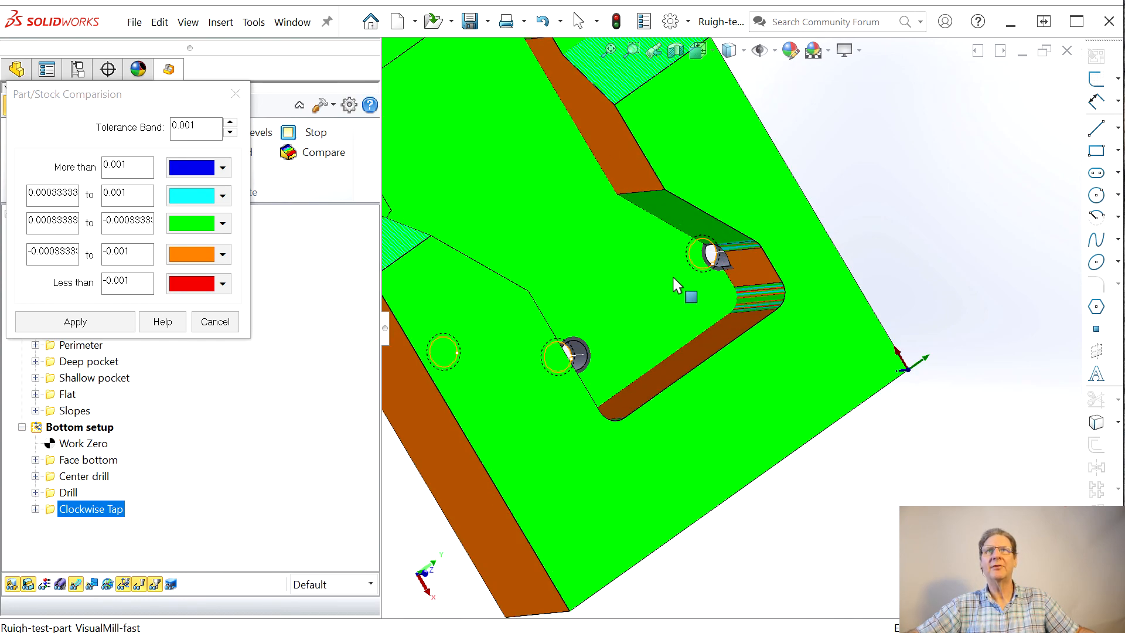
middle_drag(681, 271, 727, 223)
scroll(726, 280, down, 4)
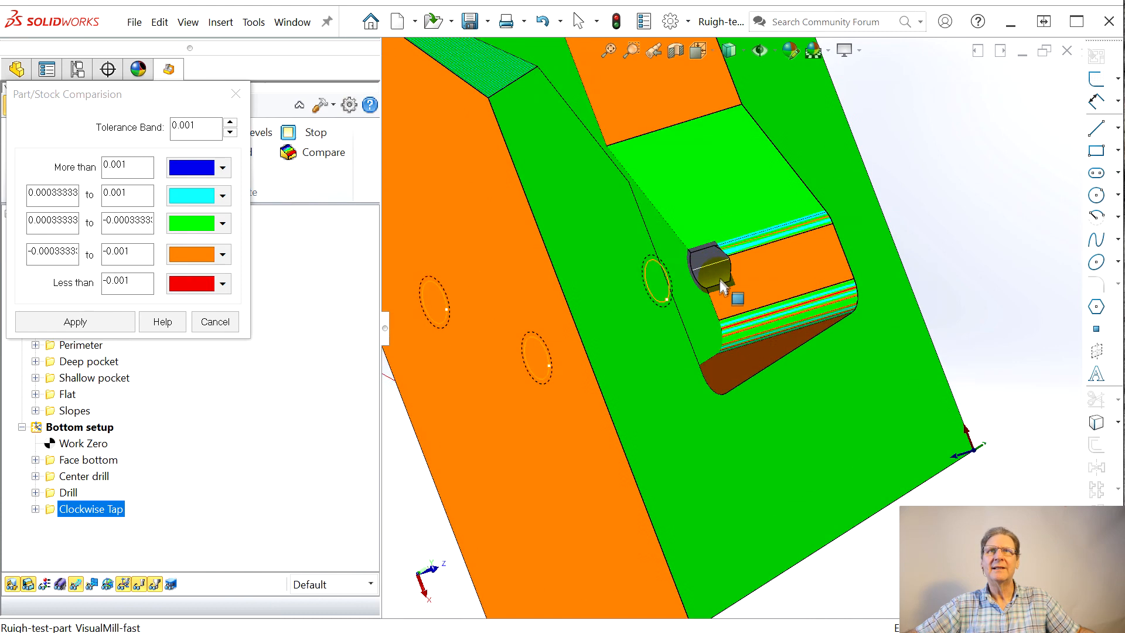
scroll(712, 282, down, 4)
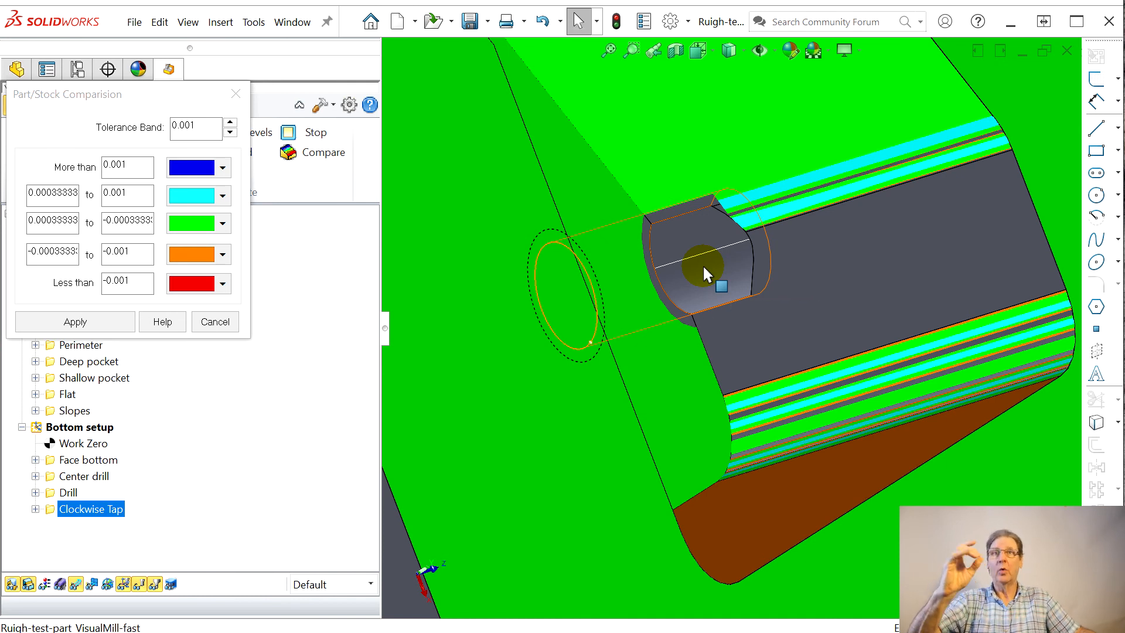
click(234, 98)
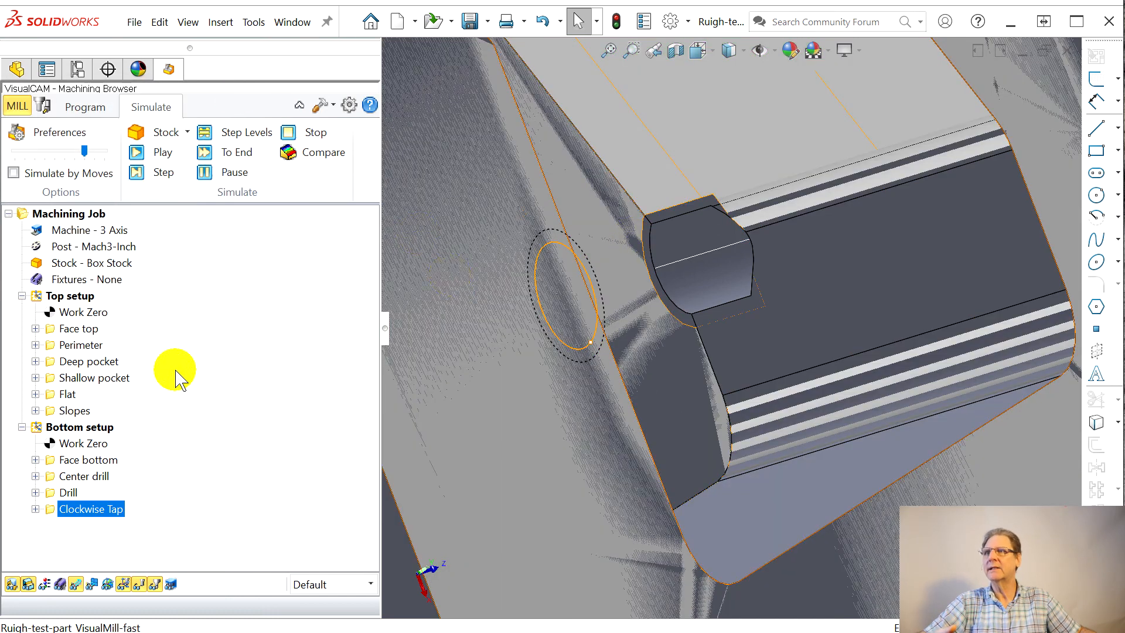
Step: Rename the Clockwise Tap operation in the bottom setup as Tap
click(70, 508)
click(107, 509)
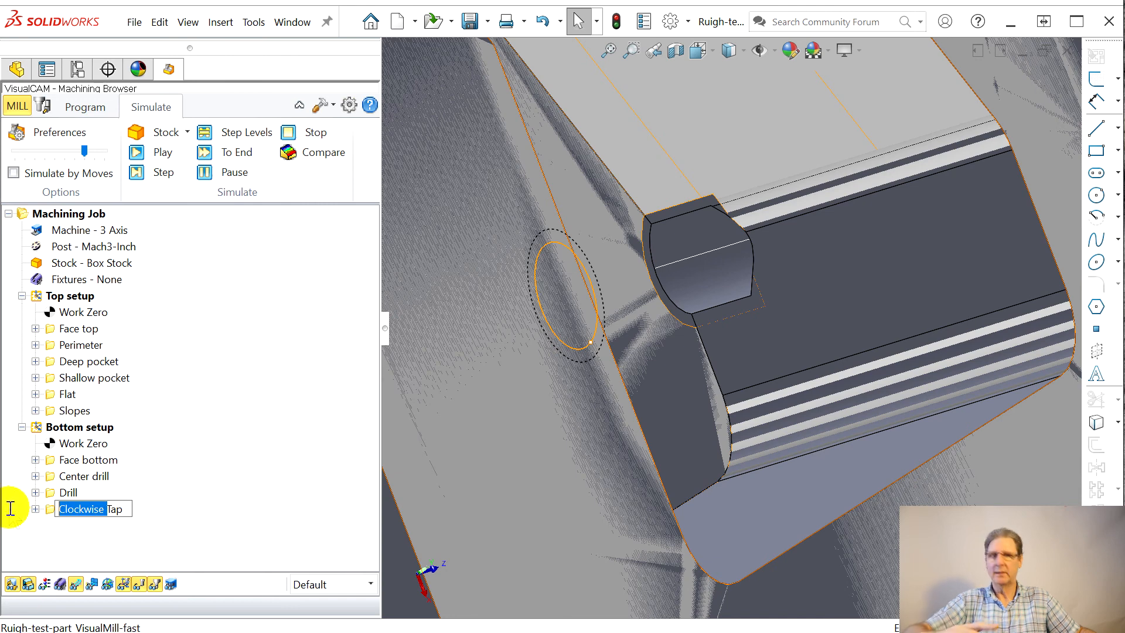
key(Delete)
click(87, 460)
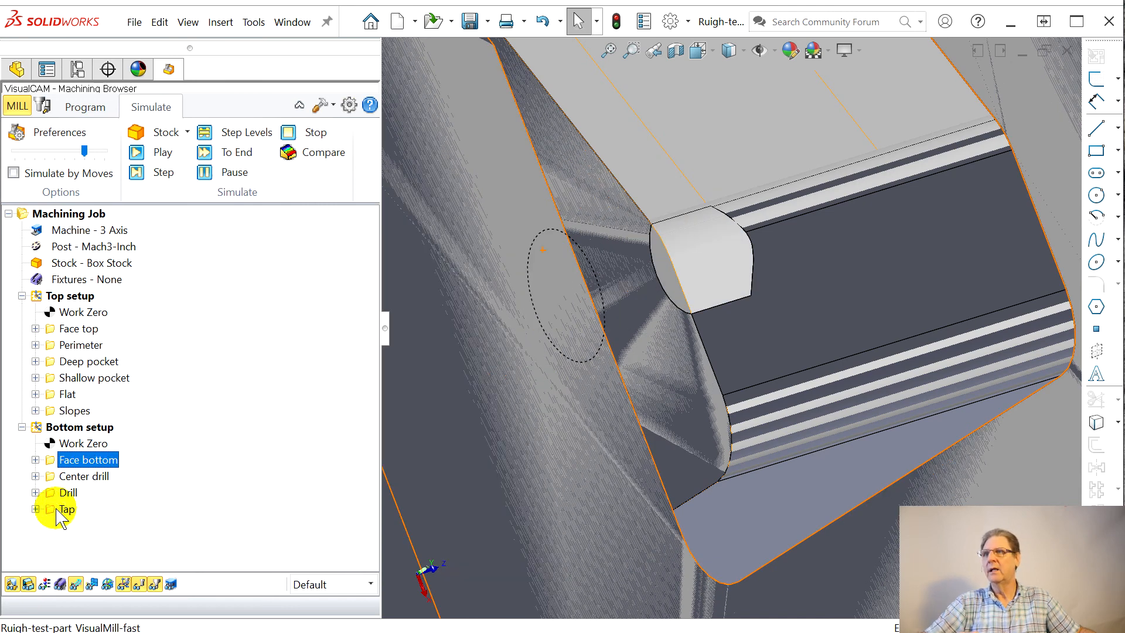
Step: Edit the Tap operation's cut parameters to a tap depth of 0.38 and regenerate its toolpath
click(59, 510)
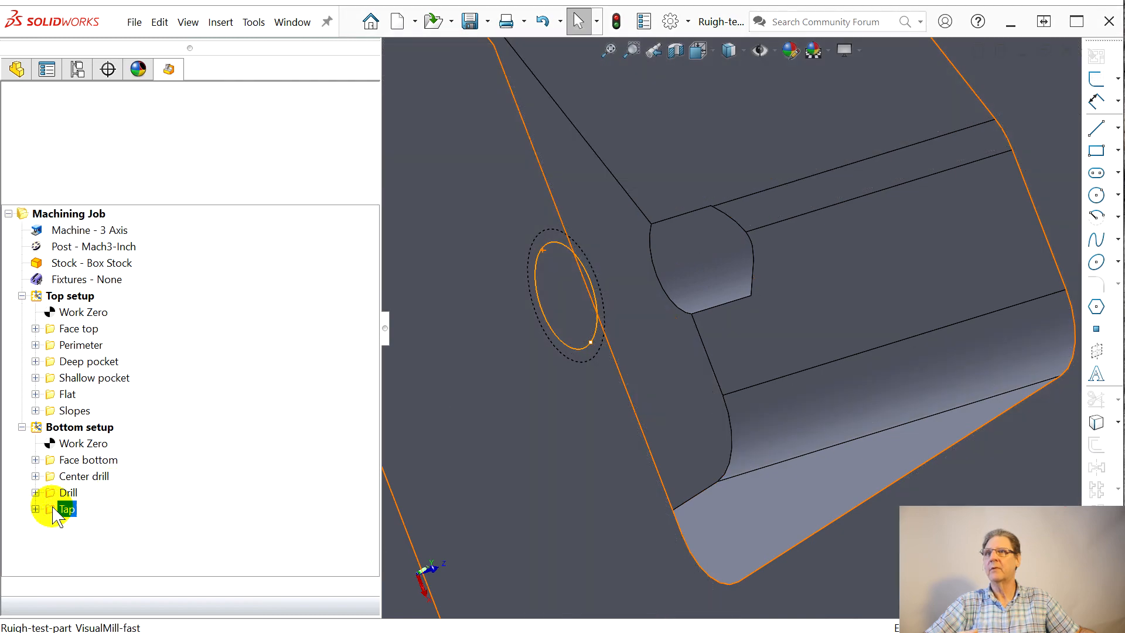
click(938, 217)
drag(547, 64, 169, 72)
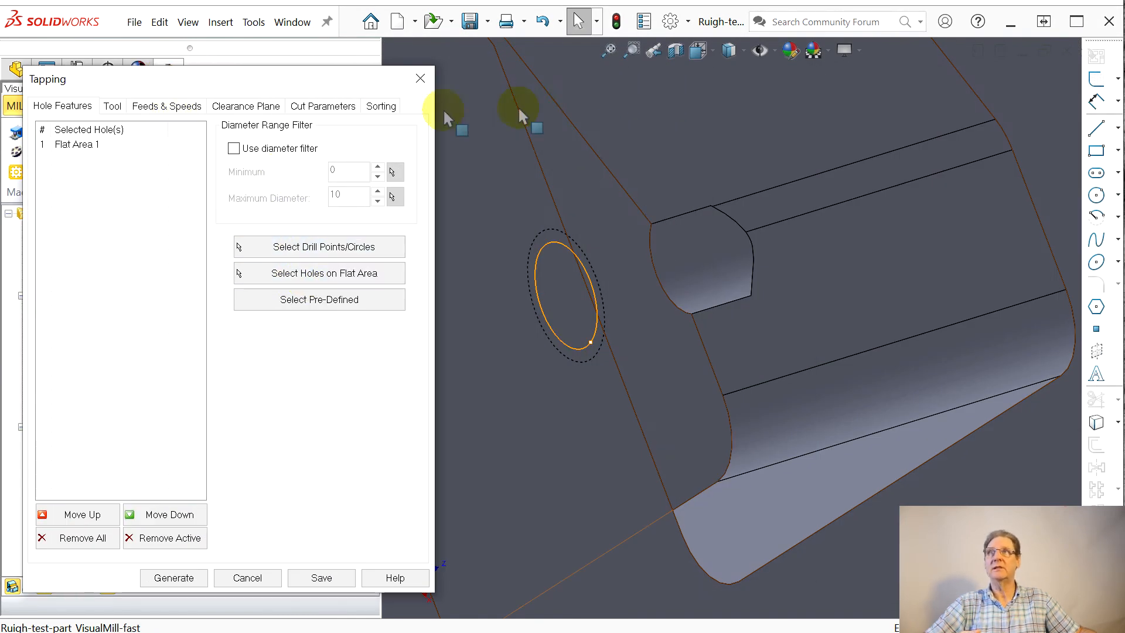
click(336, 108)
click(136, 211)
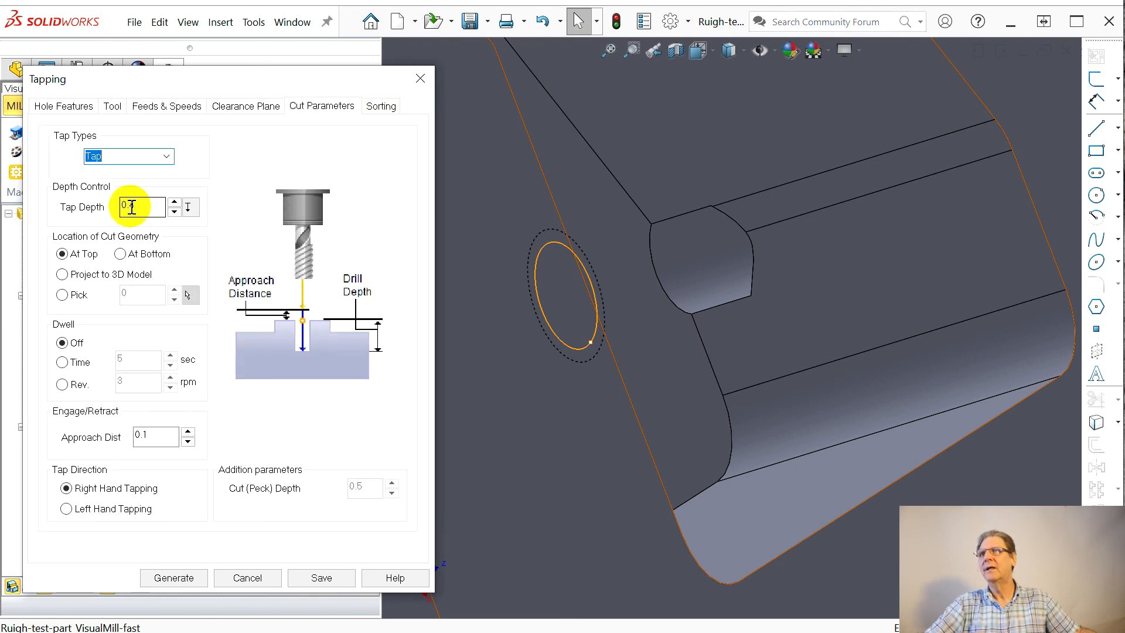
drag(130, 206, 167, 212)
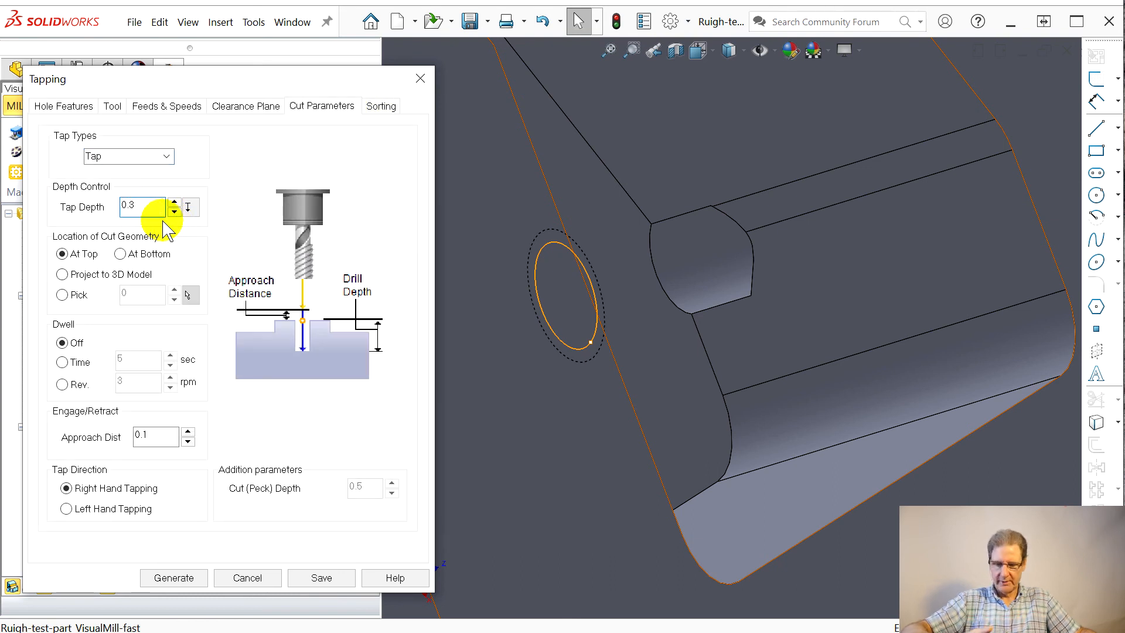
text(38)
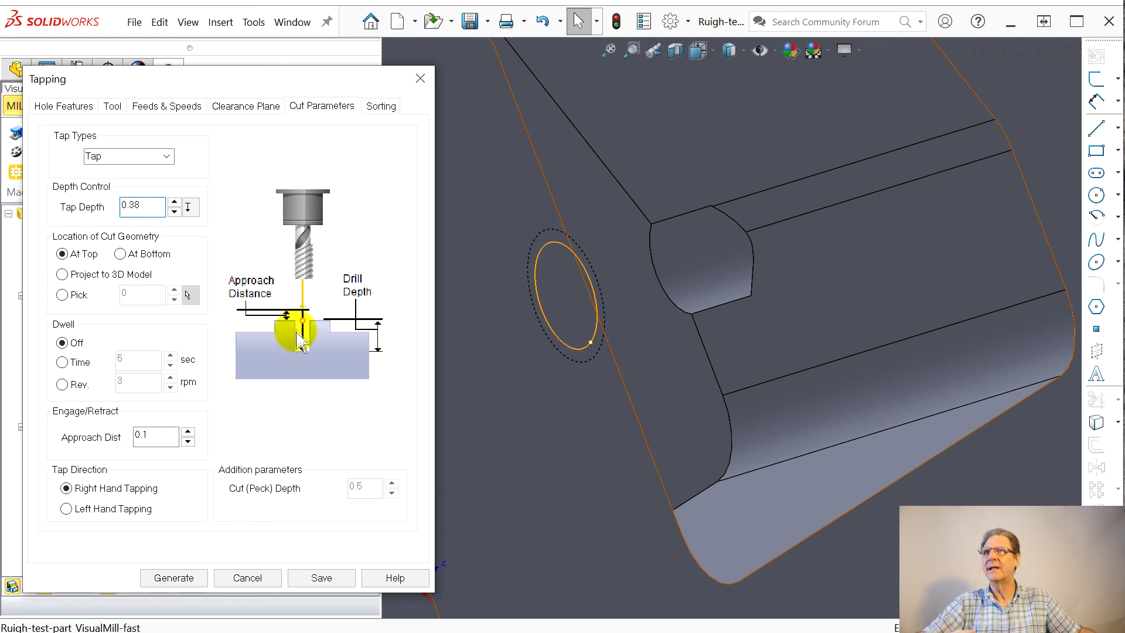
click(173, 578)
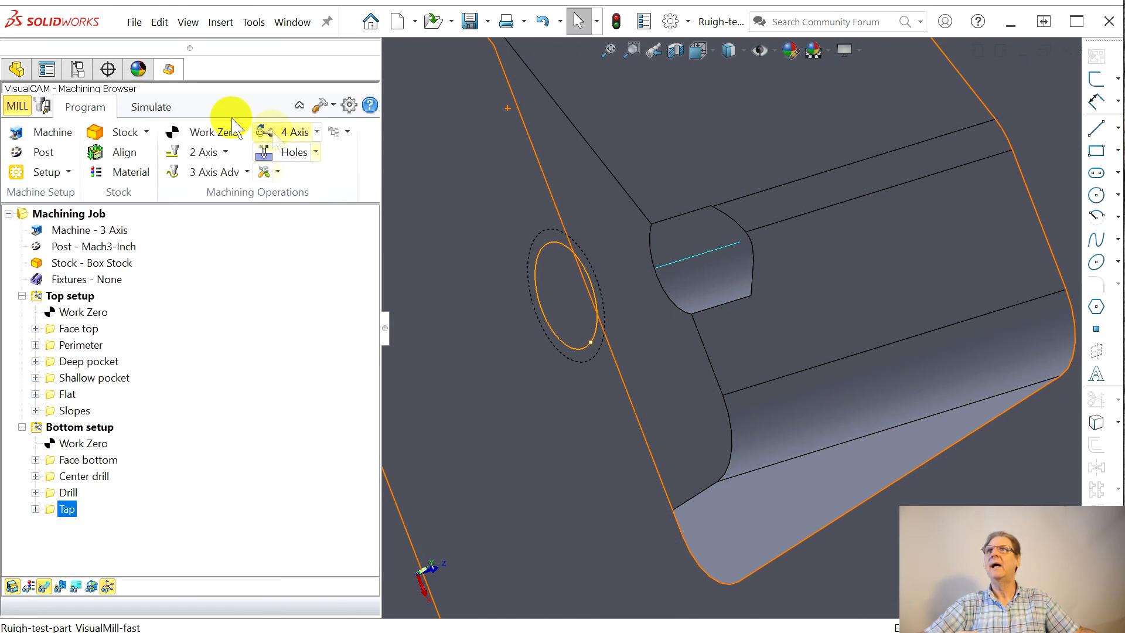
Step: Simulate the Tap toolpath through to its end and inspect the tapped holes on the underside and beside the pocket
click(151, 107)
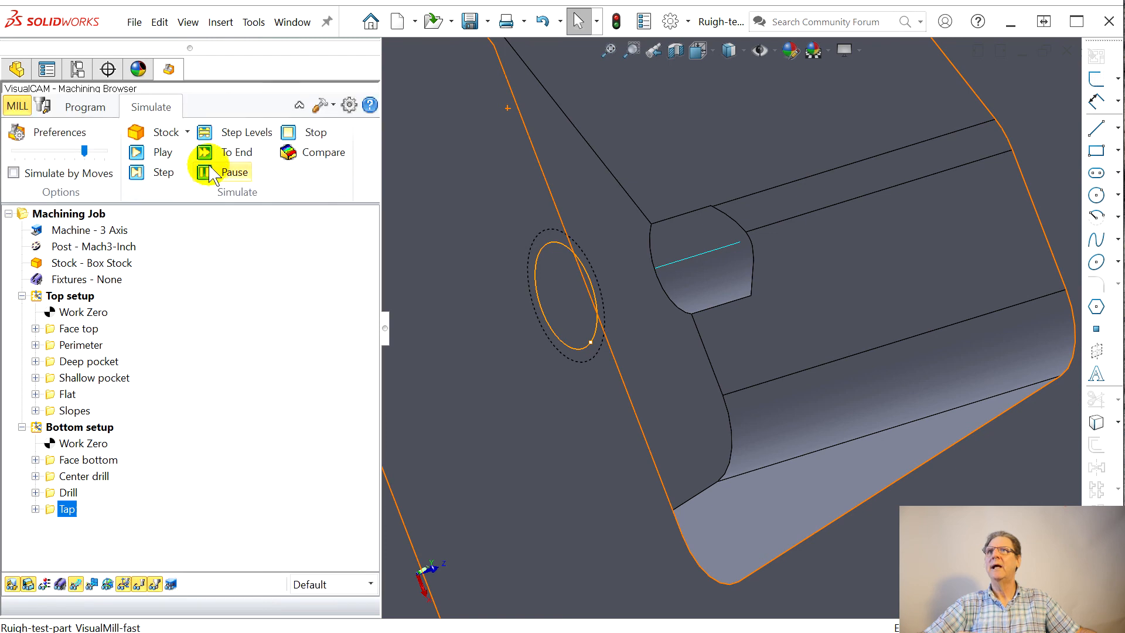
click(204, 154)
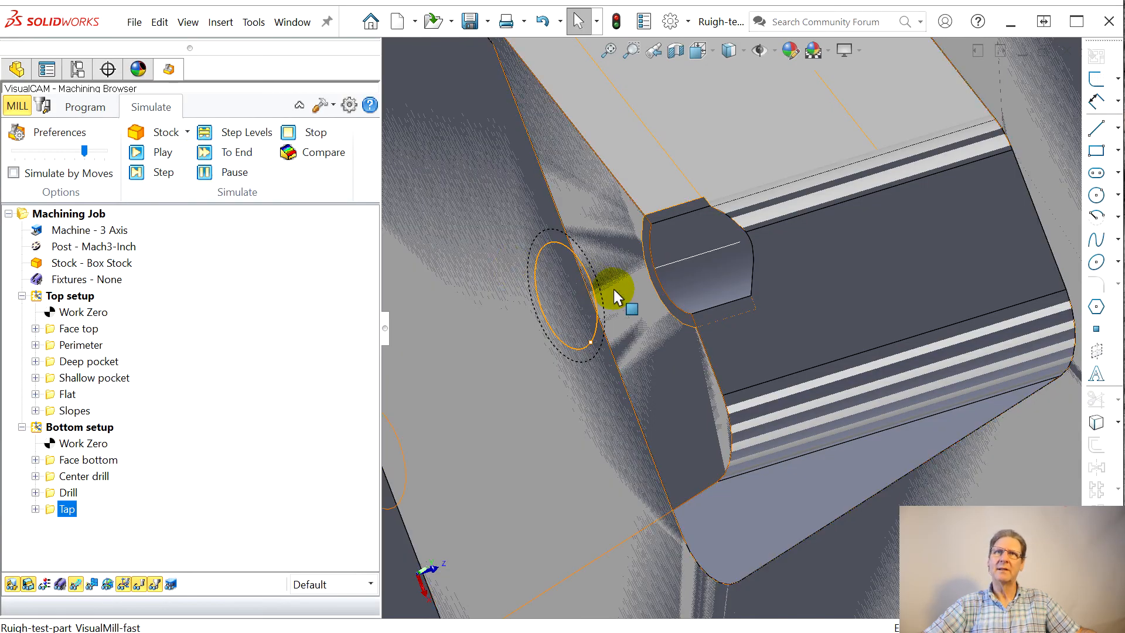
middle_drag(650, 301, 392, 275)
scroll(708, 226, up, 6)
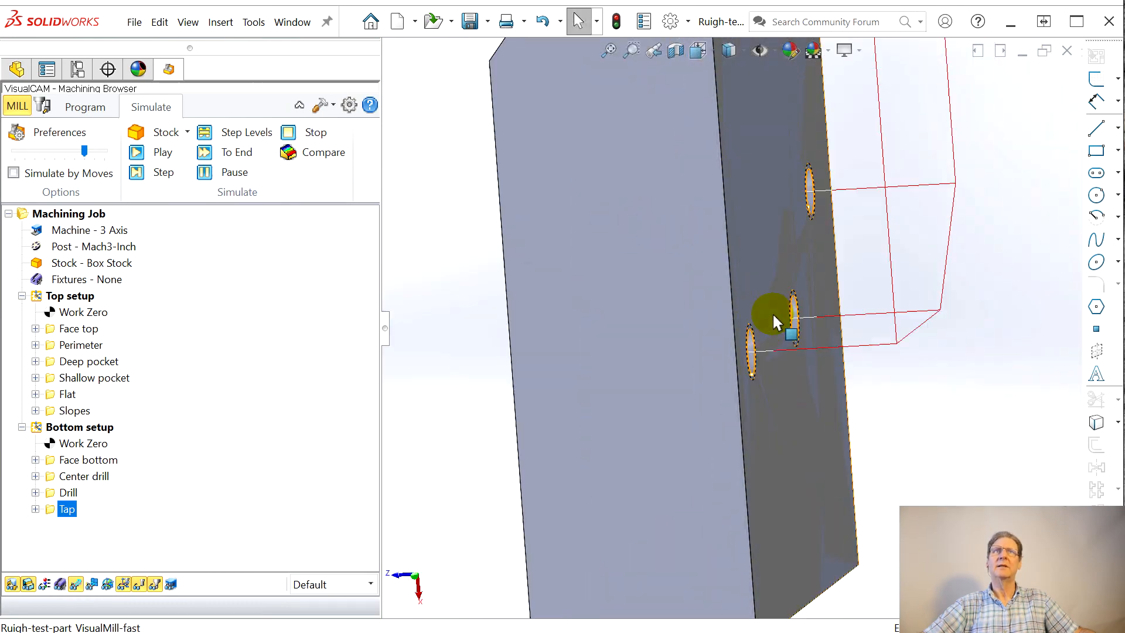
middle_drag(725, 340, 909, 347)
scroll(603, 340, down, 6)
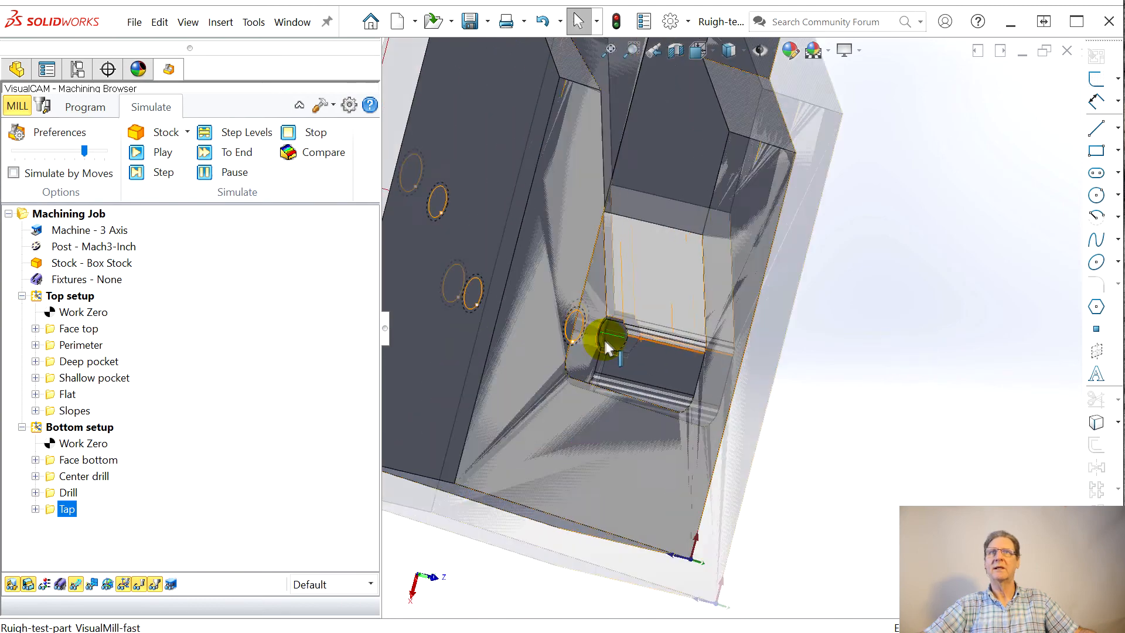
Step: Compare the simulated stock with the part and examine the hole breaking into the pocket wall and the surrounding pocket surfaces
scroll(622, 343, down, 2)
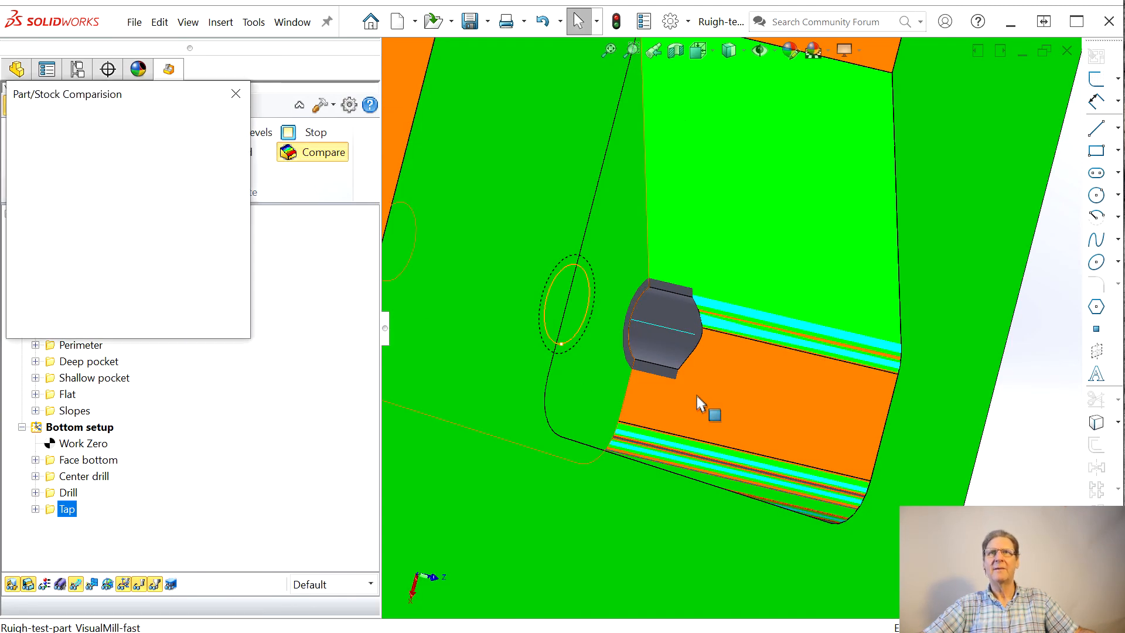
middle_drag(749, 402, 684, 397)
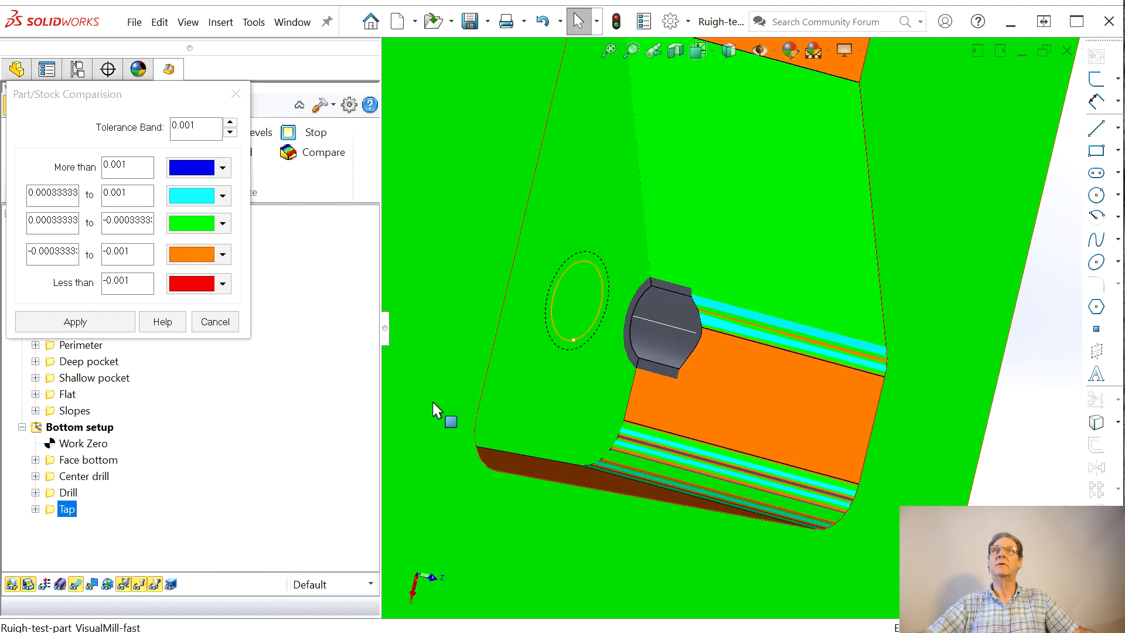
scroll(435, 400, down, 1)
scroll(656, 281, up, 1)
scroll(665, 329, down, 2)
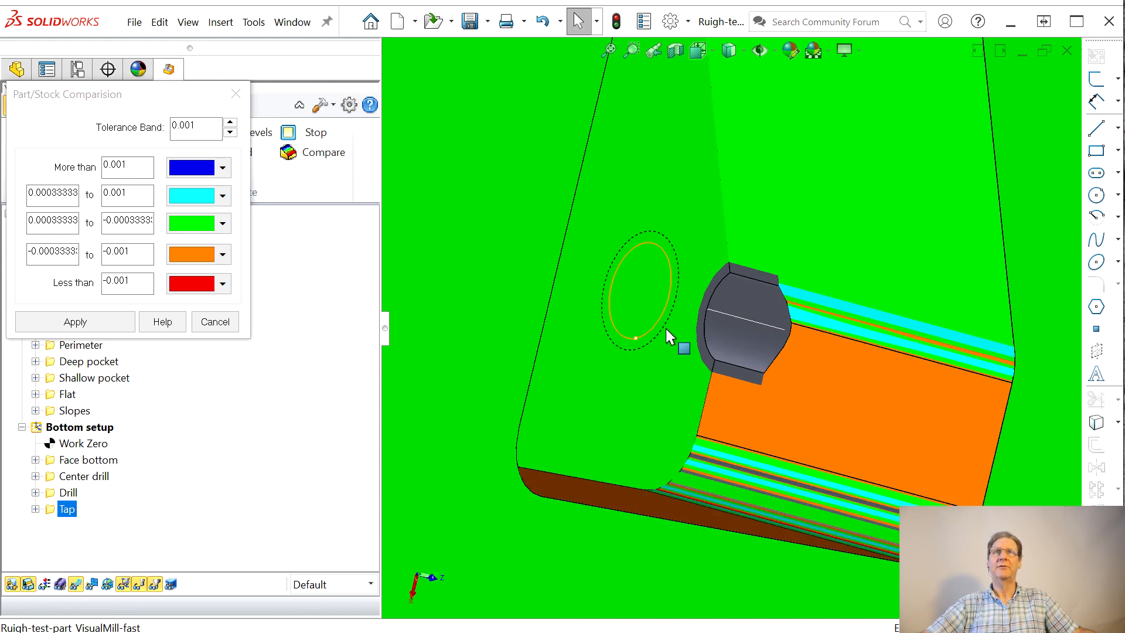
scroll(680, 332, up, 4)
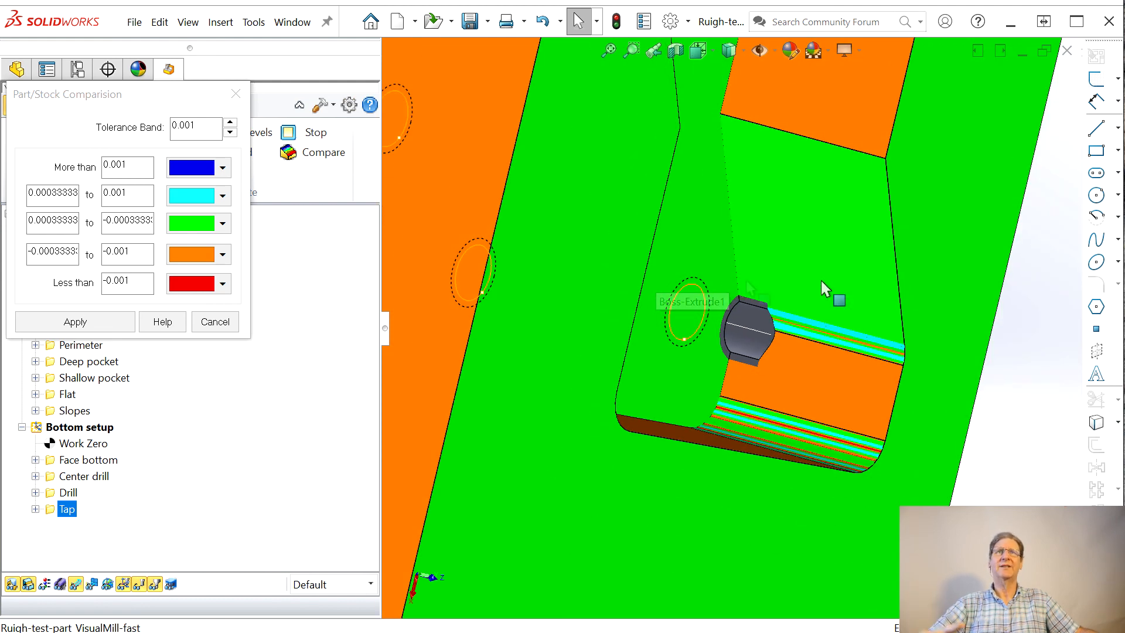
middle_drag(860, 321, 771, 202)
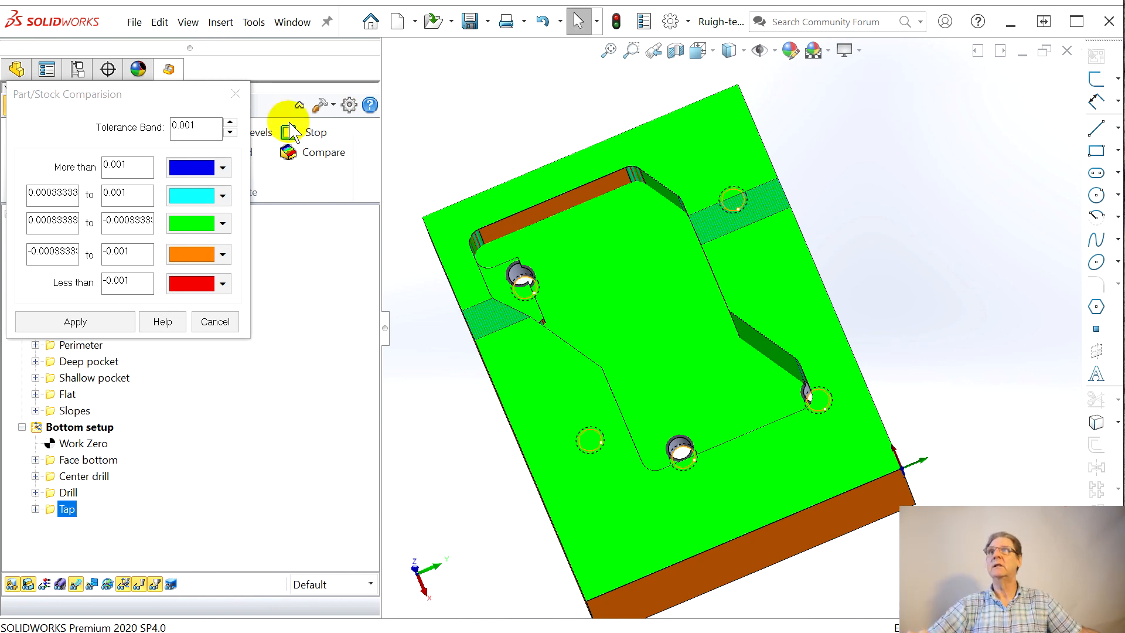
Step: Close the part/stock comparison and look over the simulated stock from its pocket side
click(237, 95)
middle_drag(696, 412, 803, 364)
middle_drag(572, 327, 610, 315)
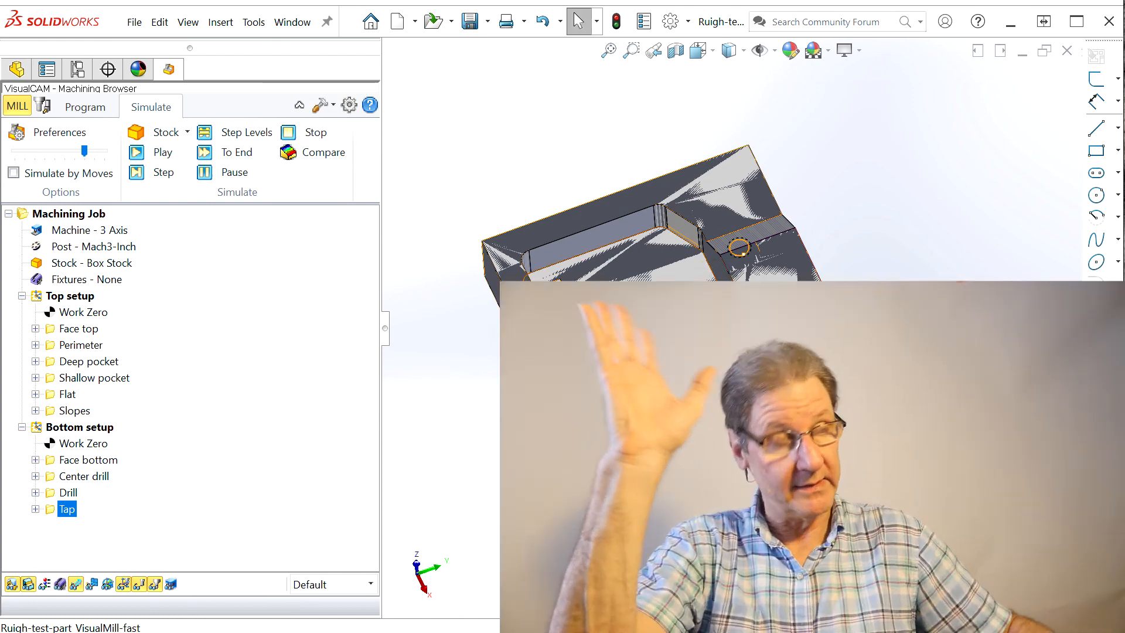